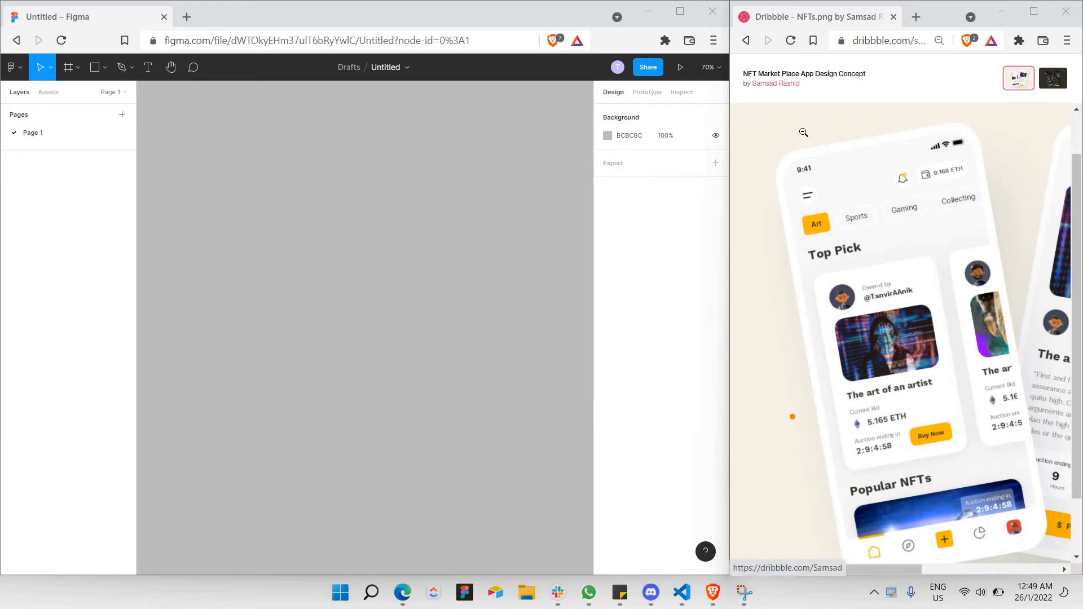
# Zoom in on the empty Figma canvas to get ready for drawing.
pyautogui.scroll(-1, 803, 132)
pyautogui.scroll(2, 803, 158)
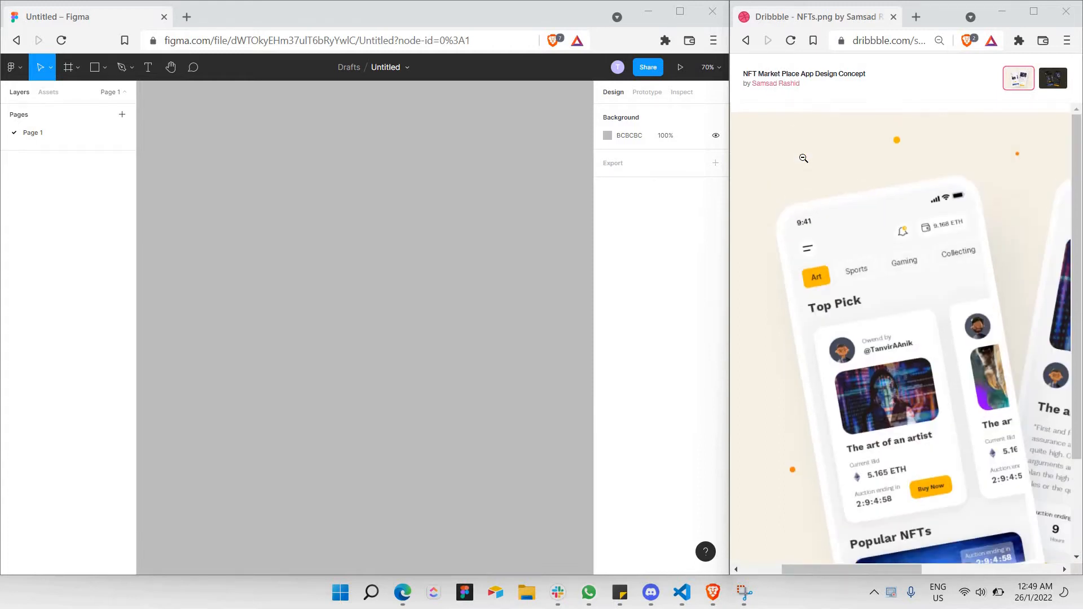
pyautogui.scroll(-1, 768, 158)
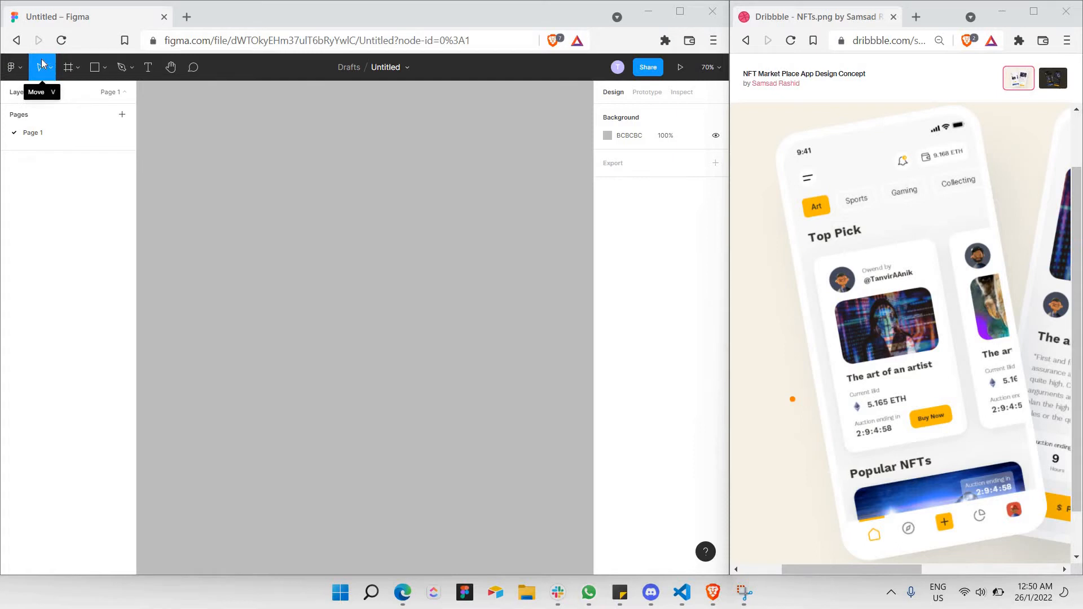
pyautogui.press('super+plus')
pyautogui.press('super')
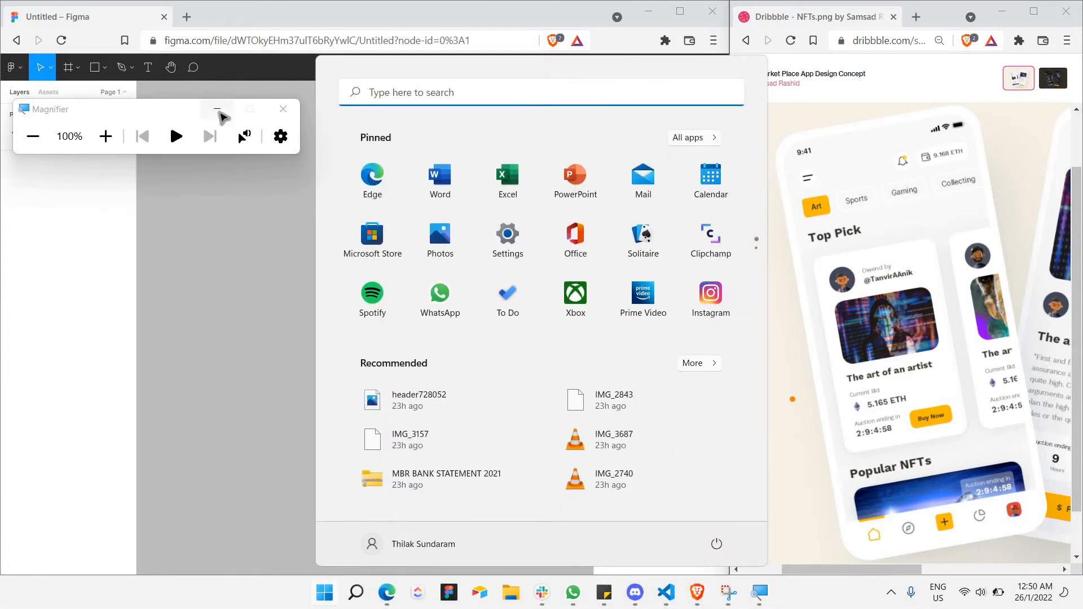
pyautogui.click(218, 109)
pyautogui.click(182, 122)
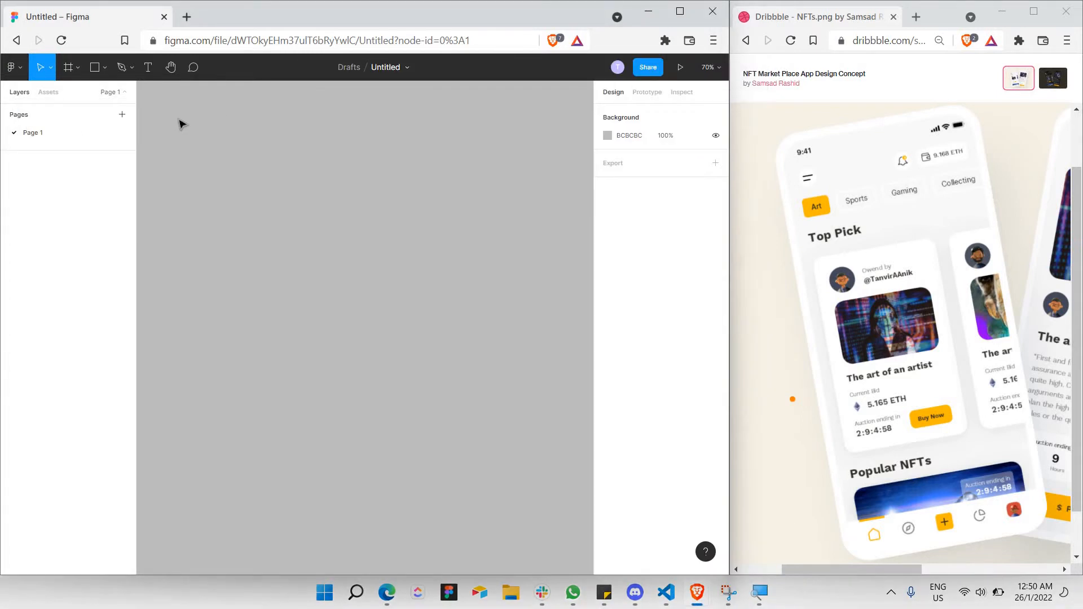
pyautogui.press('super+plus')
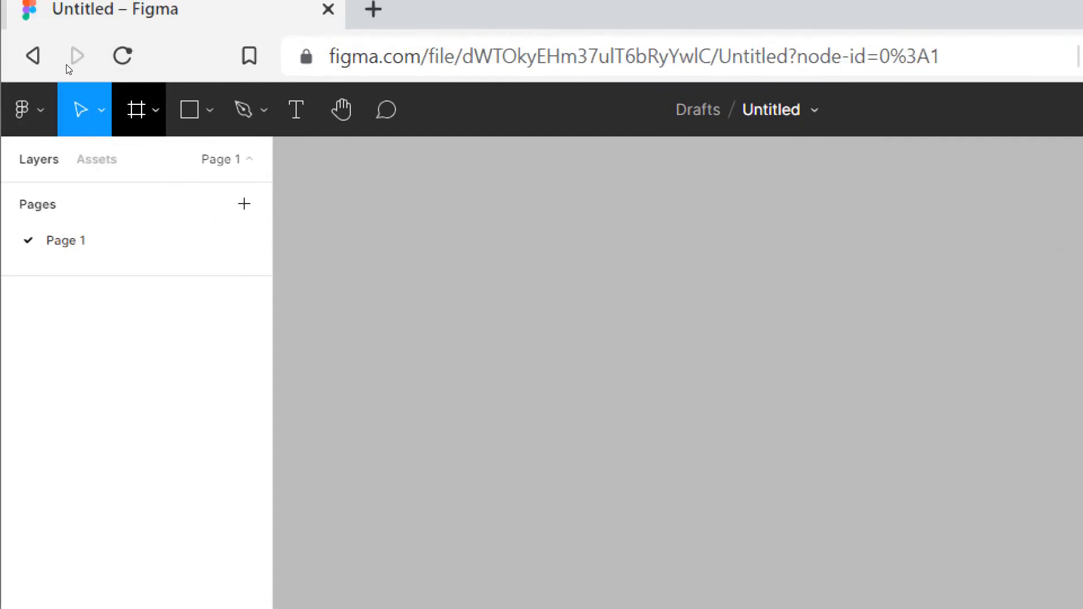
# Draw Frame 1 as a tall 589 × 1119 frame and nudge it slightly left.
pyautogui.press('f')
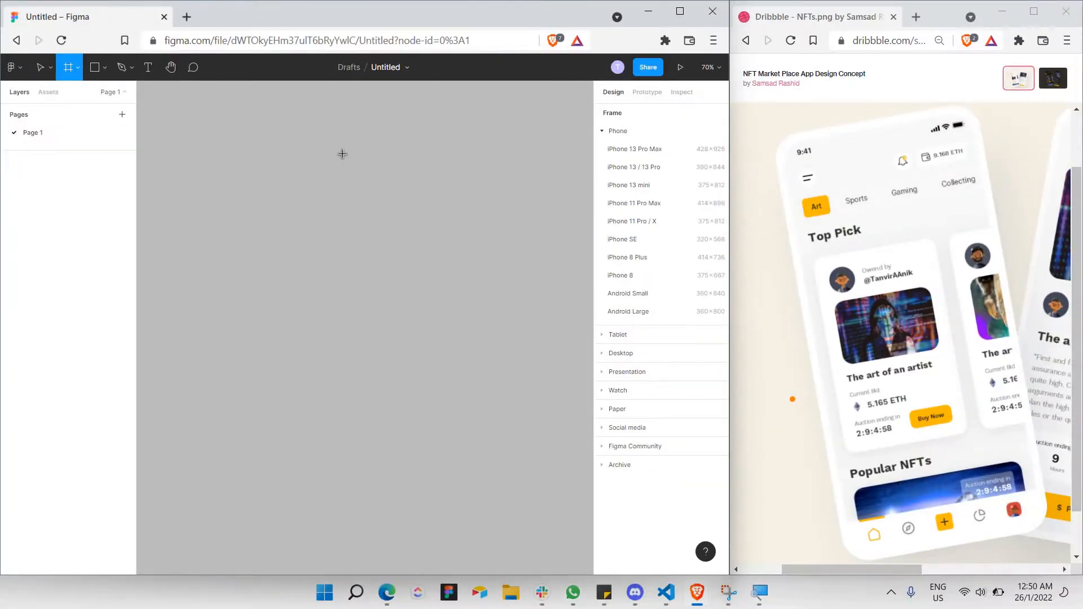
pyautogui.moveTo(267, 114); pyautogui.dragTo(514, 486)
pyautogui.moveTo(524, 525); pyautogui.dragTo(499, 554)
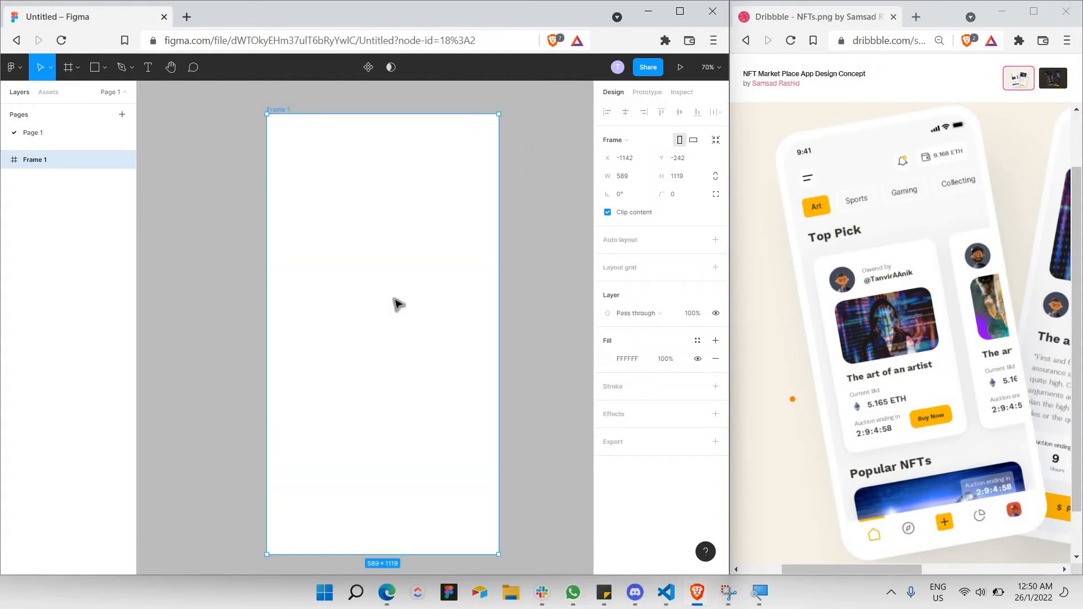
pyautogui.hscroll(1, 382, 298)
pyautogui.scroll(-1, 382, 298)
pyautogui.moveTo(380, 297); pyautogui.dragTo(376, 293)
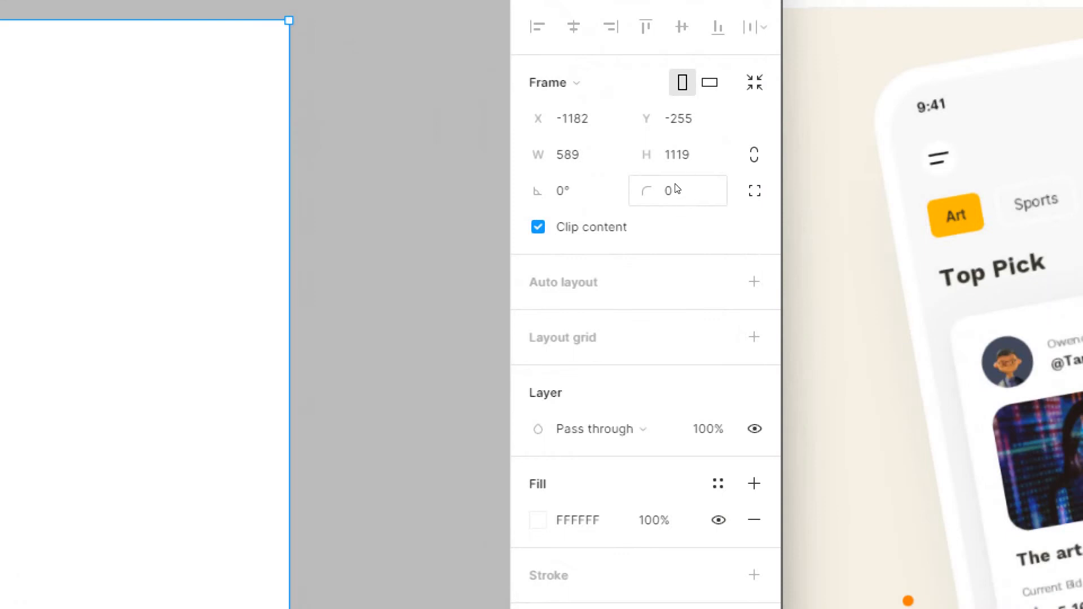
# Set Frame 1's corner radius to 50.
pyautogui.click(683, 196)
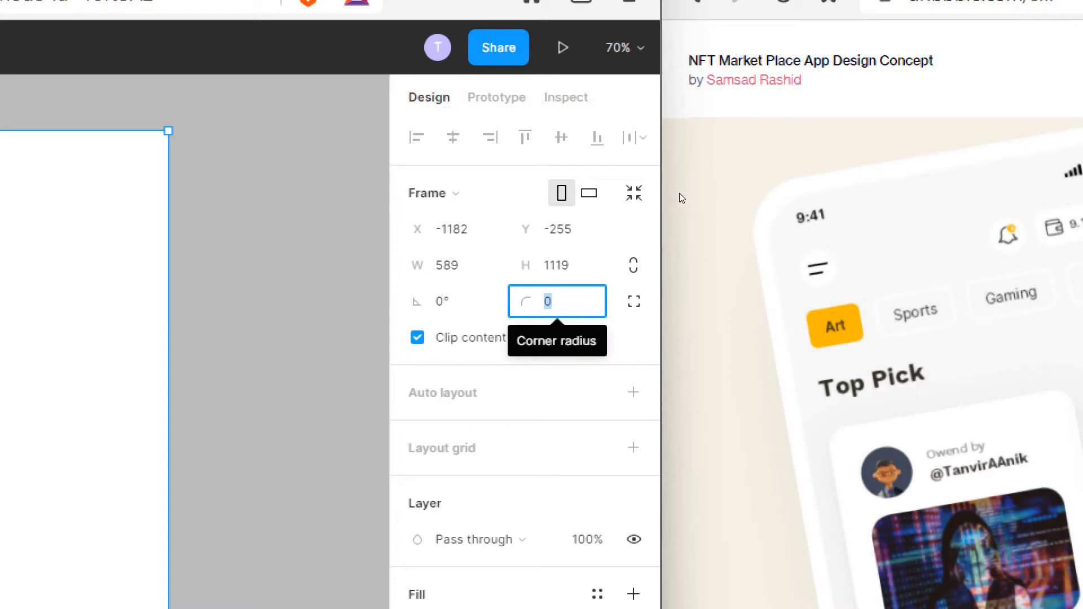
pyautogui.write('50')
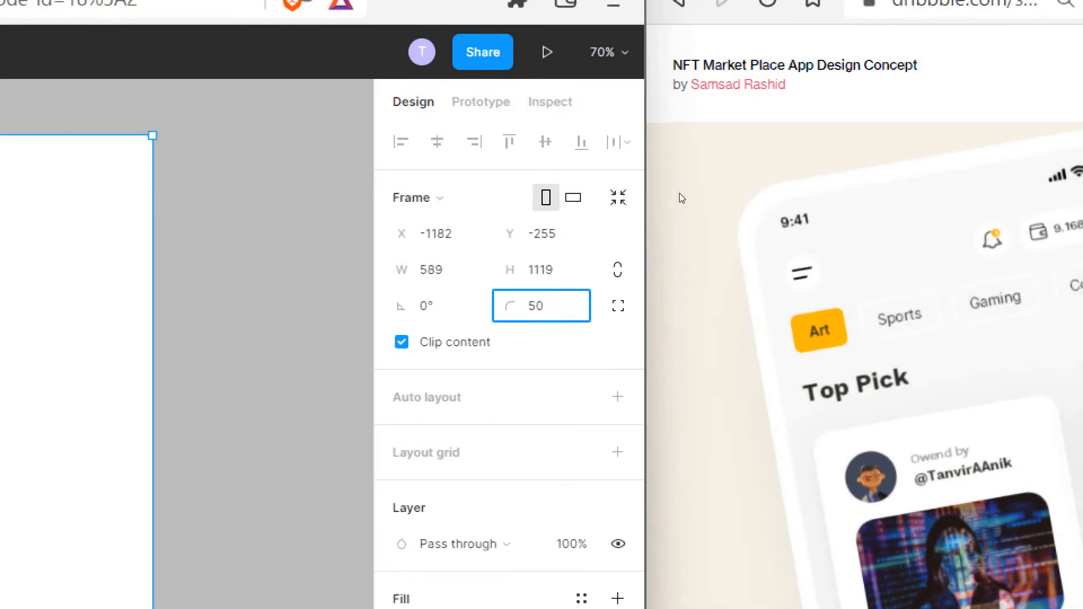
pyautogui.press('Return')
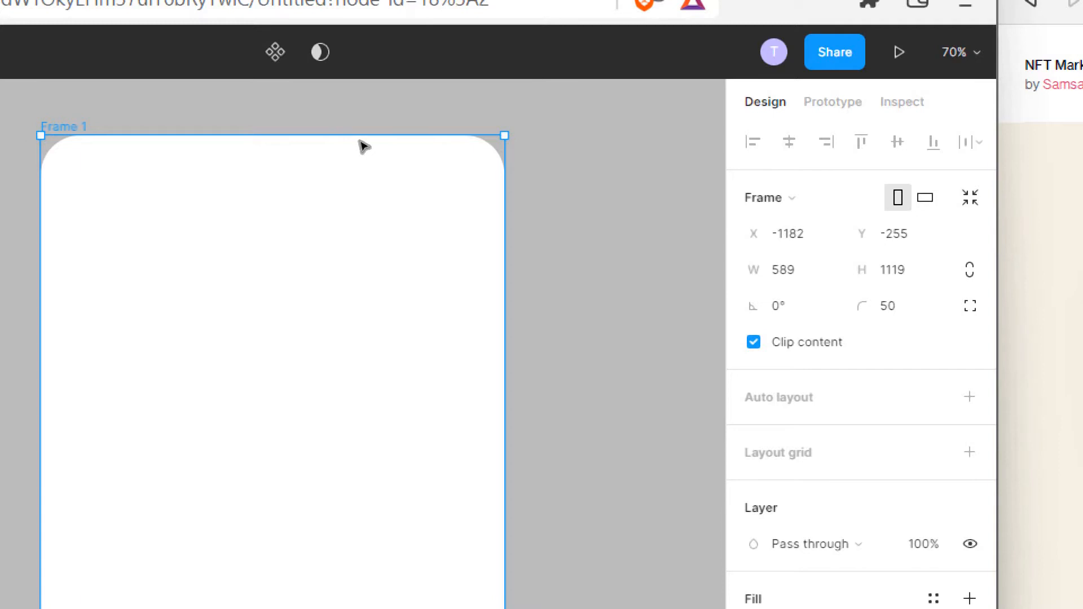
pyautogui.hotkey('shift', '1')
# Undo and redo the 50 corner rounding with the canvas zoomed to 50%.
pyautogui.hotkey('ctrl', 'z')
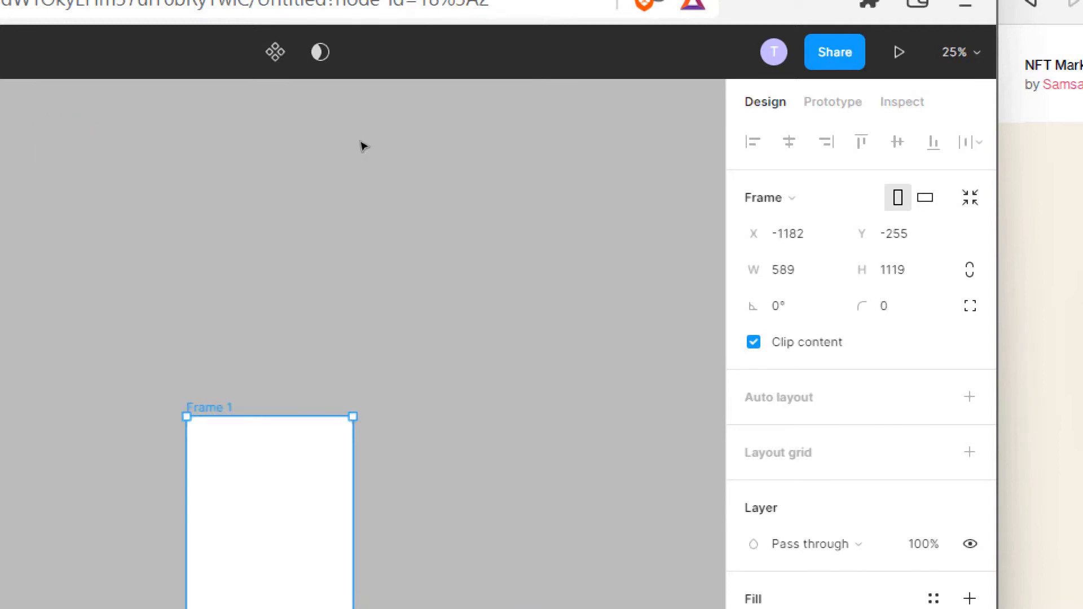
pyautogui.hotkey('ctrl', '=')
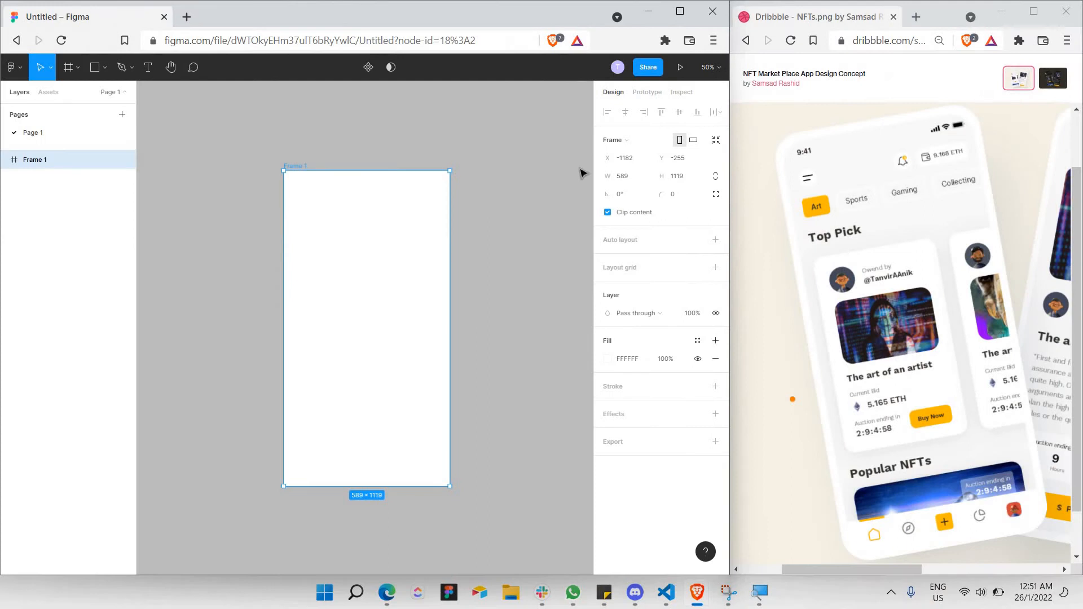
pyautogui.click(547, 279)
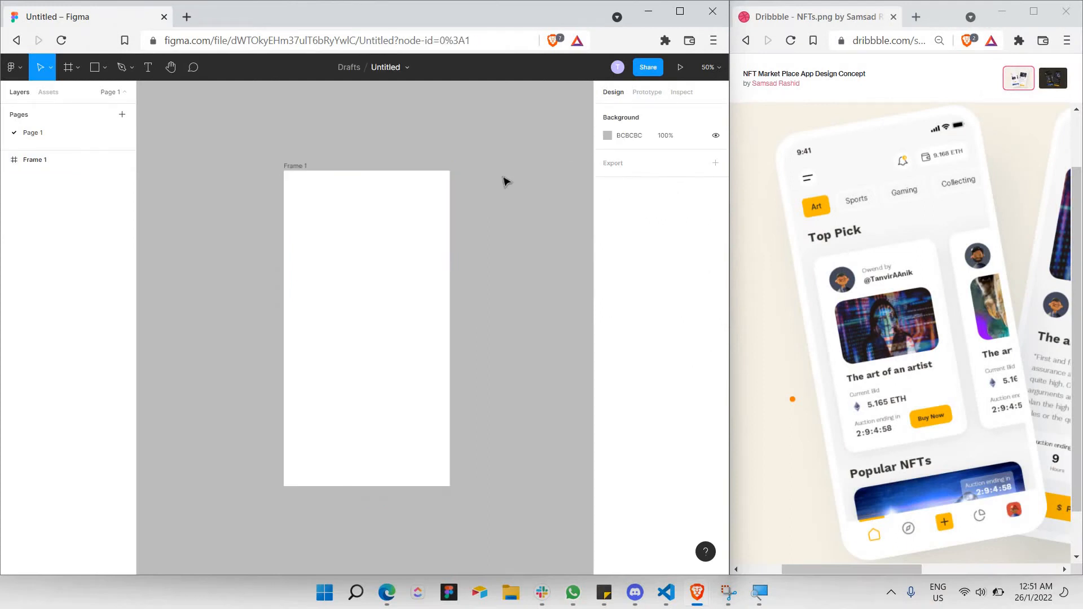
pyautogui.hotkey('ctrl', 'shift', 'z')
pyautogui.click(455, 189)
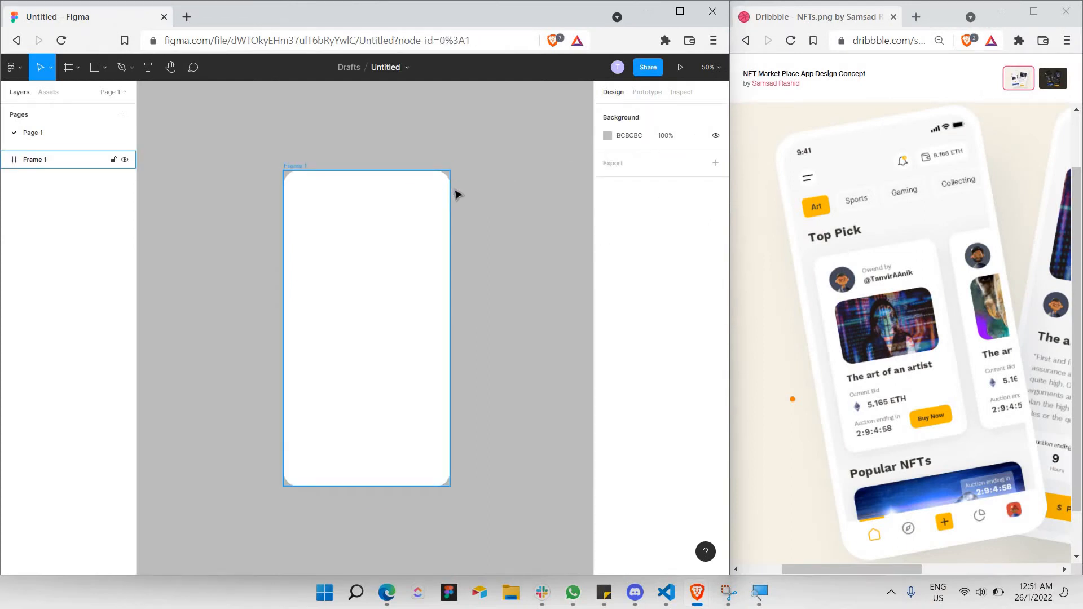
pyautogui.hotkey('ctrl', 'a')
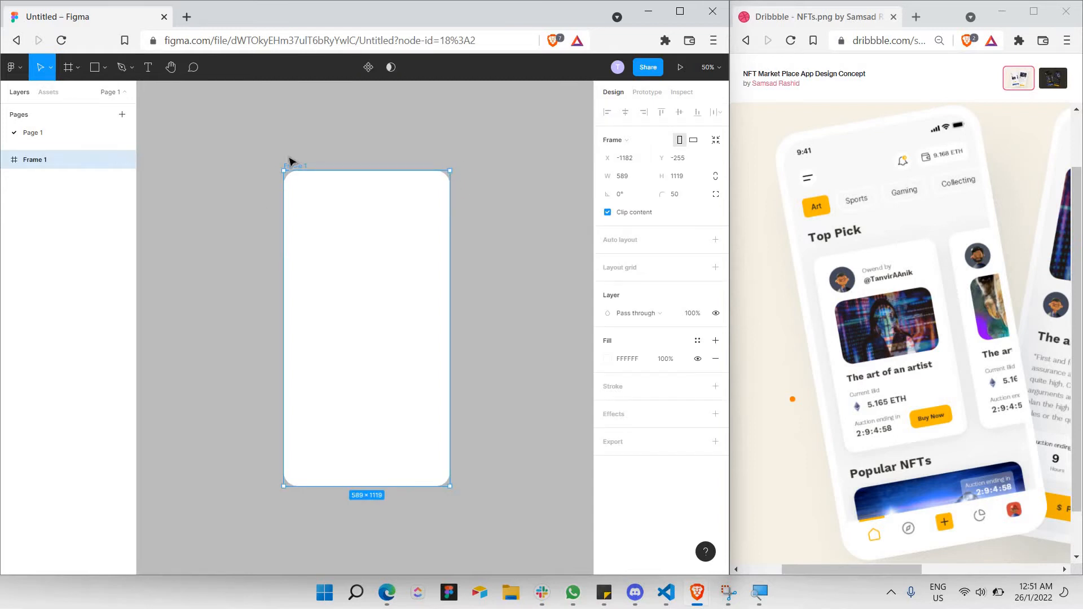
# Inspect the rounded frame, check the Dribbble reference, then reselect Frame 1.
pyautogui.click(246, 238)
pyautogui.press('+')
pyautogui.press('-')
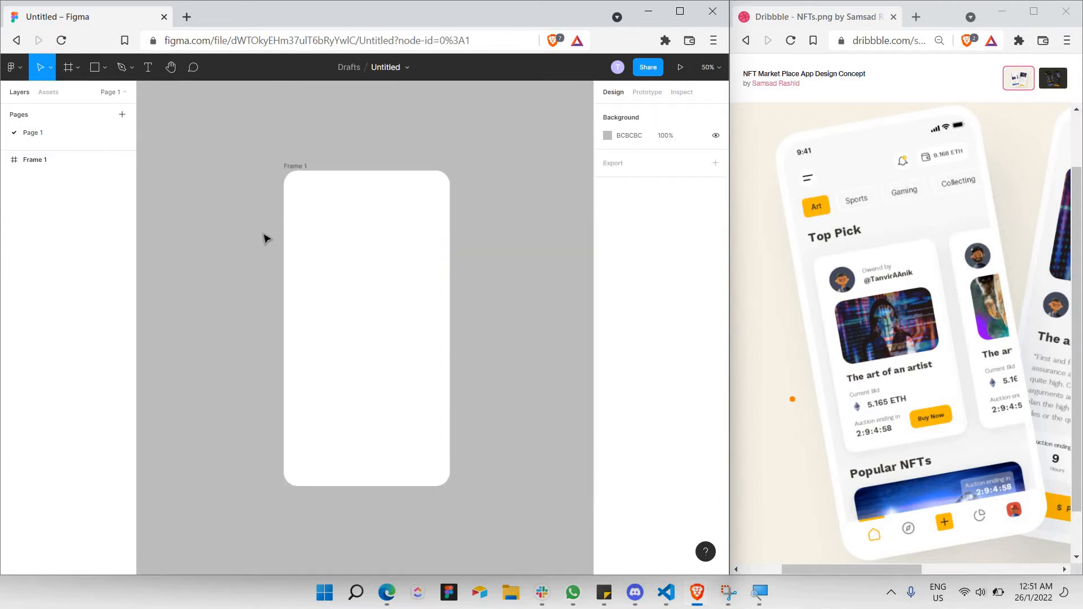
pyautogui.scroll(1, 273, 236)
pyautogui.scroll(1, 366, 230)
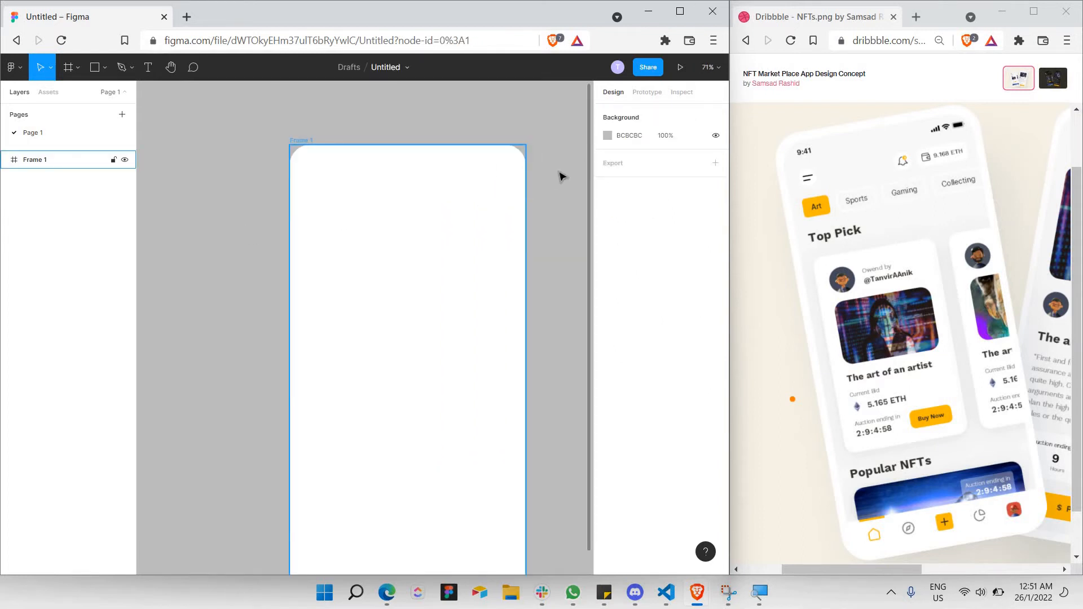
pyautogui.hscroll(1, 534, 164)
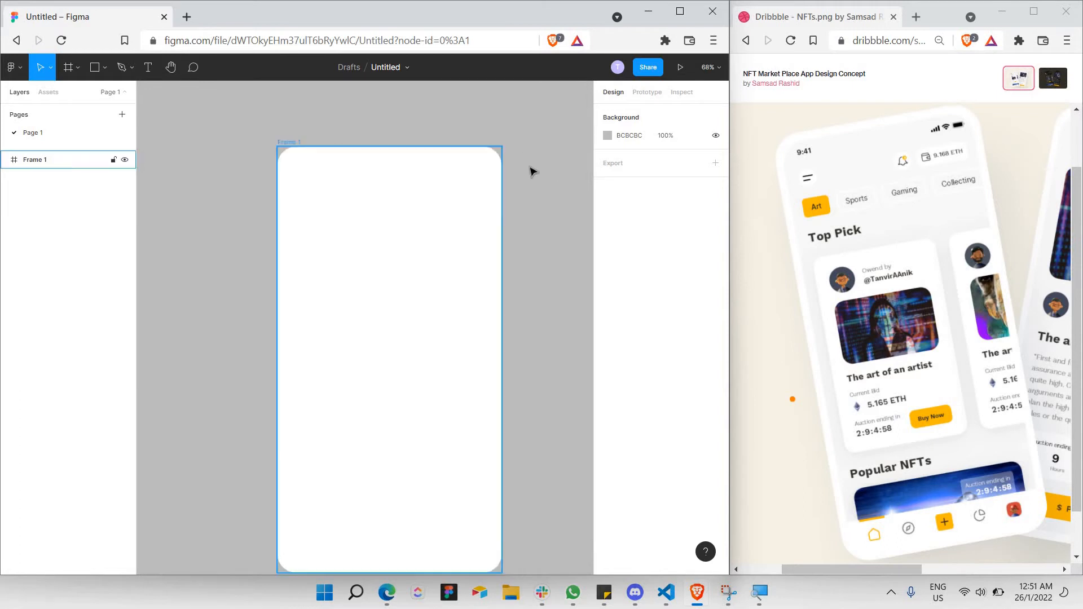
pyautogui.scroll(-1, 530, 168)
pyautogui.hscroll(1, 530, 167)
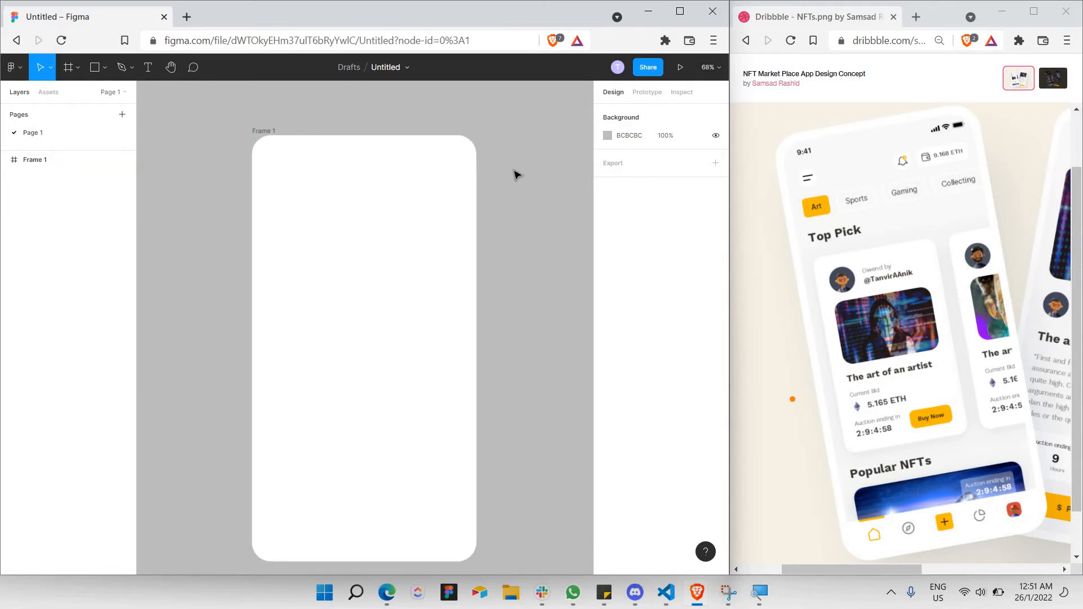
pyautogui.scroll(-1, 515, 174)
pyautogui.scroll(-1, 522, 151)
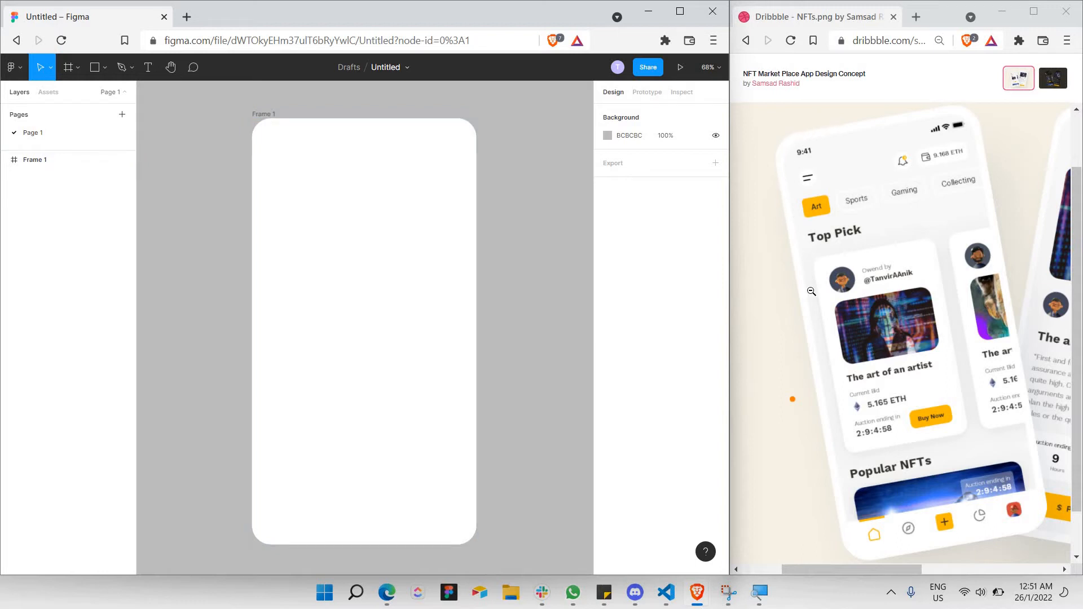
pyautogui.click(804, 274)
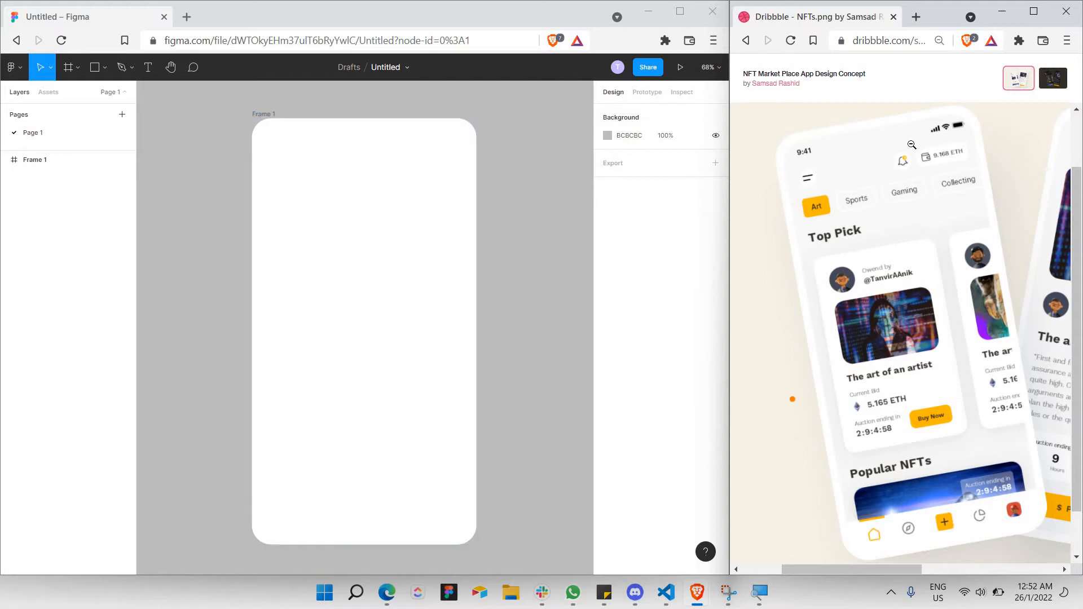
pyautogui.click(334, 206)
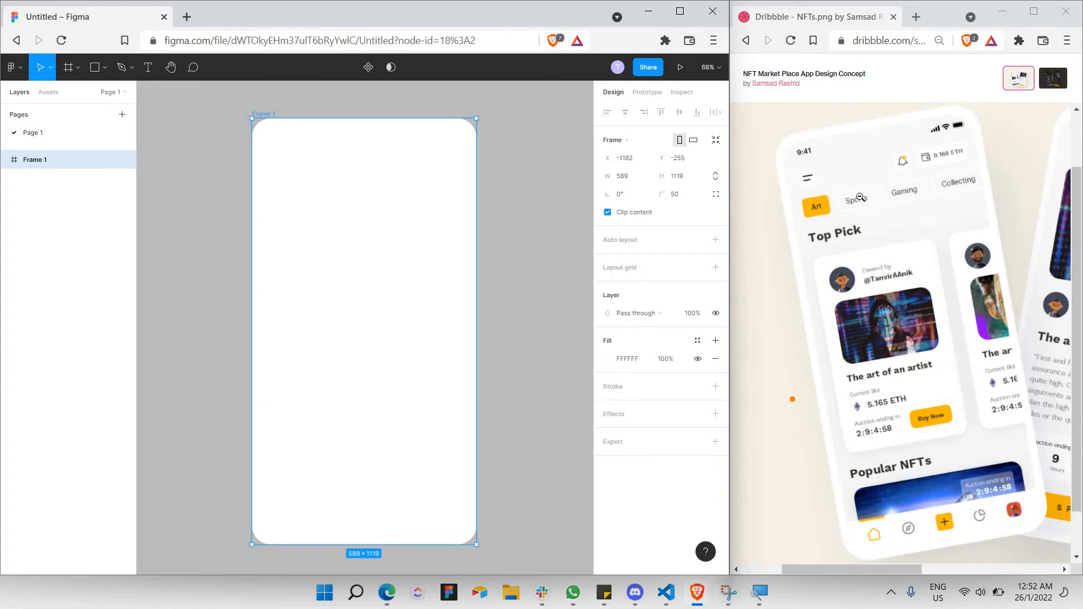
# Fill Frame 1 with light grey E9E9E9 and give it a white Inside stroke.
pyautogui.click(607, 359)
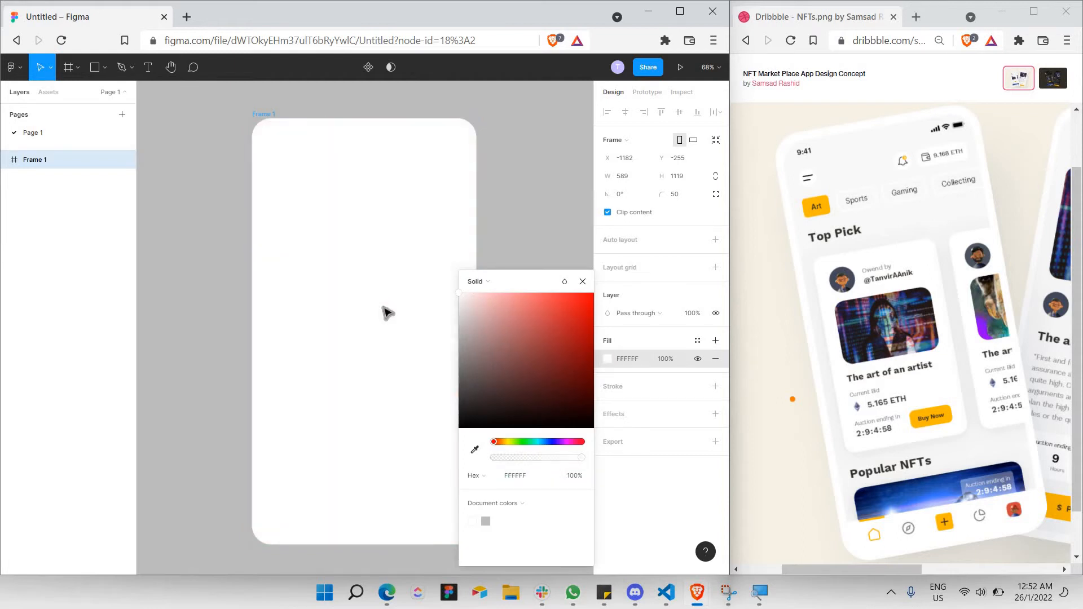
pyautogui.moveTo(382, 307); pyautogui.dragTo(484, 298)
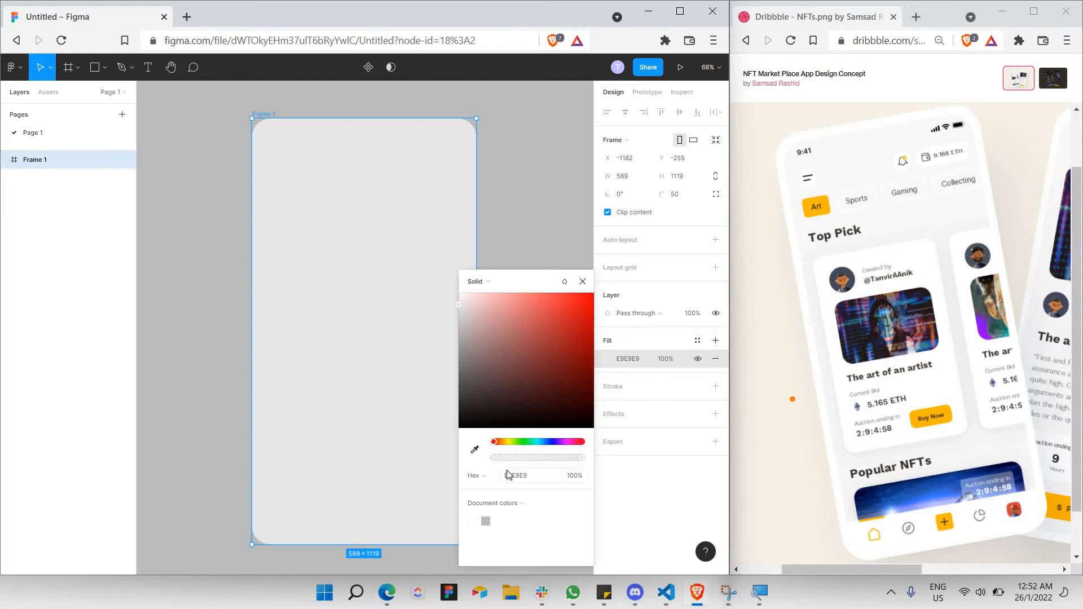
pyautogui.click(583, 282)
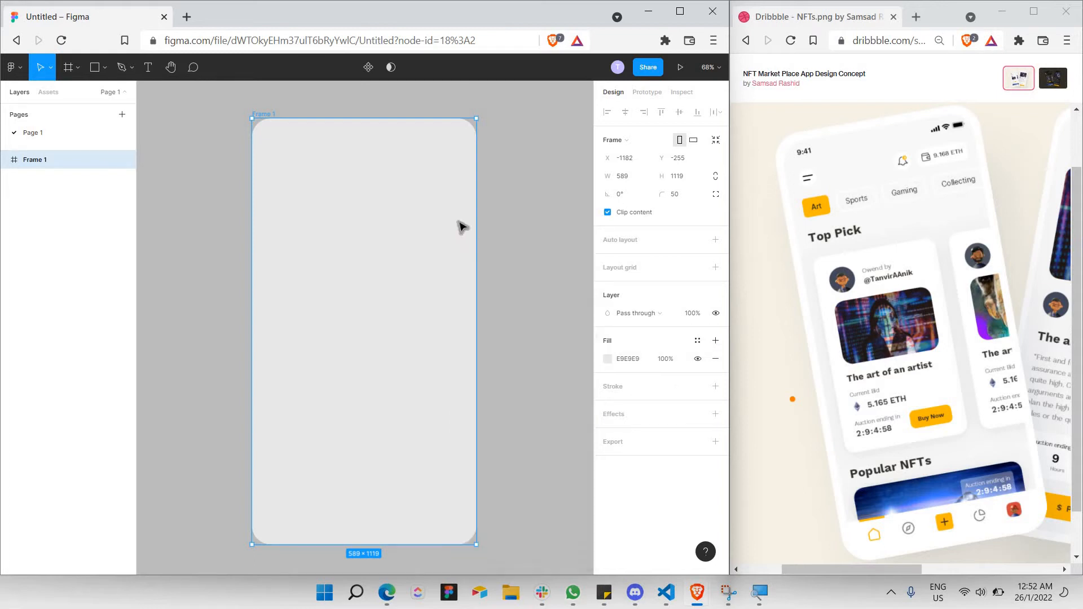
pyautogui.click(615, 393)
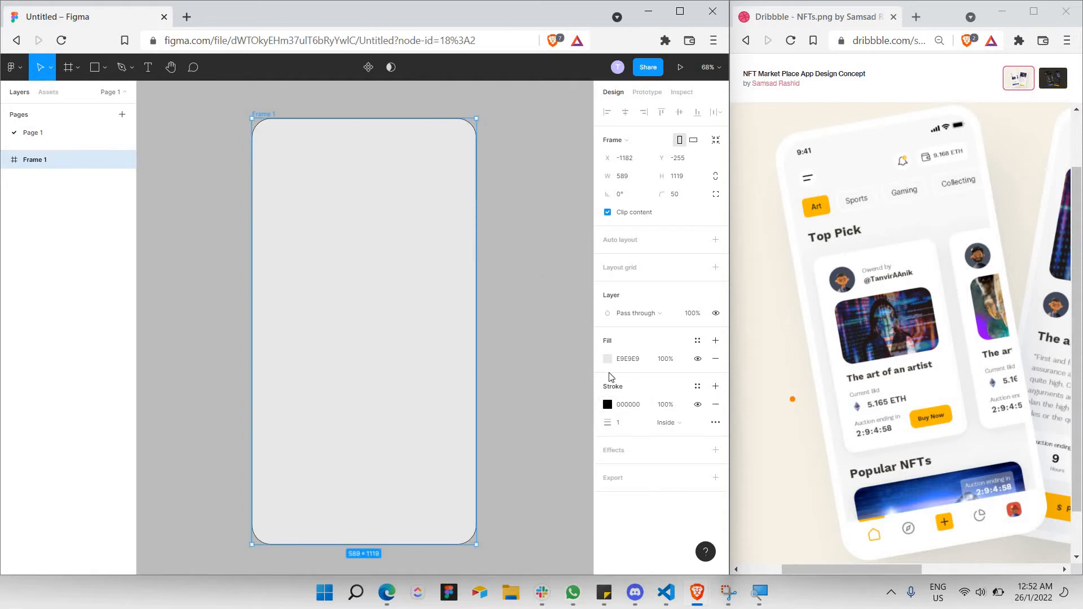
pyautogui.click(608, 406)
pyautogui.moveTo(537, 362)
pyautogui.mouseDown()
pyautogui.moveTo(232, 242)
pyautogui.moveTo(175, 198)
pyautogui.mouseUp()
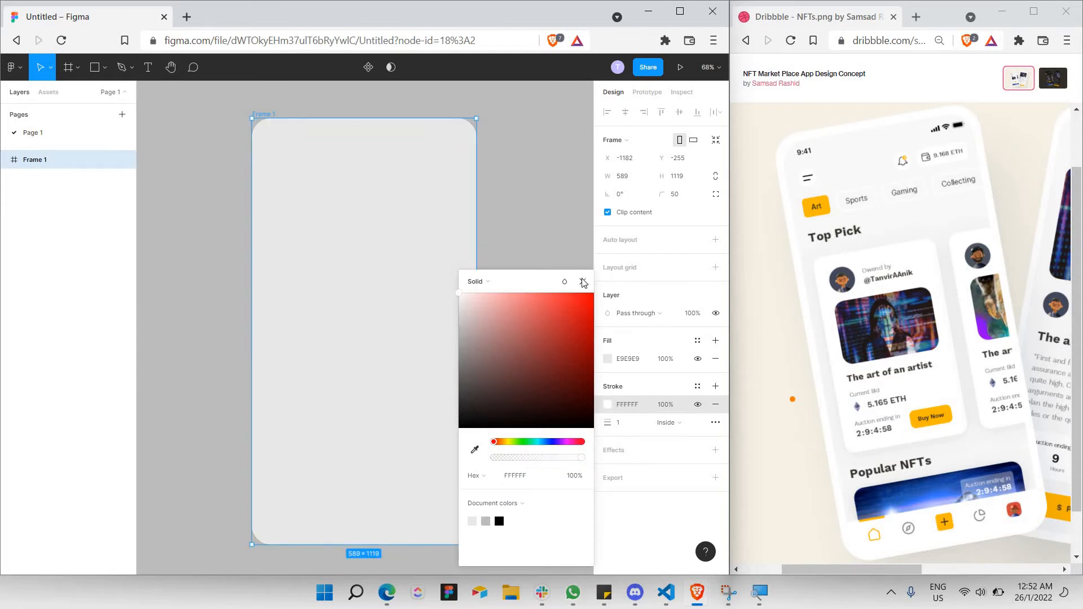
pyautogui.click(633, 416)
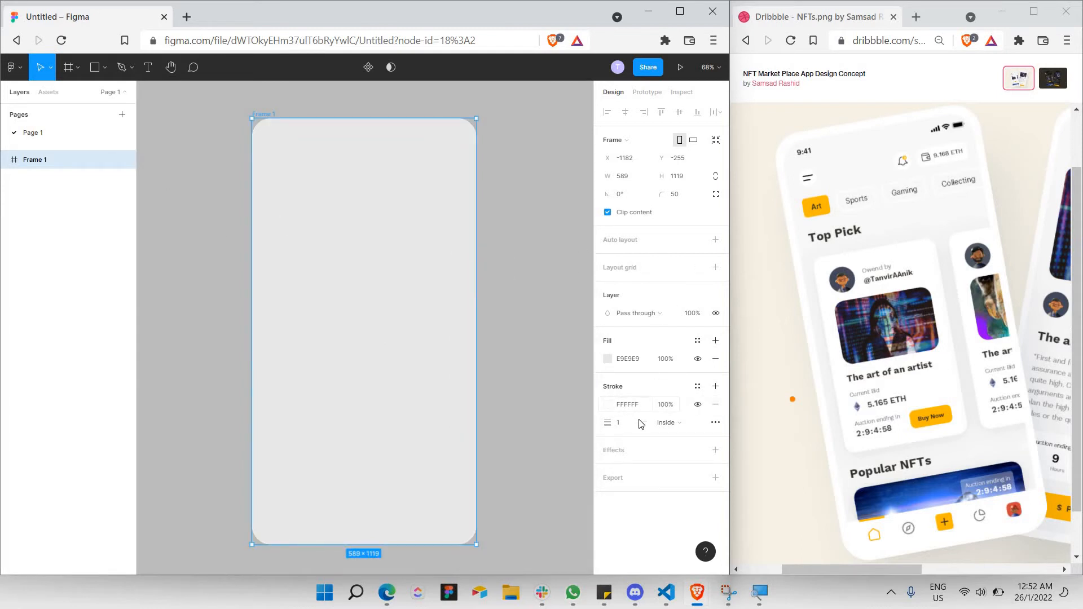
# Set the frame's stroke width to 20 and deselect it.
pyautogui.click(634, 424)
pyautogui.write('0')
pyautogui.press('Return')
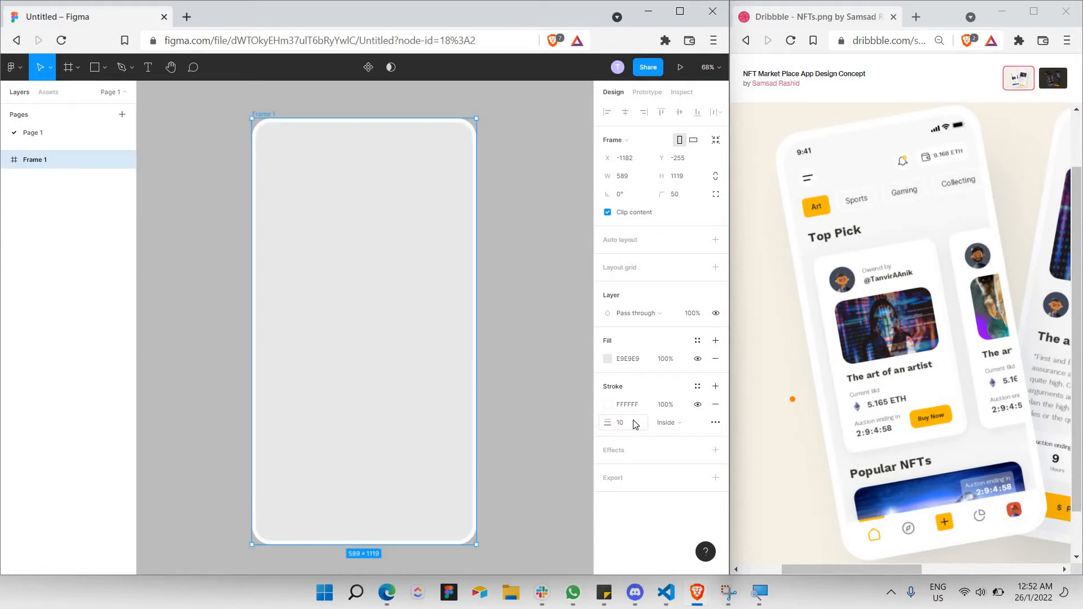
pyautogui.click(636, 425)
pyautogui.press('Return')
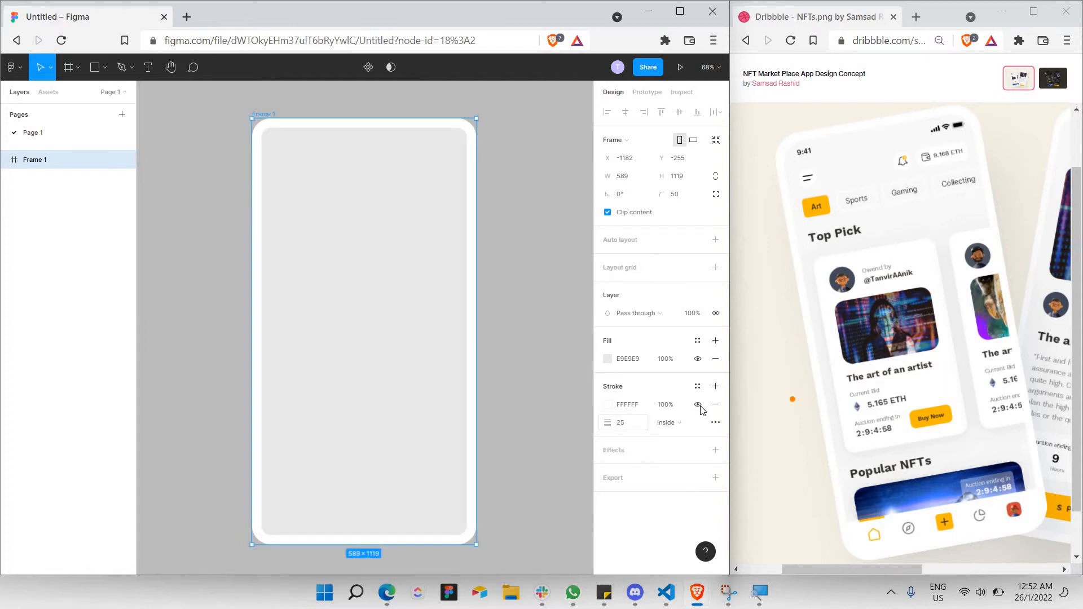
pyautogui.click(626, 425)
pyautogui.write('20')
pyautogui.press('Return')
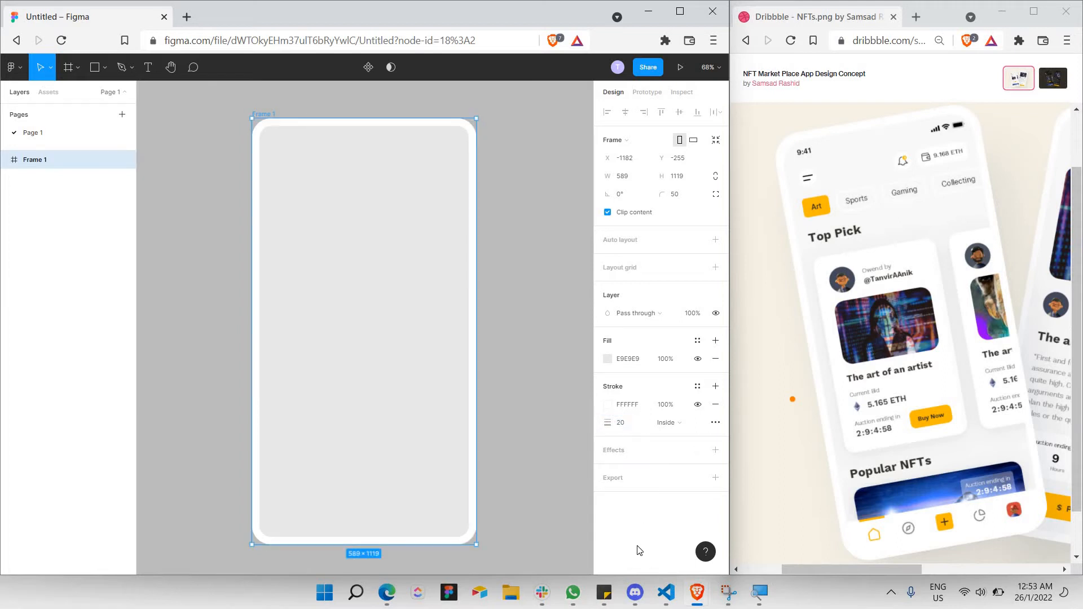
pyautogui.click(486, 307)
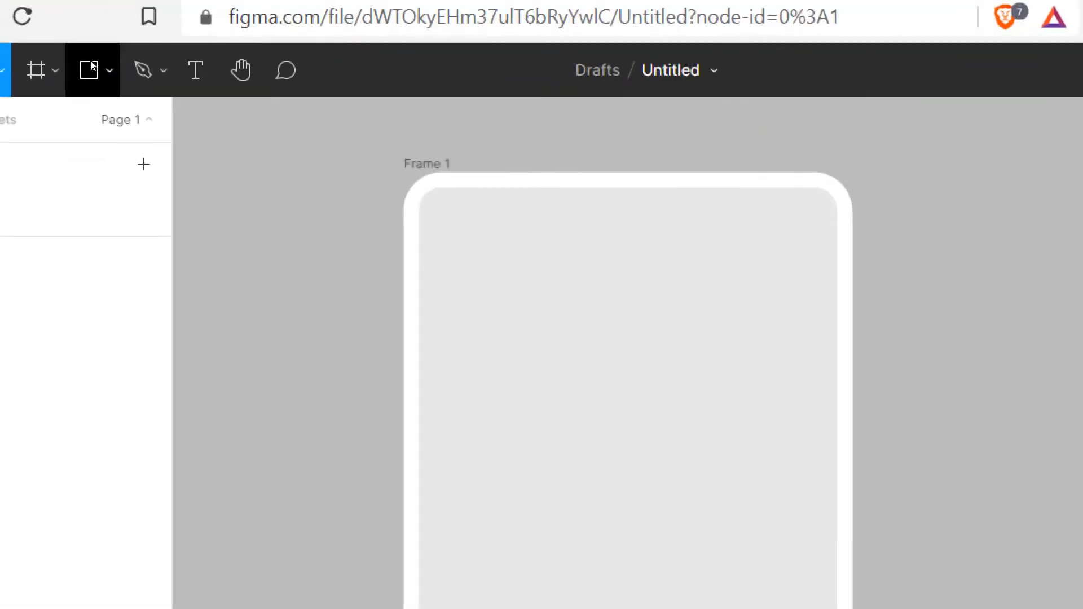
# Draw a rectangle inside Frame 1 and position it lower in the frame.
pyautogui.click(94, 67)
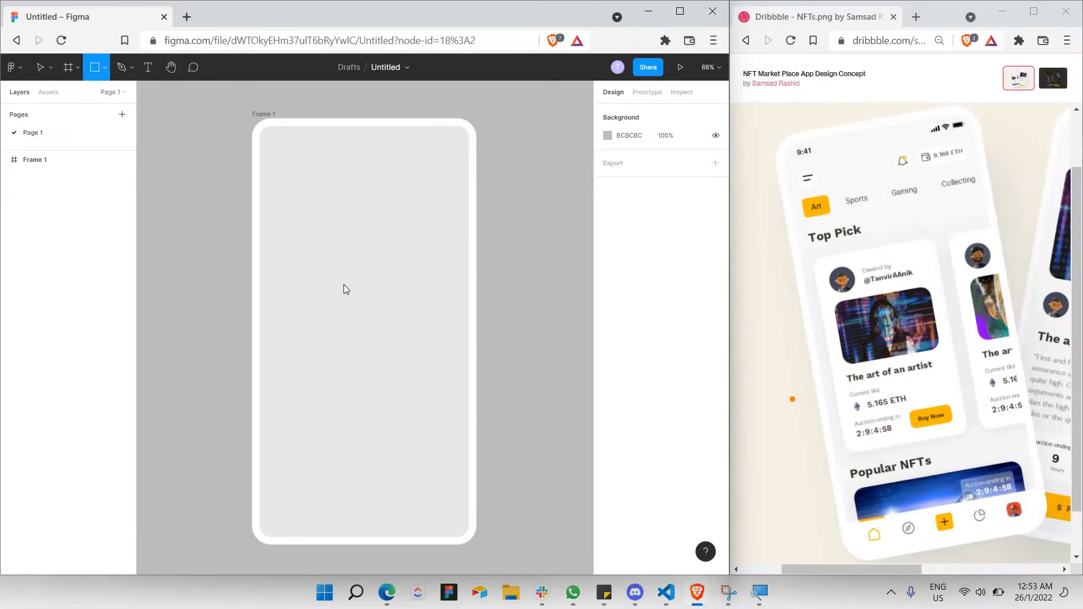
pyautogui.moveTo(275, 193)
pyautogui.mouseDown()
pyautogui.moveTo(380, 319)
pyautogui.moveTo(386, 348)
pyautogui.mouseUp()
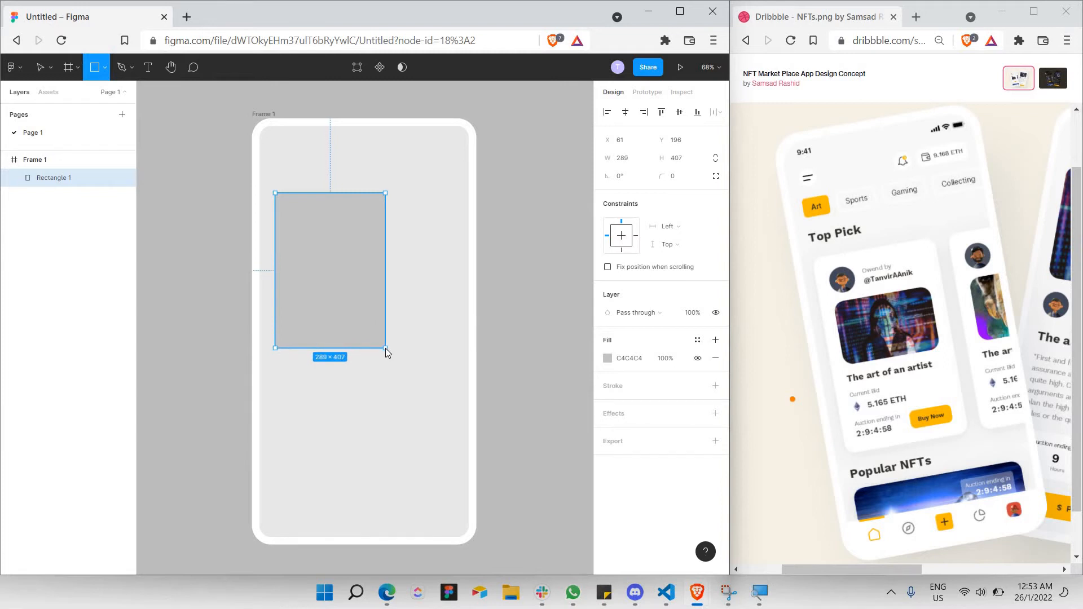
pyautogui.moveTo(391, 352); pyautogui.dragTo(394, 378)
pyautogui.moveTo(348, 303); pyautogui.dragTo(348, 319)
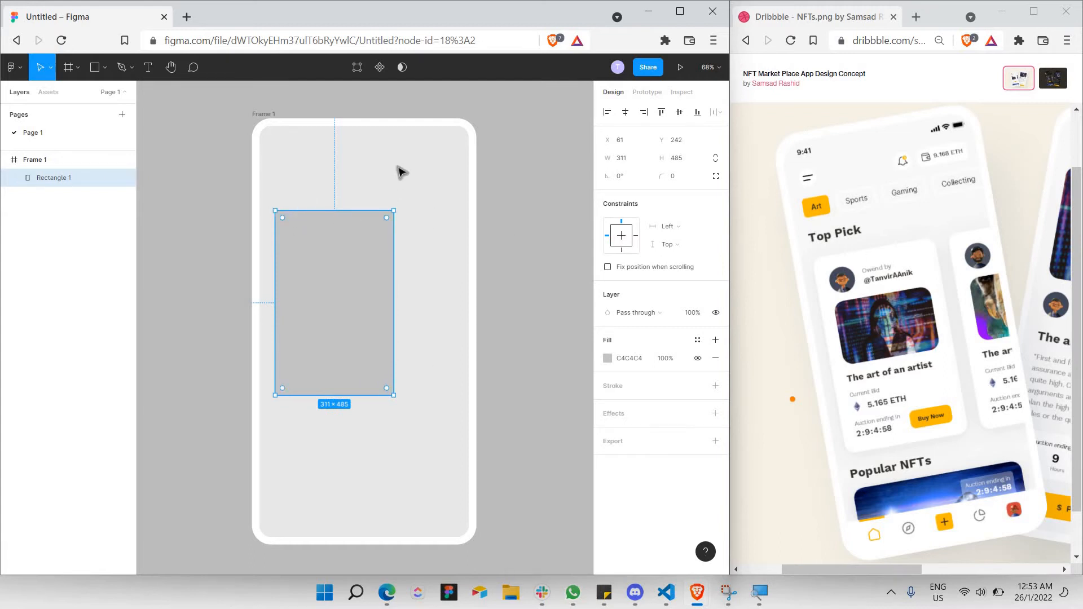
# Make the rectangle white FFFFFF with corner radius 25, widened to 330 × 485.
pyautogui.click(608, 358)
pyautogui.moveTo(526, 339); pyautogui.dragTo(323, 242)
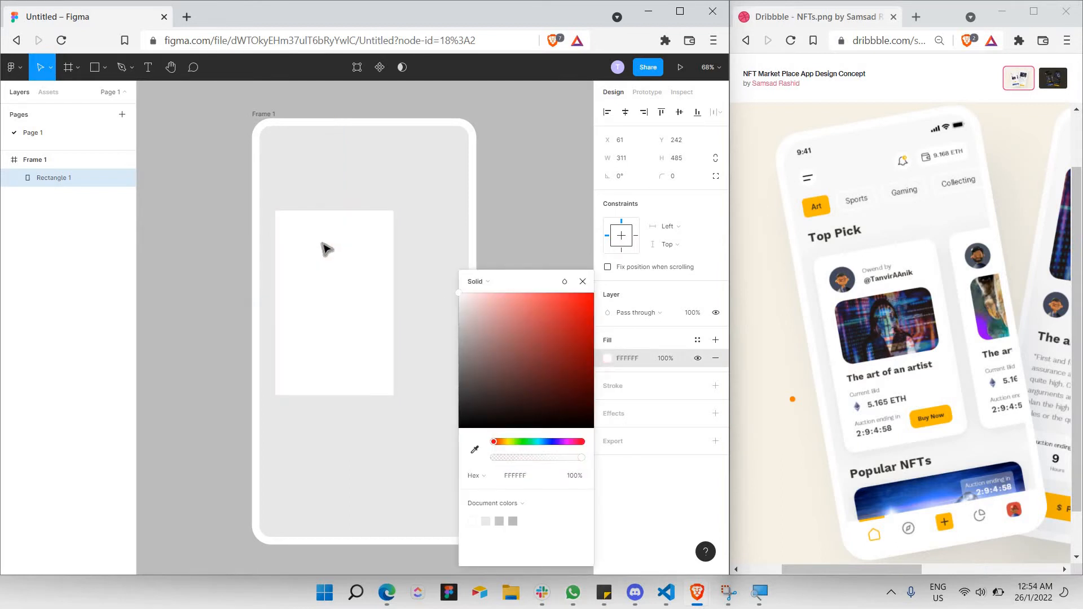
pyautogui.click(682, 168)
pyautogui.click(688, 176)
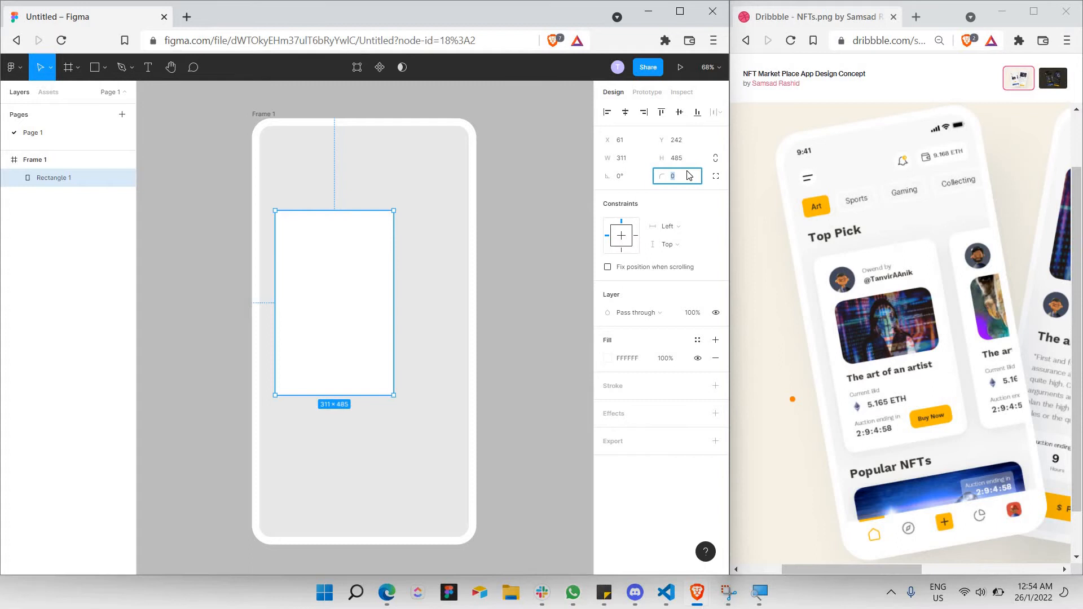
pyautogui.write('25')
pyautogui.press('Return')
pyautogui.press('Escape')
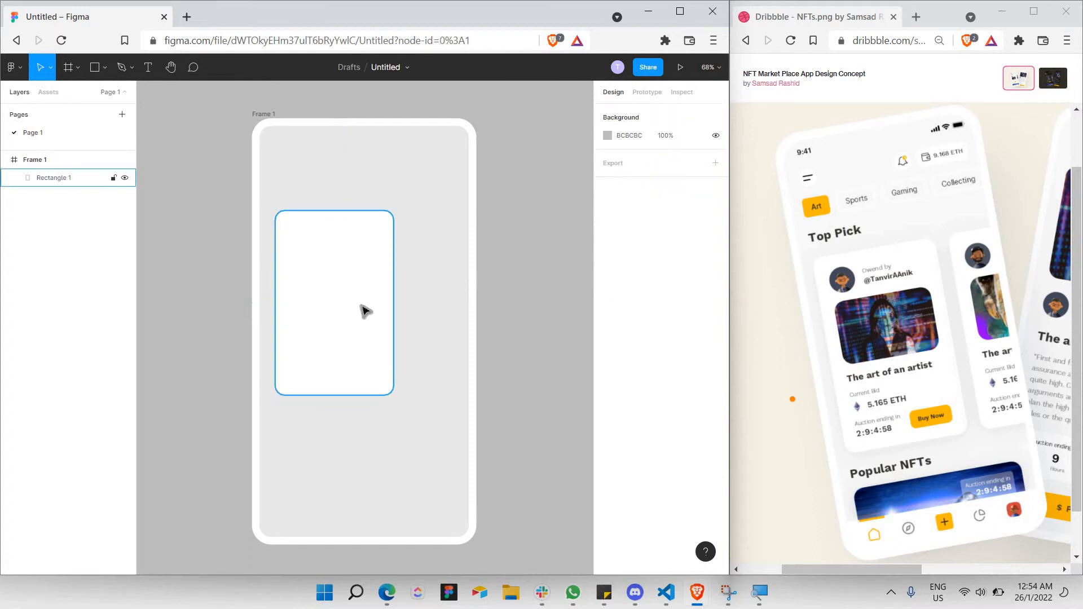
pyautogui.click(389, 302)
pyautogui.moveTo(390, 302); pyautogui.dragTo(401, 302)
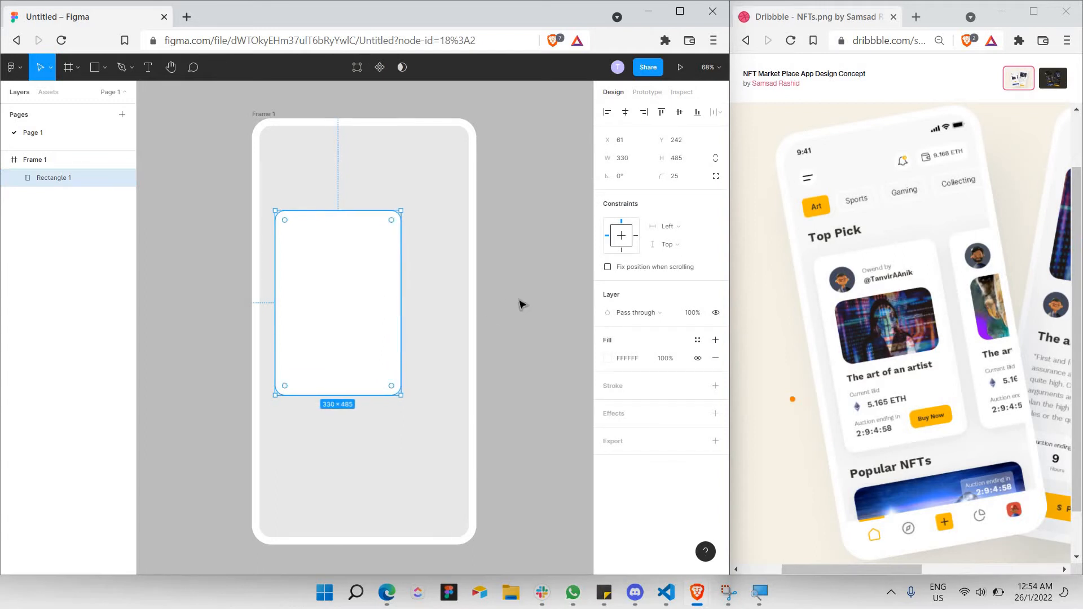
pyautogui.press('Escape')
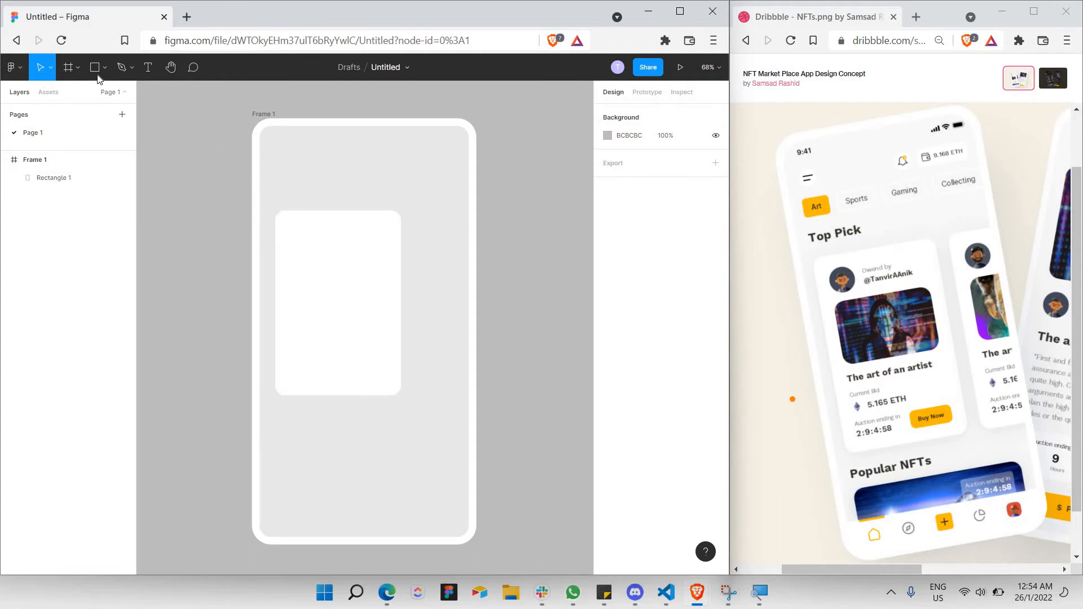
# Draw a 77×77 frame at the white card's top-left as the avatar slot.
pyautogui.click(79, 69)
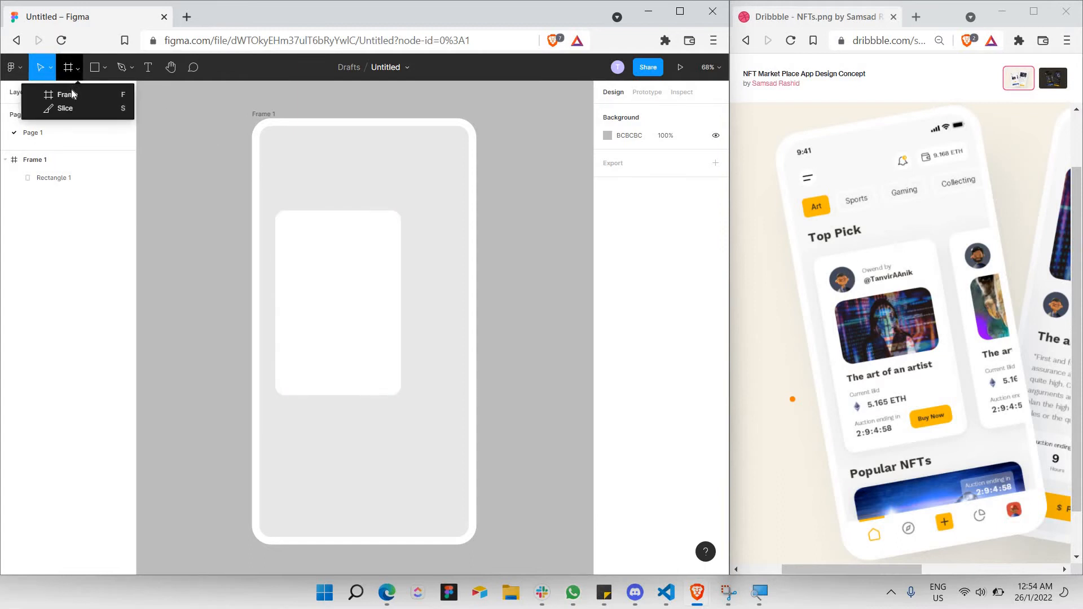
pyautogui.click(72, 90)
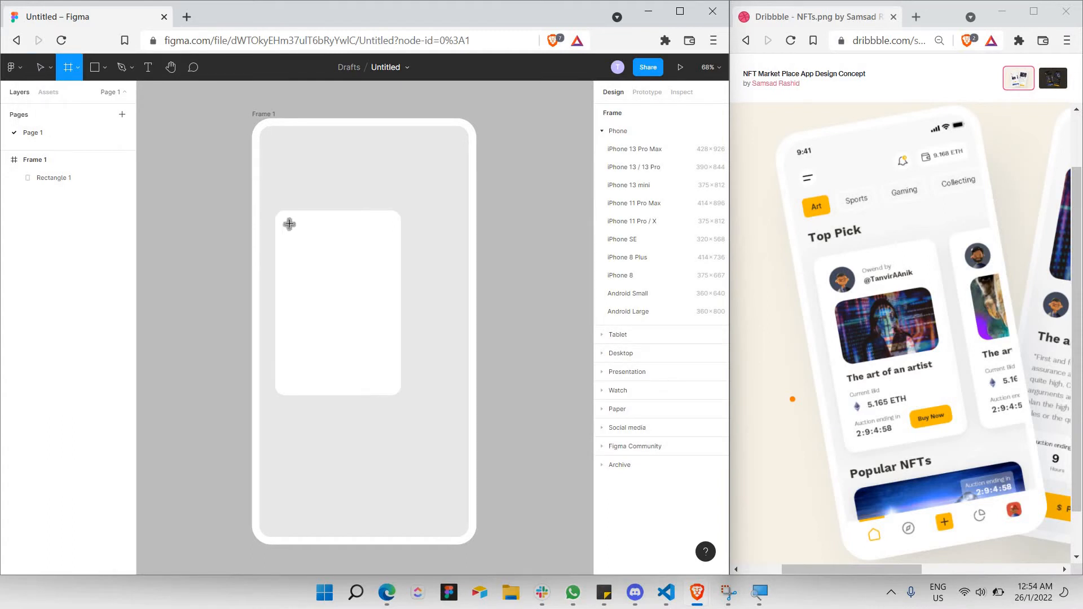
pyautogui.moveTo(289, 224); pyautogui.dragTo(320, 244)
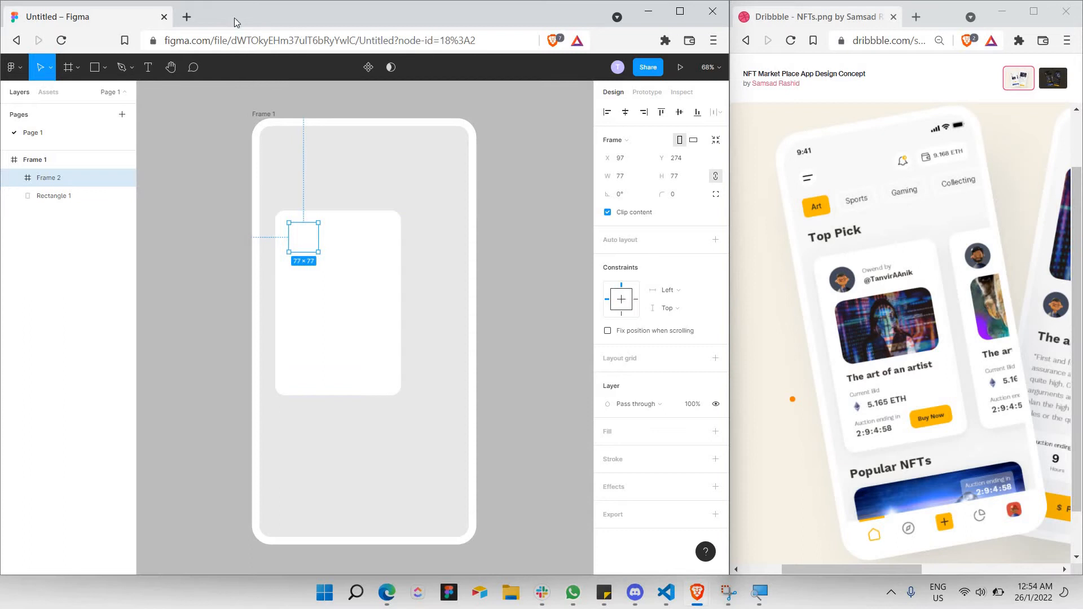
# Search Brave for '3d avatar' in a new tab and show image results.
pyautogui.click(189, 17)
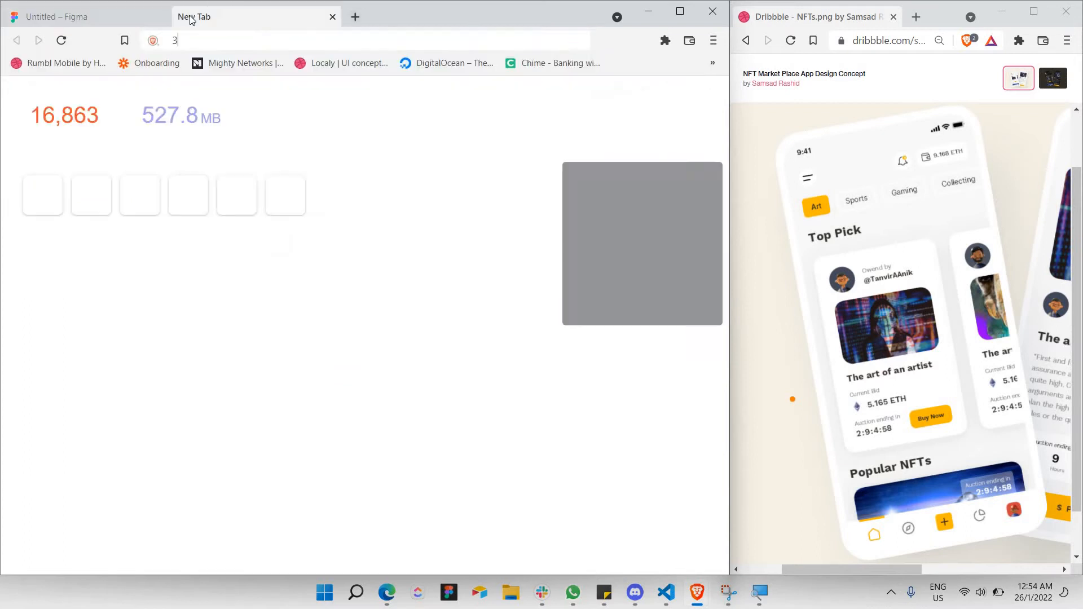
pyautogui.write('3d avatar')
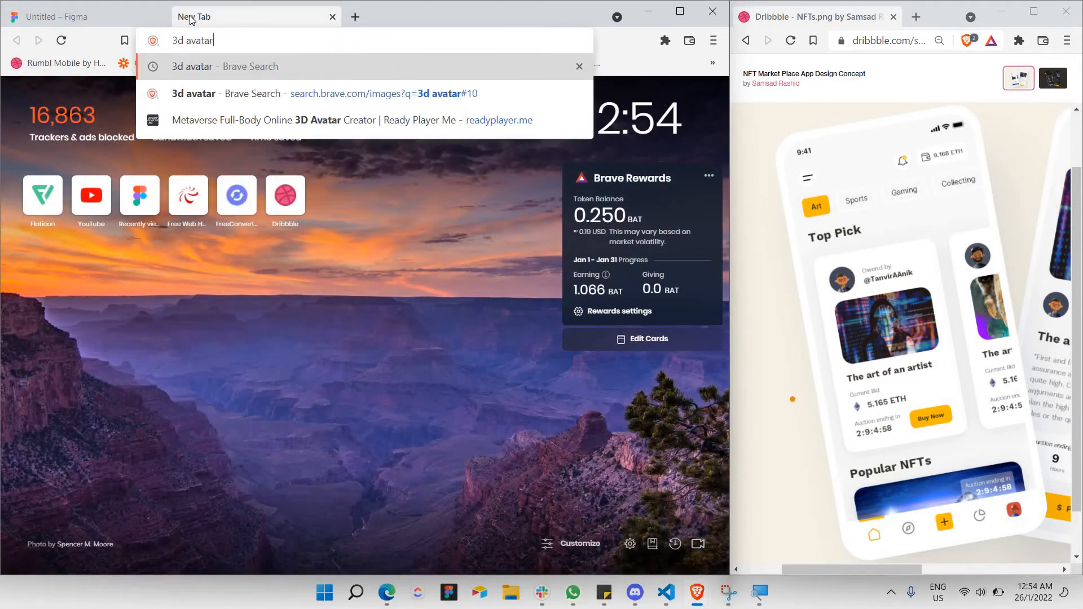
pyautogui.write('s')
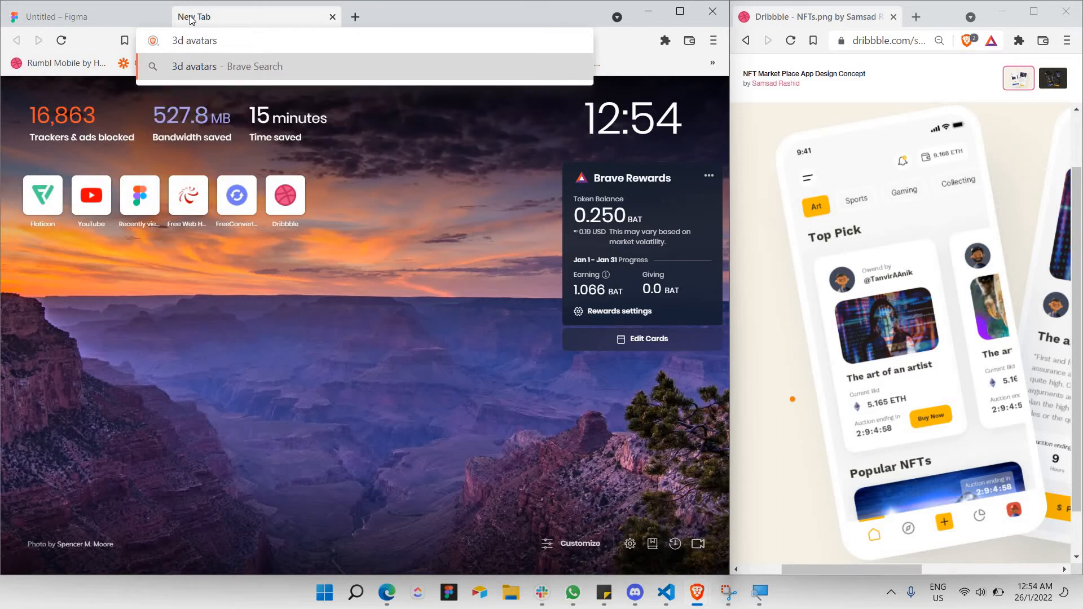
pyautogui.press('BackSpace')
pyautogui.press('Return')
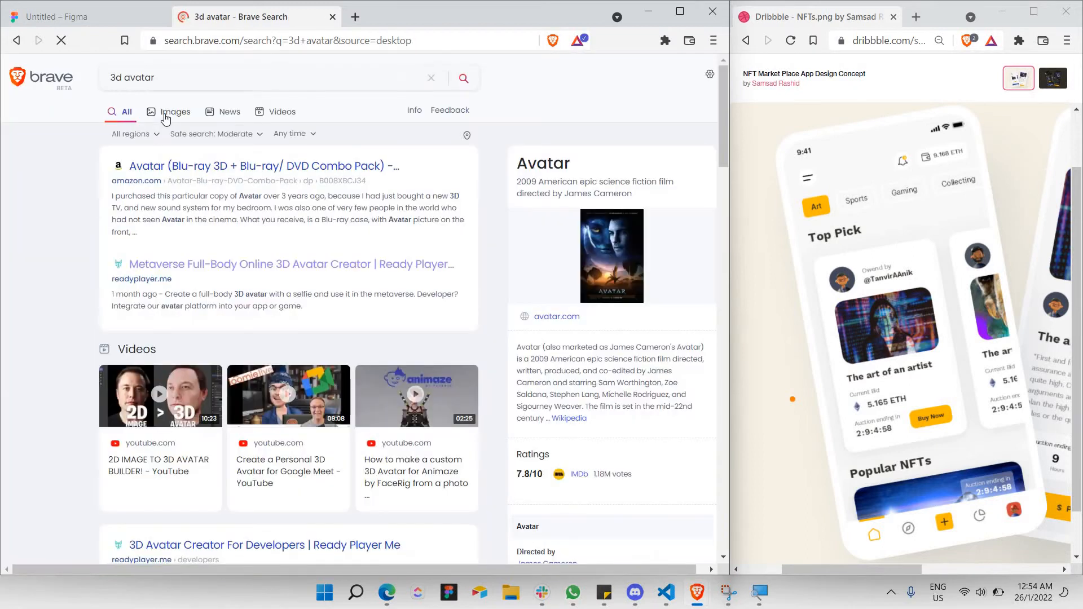
pyautogui.click(165, 115)
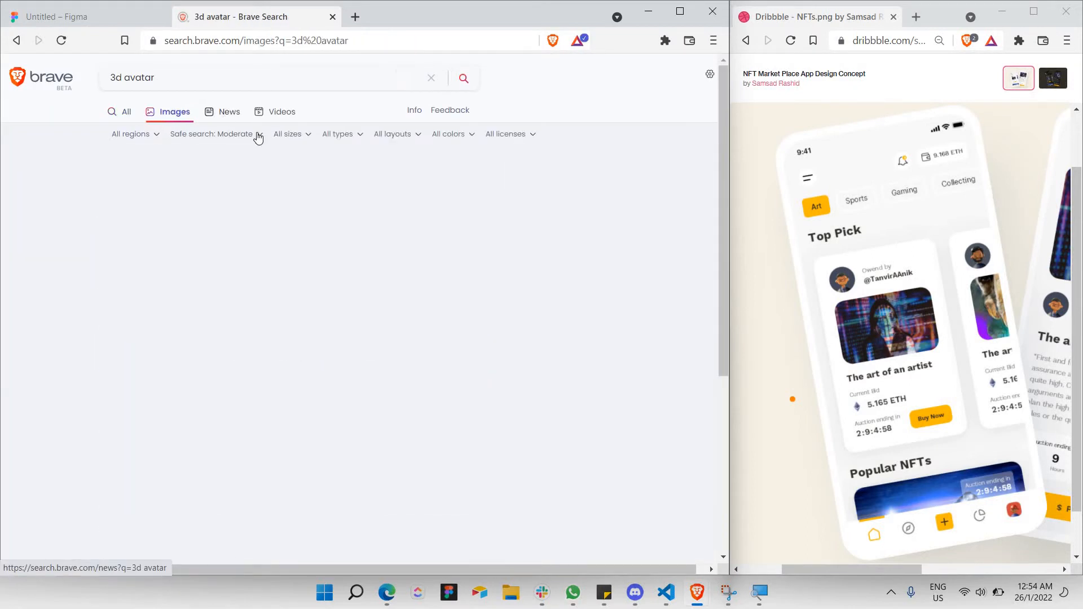
# Copy the bald mustached 3D avatar image and go back to Figma.
pyautogui.scroll(-3, 412, 337)
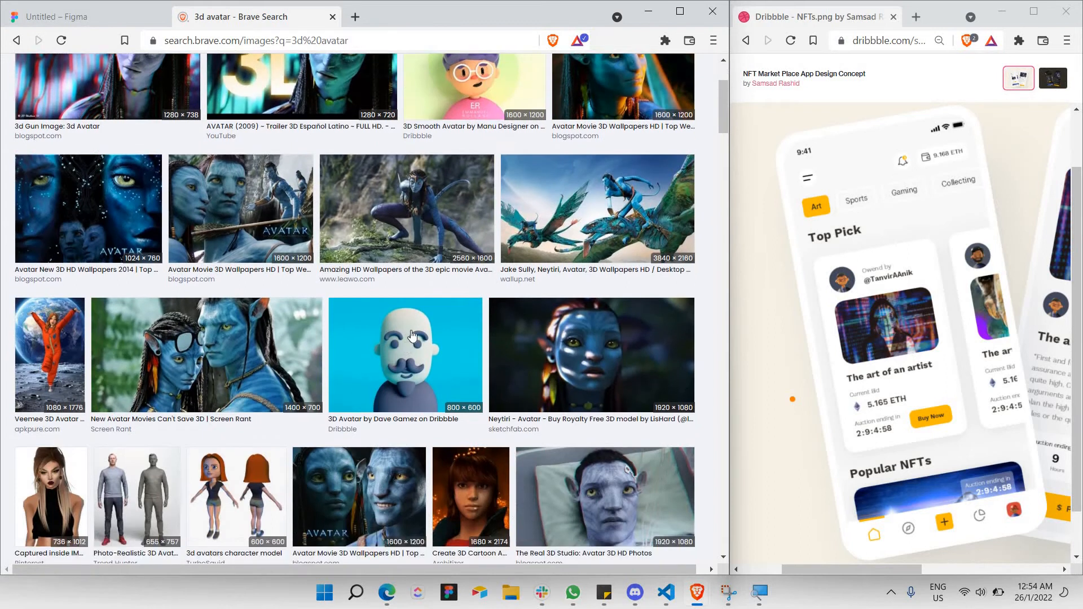
pyautogui.click(387, 310)
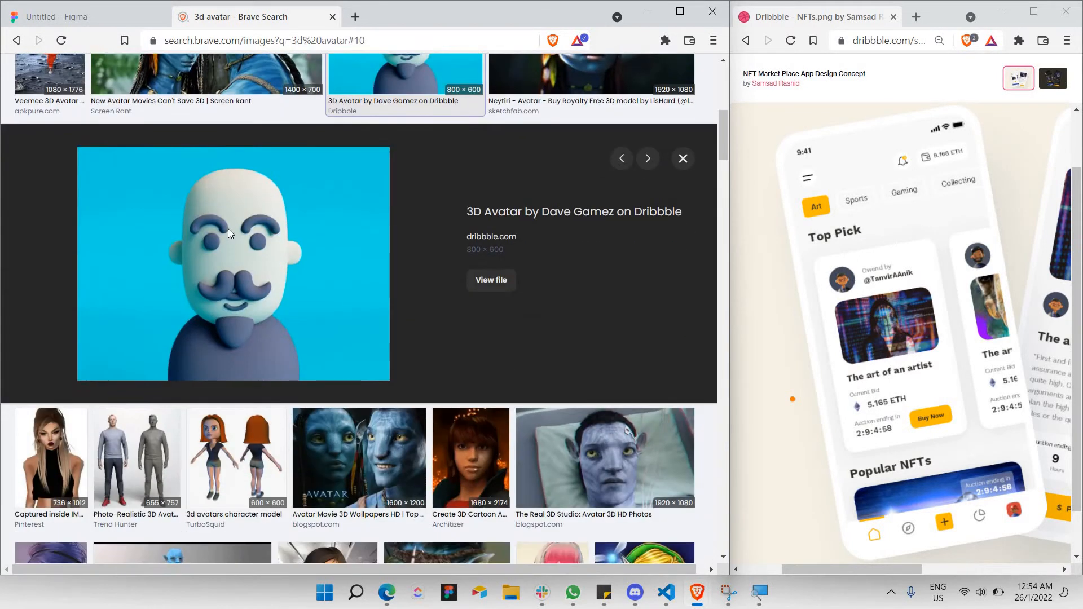
pyautogui.rightClick(228, 228)
pyautogui.click(260, 272)
pyautogui.click(113, 18)
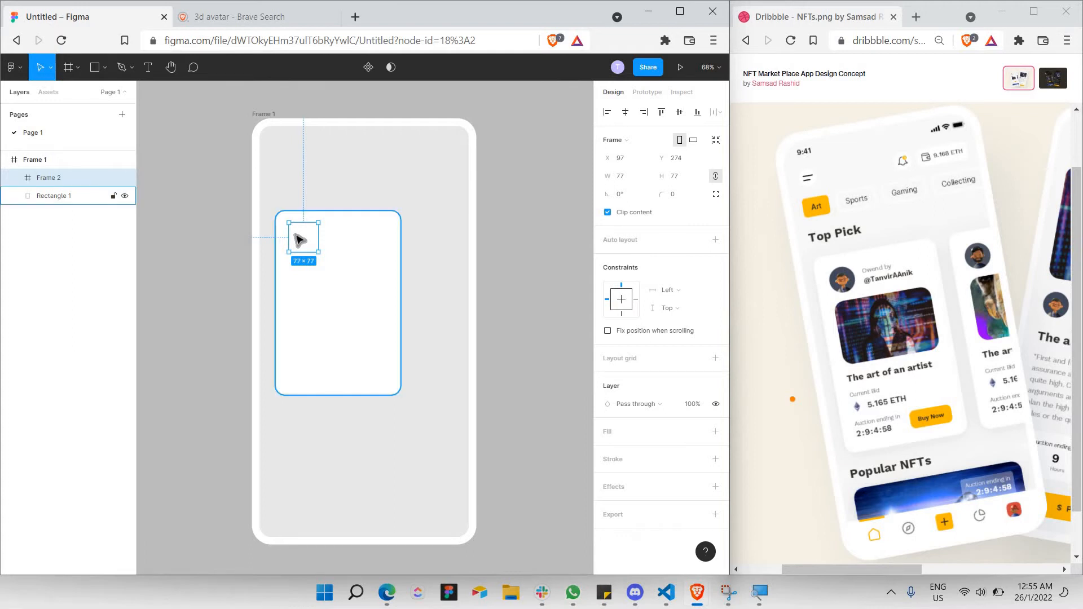
# Paste the 3D avatar into Frame 2 and shrink it to fit the 77×77 slot.
pyautogui.hotkey('ctrl', 'v')
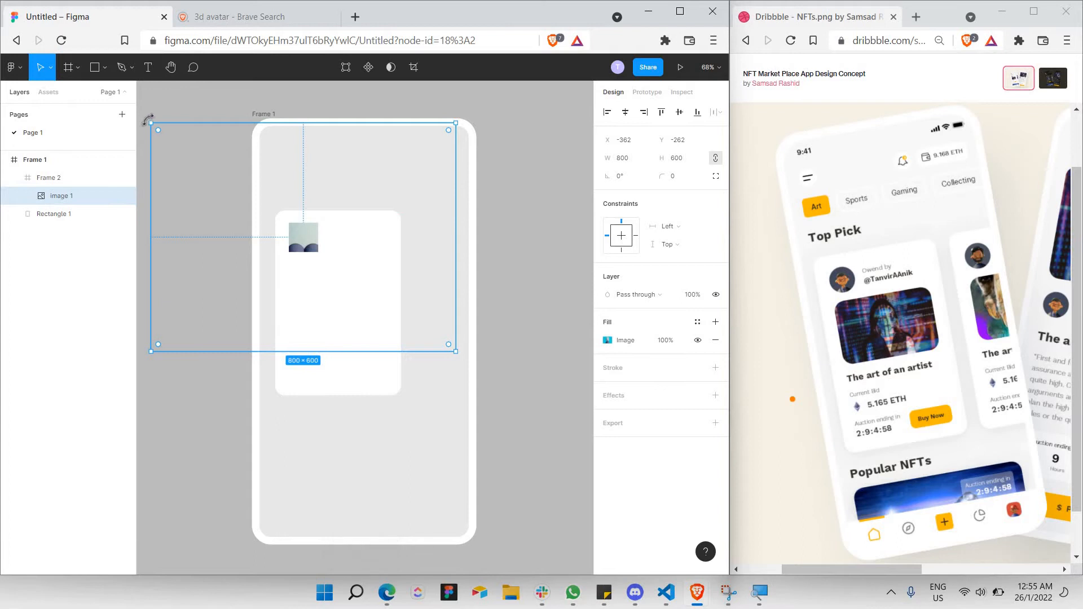
pyautogui.moveTo(150, 122); pyautogui.dragTo(281, 219)
pyautogui.moveTo(456, 351); pyautogui.dragTo(298, 233)
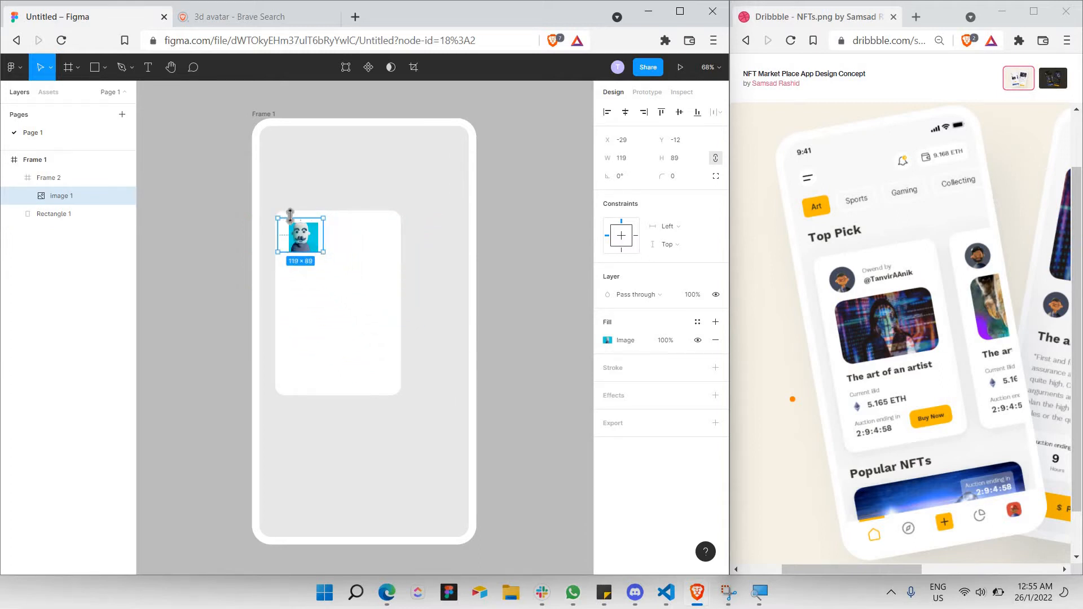
pyautogui.scroll(3, 282, 220)
pyautogui.scroll(4, 272, 219)
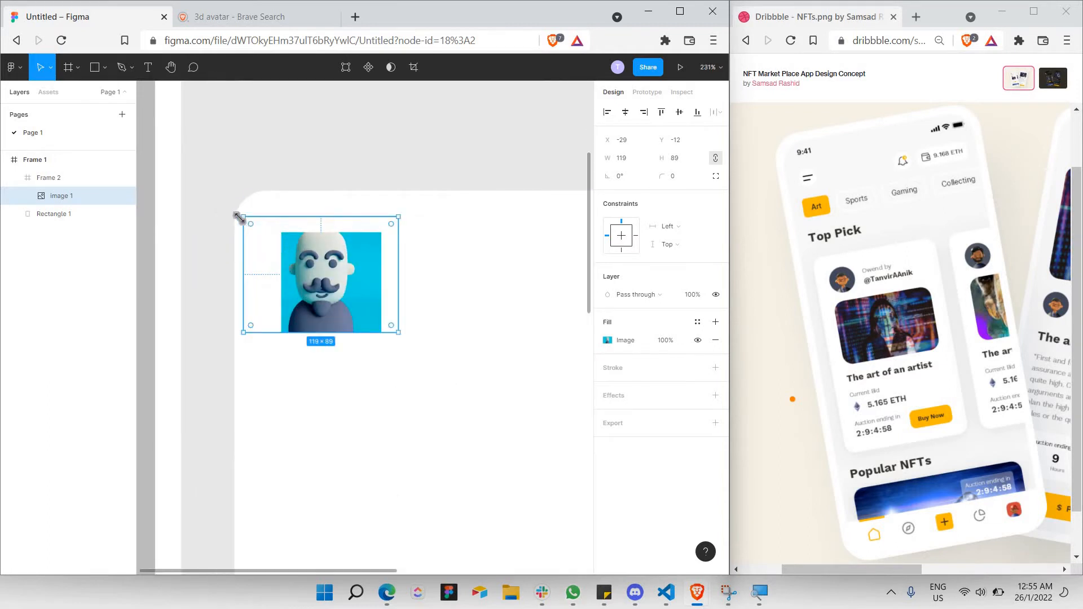
pyautogui.moveTo(243, 217); pyautogui.dragTo(263, 232)
pyautogui.click(456, 294)
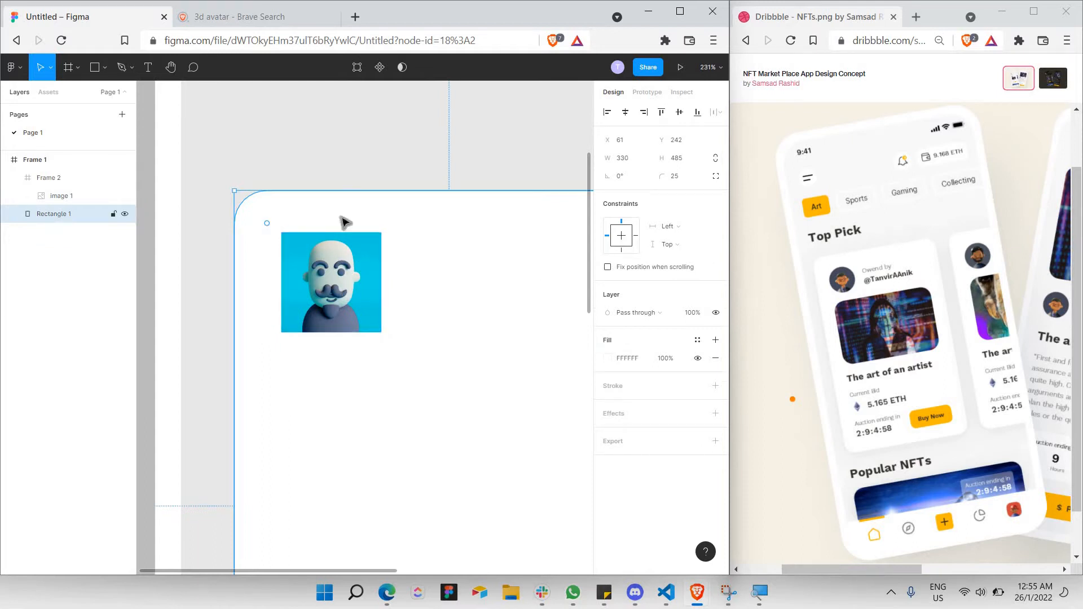
# Give the avatar frame, Frame 2, a corner radius of 50 so it turns circular.
pyautogui.click(69, 183)
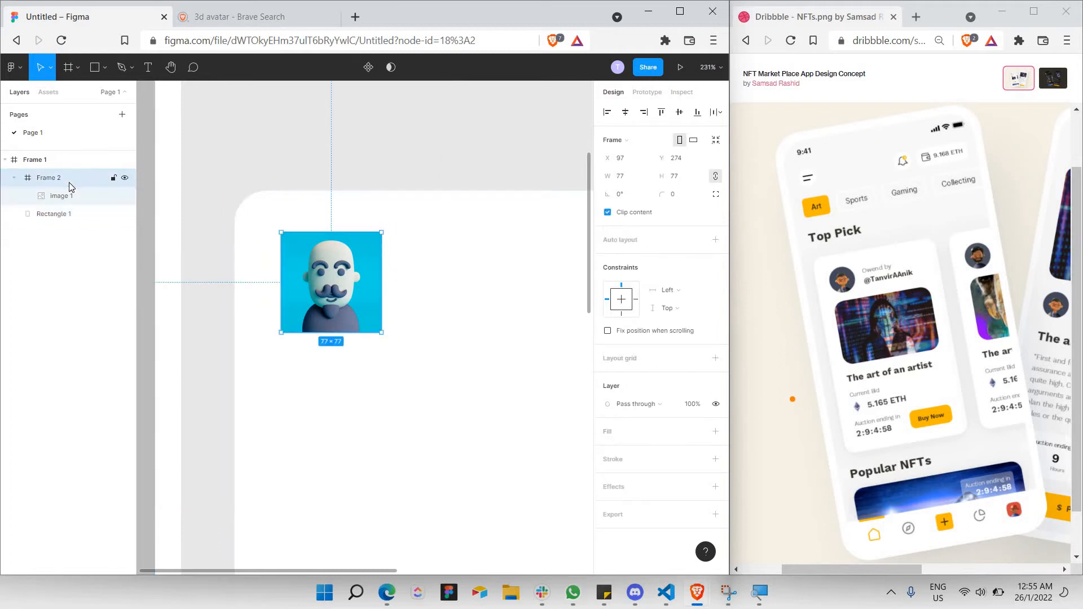
pyautogui.click(679, 200)
pyautogui.press('Return')
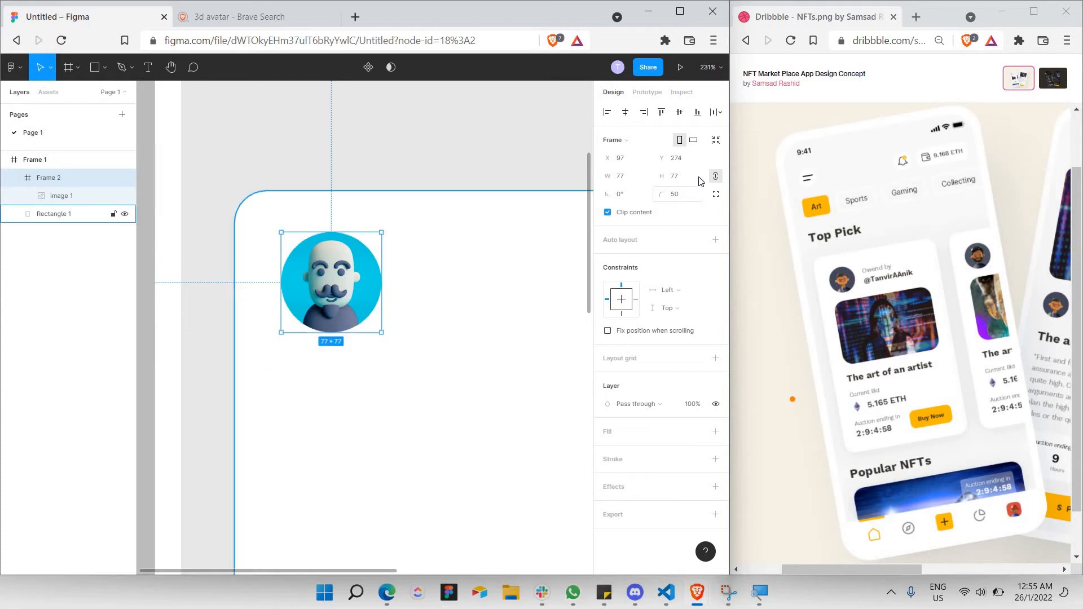
pyautogui.click(399, 293)
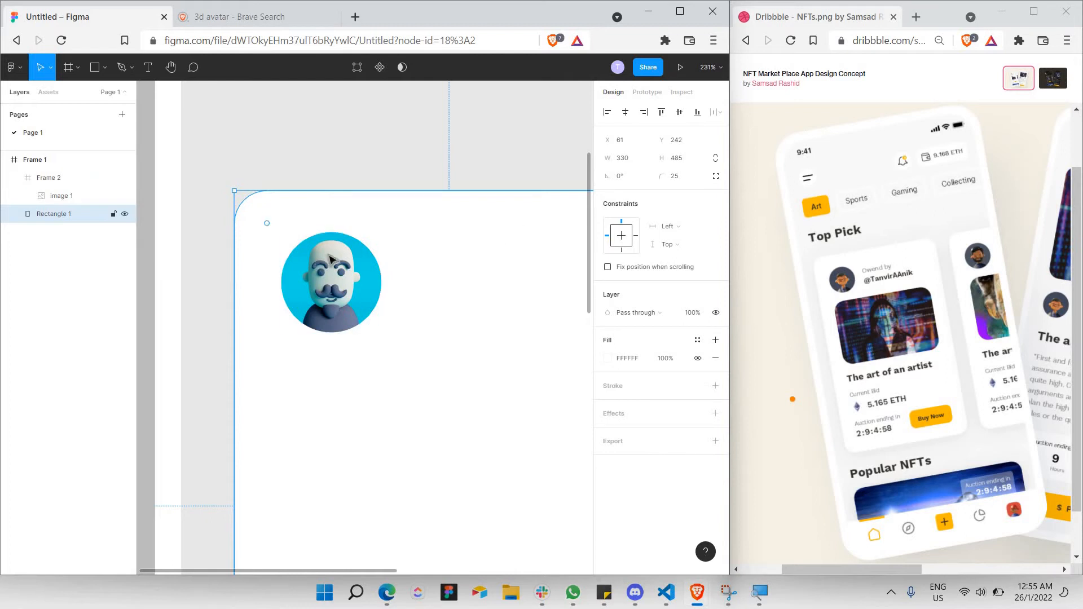
pyautogui.click(366, 266)
pyautogui.click(423, 215)
pyautogui.scroll(-3, 460, 310)
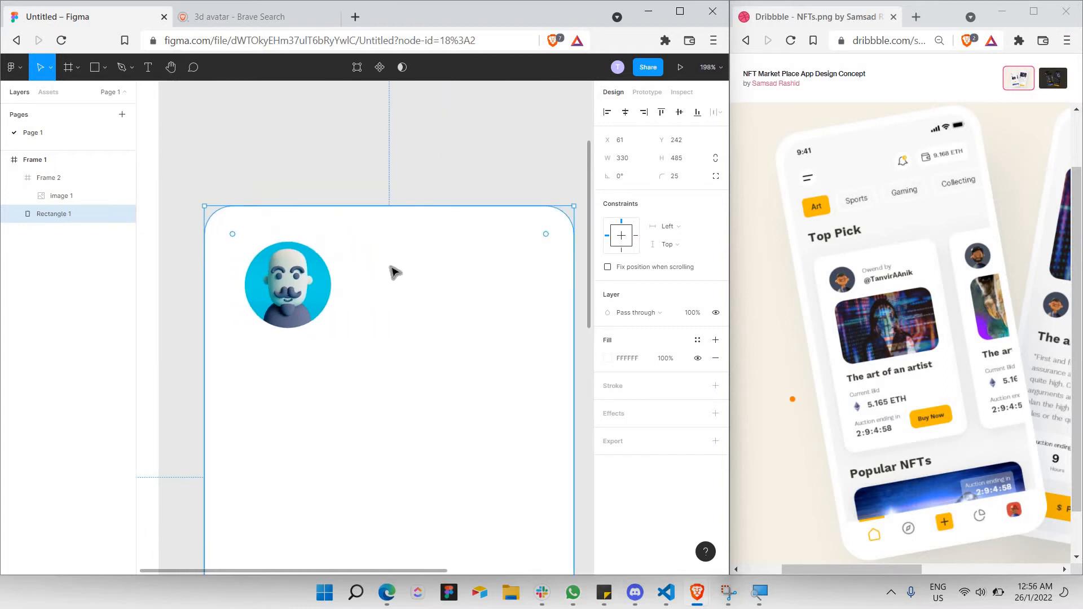
# Add an 'Owned By' text label right of the avatar, coloured grey A5A5A5.
pyautogui.click(148, 68)
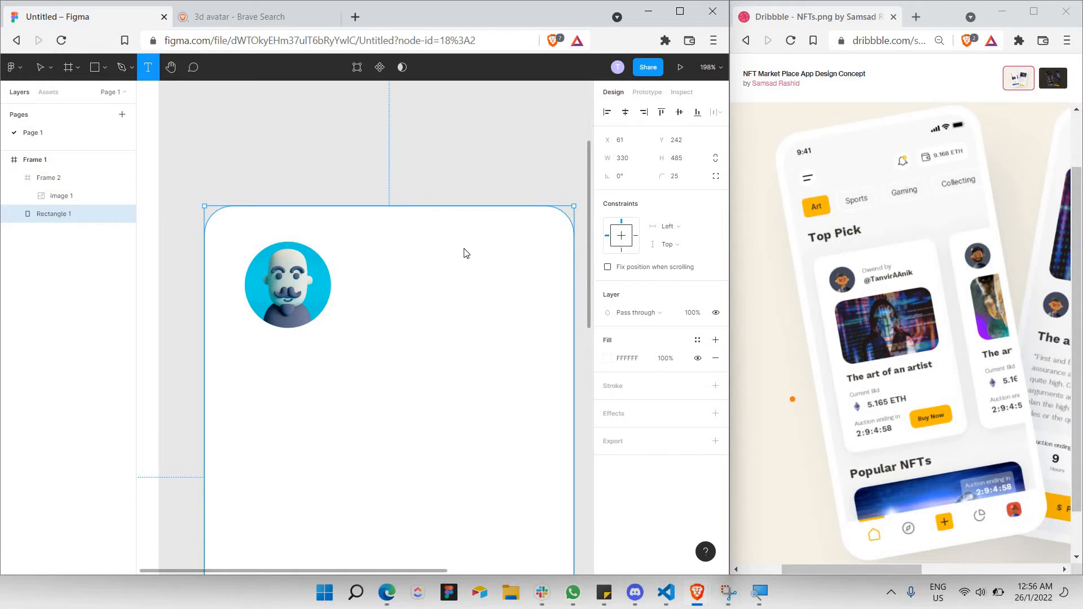
pyautogui.moveTo(347, 241); pyautogui.dragTo(513, 259)
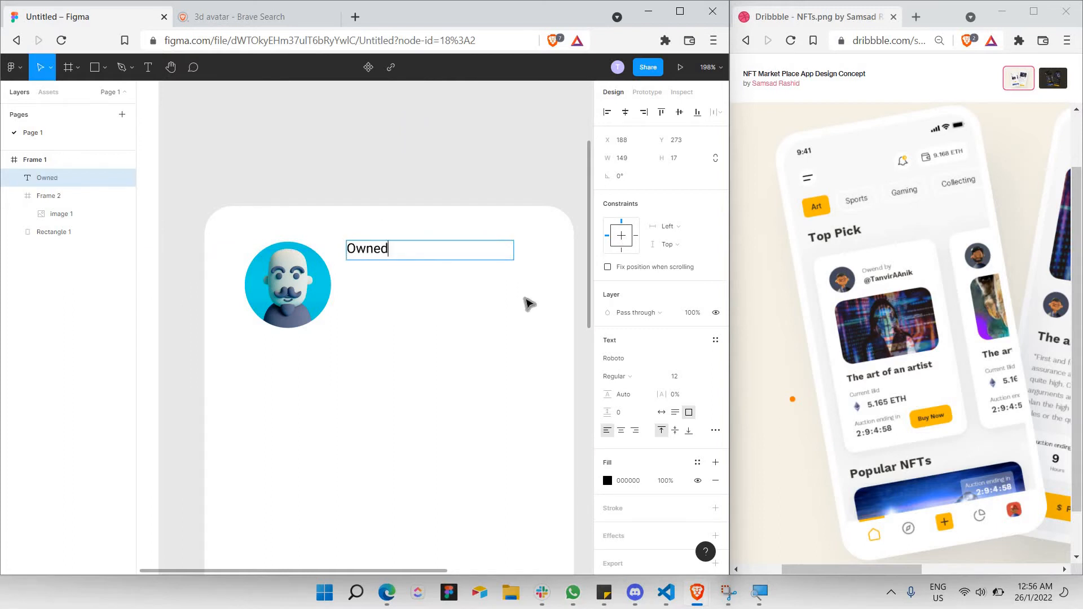
pyautogui.hotkey('ctrl', 'a')
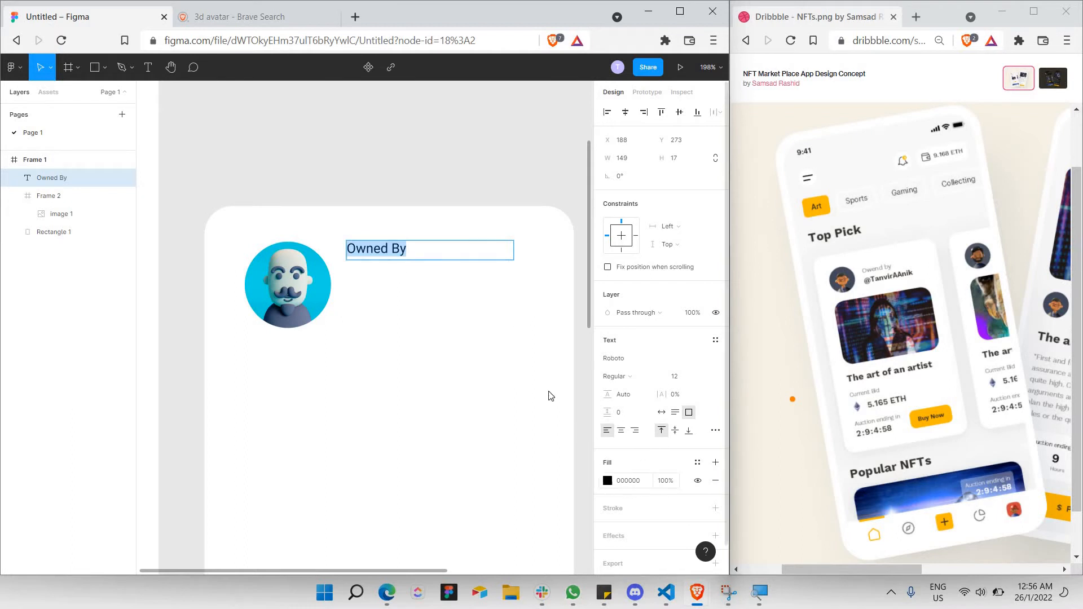
pyautogui.click(608, 481)
pyautogui.write('797979')
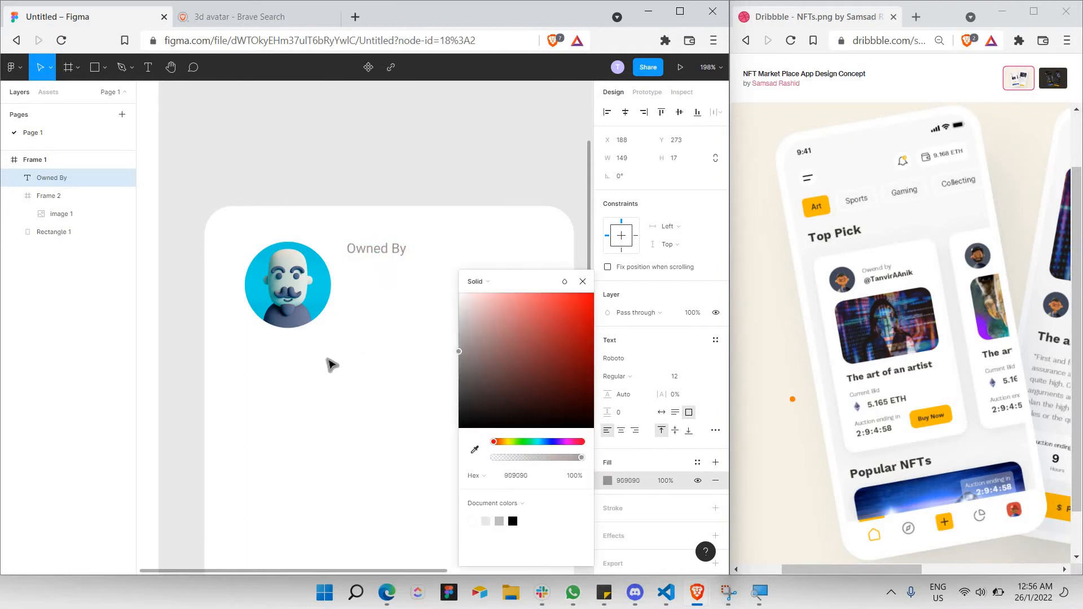
pyautogui.press('Return')
pyautogui.write('a5a5a5')
pyautogui.press('Return')
pyautogui.press('Return')
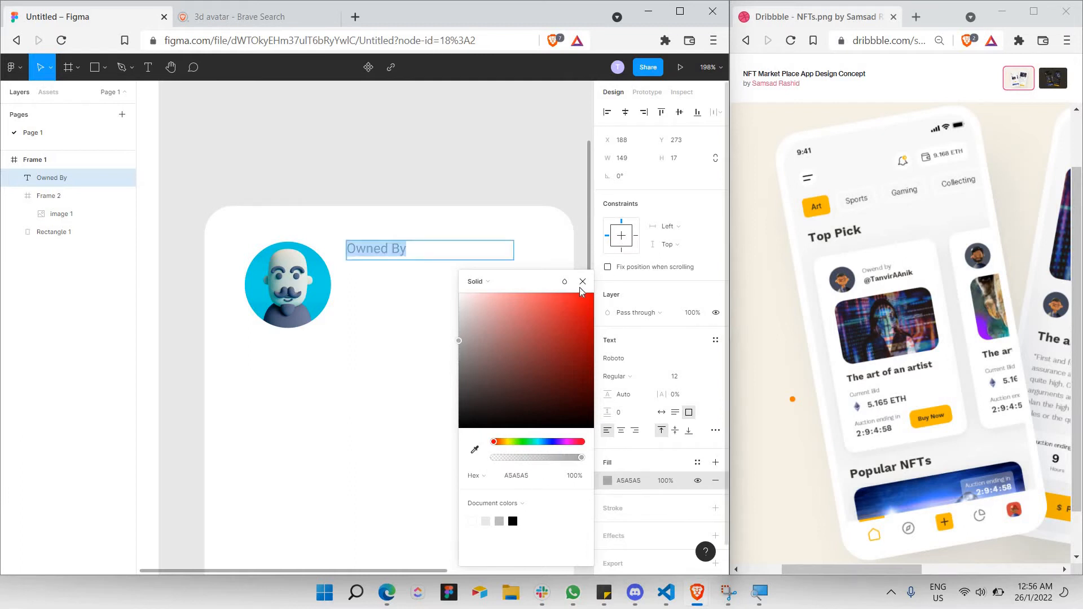
pyautogui.press('Escape')
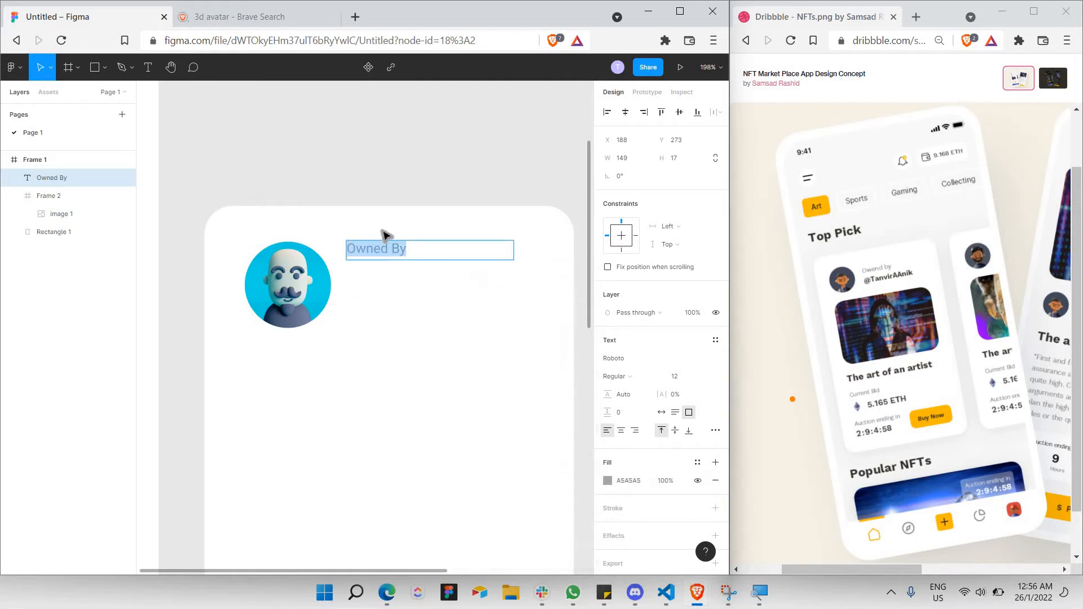
# Set the Owned By label's font to Inter at Medium weight.
pyautogui.click(632, 376)
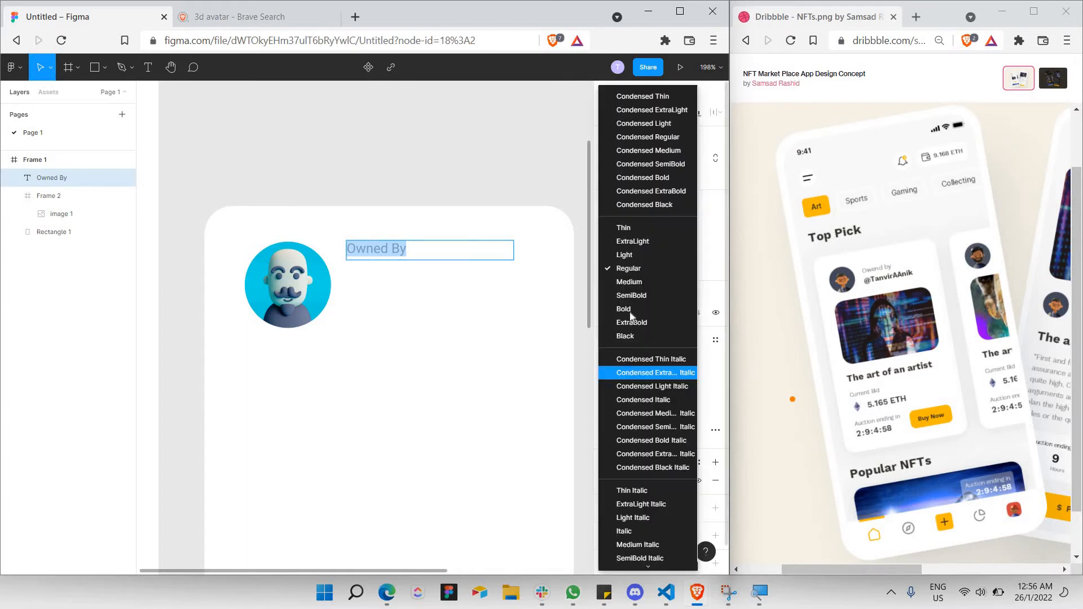
pyautogui.click(591, 353)
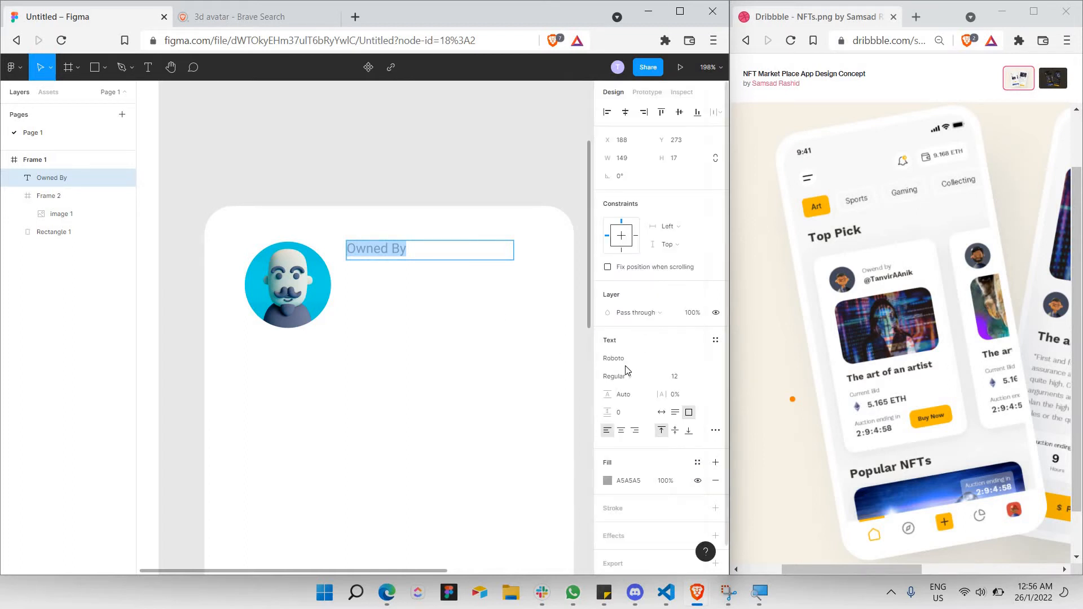
pyautogui.click(625, 363)
pyautogui.write('Inter')
pyautogui.press('Return')
pyautogui.press('Return')
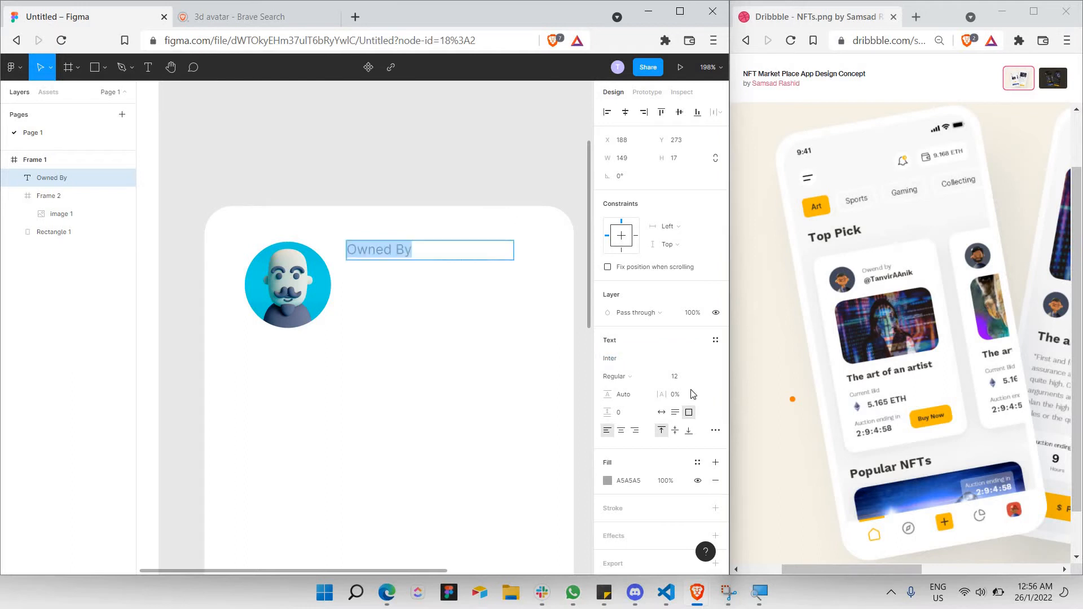
pyautogui.click(628, 376)
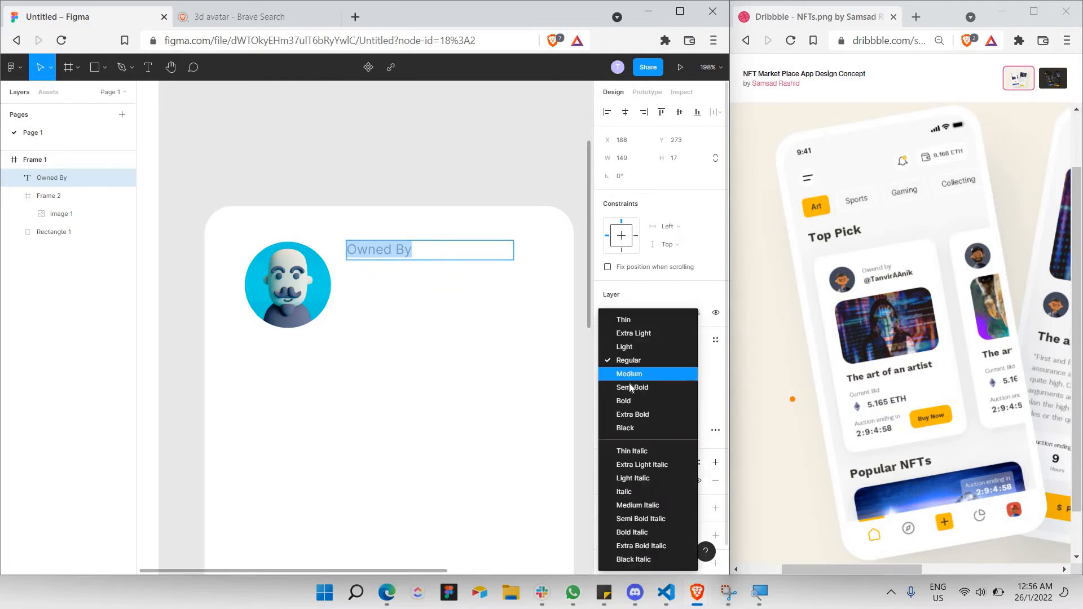
pyautogui.click(629, 384)
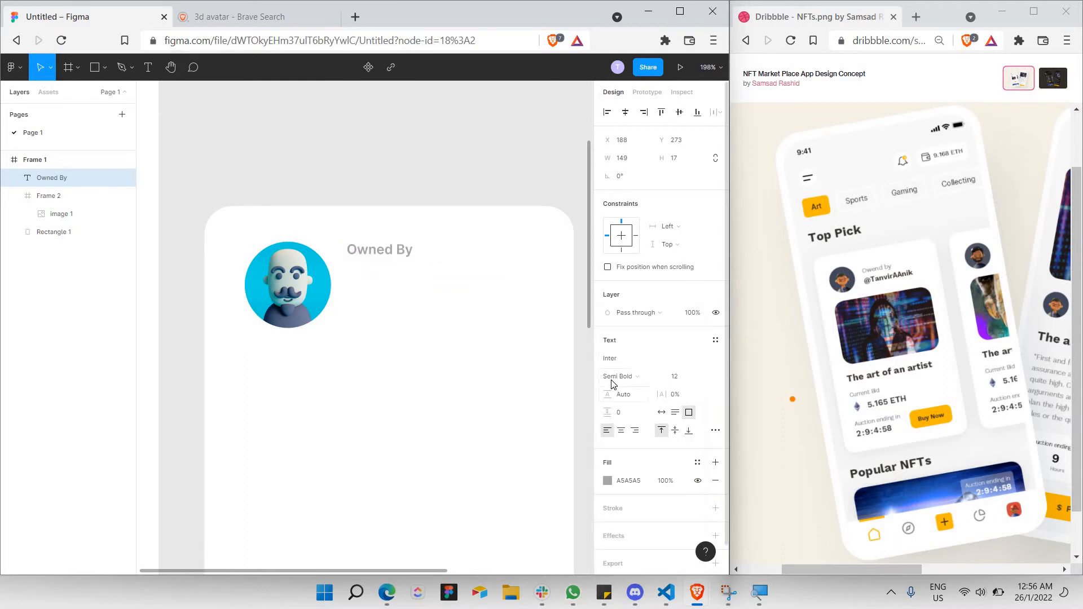
pyautogui.click(627, 376)
pyautogui.click(375, 300)
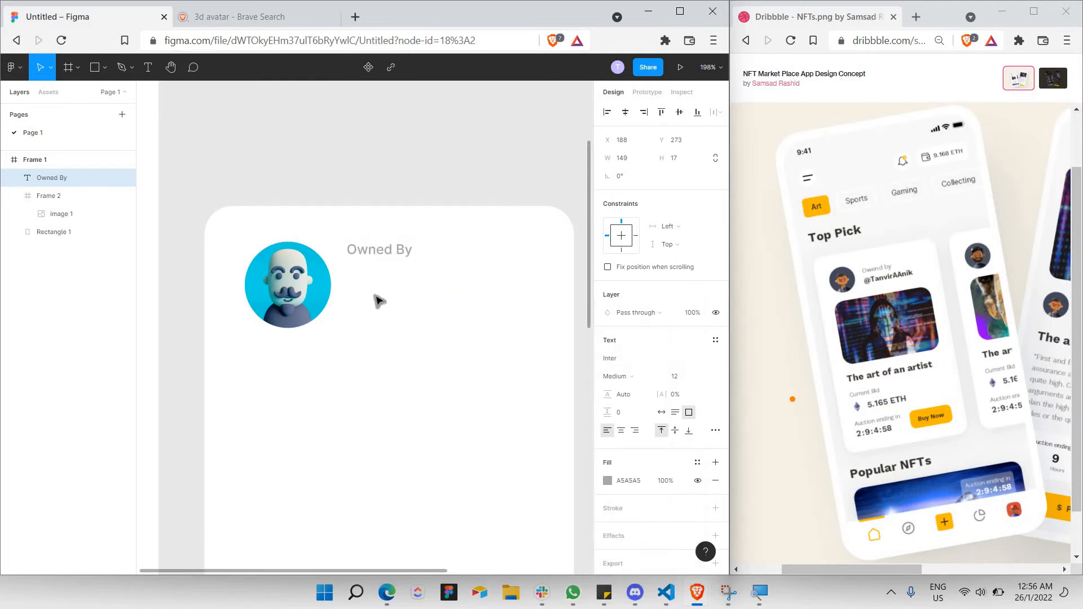
pyautogui.click(375, 299)
pyautogui.click(379, 252)
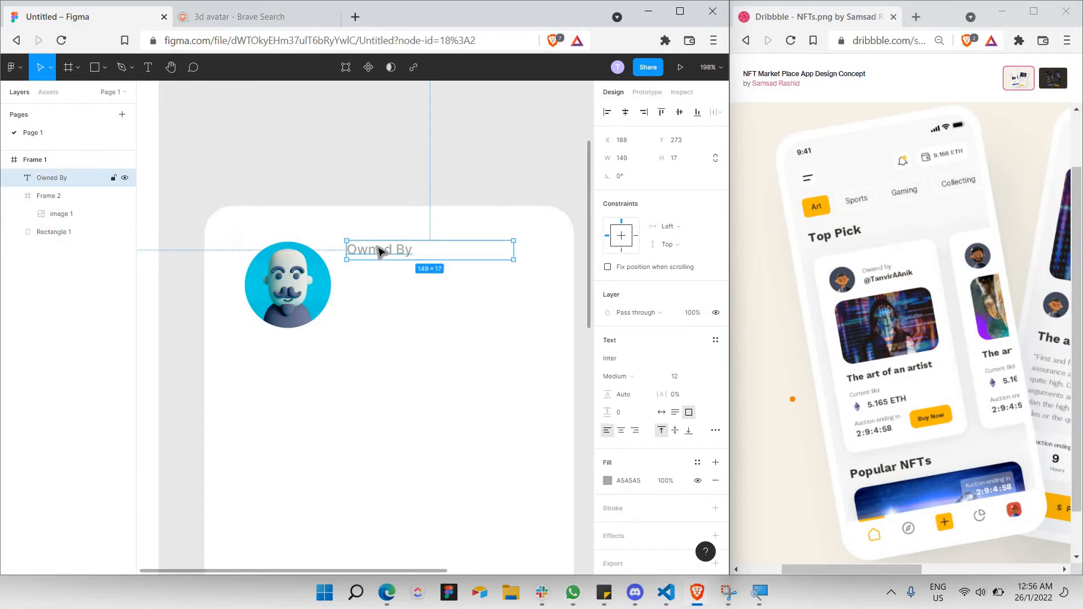
# Paste a copy of Owned By below it, retype it as the owner's handle, size 14.
pyautogui.hotkey('ctrl', 'v')
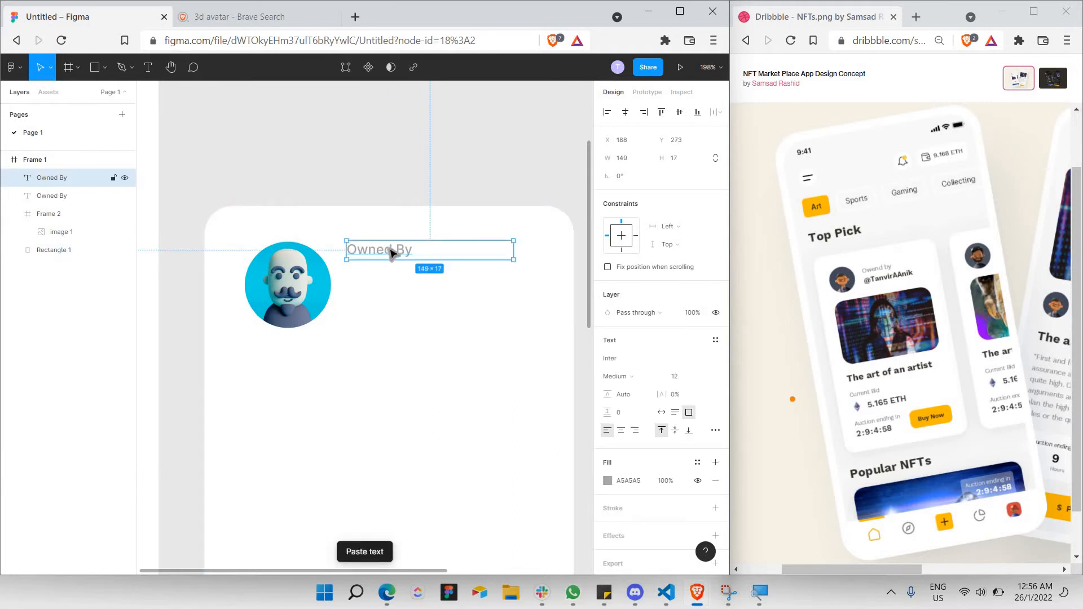
pyautogui.moveTo(392, 254); pyautogui.dragTo(538, 273)
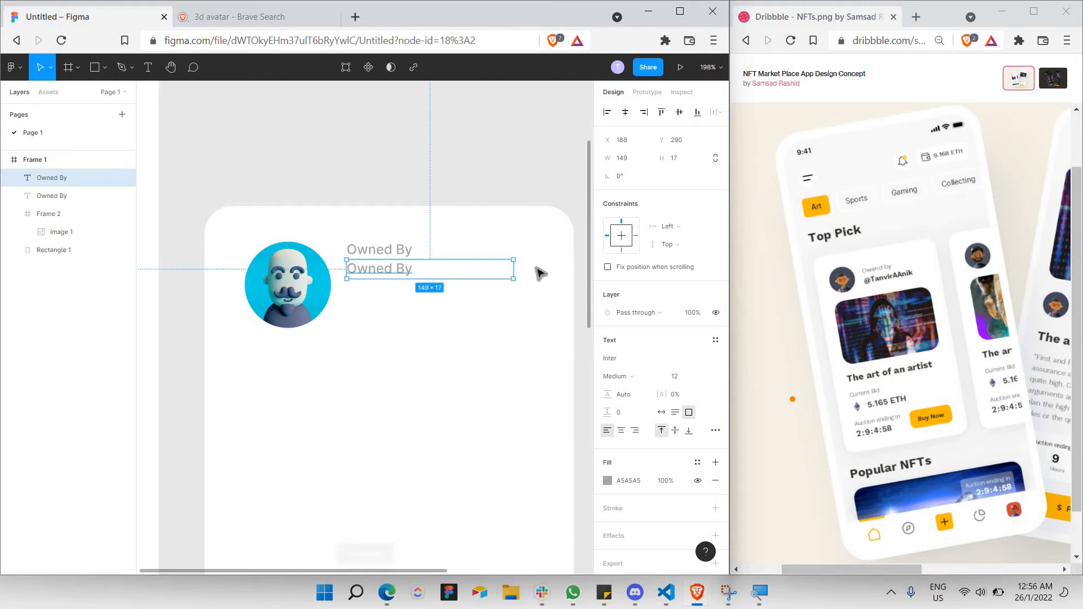
pyautogui.doubleClick(408, 263)
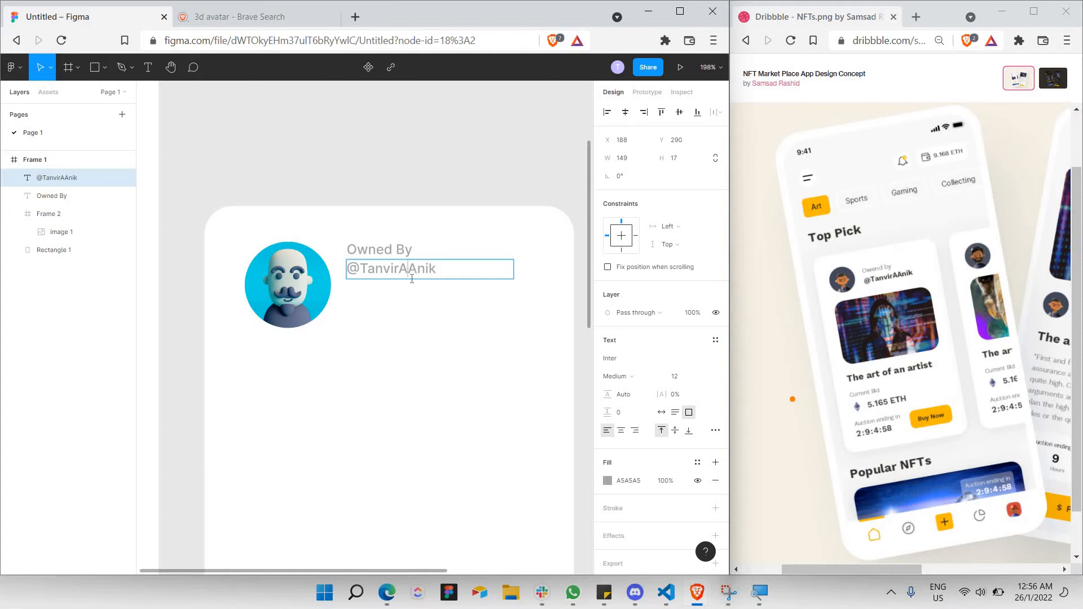
pyautogui.hotkey('ctrl', 'a')
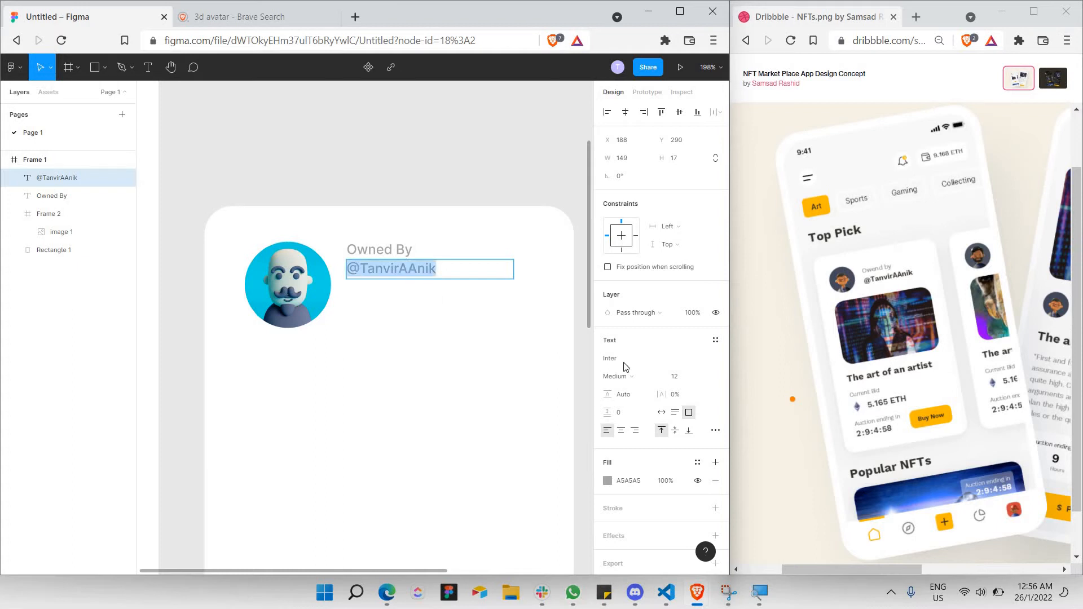
pyautogui.click(704, 376)
pyautogui.click(692, 388)
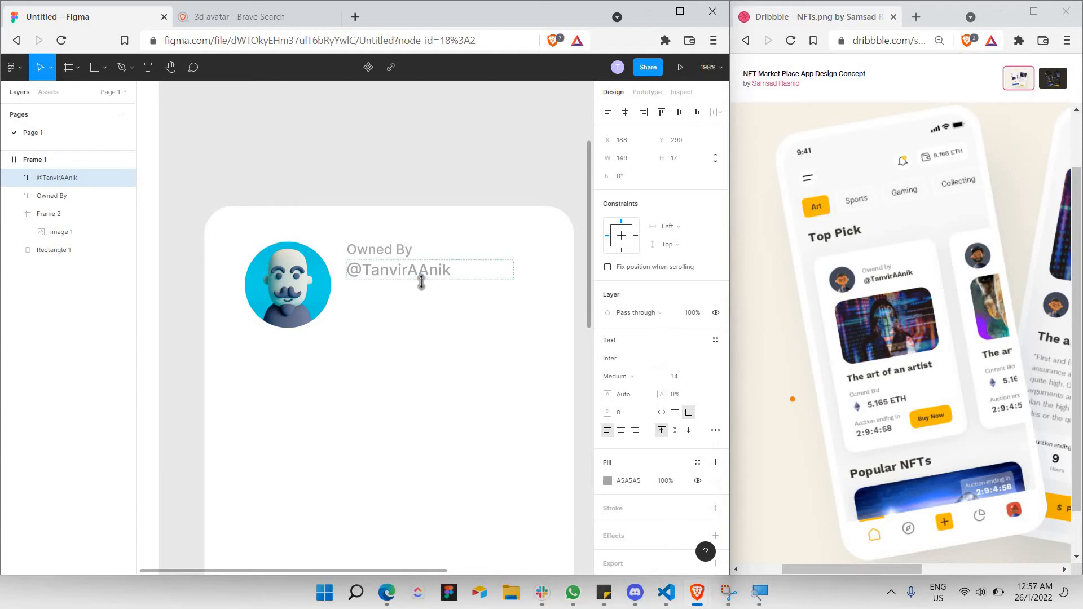
# Colour the handle text dark grey 3C3C3C and make it Bold.
pyautogui.hotkey('ctrl', 'a')
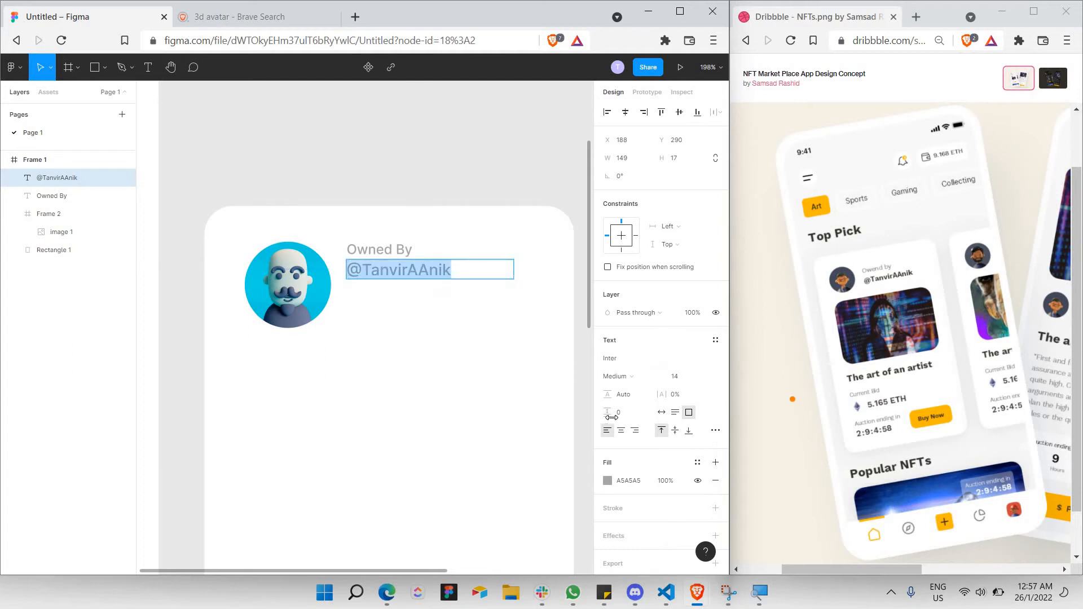
pyautogui.click(607, 481)
pyautogui.moveTo(511, 380); pyautogui.dragTo(295, 416)
pyautogui.click(640, 376)
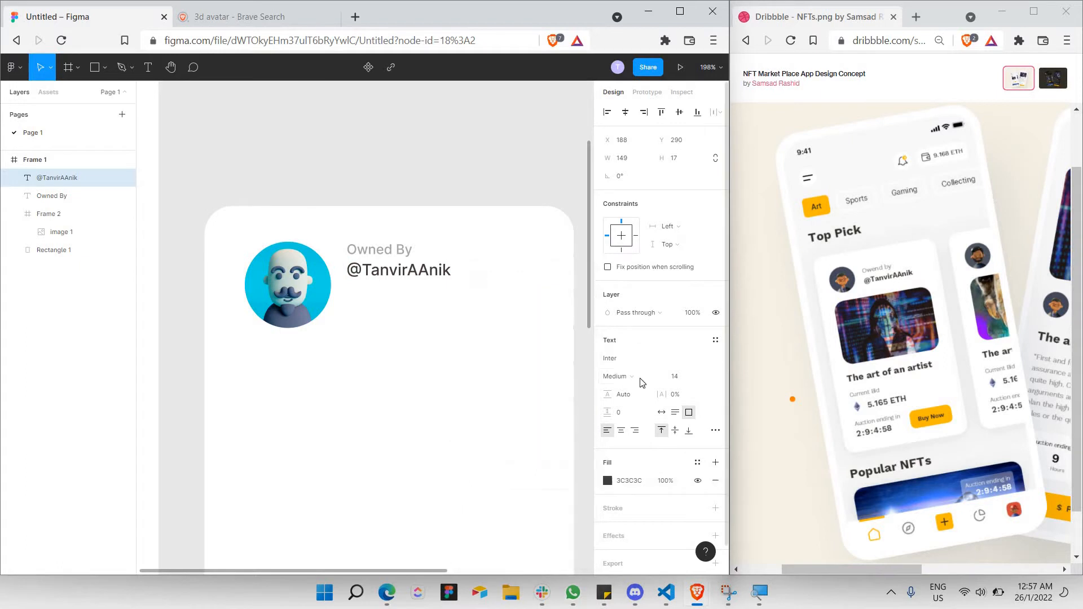
pyautogui.click(640, 401)
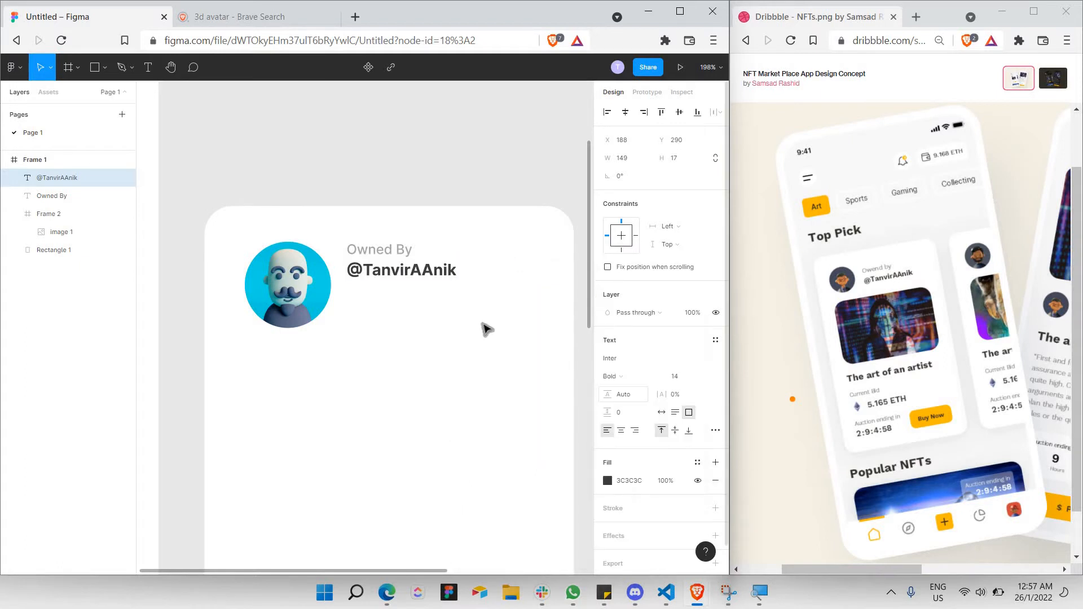
pyautogui.click(377, 248)
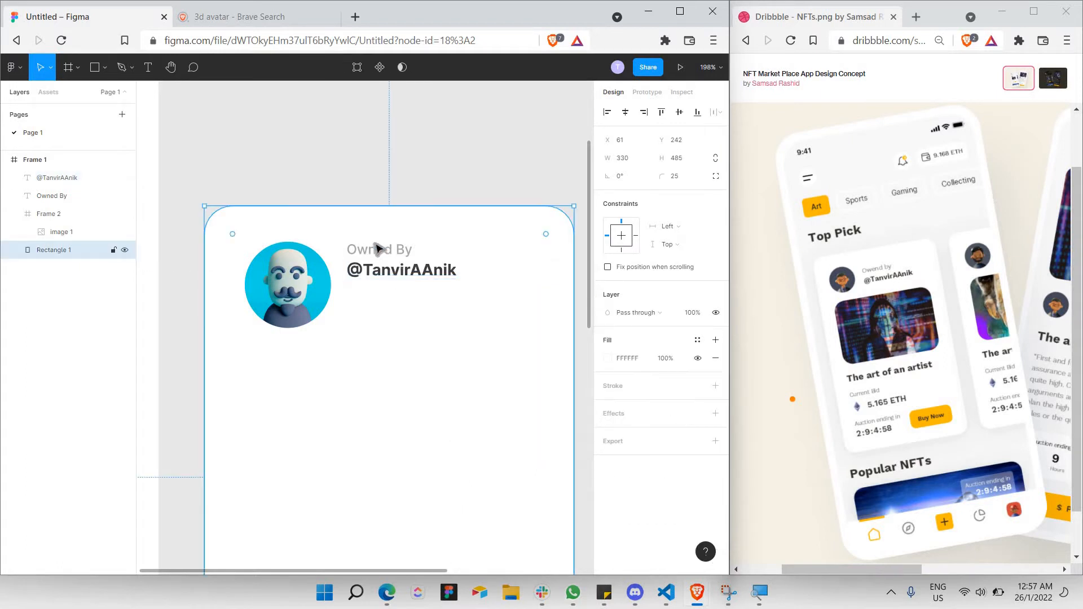
pyautogui.click(446, 256)
# Move the Owned By and handle text lines level with the avatar's centre.
pyautogui.keyDown('shift'); pyautogui.click(455, 265); pyautogui.keyUp('shift')
pyautogui.moveTo(454, 265); pyautogui.dragTo(462, 298)
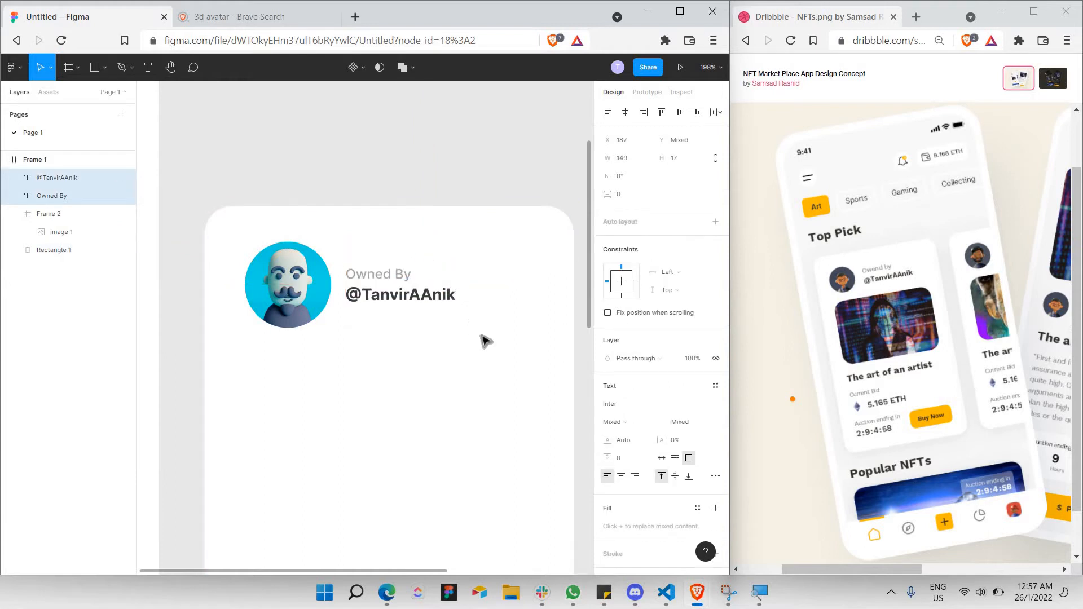
pyautogui.scroll(-1, 484, 339)
pyautogui.keyDown('ctrl'); pyautogui.scroll(-3, 485, 344); pyautogui.keyUp('ctrl')
pyautogui.scroll(-3, 479, 338)
pyautogui.scroll(2, 462, 321)
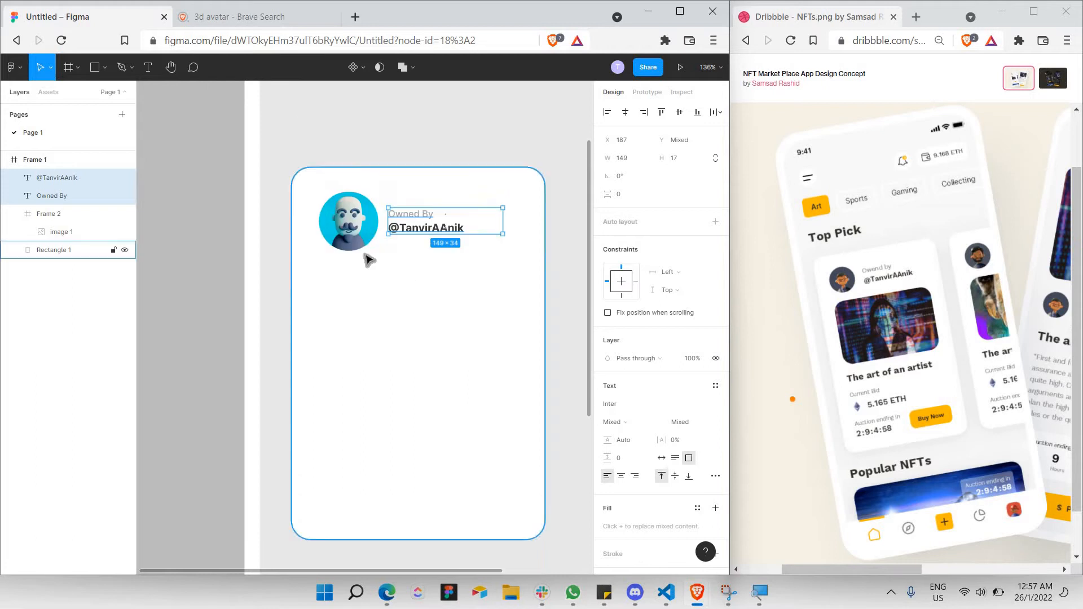
# Shrink the avatar frame to about 60×60 and its image to 70×53.
pyautogui.click(56, 166)
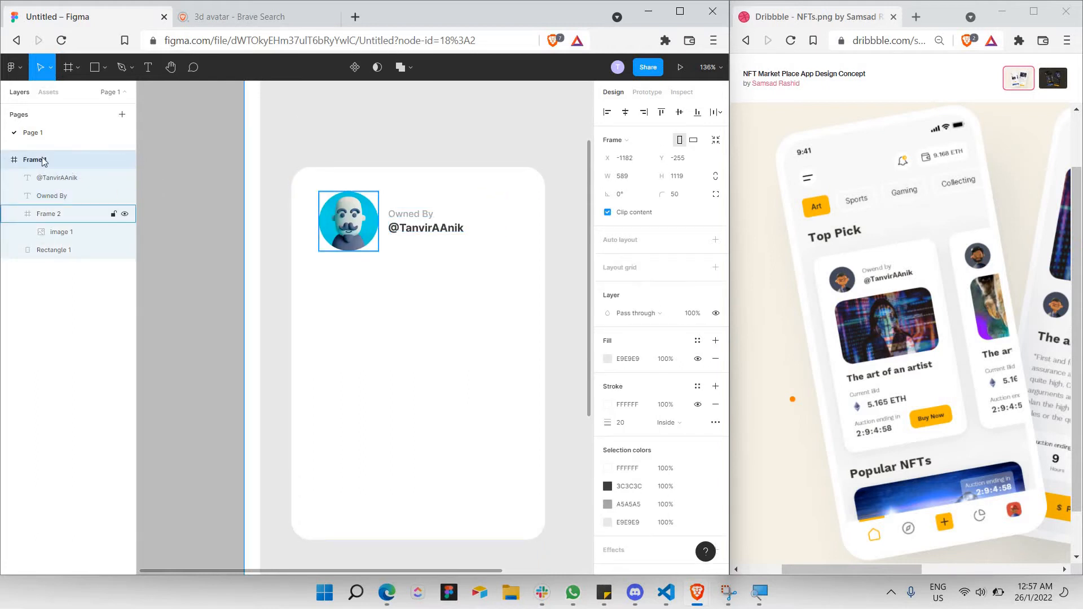
pyautogui.click(49, 213)
pyautogui.click(359, 220)
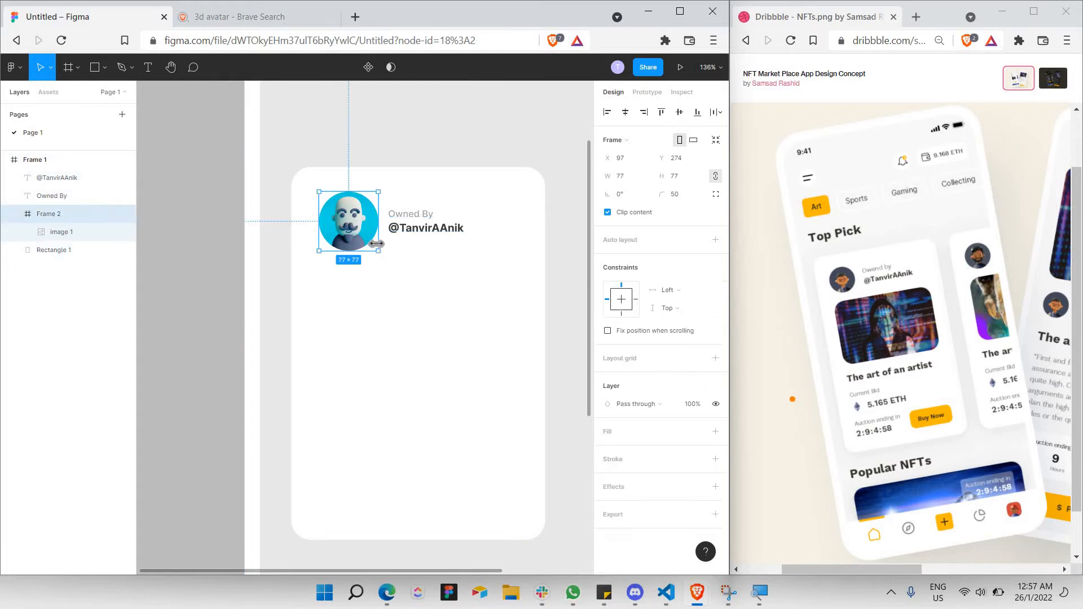
pyautogui.moveTo(368, 240); pyautogui.dragTo(362, 233)
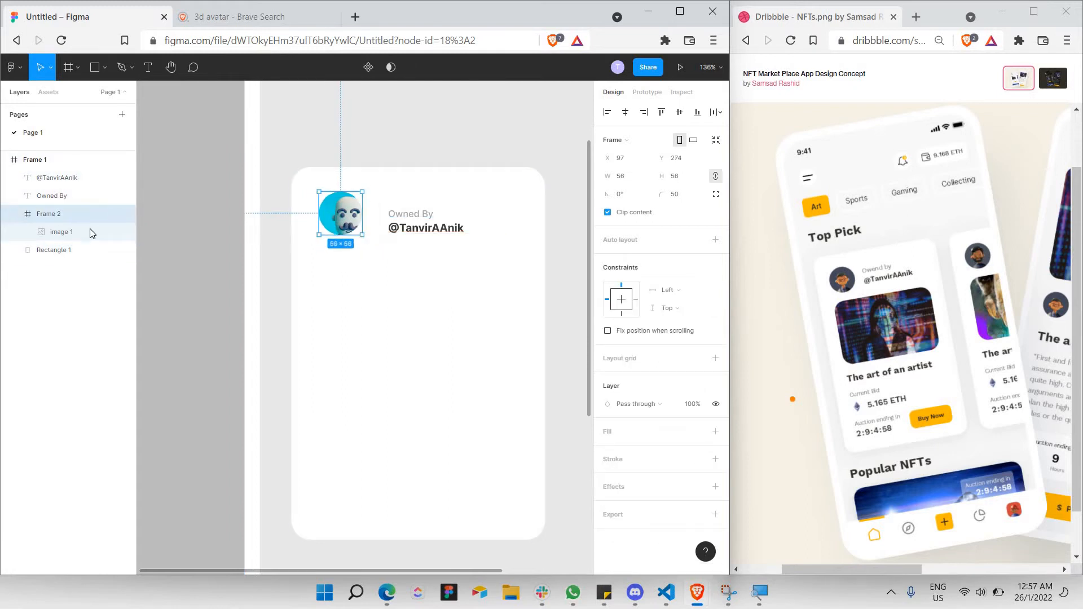
pyautogui.click(379, 233)
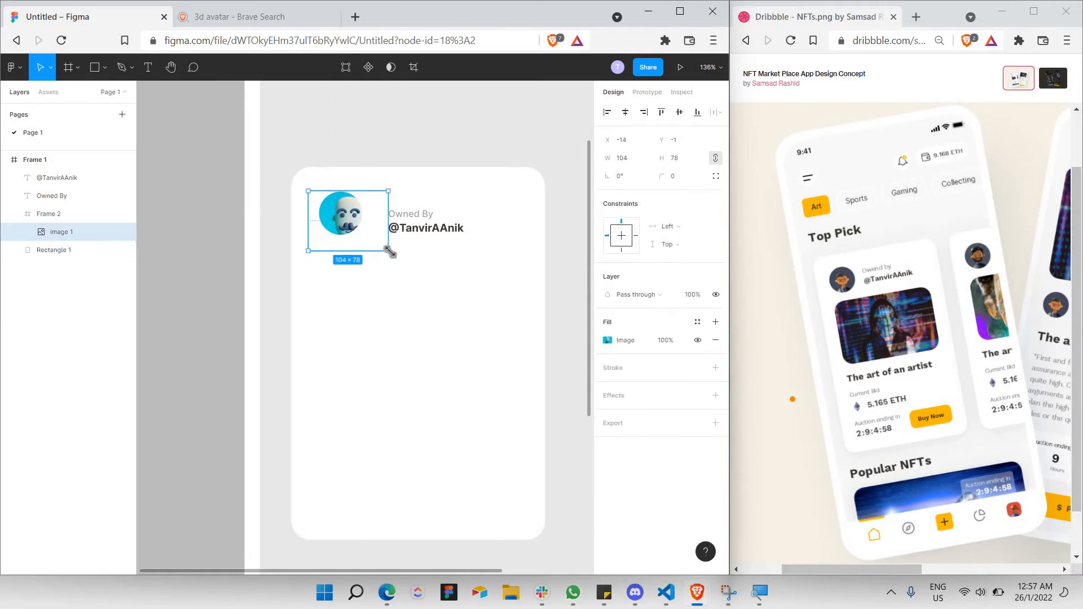
pyautogui.moveTo(367, 236); pyautogui.dragTo(361, 231)
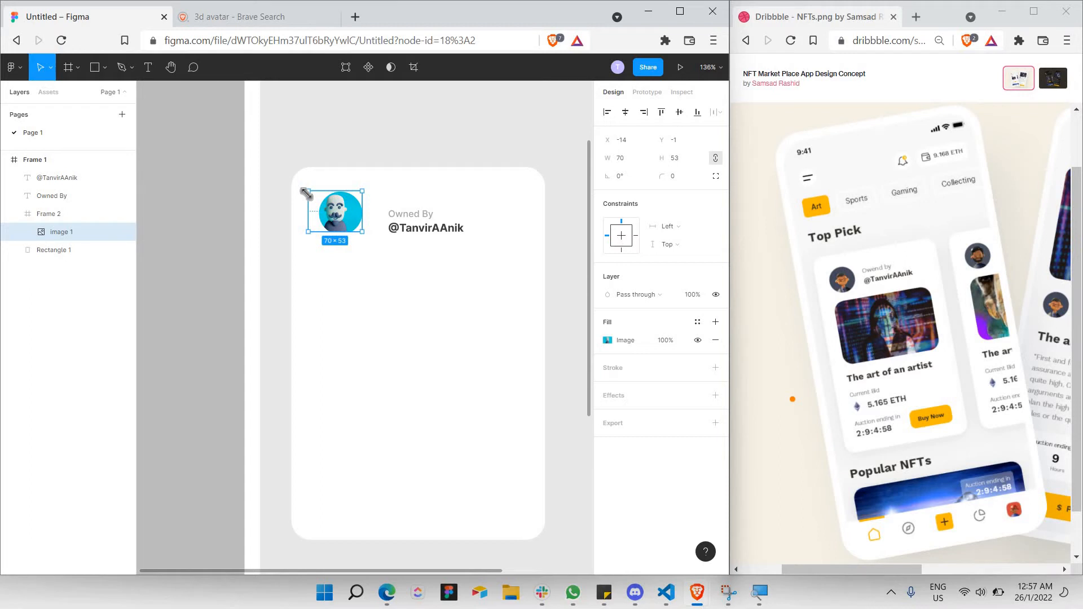
pyautogui.moveTo(309, 195); pyautogui.dragTo(370, 190)
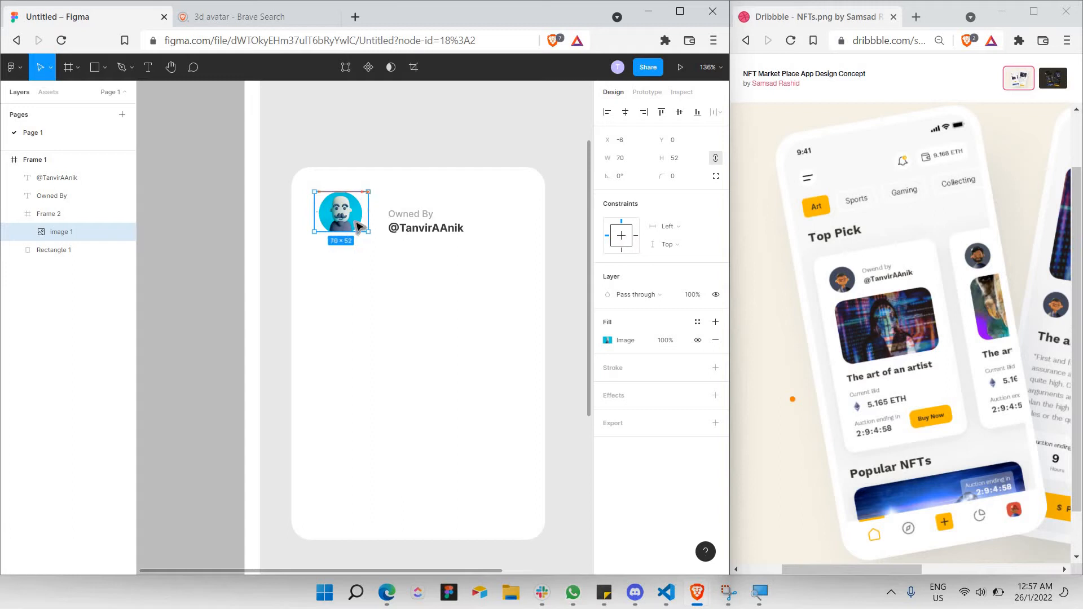
# Resize the avatar image to about 75×56 so it fills the circle.
pyautogui.click(367, 252)
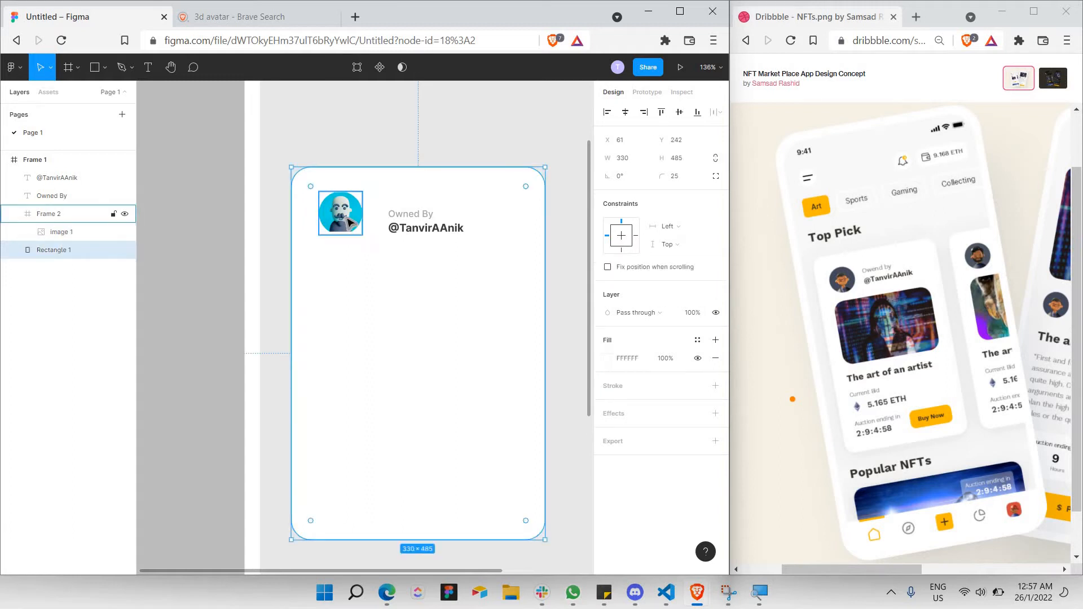
pyautogui.scroll(5, 347, 218)
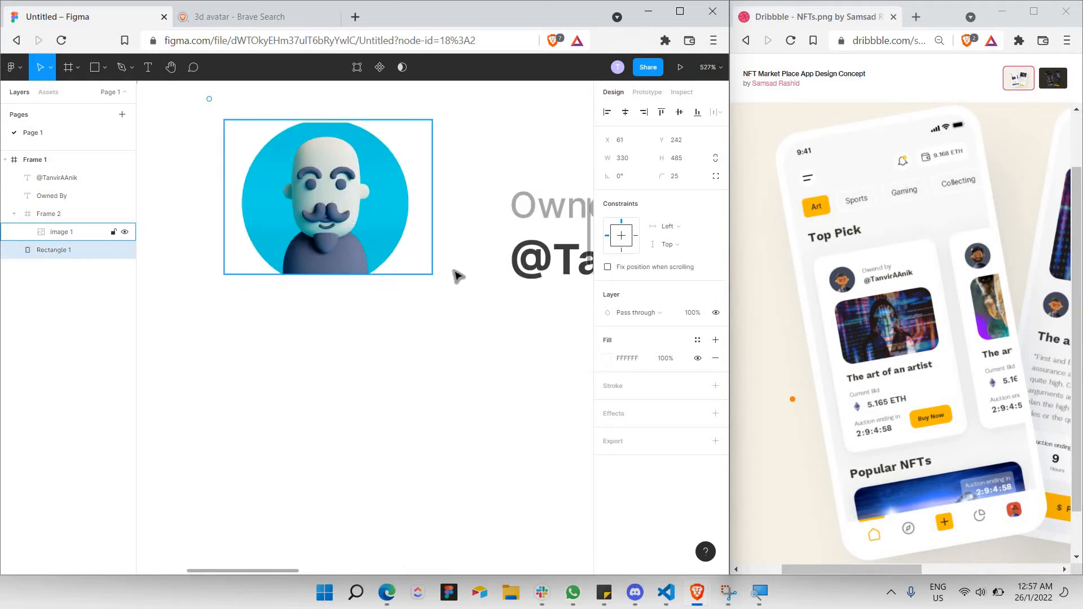
pyautogui.click(432, 273)
pyautogui.moveTo(433, 275); pyautogui.dragTo(447, 289)
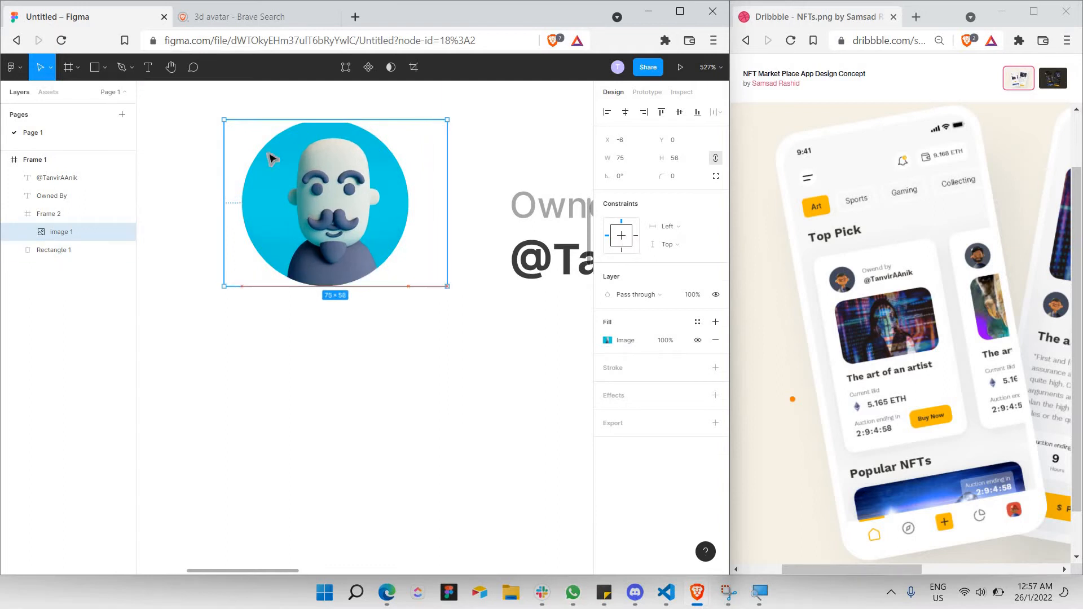
pyautogui.moveTo(224, 119)
pyautogui.mouseDown()
pyautogui.moveTo(208, 103)
pyautogui.moveTo(220, 116)
pyautogui.mouseUp()
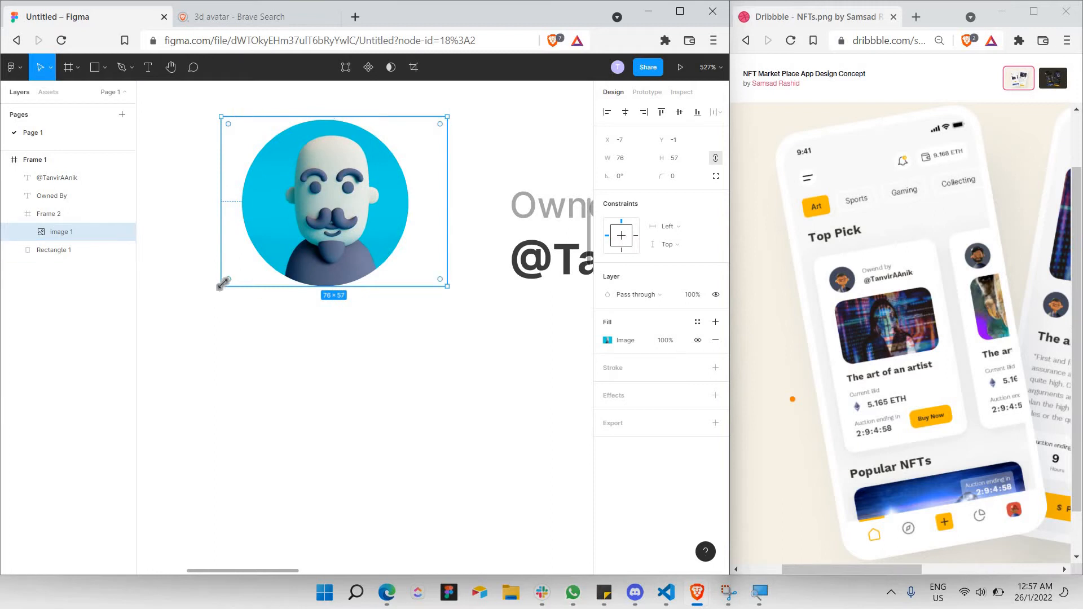
pyautogui.moveTo(227, 283); pyautogui.dragTo(230, 281)
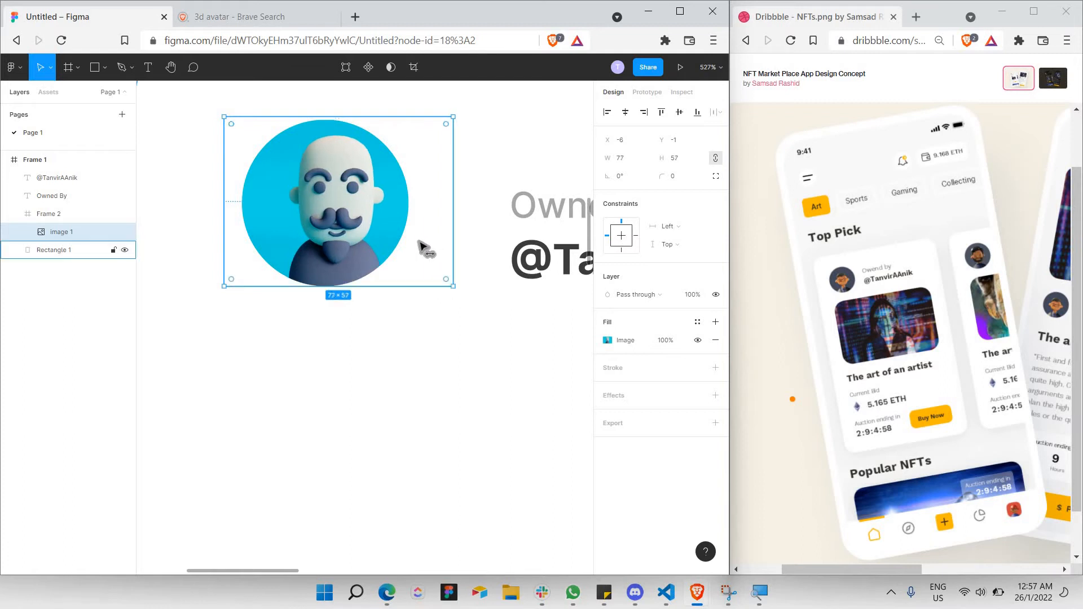
pyautogui.moveTo(420, 245); pyautogui.dragTo(427, 261)
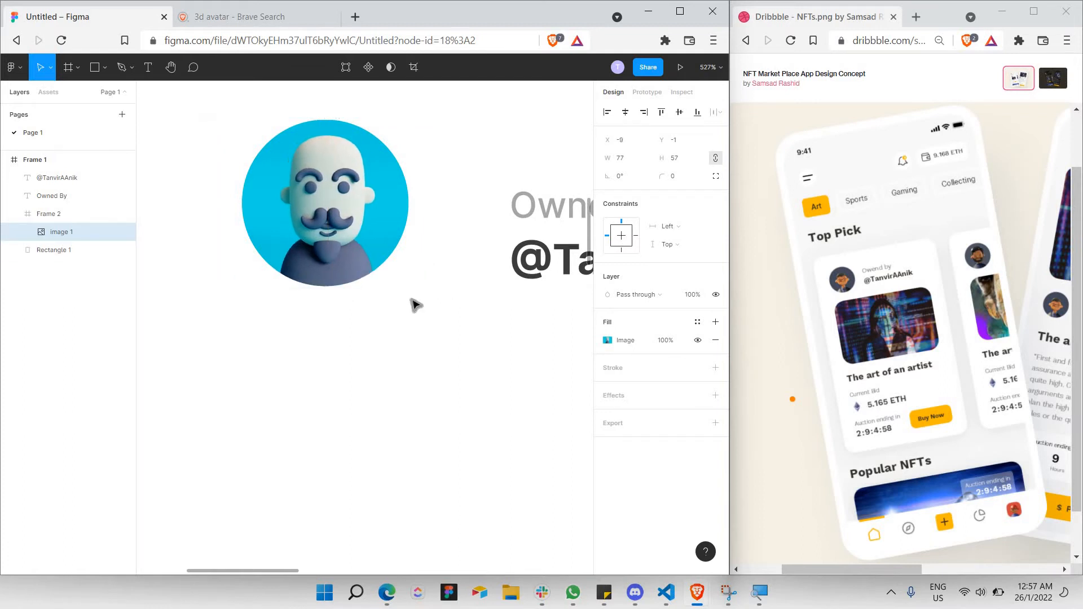
# Marquee-select both owner text lines and nudge them up beside the avatar.
pyautogui.click(445, 314)
pyautogui.scroll(-5, 454, 304)
pyautogui.hscroll(3, 460, 295)
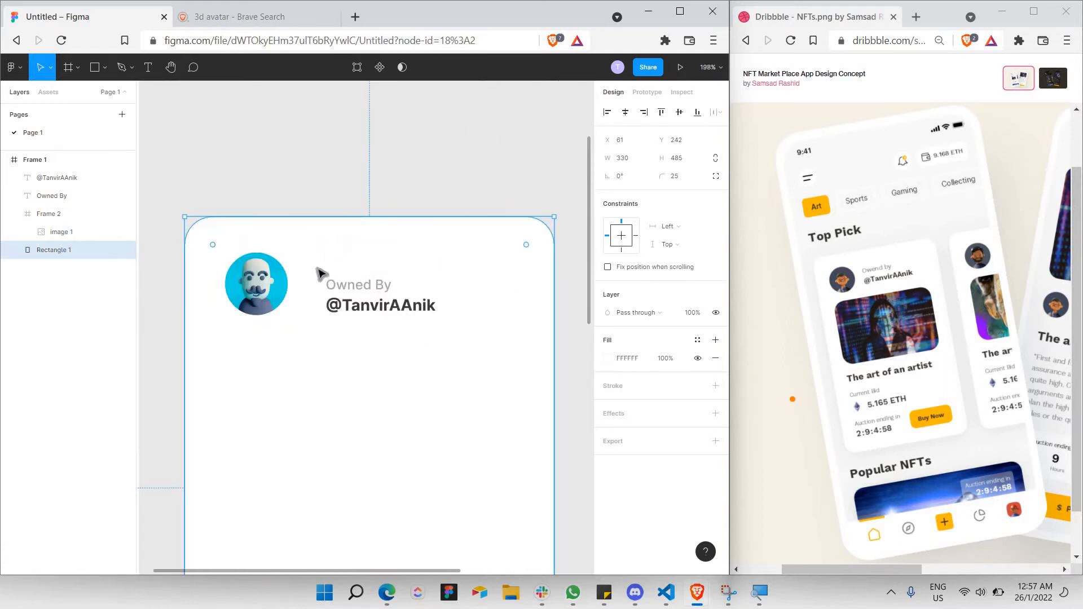
pyautogui.moveTo(316, 269); pyautogui.dragTo(496, 317)
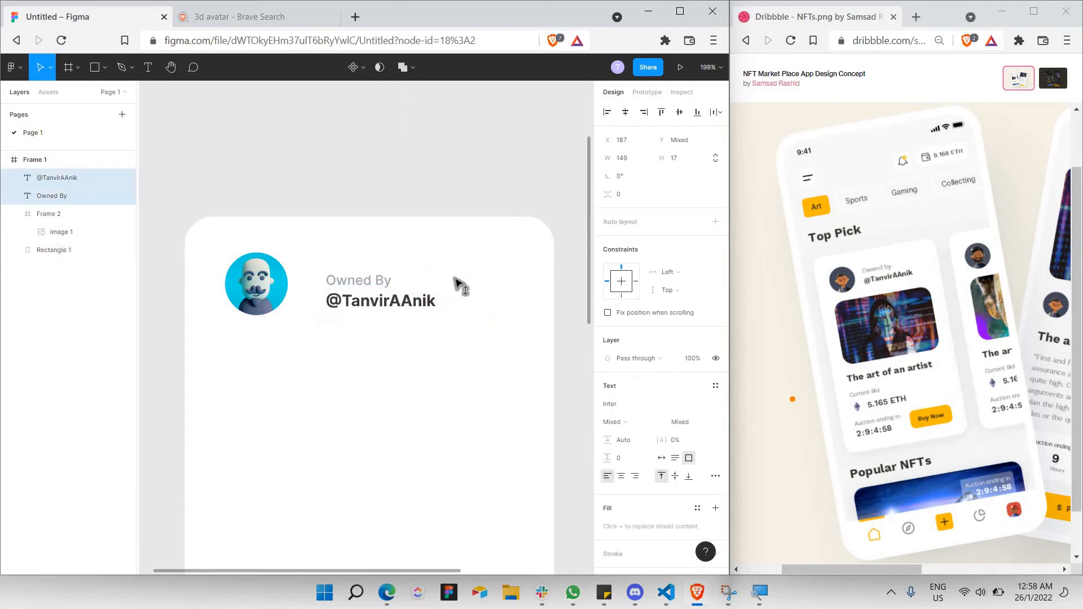
pyautogui.moveTo(454, 289); pyautogui.dragTo(454, 277)
# Review the whole card, then return to the Brave image search results.
pyautogui.click(414, 364)
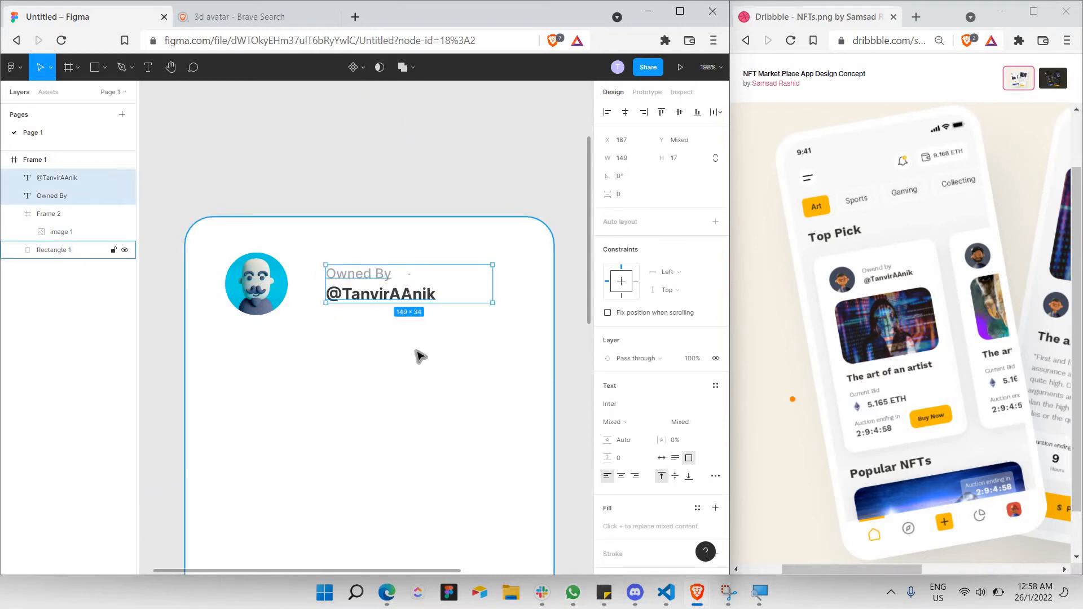
pyautogui.scroll(-4, 415, 358)
pyautogui.scroll(-2, 416, 333)
pyautogui.scroll(-1, 426, 256)
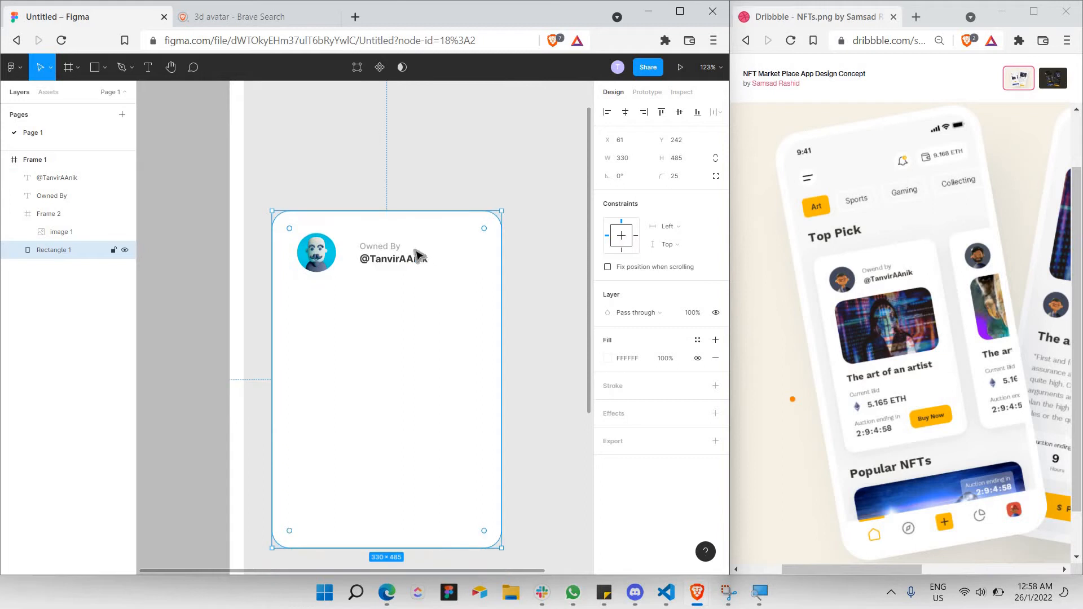
pyautogui.scroll(-1, 314, 291)
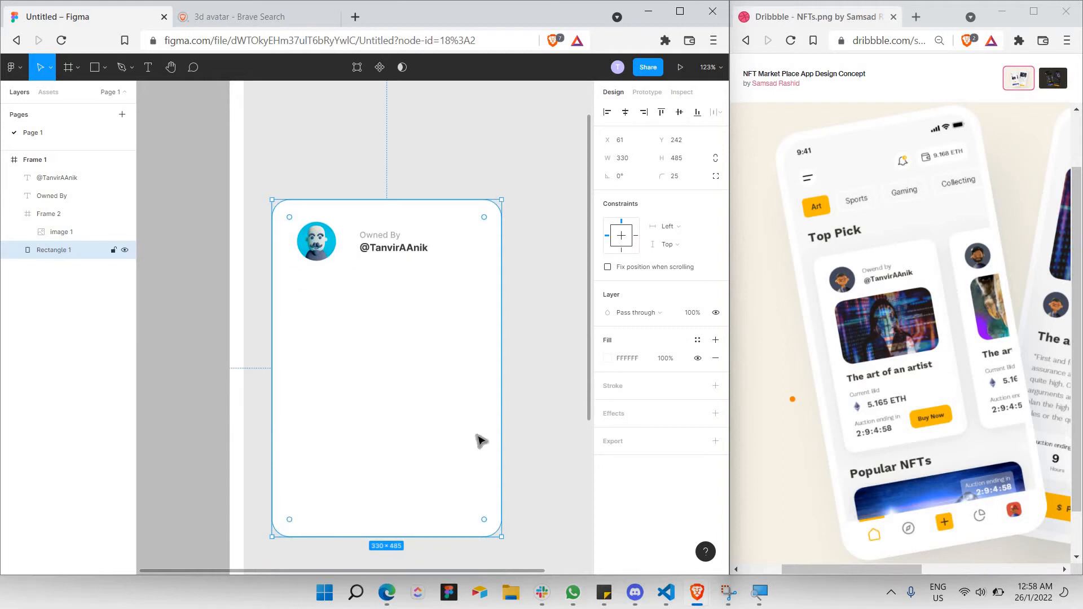
pyautogui.click(312, 22)
# Replace the search query with 'nft' and run the image search.
pyautogui.scroll(7, 242, 85)
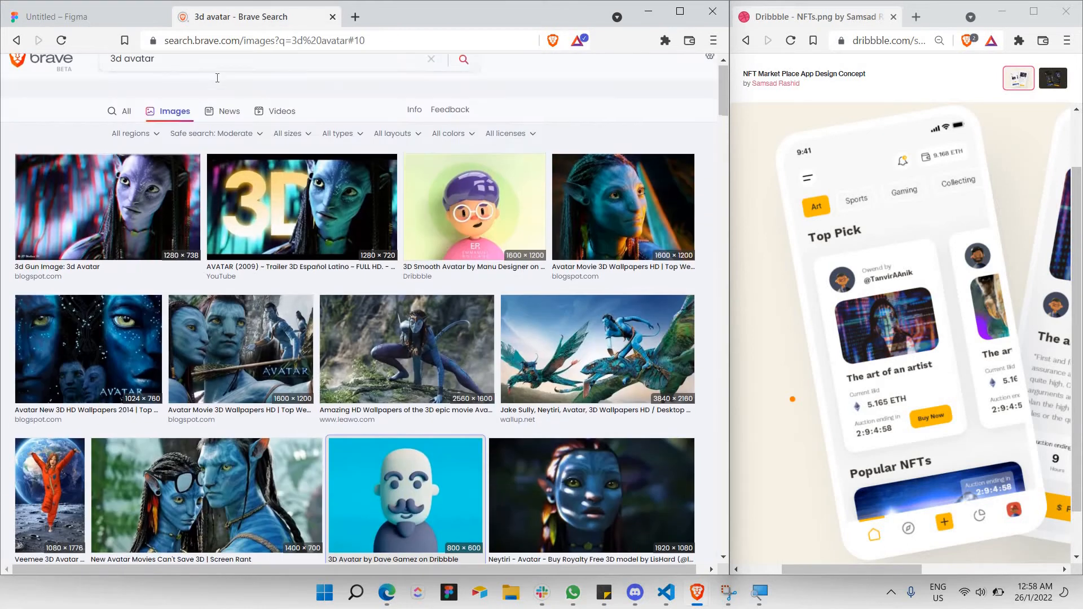
pyautogui.tripleClick(219, 78)
pyautogui.write('nft art')
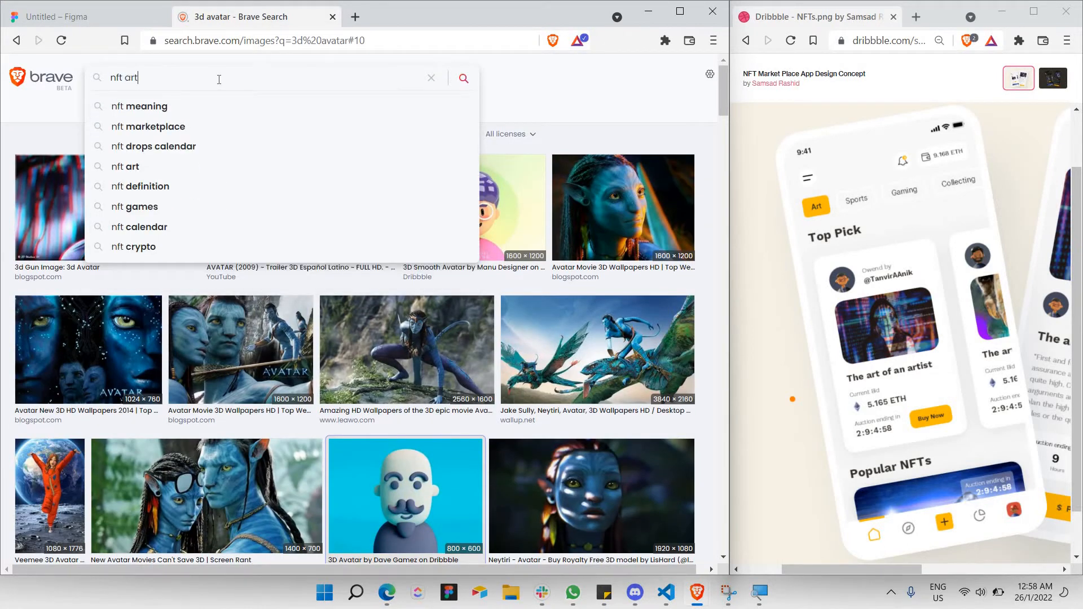
pyautogui.press('Return')
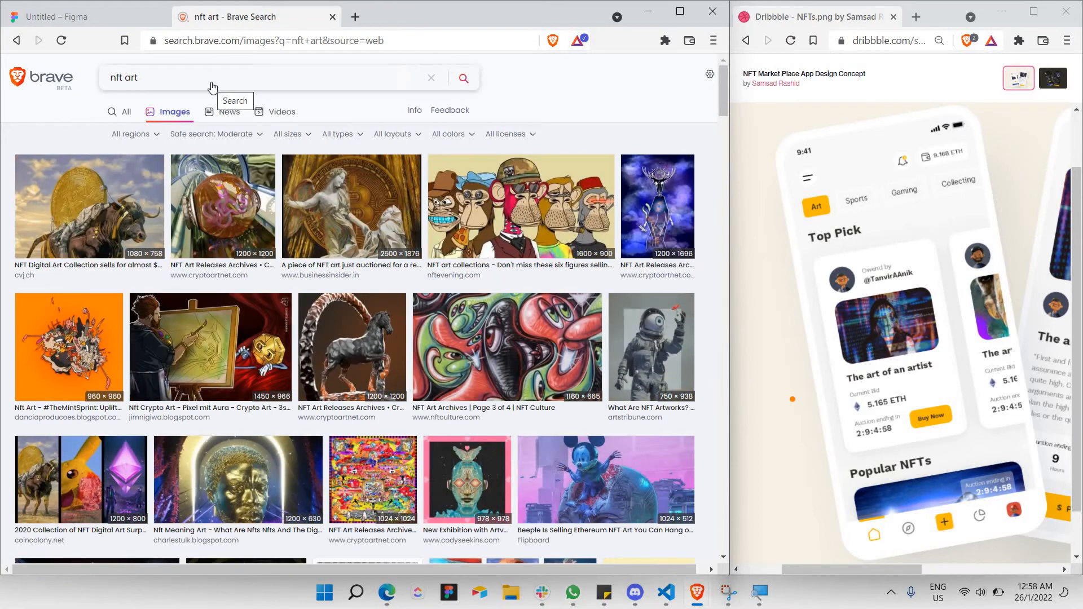
pyautogui.scroll(-5, 212, 84)
pyautogui.scroll(6, 213, 87)
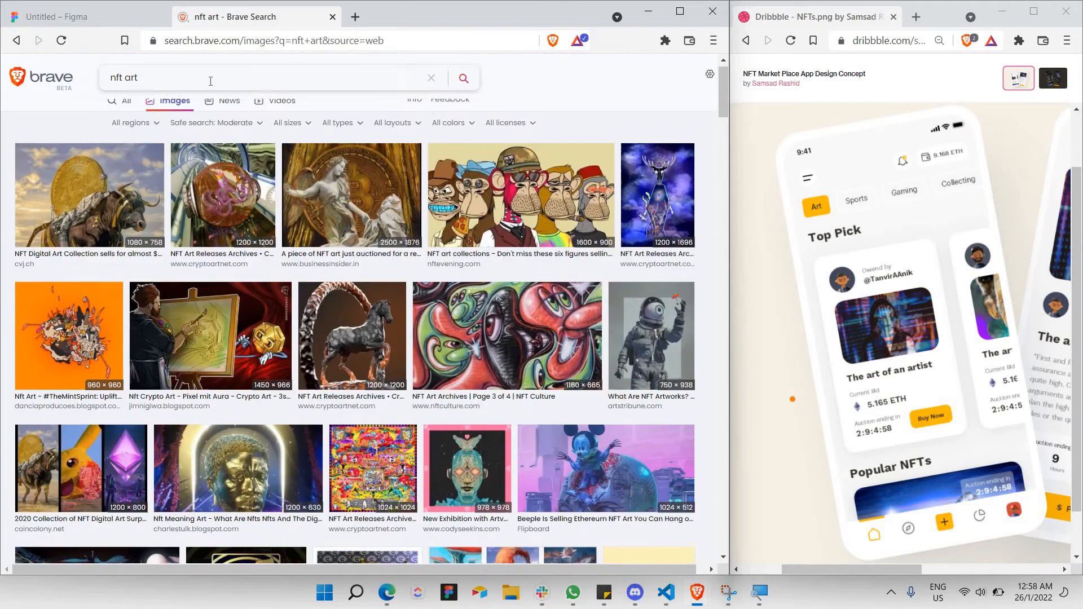
pyautogui.doubleClick(211, 80)
pyautogui.press('BackSpace')
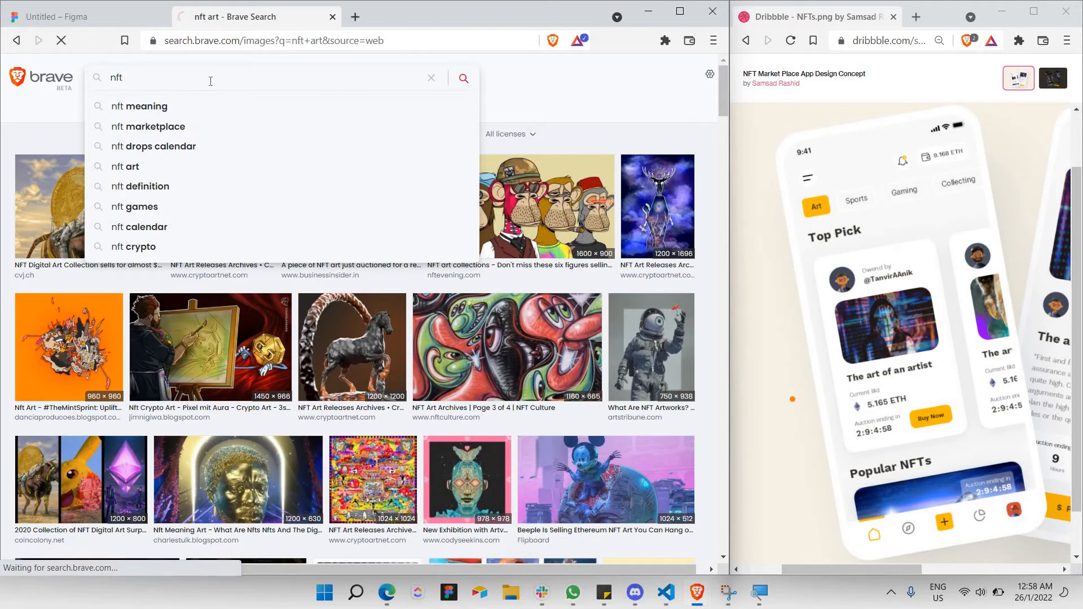
pyautogui.press('Return')
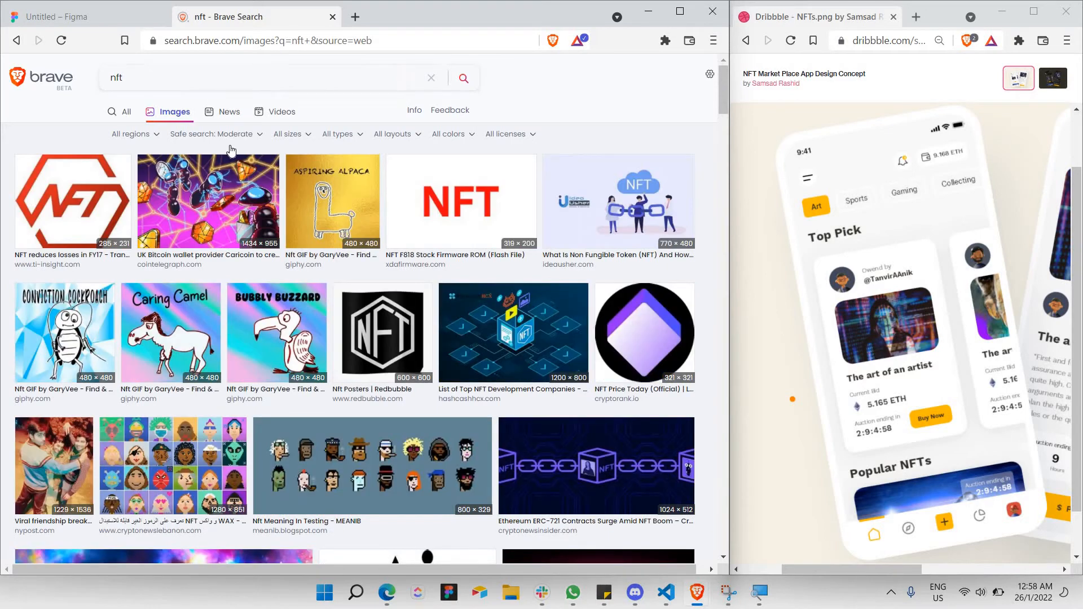
# Browse the nft results and open the Nyan Cat image preview.
pyautogui.scroll(-4, 231, 150)
pyautogui.scroll(-15, 231, 151)
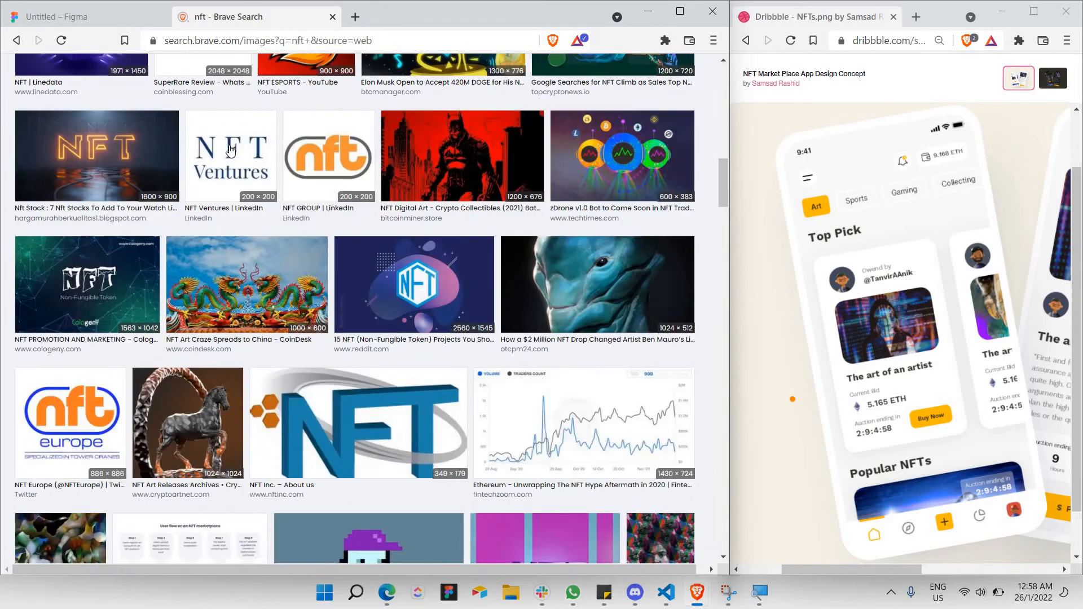
pyautogui.scroll(-5, 231, 150)
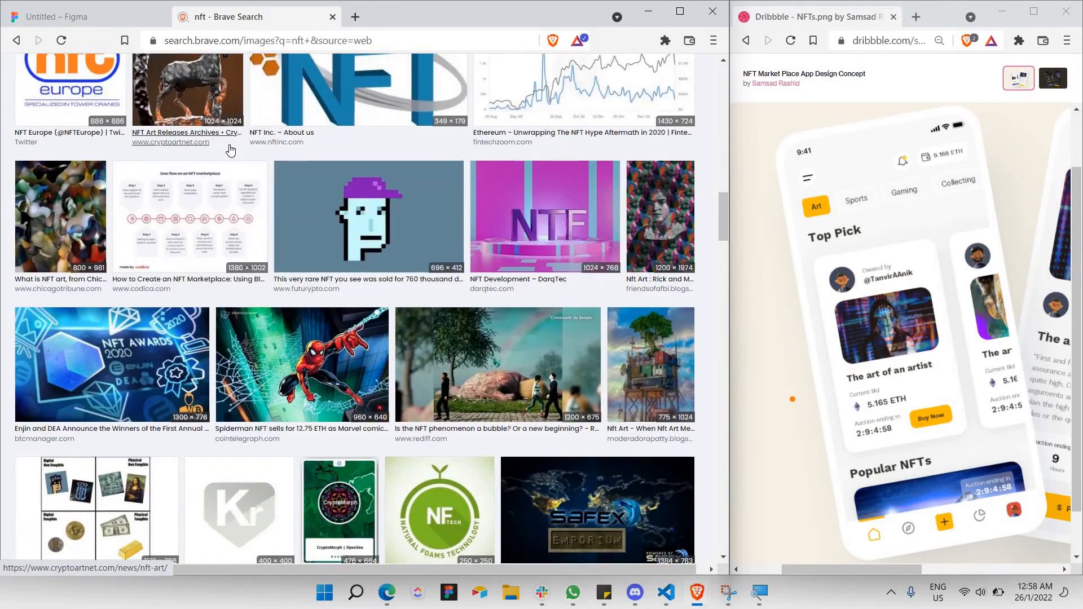
pyautogui.scroll(10, 231, 151)
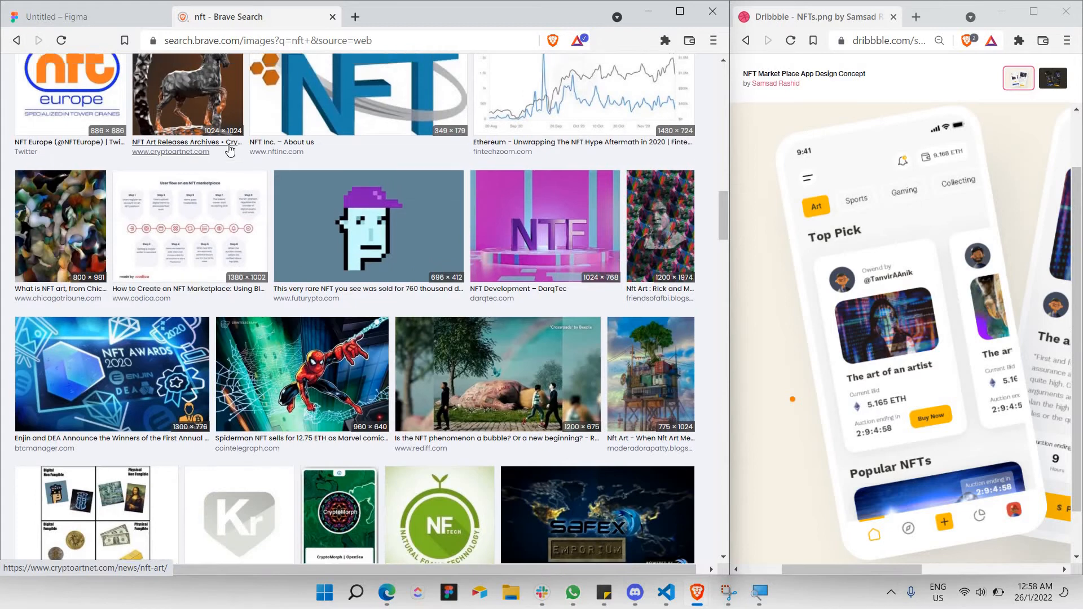
pyautogui.scroll(10, 229, 149)
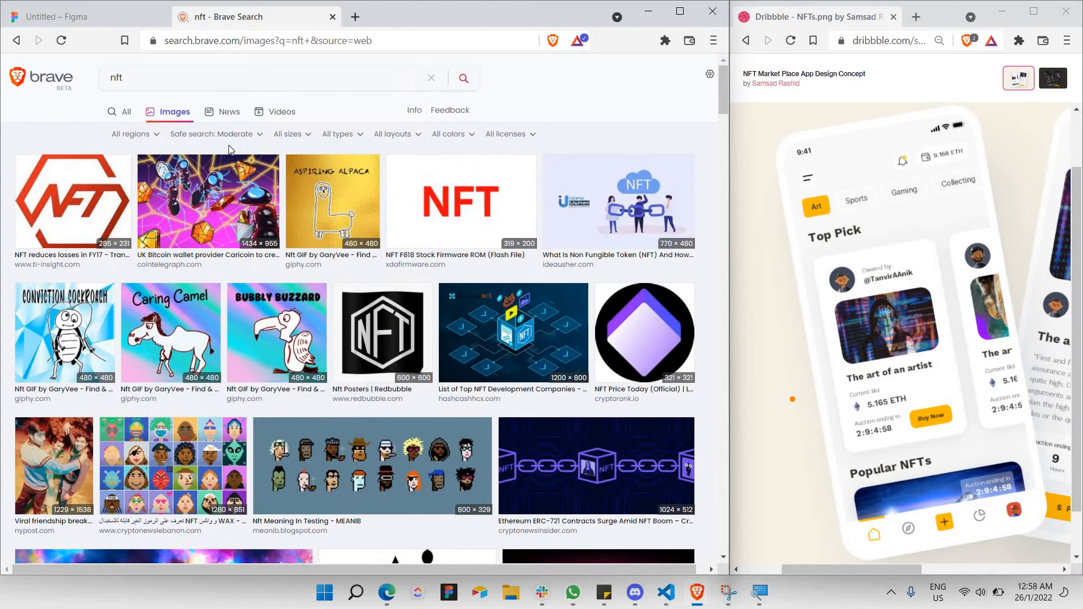
pyautogui.scroll(-15, 229, 149)
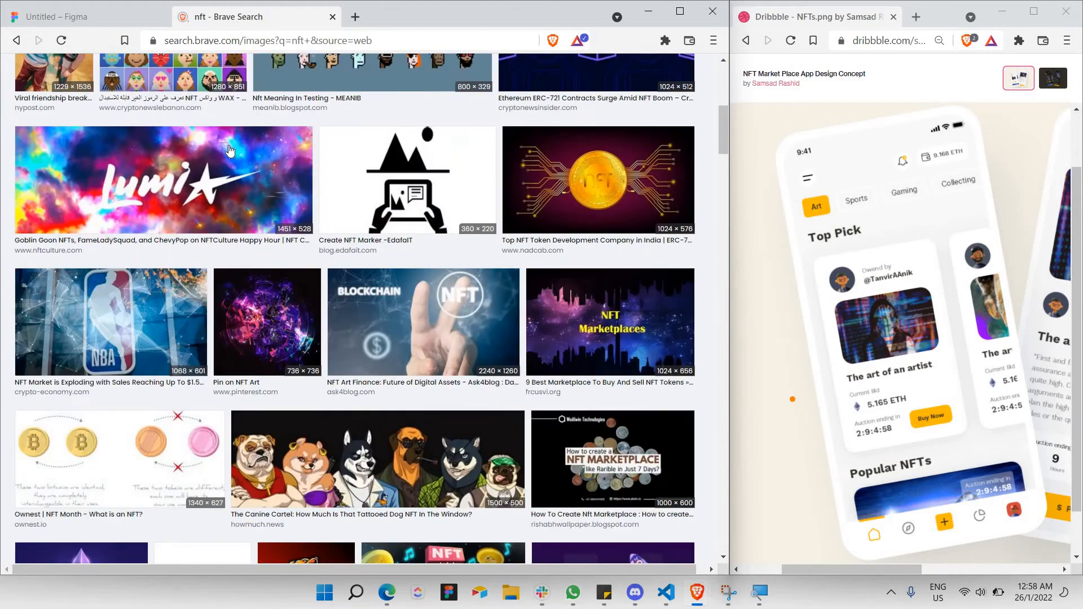
pyautogui.scroll(-15, 229, 149)
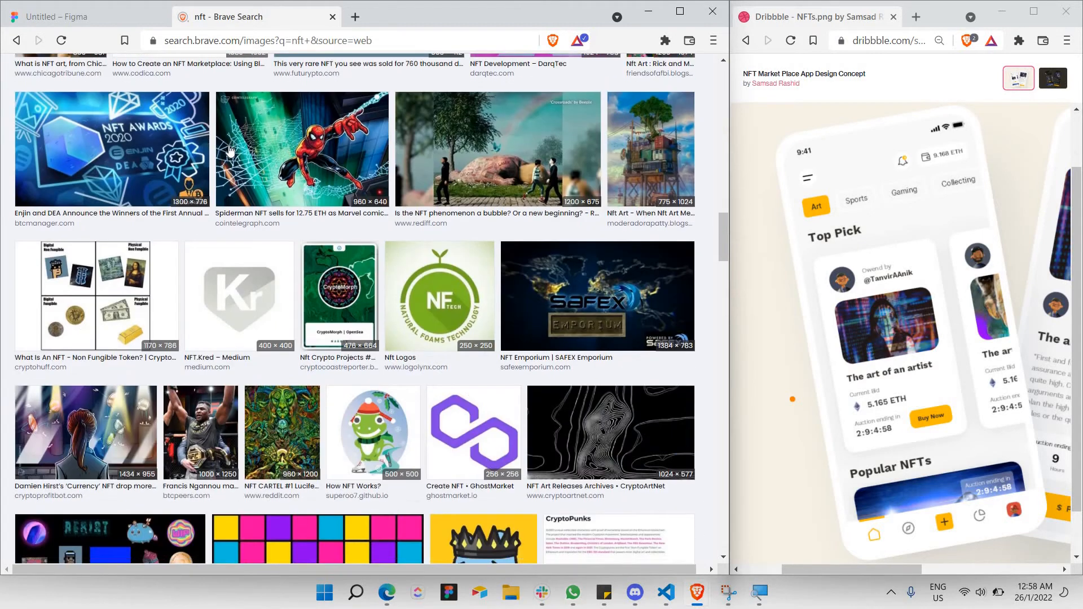
pyautogui.scroll(-10, 229, 149)
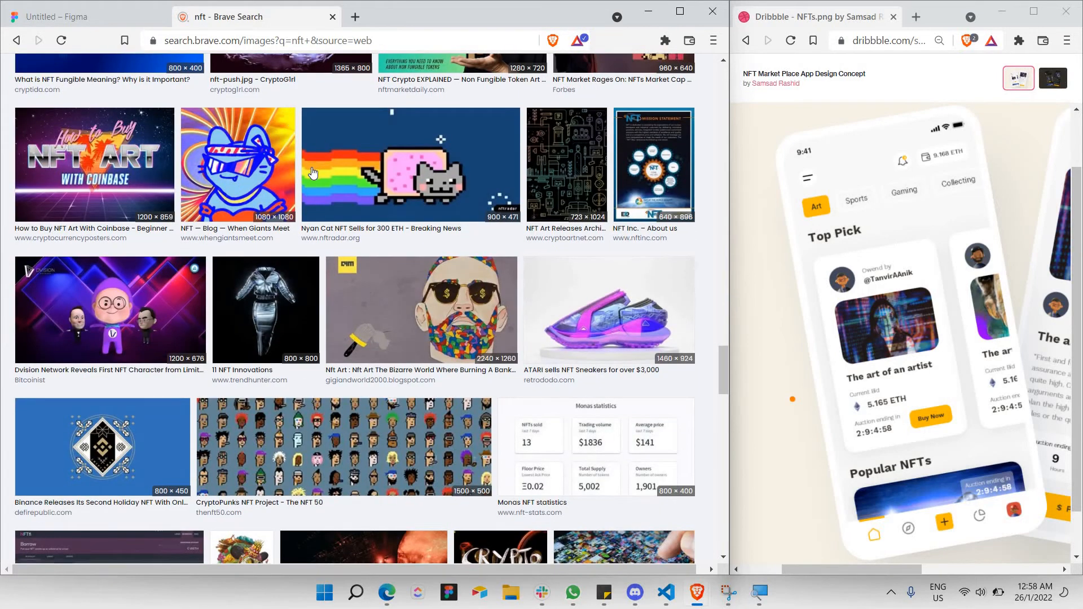
pyautogui.scroll(-5, 313, 173)
pyautogui.scroll(5, 432, 180)
pyautogui.click(432, 180)
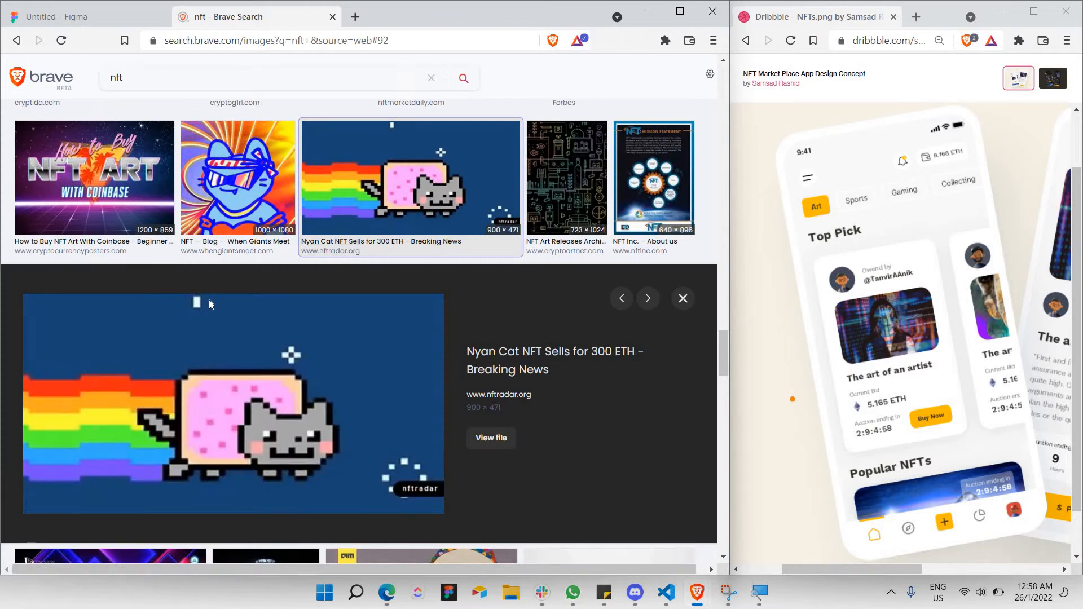
# Copy the Nyan Cat image and go back to Figma.
pyautogui.scroll(-3, 209, 299)
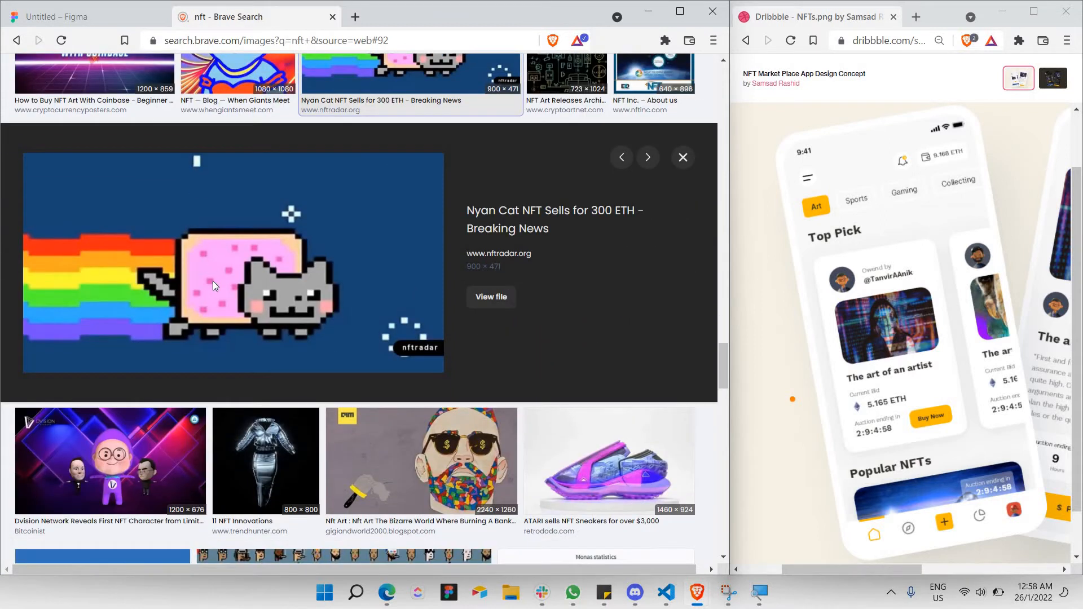
pyautogui.rightClick(235, 214)
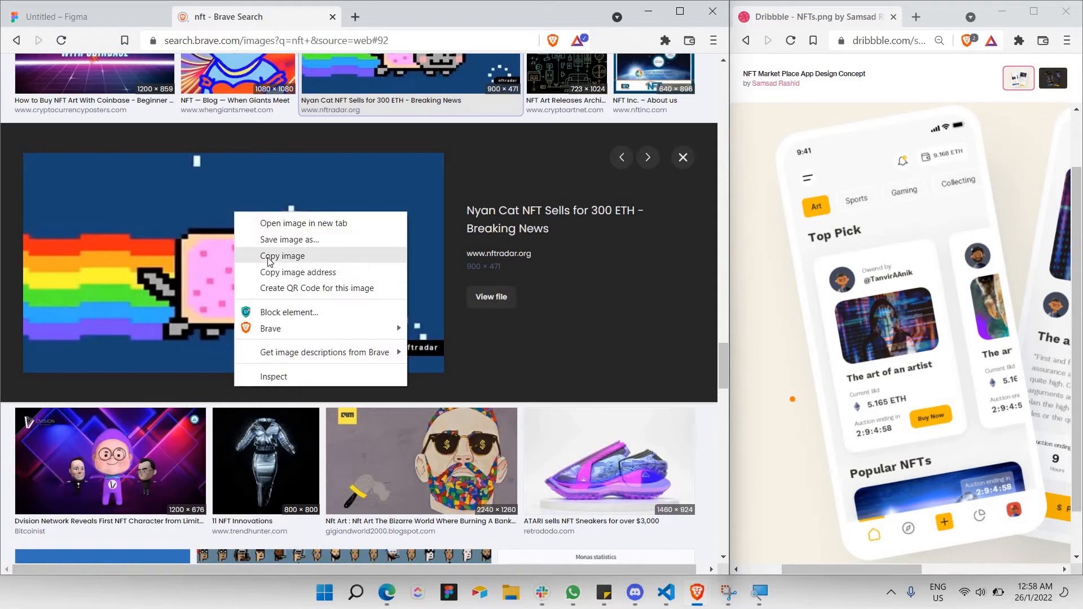
pyautogui.click(270, 257)
pyautogui.click(73, 21)
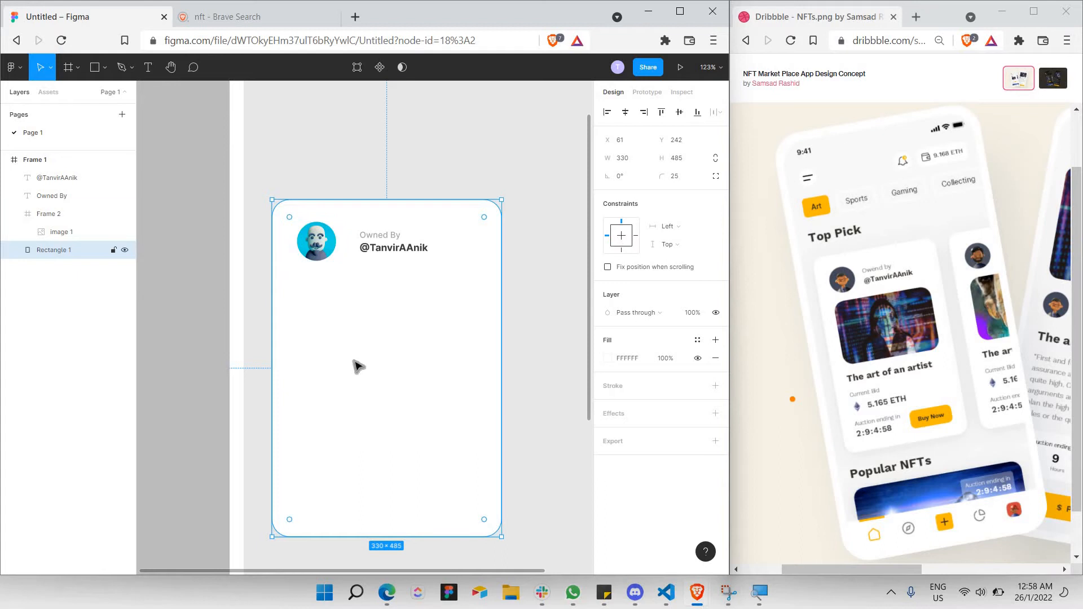
# Paste the Nyan Cat into Frame 1 as a separate image instead of a fill.
pyautogui.hotkey('ctrl', 'v')
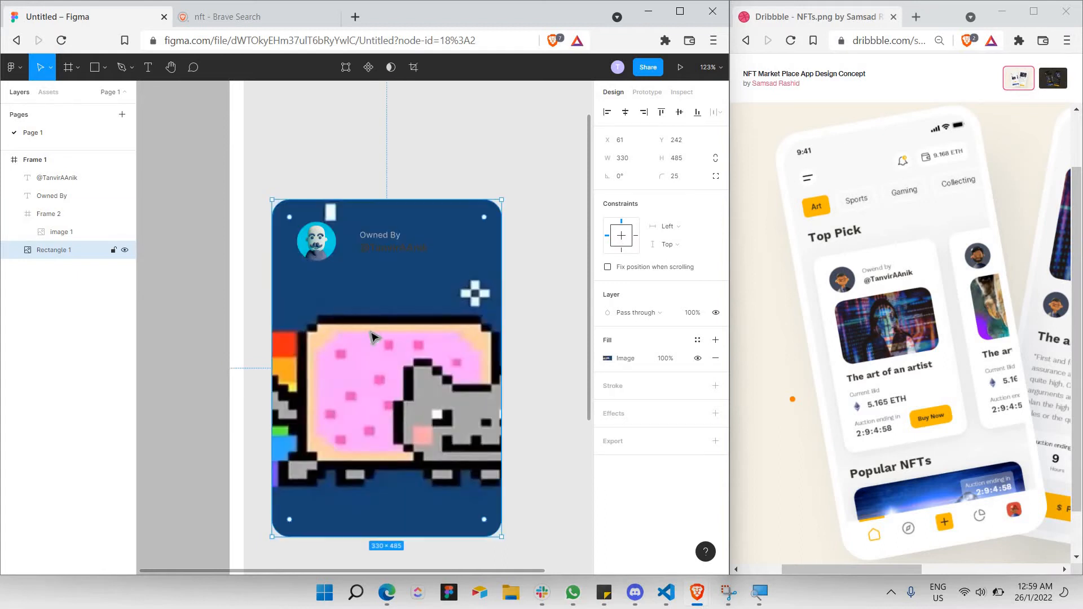
pyautogui.hotkey('ctrl', 'z')
pyautogui.press('Escape')
pyautogui.press('Escape')
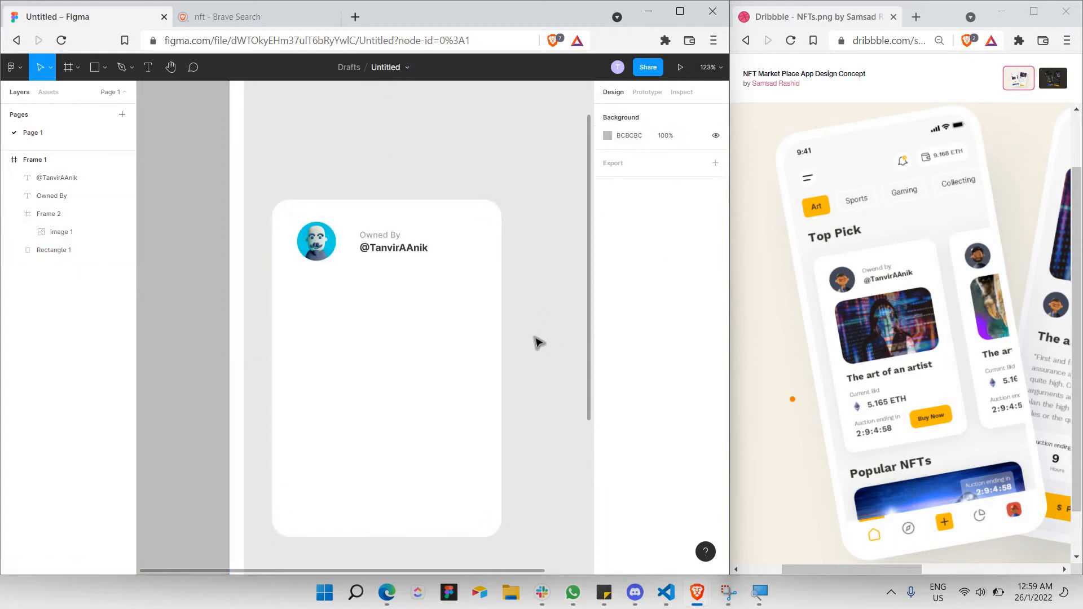
pyautogui.click(538, 343)
pyautogui.hotkey('ctrl', 'v')
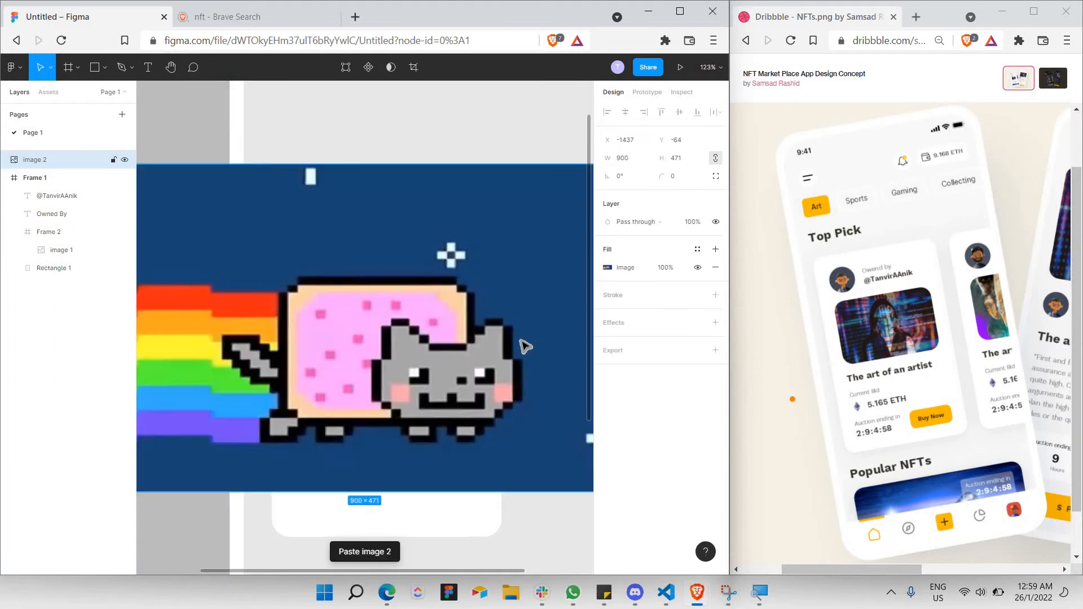
pyautogui.scroll(-5, 481, 334)
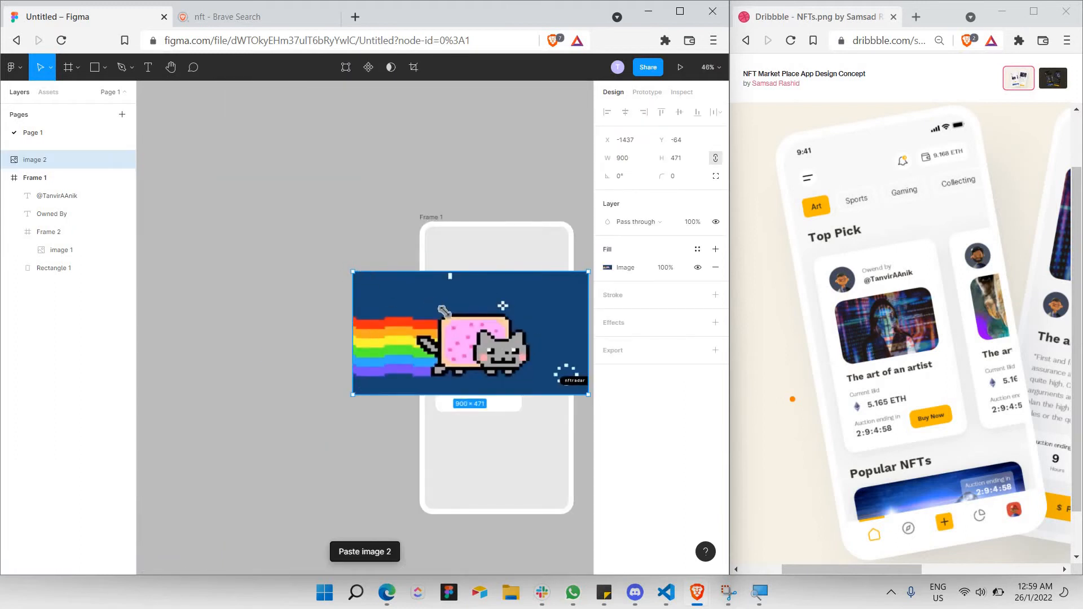
# Scale the Nyan Cat image to 260×136 and place it under the owner text.
pyautogui.moveTo(444, 310)
pyautogui.mouseDown()
pyautogui.moveTo(429, 310)
pyautogui.moveTo(448, 321)
pyautogui.mouseUp()
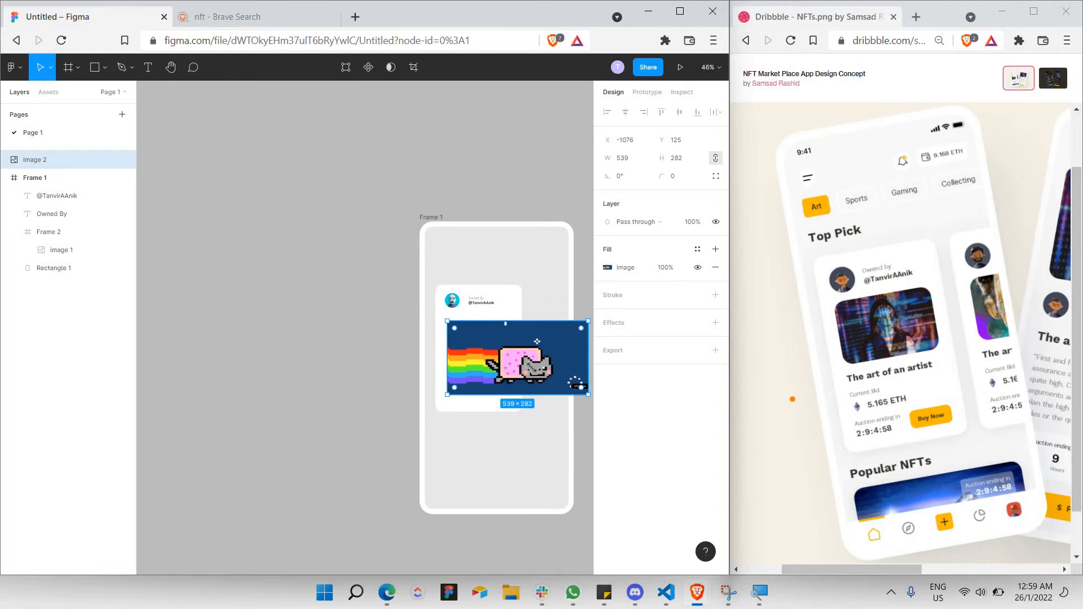
pyautogui.moveTo(588, 395); pyautogui.dragTo(515, 356)
pyautogui.scroll(5, 517, 357)
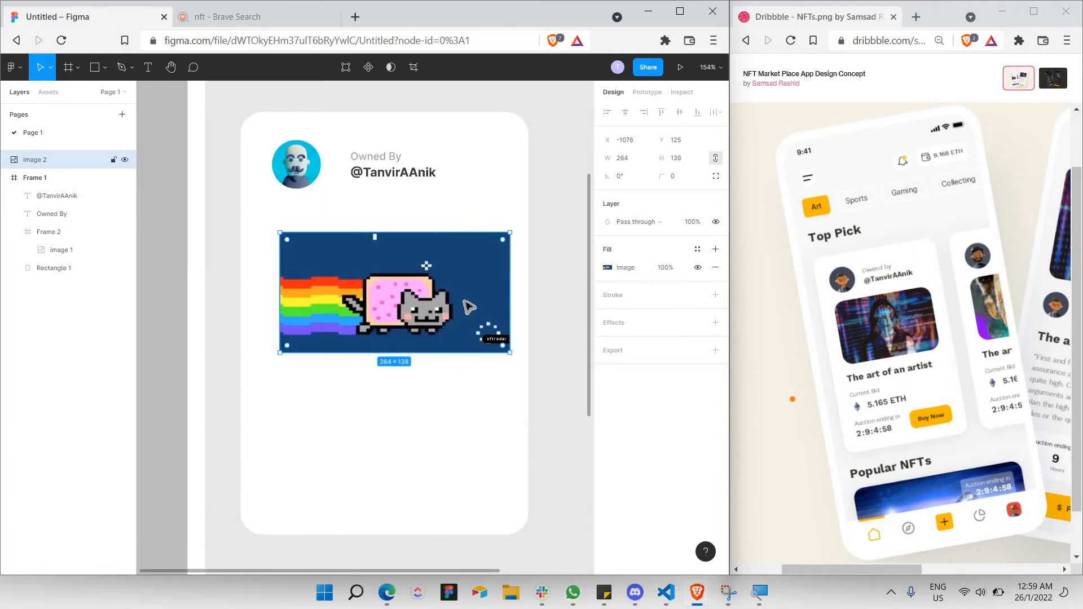
pyautogui.moveTo(331, 275)
pyautogui.mouseDown()
pyautogui.moveTo(320, 281)
pyautogui.moveTo(318, 270)
pyautogui.mouseUp()
pyautogui.moveTo(268, 229); pyautogui.dragTo(272, 230)
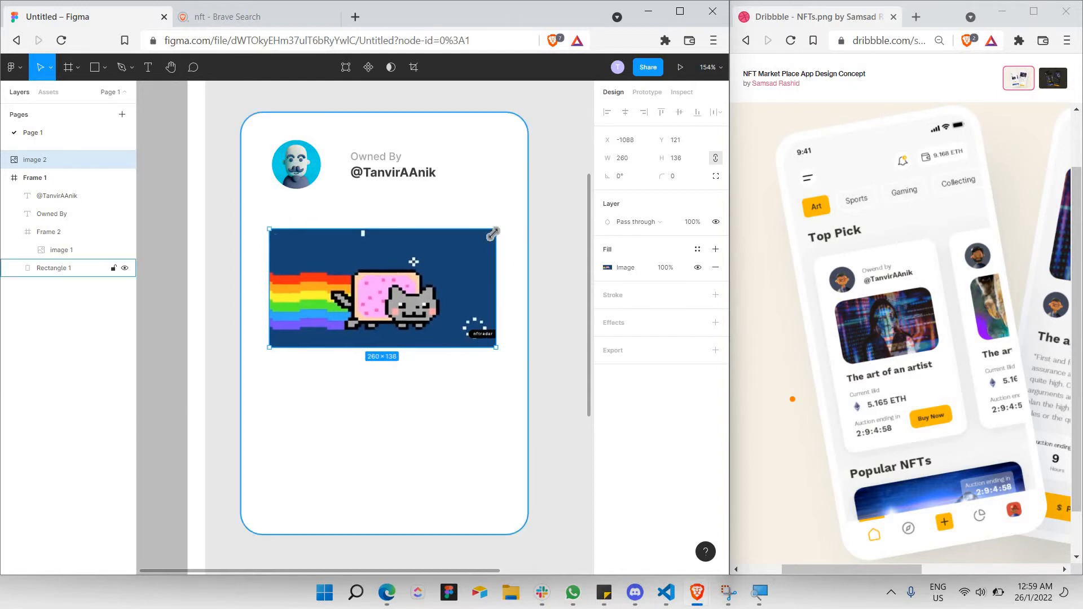
# Give the Nyan Cat image a corner radius of 20 and nudge it up slightly.
pyautogui.click(693, 181)
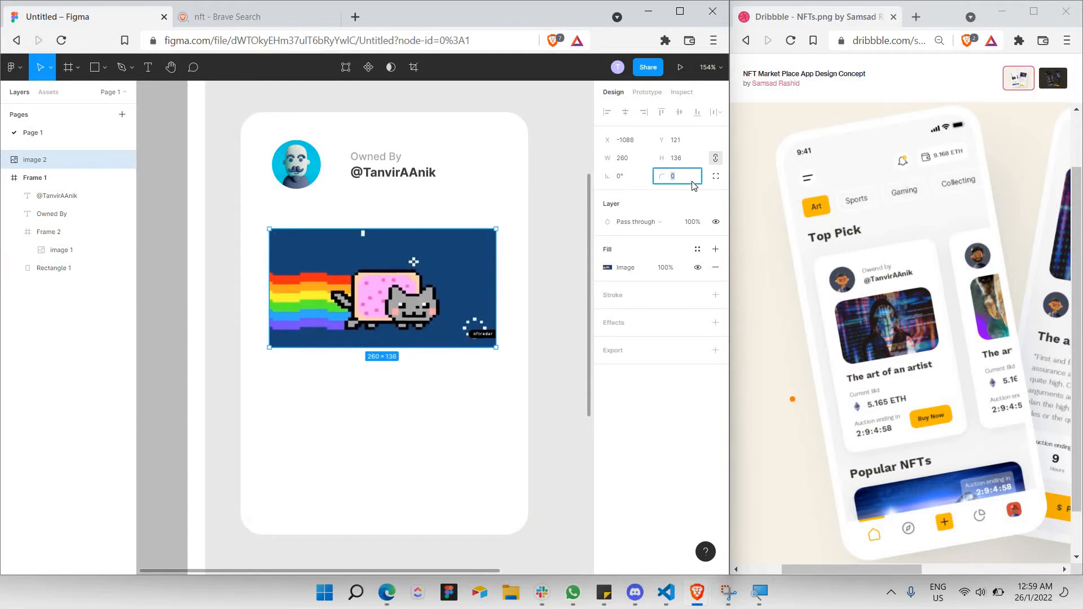
pyautogui.press('Return')
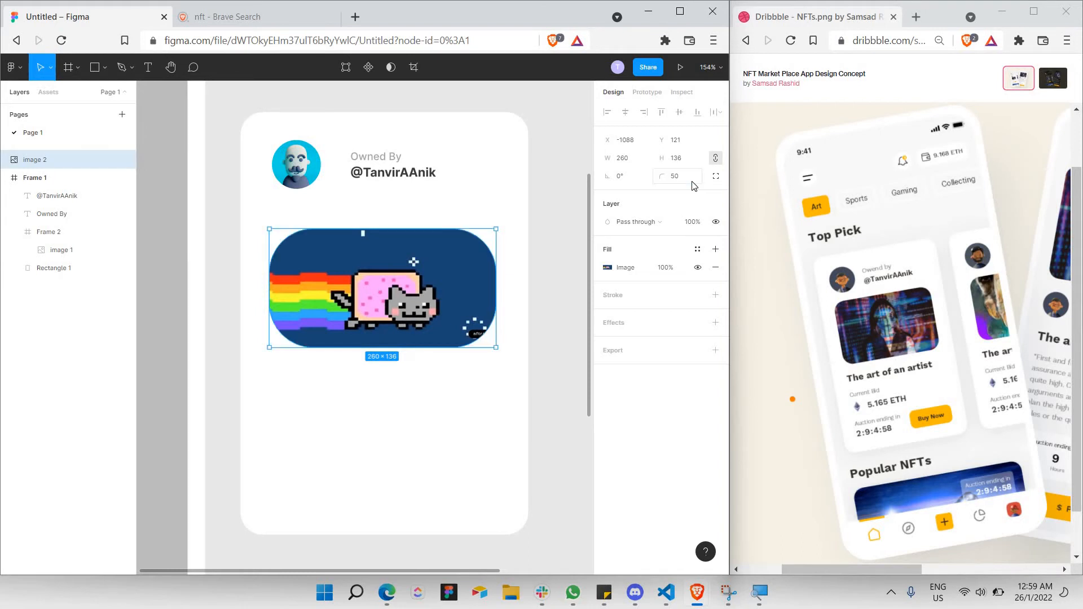
pyautogui.click(695, 182)
pyautogui.press('Return')
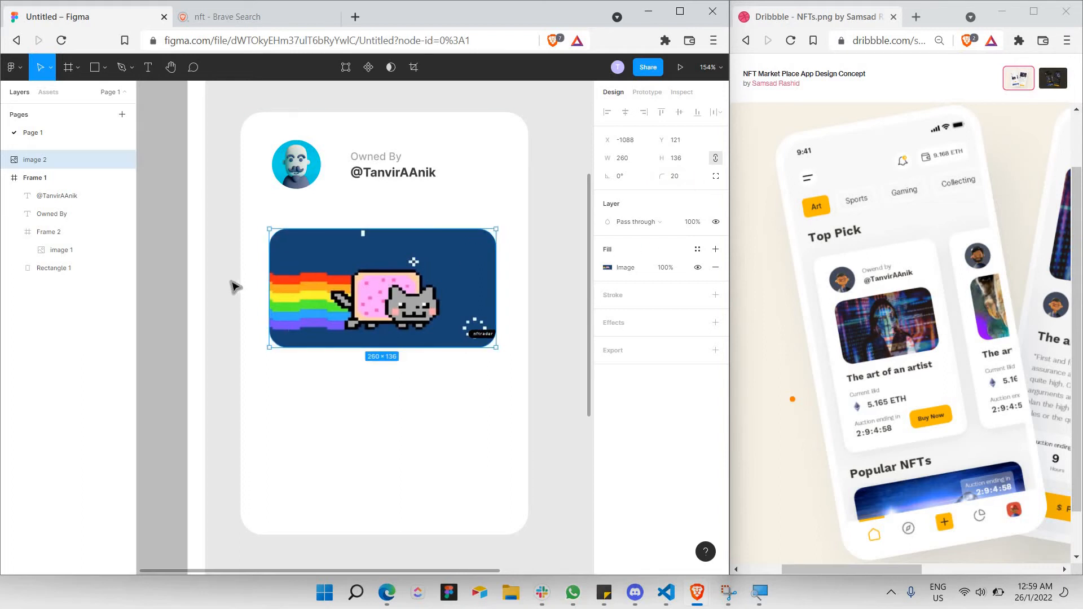
pyautogui.click(225, 286)
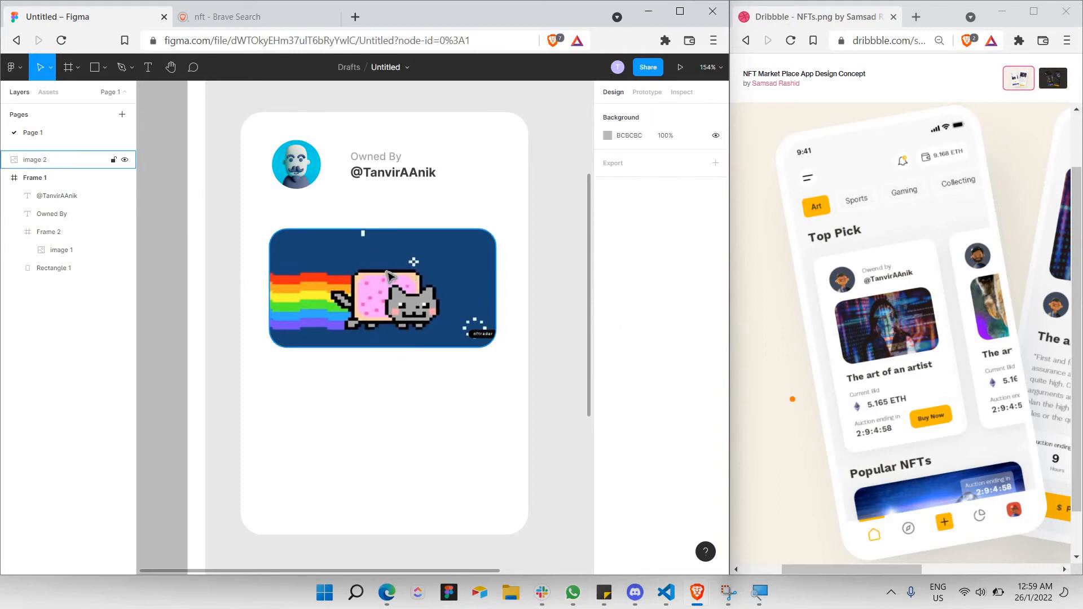
pyautogui.moveTo(411, 291); pyautogui.dragTo(408, 281)
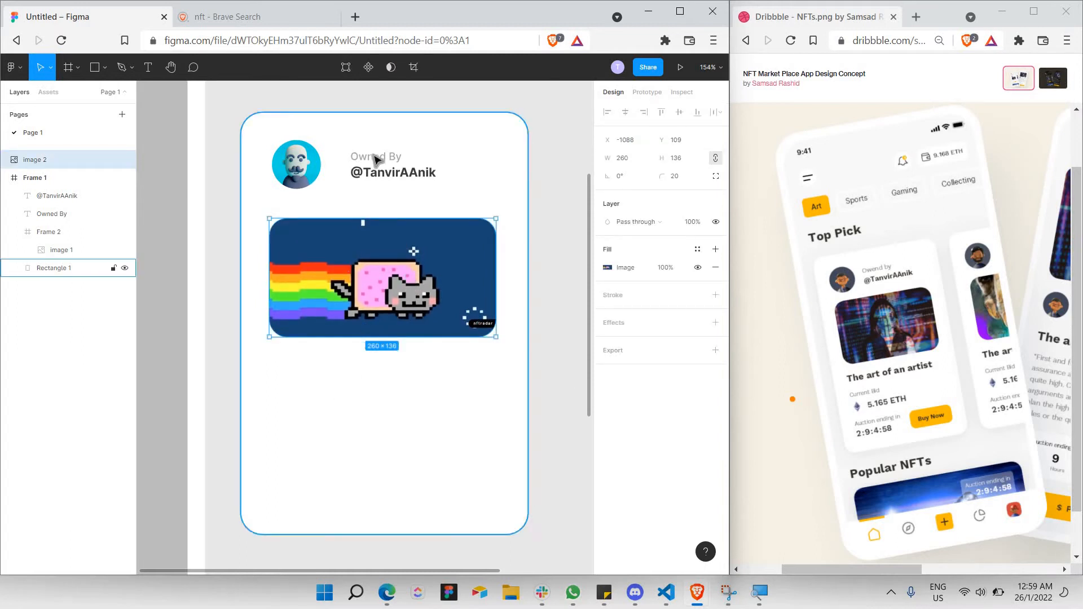
# Paste a copy of the owner's handle text below the image.
pyautogui.click(381, 175)
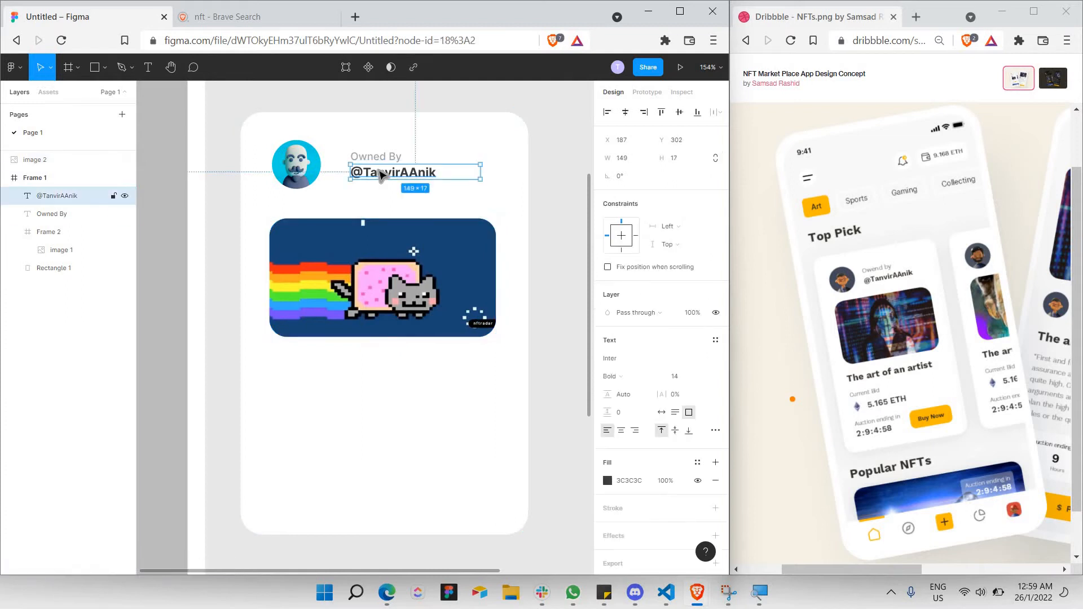
pyautogui.hotkey('ctrl', 'v')
pyautogui.moveTo(333, 379); pyautogui.dragTo(286, 358)
# Retype the copied text as 'The art of an artist' at size 18, widened to one line.
pyautogui.doubleClick(318, 365)
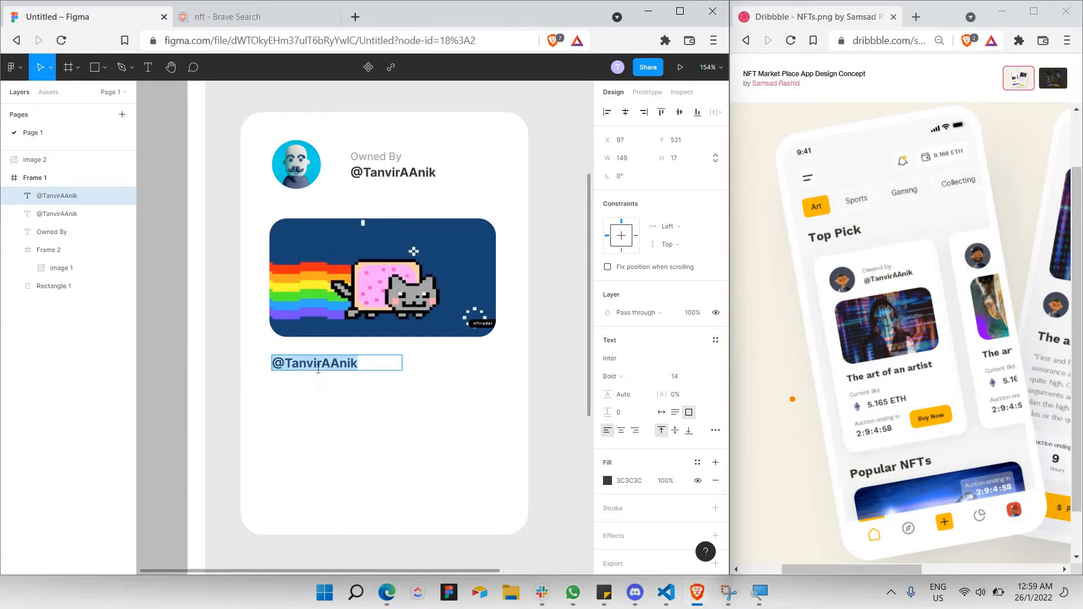
pyautogui.write('The art of an')
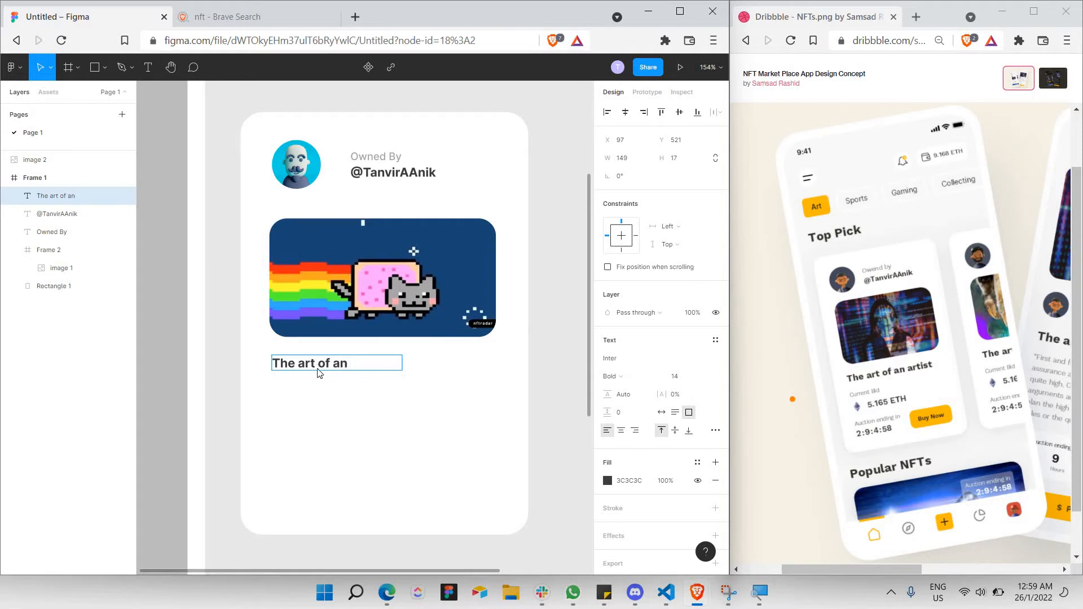
pyautogui.write('artist')
pyautogui.hotkey('ctrl', 'a')
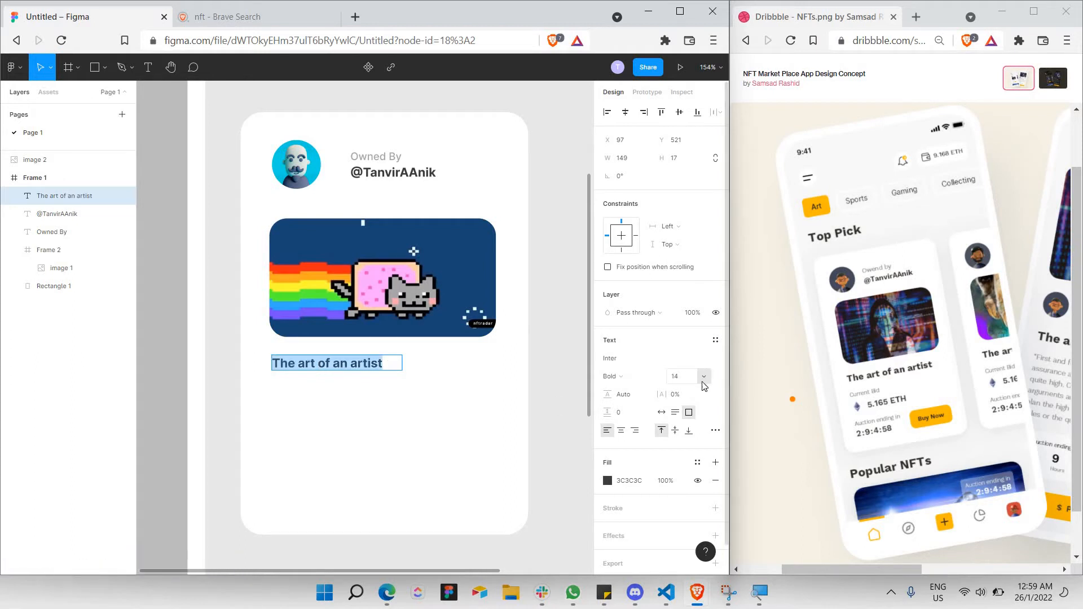
pyautogui.click(703, 378)
pyautogui.click(702, 390)
pyautogui.press('Escape')
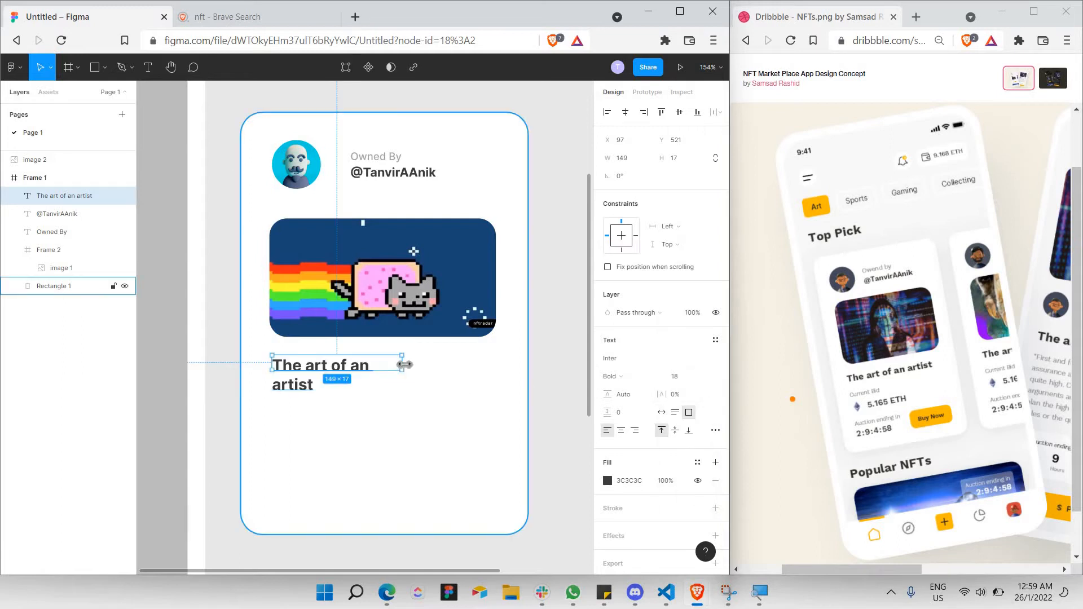
pyautogui.moveTo(498, 368); pyautogui.dragTo(497, 364)
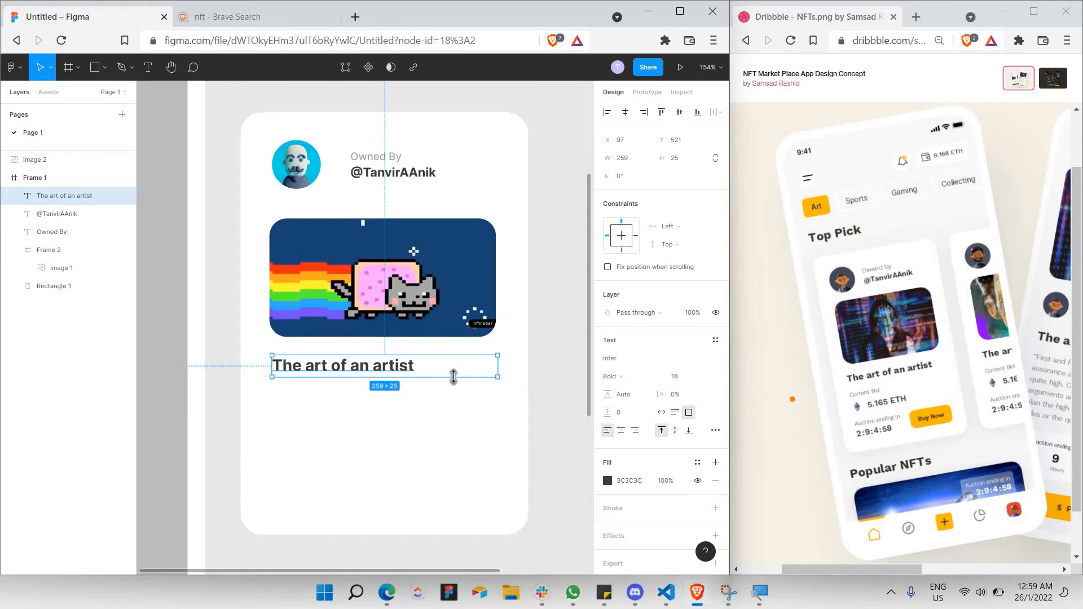
pyautogui.click(354, 381)
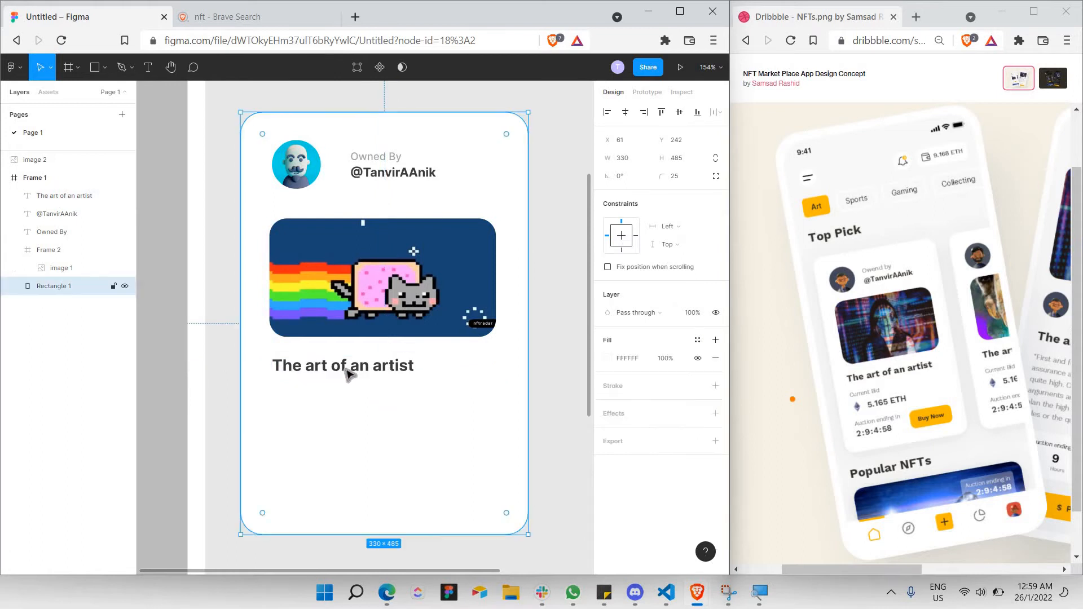
pyautogui.click(378, 160)
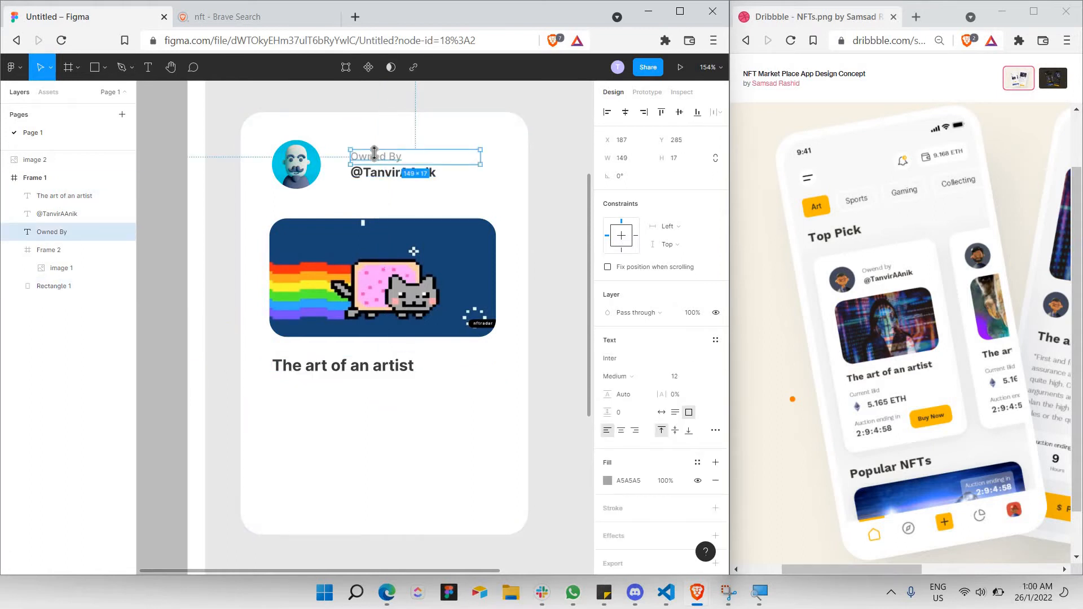
# Add a 'Current Bid' label below the title, copied from Owned By, at size 10 Semi Bold.
pyautogui.hotkey('ctrl', 'c')
pyautogui.hotkey('ctrl', 'v')
pyautogui.moveTo(378, 160); pyautogui.dragTo(299, 395)
pyautogui.doubleClick(300, 395)
pyautogui.write('C')
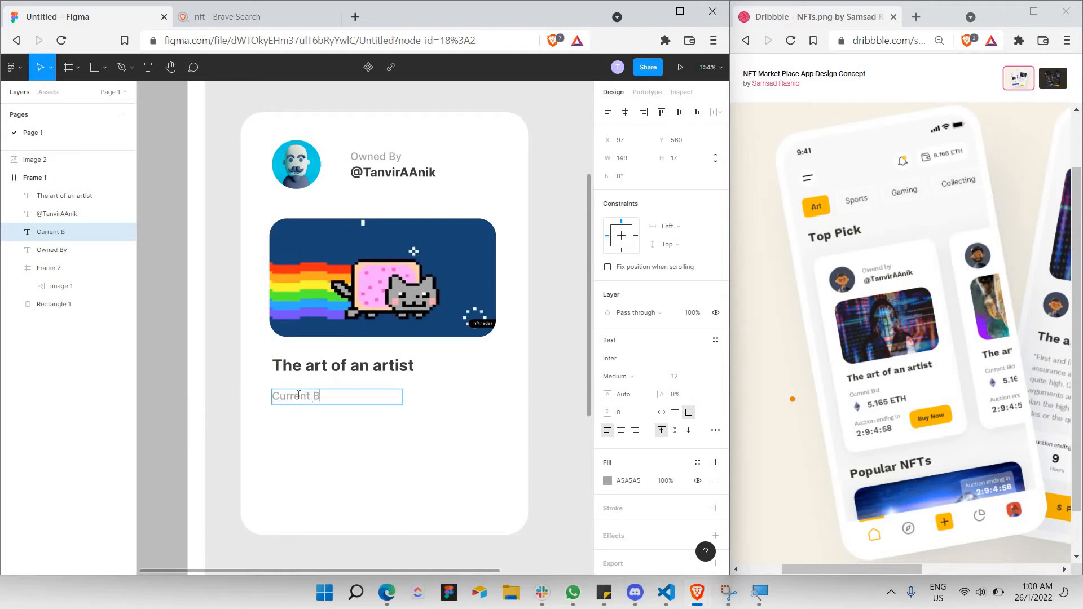
pyautogui.hotkey('ctrl', 'a')
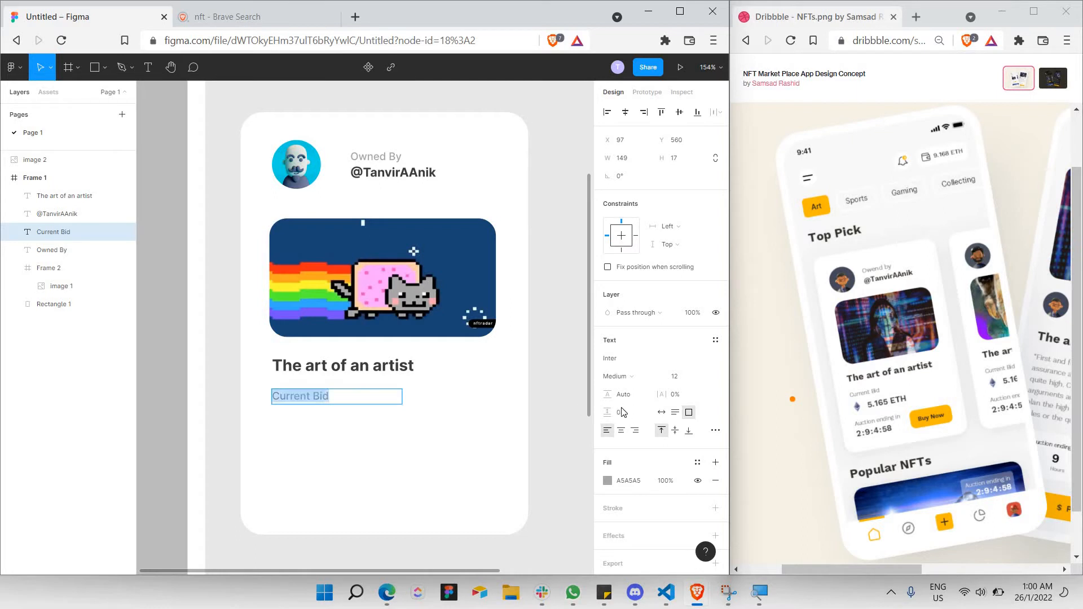
pyautogui.click(708, 377)
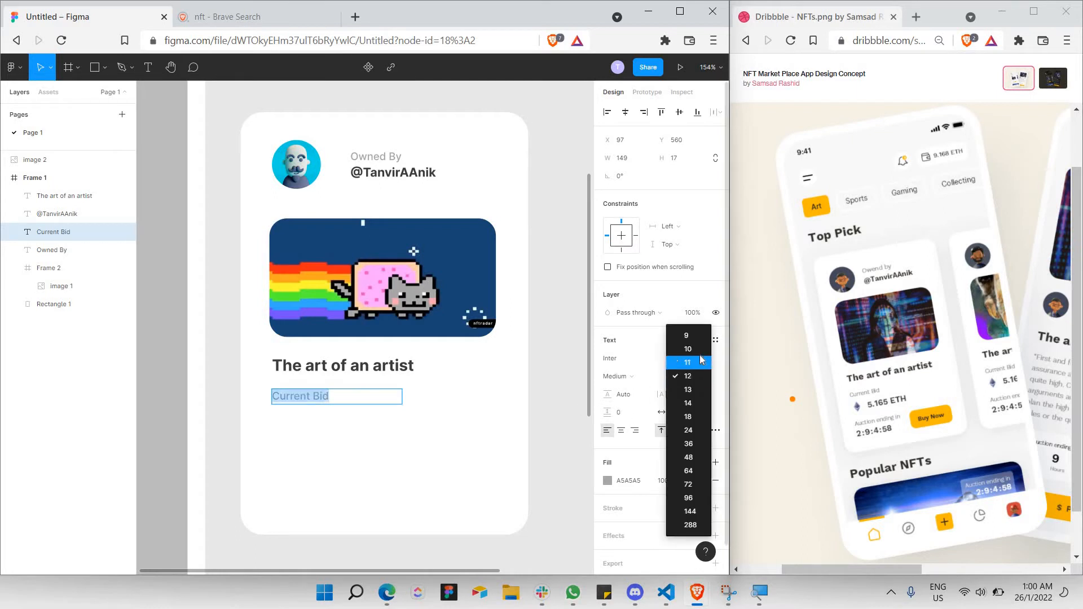
pyautogui.click(702, 356)
pyautogui.doubleClick(304, 394)
pyautogui.hotkey('ctrl', 'a')
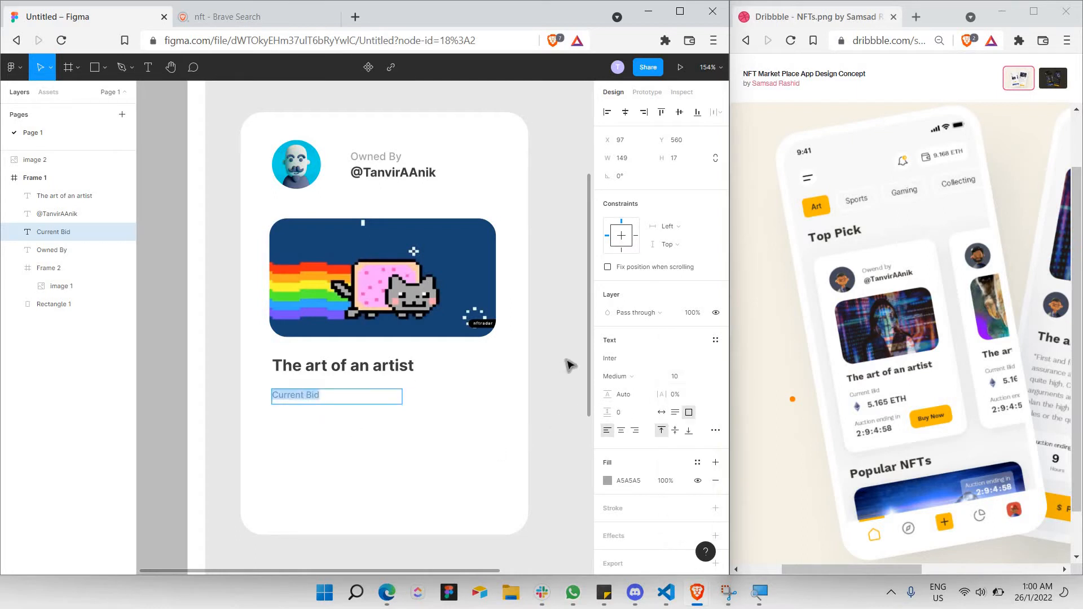
pyautogui.click(624, 380)
pyautogui.click(627, 387)
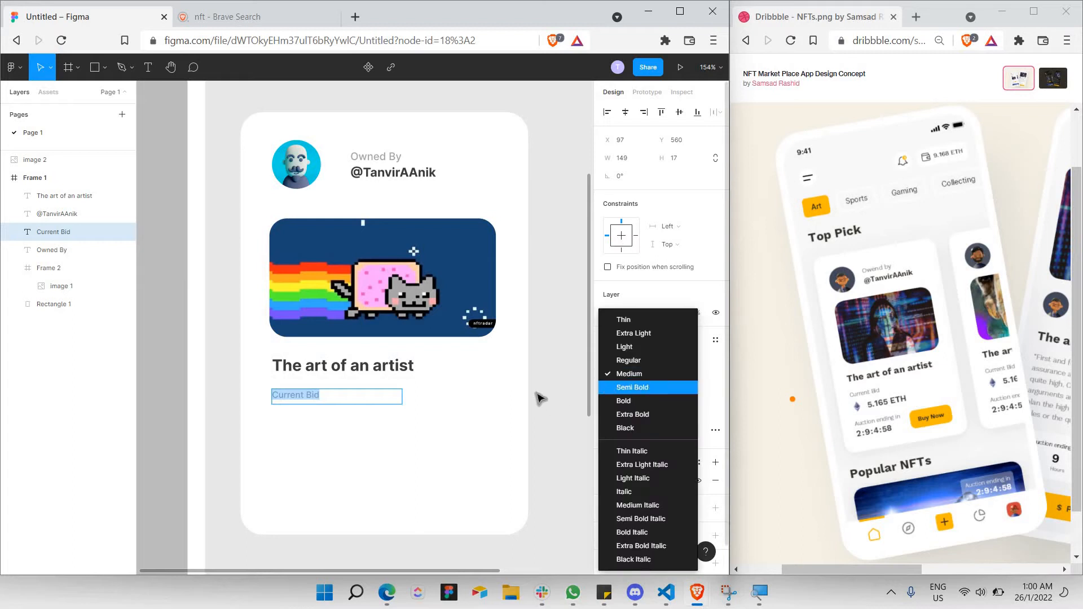
pyautogui.click(534, 389)
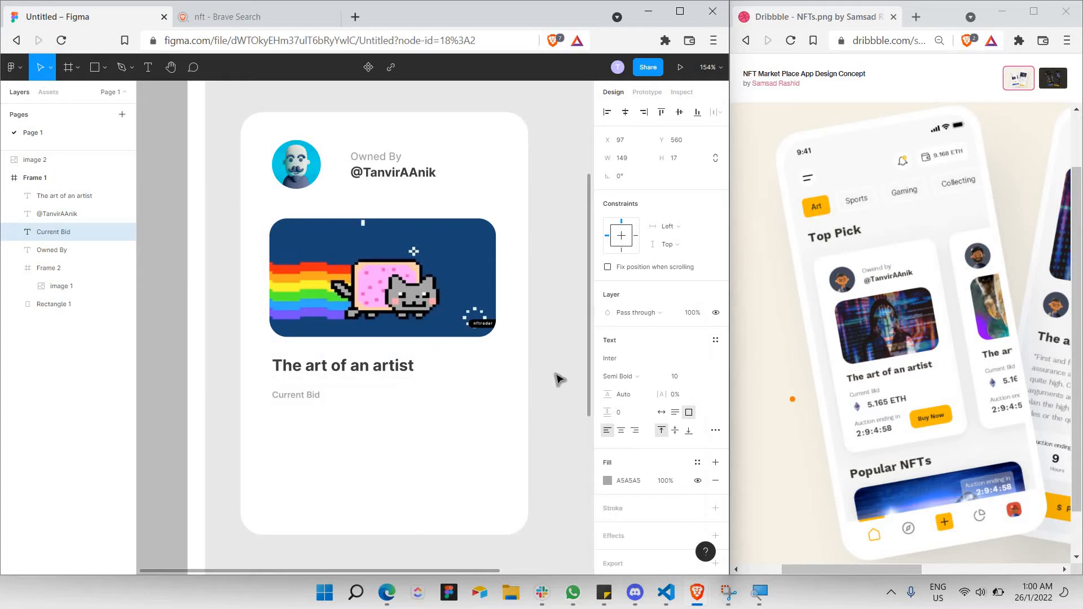
# Paste a copy of the title below the Current Bid label.
pyautogui.click(368, 370)
pyautogui.hotkey('ctrl', 'c')
pyautogui.hotkey('ctrl', 'v')
pyautogui.moveTo(367, 370); pyautogui.dragTo(374, 418)
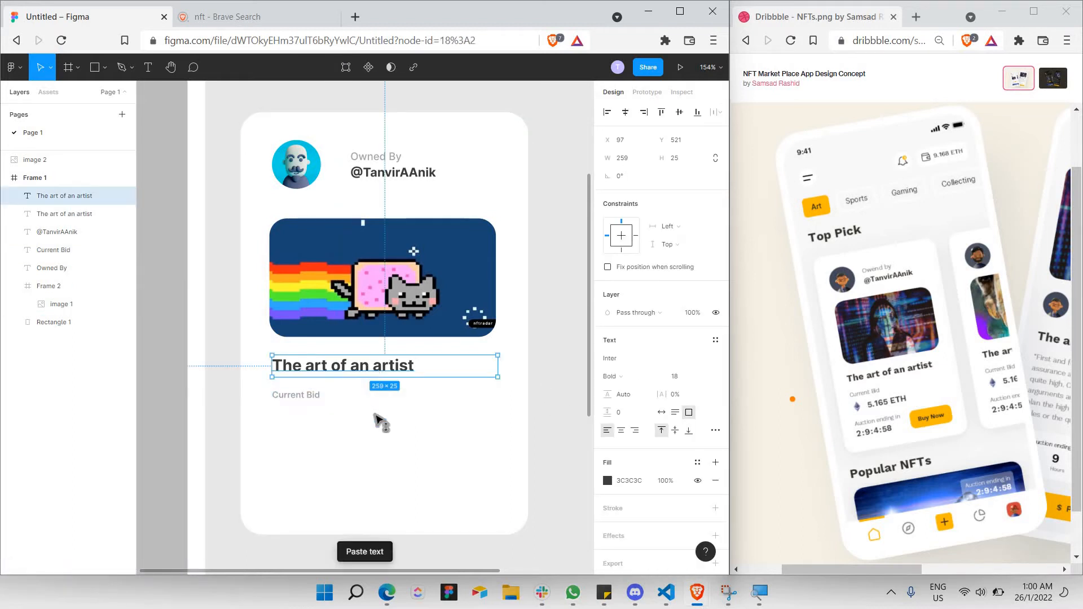
# Change the title copy to '5.165 ETH' and narrow its text box.
pyautogui.doubleClick(375, 416)
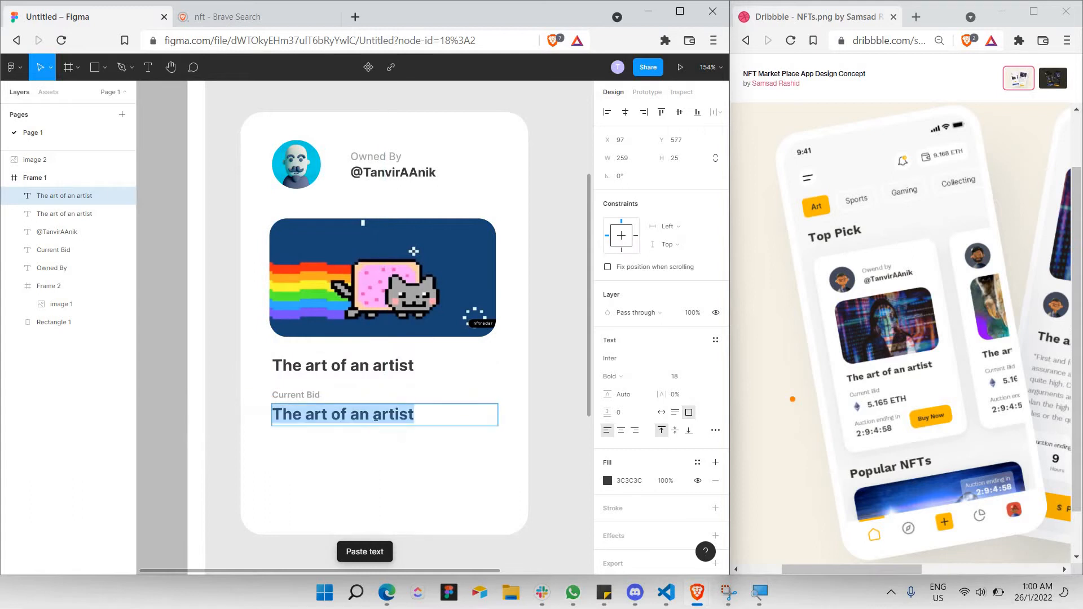
pyautogui.write('5')
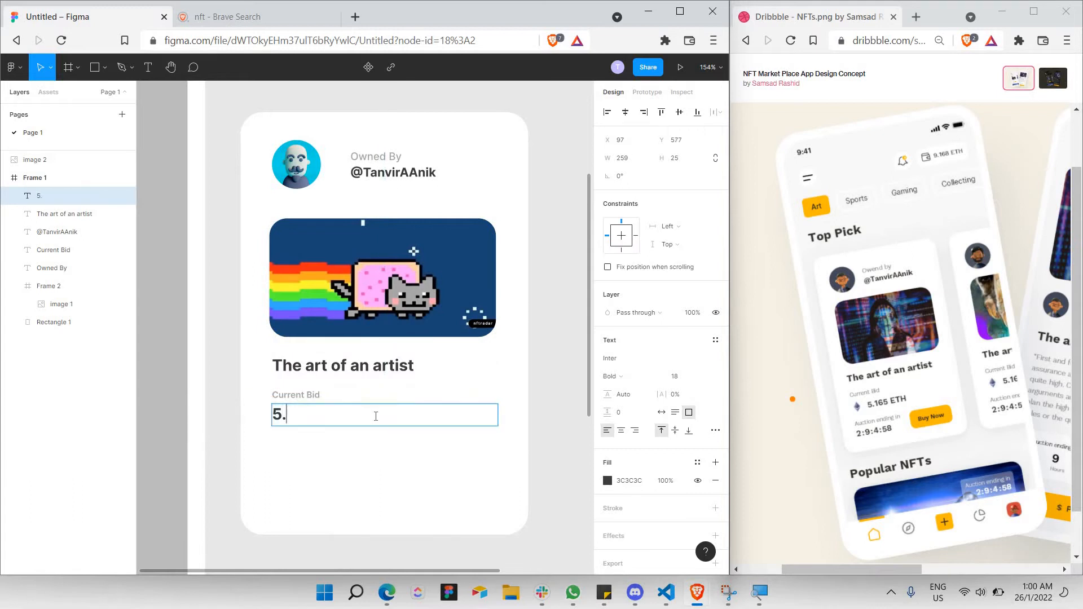
pyautogui.write('.165 ETH')
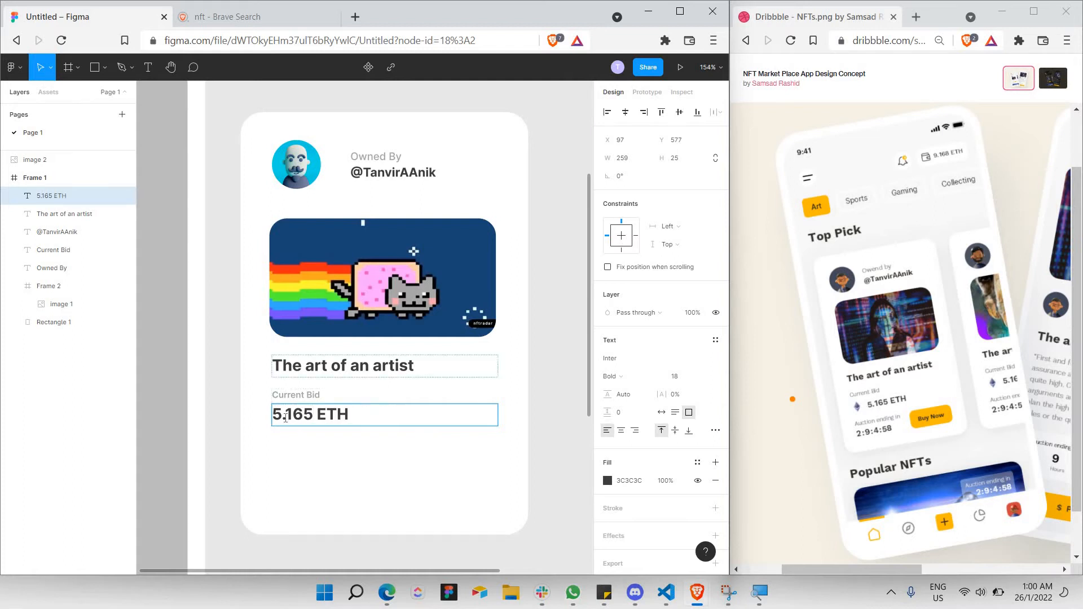
pyautogui.press('Escape')
pyautogui.moveTo(498, 416); pyautogui.dragTo(480, 415)
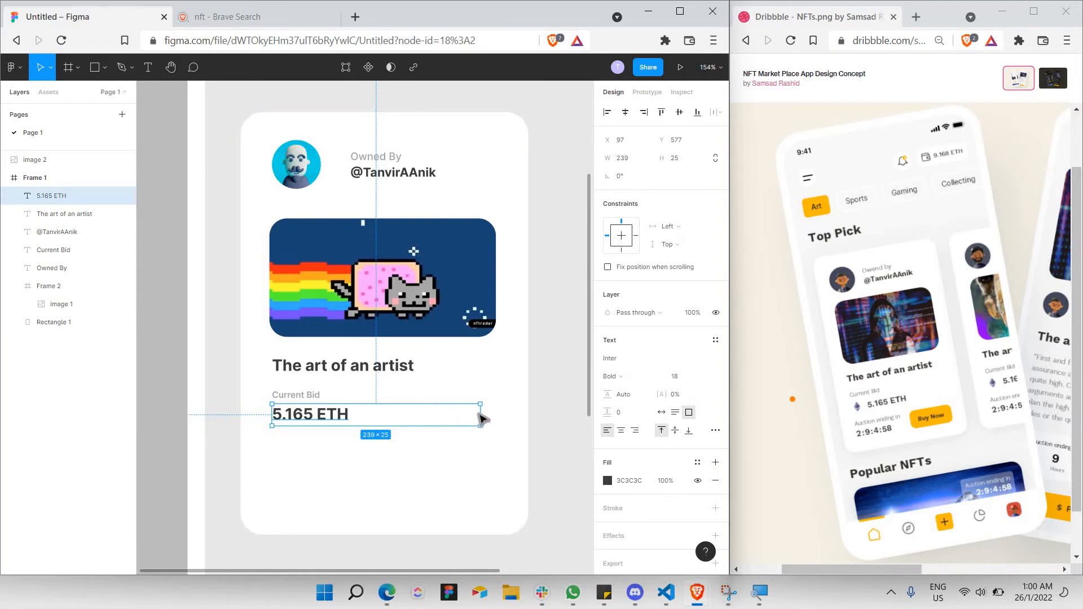
pyautogui.keyDown('shift'); pyautogui.click(353, 403); pyautogui.keyUp('shift')
pyautogui.keyDown('shift'); pyautogui.click(483, 416); pyautogui.keyUp('shift')
pyautogui.moveTo(484, 416); pyautogui.dragTo(458, 425)
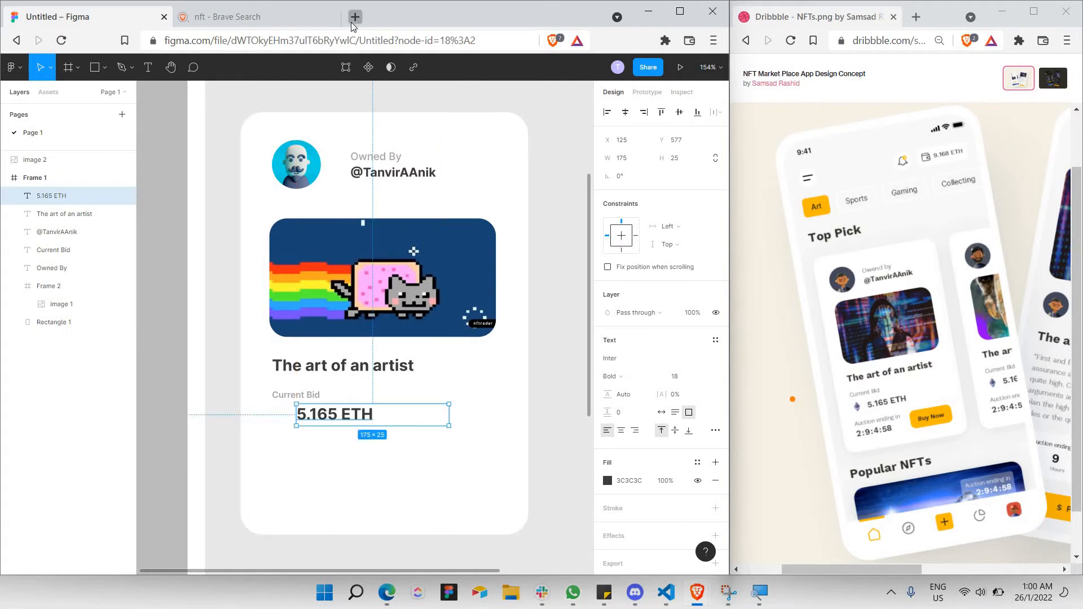
# Load a Flaticon avatar search in a new tab, then select the Current Bid label and amount.
pyautogui.click(354, 17)
pyautogui.write('f')
pyautogui.press('Return')
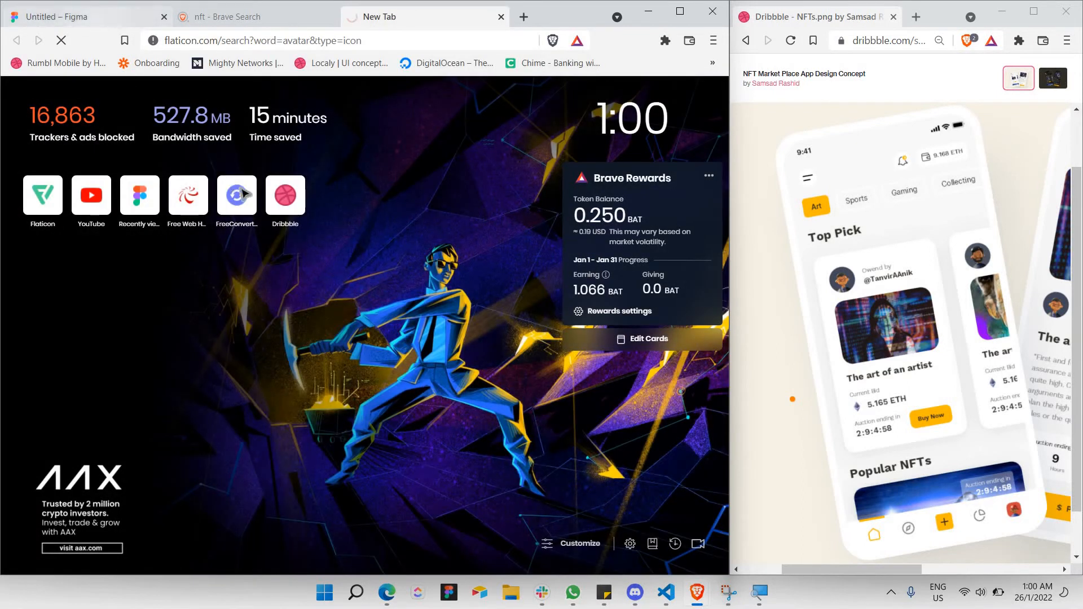
pyautogui.click(96, 21)
pyautogui.click(347, 445)
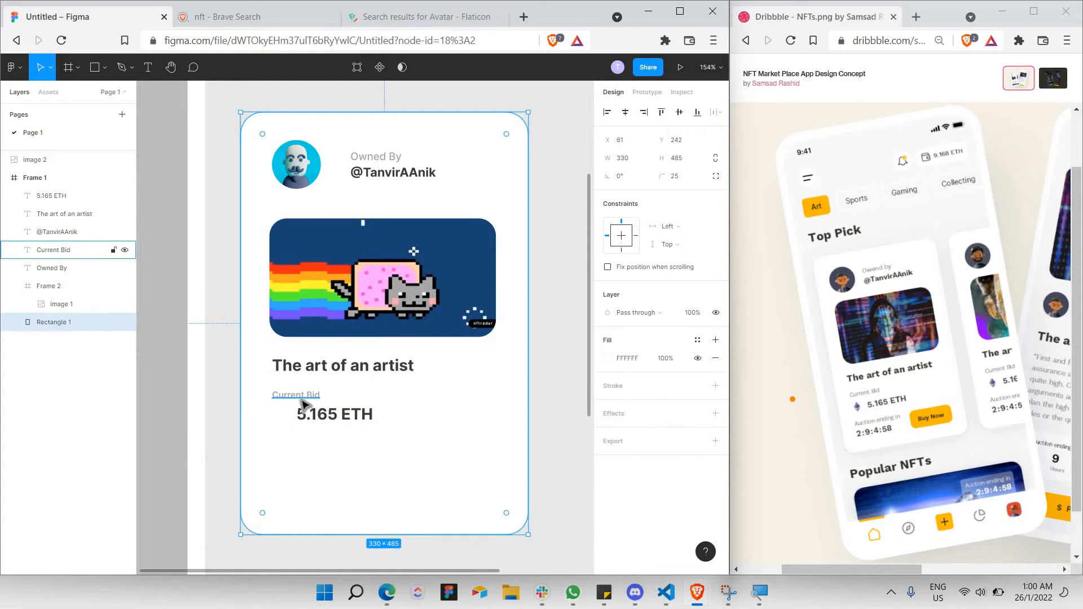
pyautogui.click(300, 398)
pyautogui.click(299, 409)
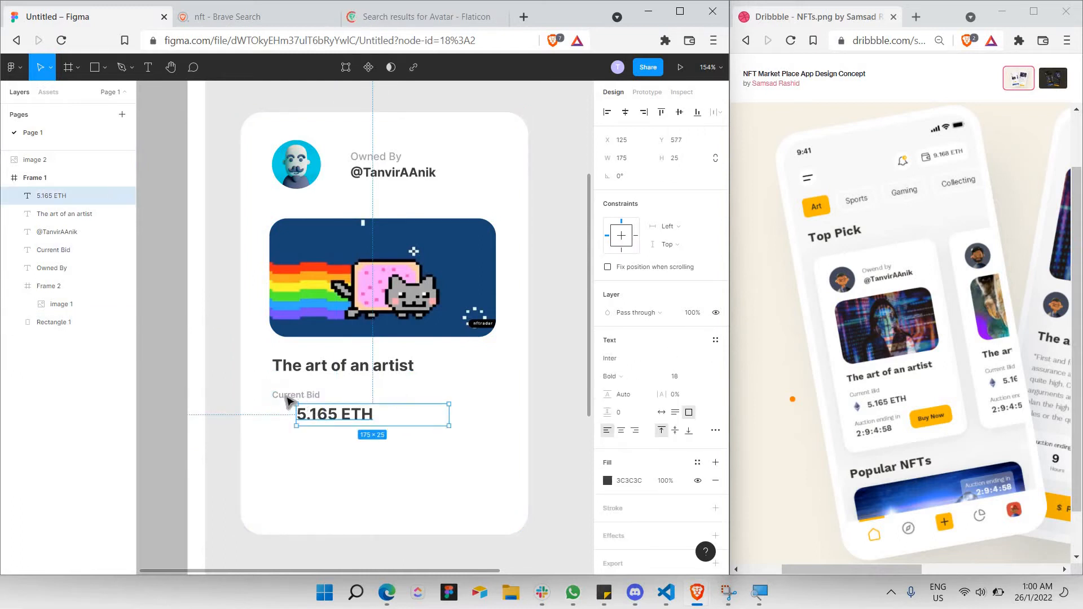
# Duplicate the bid label and amount lower down, relabelling it 'Auction ending in'.
pyautogui.keyDown('shift'); pyautogui.click(293, 397); pyautogui.keyUp('shift')
pyautogui.hotkey('ctrl', 'c')
pyautogui.hotkey('ctrl', 'v')
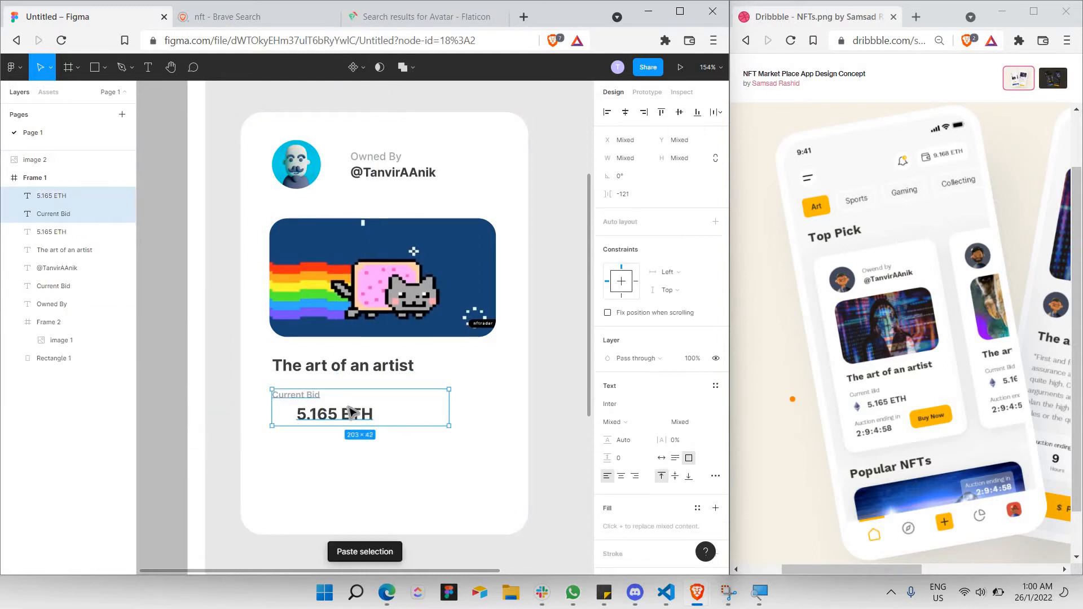
pyautogui.moveTo(351, 413); pyautogui.dragTo(357, 478)
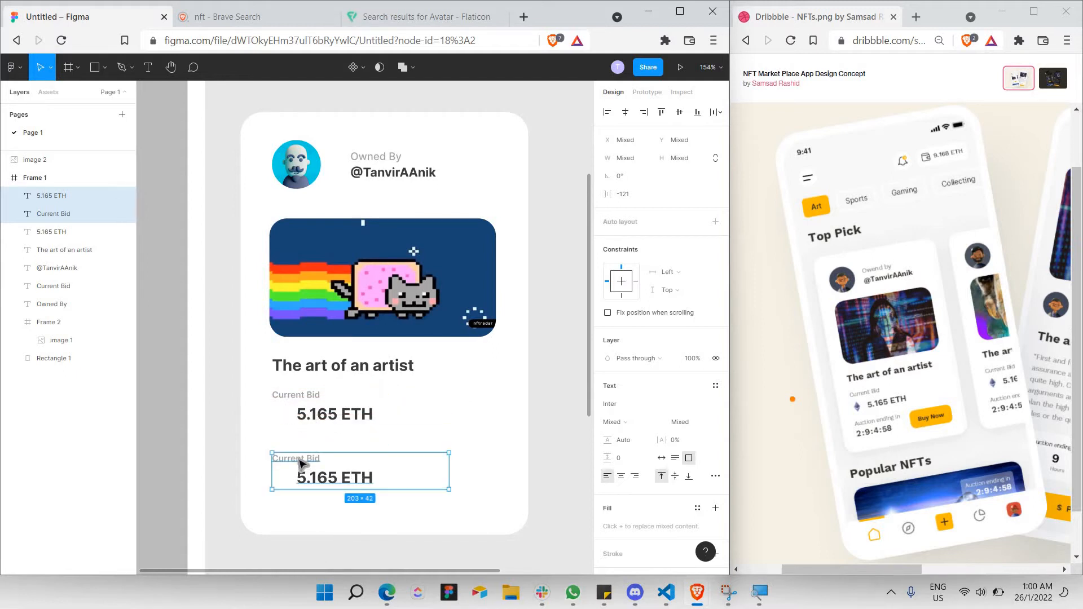
pyautogui.doubleClick(299, 458)
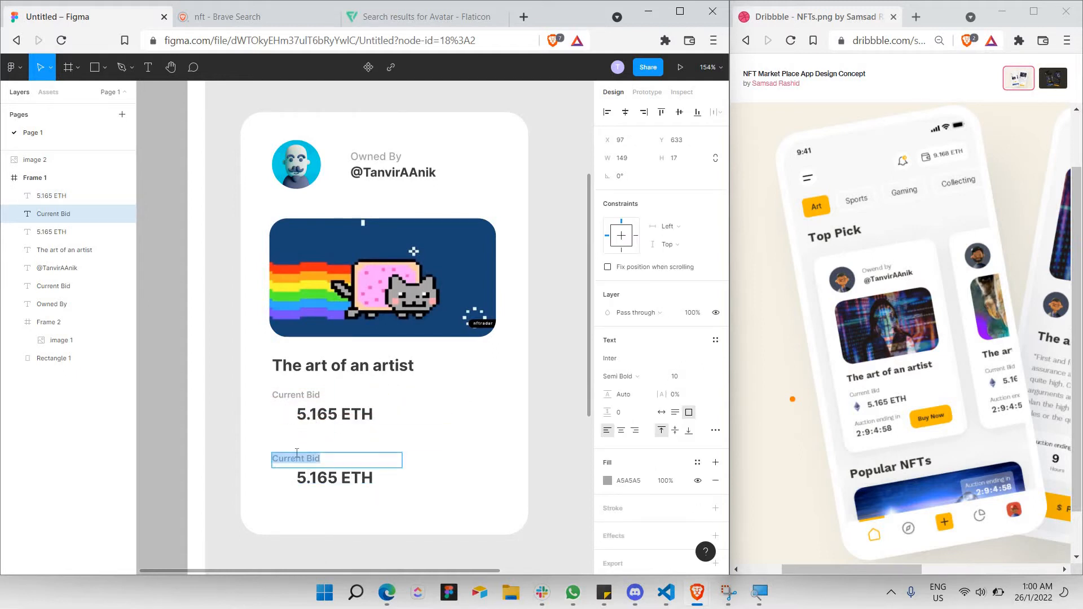
pyautogui.write('Auction ending in')
# Align the lower amount left and change it to the countdown 2:9:4:58.
pyautogui.click(347, 484)
pyautogui.click(366, 491)
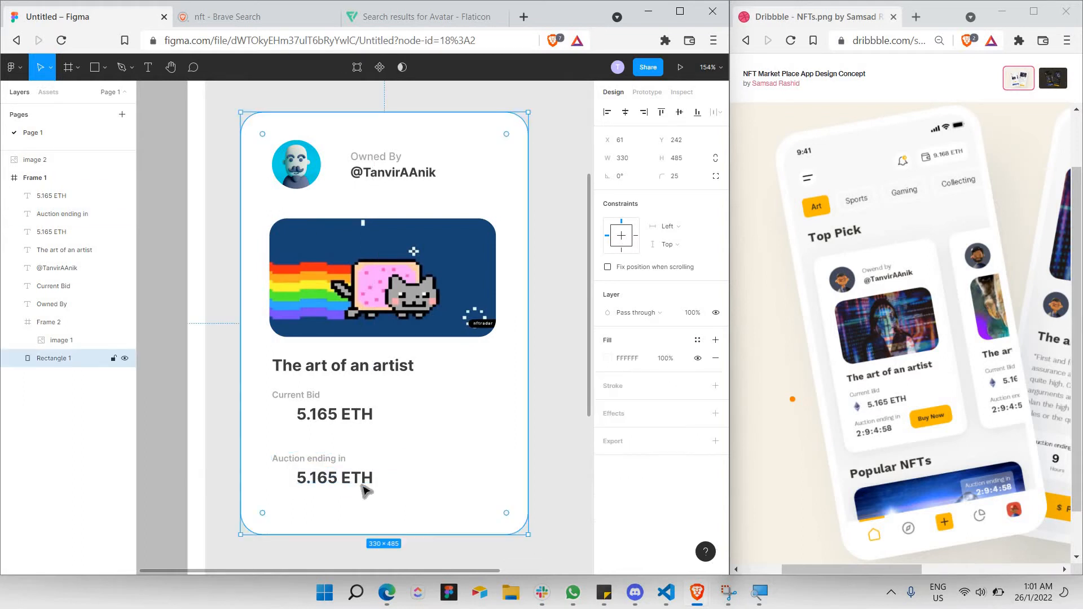
pyautogui.click(363, 484)
pyautogui.moveTo(363, 484); pyautogui.dragTo(339, 484)
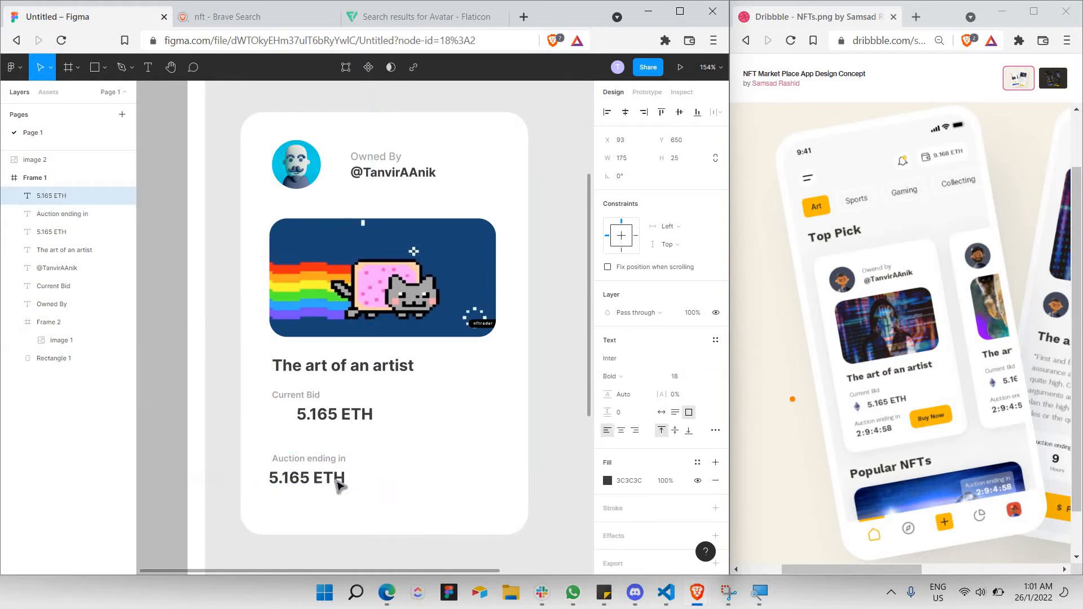
pyautogui.doubleClick(337, 482)
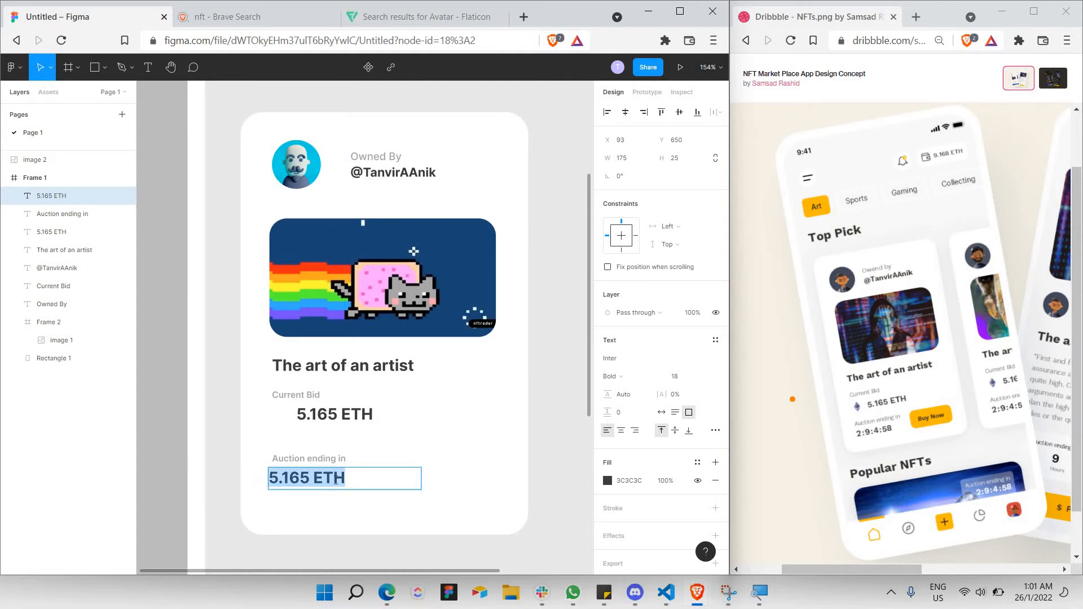
pyautogui.write('2:9:4:58')
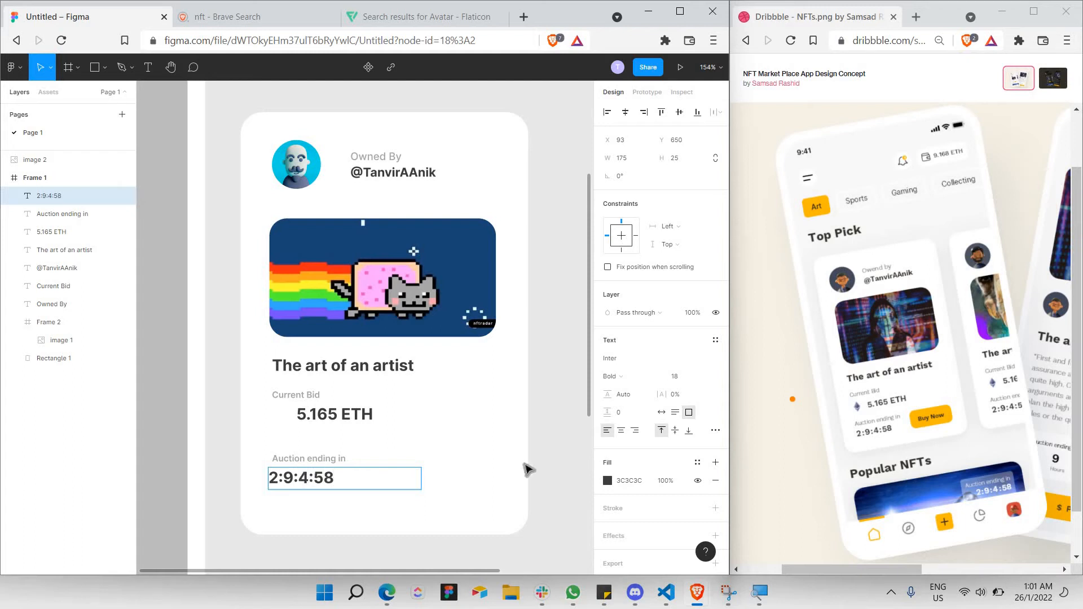
pyautogui.click(342, 505)
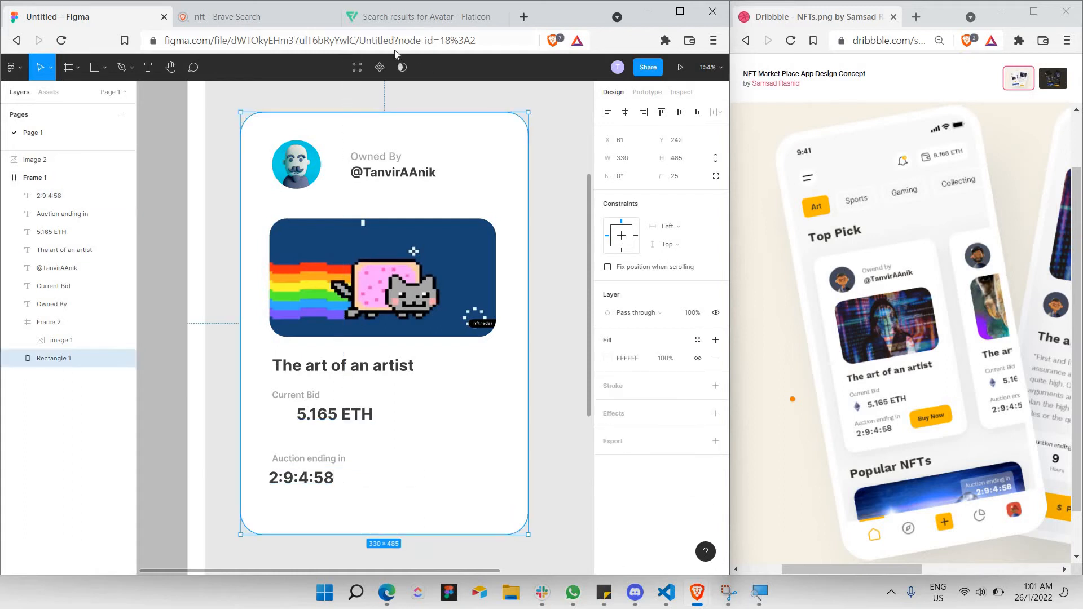
# Search Flaticon for ethereum icons.
pyautogui.click(420, 16)
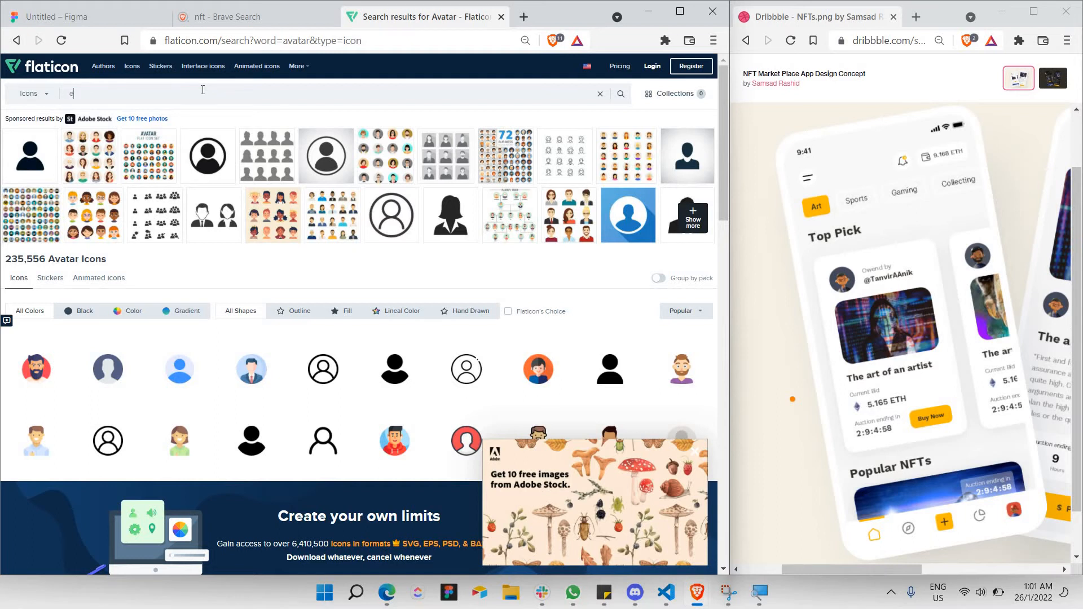
pyautogui.click(203, 89)
pyautogui.write('ethe')
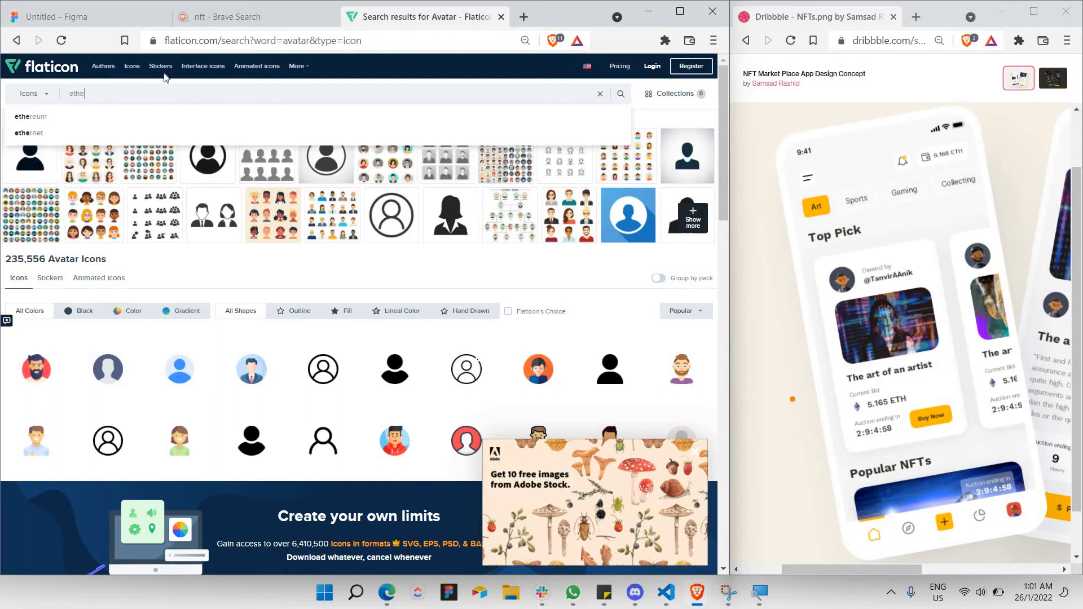
pyautogui.click(144, 119)
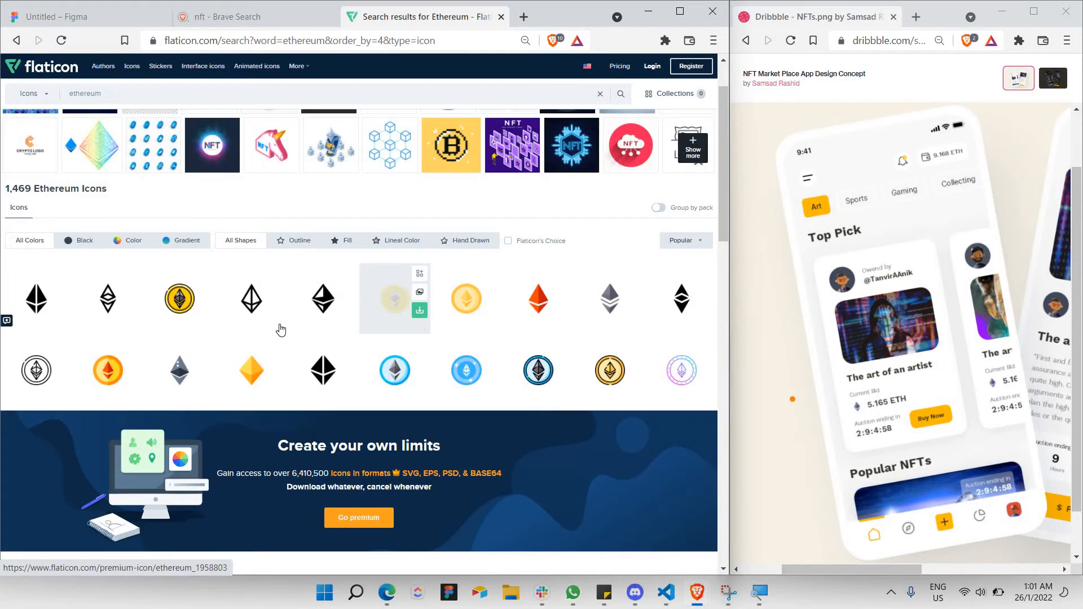
# Copy a grey Ethereum icon image and return to the Figma card.
pyautogui.click(181, 372)
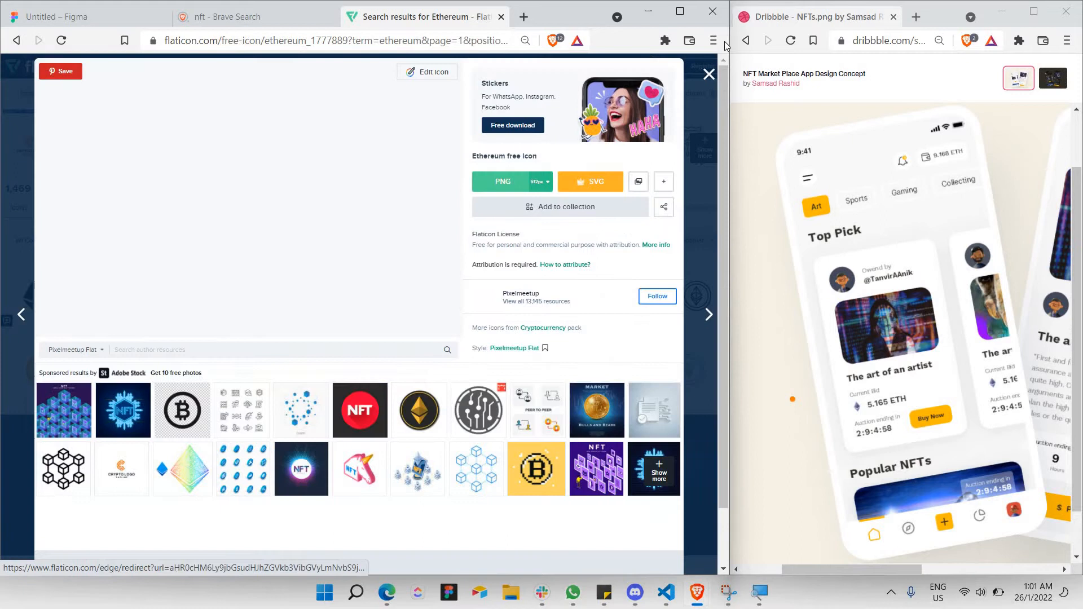
pyautogui.click(712, 77)
pyautogui.click(585, 279)
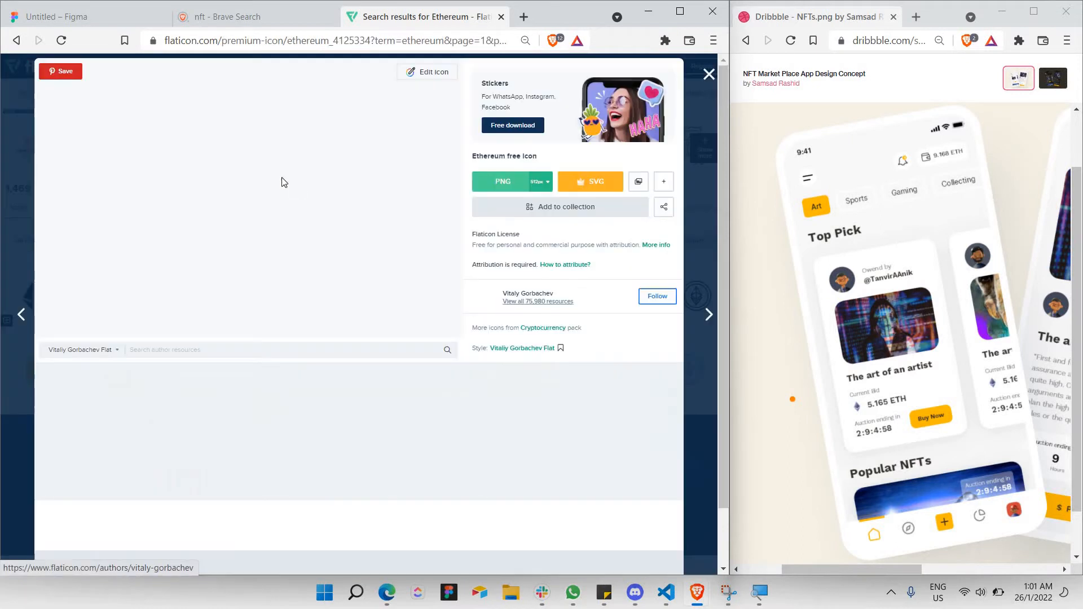
pyautogui.rightClick(263, 167)
pyautogui.click(316, 210)
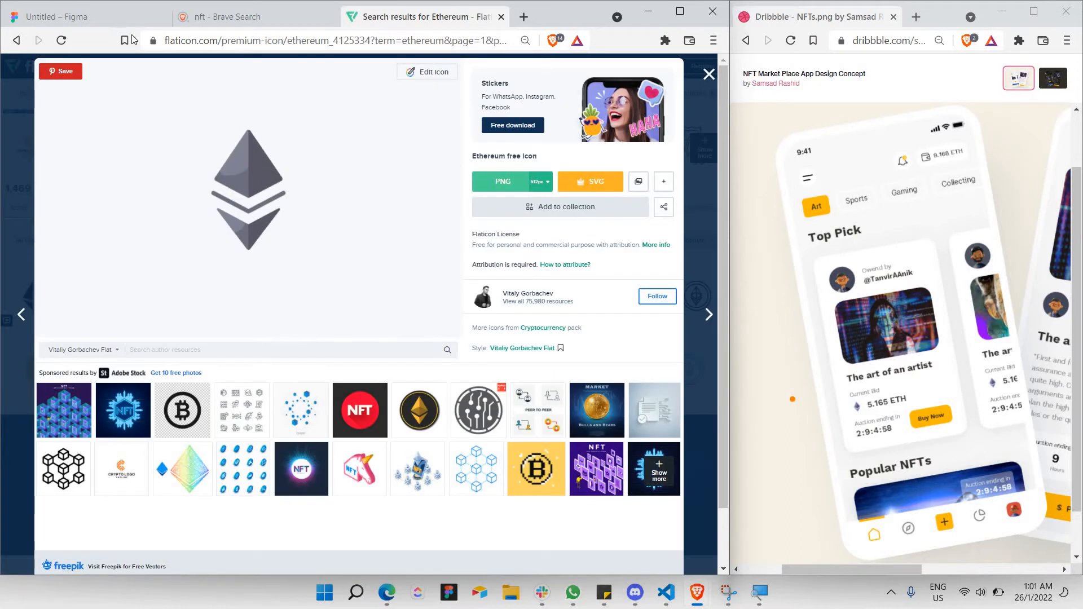
pyautogui.click(84, 16)
pyautogui.click(234, 391)
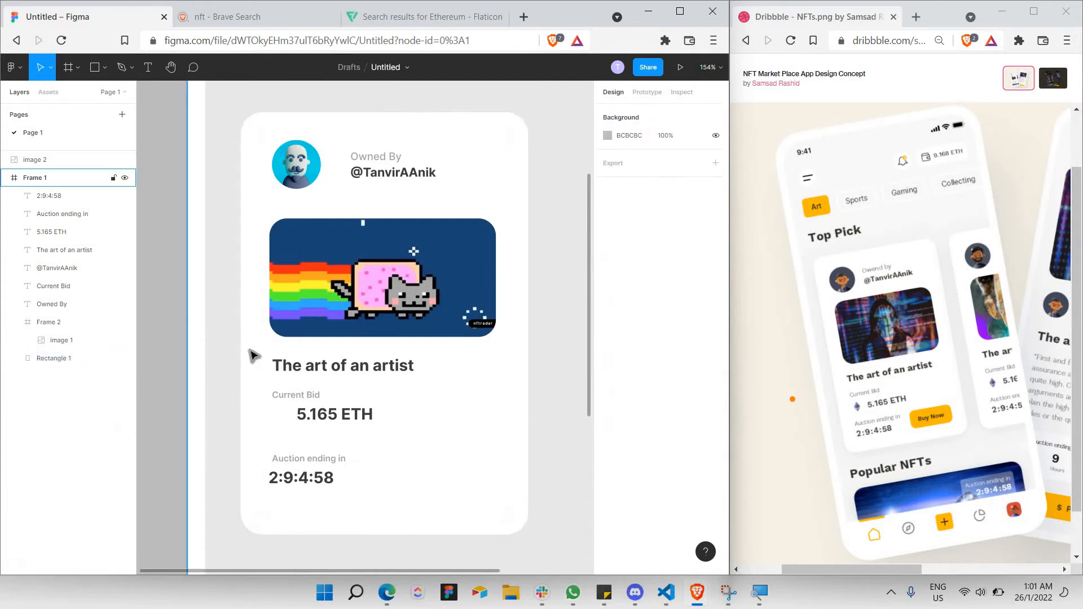
# Paste the Ethereum icon and shrink it to 20×20 beside the 5.165 ETH bid.
pyautogui.hotkey('ctrl', 'v')
pyautogui.moveTo(540, 517); pyautogui.dragTo(275, 382)
pyautogui.scroll(5, 308, 417)
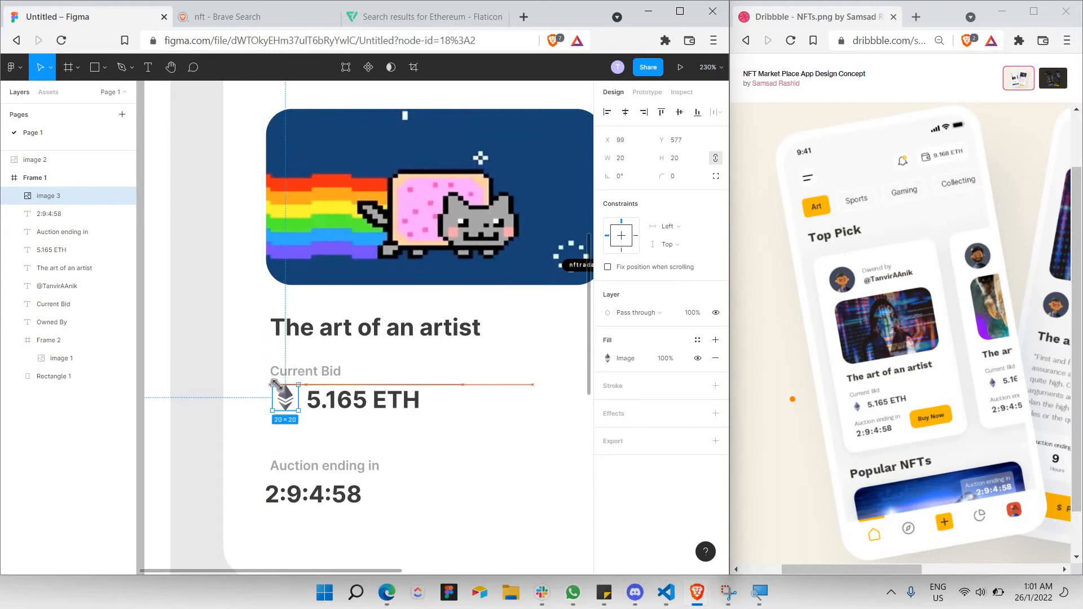
# Align the 2:9:4:58 timer with the left edge of the Auction ending in label.
pyautogui.click(432, 444)
pyautogui.keyDown('ctrl'); pyautogui.scroll(-2, 454, 404); pyautogui.keyUp('ctrl')
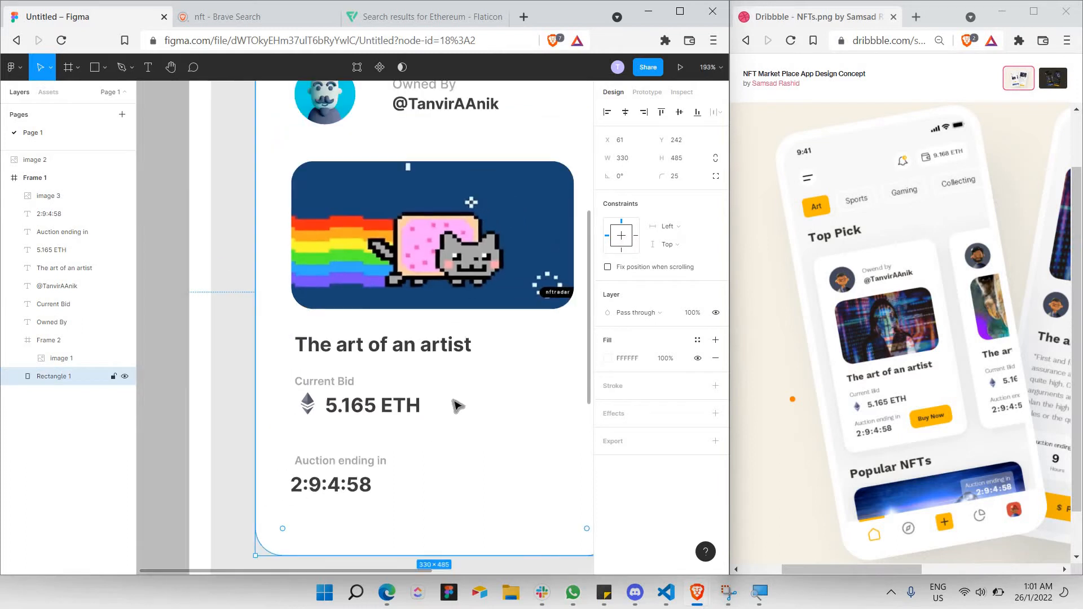
pyautogui.hscroll(2, 394, 377)
pyautogui.click(294, 494)
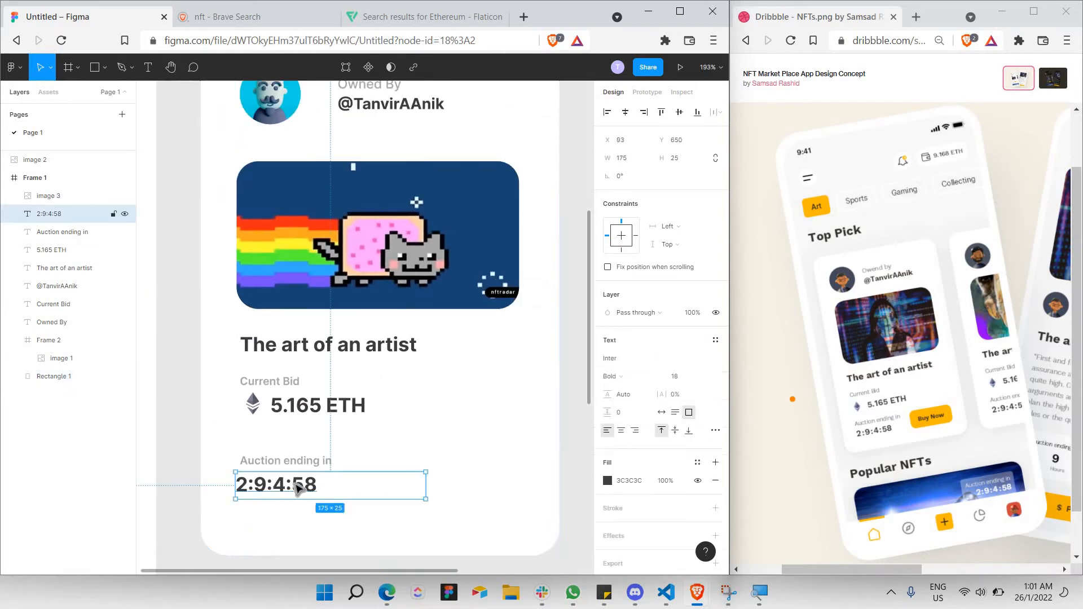
pyautogui.moveTo(305, 494); pyautogui.dragTo(314, 497)
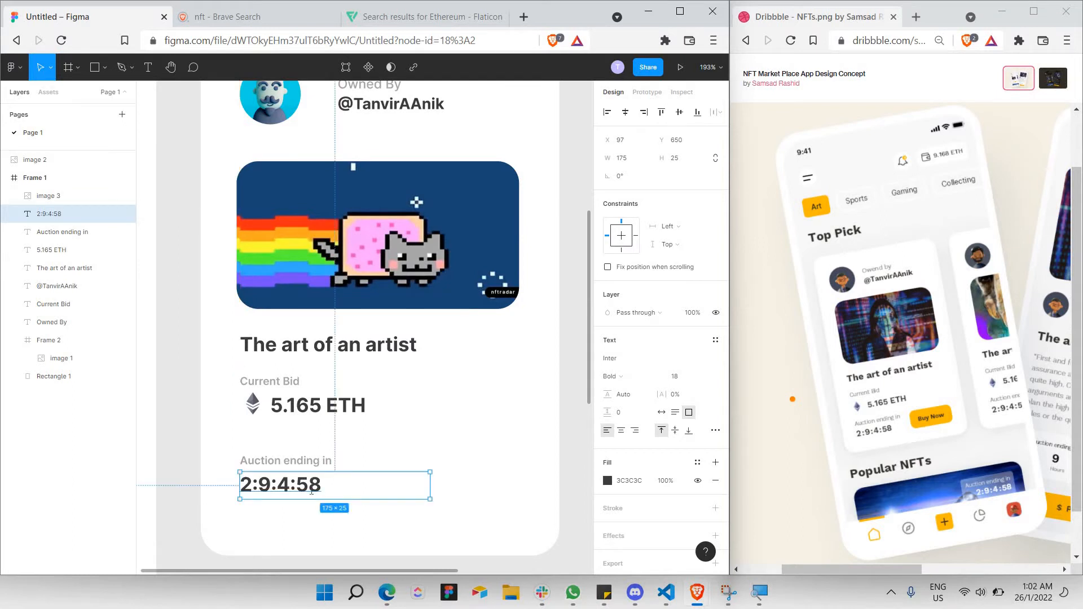
pyautogui.doubleClick(311, 492)
pyautogui.press('Escape')
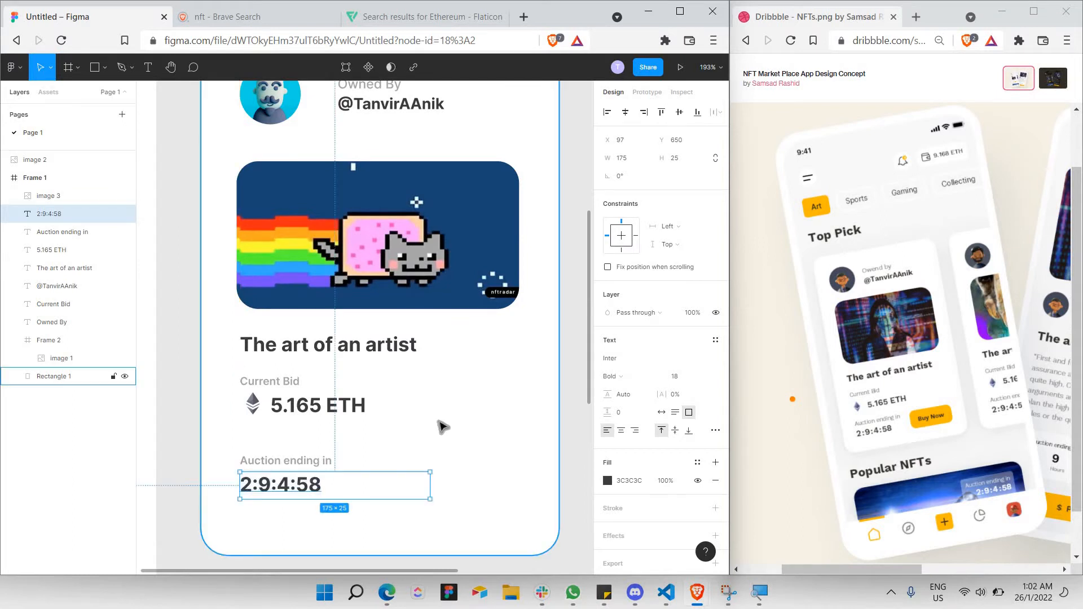
# Select the Ethereum icon and 5.165 ETH amount together to check their placement.
pyautogui.click(442, 428)
pyautogui.moveTo(405, 438); pyautogui.dragTo(319, 416)
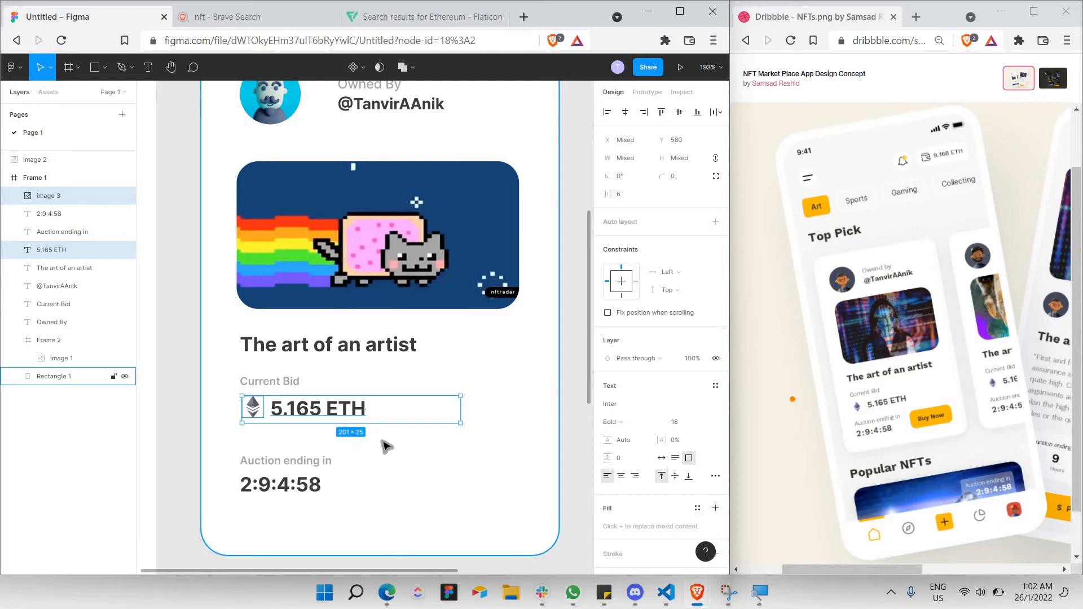
pyautogui.click(383, 443)
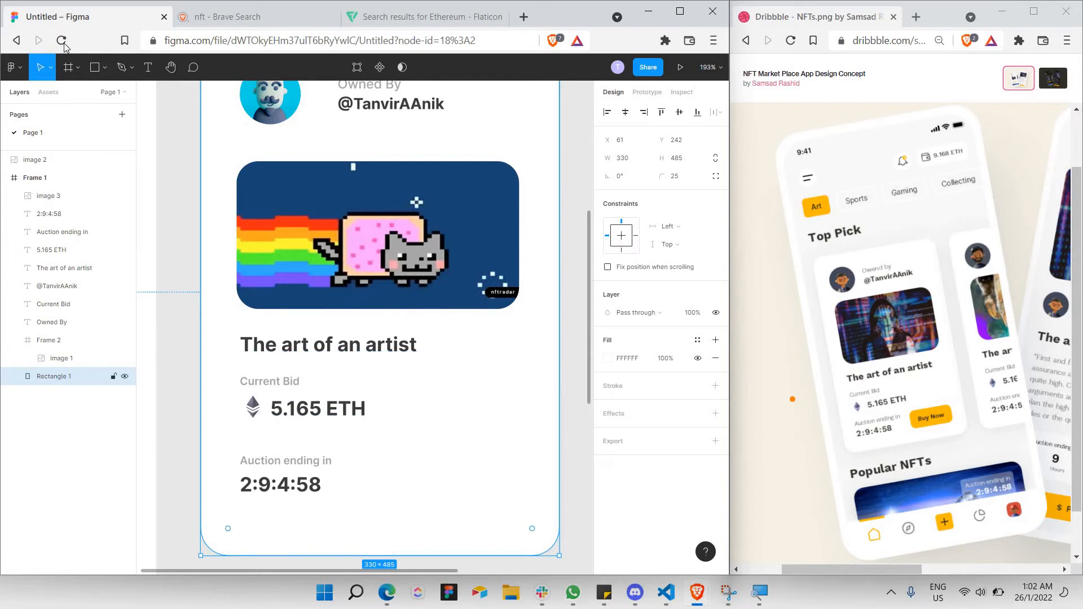
pyautogui.click(95, 68)
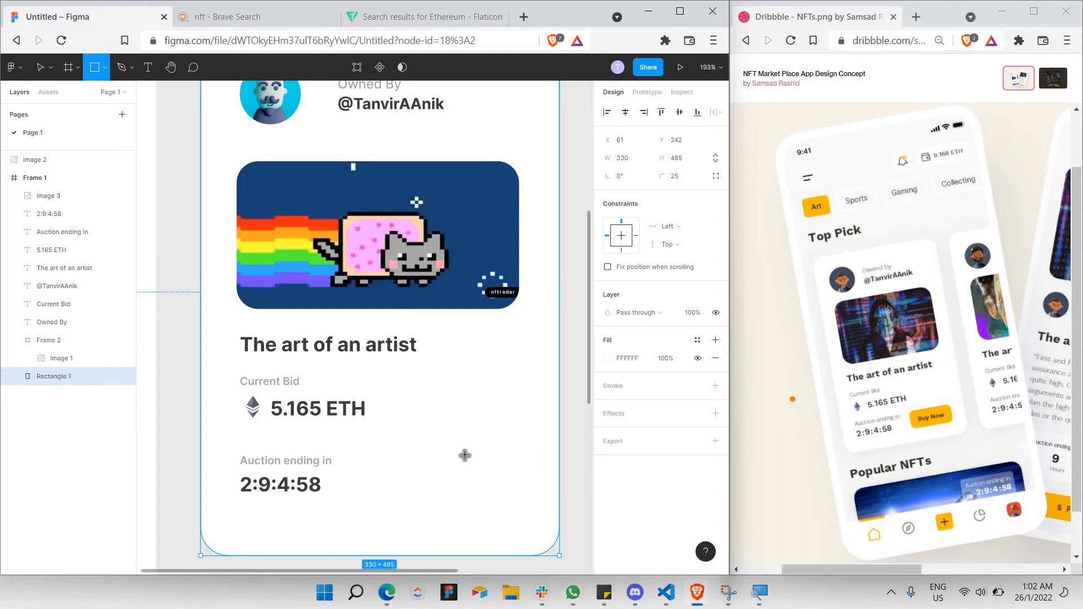
# Draw a button rectangle right of the timer and fill it yellow FFB800.
pyautogui.moveTo(393, 446)
pyautogui.mouseDown()
pyautogui.moveTo(533, 464)
pyautogui.moveTo(527, 481)
pyautogui.moveTo(500, 482)
pyautogui.mouseUp()
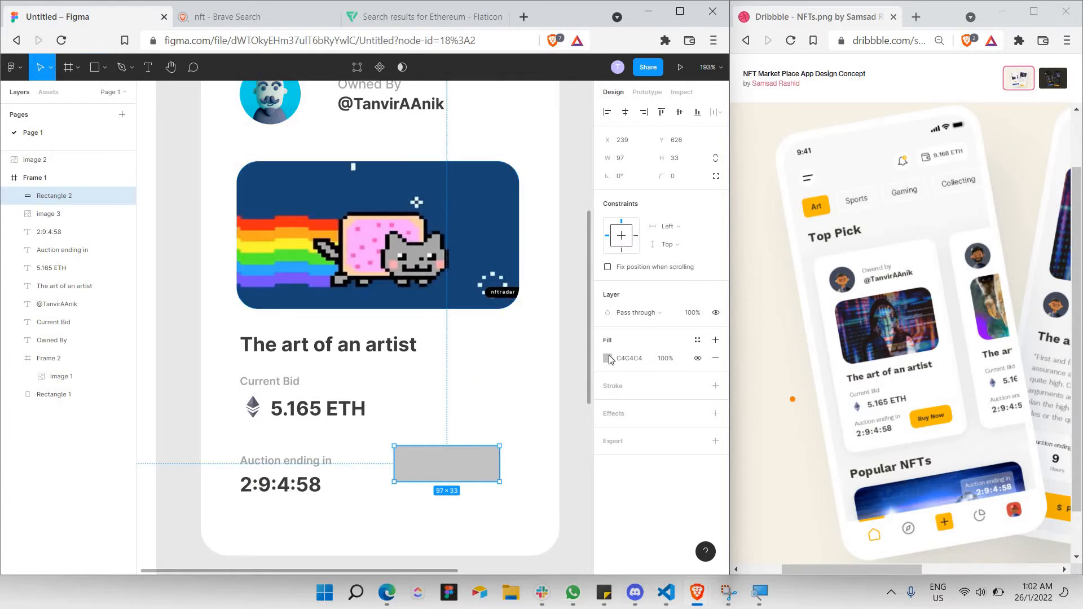
pyautogui.click(607, 359)
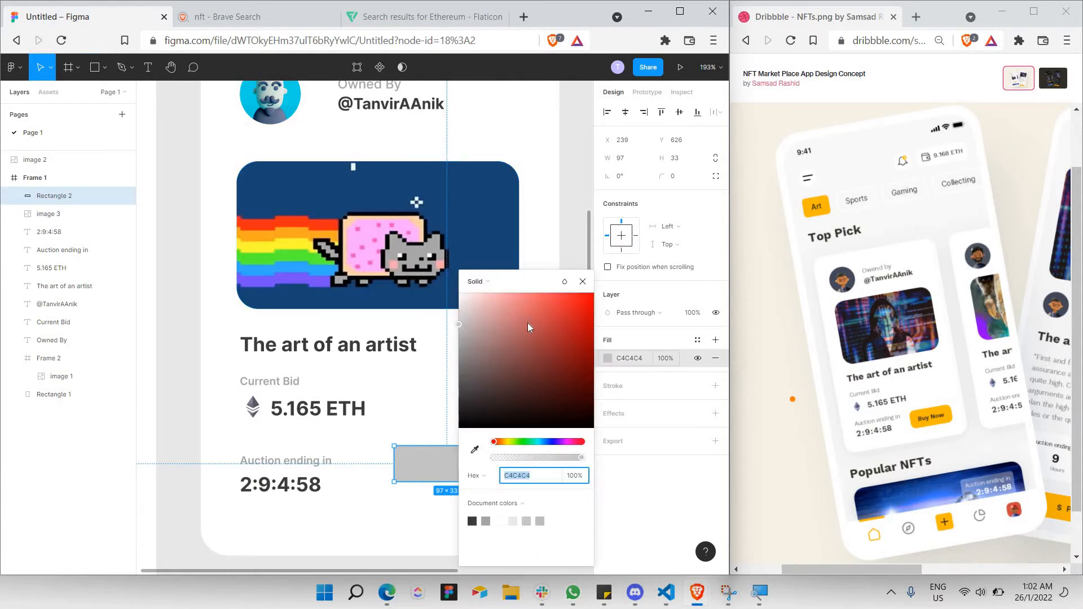
pyautogui.click(506, 443)
pyautogui.moveTo(596, 310); pyautogui.dragTo(625, 299)
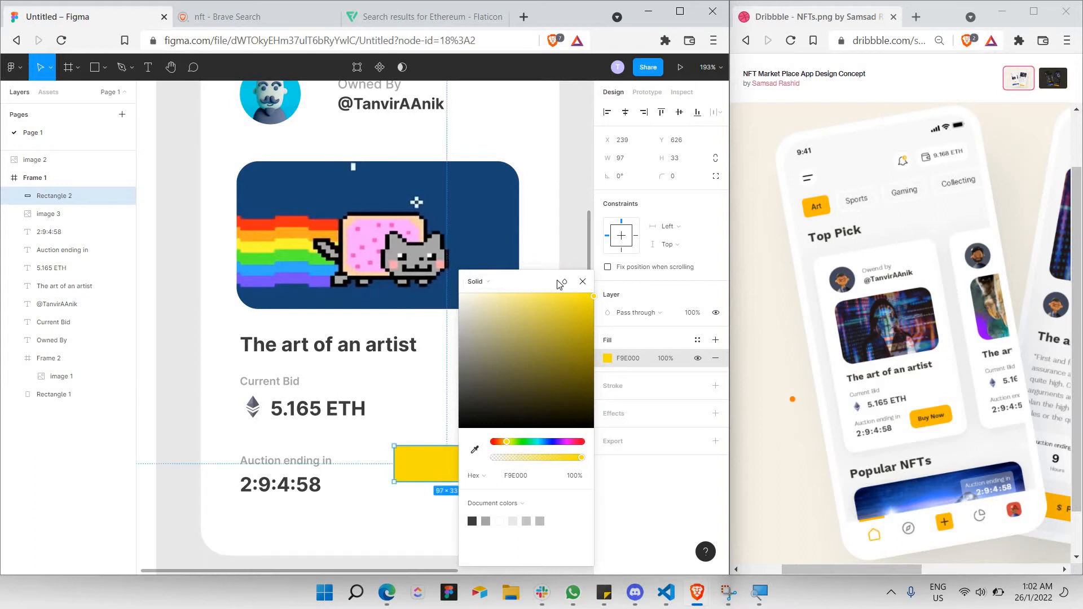
pyautogui.moveTo(530, 283); pyautogui.dragTo(632, 288)
pyautogui.moveTo(616, 452); pyautogui.dragTo(574, 456)
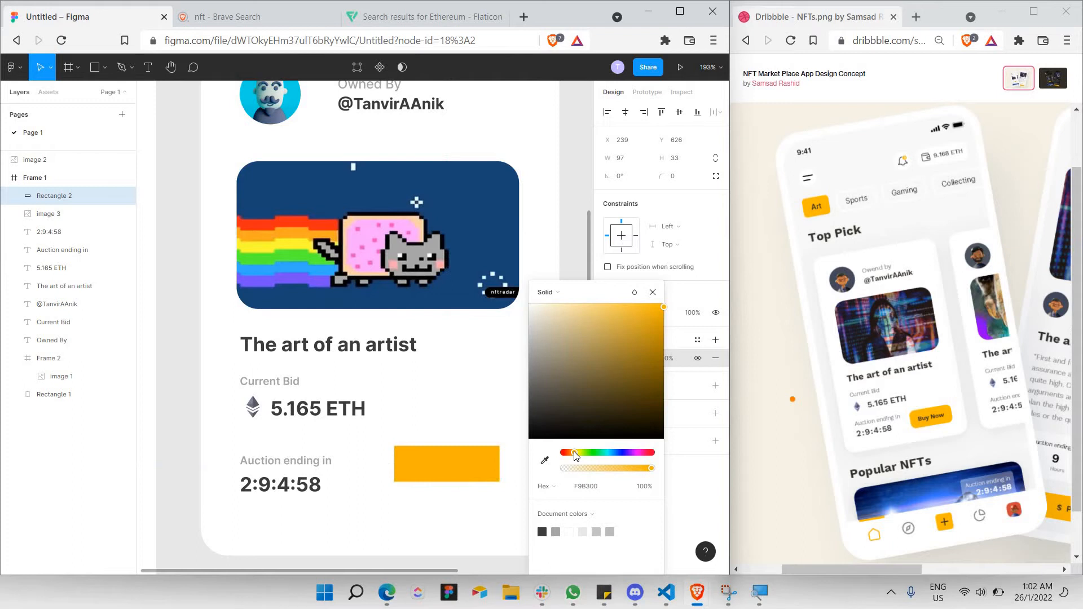
pyautogui.moveTo(573, 451); pyautogui.dragTo(573, 452)
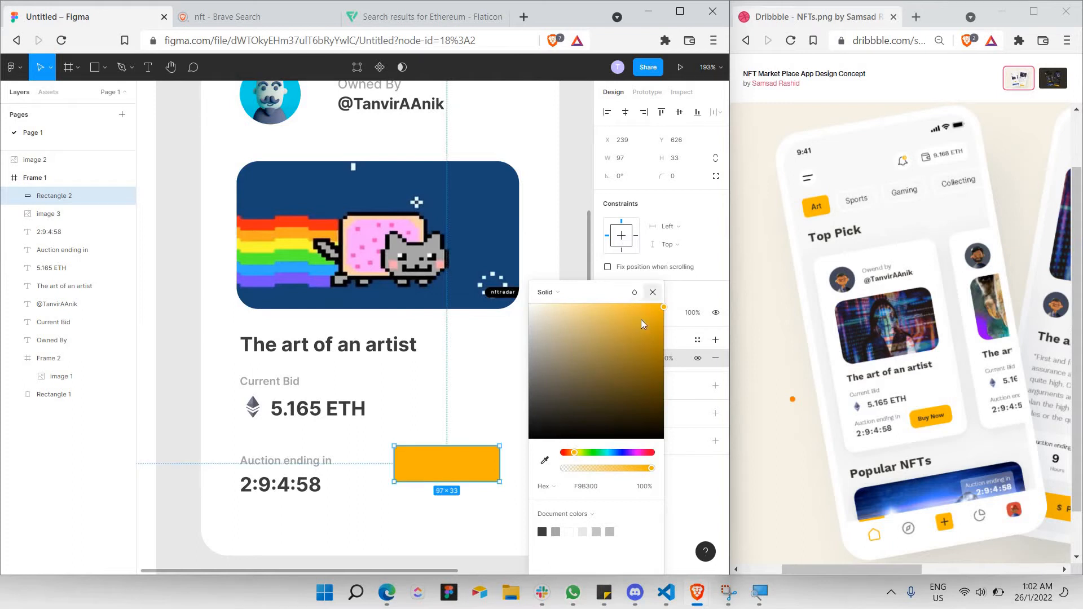
pyautogui.click(663, 304)
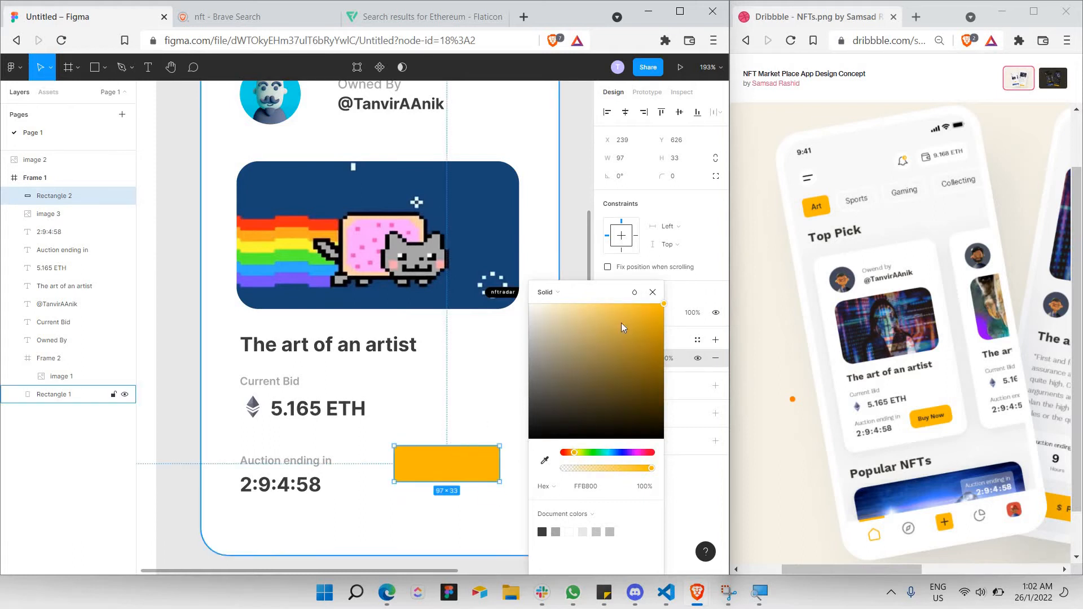
pyautogui.click(460, 471)
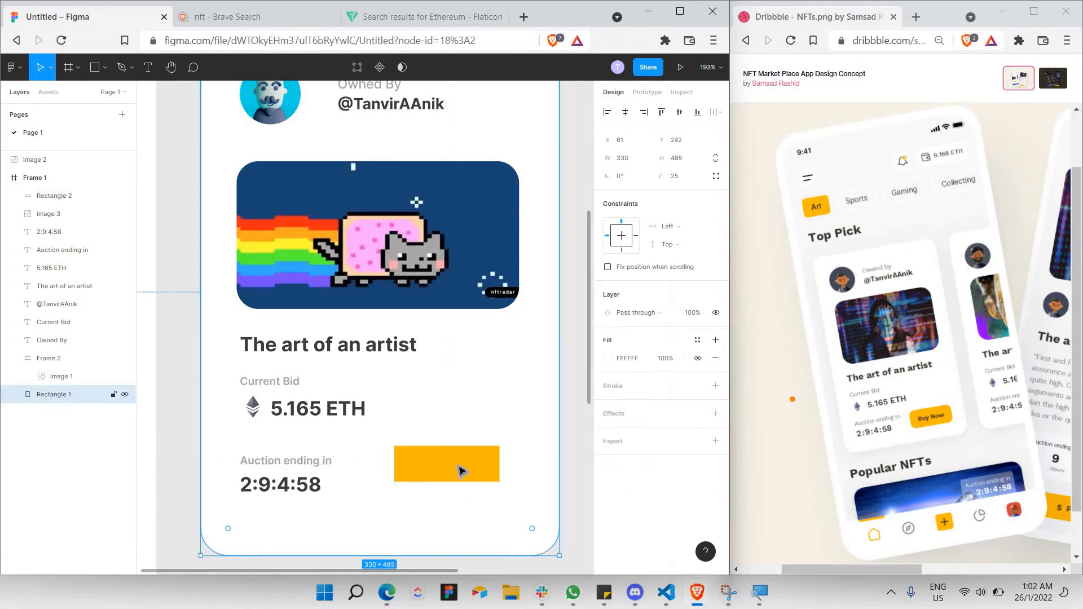
pyautogui.click(460, 471)
pyautogui.click(630, 361)
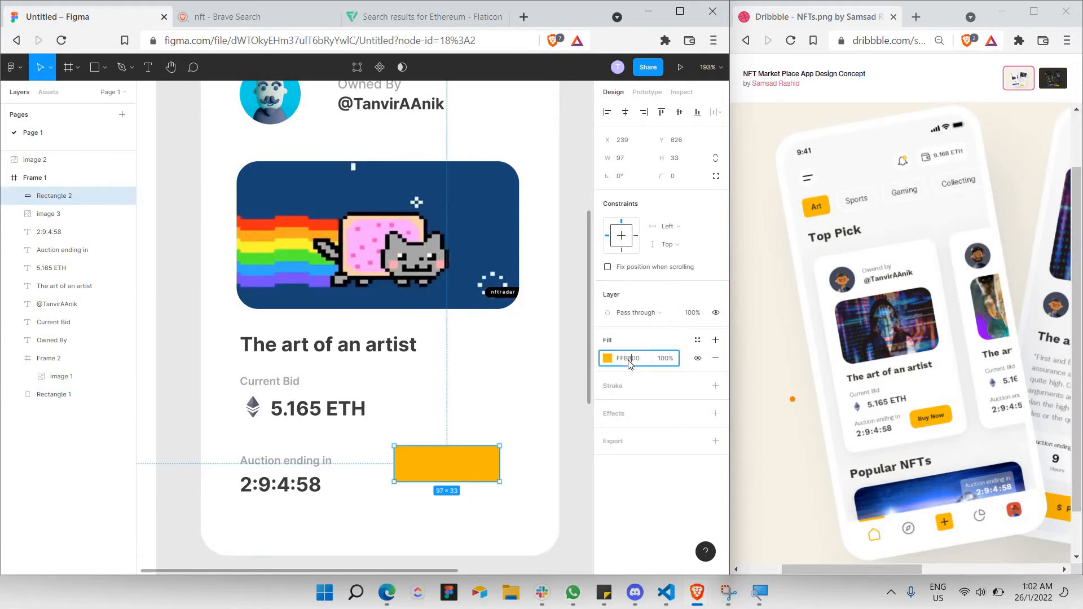
pyautogui.doubleClick(630, 362)
pyautogui.click(445, 468)
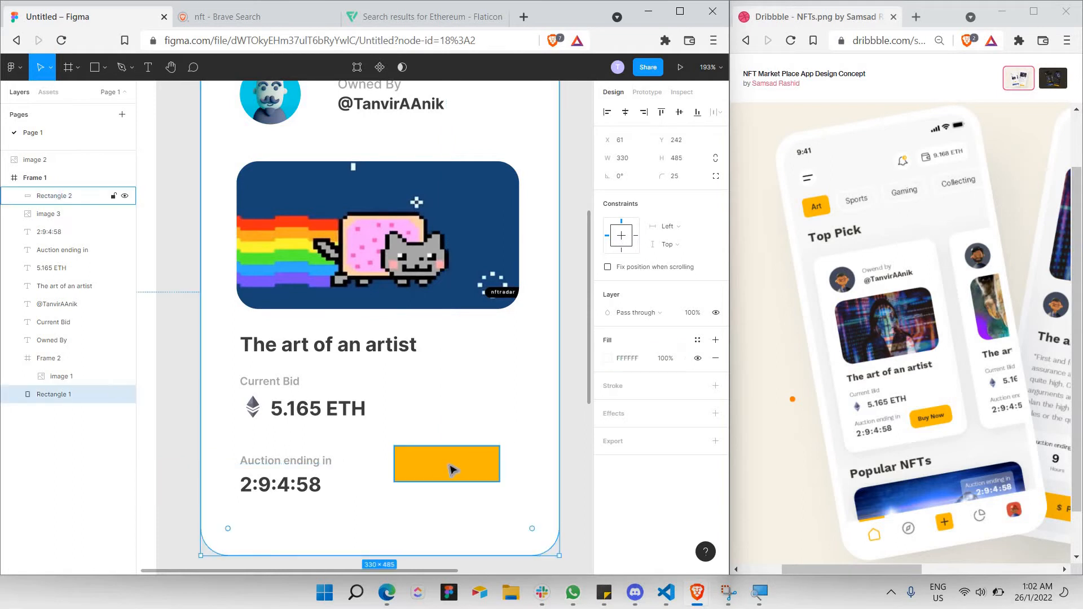
# Give the yellow button a corner radius of 10 and move it beside the timer.
pyautogui.click(678, 178)
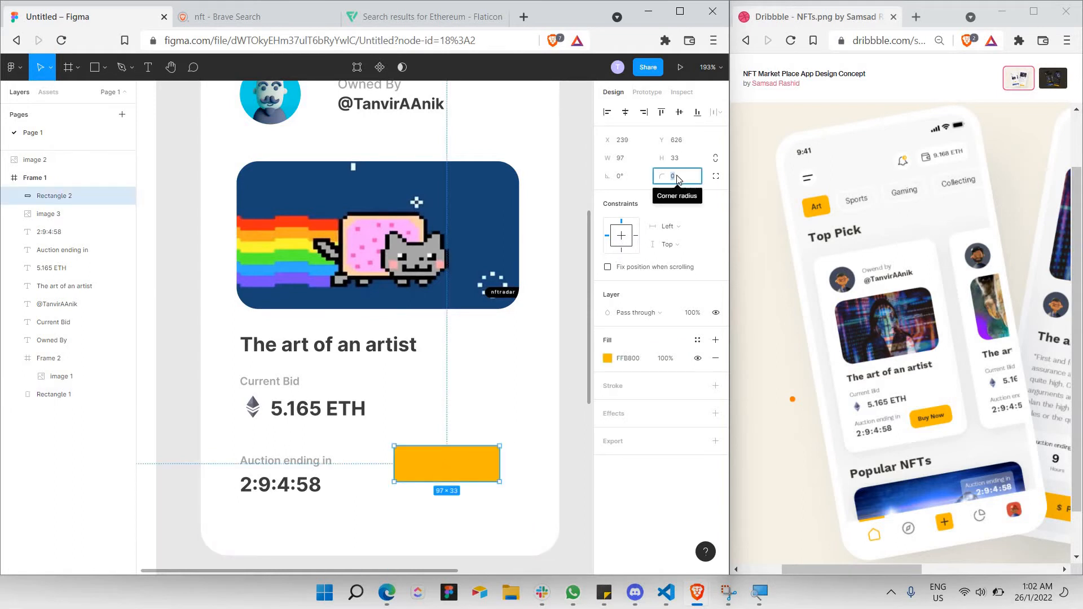
pyautogui.write('1')
pyautogui.press('Return')
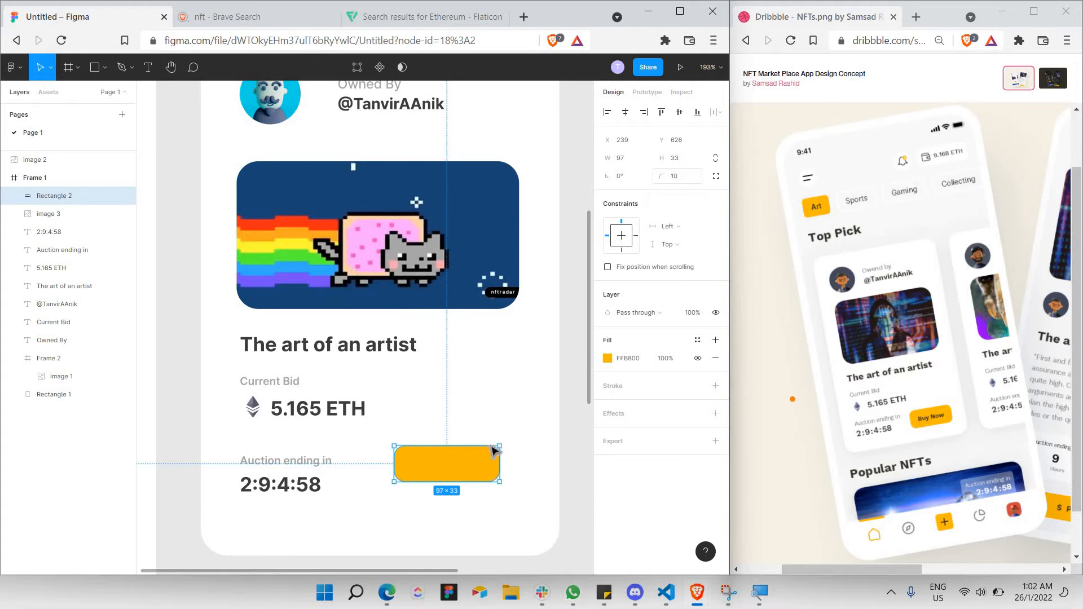
pyautogui.click(441, 491)
pyautogui.click(468, 477)
pyautogui.moveTo(476, 478); pyautogui.dragTo(481, 491)
pyautogui.click(497, 428)
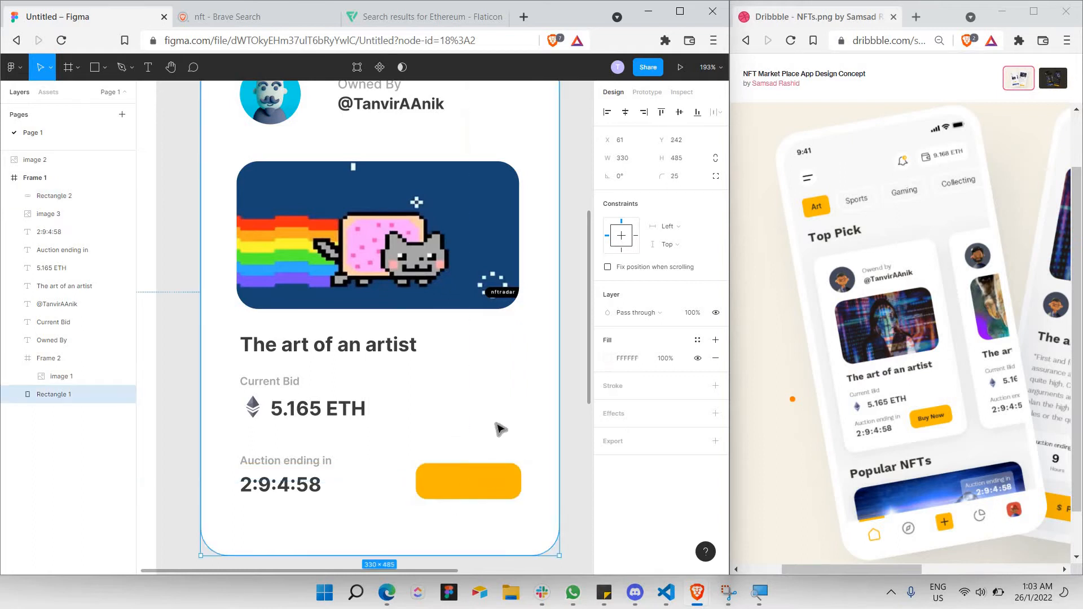
# Add a 'Buy Now' text label on the yellow button at font size 11.
pyautogui.click(148, 68)
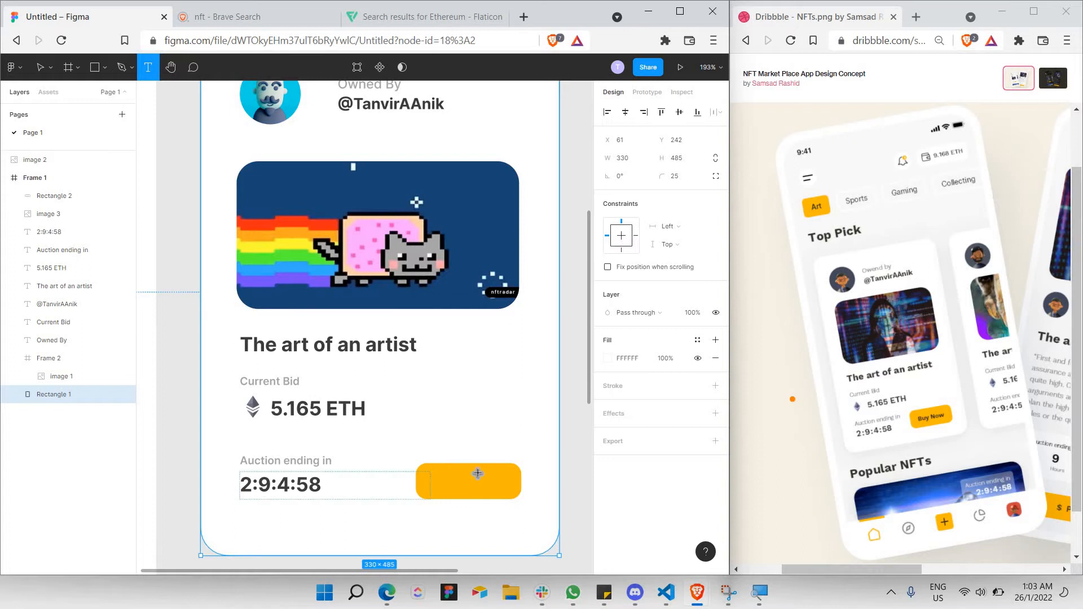
pyautogui.moveTo(502, 471); pyautogui.dragTo(424, 492)
pyautogui.write('Bu')
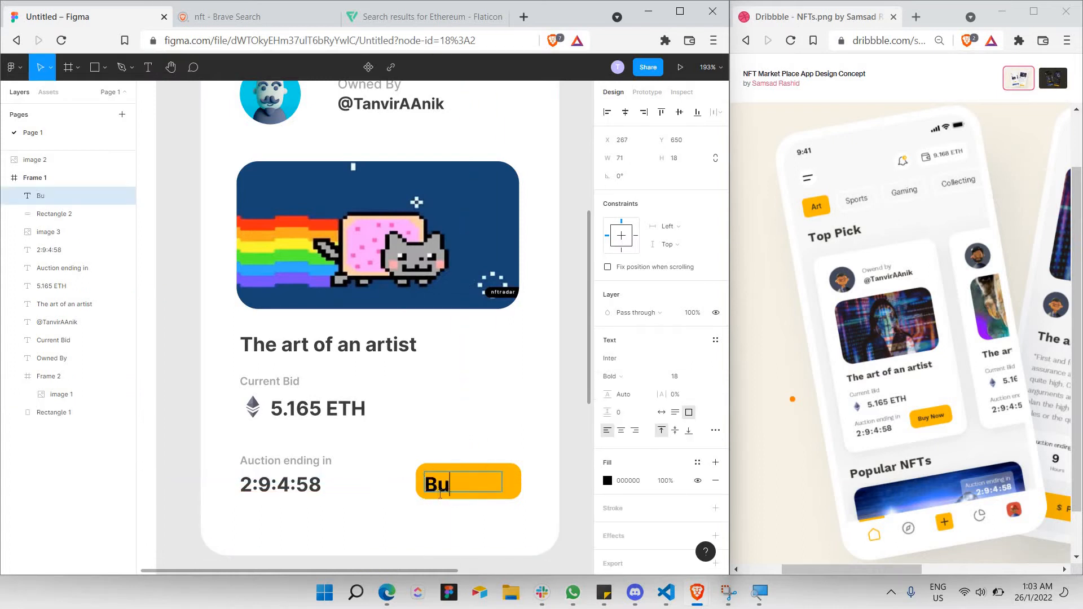
pyautogui.write('y Now')
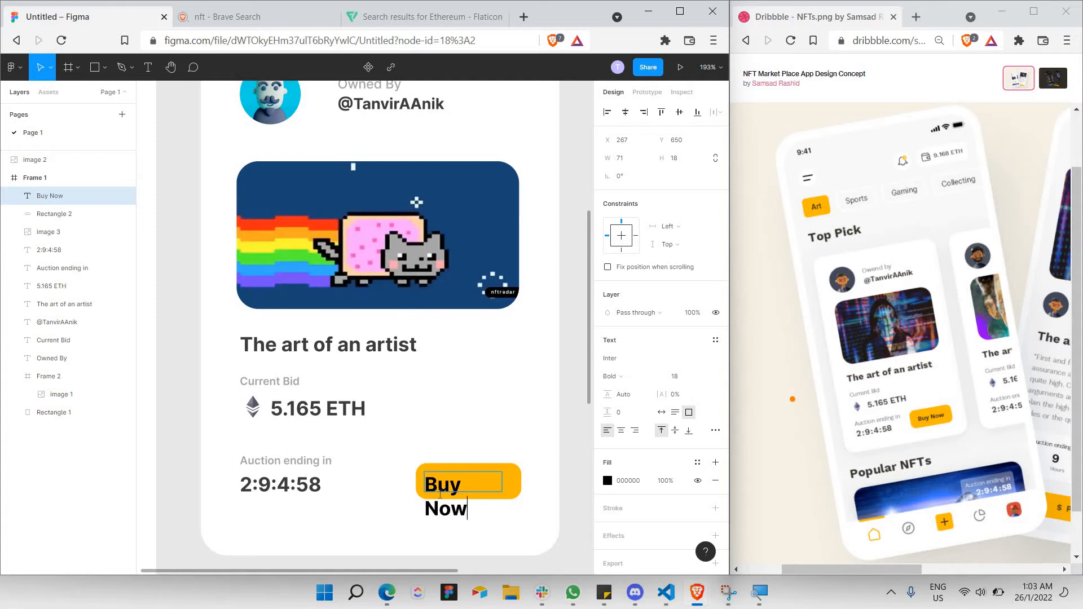
pyautogui.hotkey('ctrl', 'a')
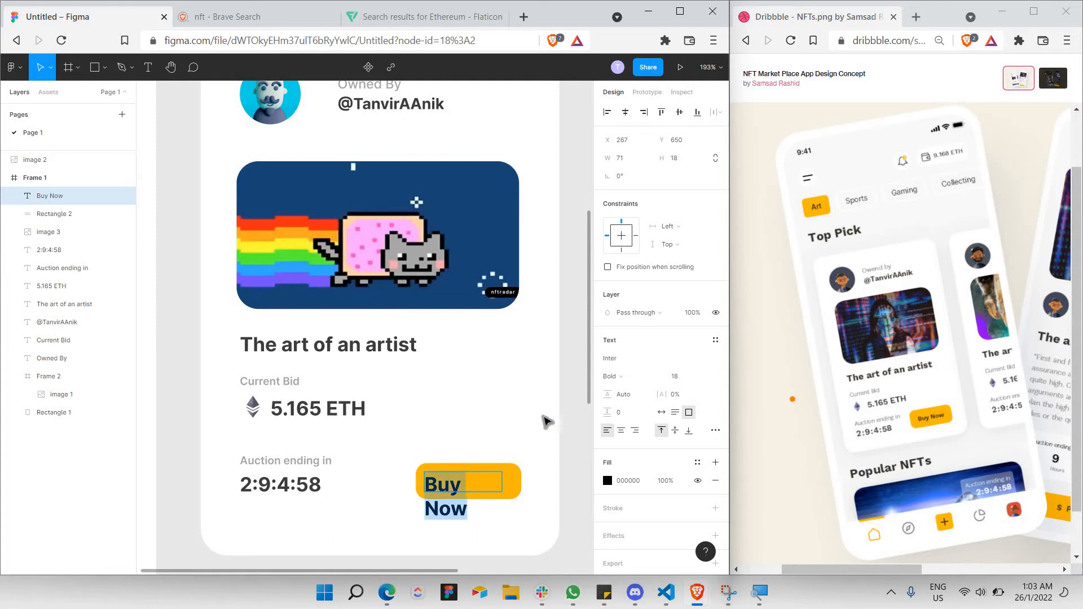
pyautogui.click(699, 374)
pyautogui.click(694, 363)
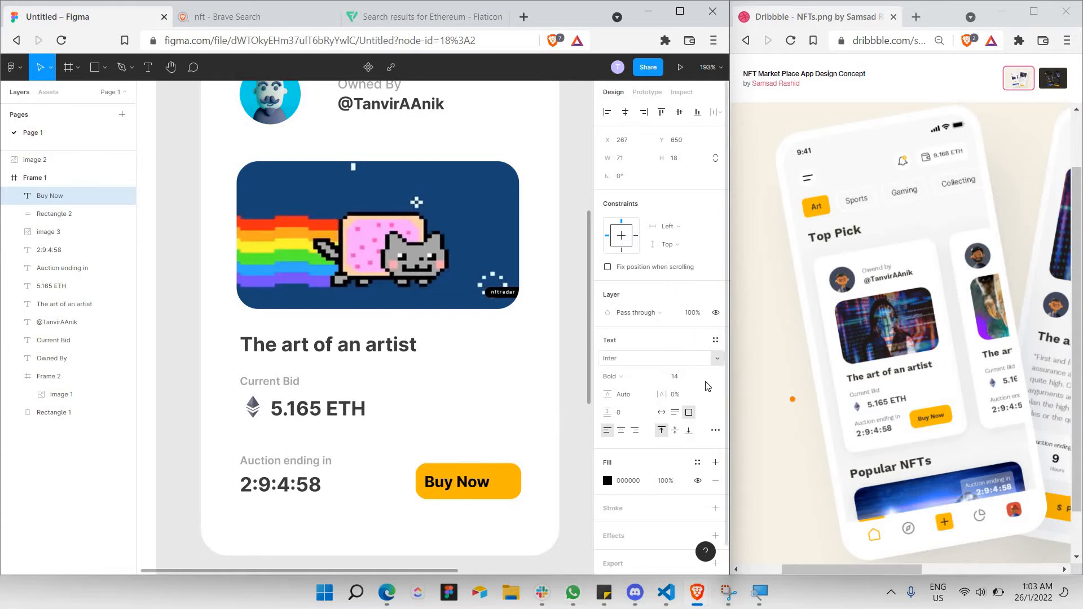
pyautogui.click(703, 374)
pyautogui.click(691, 362)
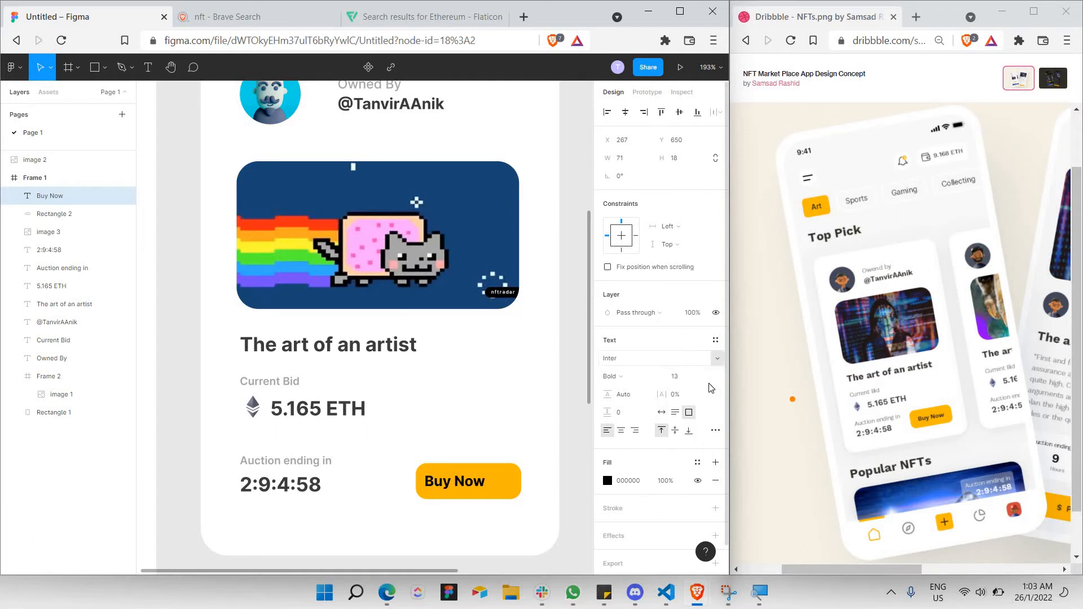
pyautogui.click(704, 376)
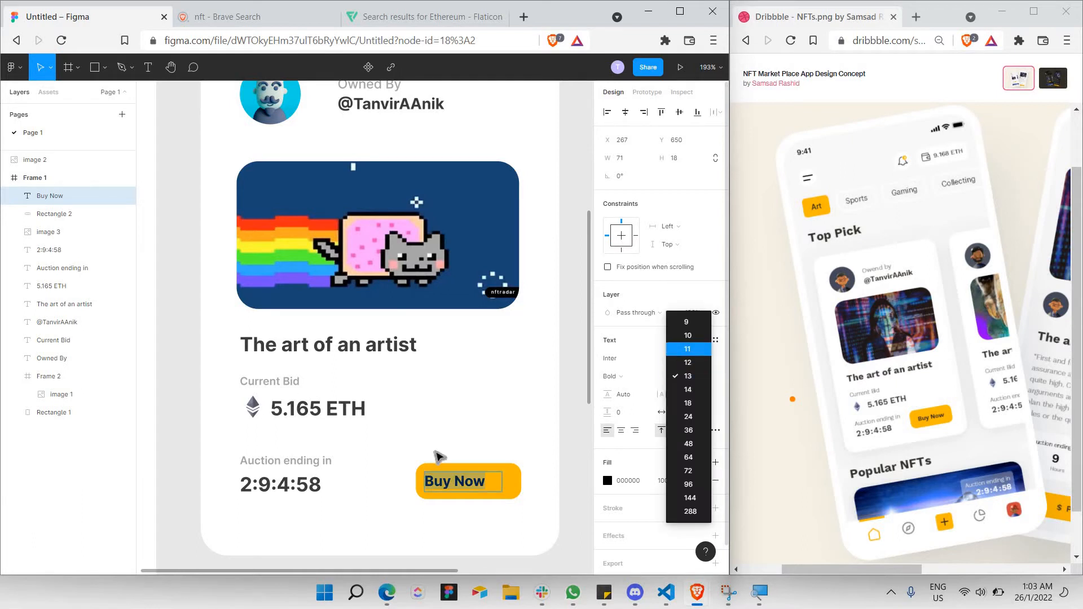
pyautogui.press('Return')
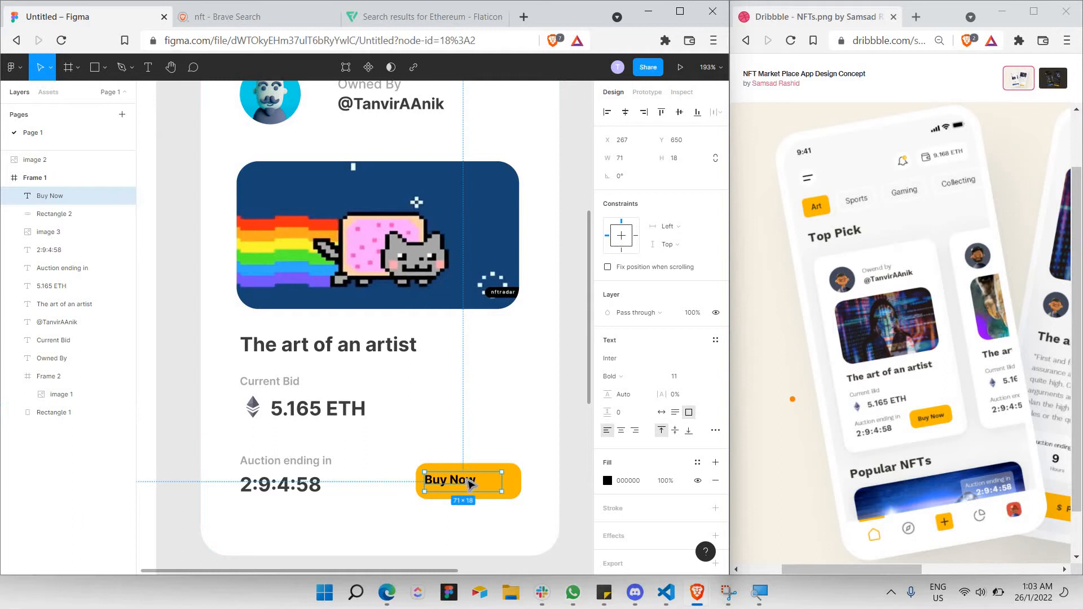
# Centre-align the Buy Now text and snap it to the button's middle.
pyautogui.doubleClick(469, 484)
pyautogui.click(621, 431)
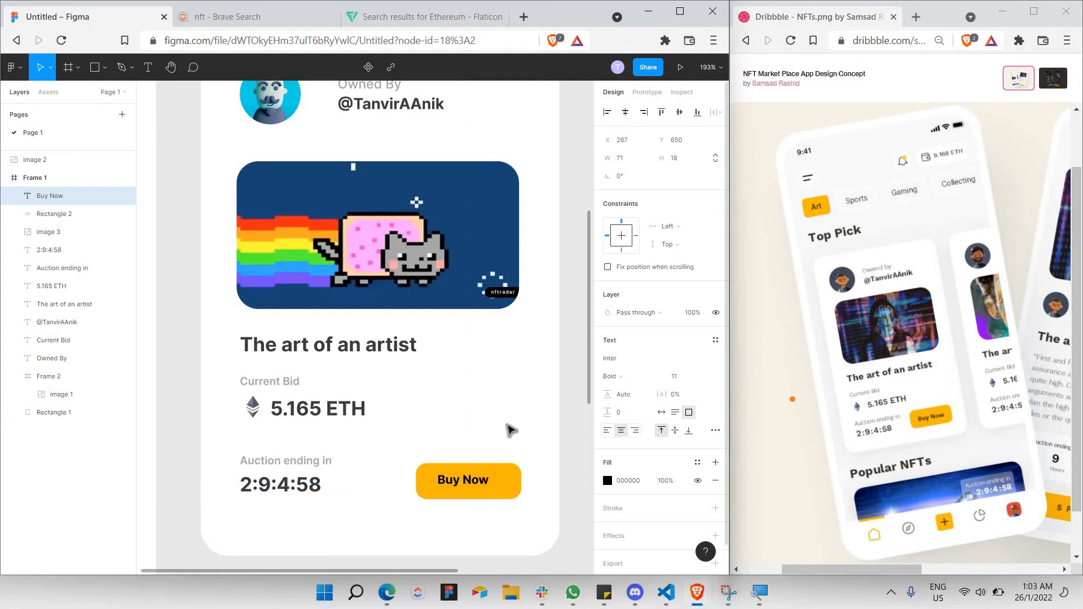
pyautogui.press('Escape')
pyautogui.moveTo(482, 489); pyautogui.dragTo(477, 484)
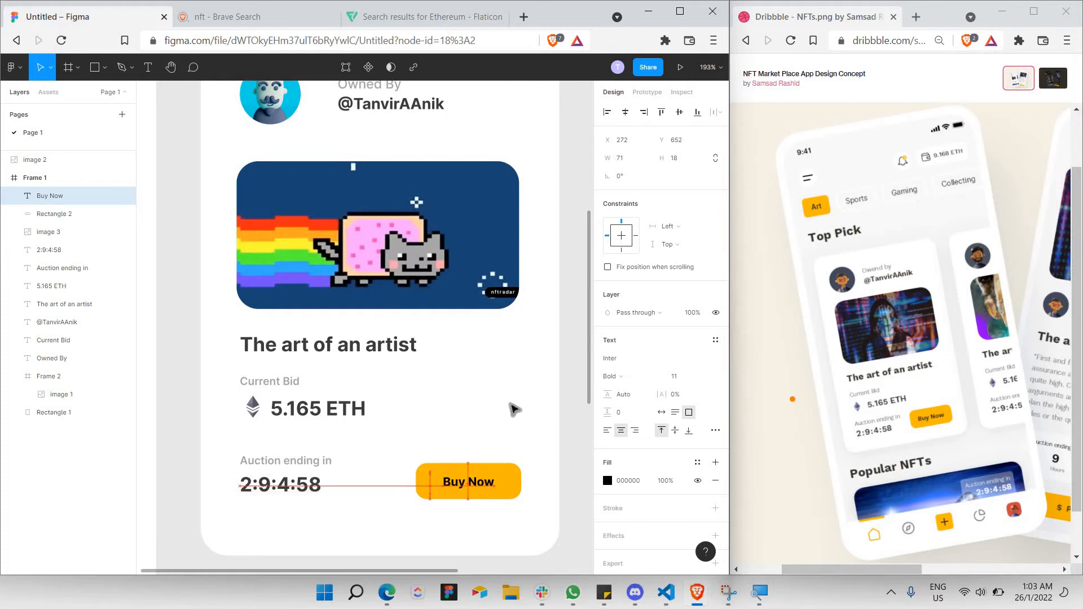
pyautogui.click(489, 451)
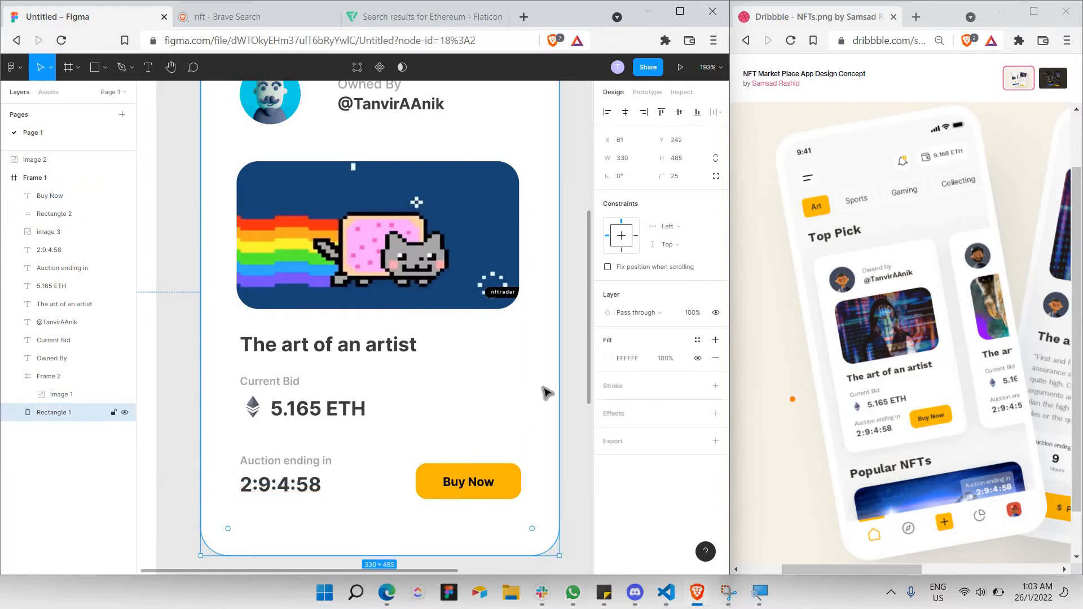
# Marquee-select the card's layers, undoing an accidental wrap into a frame.
pyautogui.scroll(-2, 546, 390)
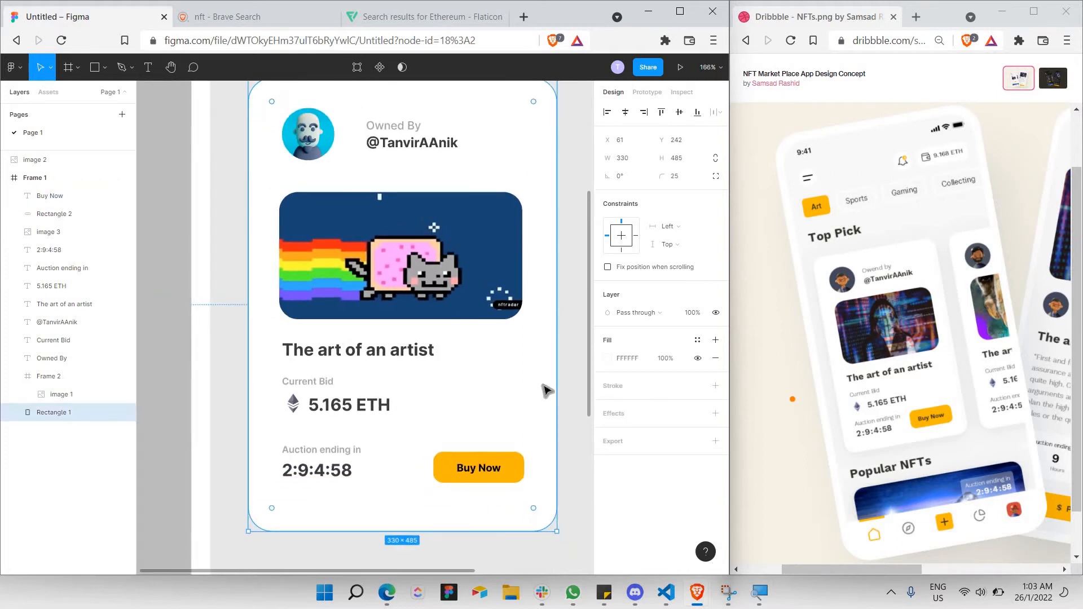
pyautogui.scroll(-5, 546, 390)
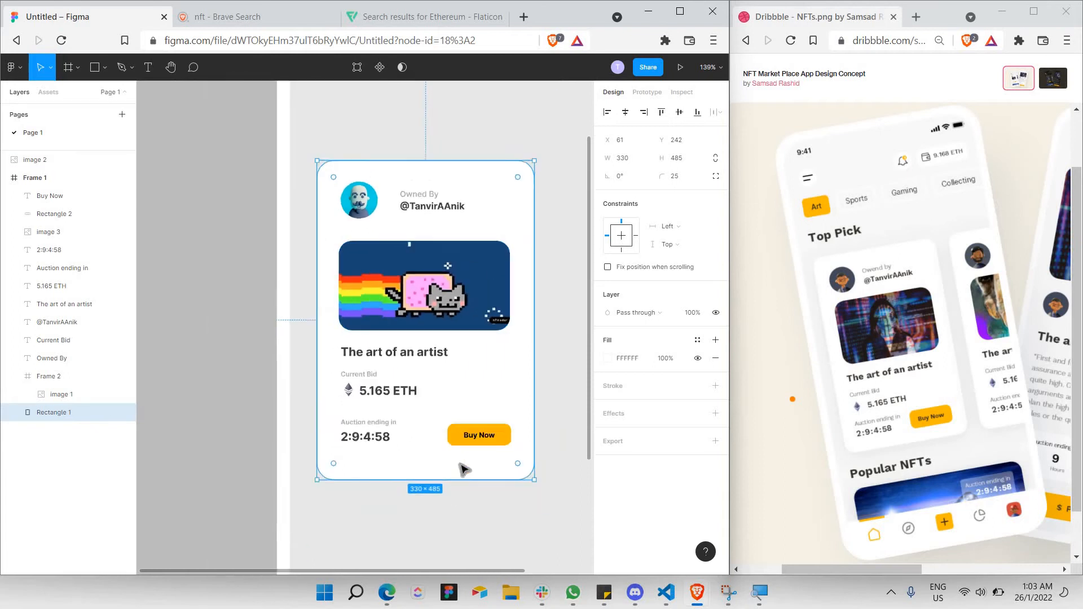
pyautogui.click(531, 284)
pyautogui.hscroll(3, 366, 261)
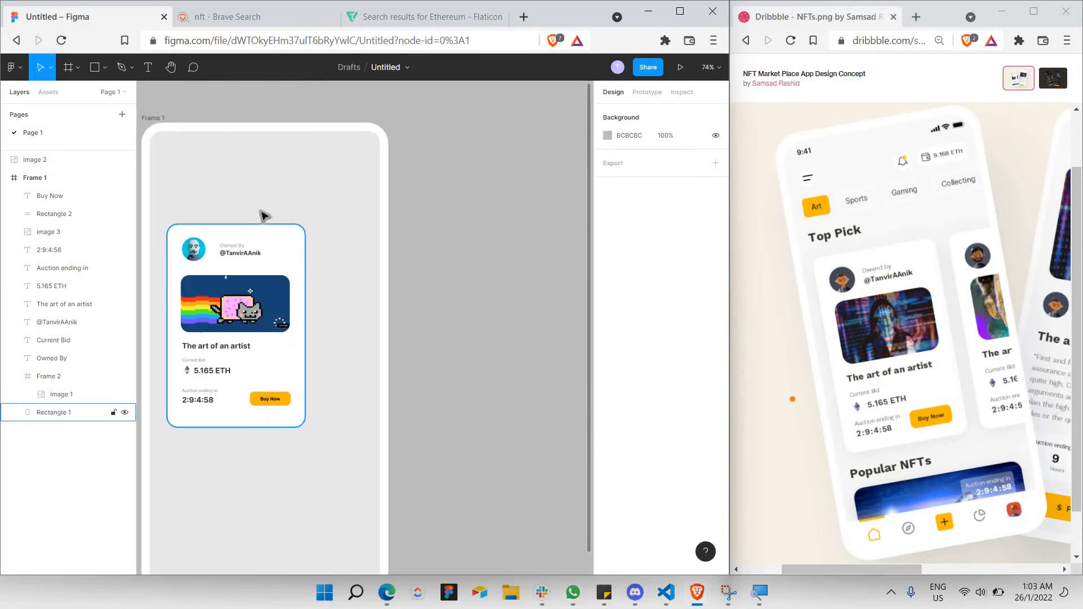
pyautogui.hscroll(-1, 257, 209)
pyautogui.moveTo(219, 215); pyautogui.dragTo(346, 353)
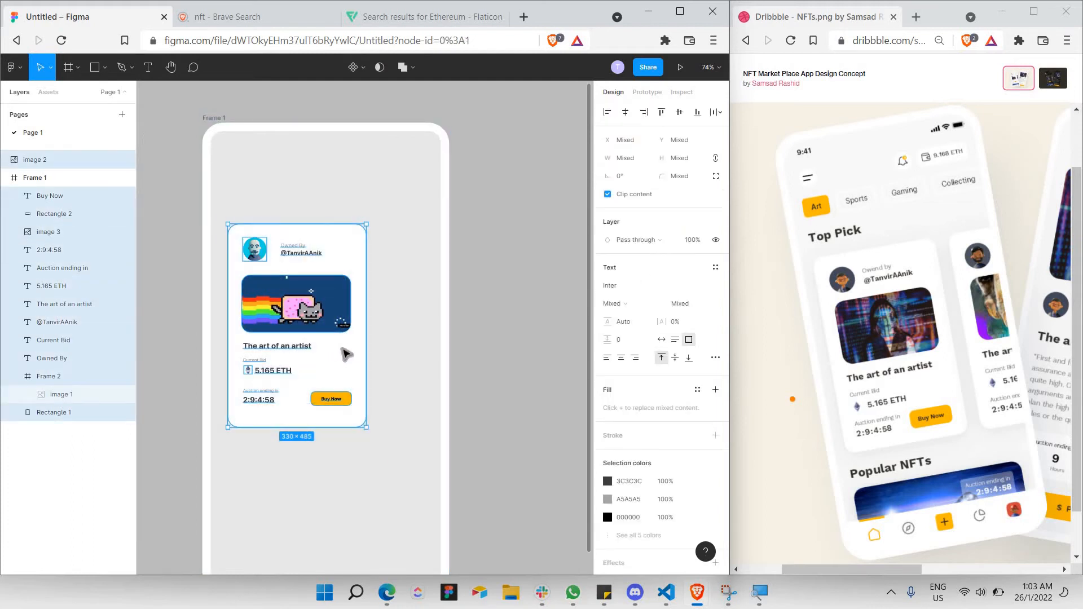
pyautogui.rightClick(344, 353)
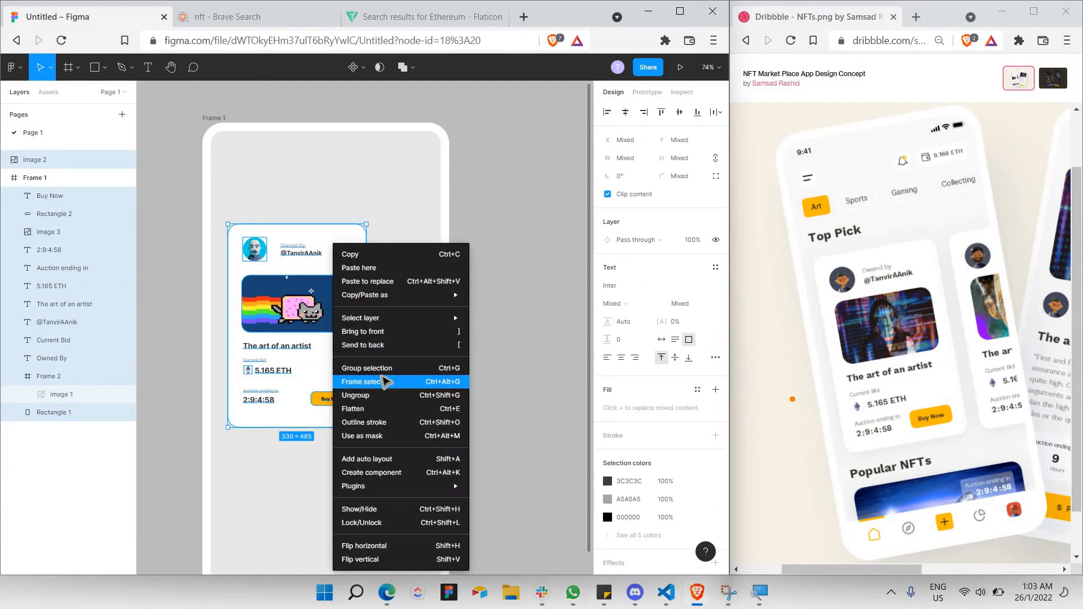
pyautogui.click(383, 380)
pyautogui.hotkey('ctrl', 'z')
# Reselect all the card's layers and group them with Ctrl+G into Group 1.
pyautogui.moveTo(401, 213); pyautogui.dragTo(225, 456)
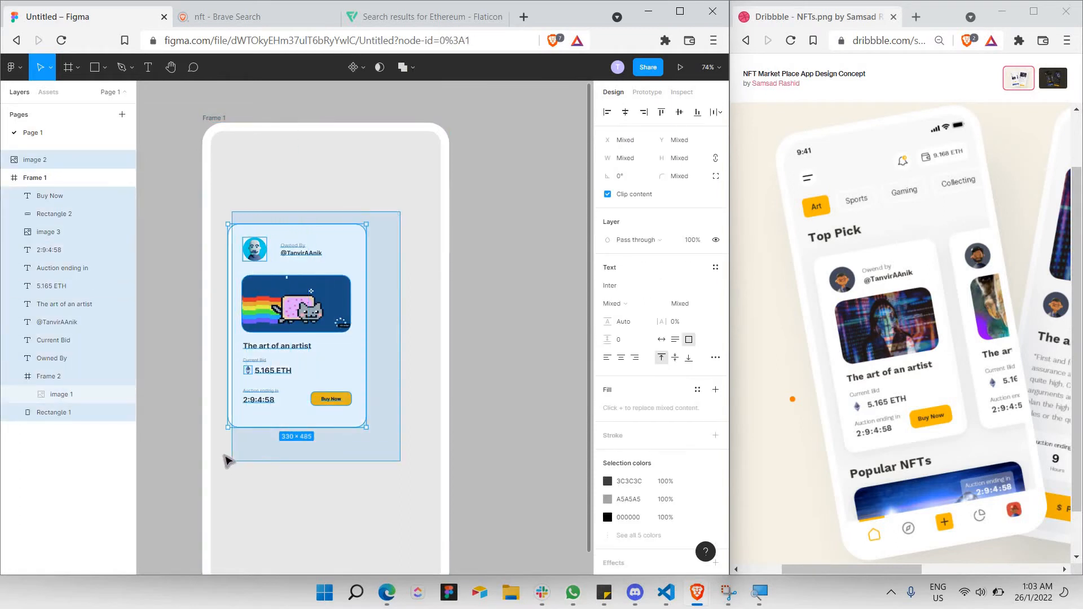
pyautogui.rightClick(348, 356)
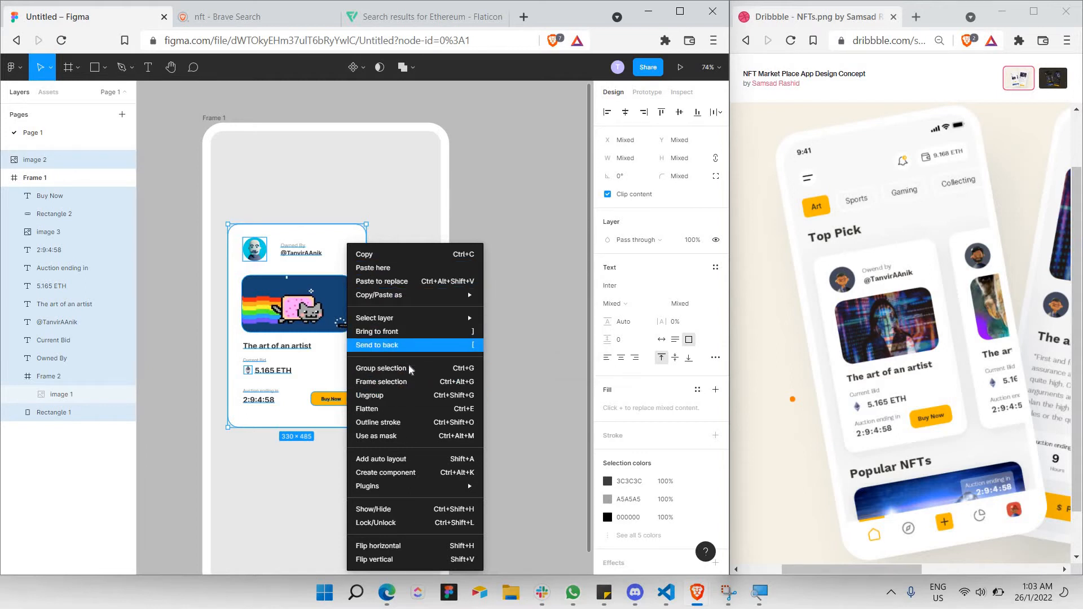
pyautogui.hotkey('ctrl', 'g')
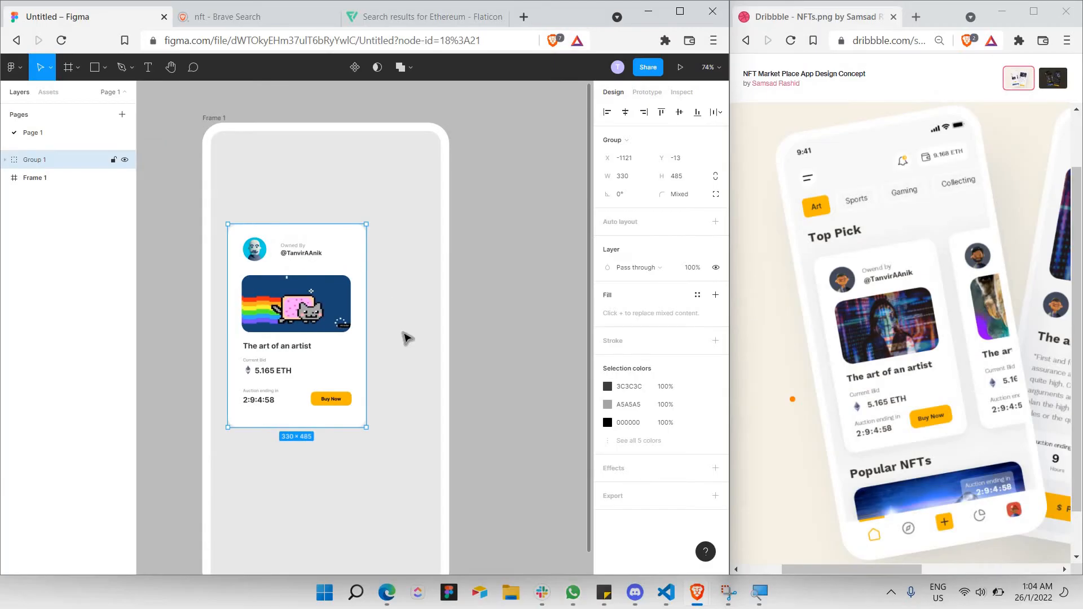
pyautogui.click(365, 474)
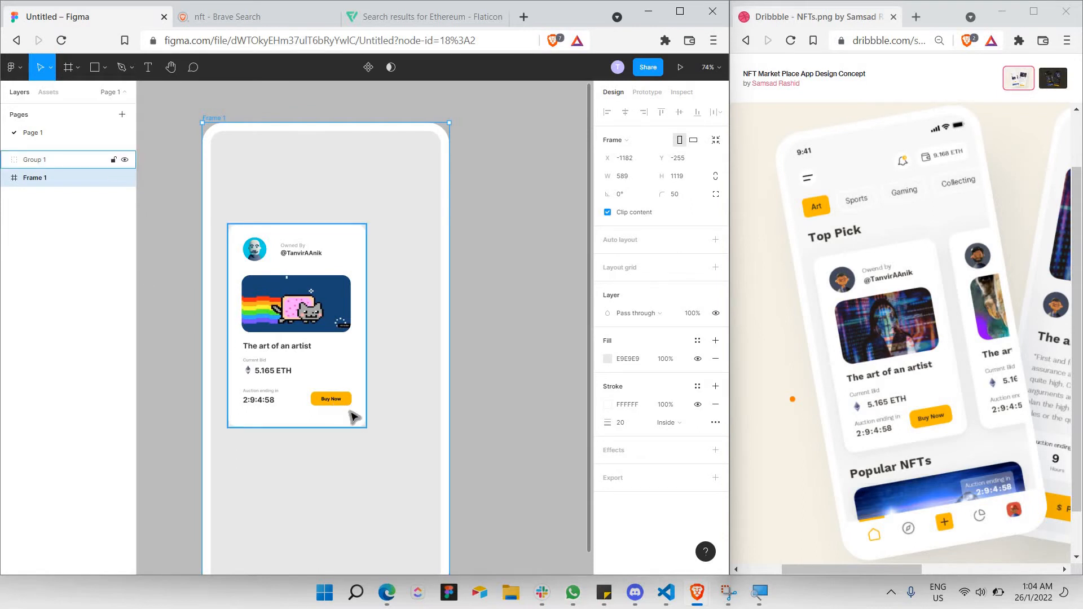
# Enlarge the yellow button slightly and set the Buy Now label to size 14.
pyautogui.scroll(5, 339, 409)
pyautogui.doubleClick(338, 384)
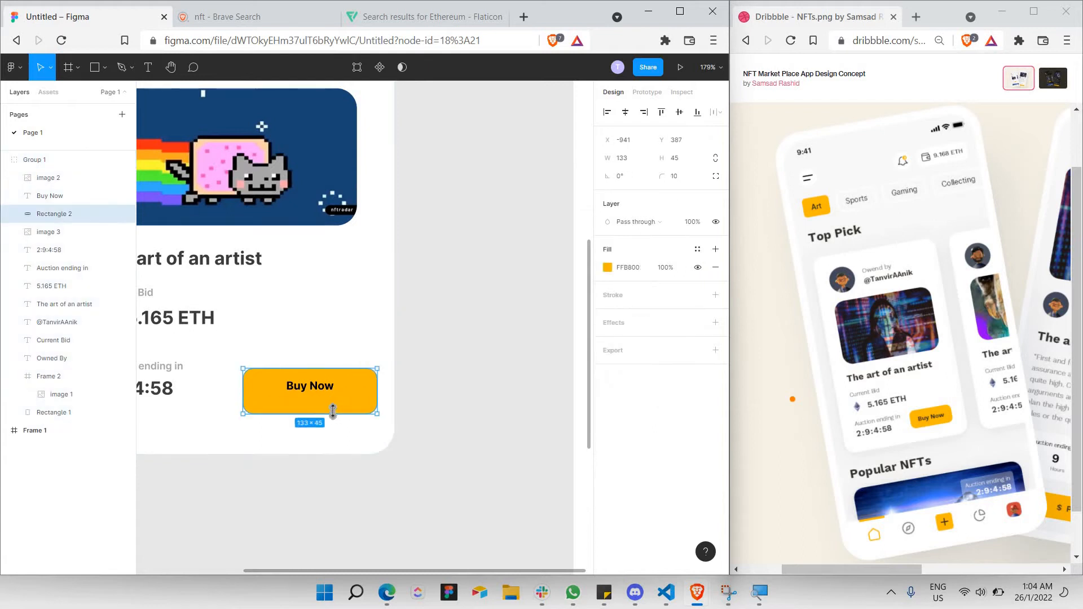
pyautogui.moveTo(336, 405); pyautogui.dragTo(339, 408)
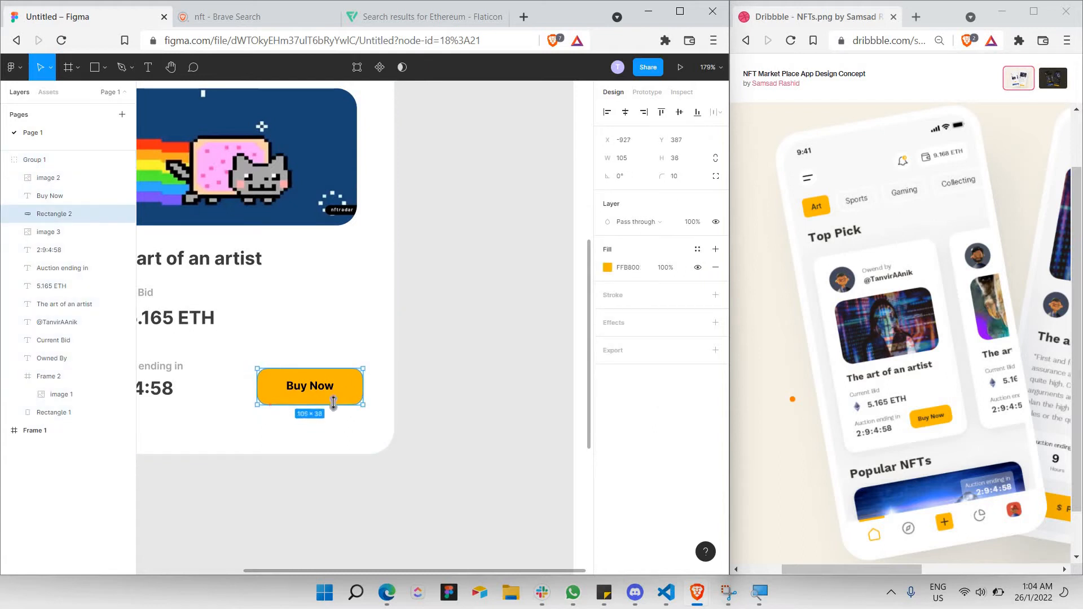
pyautogui.click(305, 387)
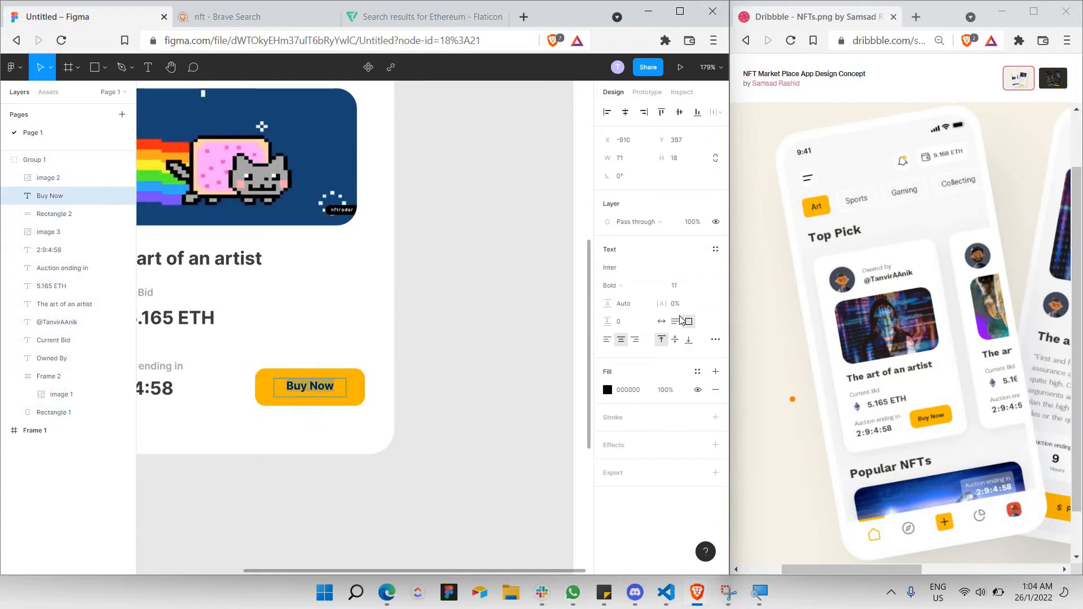
pyautogui.click(705, 285)
pyautogui.click(701, 330)
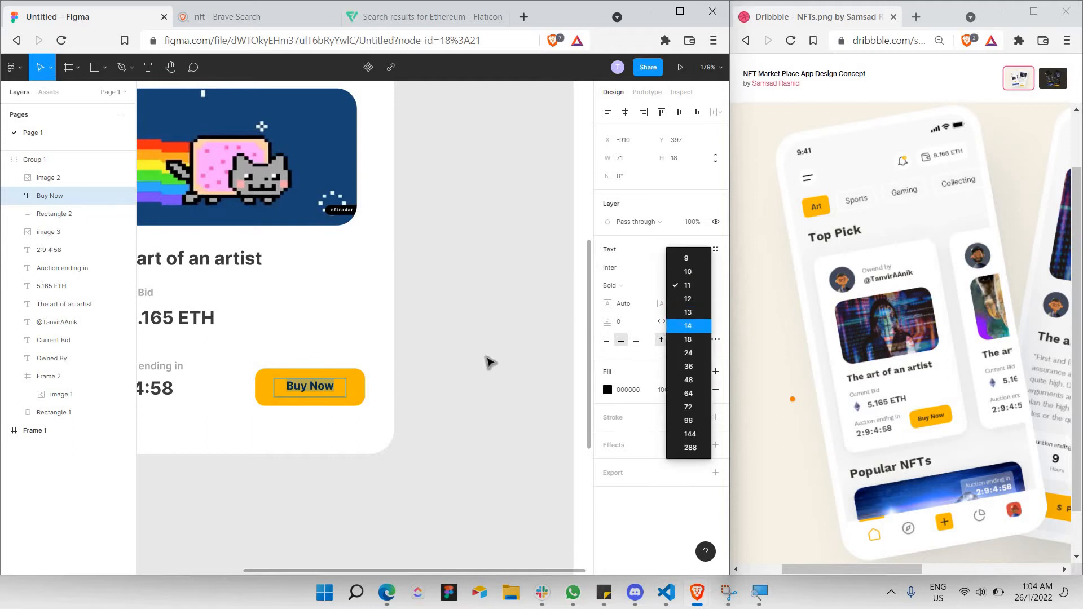
# Copy Group 1 and place the pasted duplicate card to the right of the original.
pyautogui.click(485, 360)
pyautogui.hotkey('shift', '0')
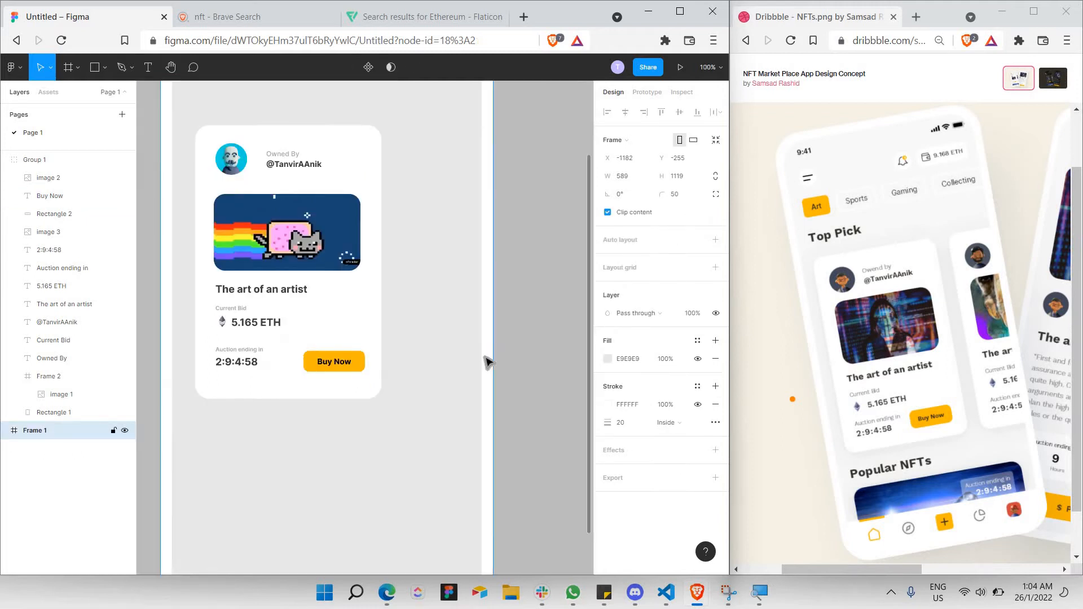
pyautogui.scroll(1, 490, 357)
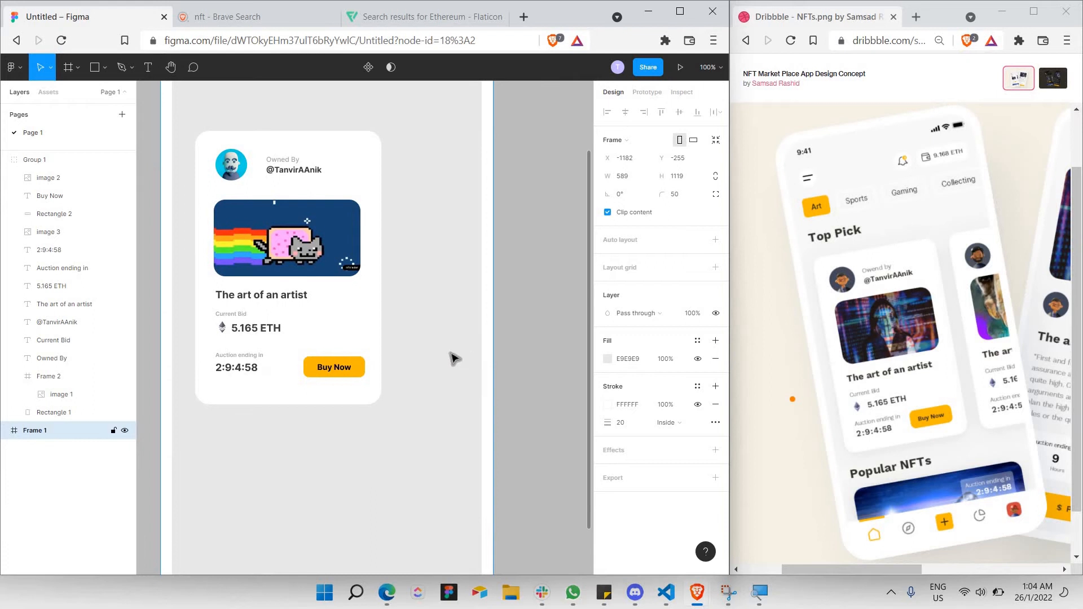
pyautogui.keyDown('ctrl'); pyautogui.scroll(-1, 437, 334); pyautogui.keyUp('ctrl')
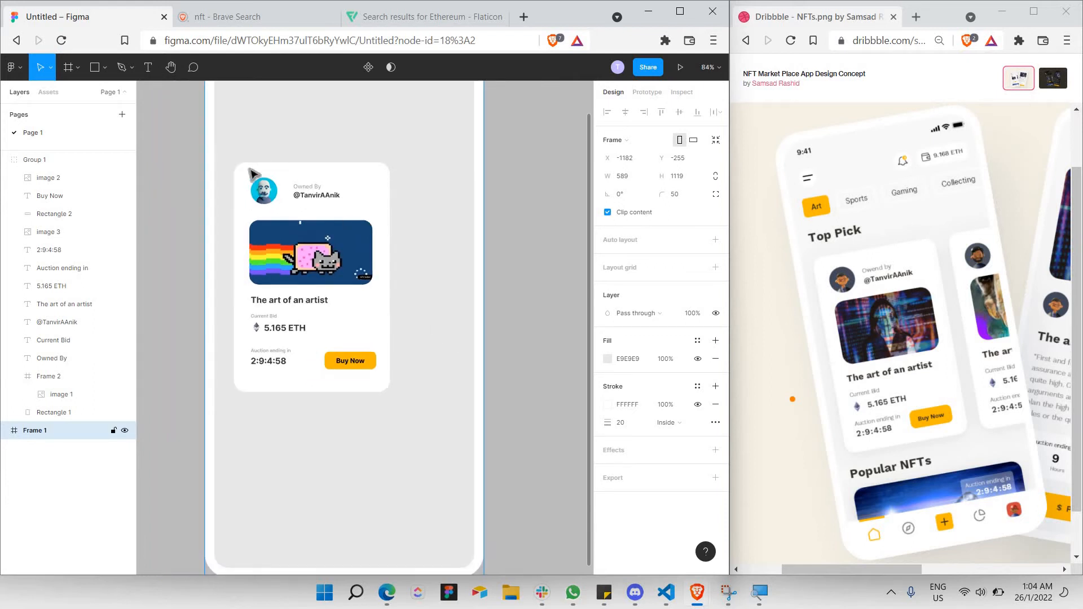
pyautogui.click(5, 160)
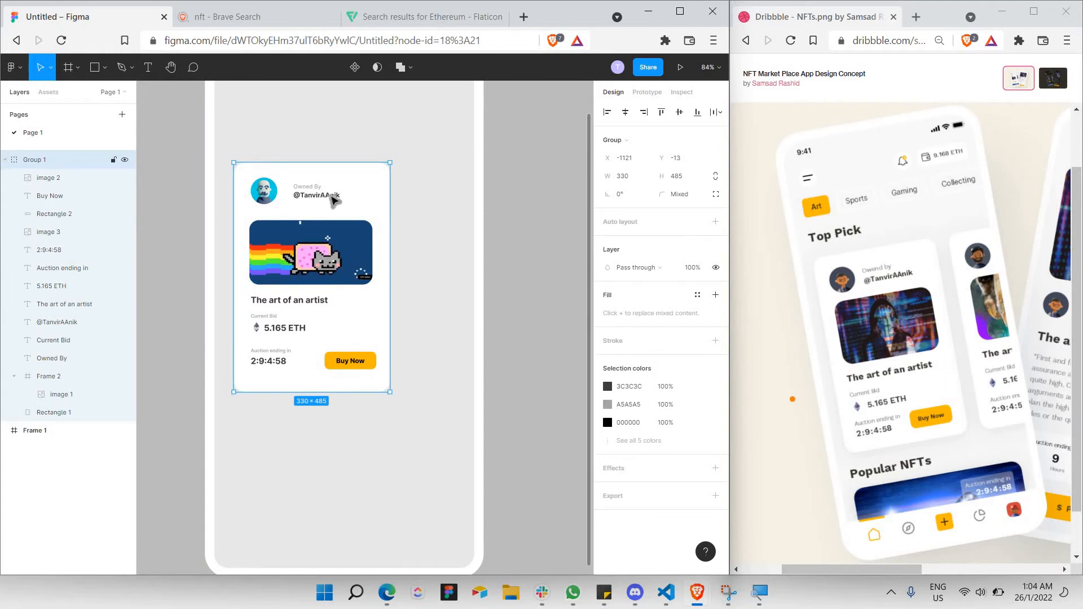
pyautogui.hotkey('alt', 'l')
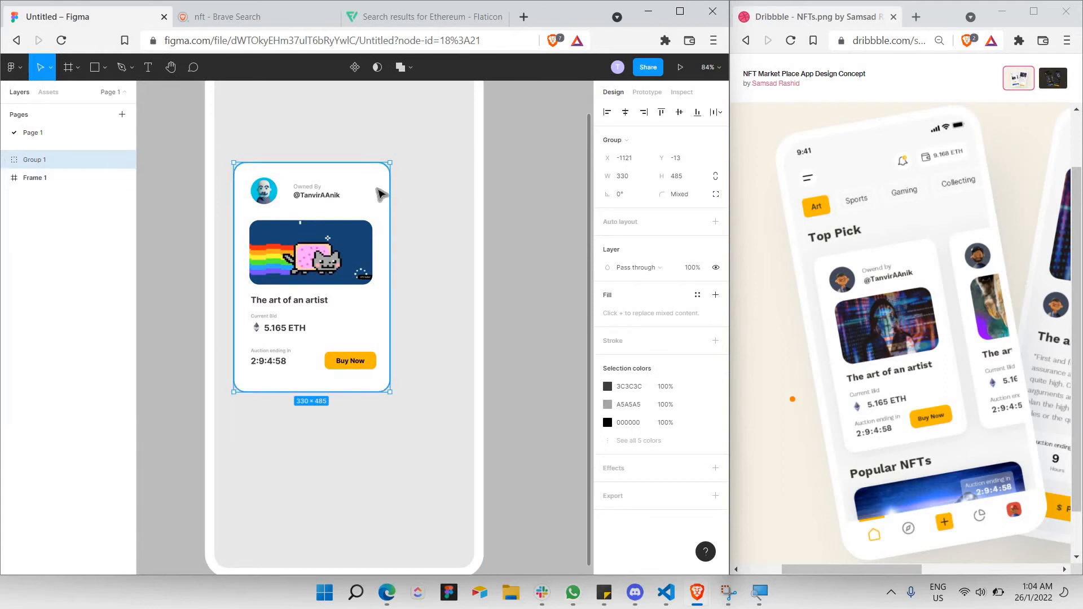
pyautogui.hotkey('ctrl', 'v')
pyautogui.moveTo(392, 194); pyautogui.dragTo(552, 213)
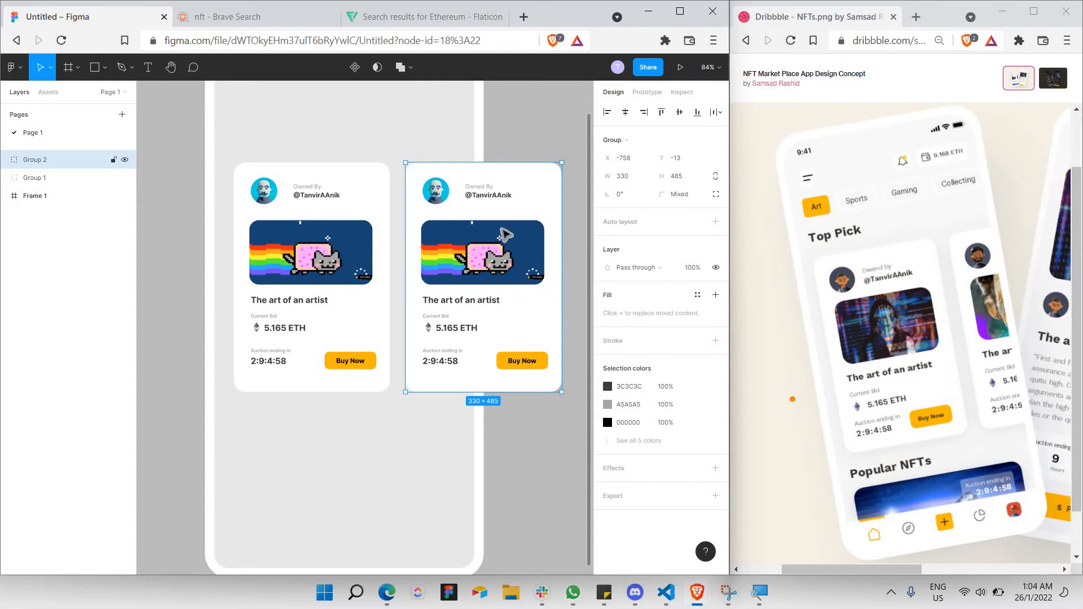
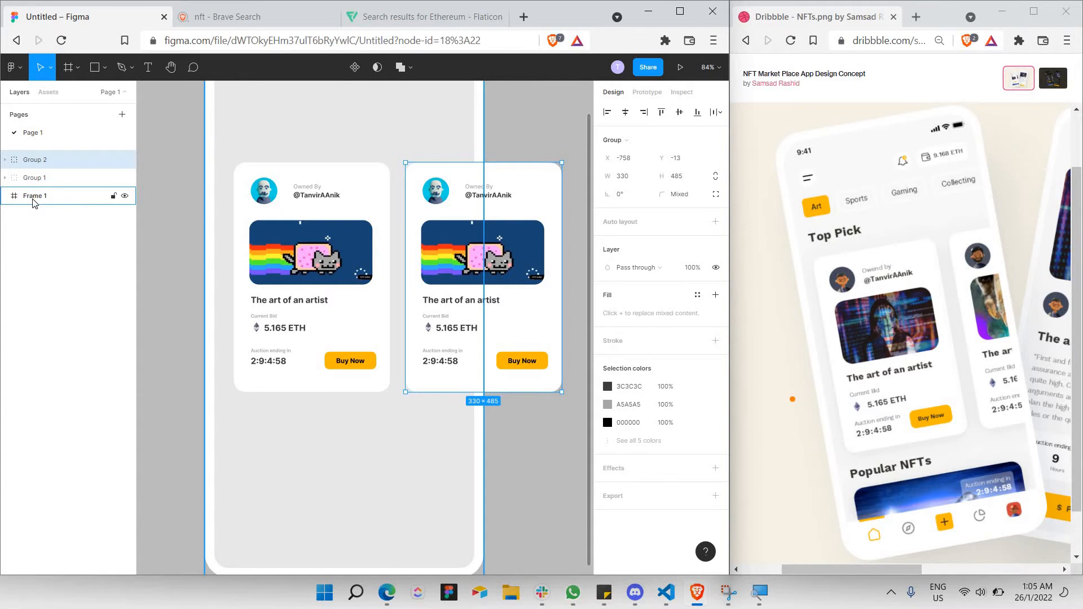
# Move Frame 1 to the top of the layer list and nest Group 1 and Group 2 inside it.
pyautogui.moveTo(32, 202); pyautogui.dragTo(30, 157)
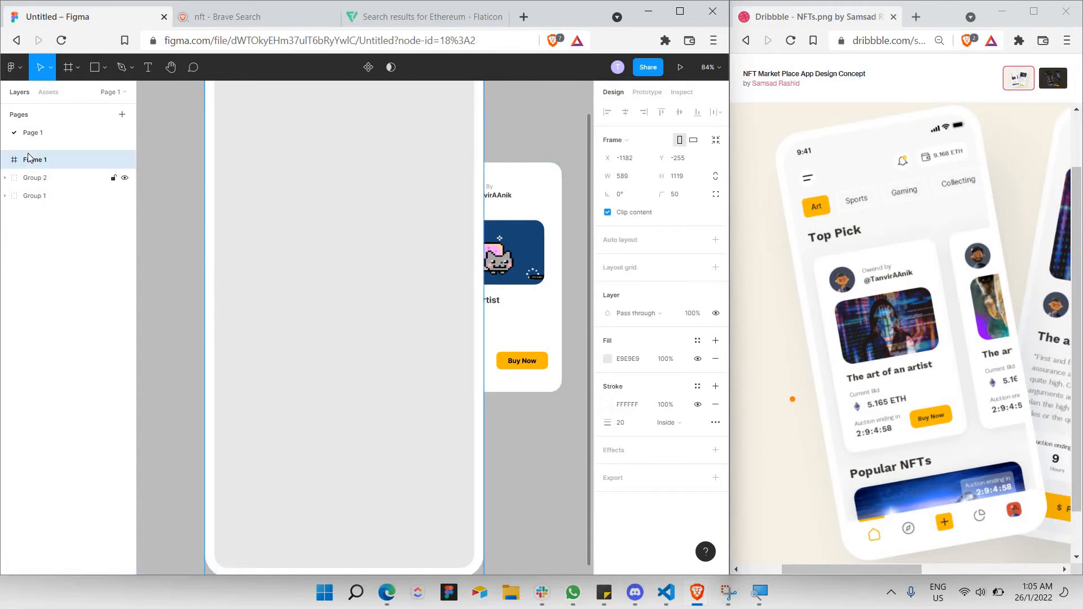
pyautogui.keyDown('shift'); pyautogui.click(45, 183); pyautogui.keyUp('shift')
pyautogui.keyDown('shift'); pyautogui.click(47, 195); pyautogui.keyUp('shift')
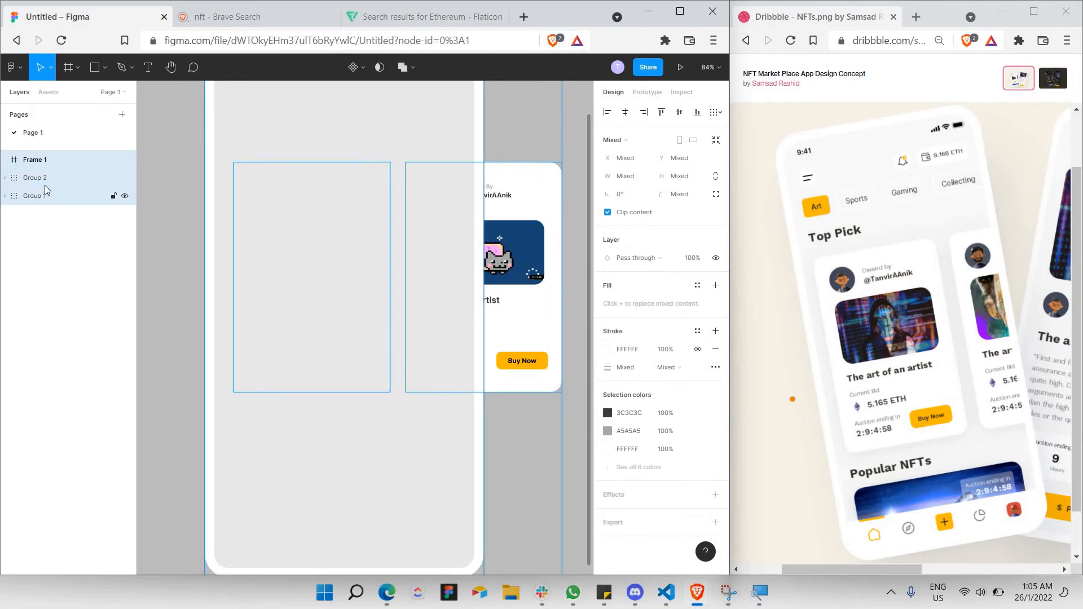
pyautogui.moveTo(45, 189); pyautogui.dragTo(45, 161)
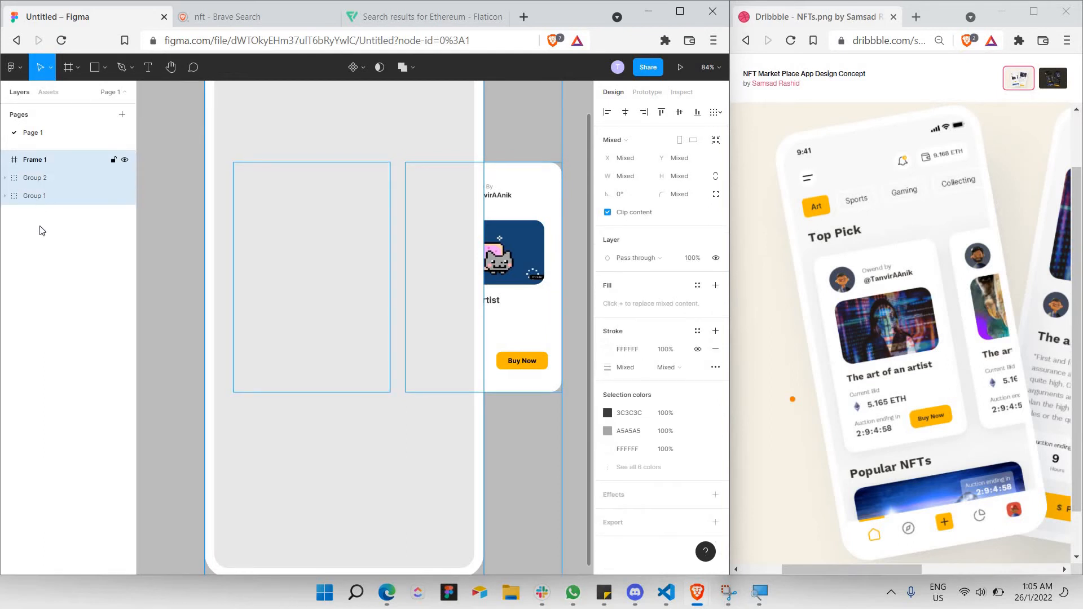
pyautogui.click(50, 195)
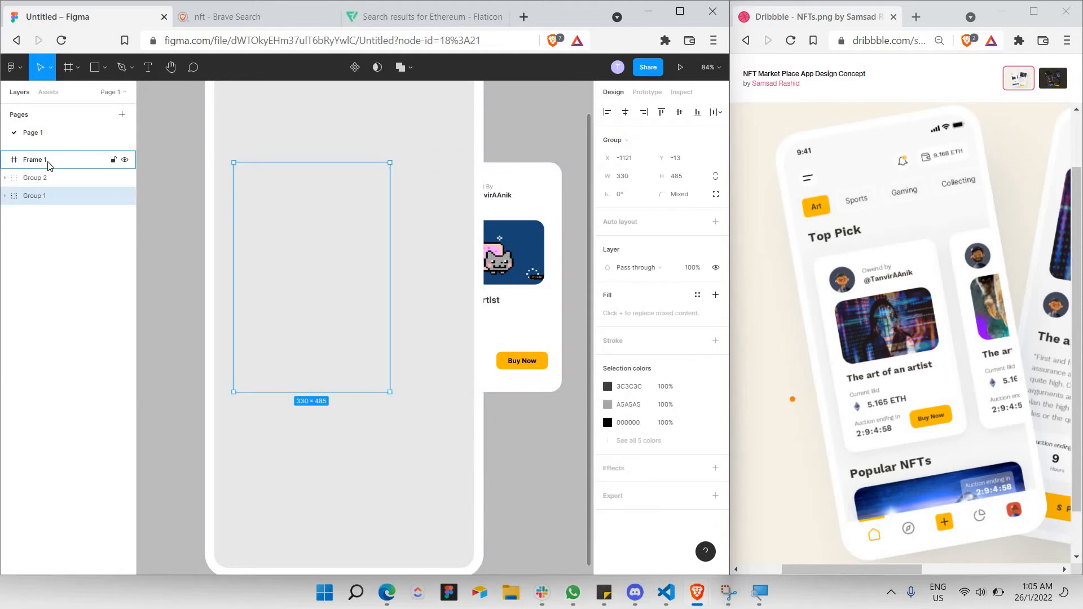
pyautogui.moveTo(49, 165); pyautogui.dragTo(48, 167)
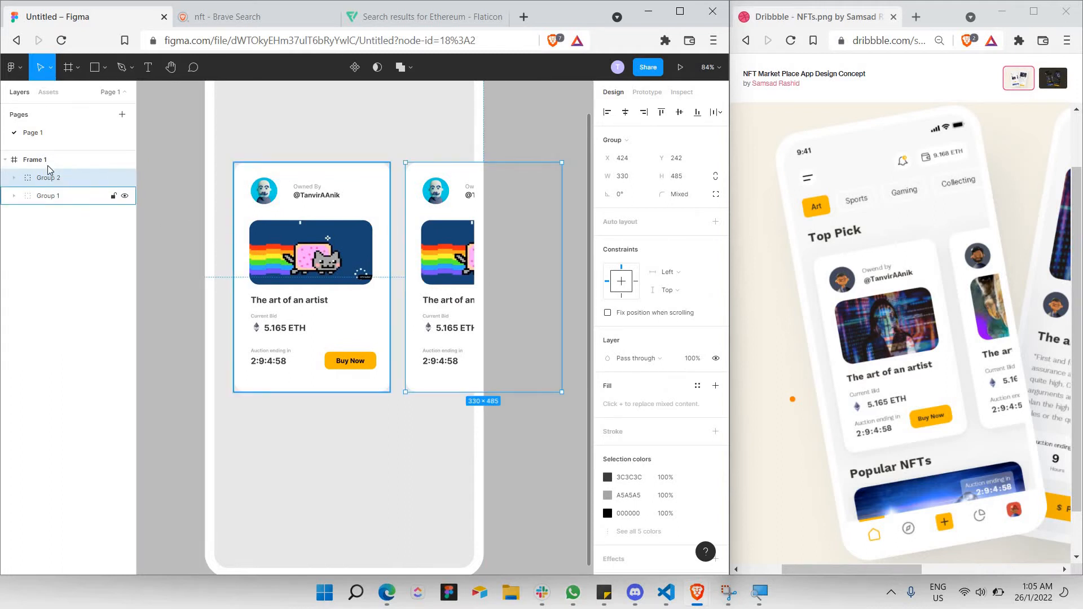
pyautogui.click(506, 153)
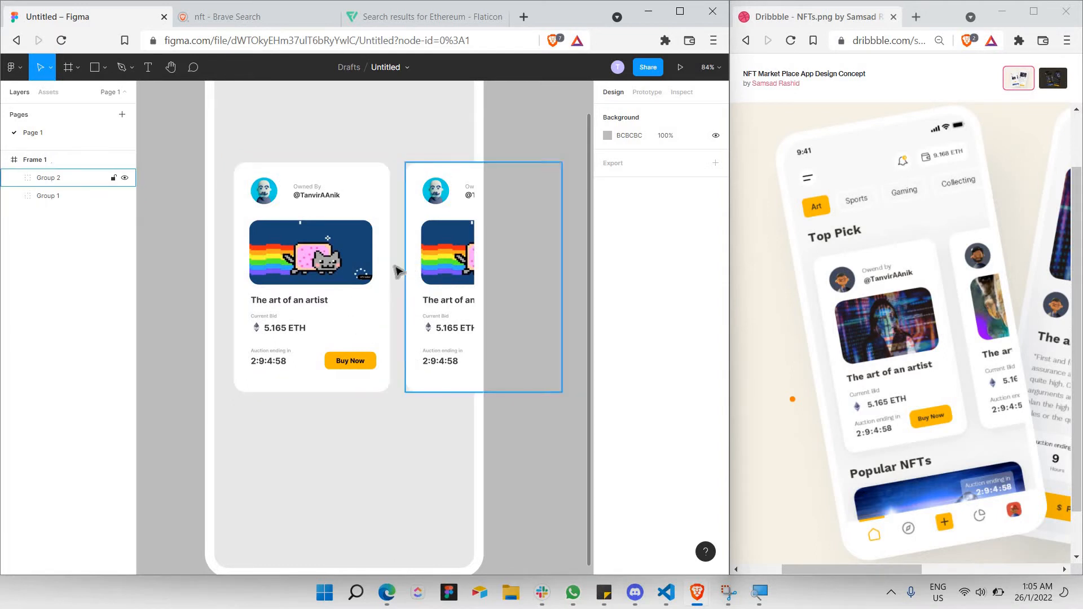
pyautogui.scroll(3, 385, 246)
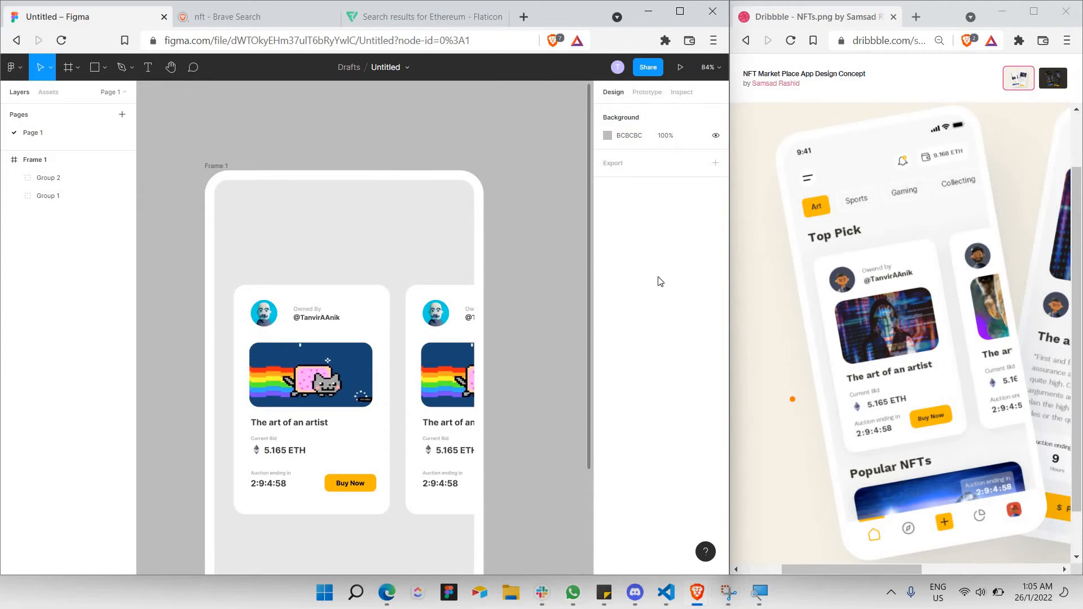
# Add a 'Top Pick' text box above the cards in Black weight, left-aligned, size 36.
pyautogui.click(148, 67)
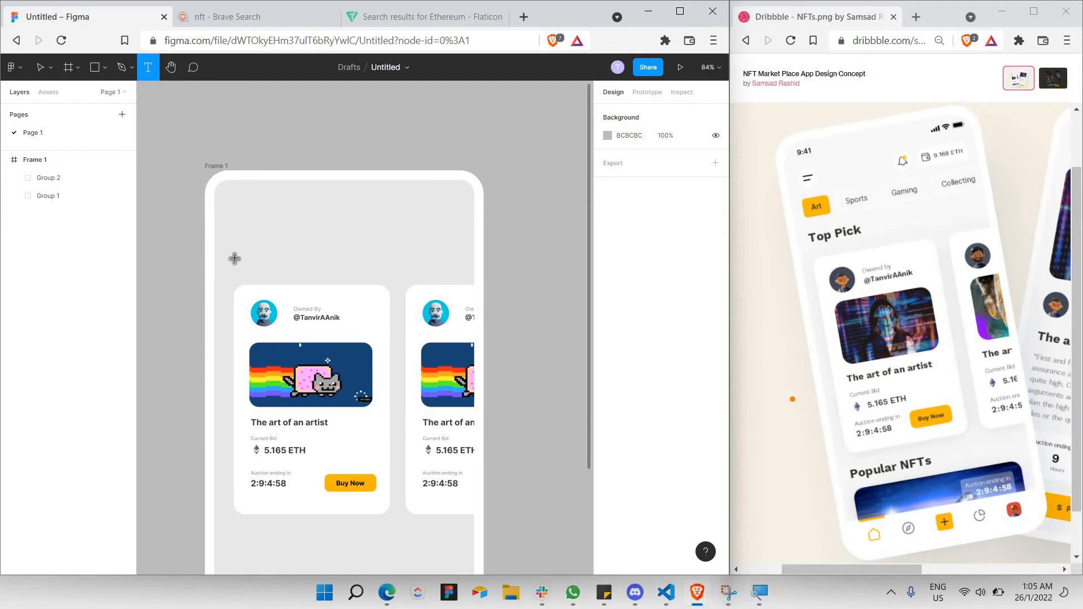
pyautogui.moveTo(234, 250); pyautogui.dragTo(367, 284)
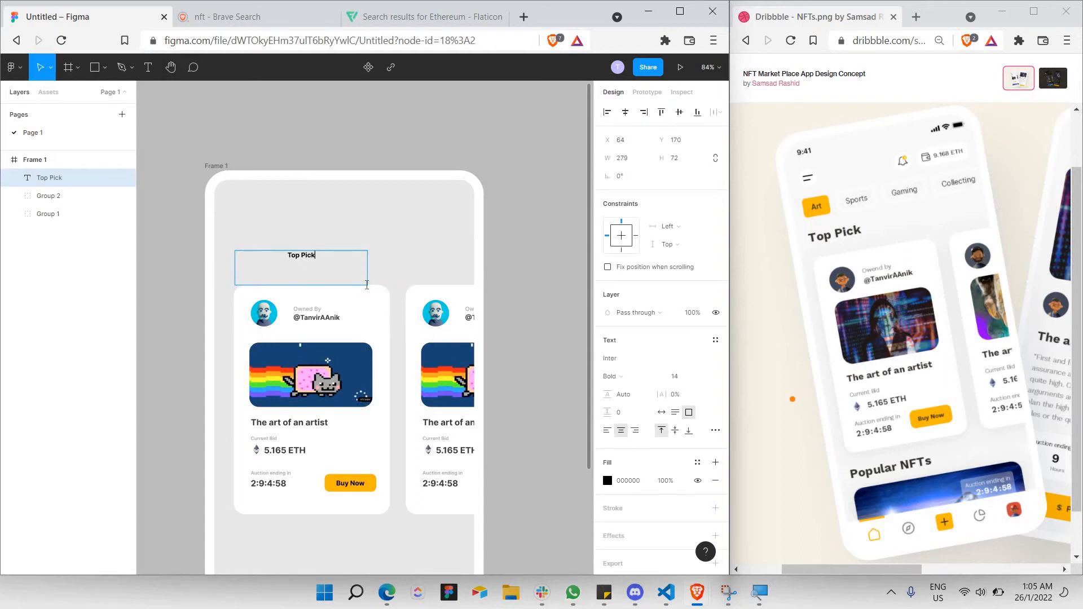
pyautogui.hotkey('ctrl', 'a')
pyautogui.click(612, 376)
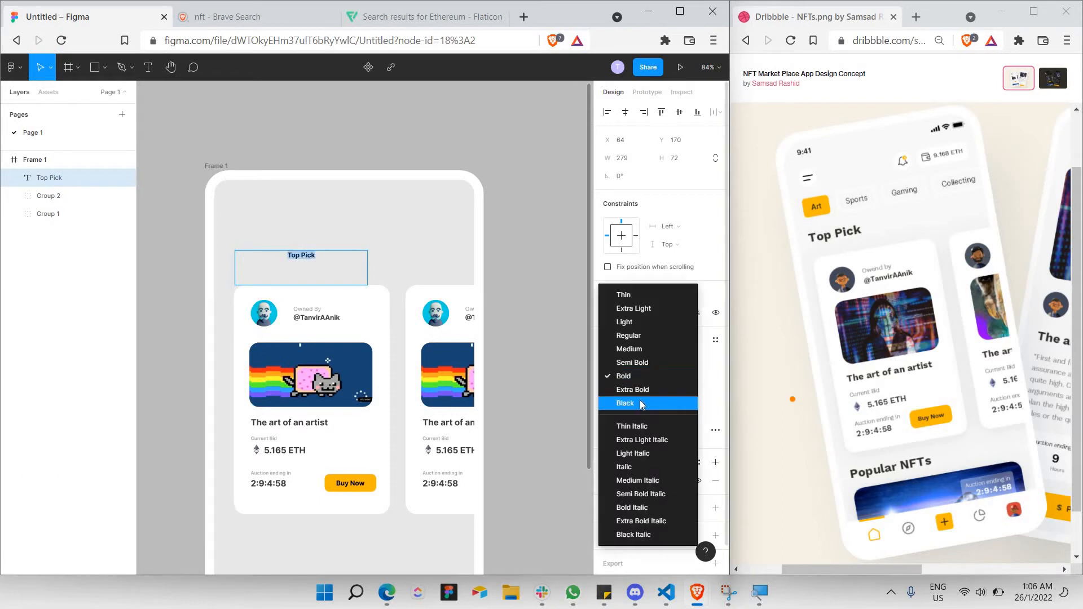
pyautogui.click(640, 403)
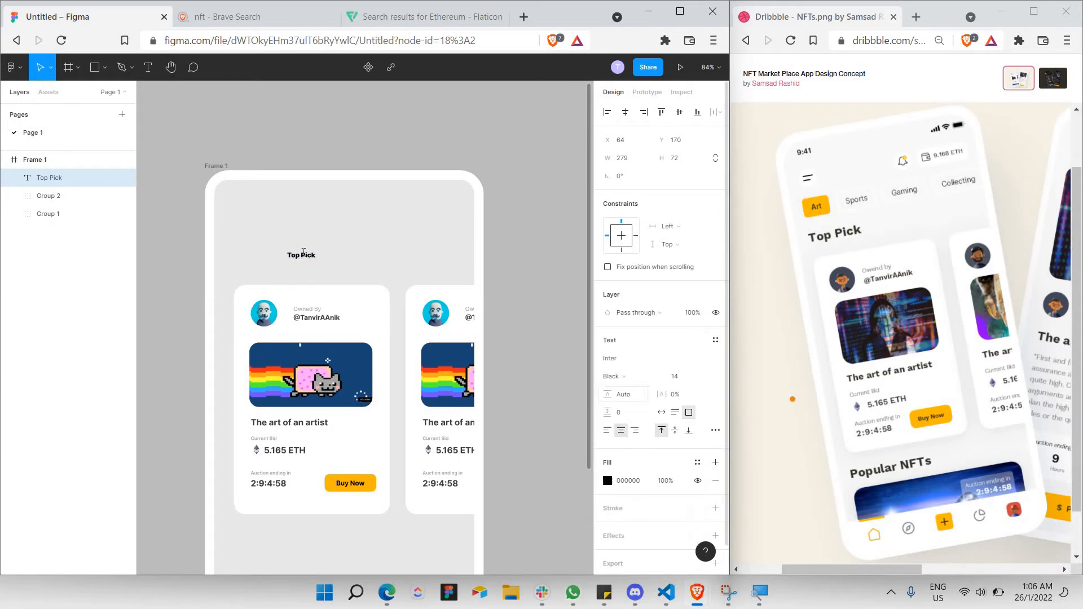
pyautogui.click(608, 432)
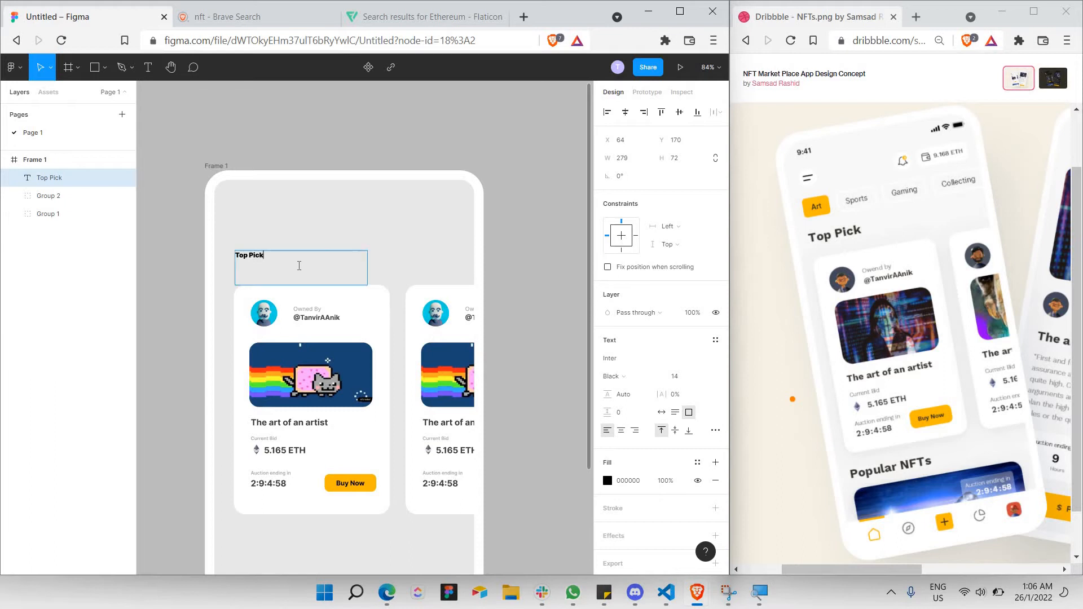
pyautogui.click(706, 382)
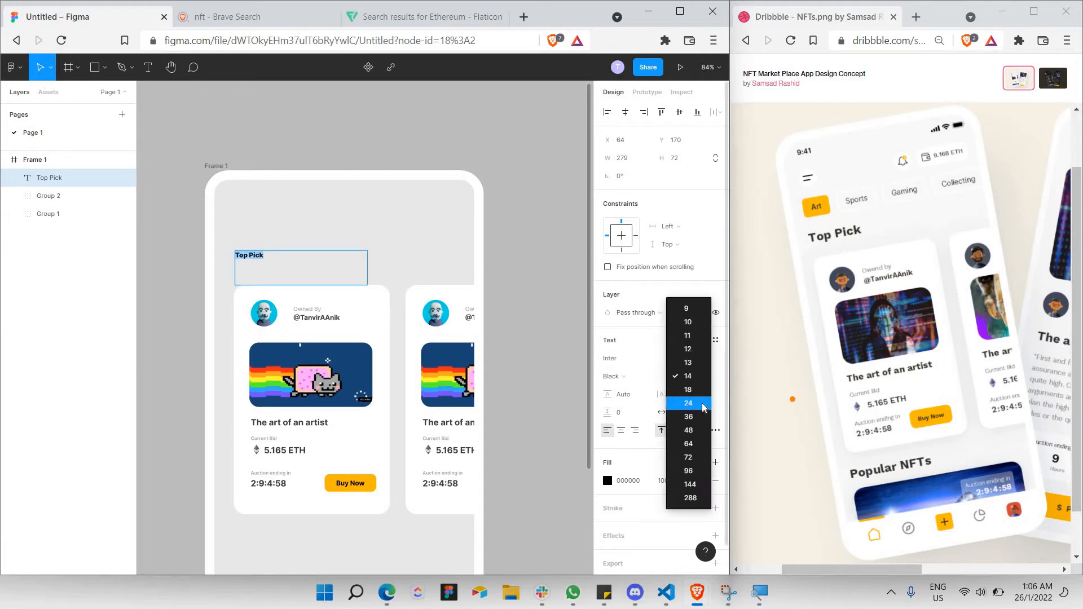
pyautogui.click(704, 404)
pyautogui.click(705, 377)
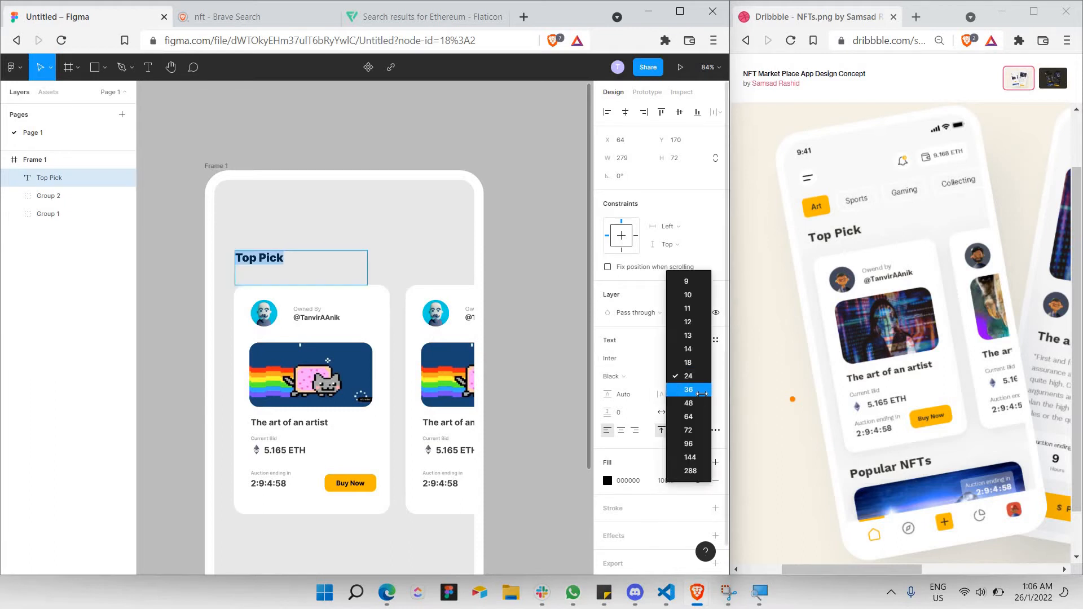
pyautogui.click(702, 392)
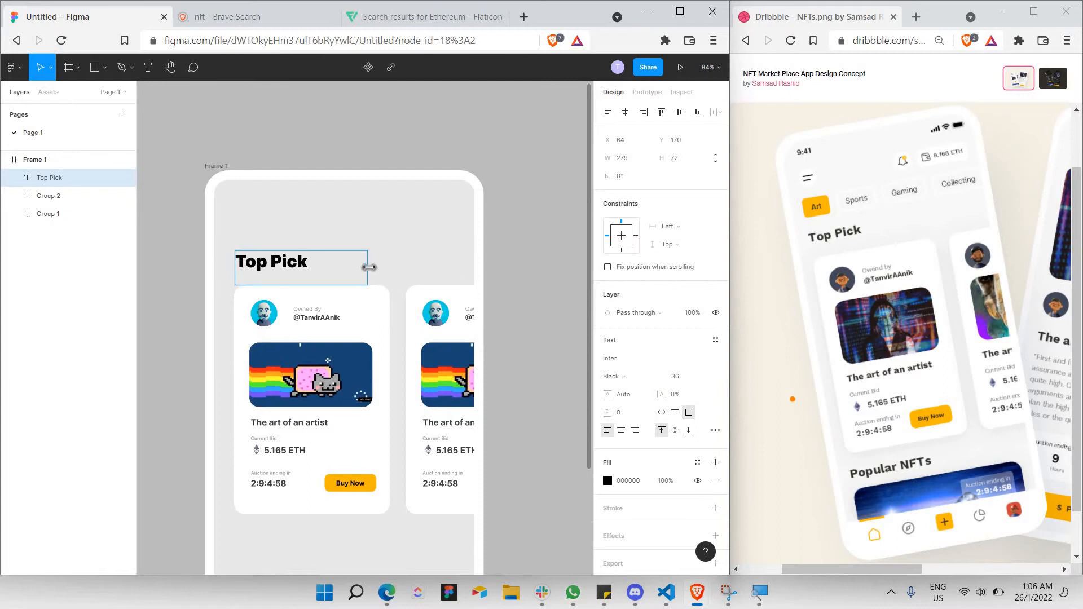
pyautogui.moveTo(366, 269); pyautogui.dragTo(309, 275)
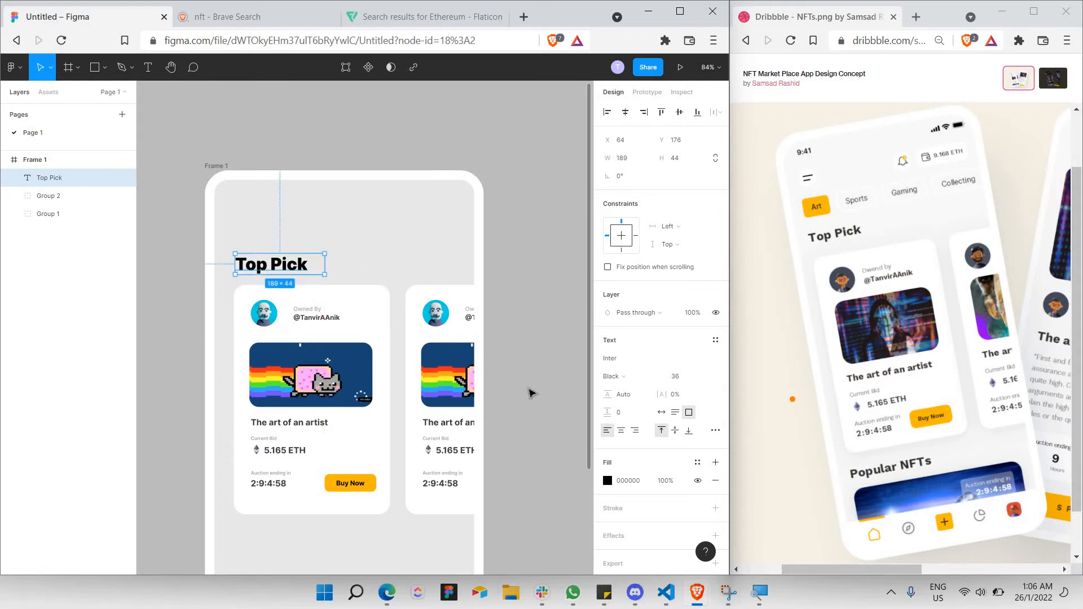
# Colour the Top Pick heading dark grey #434343.
pyautogui.press('Return')
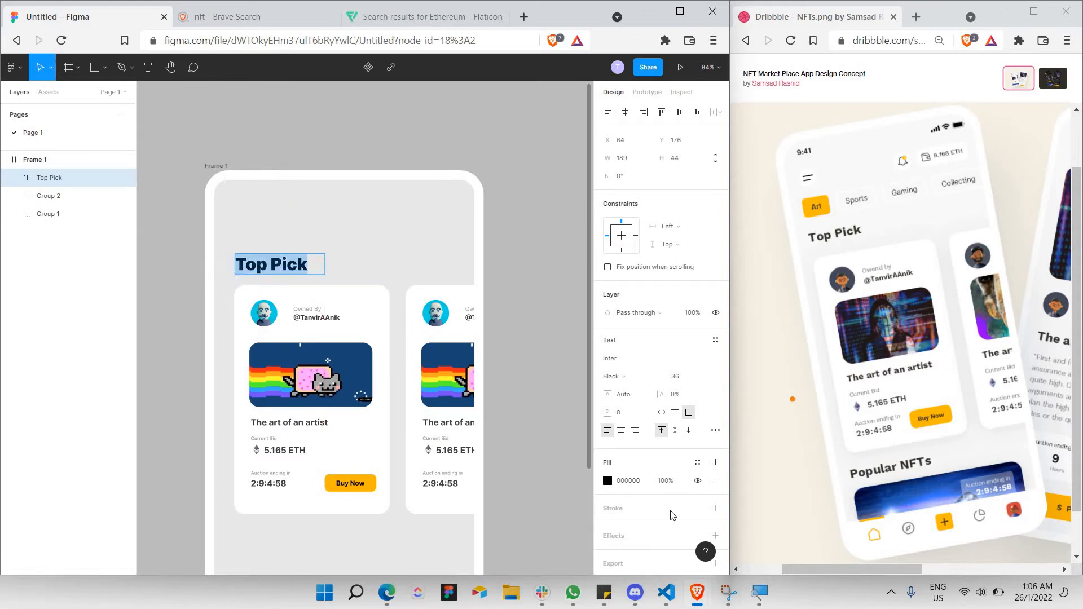
pyautogui.click(608, 480)
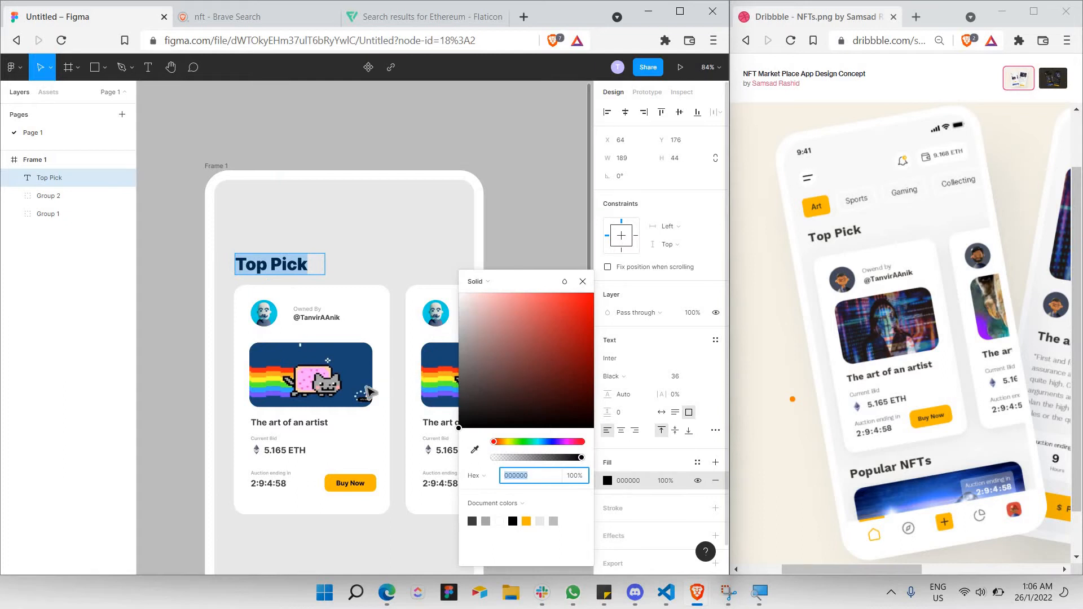
pyautogui.write('565656')
pyautogui.press('Return')
pyautogui.write('434343')
pyautogui.press('Return')
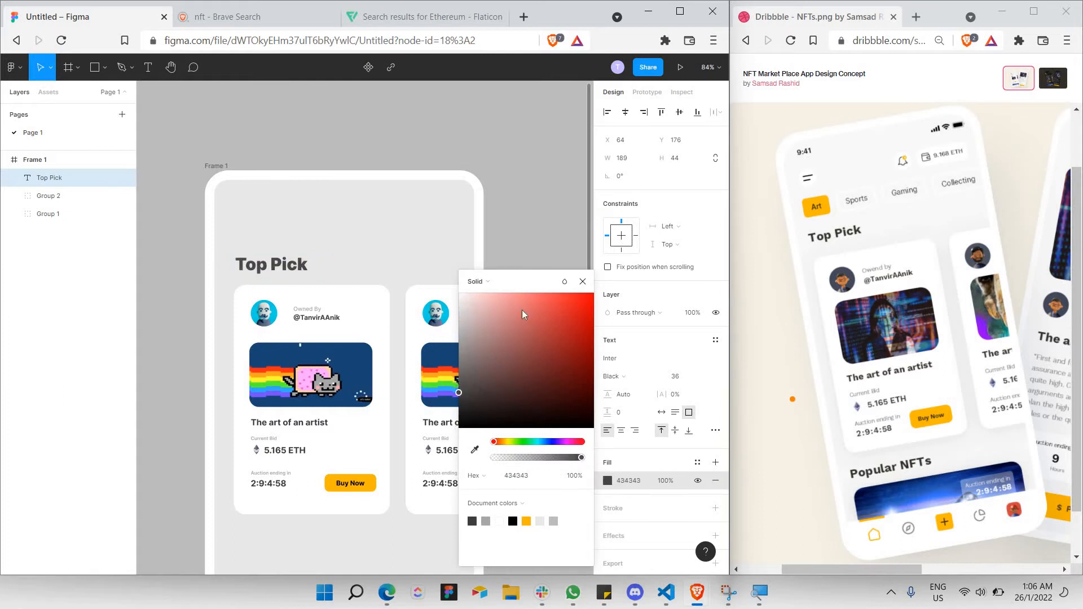
pyautogui.click(564, 204)
# Select the heading and both cards and nudge them down together.
pyautogui.click(487, 197)
pyautogui.scroll(-2, 487, 198)
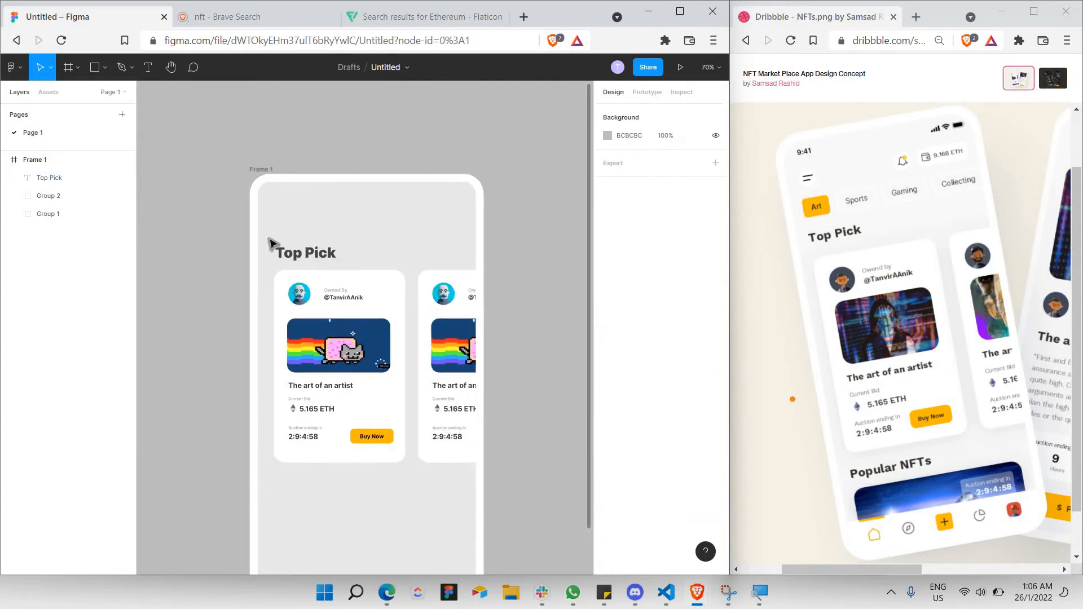
pyautogui.moveTo(268, 237); pyautogui.dragTo(547, 492)
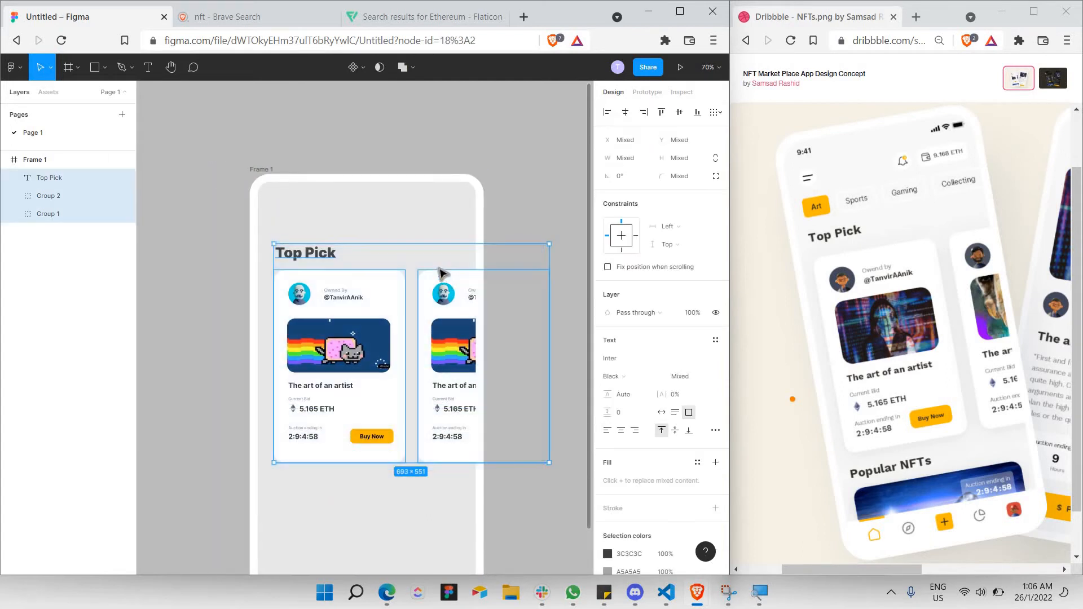
pyautogui.hotkey('shift', 'Down')
pyautogui.hotkey('shift', 'Down')
pyautogui.hotkey('shift', 'Down')
pyautogui.hotkey('shift', 'Down')
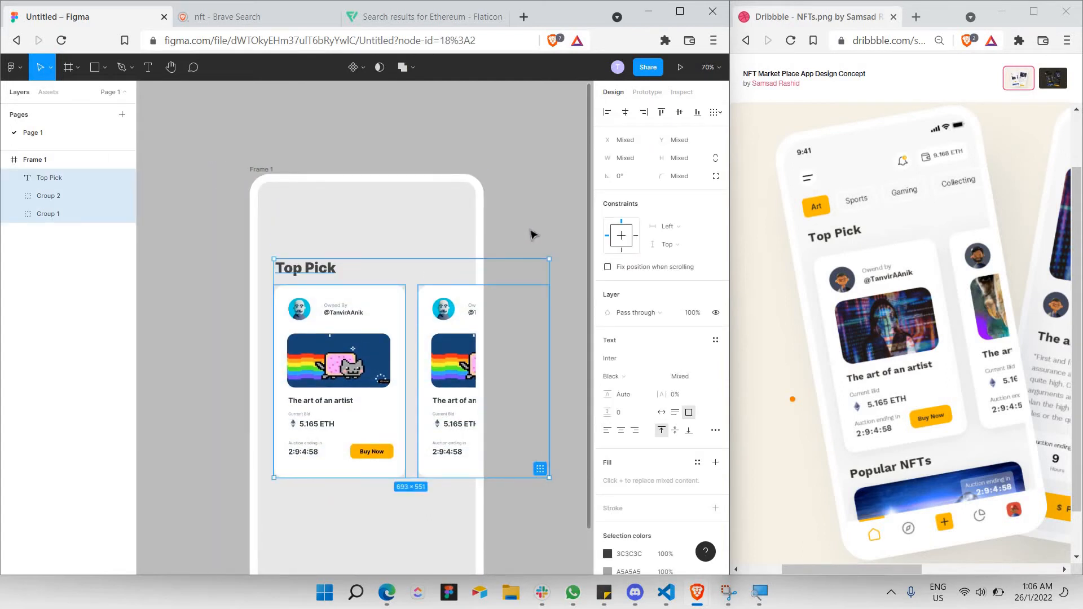
pyautogui.click(515, 222)
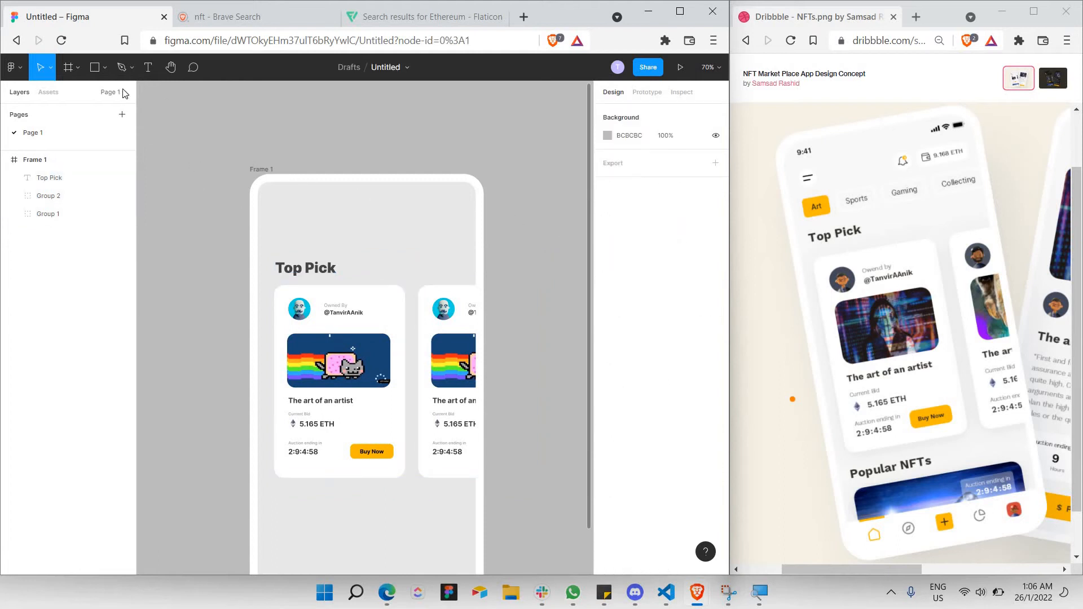
# Draw a small rectangle above the Top Pick heading and fill it with the orange document colour.
pyautogui.click(92, 68)
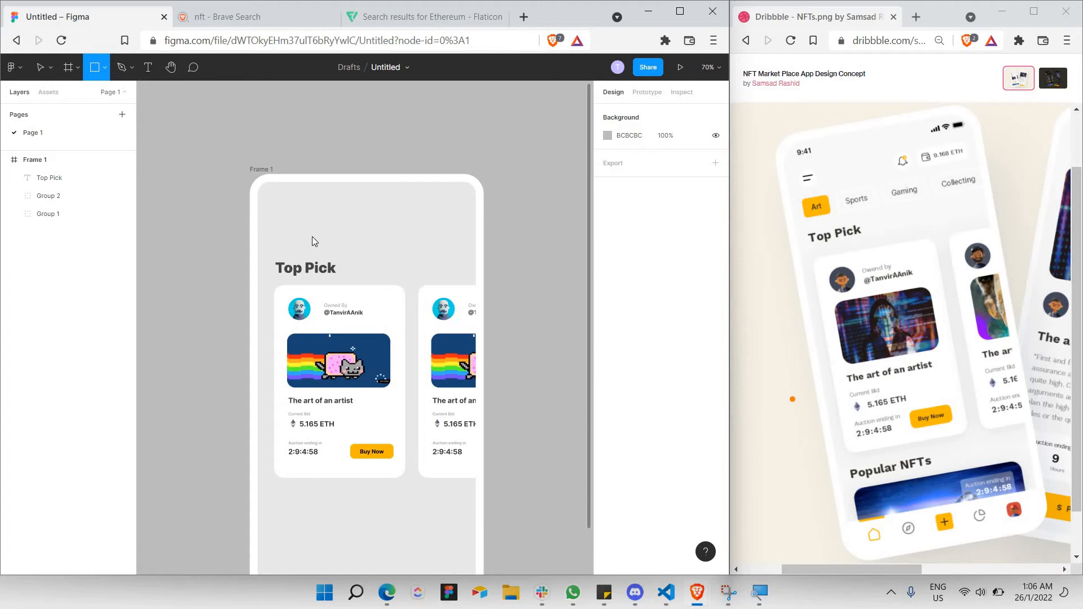
pyautogui.moveTo(274, 230); pyautogui.dragTo(320, 257)
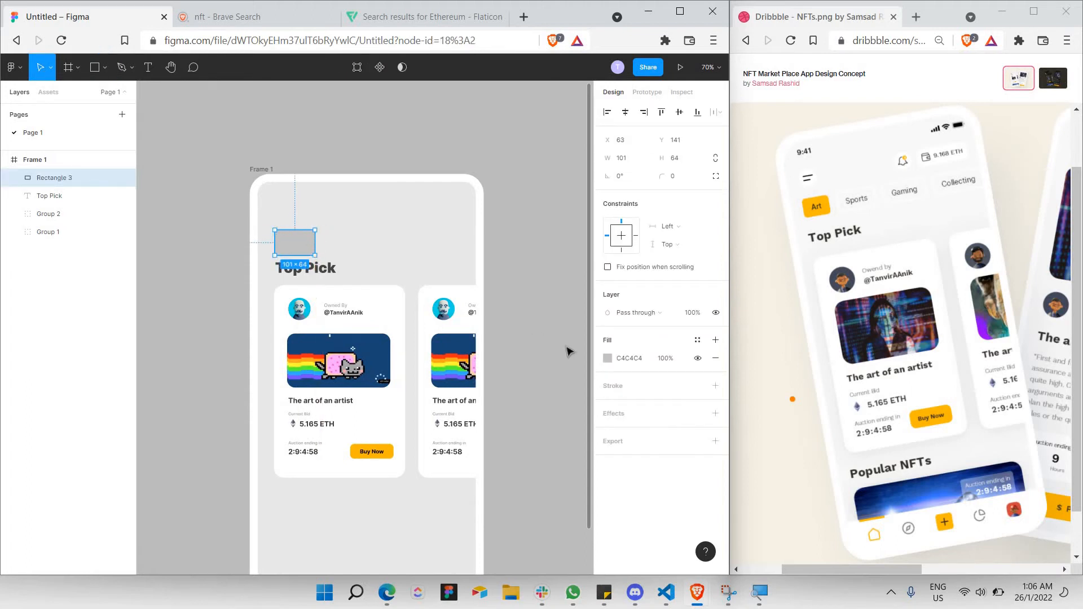
pyautogui.click(607, 358)
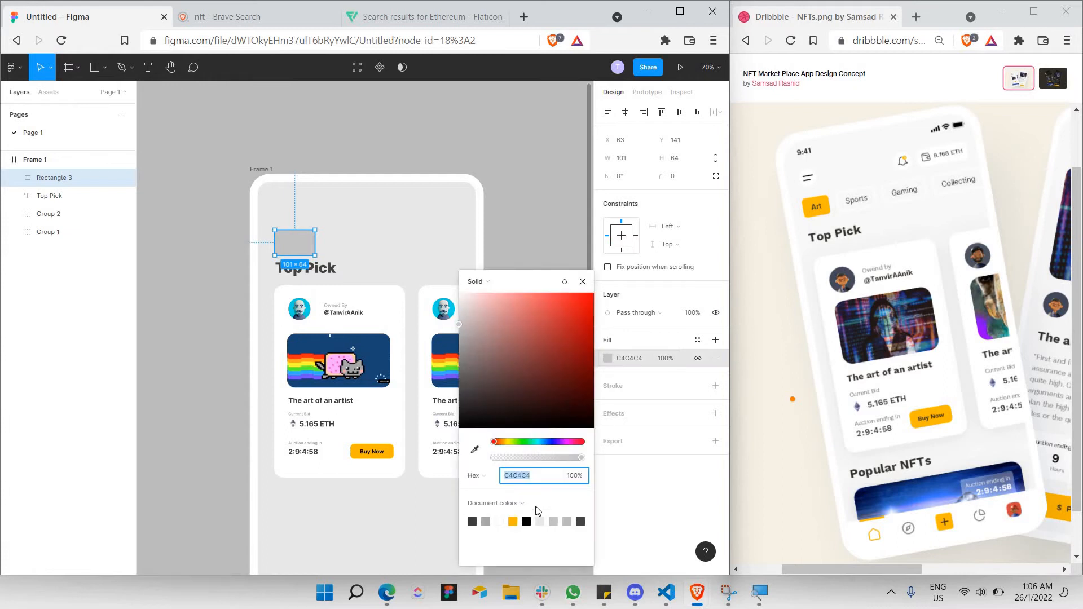
pyautogui.moveTo(508, 282); pyautogui.dragTo(415, 94)
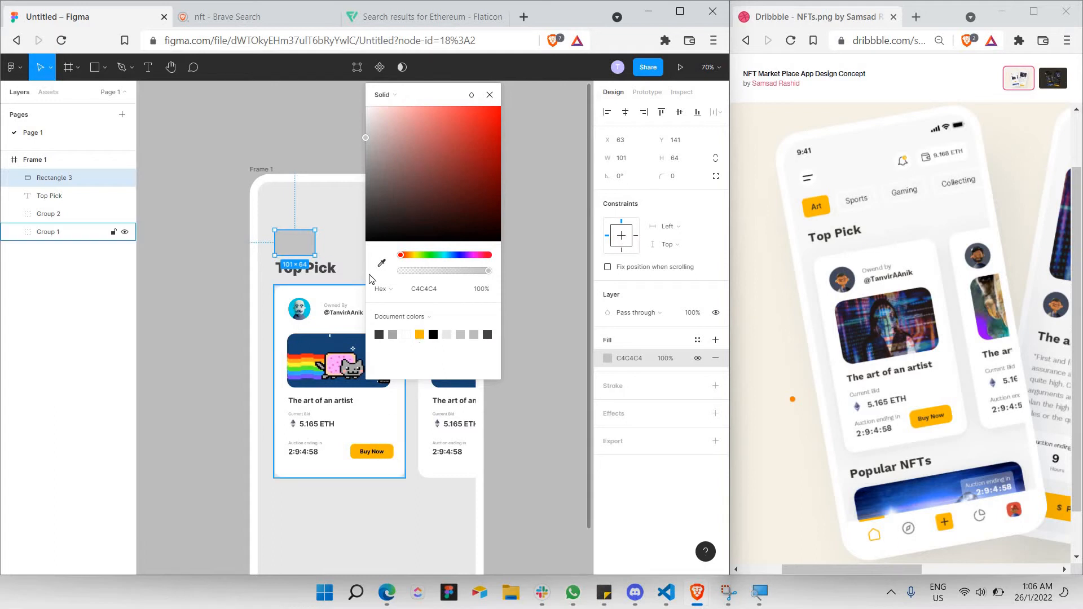
pyautogui.click(419, 335)
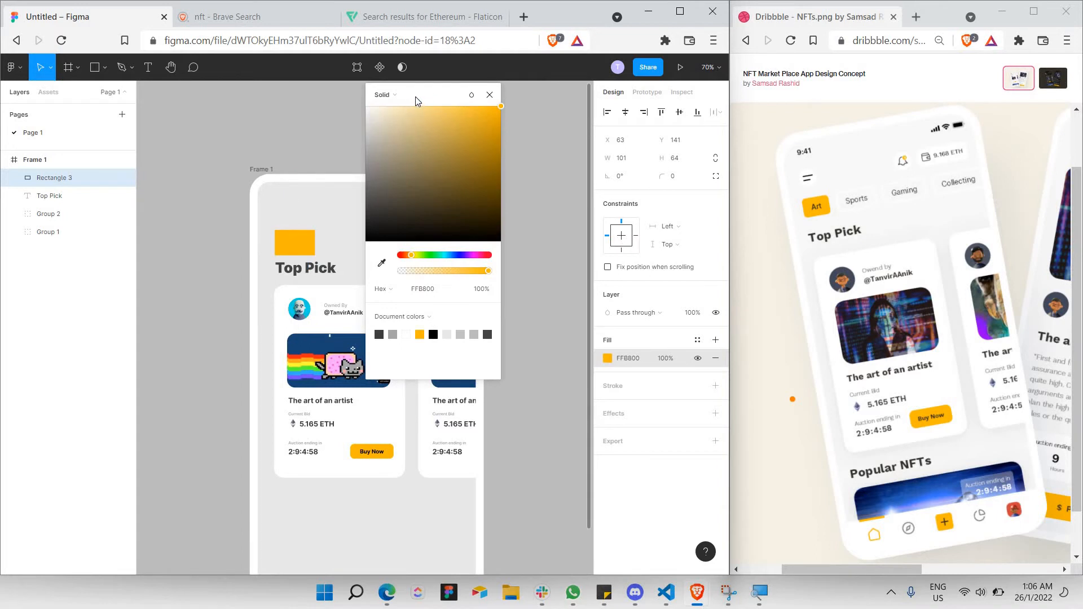
pyautogui.click(491, 95)
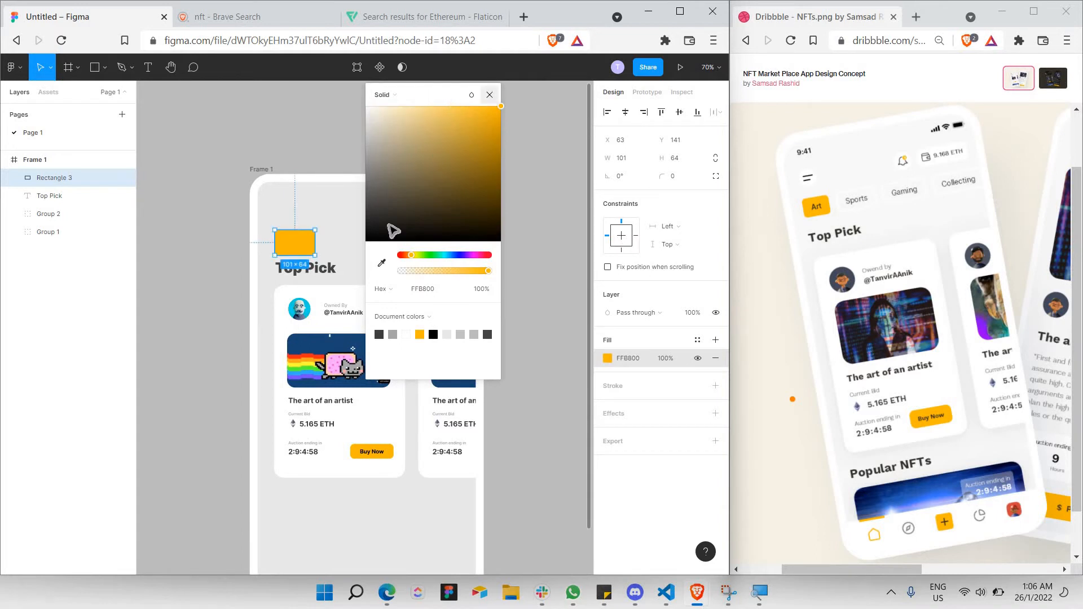
# Set the orange rectangle's corner radius to 15.
pyautogui.click(689, 179)
pyautogui.write('1')
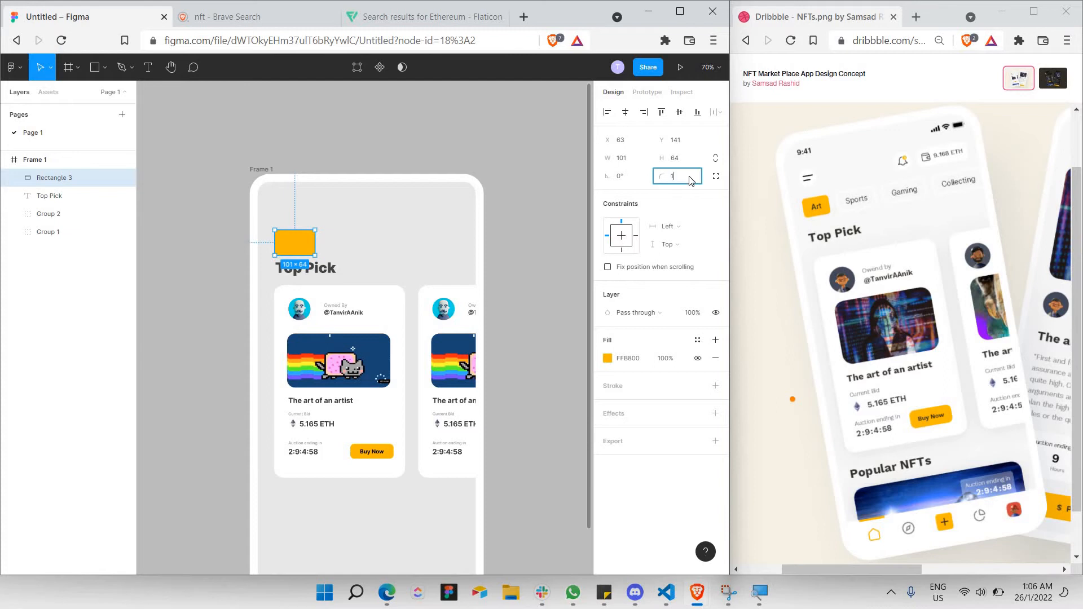
pyautogui.write('0')
pyautogui.press('Return')
pyautogui.click(472, 153)
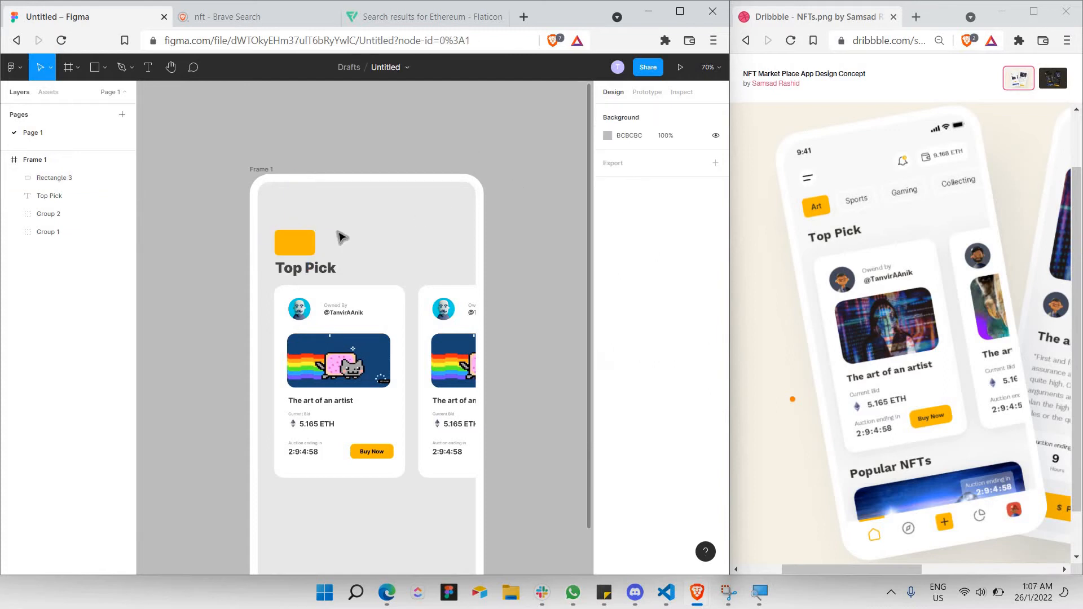
pyautogui.click(309, 241)
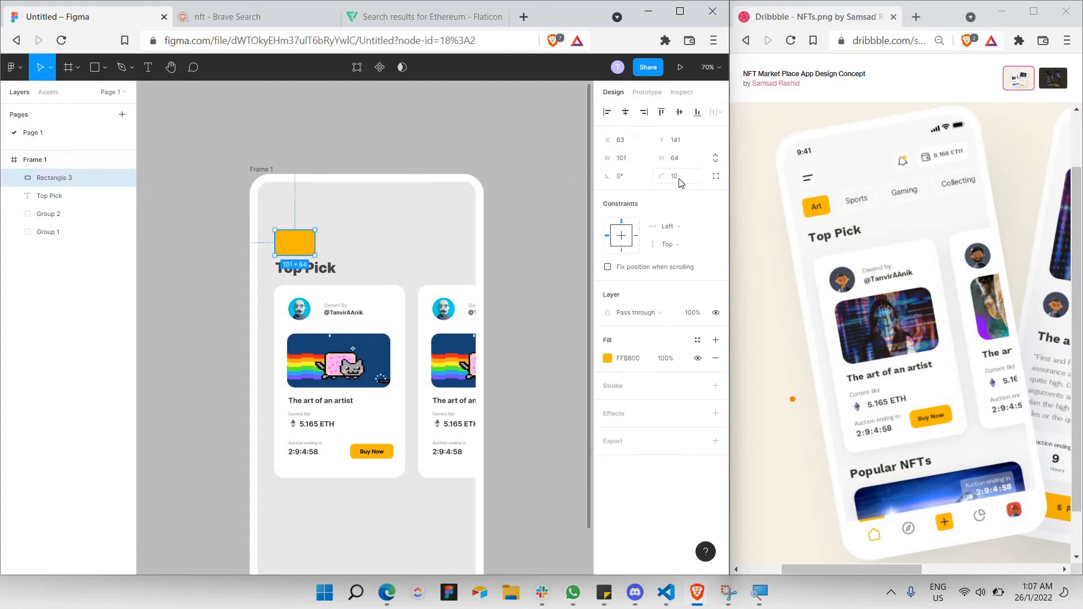
pyautogui.click(680, 181)
pyautogui.write('15')
pyautogui.press('Return')
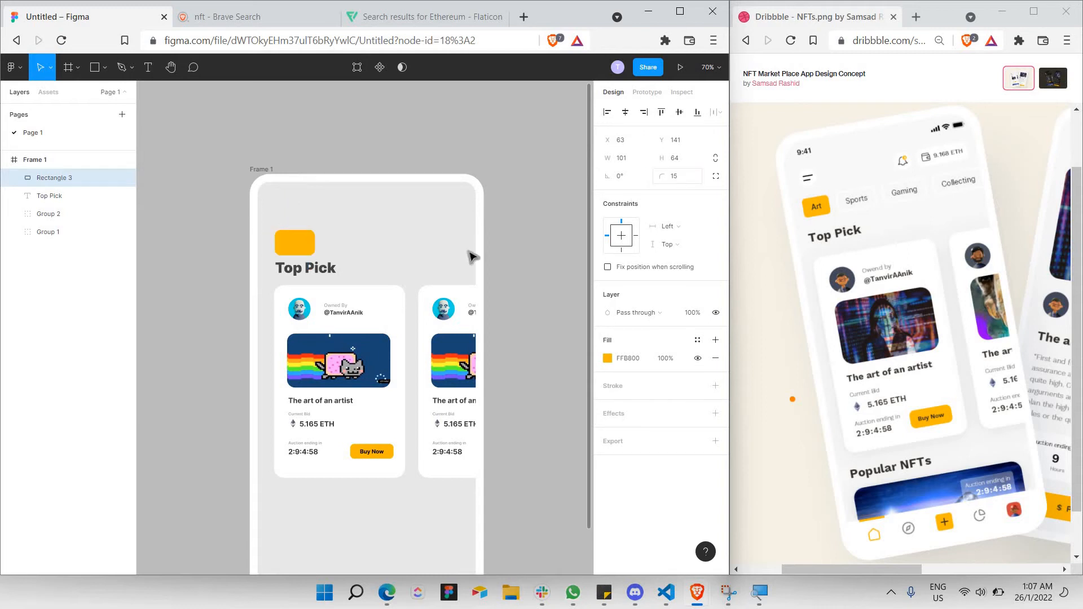
# Resize the orange rectangle to 89 × 56 and zoom in on it.
pyautogui.press('t')
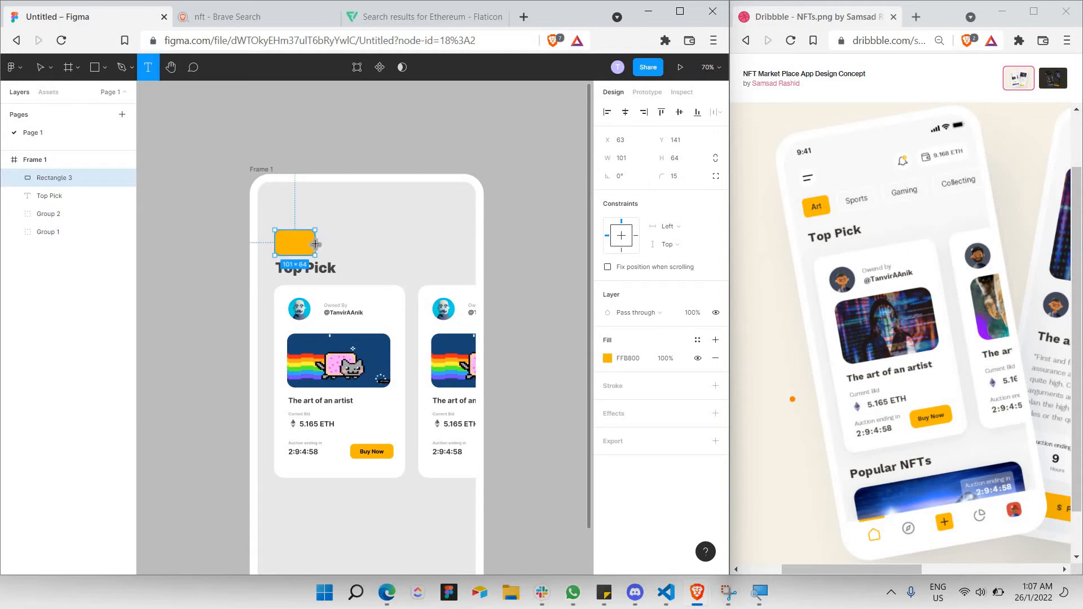
pyautogui.press('Escape')
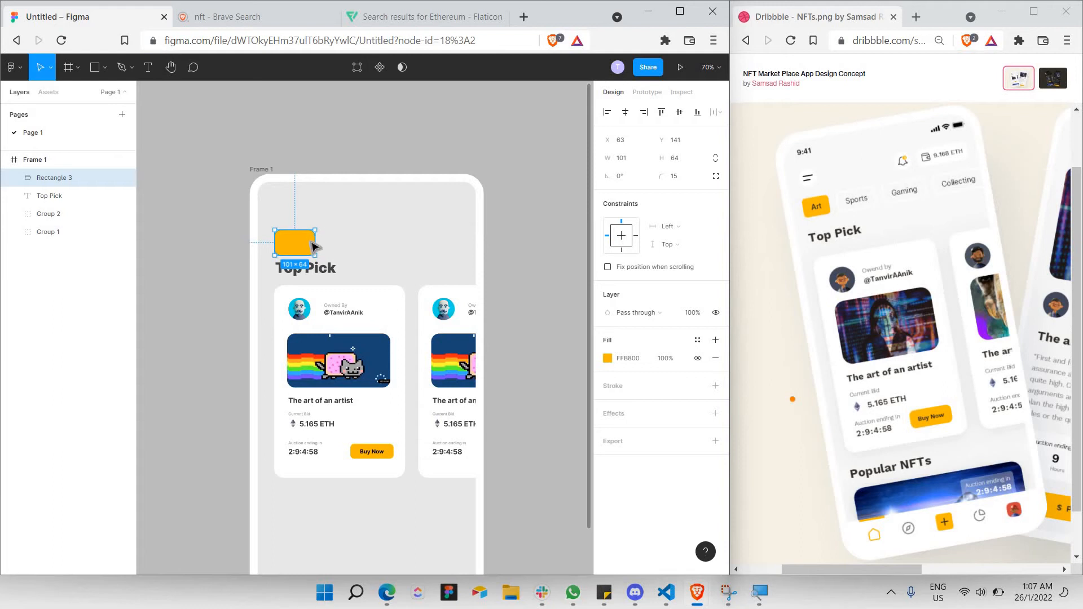
pyautogui.press('Escape')
pyautogui.click(308, 252)
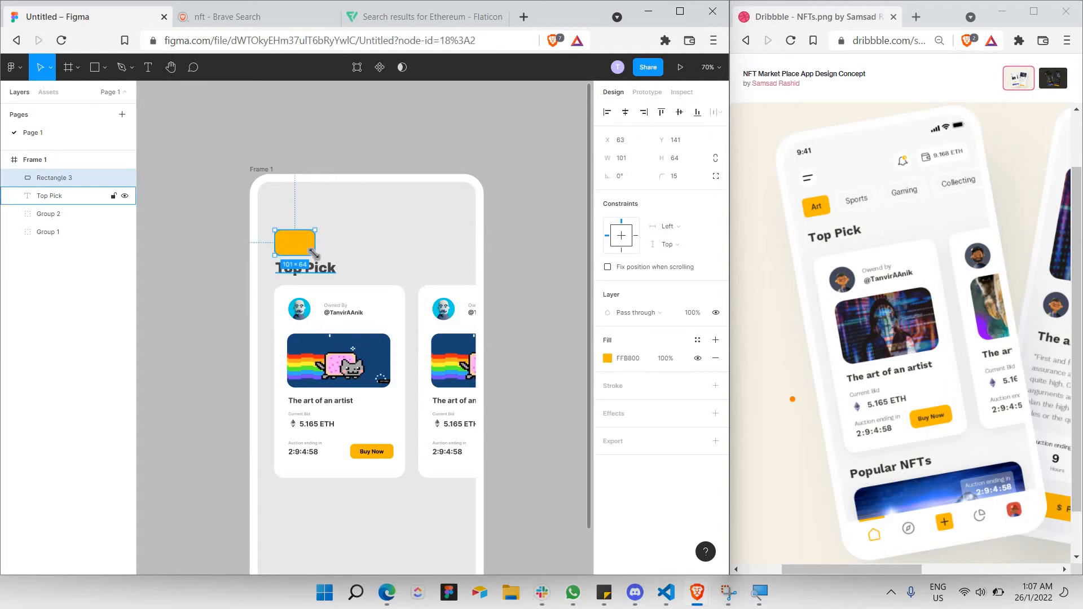
pyautogui.moveTo(310, 249); pyautogui.dragTo(308, 242)
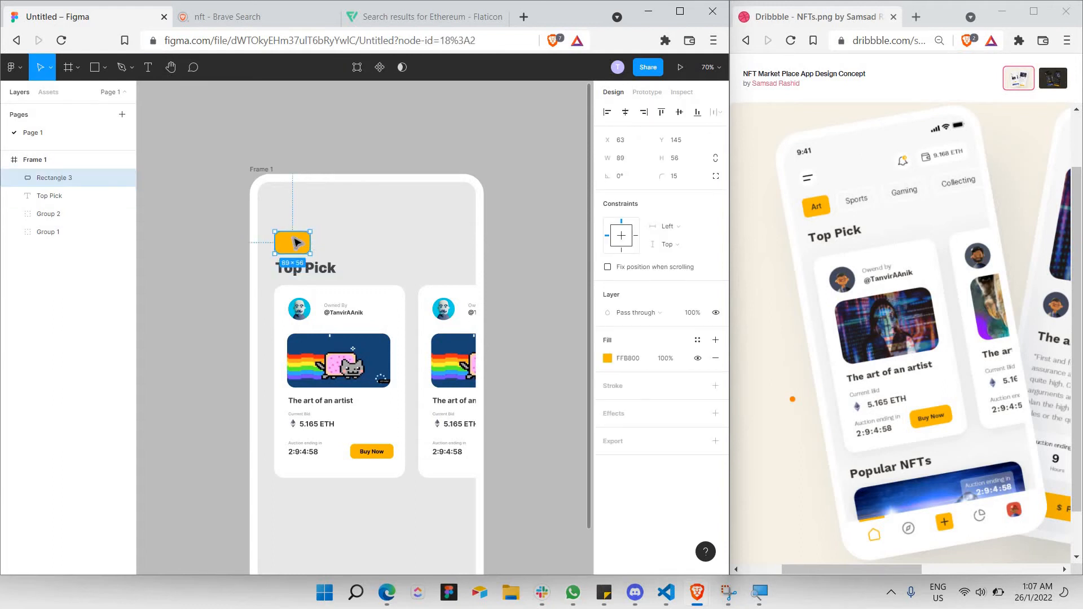
pyautogui.scroll(5, 297, 243)
pyautogui.press('Escape')
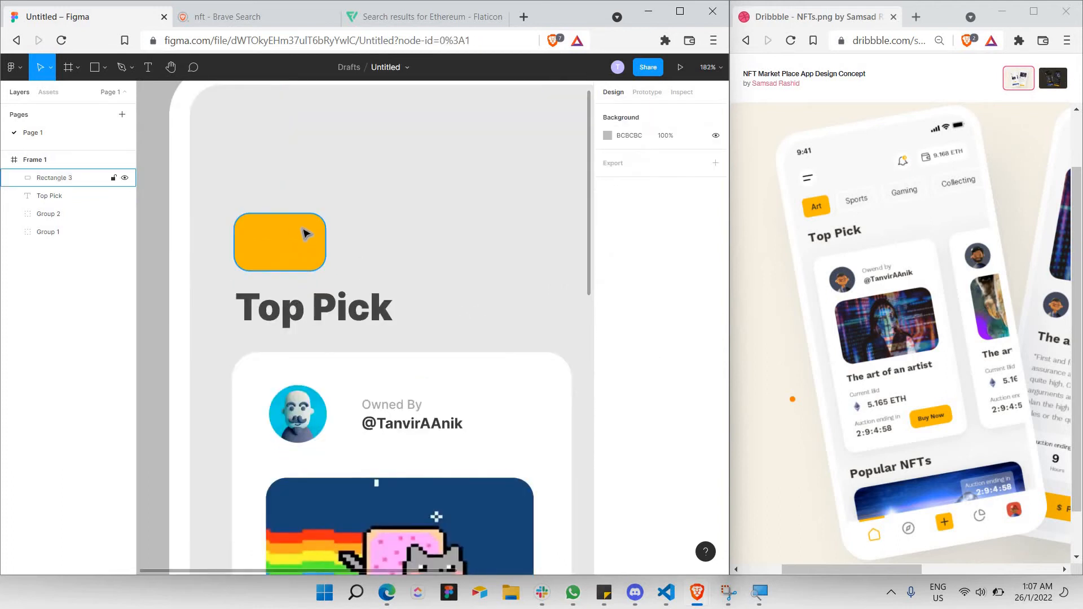
# Move the rectangle up slightly and type 'Art' over it at size 24.
pyautogui.moveTo(305, 233); pyautogui.dragTo(303, 217)
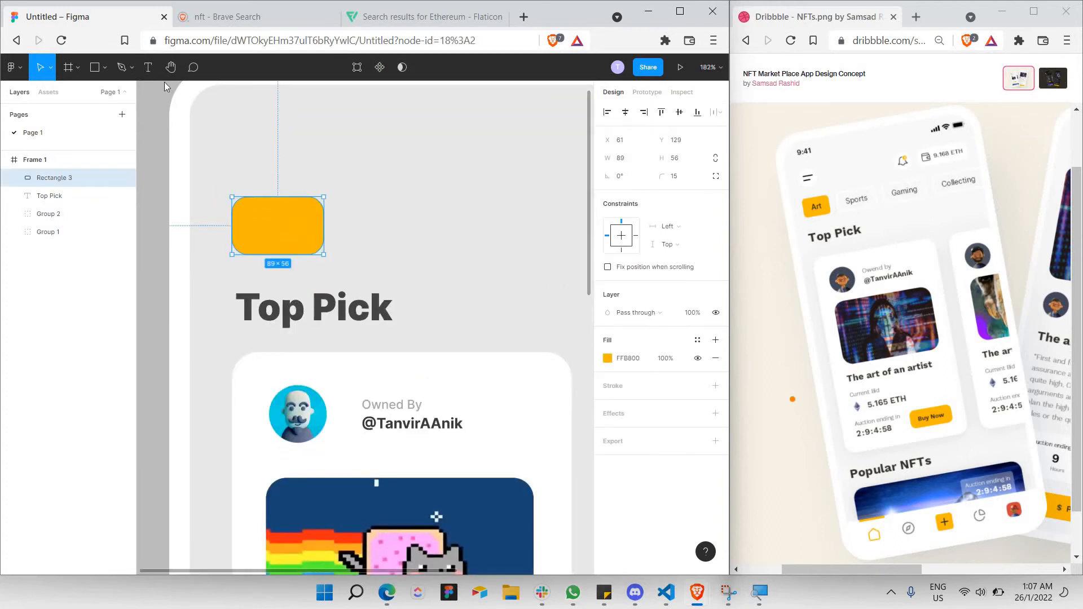
pyautogui.press('t')
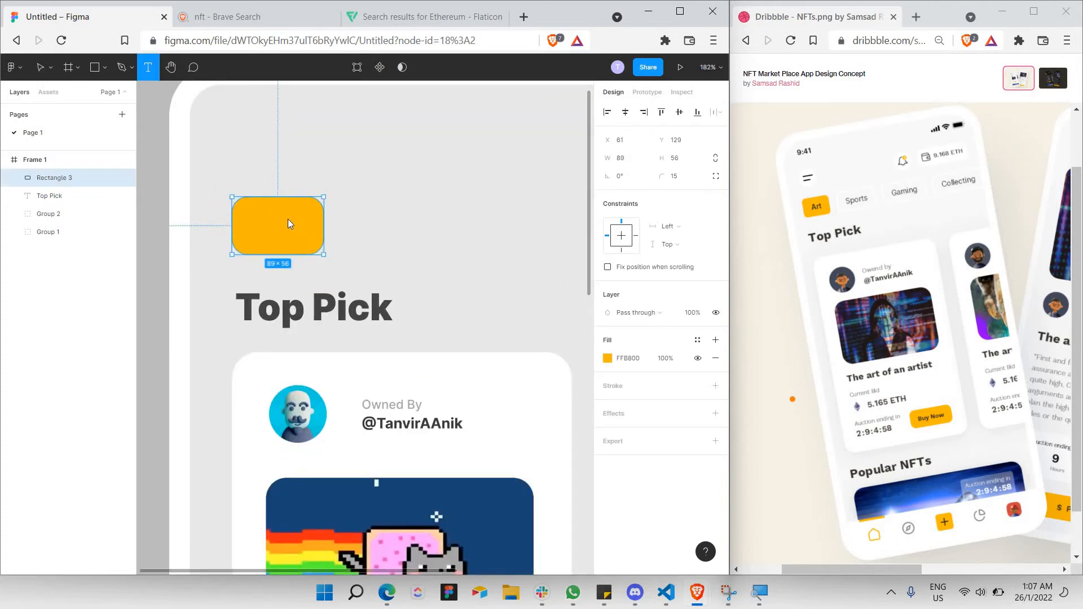
pyautogui.moveTo(233, 208); pyautogui.dragTo(324, 240)
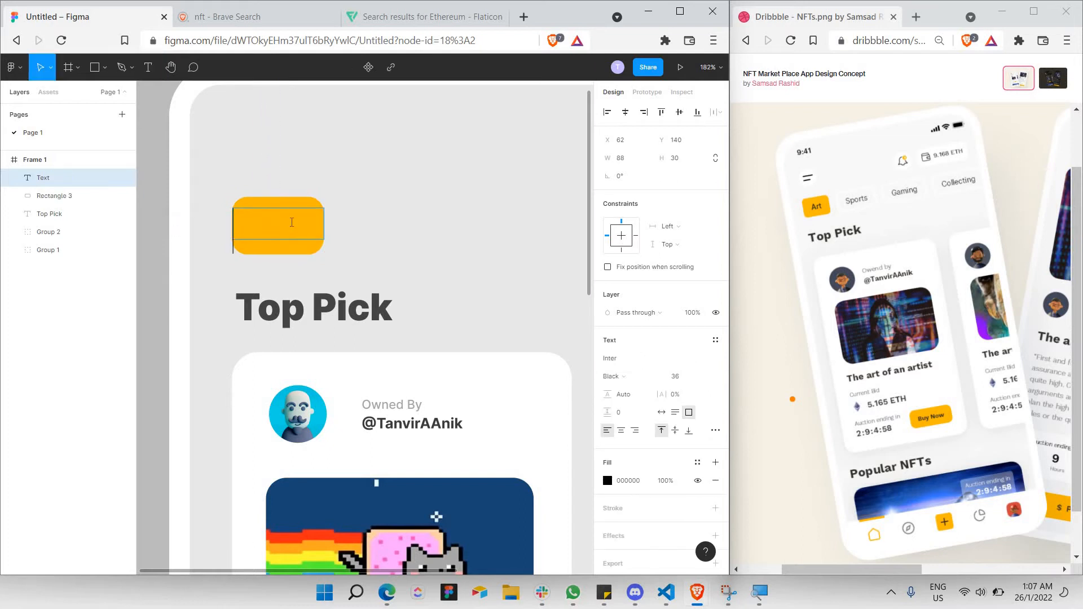
pyautogui.write('Art')
pyautogui.hotkey('ctrl', 'a')
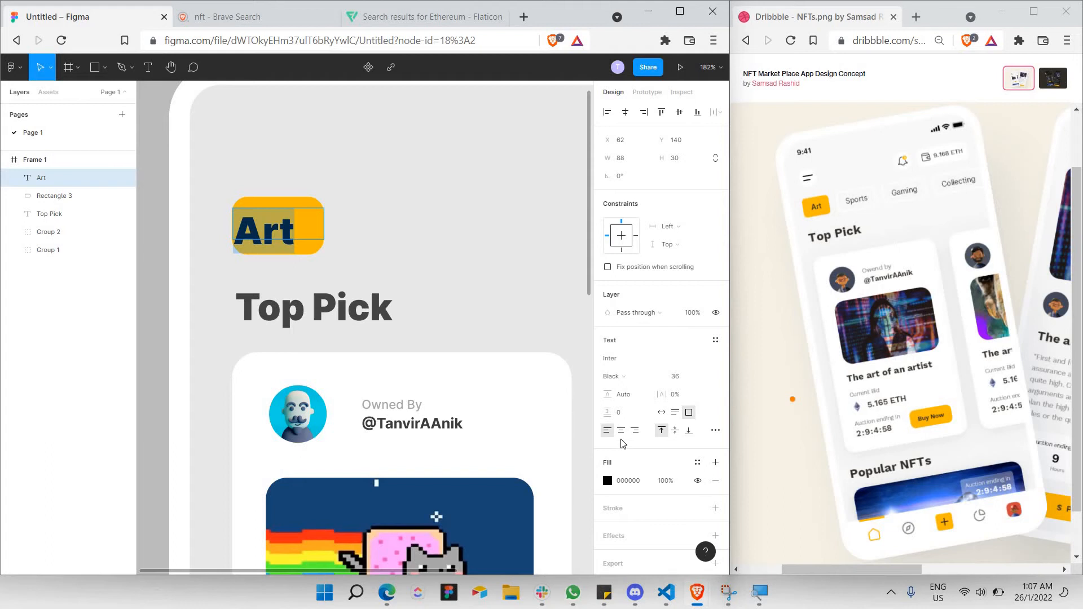
pyautogui.click(703, 376)
pyautogui.click(703, 355)
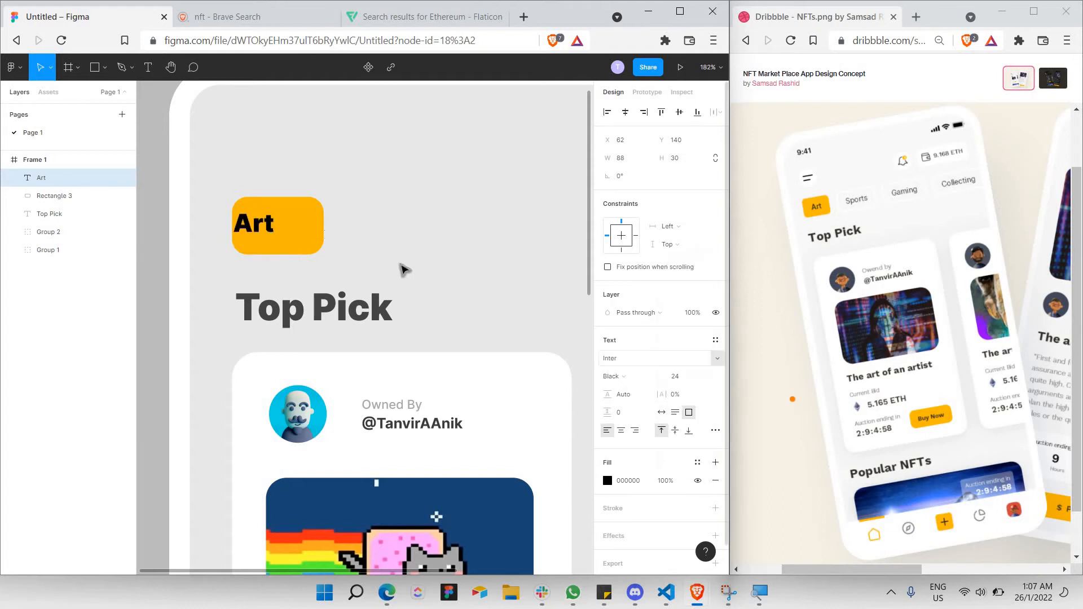
# Make the Art text Semi Bold and centre-aligned.
pyautogui.doubleClick(281, 225)
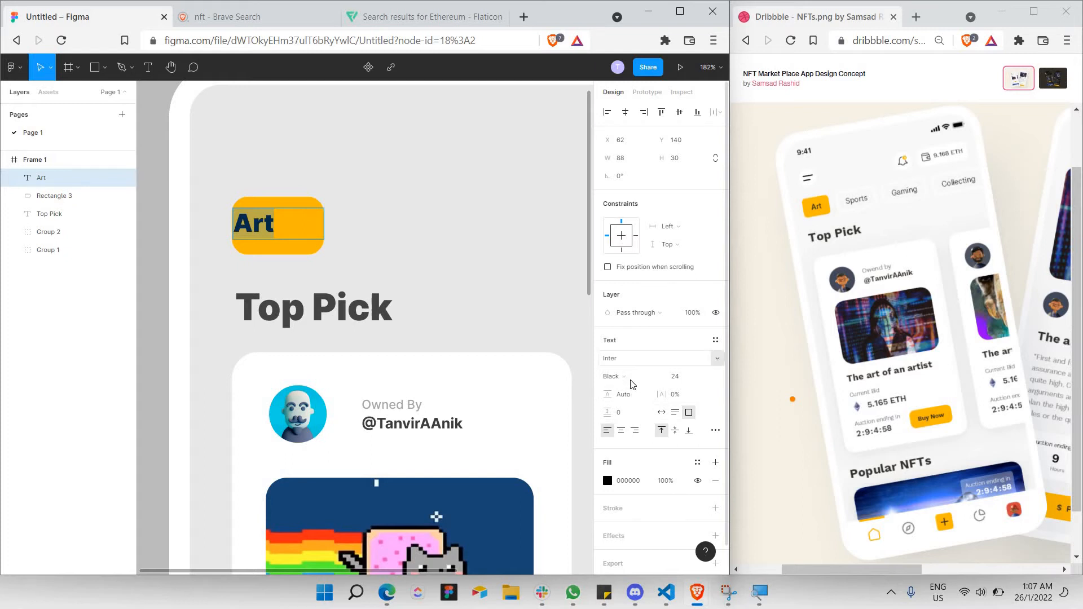
pyautogui.click(615, 376)
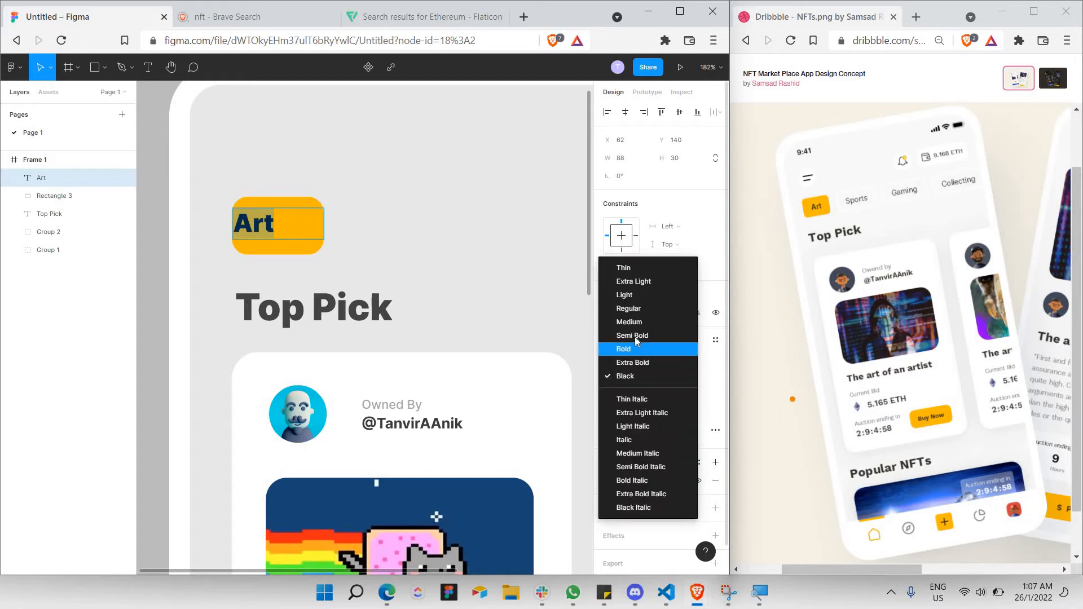
pyautogui.click(634, 336)
pyautogui.doubleClick(271, 227)
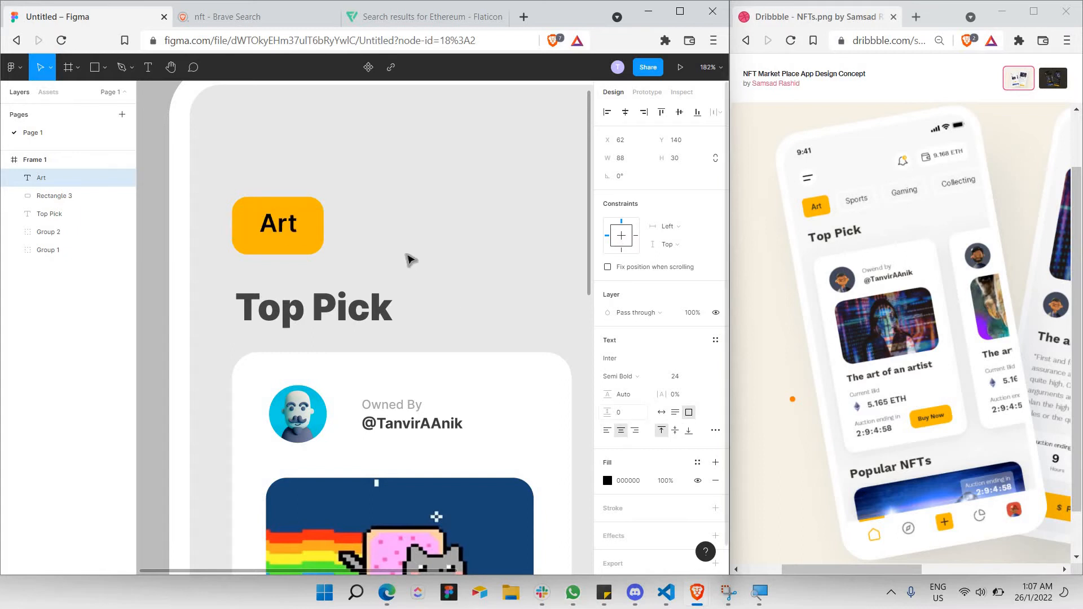
pyautogui.press('Escape')
pyautogui.press('Escape')
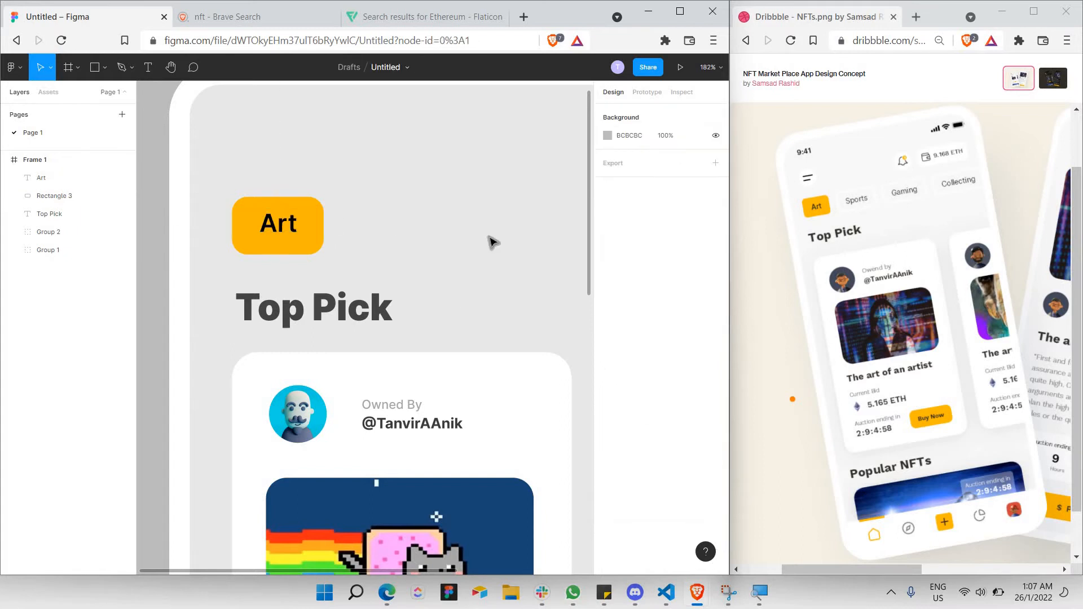
# Copy the Art text and rectangle together and paste a duplicate tag.
pyautogui.scroll(-3, 490, 241)
pyautogui.scroll(-2, 372, 243)
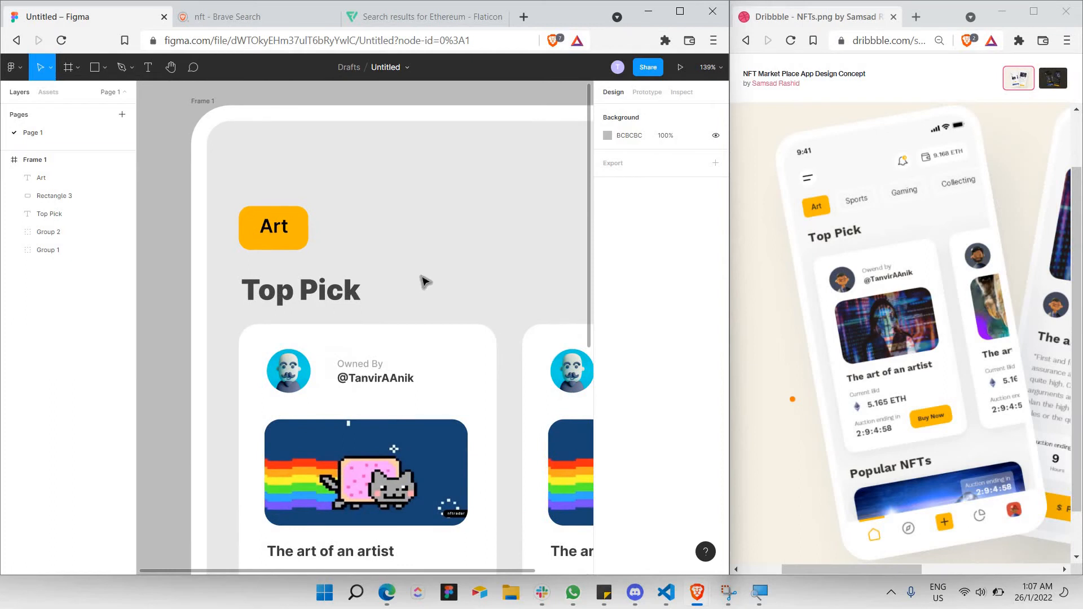
pyautogui.scroll(-2, 424, 282)
pyautogui.hscroll(2, 319, 229)
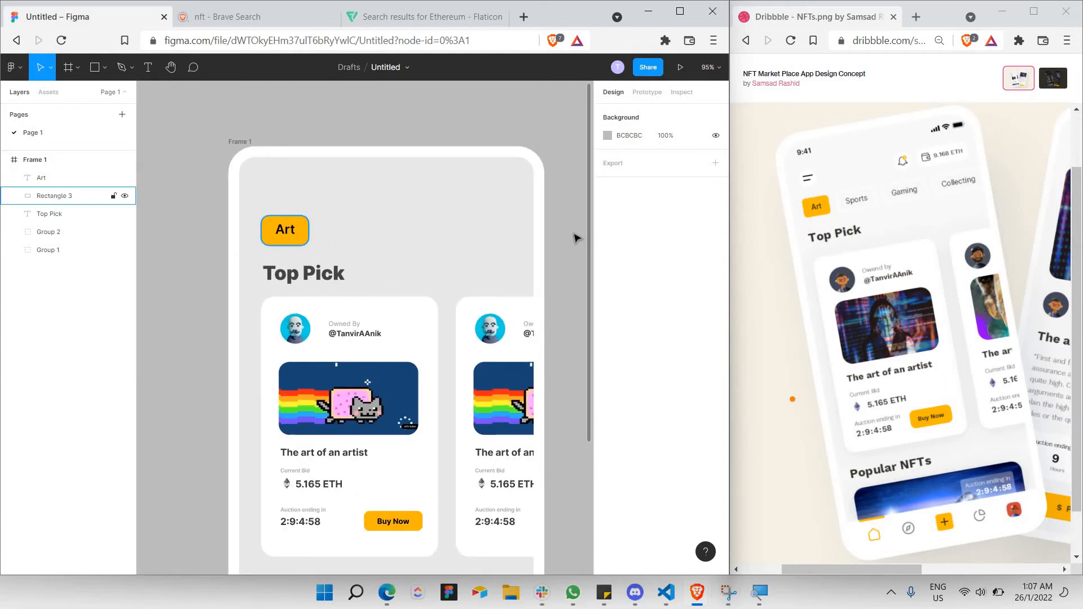
pyautogui.moveTo(259, 201); pyautogui.dragTo(357, 232)
pyautogui.hotkey('ctrl', 'c')
pyautogui.hotkey('ctrl', 'v')
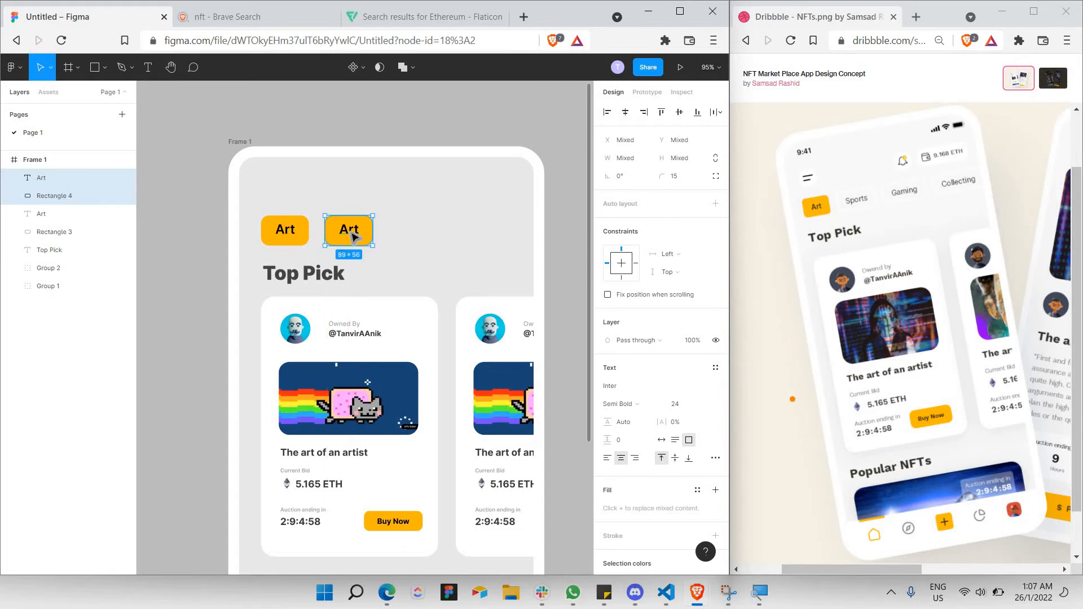
# Select the duplicate tag's rectangle and inspect its fill colour without changing it.
pyautogui.scroll(5, 355, 233)
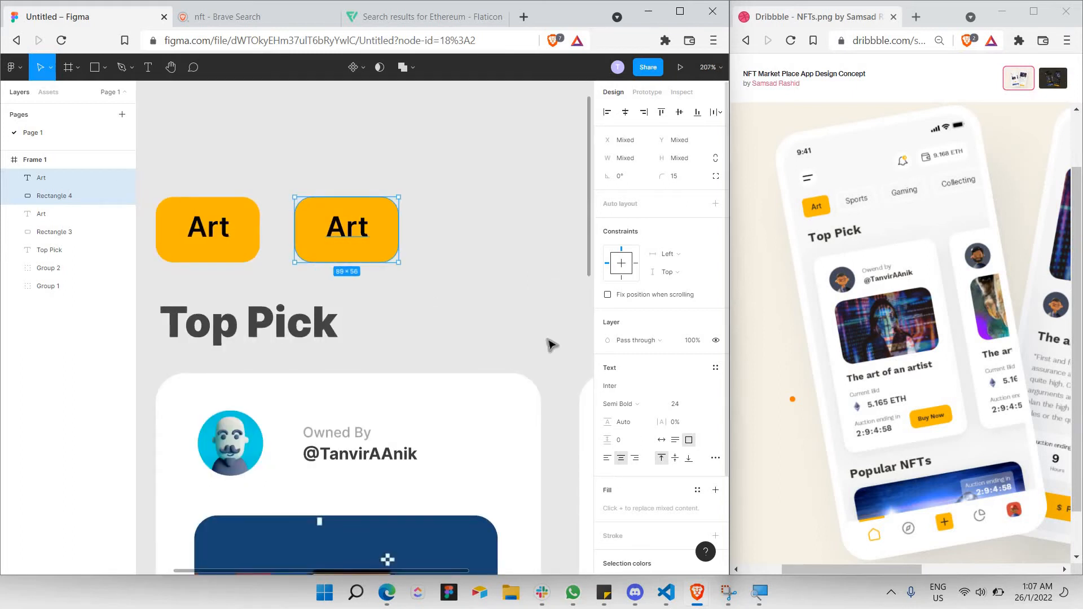
pyautogui.scroll(-2, 596, 337)
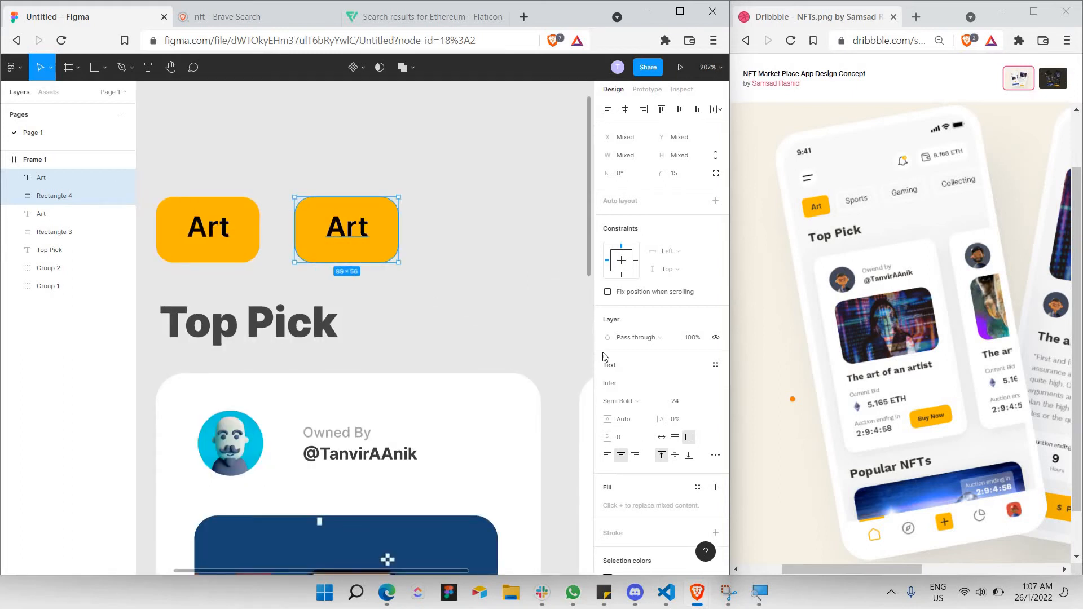
pyautogui.doubleClick(395, 254)
pyautogui.press('Escape')
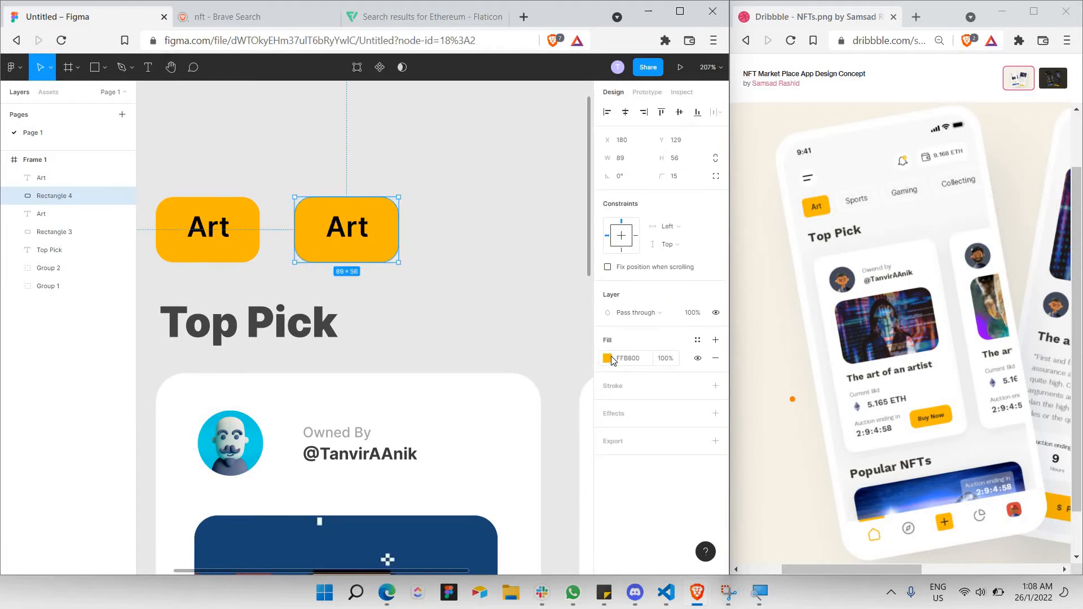
pyautogui.click(607, 359)
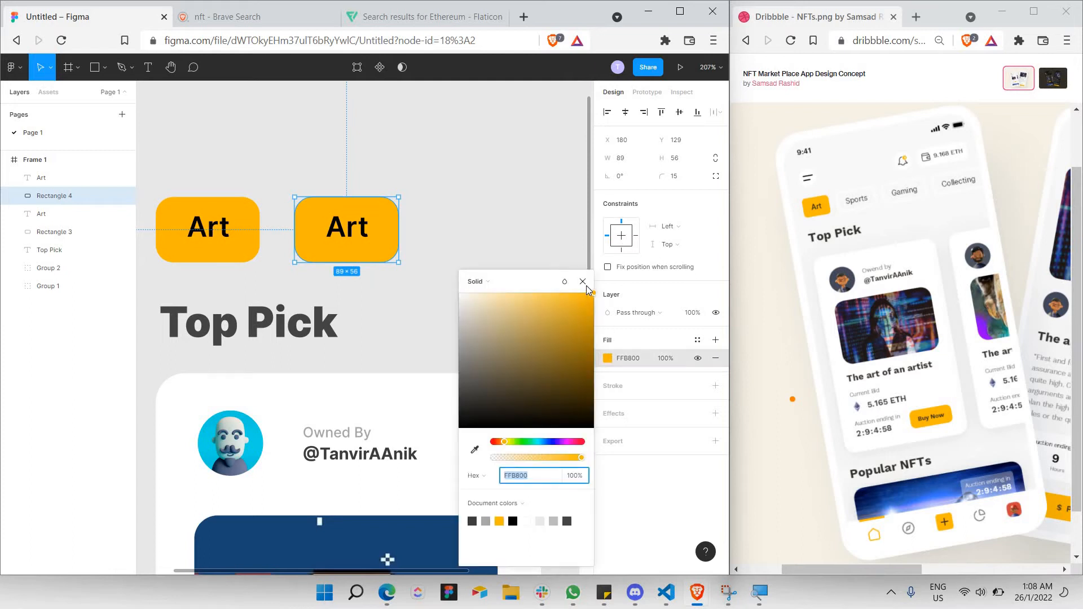
pyautogui.click(626, 348)
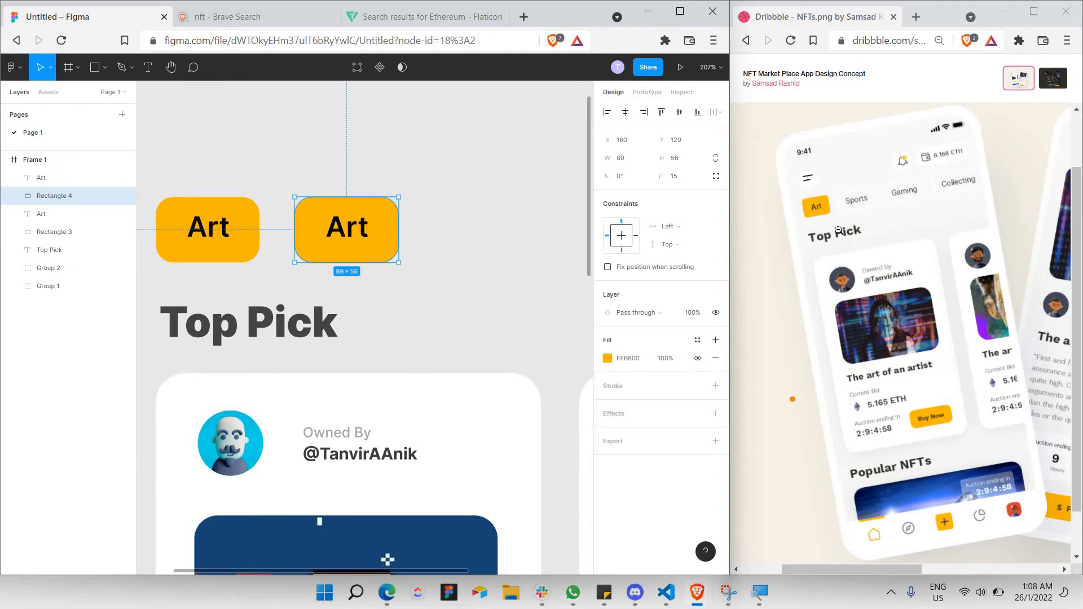
# Remove the copy's orange fill and give it a white #FFFFFF stroke.
pyautogui.click(716, 360)
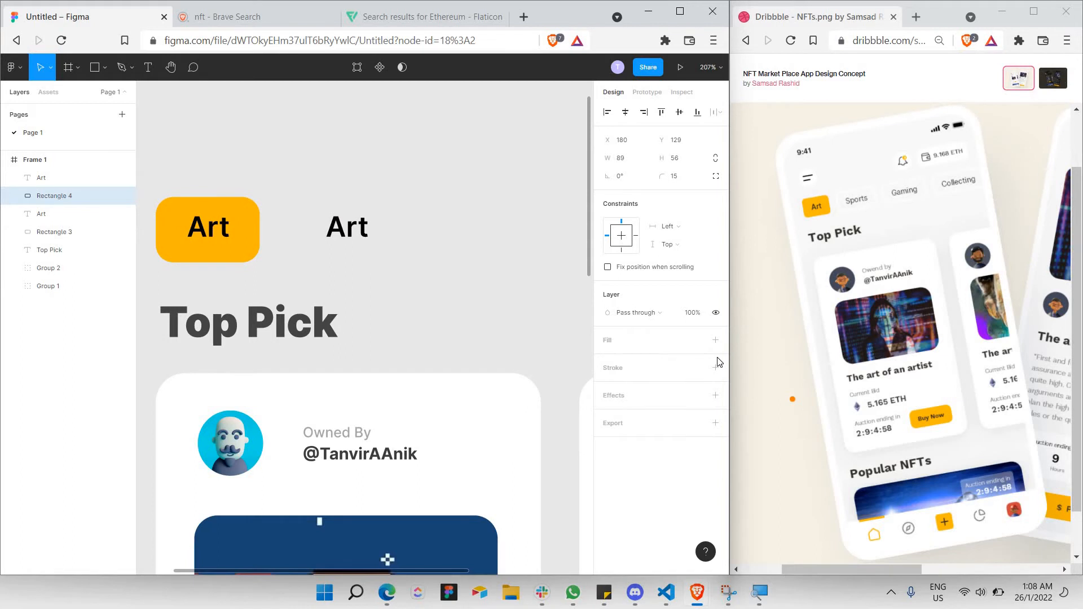
pyautogui.click(617, 370)
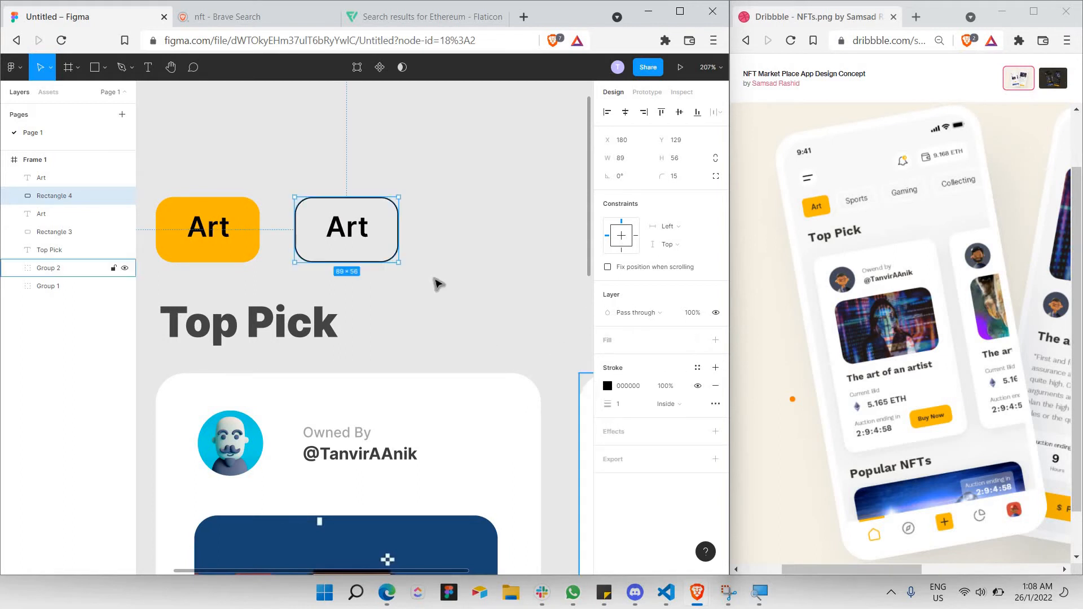
pyautogui.click(606, 386)
pyautogui.moveTo(507, 337); pyautogui.dragTo(293, 206)
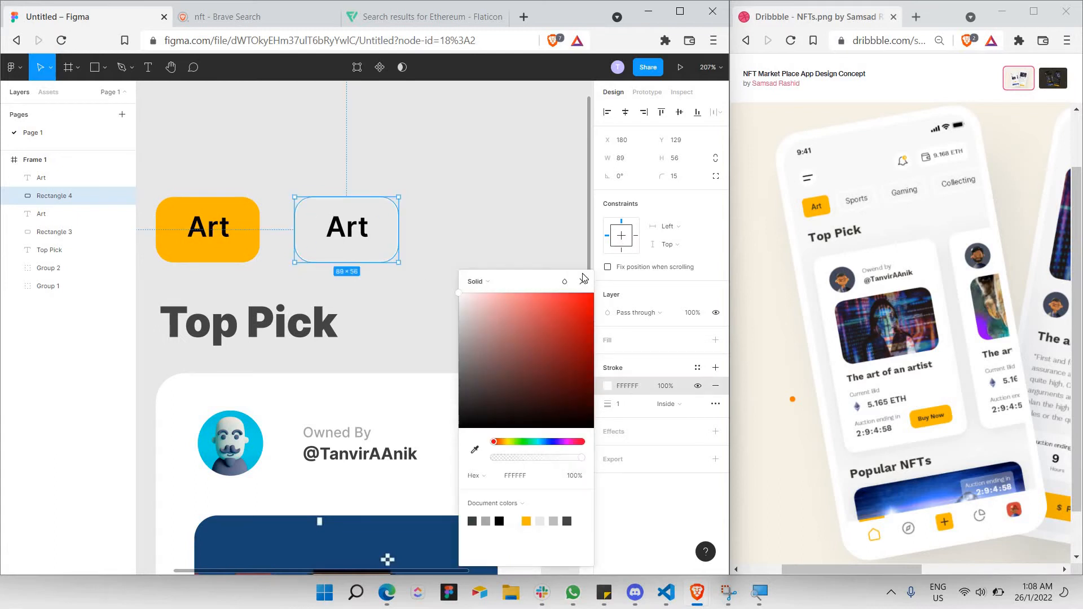
pyautogui.click(625, 411)
# Set the white outline's stroke weight to 3.
pyautogui.click(626, 411)
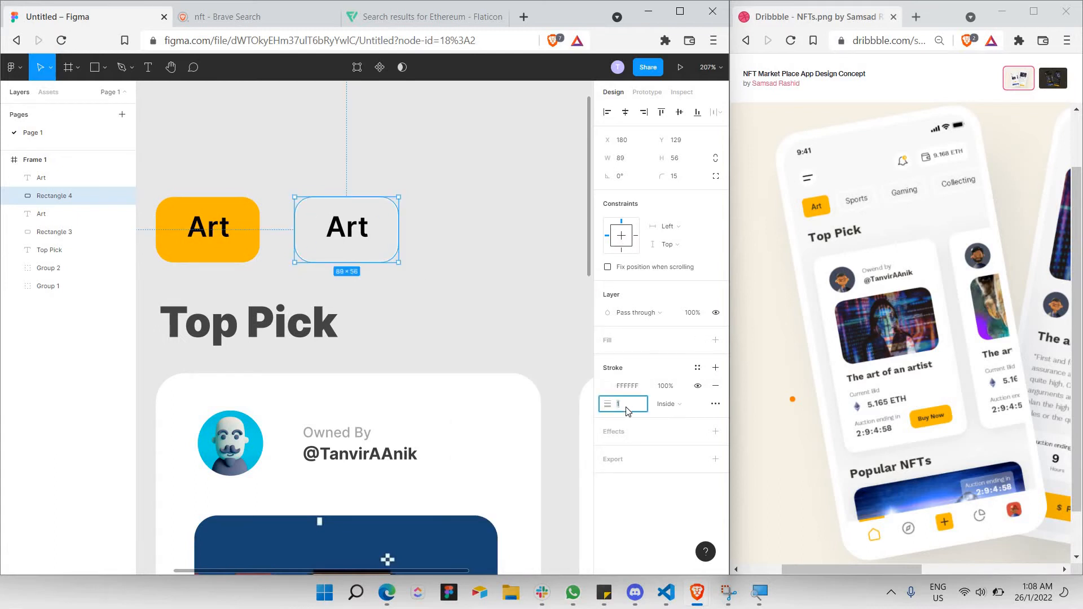
pyautogui.write('5')
pyautogui.press('Return')
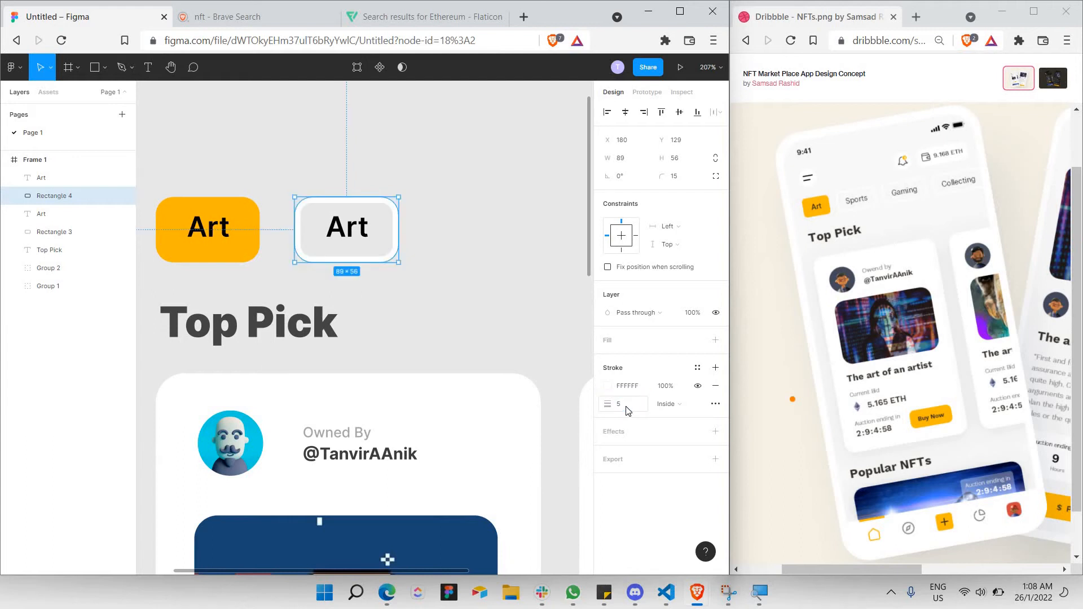
pyautogui.click(627, 411)
pyautogui.press('Return')
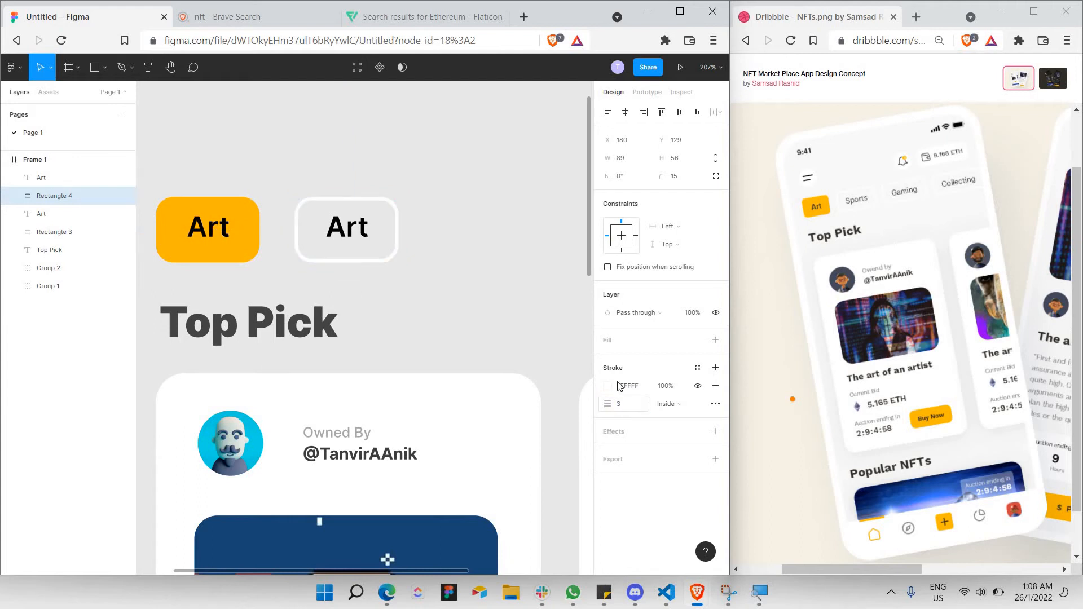
pyautogui.click(496, 343)
pyautogui.doubleClick(341, 231)
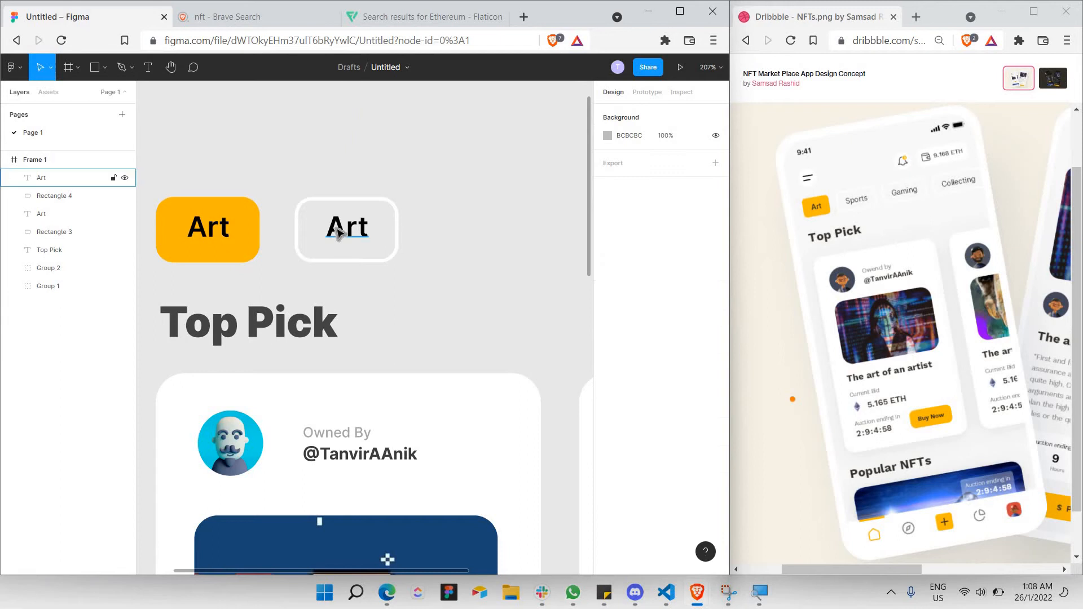
pyautogui.press('Escape')
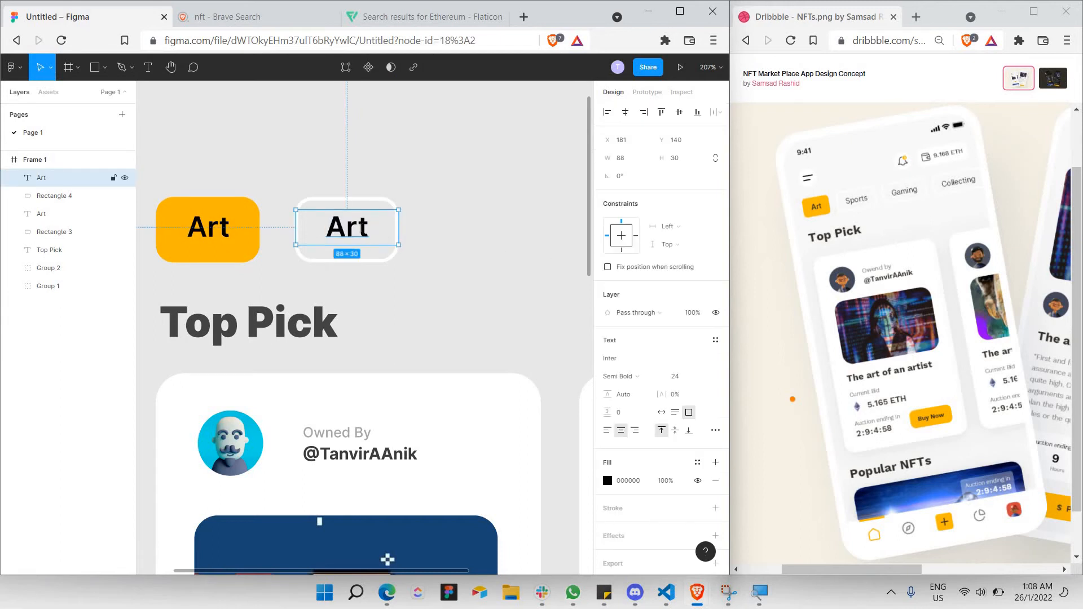
# Retype the copied tag as 'Sports' and widen its background to 110.
pyautogui.doubleClick(362, 229)
pyautogui.write('Sports')
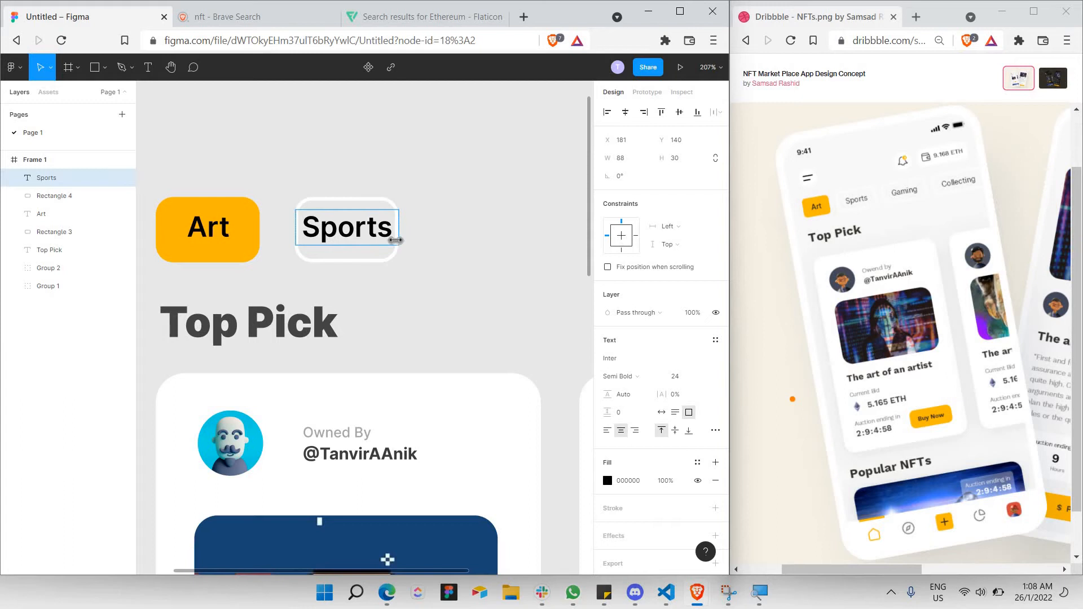
pyautogui.press('Escape')
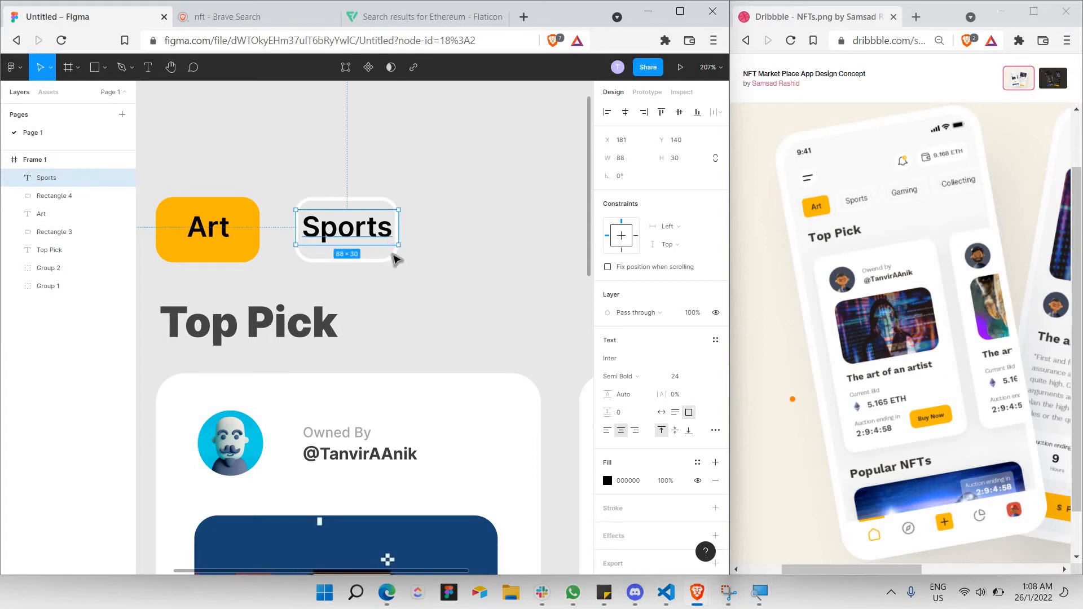
pyautogui.click(398, 243)
pyautogui.moveTo(405, 243); pyautogui.dragTo(424, 232)
pyautogui.click(391, 234)
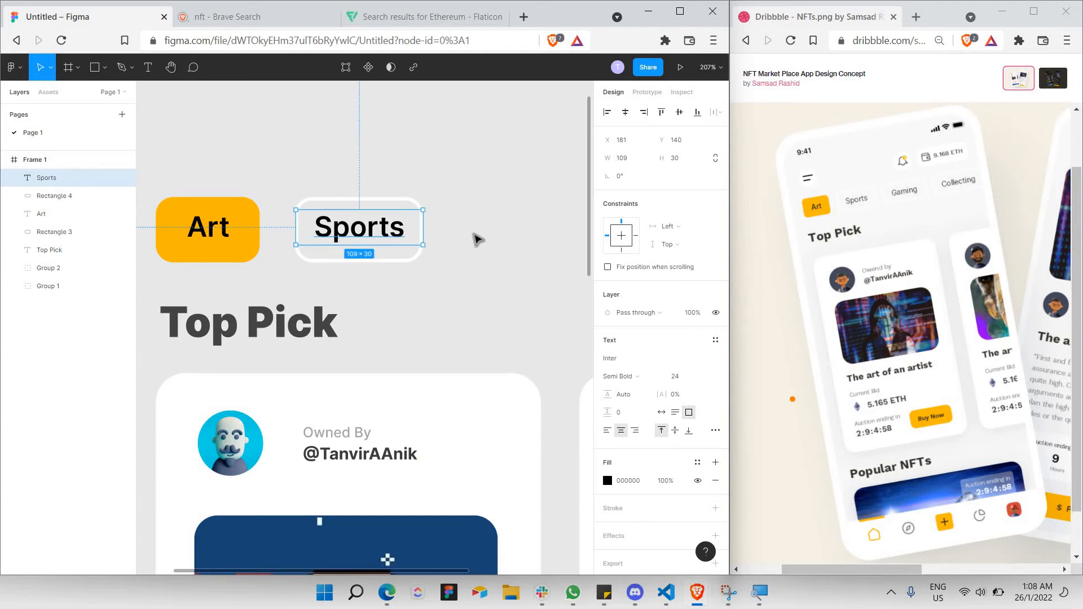
pyautogui.click(476, 237)
# Copy the whole Sports tag and paste a duplicate.
pyautogui.scroll(-3, 477, 237)
pyautogui.scroll(-4, 476, 237)
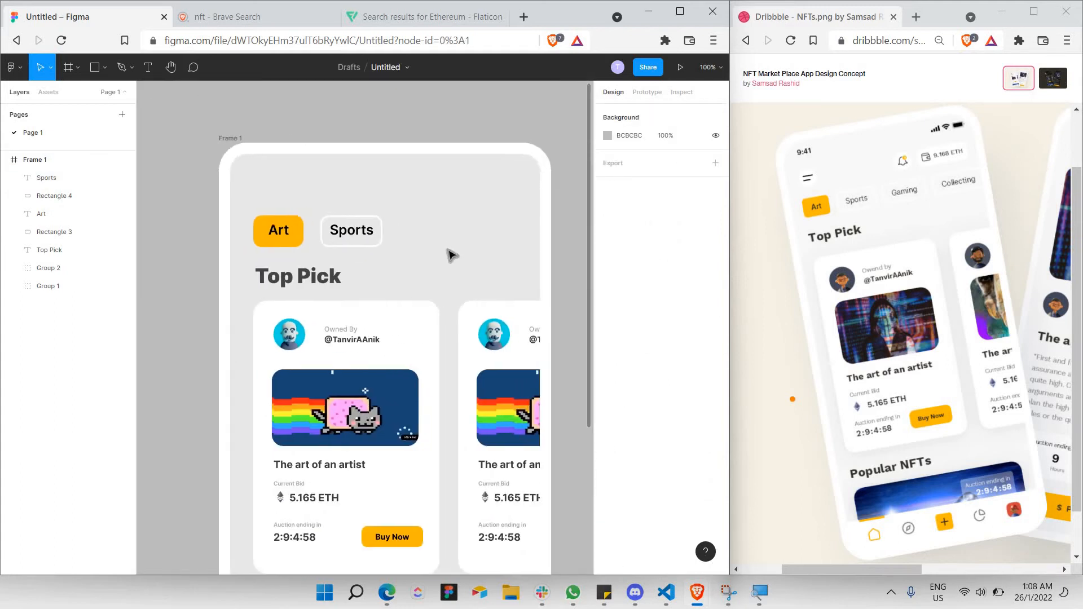
pyautogui.moveTo(234, 207); pyautogui.dragTo(372, 237)
pyautogui.hotkey('ctrl', 'c')
pyautogui.hotkey('ctrl', 'v')
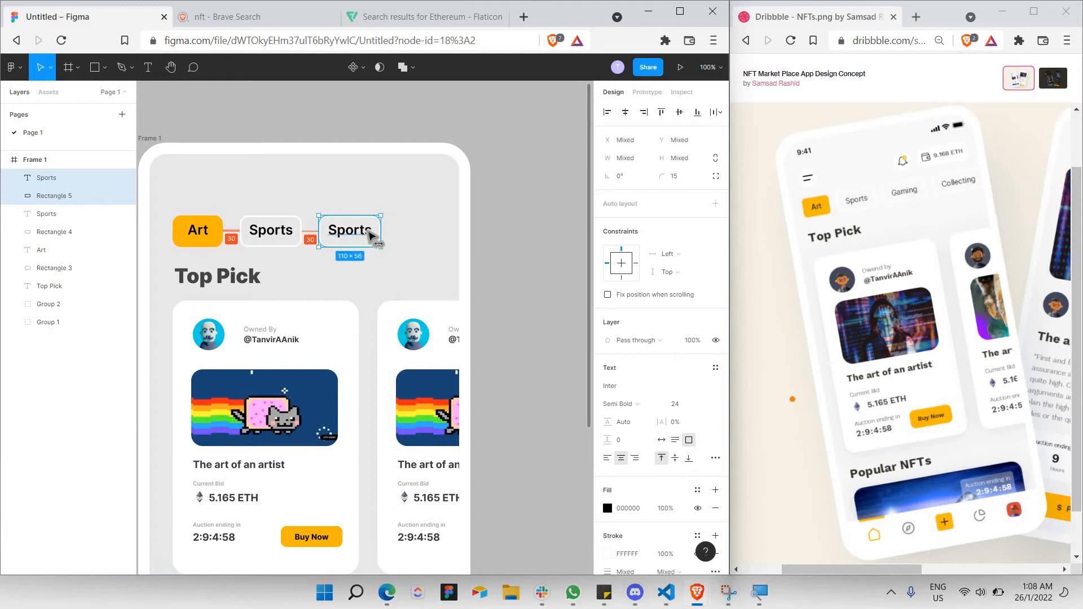
# Retype the duplicate tag as 'Gaming' and widen its text box.
pyautogui.doubleClick(357, 233)
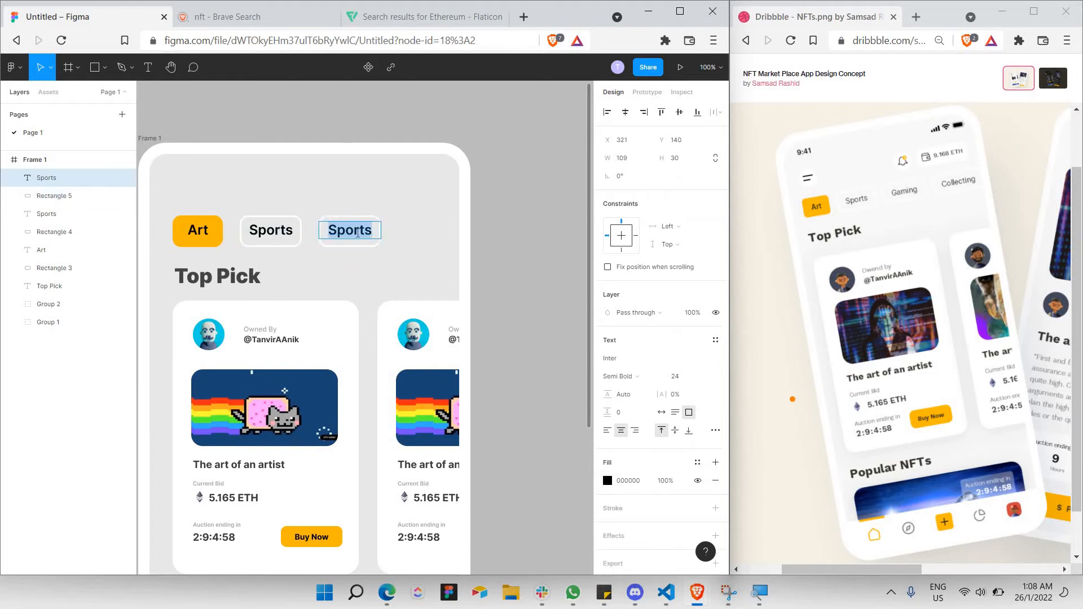
pyautogui.write('Gaming')
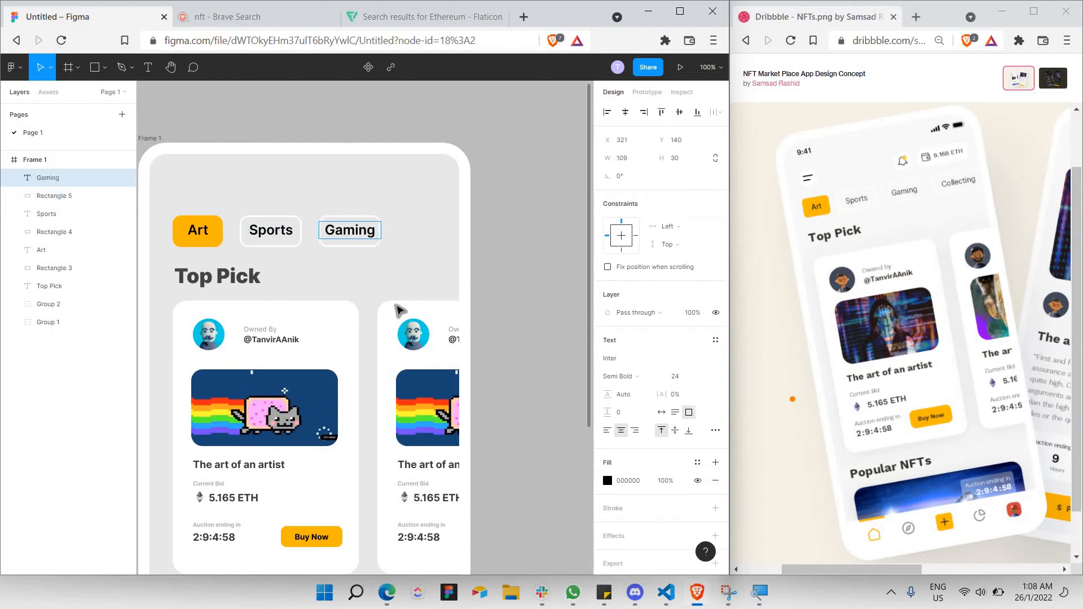
pyautogui.press('Escape')
pyautogui.click(379, 237)
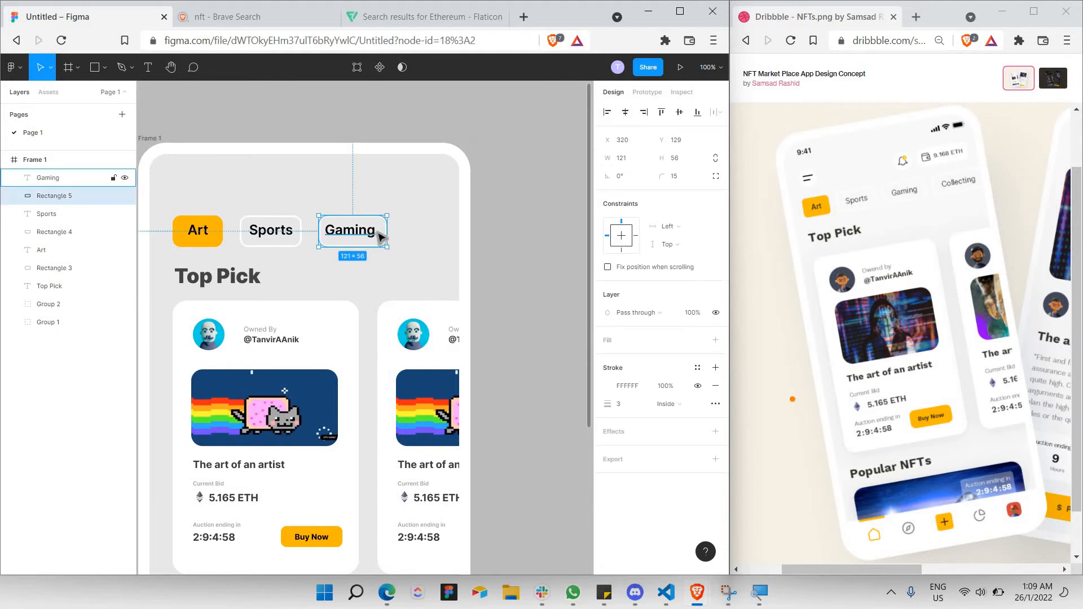
pyautogui.click(379, 231)
pyautogui.moveTo(384, 233); pyautogui.dragTo(390, 232)
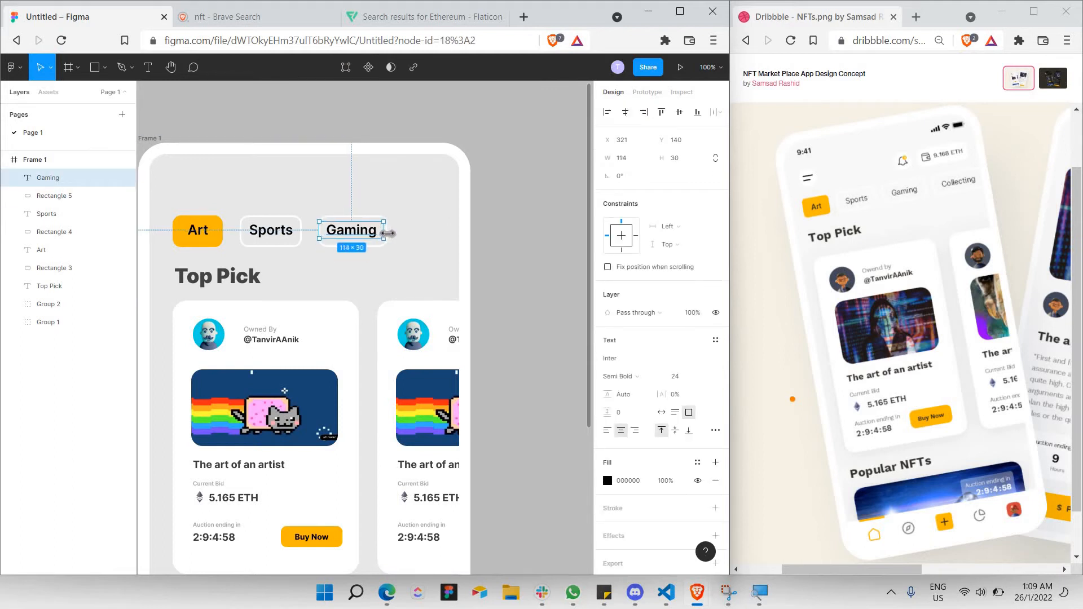
pyautogui.click(411, 265)
# Duplicate the Gaming tag to its right, retype it 'Collecting', and widen its background to 141.
pyautogui.moveTo(306, 196); pyautogui.dragTo(405, 270)
pyautogui.hotkey('ctrl', 'v')
pyautogui.moveTo(372, 232); pyautogui.dragTo(459, 242)
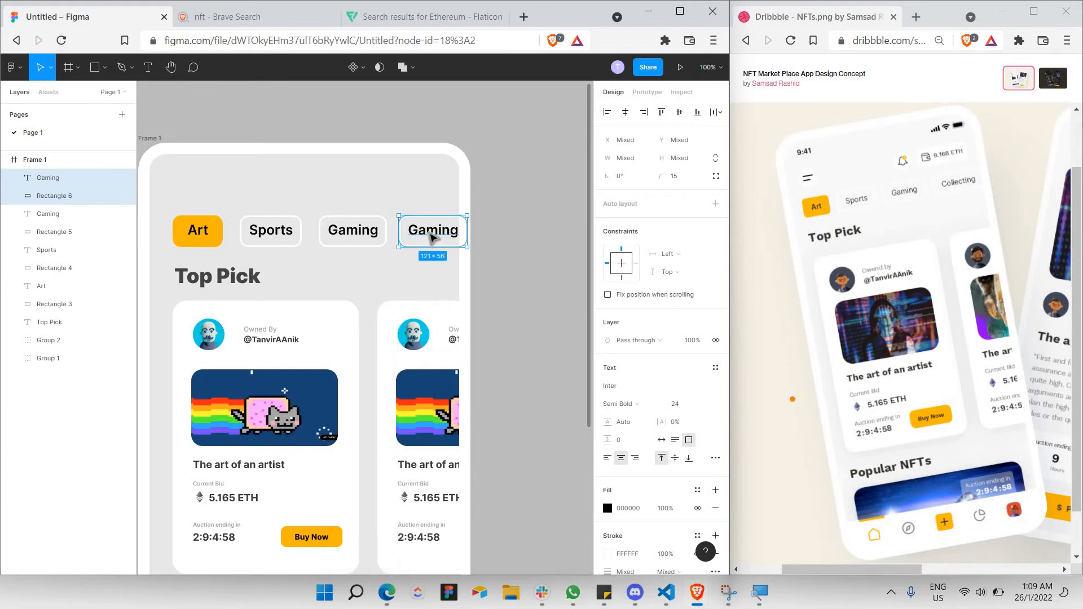
pyautogui.doubleClick(430, 234)
pyautogui.write('C')
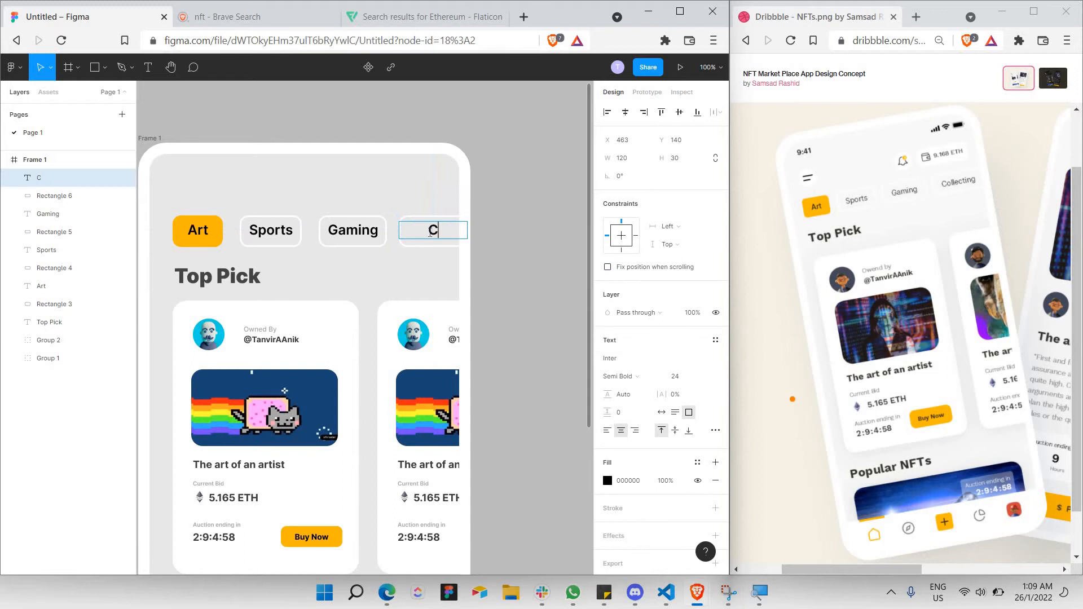
pyautogui.write('ollecting')
pyautogui.press('Escape')
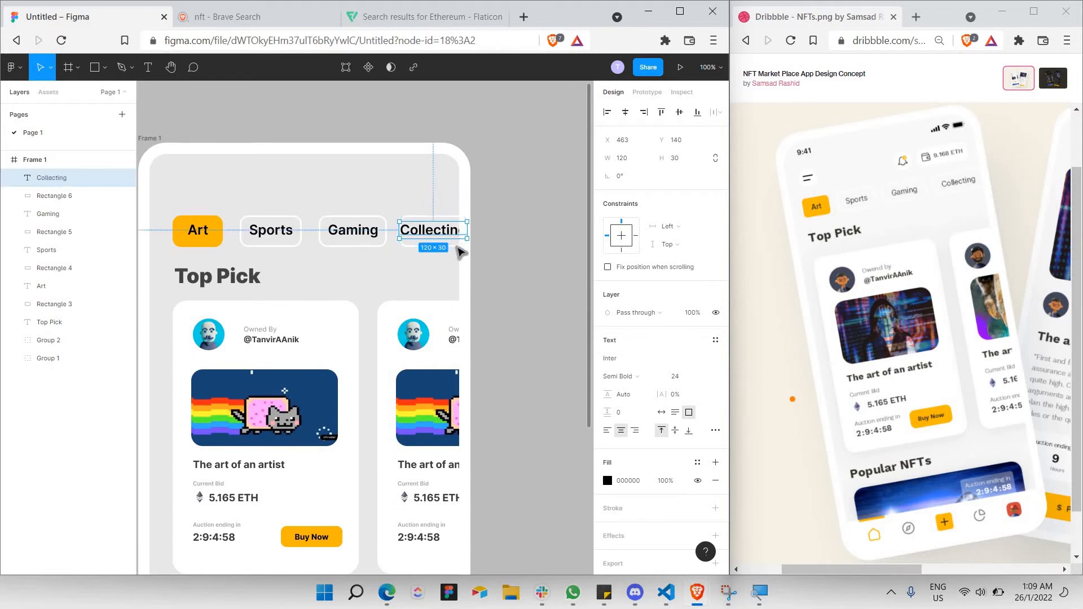
pyautogui.click(465, 243)
pyautogui.moveTo(479, 240); pyautogui.dragTo(455, 237)
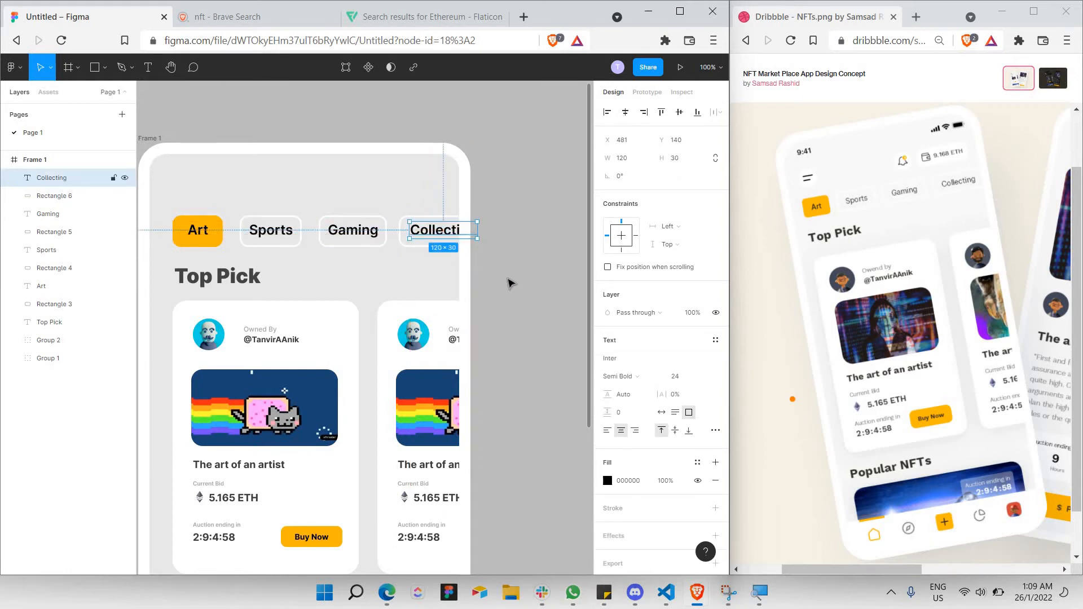
pyautogui.click(506, 283)
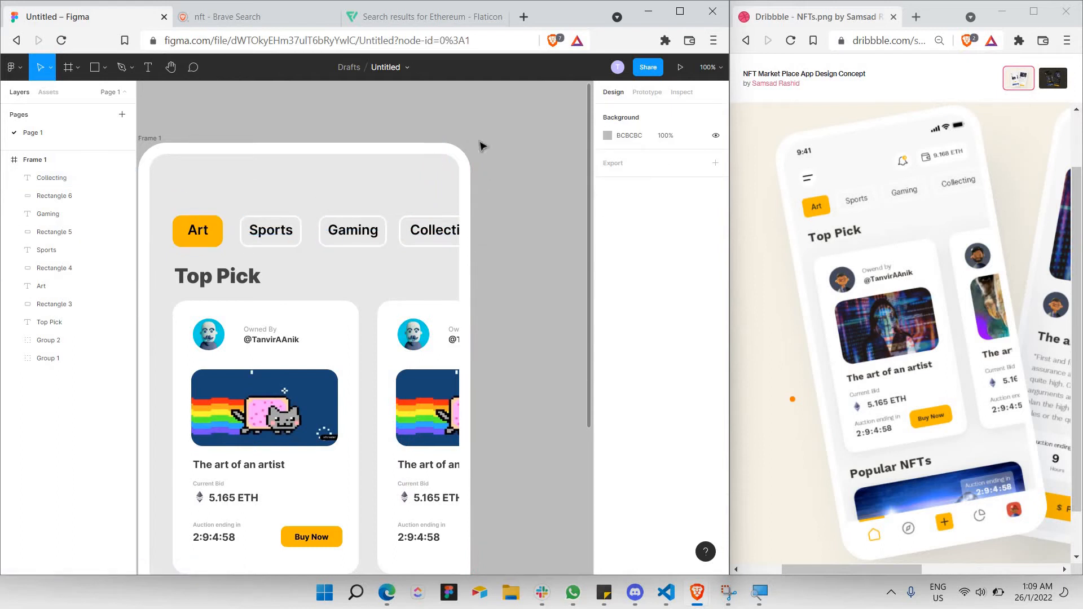
# Draw a 59×59 circle in the frame's top-left corner and fill it white #FFFFFF.
pyautogui.click(105, 68)
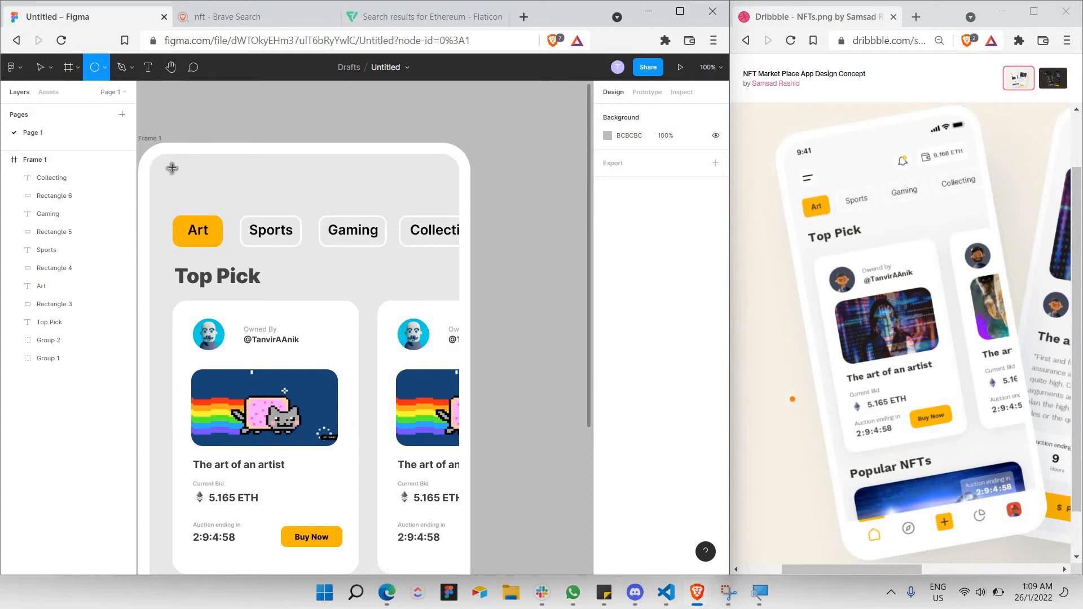
pyautogui.moveTo(173, 167); pyautogui.dragTo(205, 201)
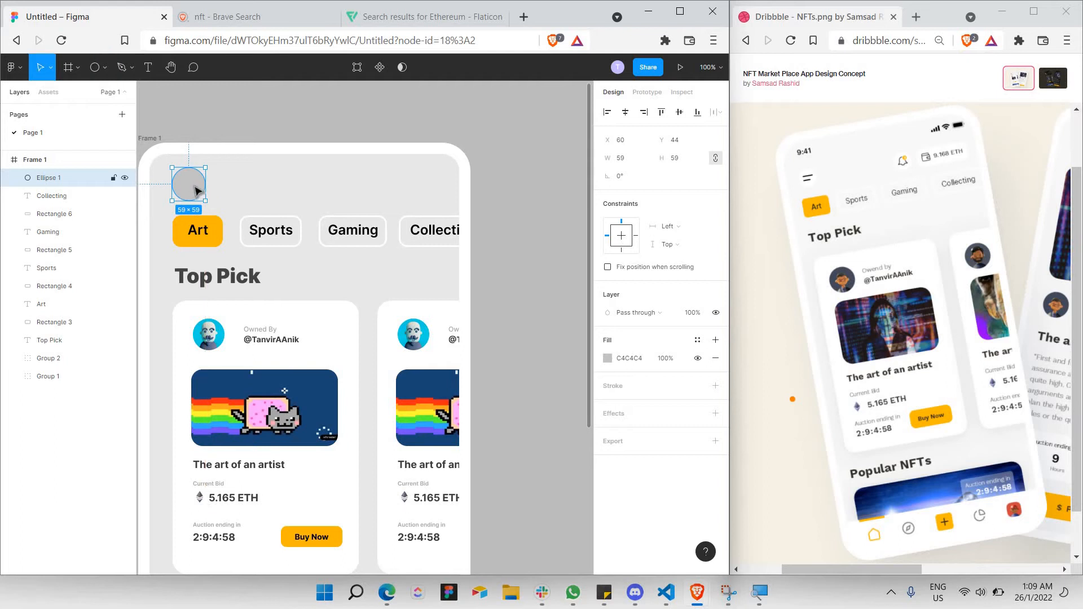
pyautogui.moveTo(196, 188); pyautogui.dragTo(192, 181)
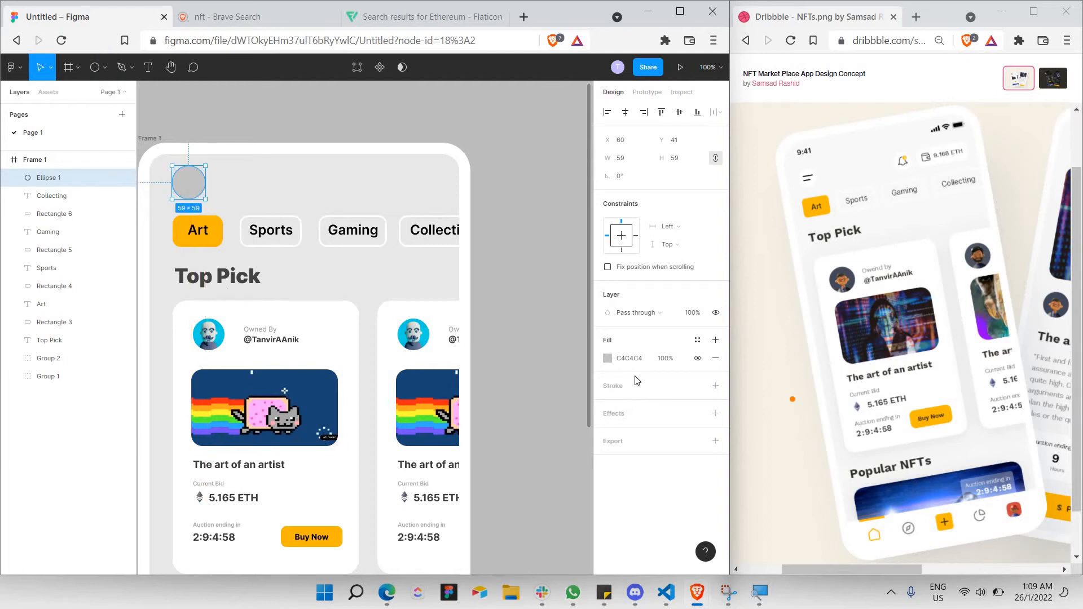
pyautogui.click(607, 359)
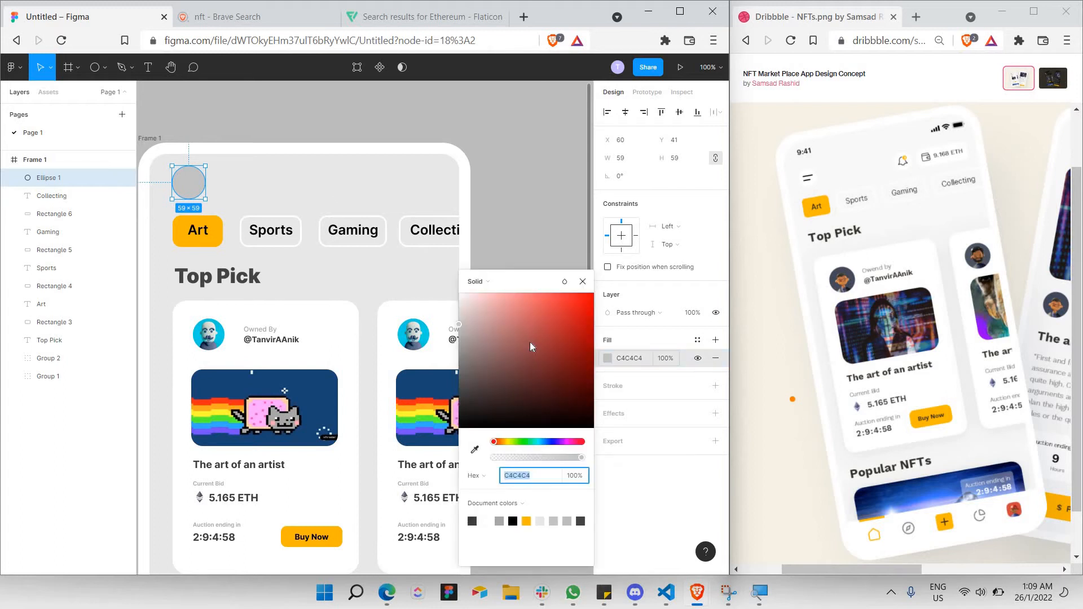
pyautogui.moveTo(530, 342); pyautogui.dragTo(309, 193)
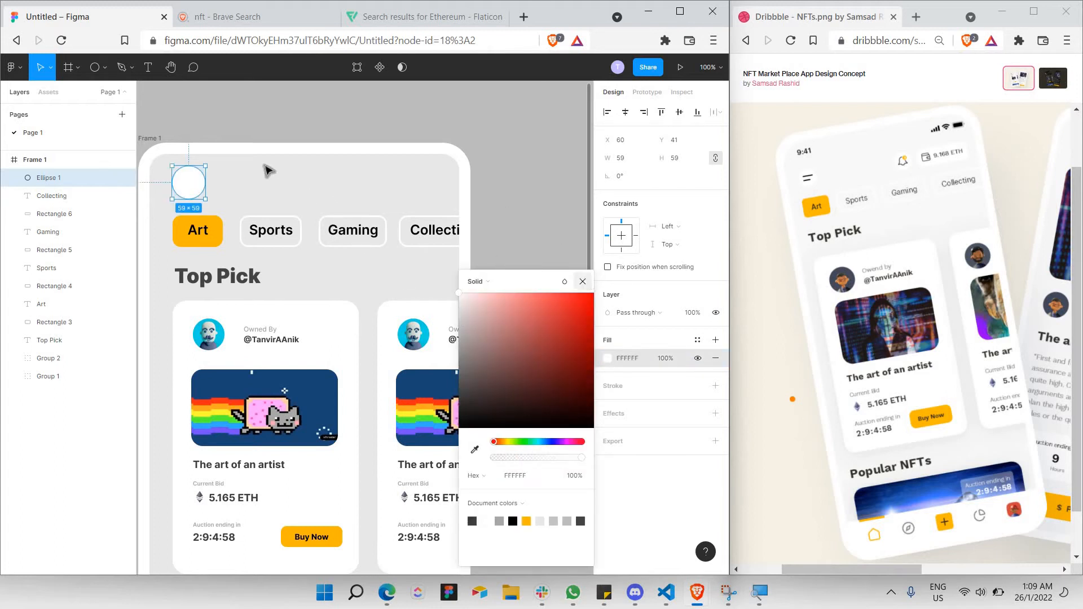
pyautogui.press('Escape')
pyautogui.scroll(5, 163, 153)
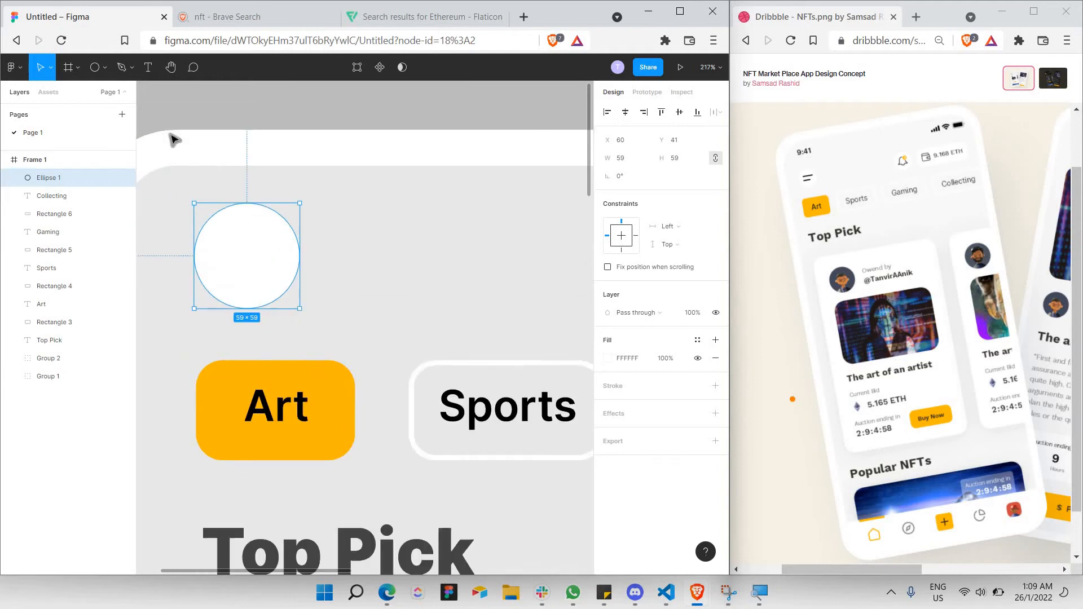
pyautogui.click(105, 75)
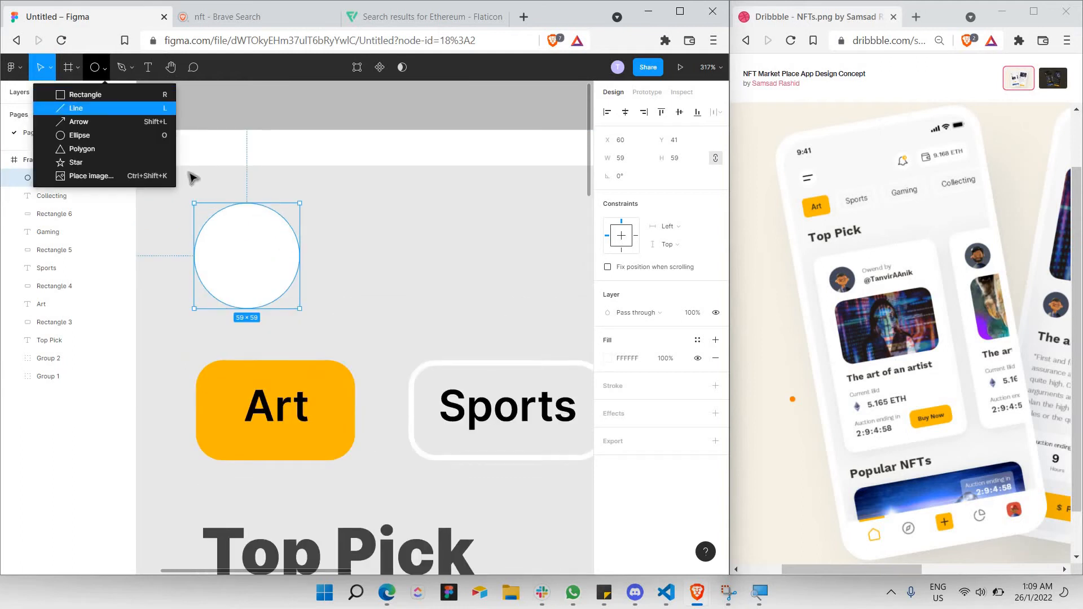
# Draw two stacked horizontal lines with stroke 5 inside the white circle.
pyautogui.click(101, 108)
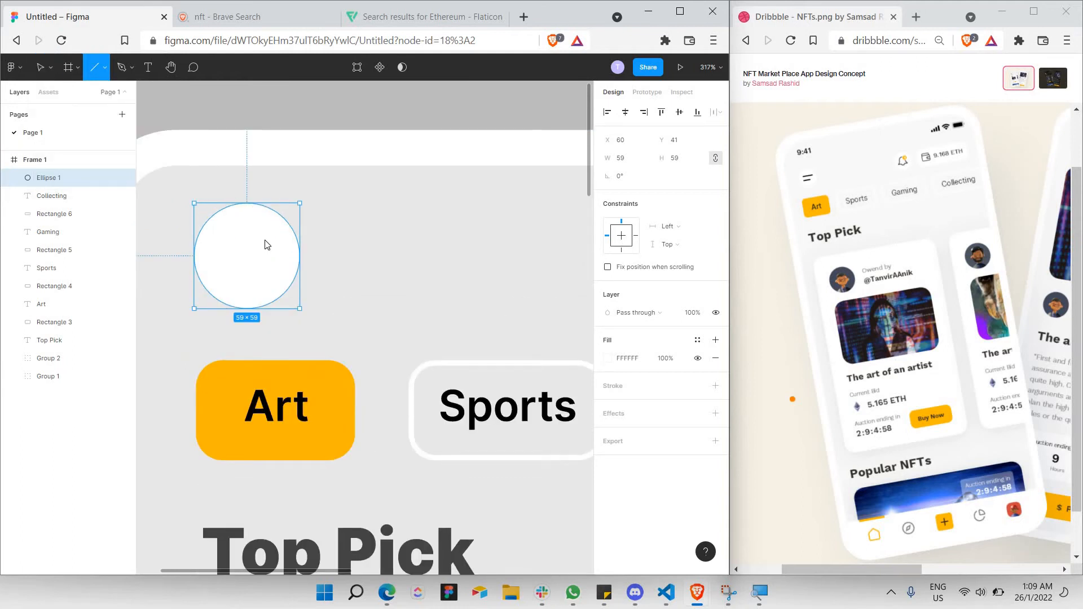
pyautogui.moveTo(211, 231)
pyautogui.mouseDown()
pyautogui.moveTo(273, 244)
pyautogui.moveTo(267, 231)
pyautogui.mouseUp()
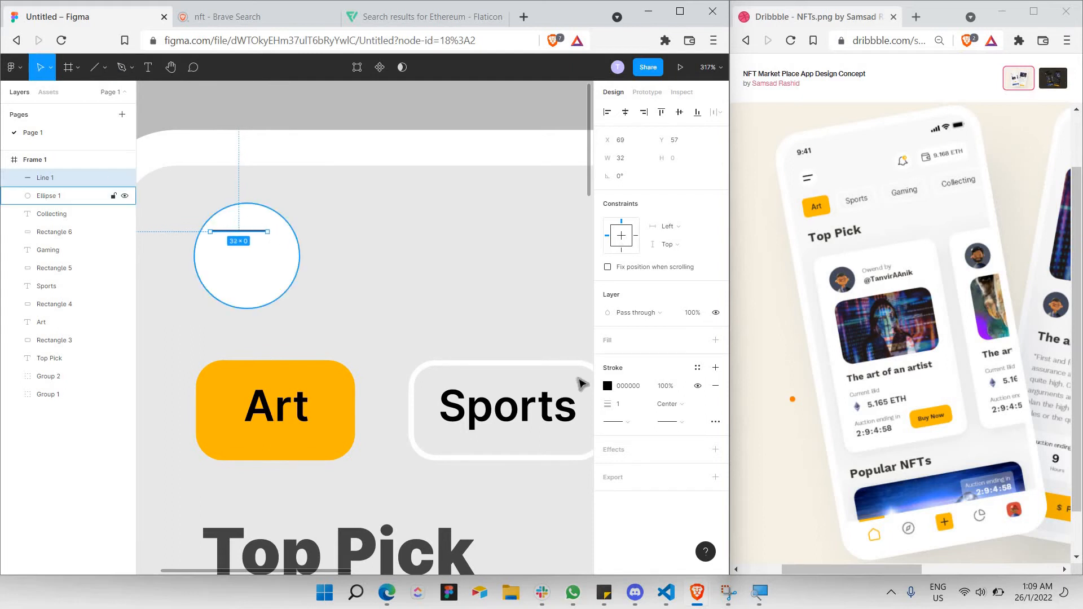
pyautogui.click(628, 403)
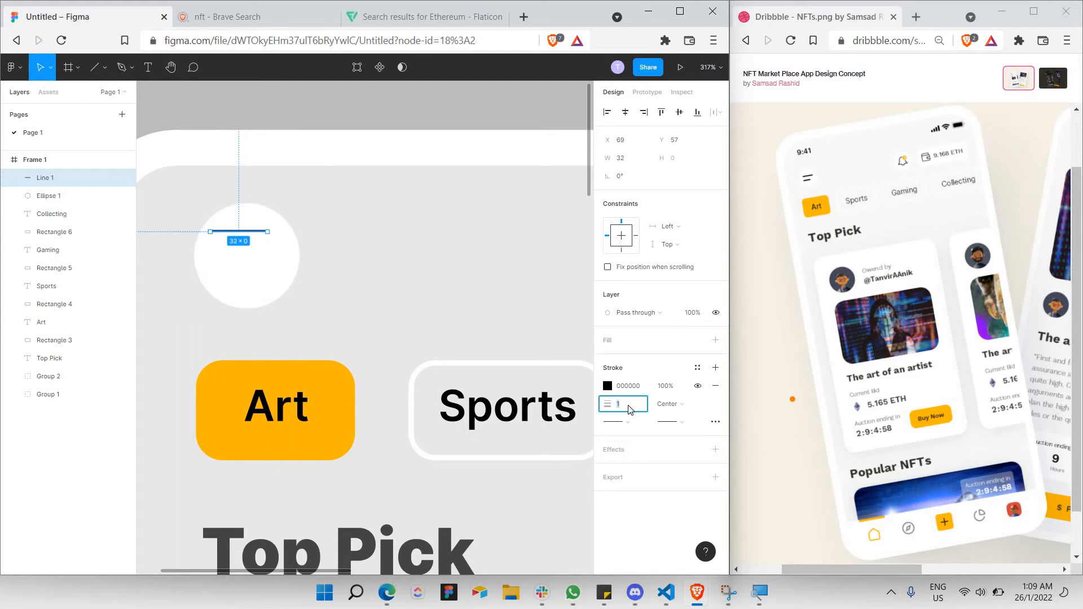
pyautogui.press('Return')
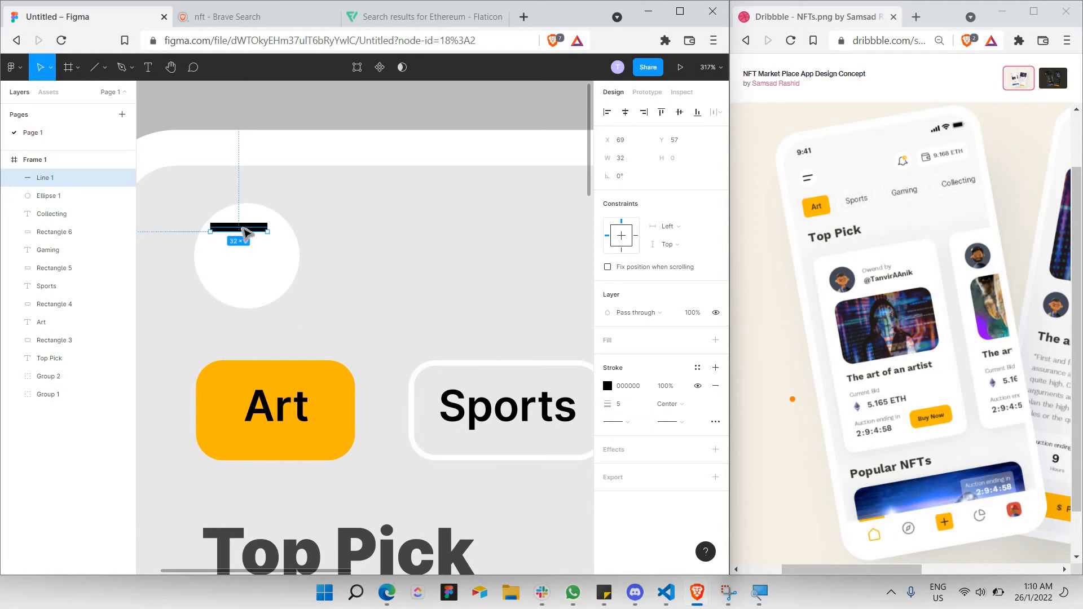
pyautogui.moveTo(247, 231); pyautogui.dragTo(252, 238)
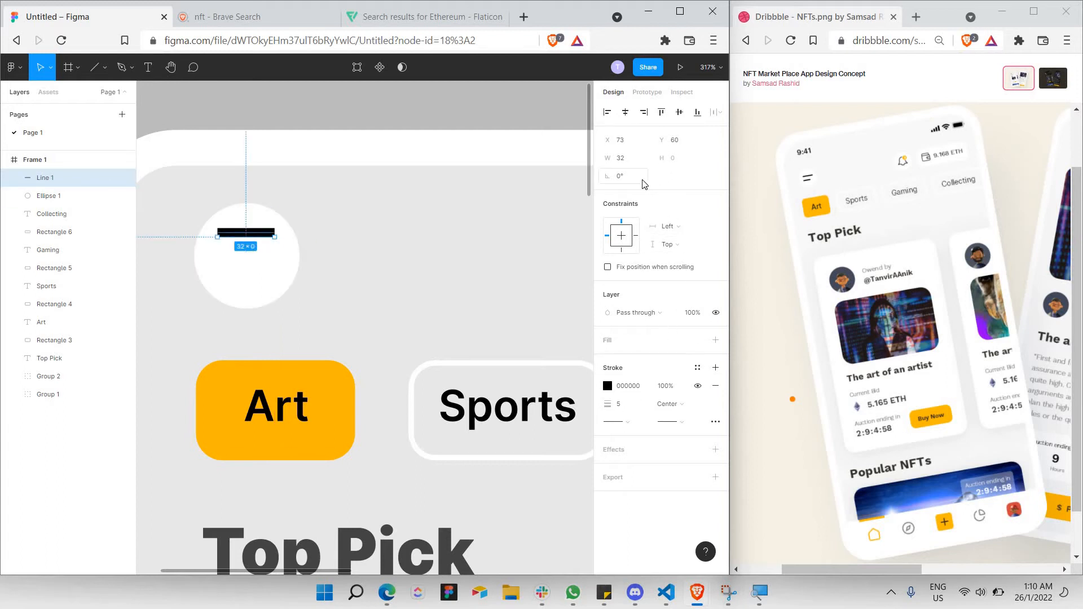
pyautogui.keyDown('alt'); pyautogui.keyDown('shift'); pyautogui.click(245, 237); pyautogui.keyUp('shift'); pyautogui.keyUp('alt')
pyautogui.keyDown('alt'); pyautogui.keyDown('shift'); pyautogui.click(246, 236); pyautogui.keyUp('shift'); pyautogui.keyUp('alt')
pyautogui.click(619, 177)
pyautogui.click(453, 210)
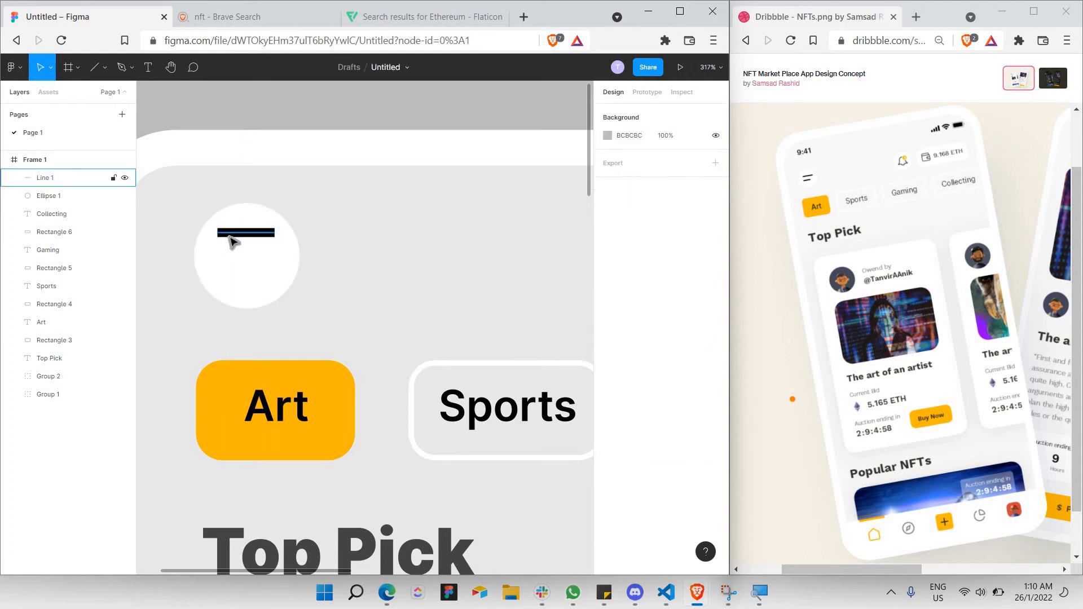
pyautogui.click(268, 233)
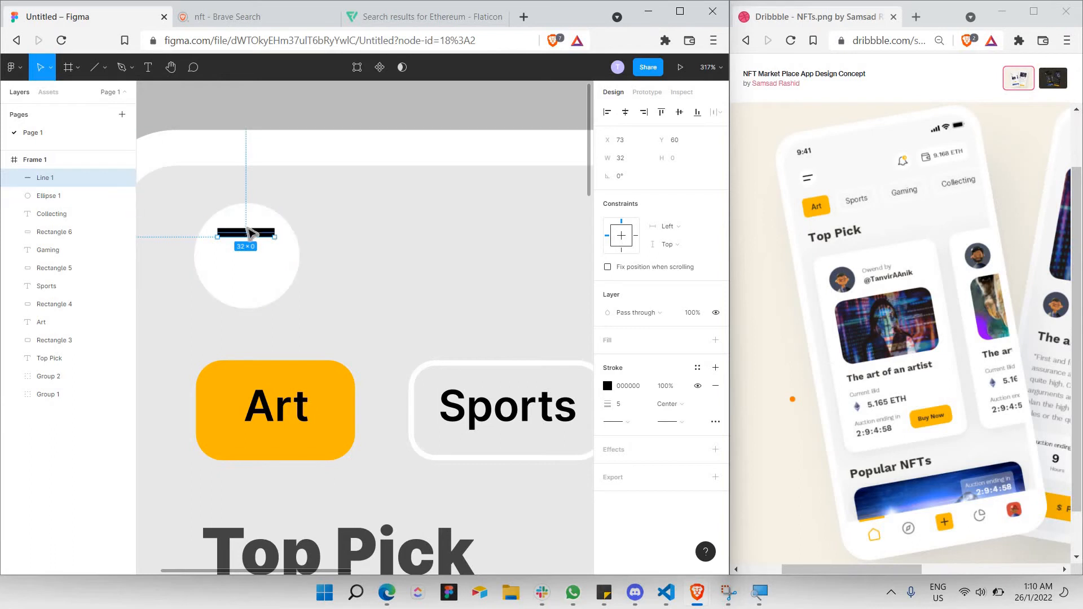
pyautogui.click(248, 233)
pyautogui.hotkey('ctrl', 'c')
pyautogui.hotkey('ctrl', 'v')
pyautogui.moveTo(255, 238); pyautogui.dragTo(223, 239)
# Shrink both menu lines to about 24 wide inside the circle.
pyautogui.click(261, 288)
pyautogui.click(247, 273)
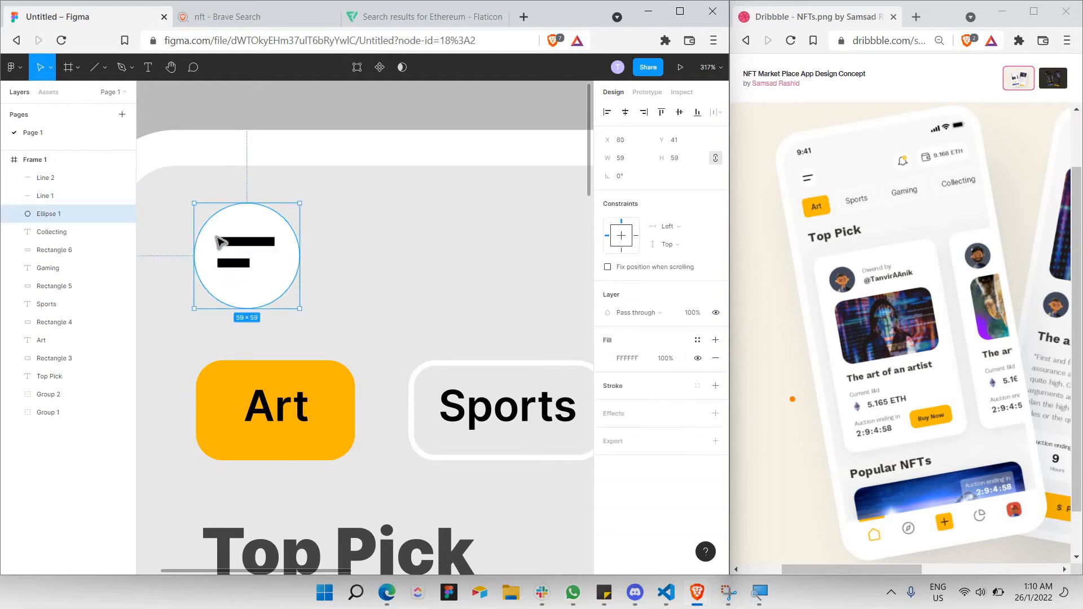
pyautogui.click(259, 243)
pyautogui.keyDown('shift'); pyautogui.click(245, 263); pyautogui.keyUp('shift')
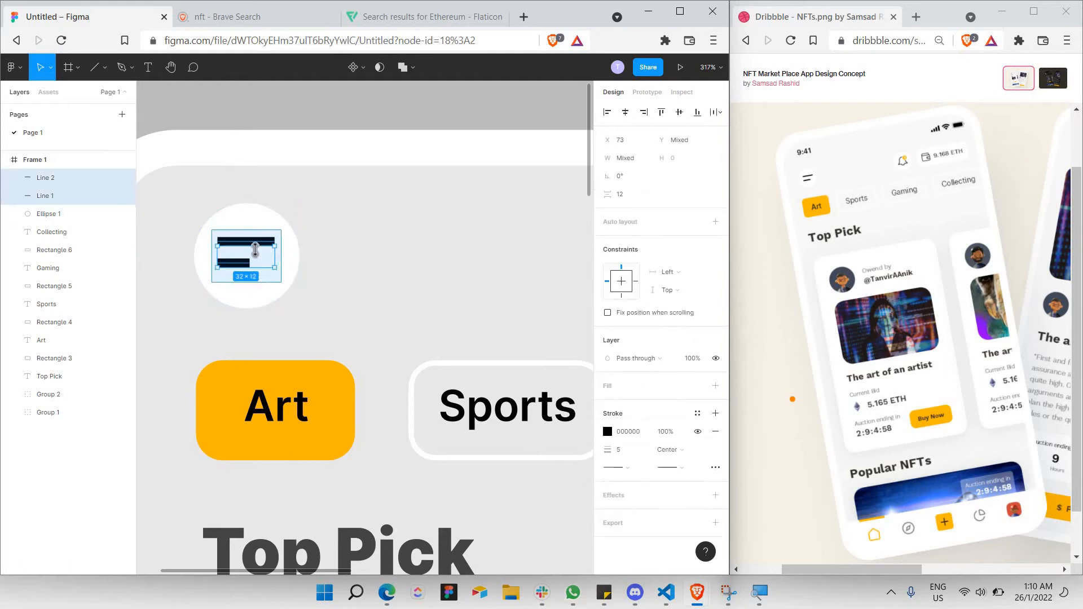
pyautogui.moveTo(255, 253); pyautogui.dragTo(259, 269)
pyautogui.click(389, 258)
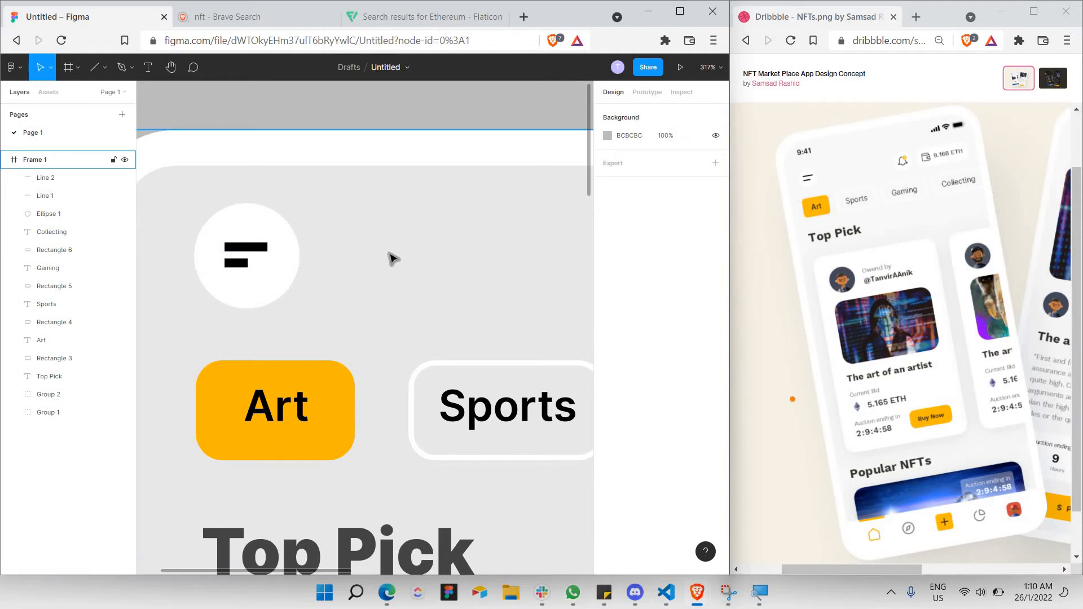
# Duplicate the menu circle and lines and place the copy at the frame's top-right.
pyautogui.scroll(-3, 388, 254)
pyautogui.scroll(-4, 388, 257)
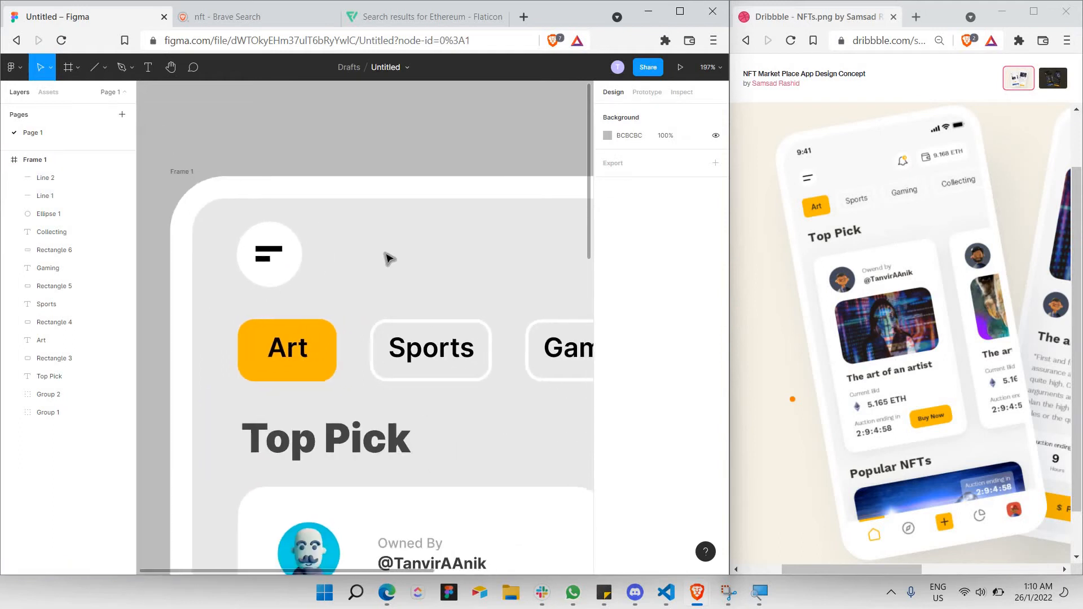
pyautogui.hscroll(6, 388, 259)
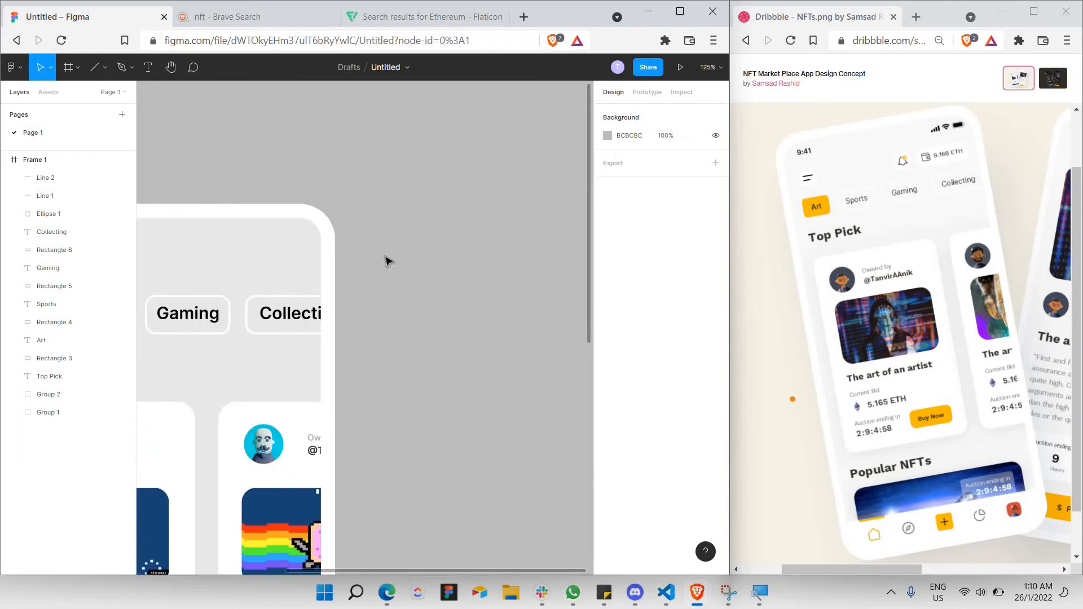
pyautogui.hscroll(-6, 387, 259)
pyautogui.click(280, 238)
pyautogui.moveTo(329, 290); pyautogui.dragTo(295, 253)
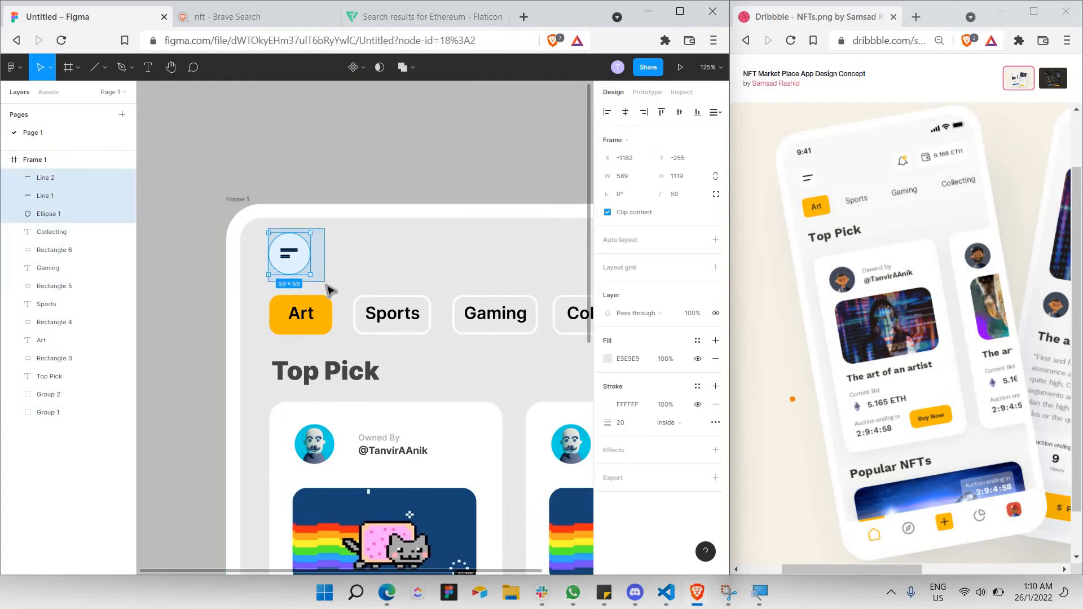
pyautogui.hotkey('ctrl', 'v')
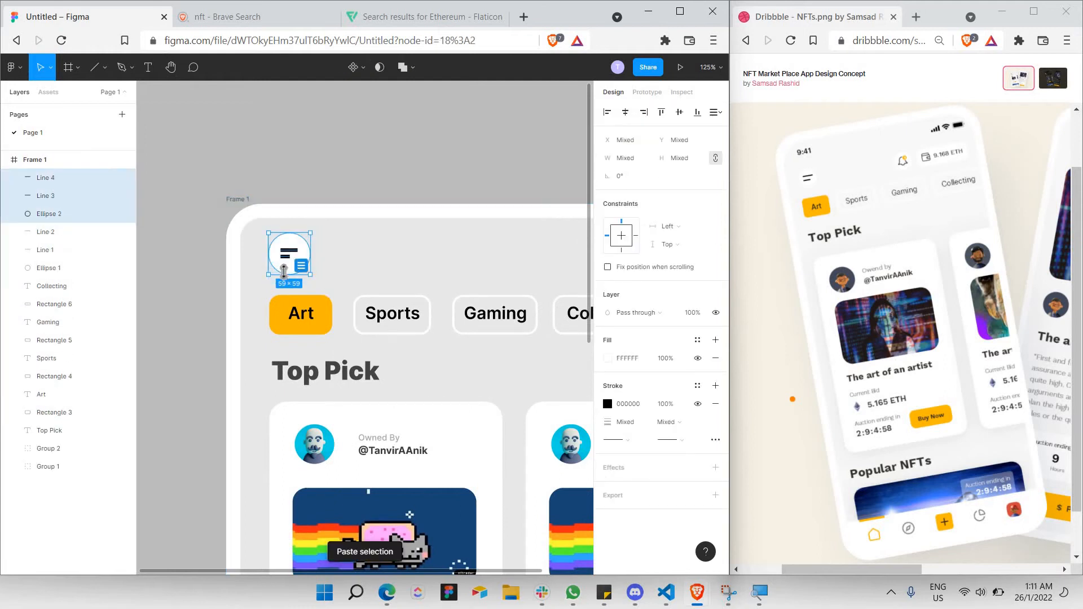
pyautogui.moveTo(288, 273); pyautogui.dragTo(318, 273)
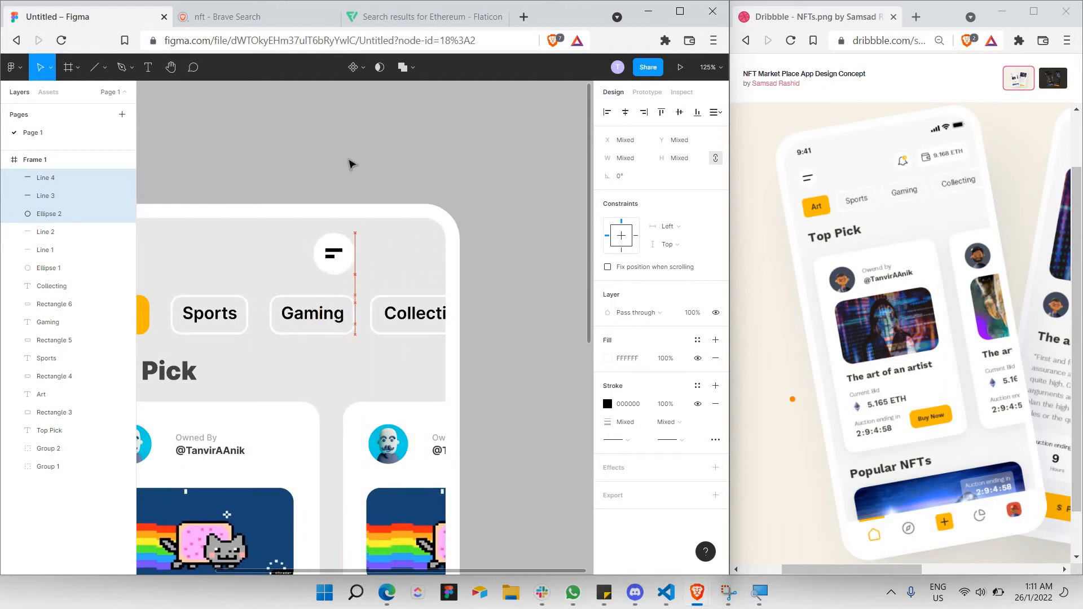
# Search Flaticon for 'bell' and copy the first outline bell icon's image.
pyautogui.click(406, 17)
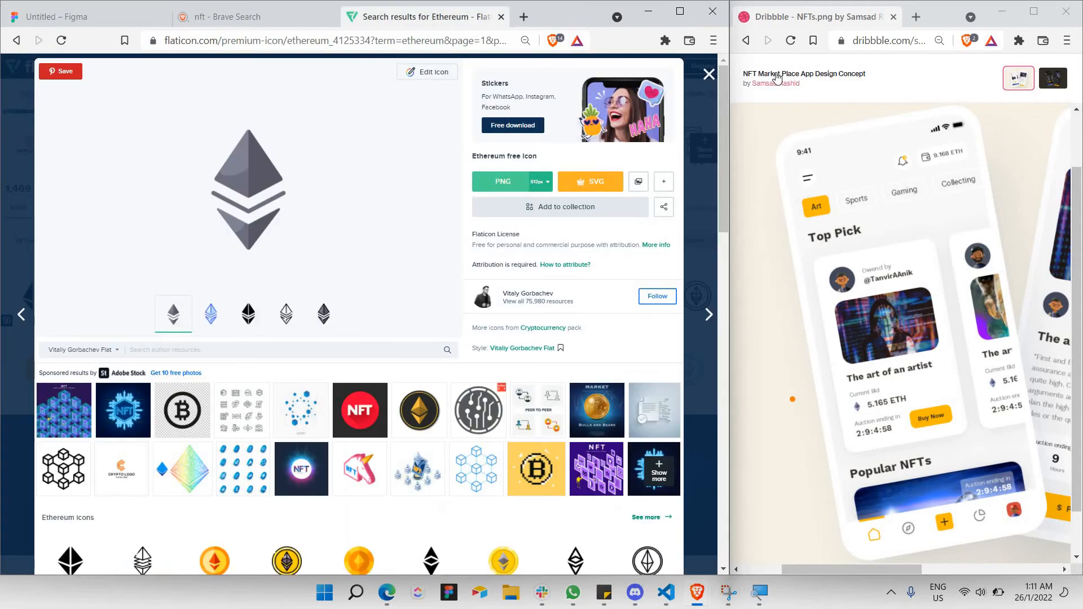
pyautogui.click(708, 74)
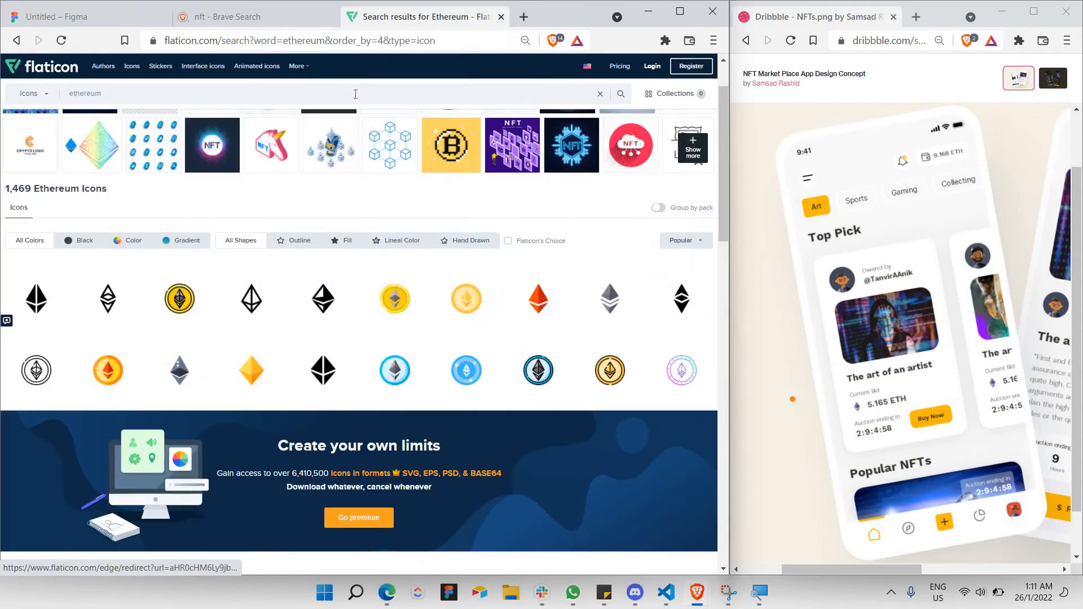
pyautogui.write('bell')
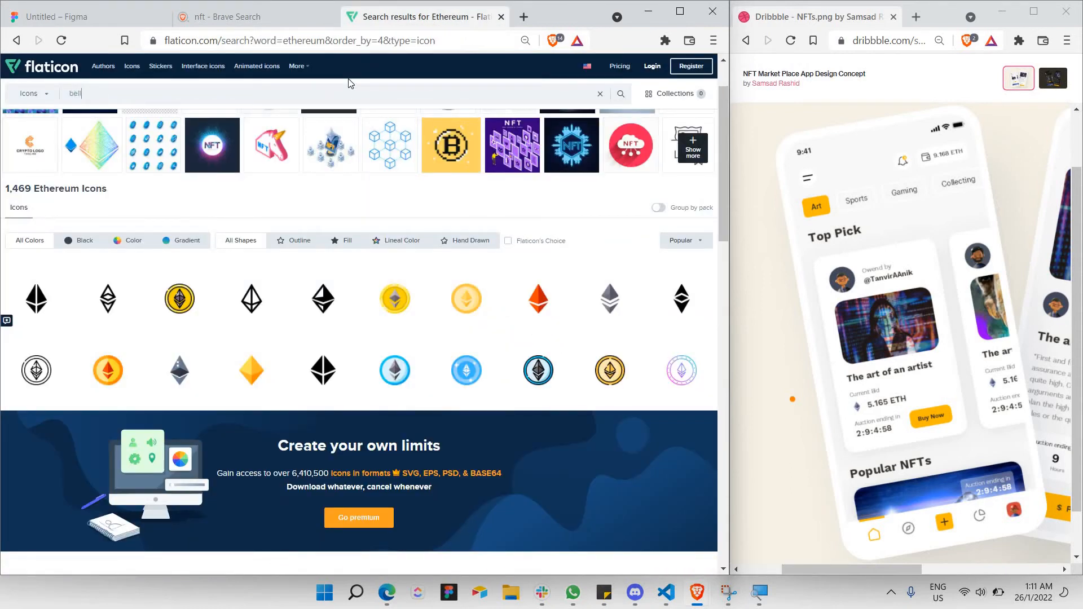
pyautogui.press('Return')
pyautogui.click(914, 11)
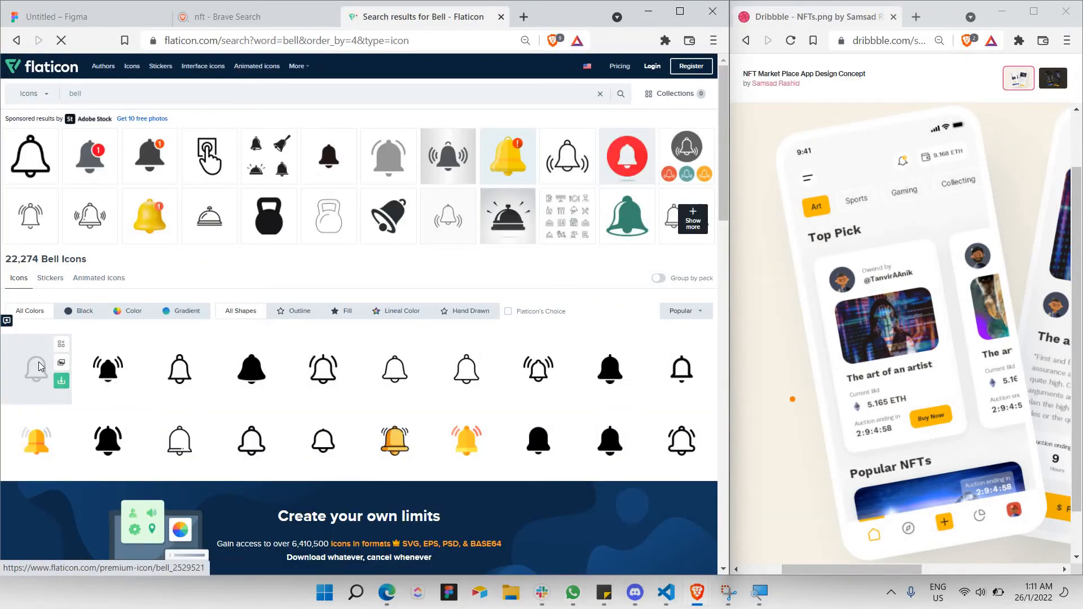
pyautogui.click(48, 367)
pyautogui.rightClick(300, 204)
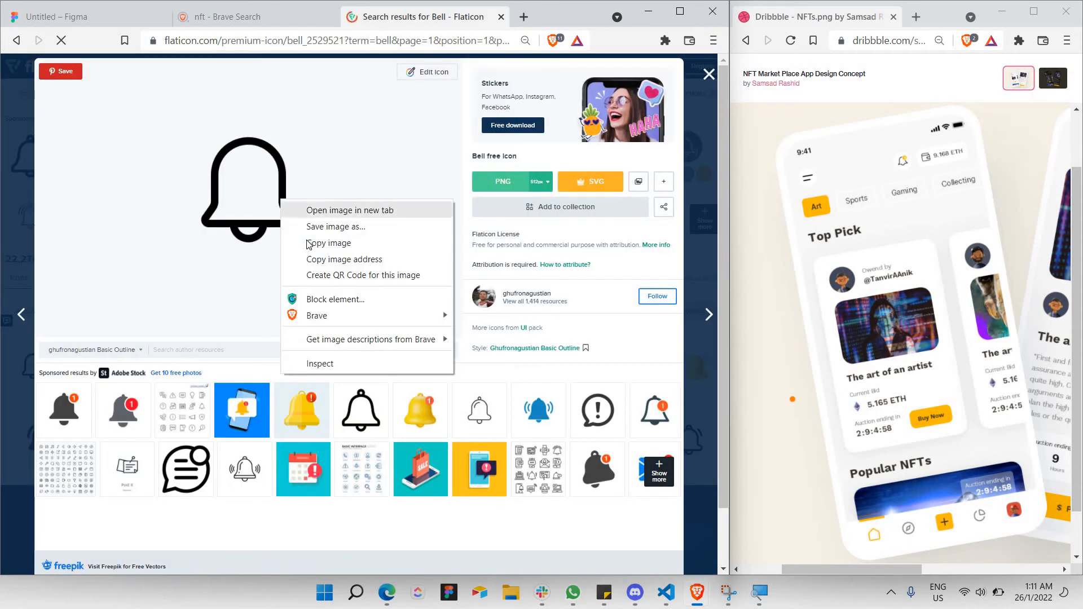
pyautogui.click(335, 242)
pyautogui.click(84, 8)
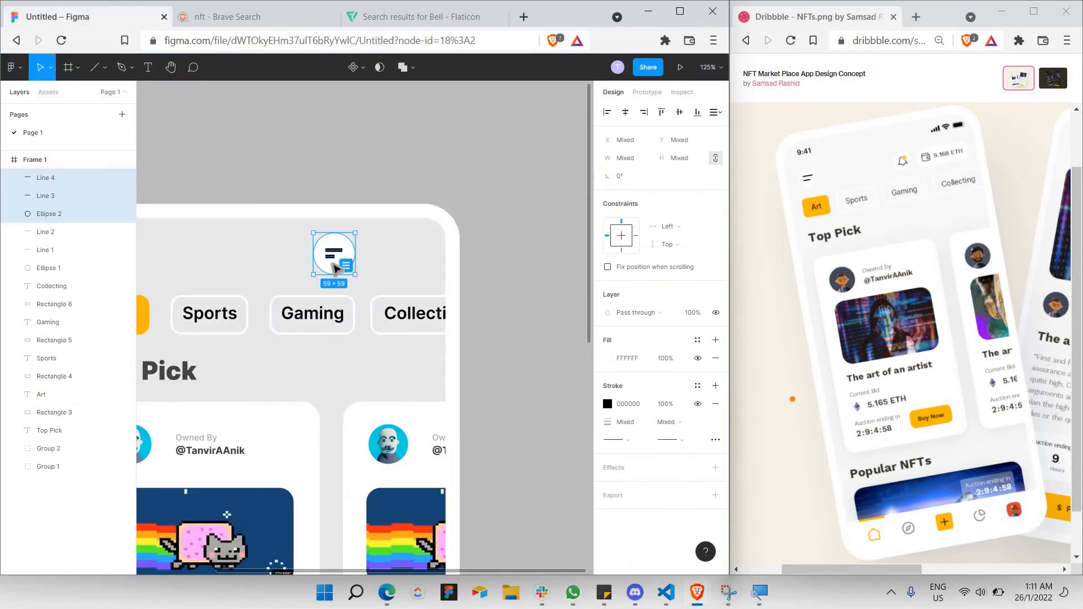
# Paste the bell image onto the canvas and shrink it to icon size.
pyautogui.scroll(3, 339, 254)
pyautogui.click(339, 255)
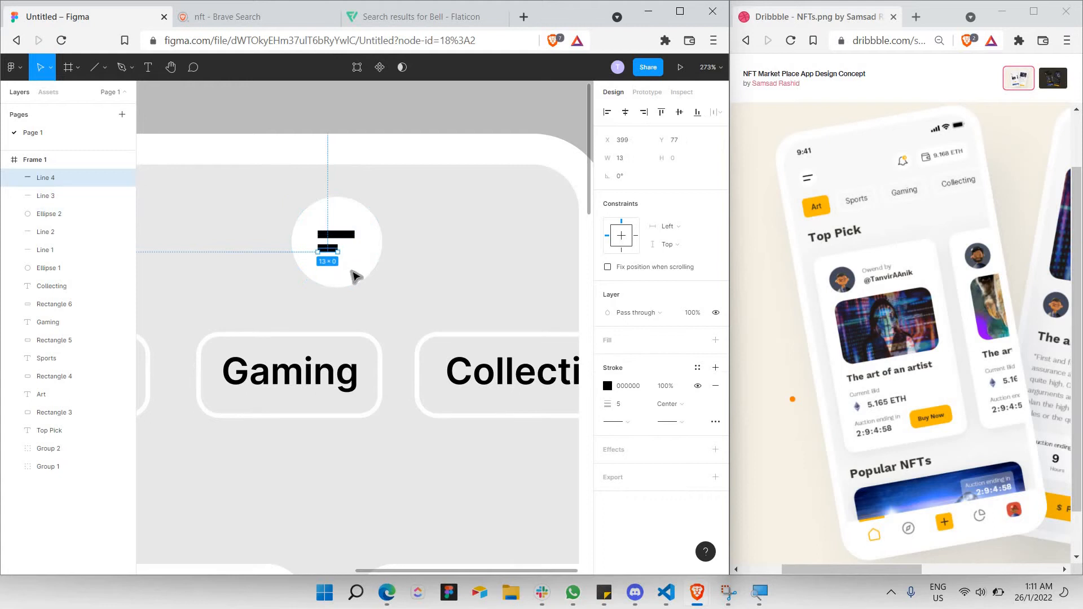
pyautogui.click(355, 277)
pyautogui.hotkey('ctrl', 'v')
pyautogui.hotkey('ctrl', 'z')
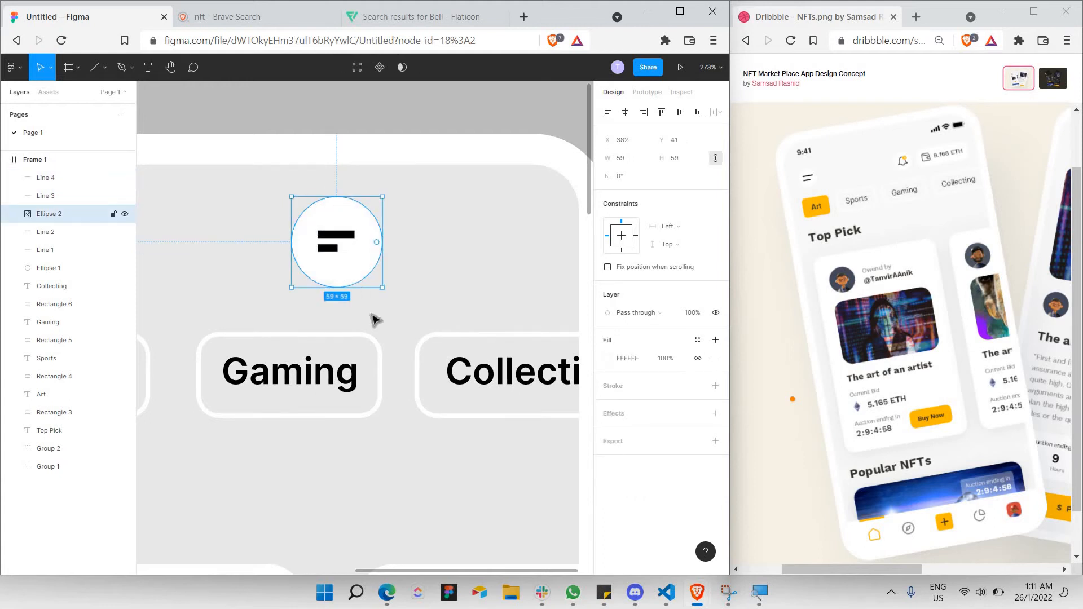
pyautogui.click(373, 317)
pyautogui.hotkey('ctrl', 'v')
pyautogui.scroll(-6, 428, 261)
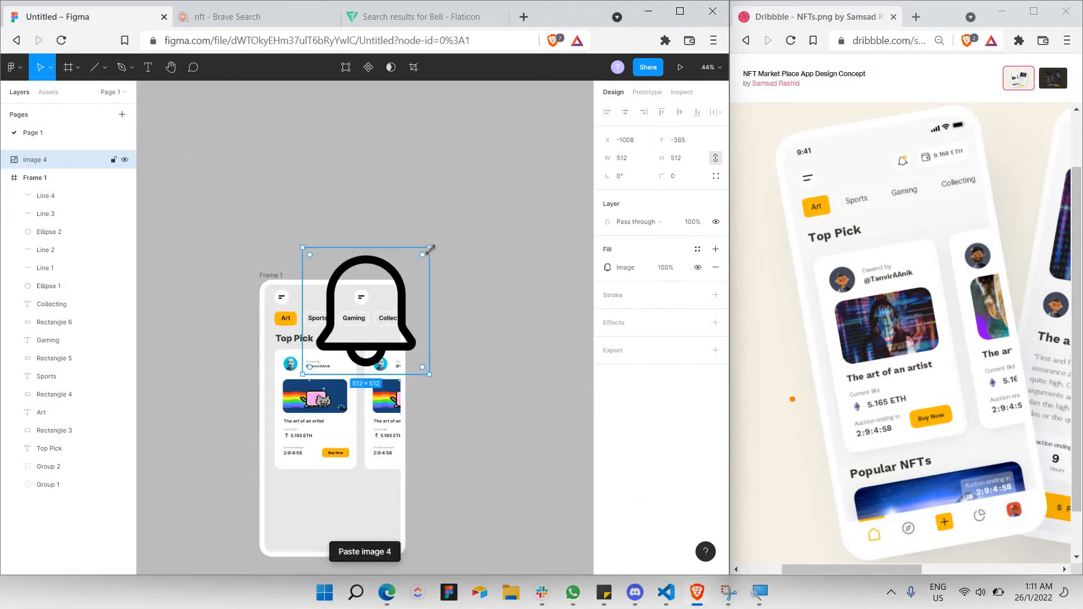
pyautogui.moveTo(428, 245); pyautogui.dragTo(274, 284)
pyautogui.scroll(5, 366, 303)
pyautogui.scroll(5, 361, 315)
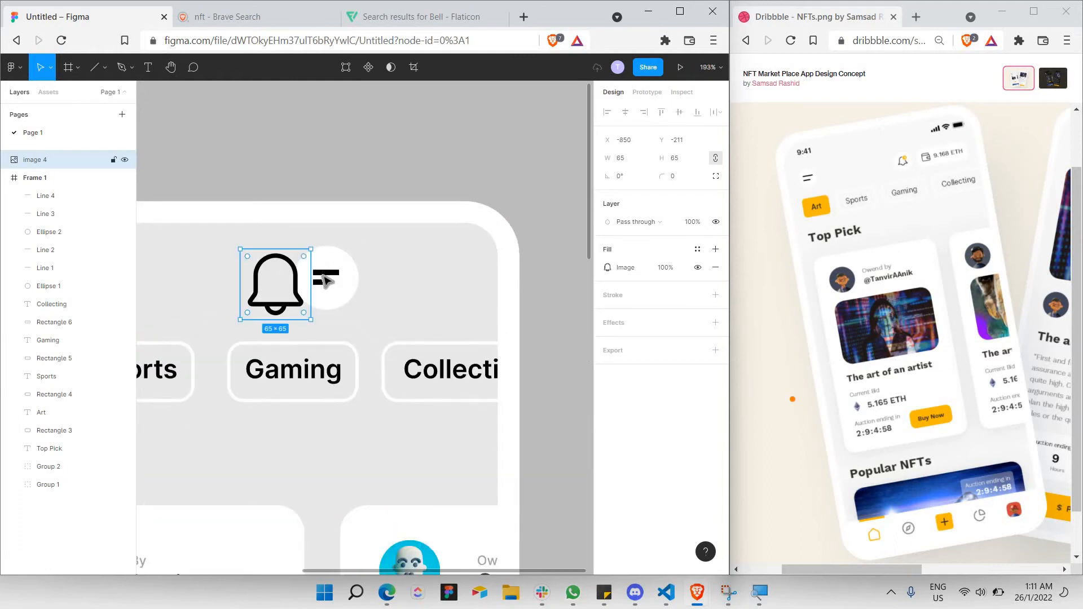
# Delete Line 3 and Line 4 and fit the 31×31 bell into the right circle.
pyautogui.click(326, 275)
pyautogui.press('Delete')
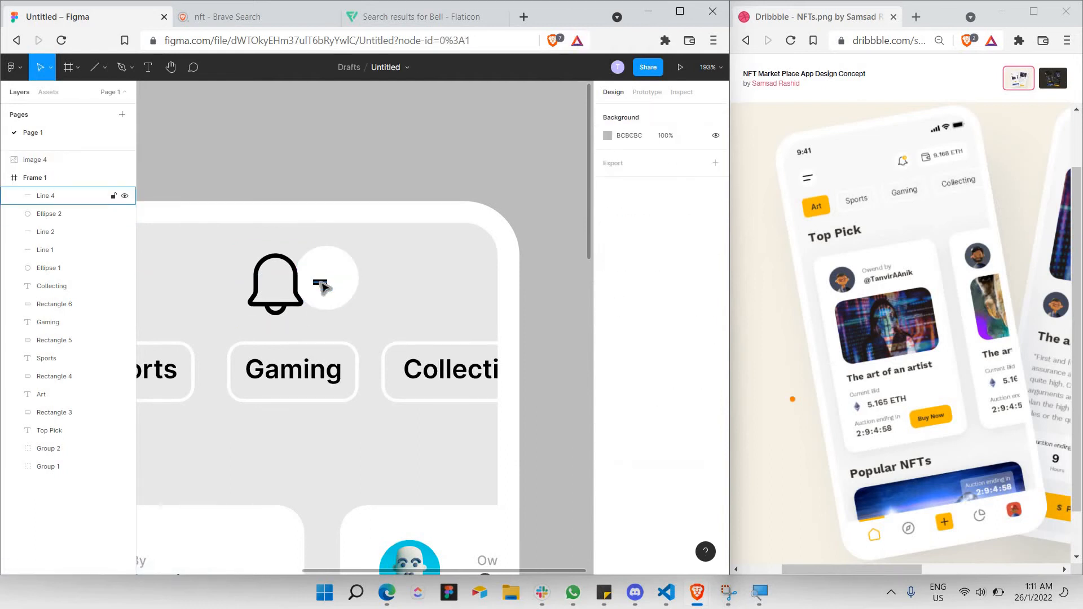
pyautogui.click(323, 281)
pyautogui.press('Delete')
pyautogui.click(293, 304)
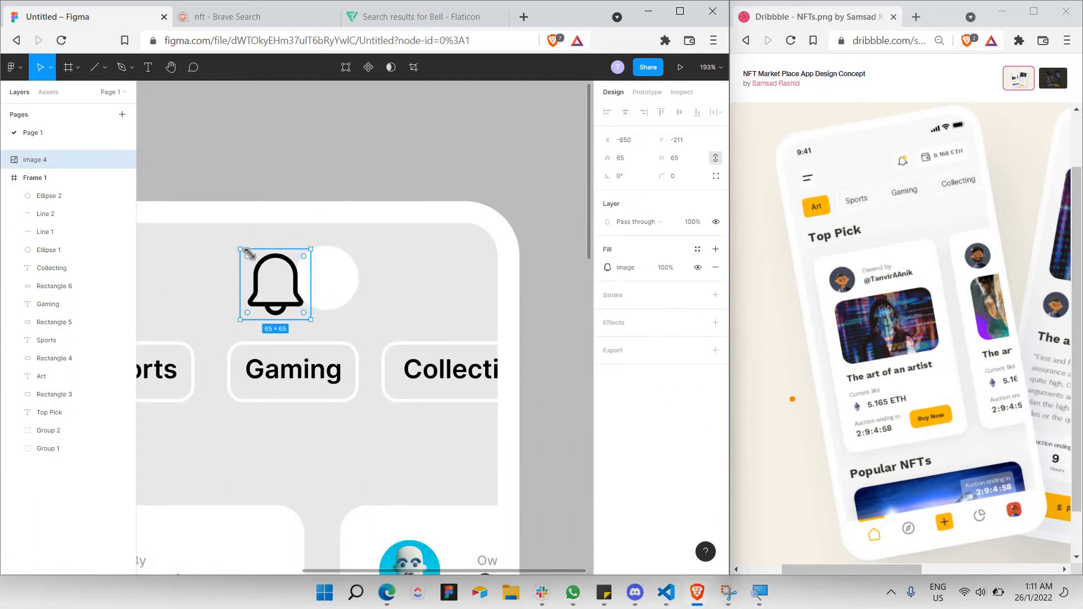
pyautogui.moveTo(243, 250); pyautogui.dragTo(330, 283)
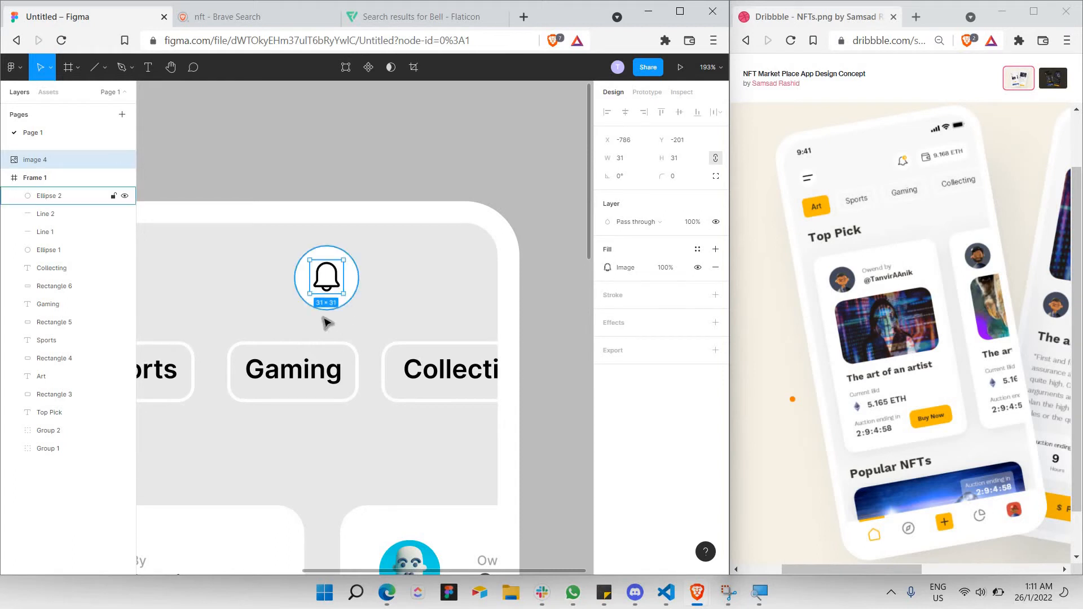
pyautogui.scroll(-5, 349, 303)
pyautogui.scroll(4, 350, 303)
# Set the bell image's fill opacity to 50%.
pyautogui.click(384, 278)
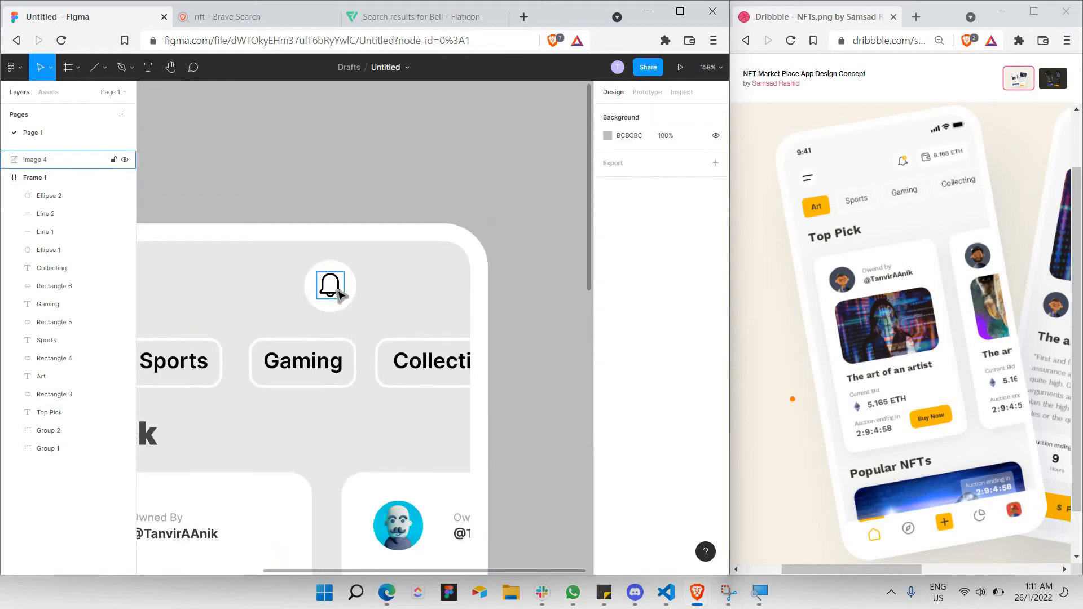
pyautogui.click(342, 291)
pyautogui.click(416, 280)
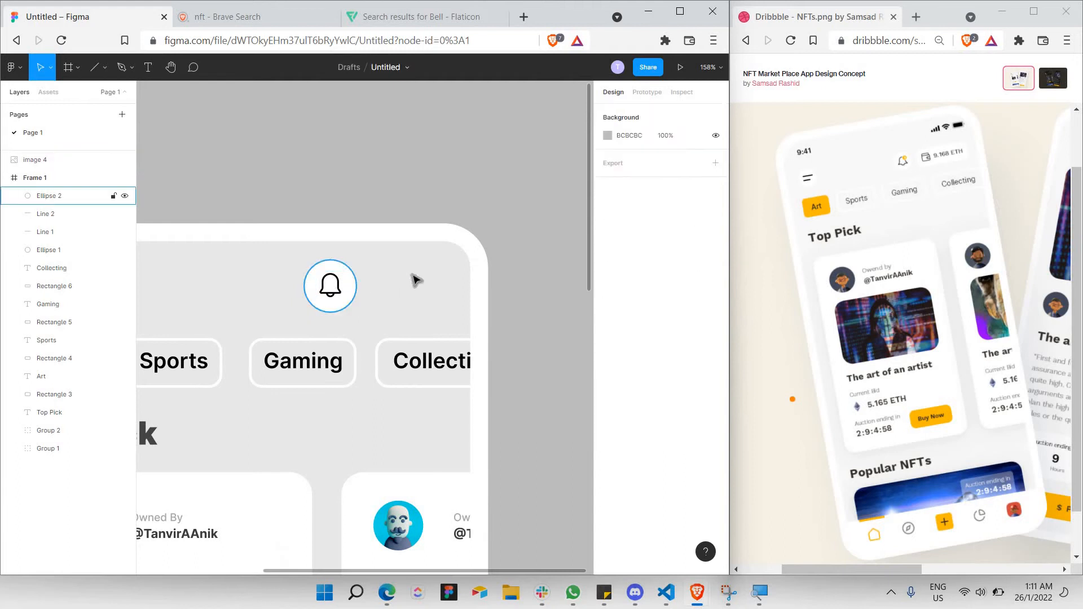
pyautogui.click(332, 287)
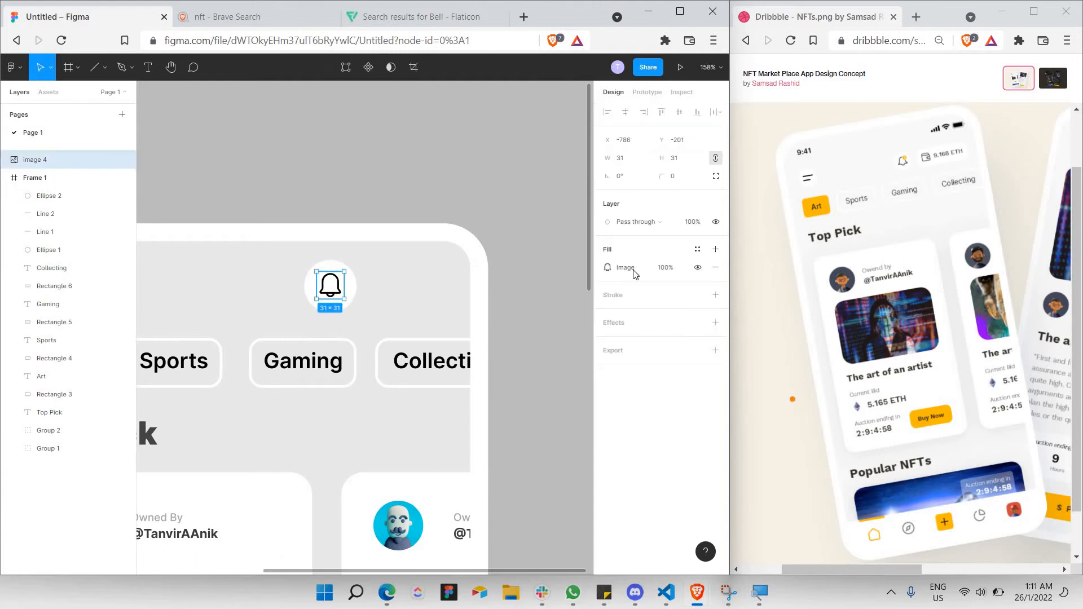
pyautogui.click(664, 268)
pyautogui.write('50')
pyautogui.press('Return')
pyautogui.click(384, 290)
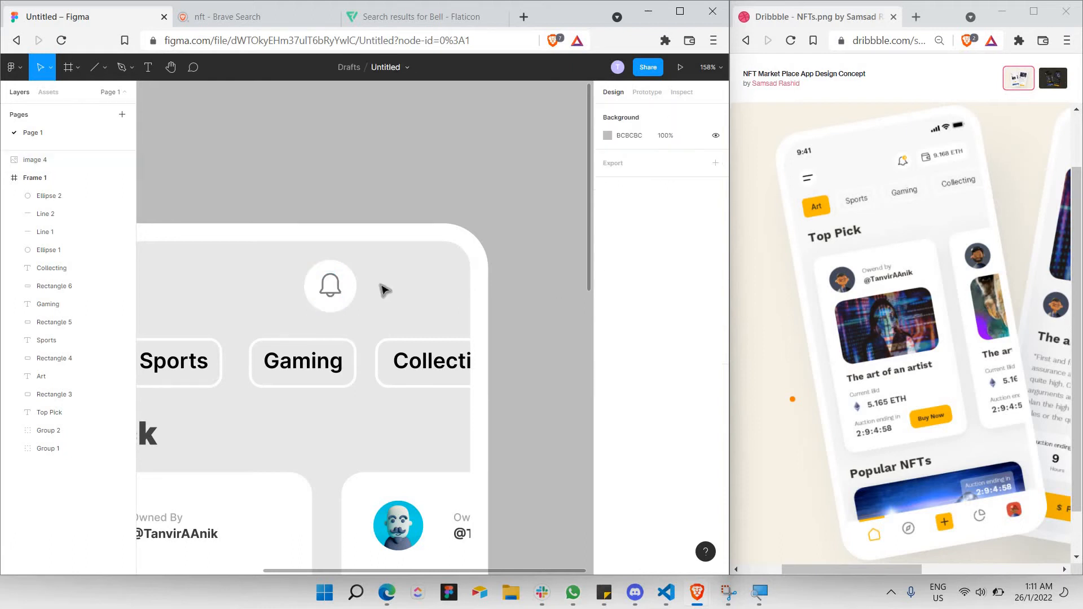
# Draw a small 8×8 ellipse dot at the bell's top-right and move the bell into Frame 1.
pyautogui.click(98, 67)
pyautogui.click(101, 65)
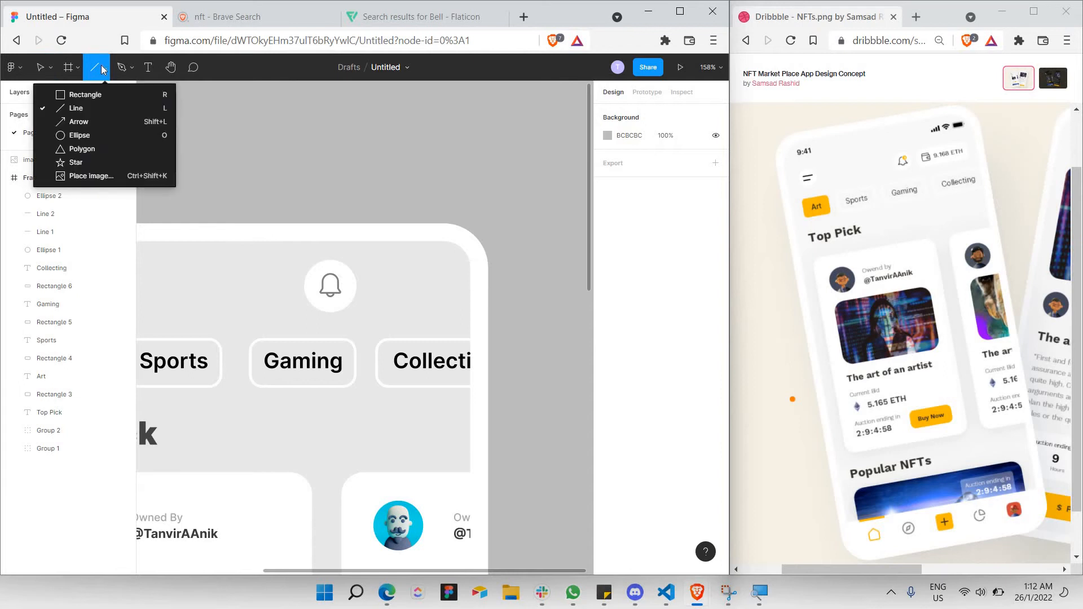
pyautogui.click(80, 135)
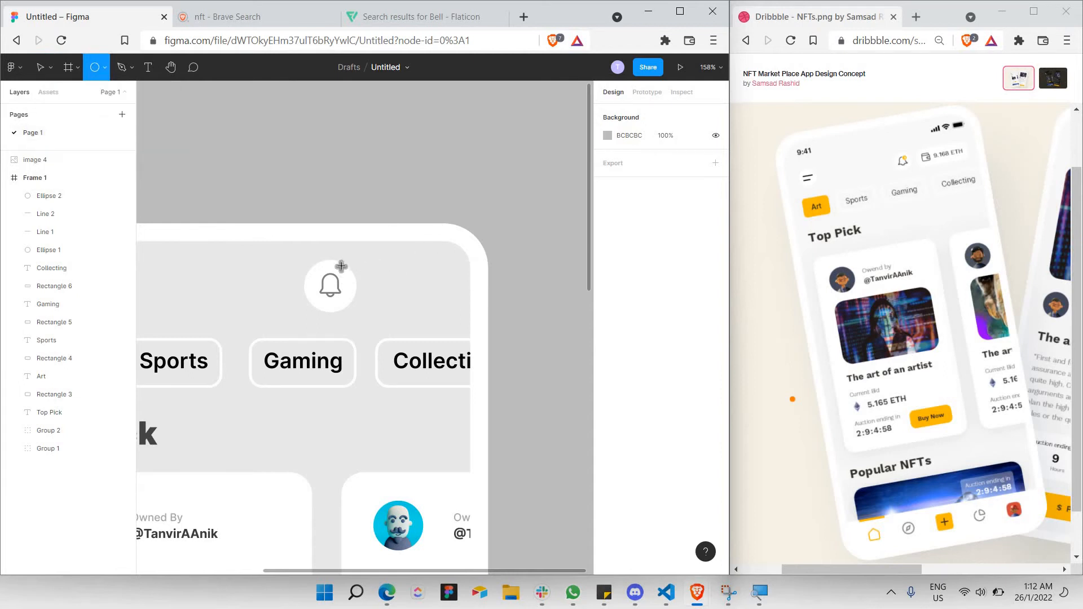
pyautogui.scroll(5, 339, 266)
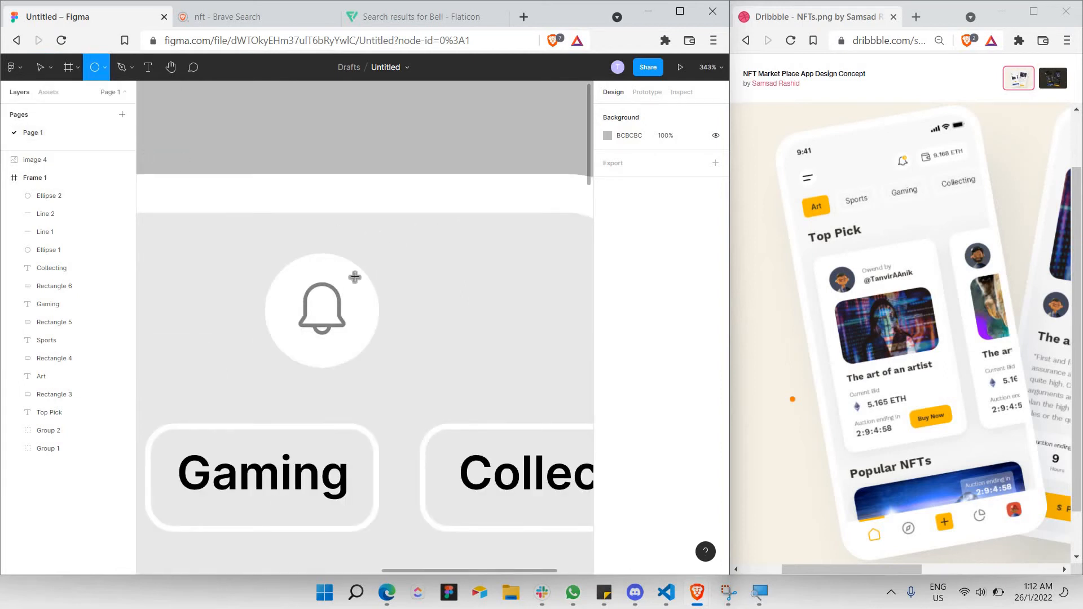
pyautogui.moveTo(340, 288); pyautogui.dragTo(337, 290)
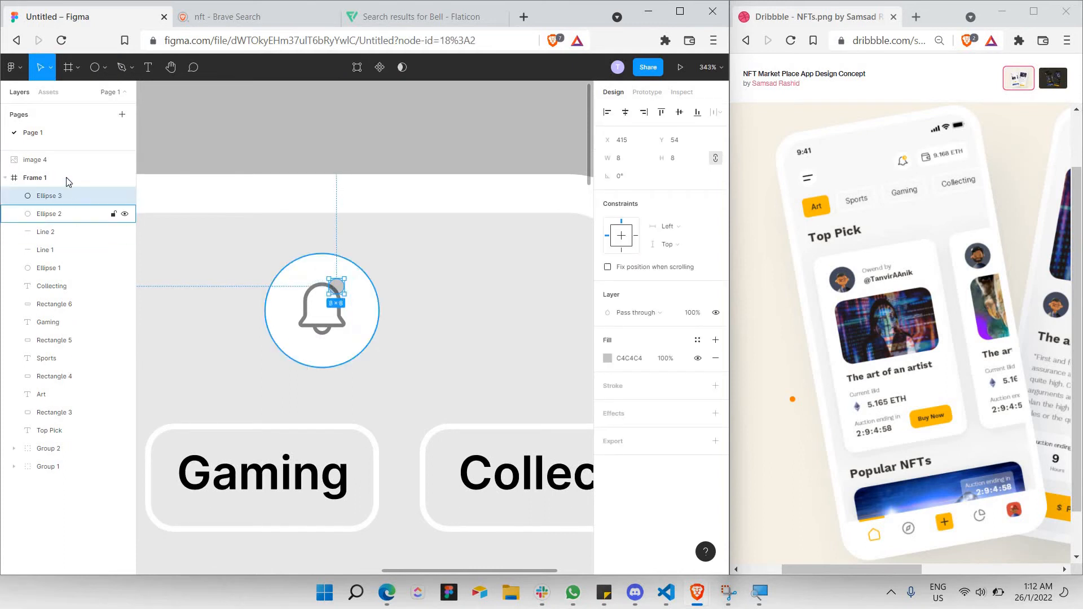
pyautogui.moveTo(51, 160); pyautogui.dragTo(79, 204)
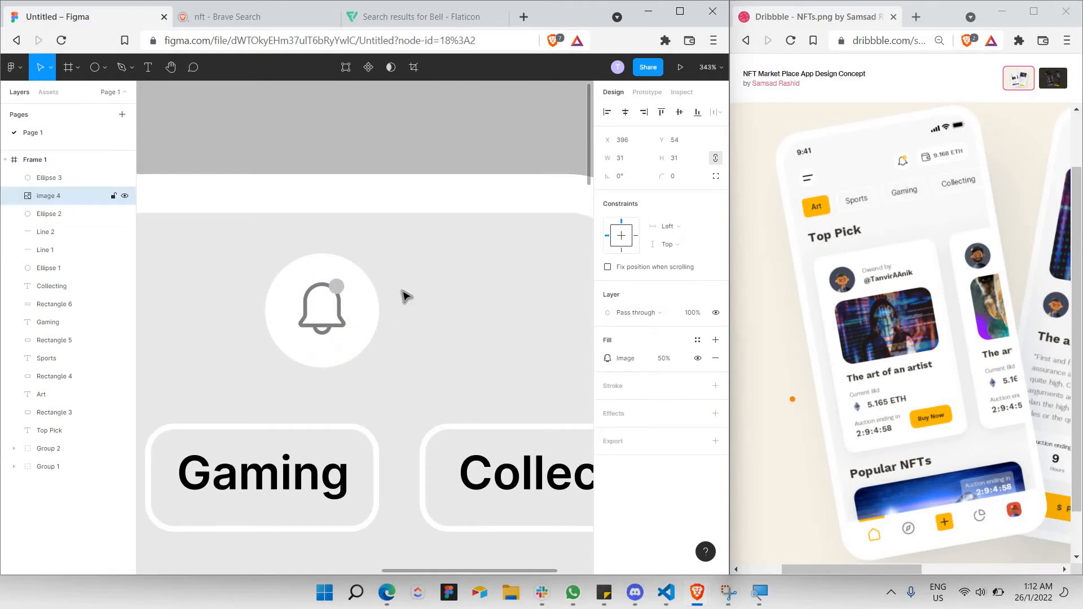
# Fill the notification dot with orange #FFB800.
pyautogui.click(345, 286)
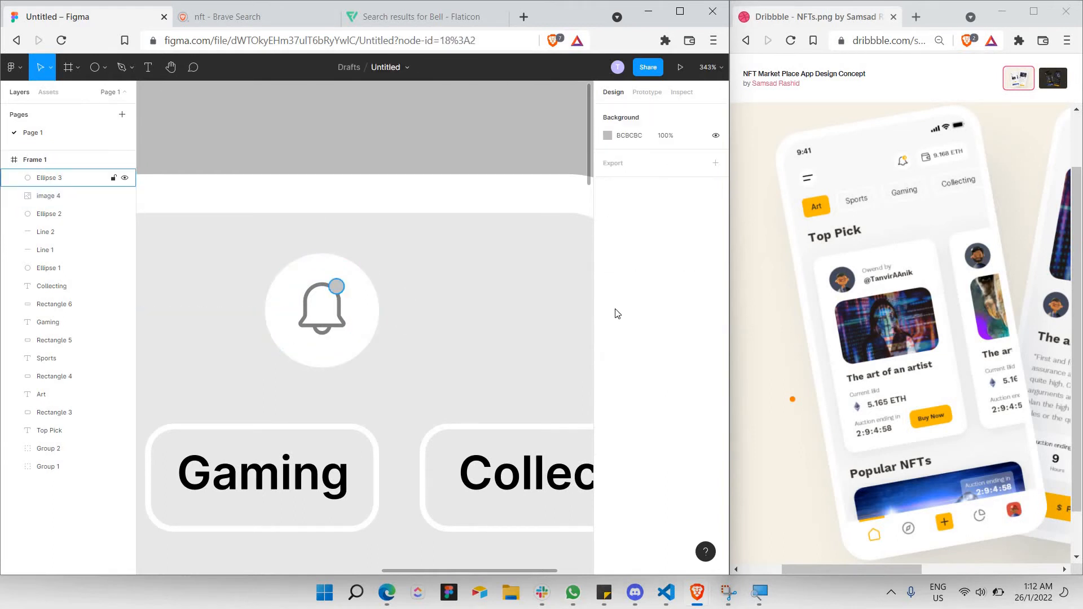
pyautogui.click(607, 359)
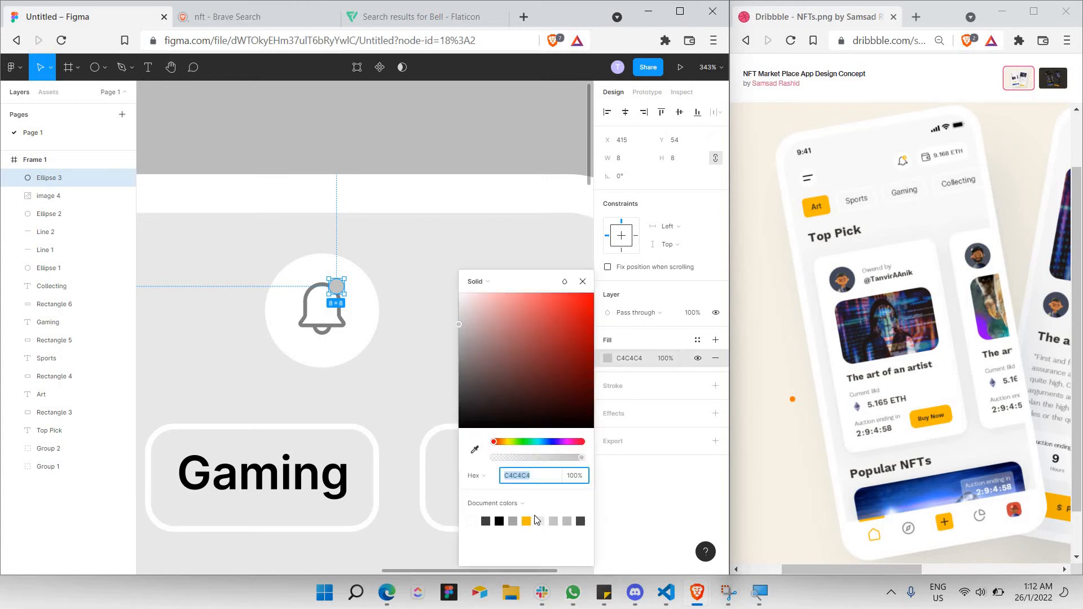
pyautogui.click(527, 521)
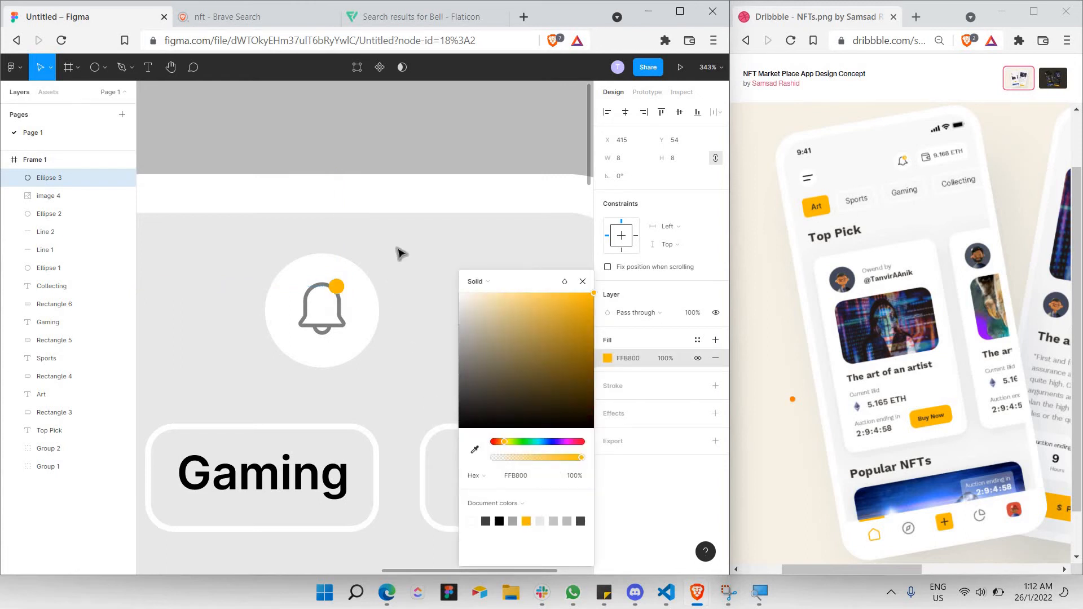
pyautogui.click(415, 252)
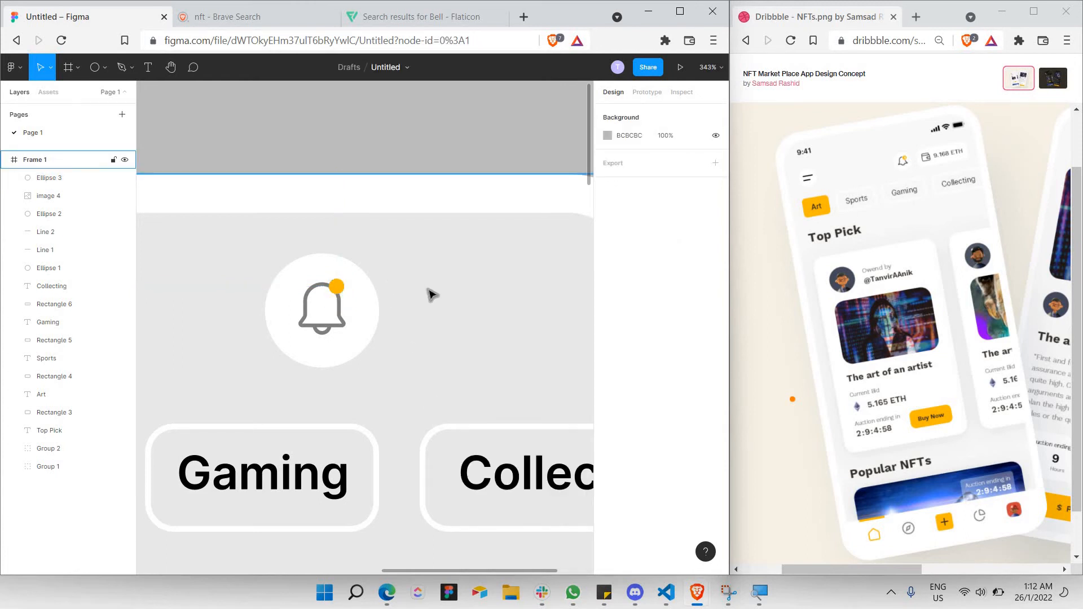
pyautogui.scroll(-3, 435, 293)
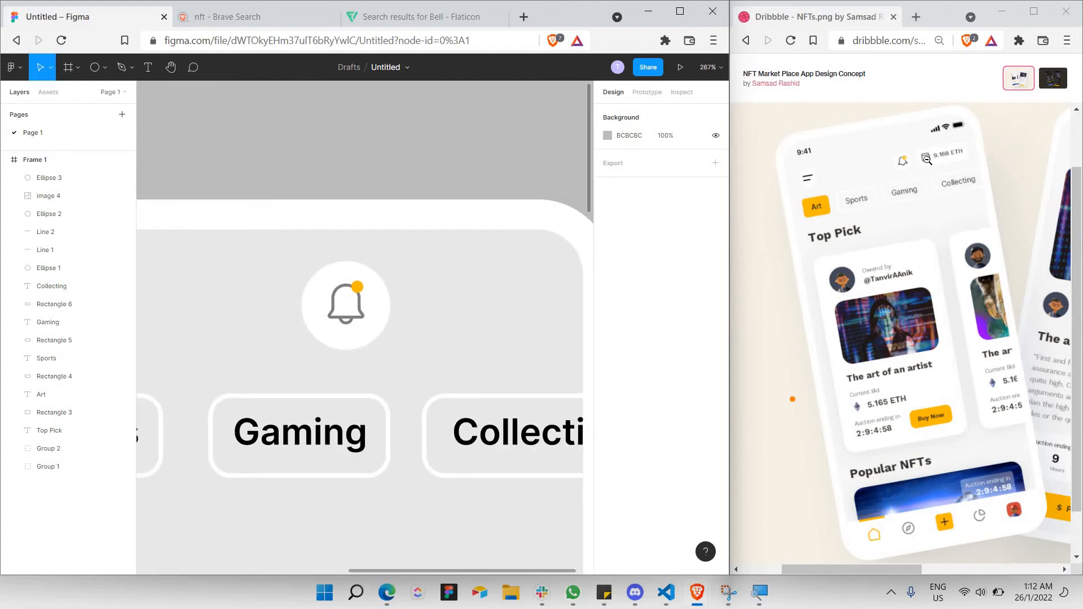
pyautogui.scroll(-5, 415, 273)
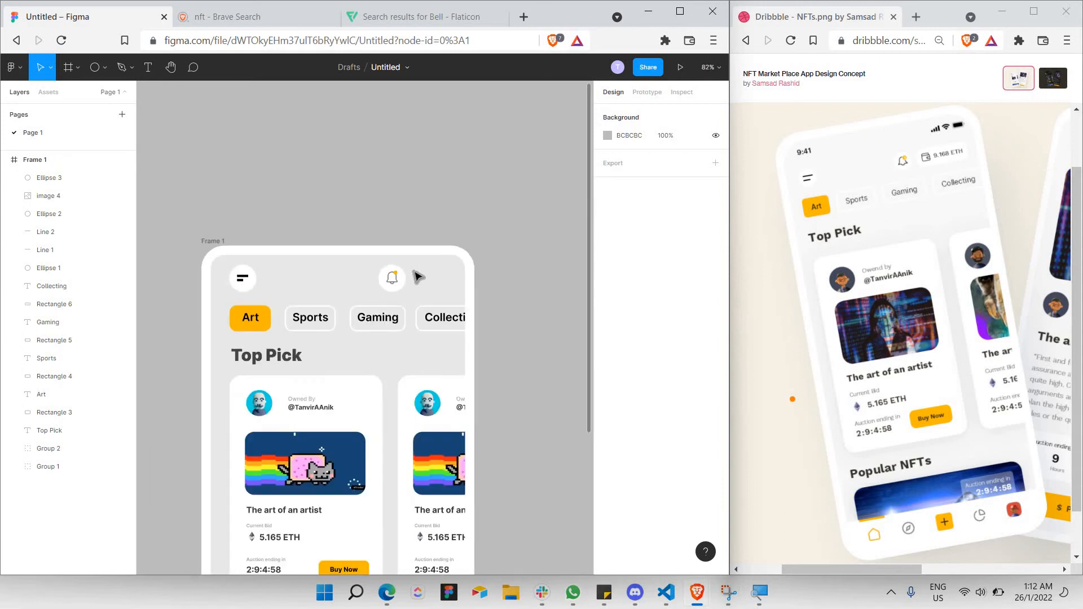
pyautogui.scroll(4, 355, 266)
# Draw a 150×54 rectangle right of the bell and align it vertically with the bell.
pyautogui.moveTo(317, 248); pyautogui.dragTo(435, 323)
pyautogui.moveTo(381, 294); pyautogui.dragTo(364, 294)
pyautogui.click(104, 68)
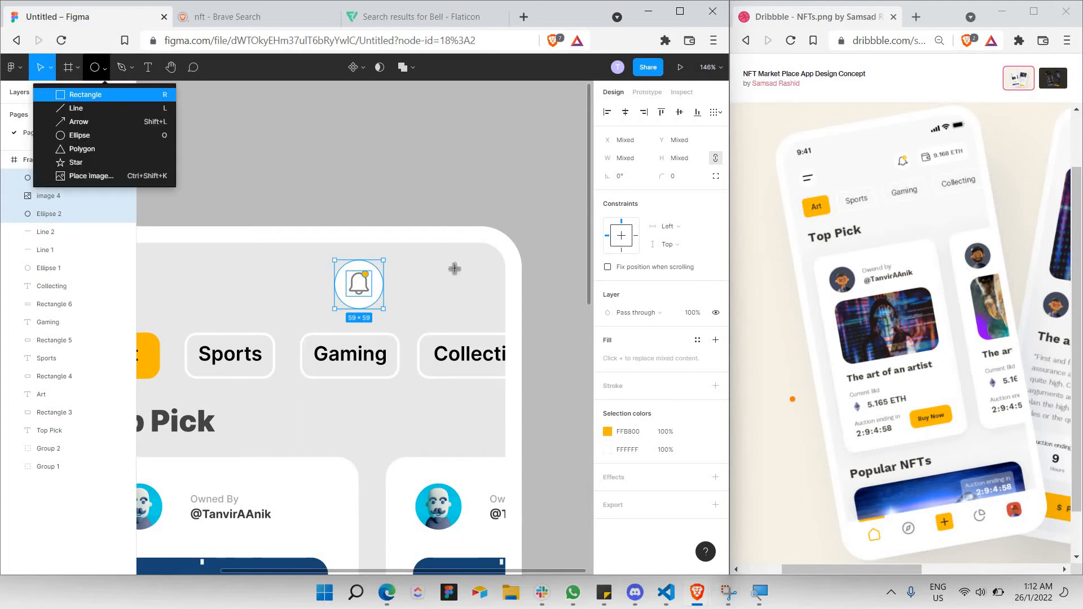
pyautogui.click(100, 95)
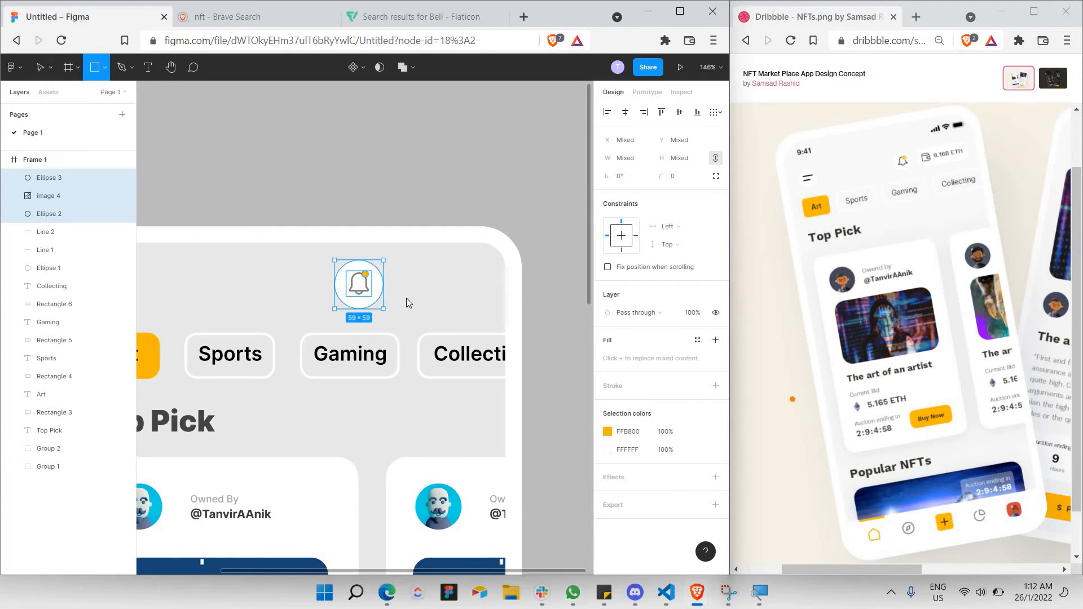
pyautogui.moveTo(388, 258)
pyautogui.mouseDown()
pyautogui.moveTo(454, 303)
pyautogui.moveTo(512, 303)
pyautogui.mouseUp()
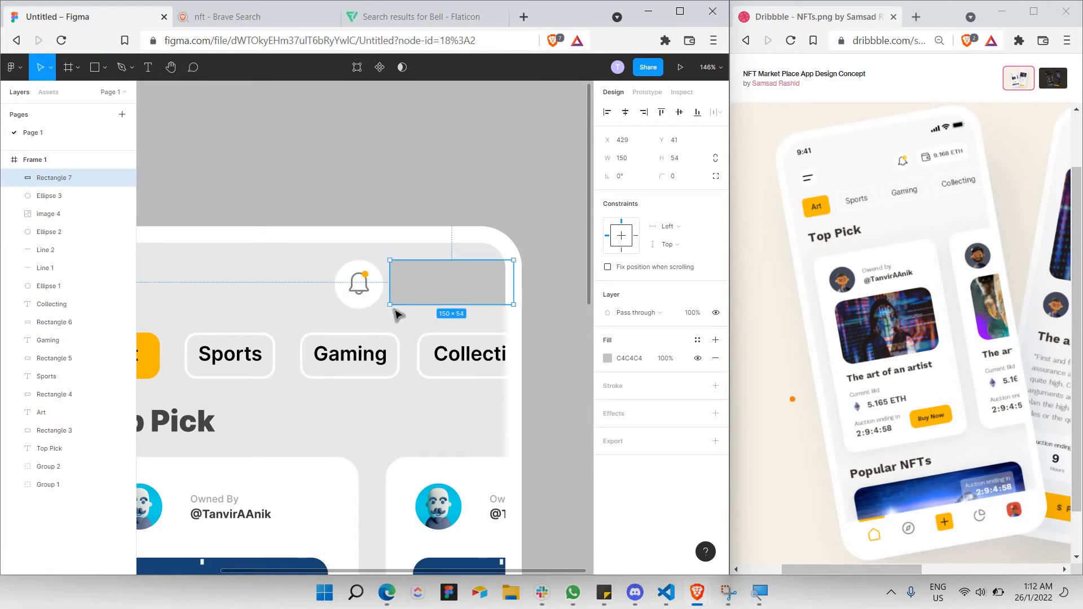
pyautogui.moveTo(384, 305); pyautogui.dragTo(304, 252)
pyautogui.keyDown('shift'); pyautogui.click(448, 303); pyautogui.keyUp('shift')
pyautogui.moveTo(429, 305); pyautogui.dragTo(436, 289)
pyautogui.click(439, 293)
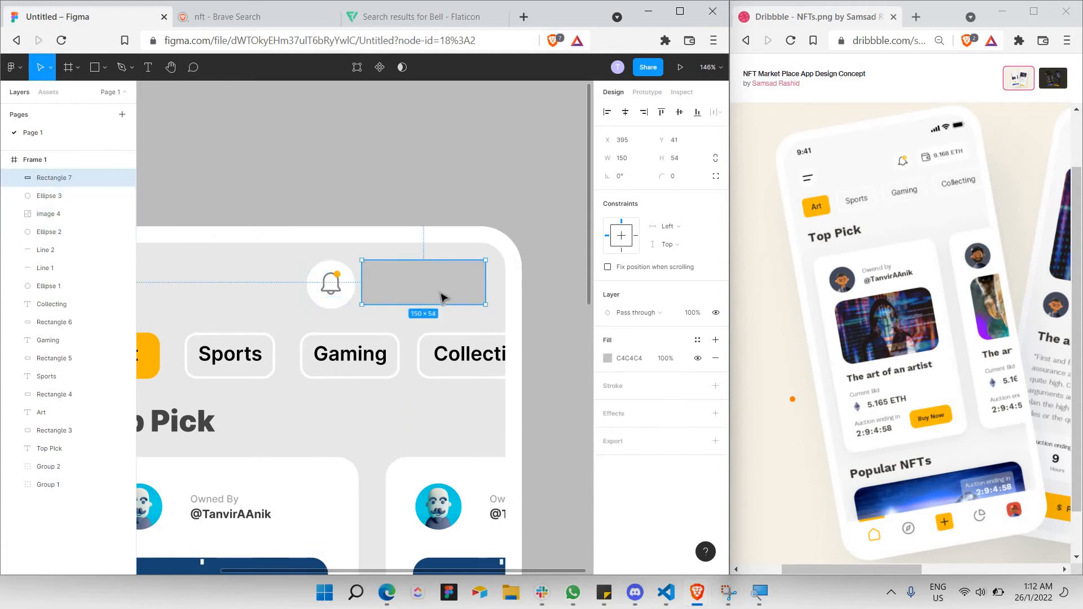
pyautogui.press('Right')
pyautogui.press('Right')
pyautogui.press('Right')
pyautogui.press('Right')
pyautogui.press('Right')
pyautogui.press('Down')
pyautogui.press('Down')
pyautogui.press('Down')
pyautogui.press('Down')
pyautogui.press('Down')
pyautogui.press('Up')
pyautogui.press('Up')
pyautogui.press('Up')
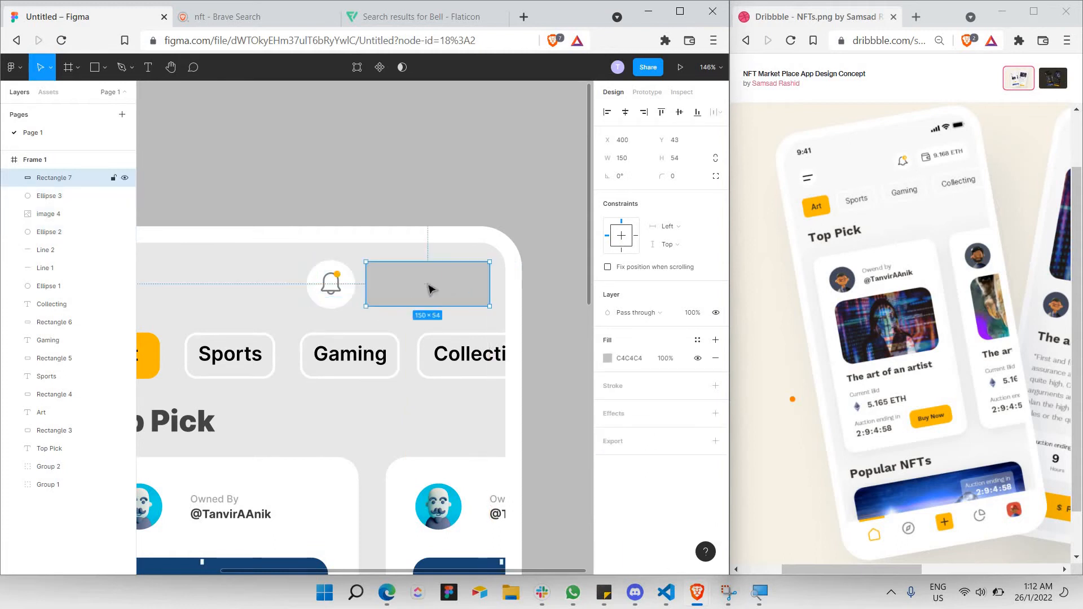
# Fill the rectangle with white #FFFFFF and set its corner radius to 10.
pyautogui.click(608, 359)
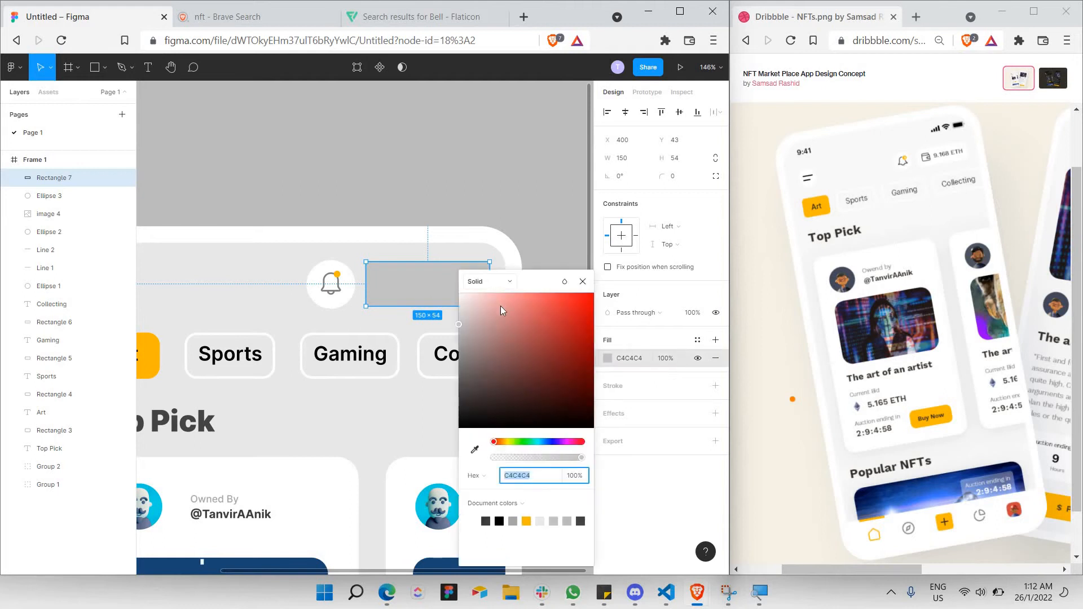
pyautogui.moveTo(500, 305); pyautogui.dragTo(350, 235)
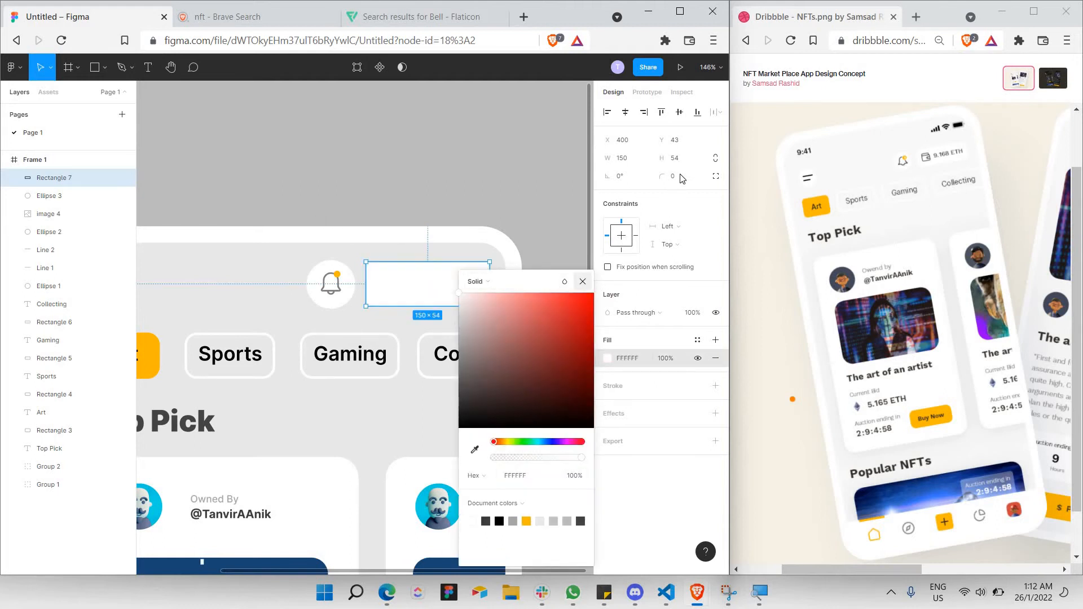
pyautogui.press('Escape')
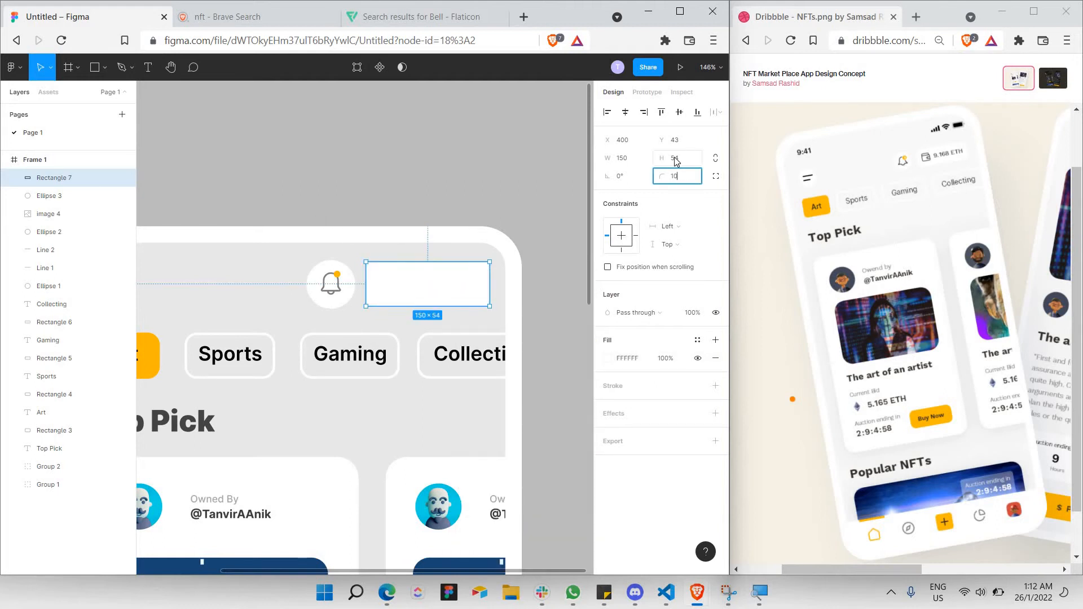
pyautogui.write('10')
pyautogui.press('Return')
pyautogui.click(545, 203)
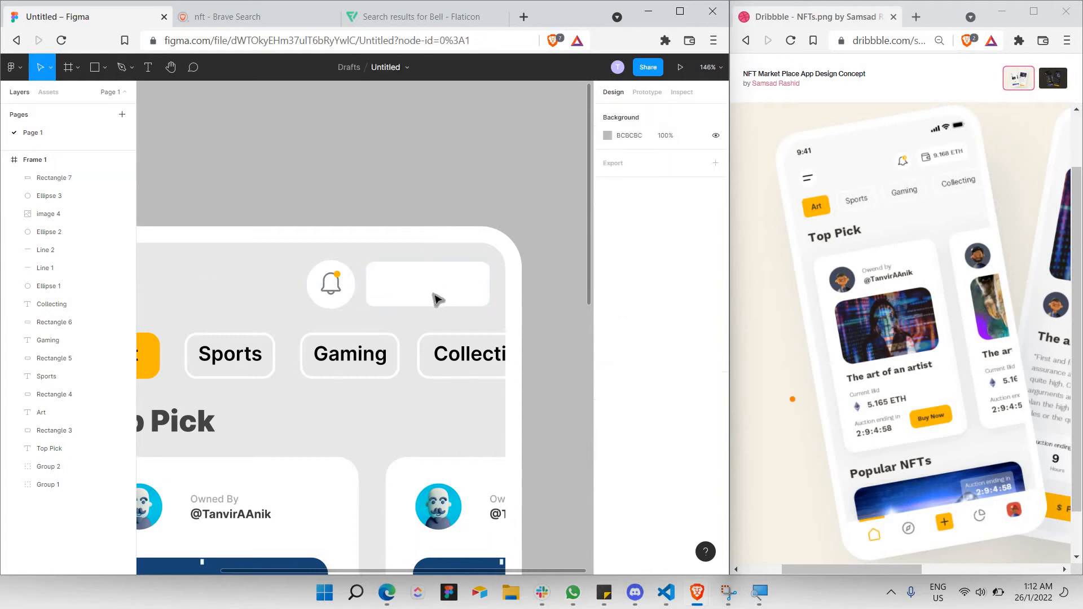
pyautogui.click(372, 304)
pyautogui.press('Escape')
# Search Flaticon for 'wallet' and copy the rounded outline wallet icon's image.
pyautogui.click(418, 17)
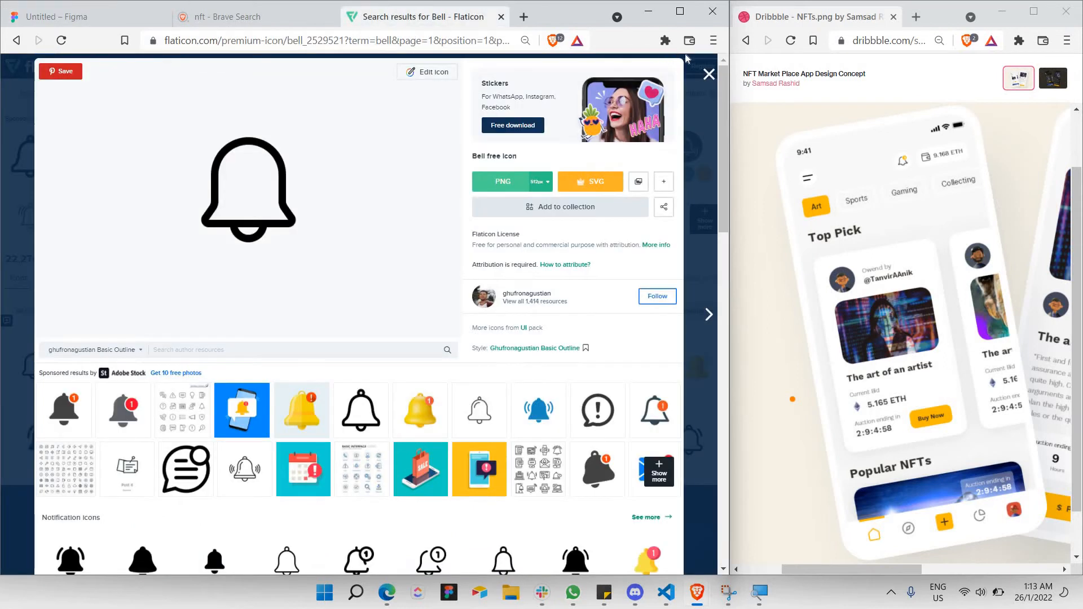
pyautogui.press('Escape')
pyautogui.click(389, 98)
pyautogui.write('w')
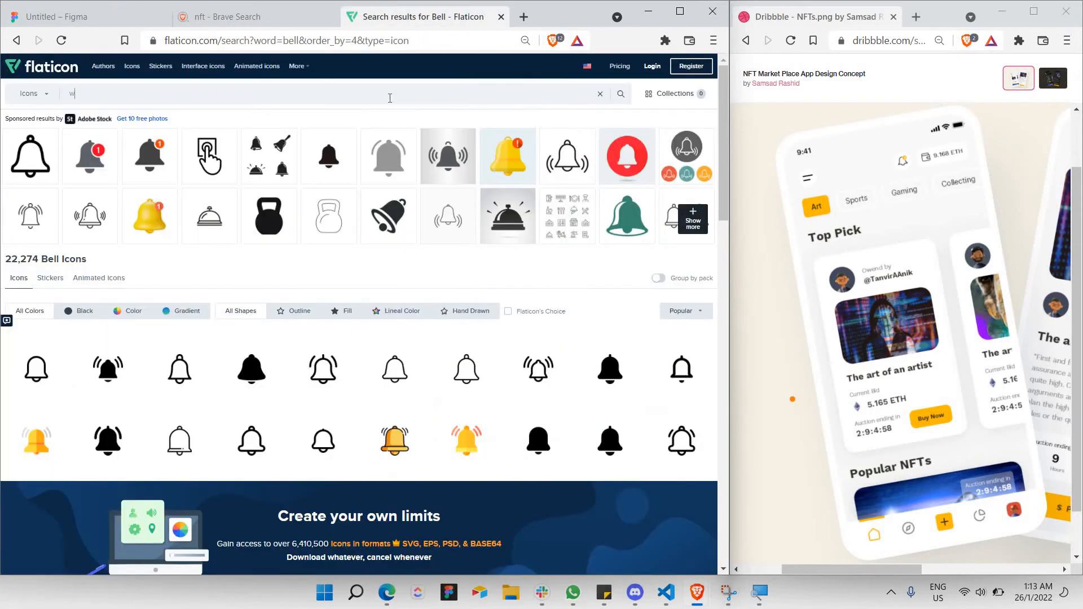
pyautogui.write('allet')
pyautogui.press('Return')
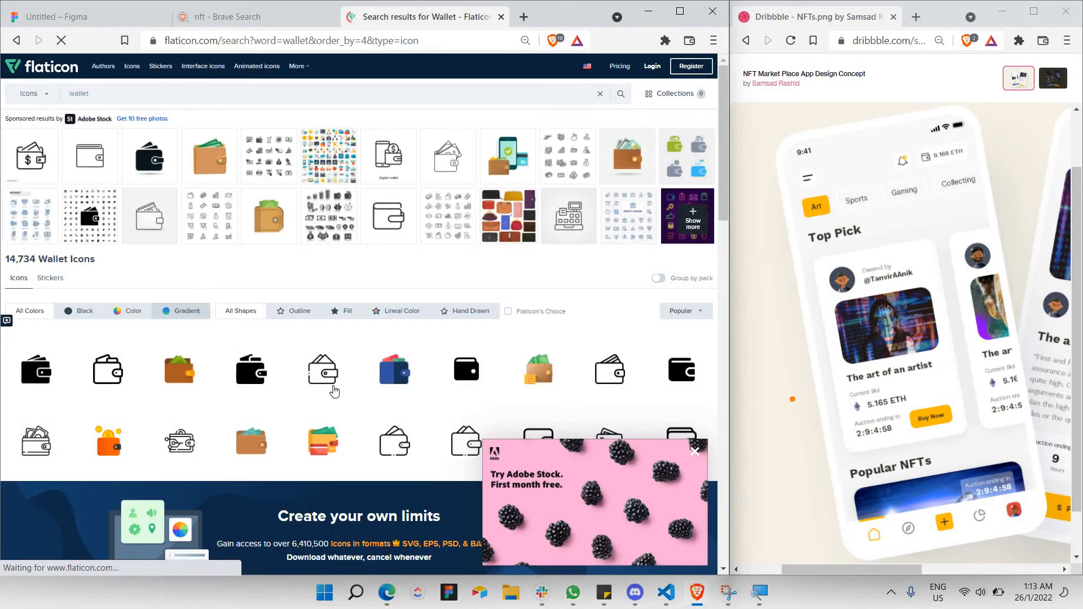
pyautogui.scroll(-1, 368, 331)
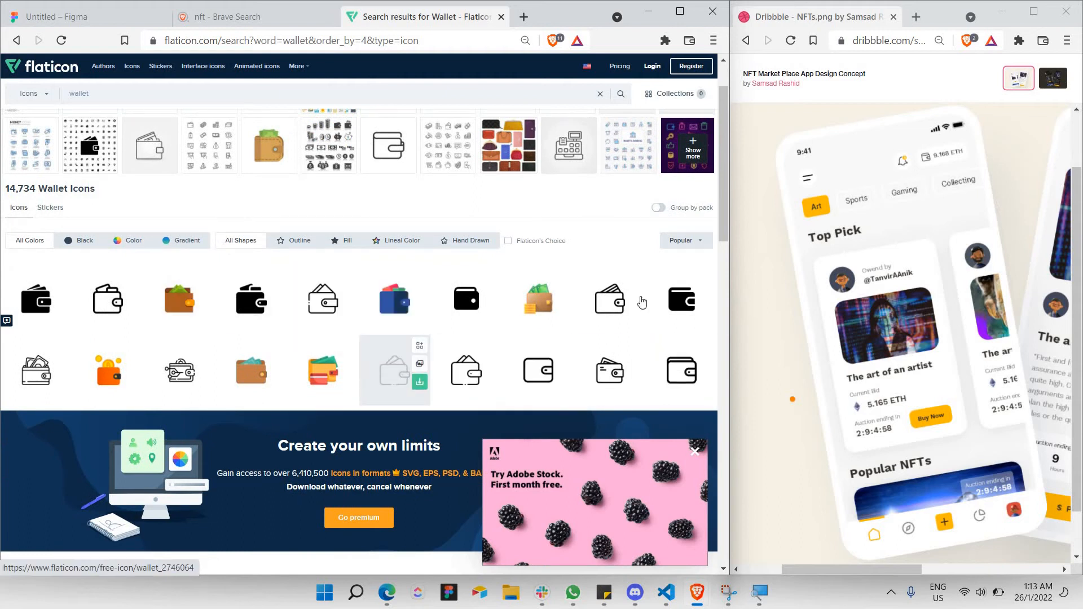
pyautogui.click(536, 369)
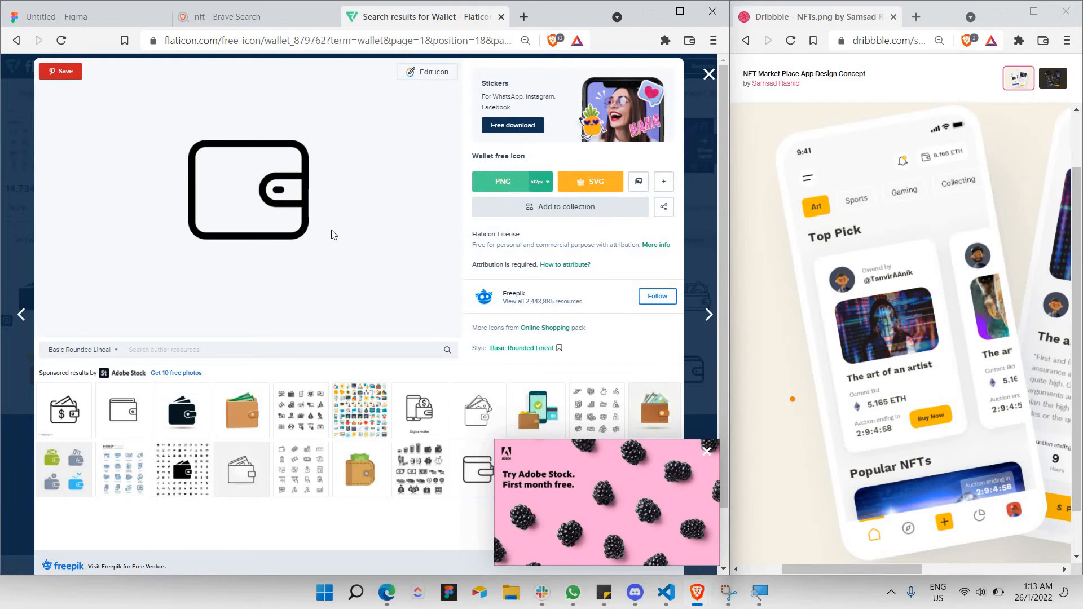
pyautogui.rightClick(304, 192)
pyautogui.click(350, 237)
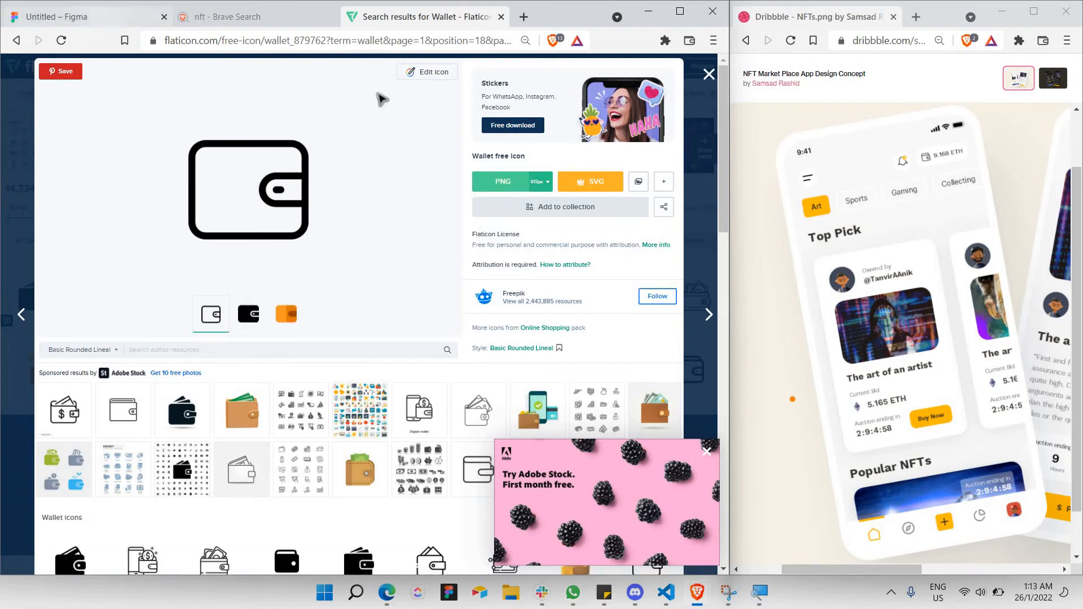
pyautogui.hotkey('ctrl', '1')
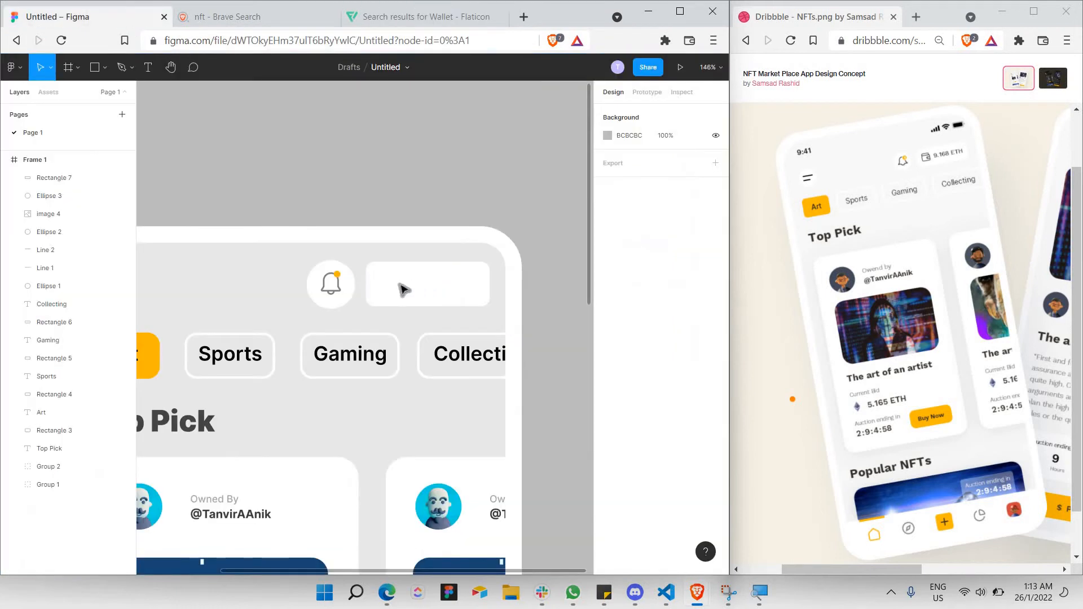
# Duplicate the bell image into the white rectangle, layered above it.
pyautogui.click(340, 294)
pyautogui.press('Escape')
pyautogui.hotkey('ctrl', 'v')
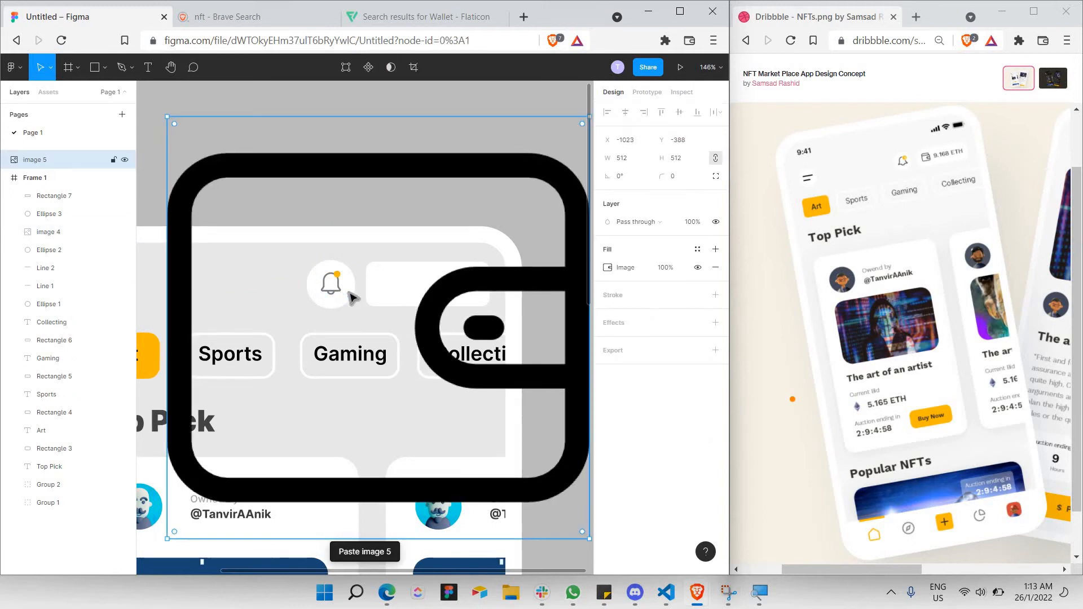
pyautogui.hotkey('ctrl', 'z')
pyautogui.click(334, 290)
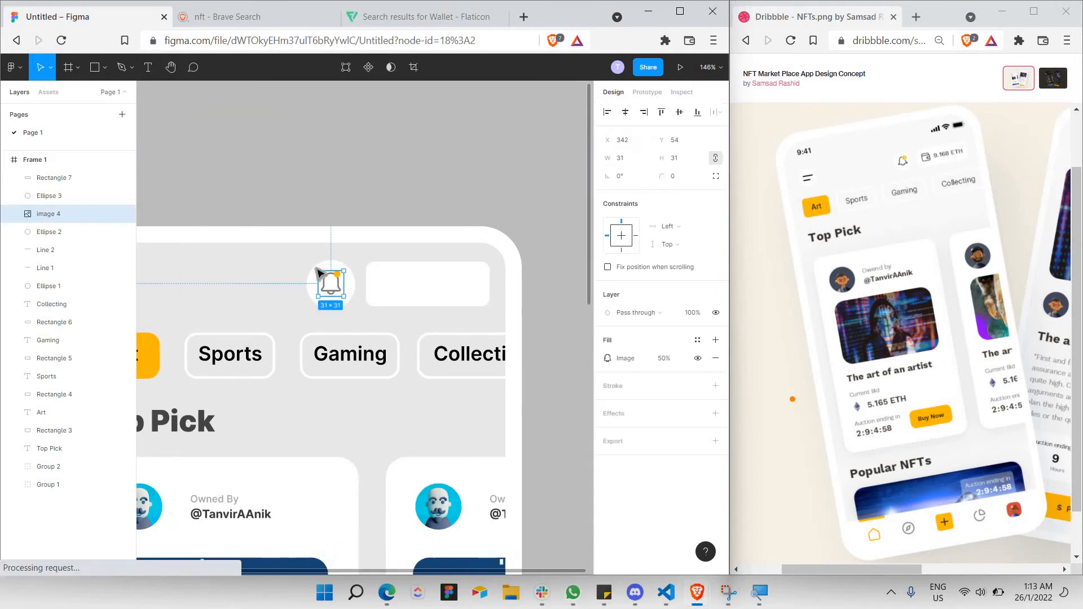
pyautogui.press('Escape')
pyautogui.click(336, 292)
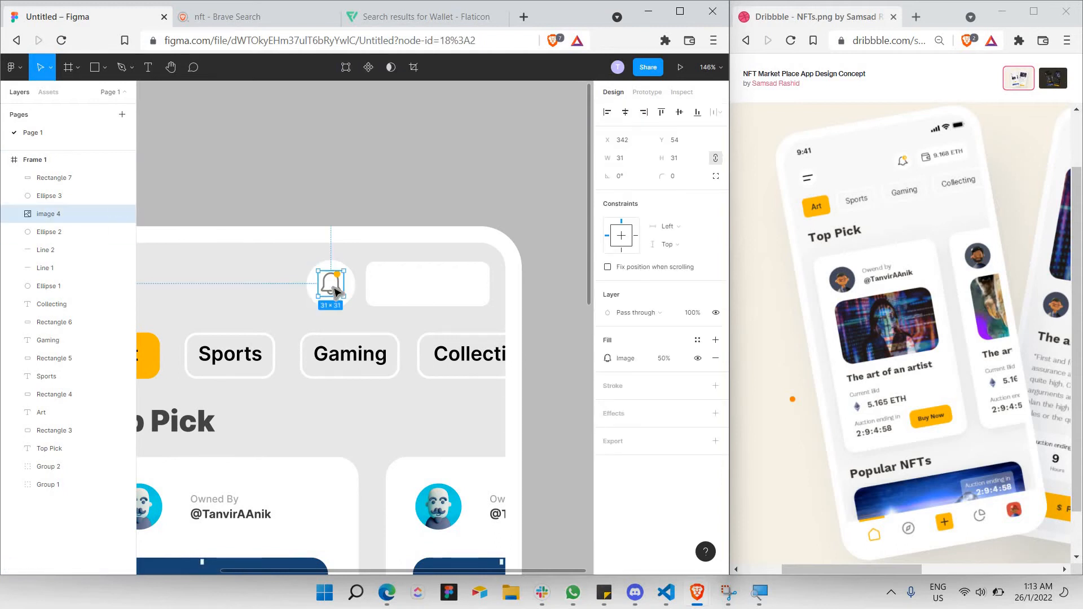
pyautogui.hotkey('ctrl', 'c')
pyautogui.hotkey('ctrl', 'v')
pyautogui.moveTo(337, 292); pyautogui.dragTo(403, 293)
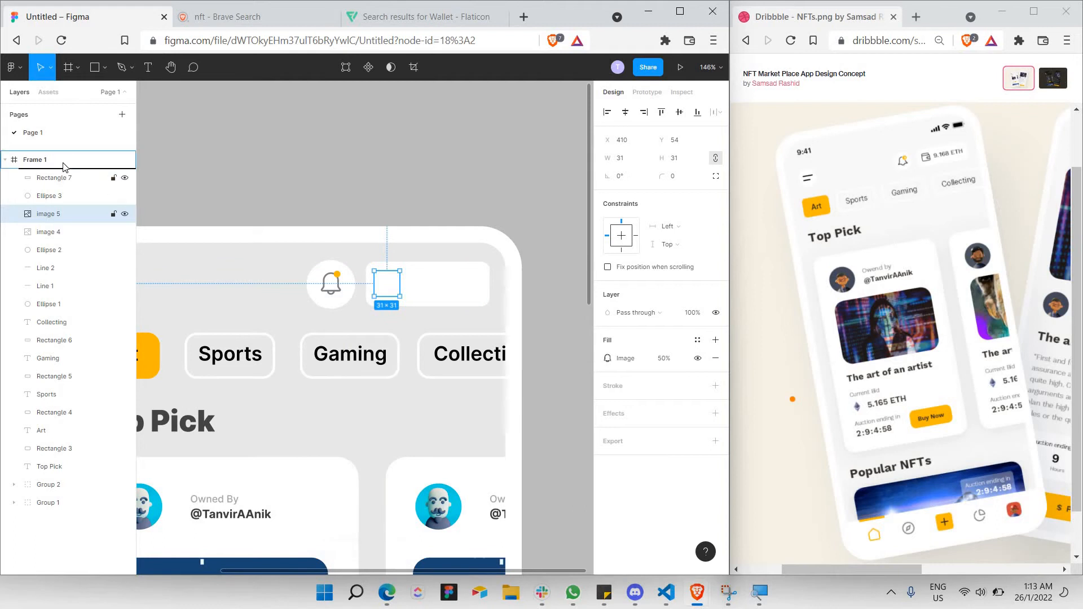
pyautogui.moveTo(64, 166); pyautogui.dragTo(73, 172)
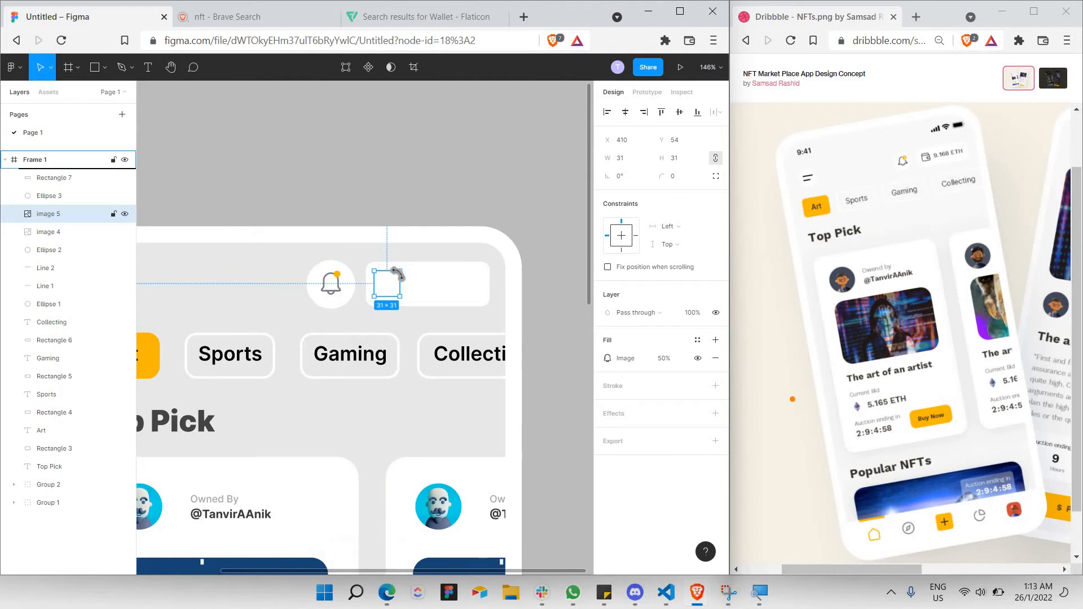
# Replace the duplicate with the copied wallet image, sized 27×27.
pyautogui.click(392, 23)
pyautogui.rightClick(307, 191)
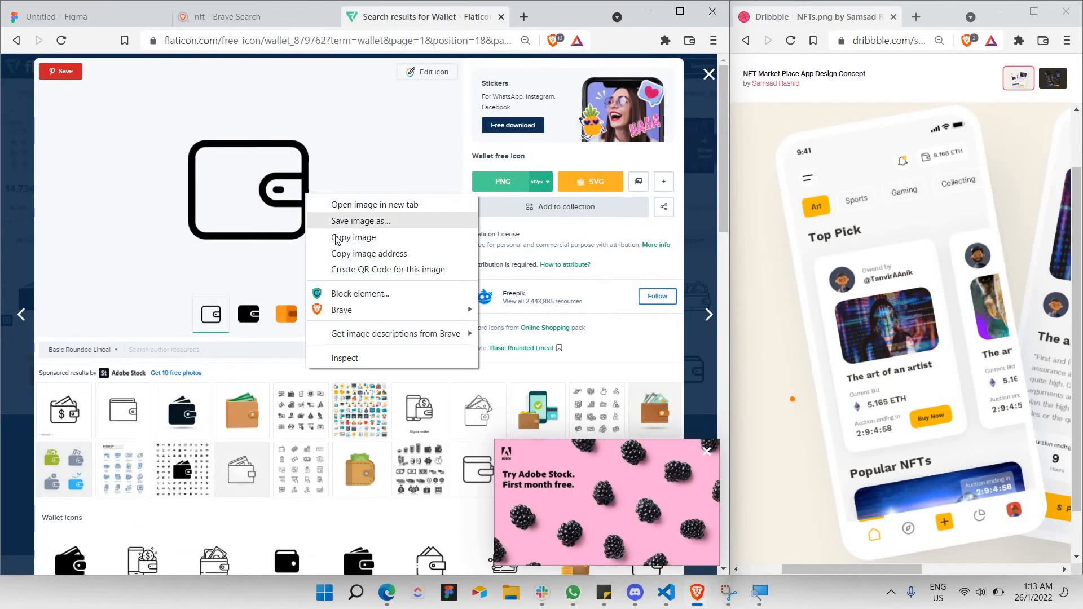
pyautogui.click(338, 237)
pyautogui.click(57, 17)
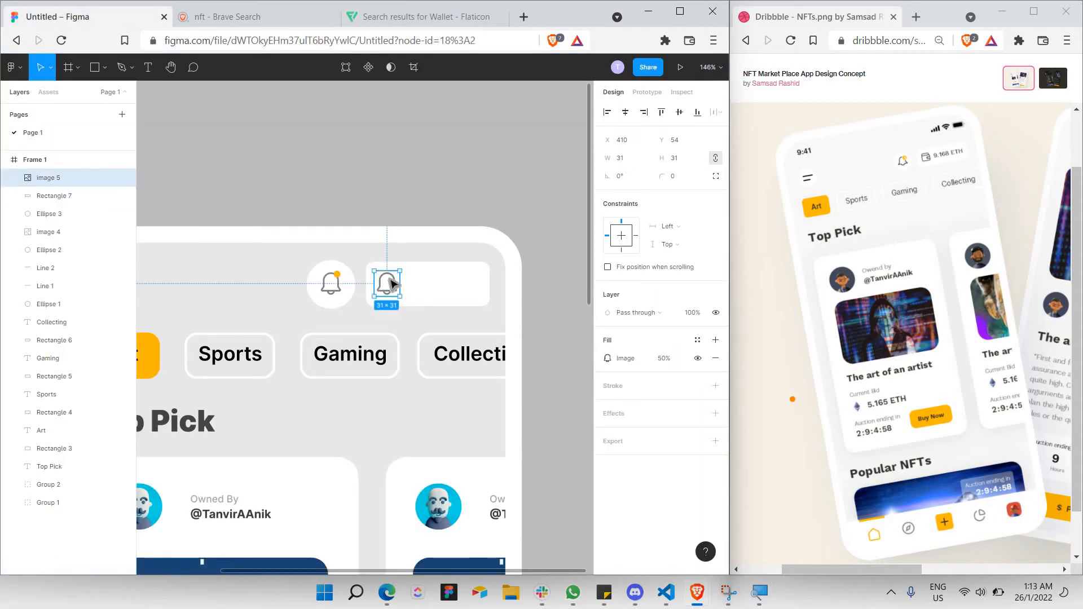
pyautogui.hotkey('ctrl', 'v')
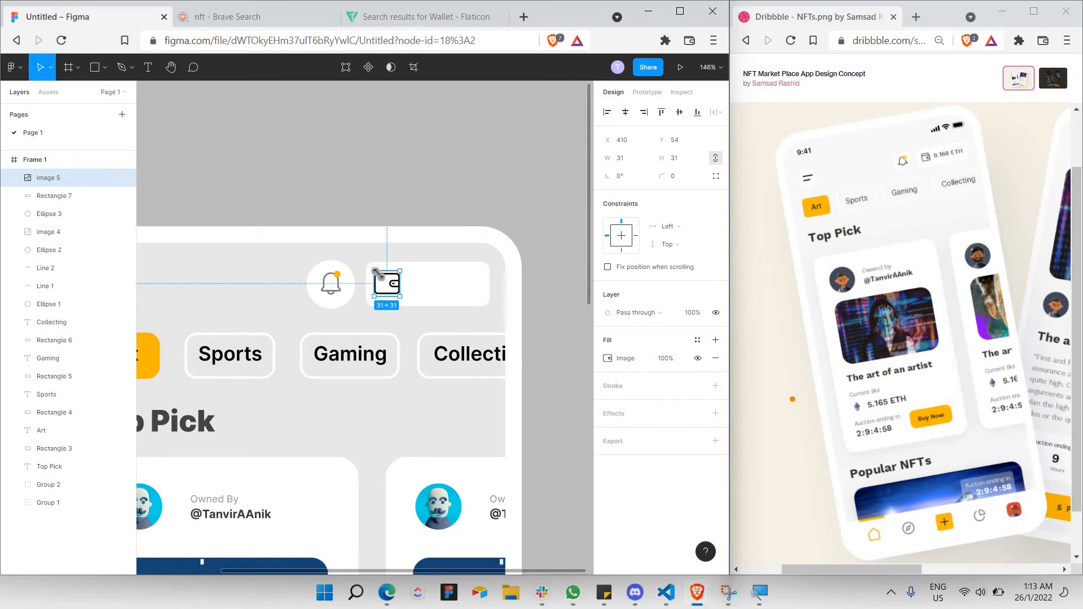
pyautogui.moveTo(376, 273); pyautogui.dragTo(389, 285)
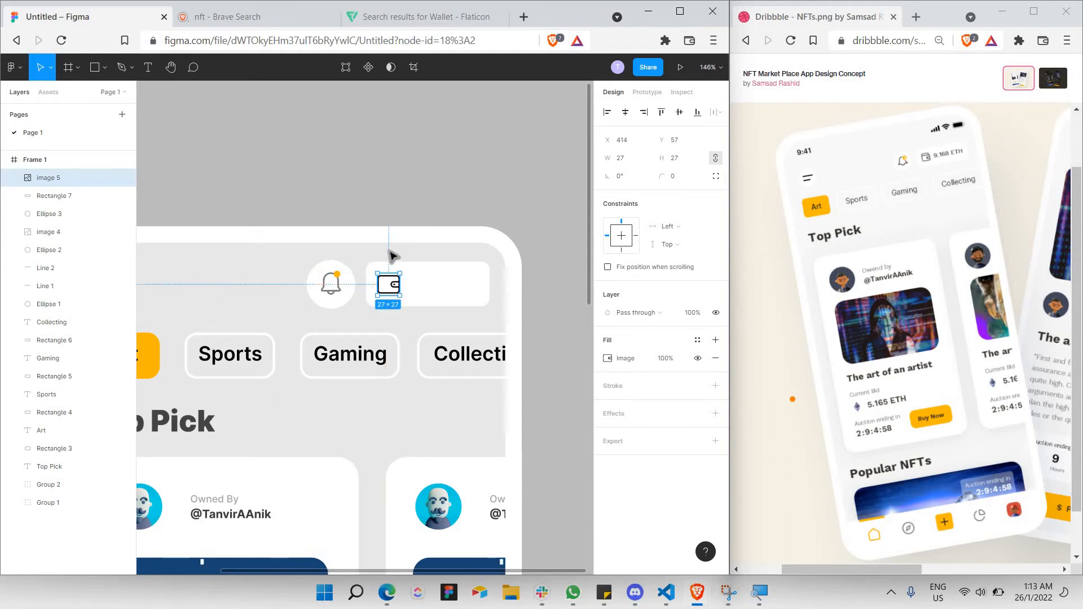
# Set the wallet's fill opacity to 50% and shift the bell and wallet box left.
pyautogui.click(391, 255)
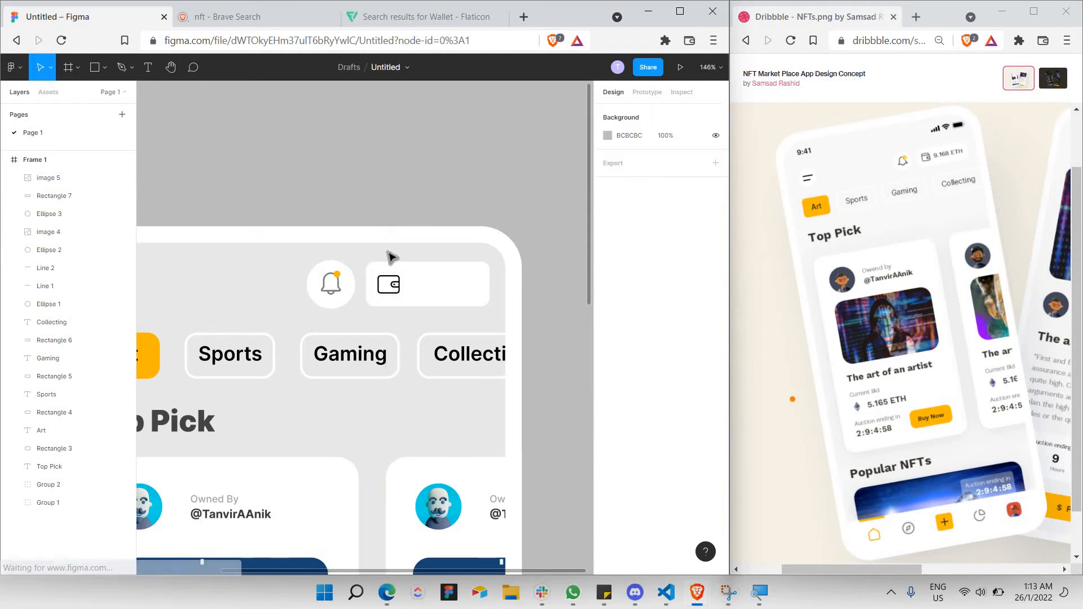
pyautogui.click(394, 289)
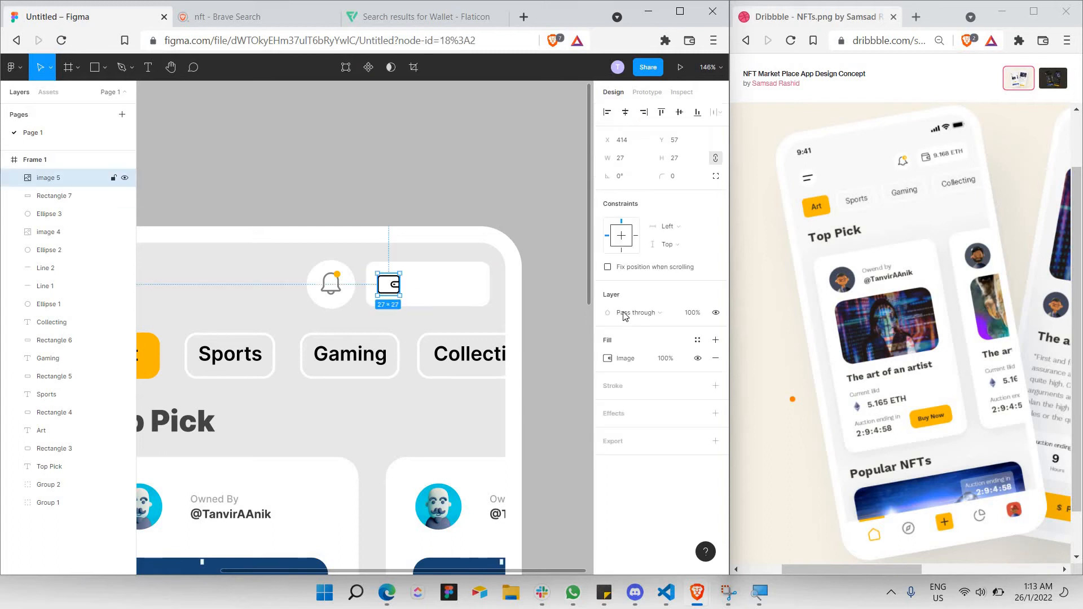
pyautogui.click(666, 360)
pyautogui.press('Return')
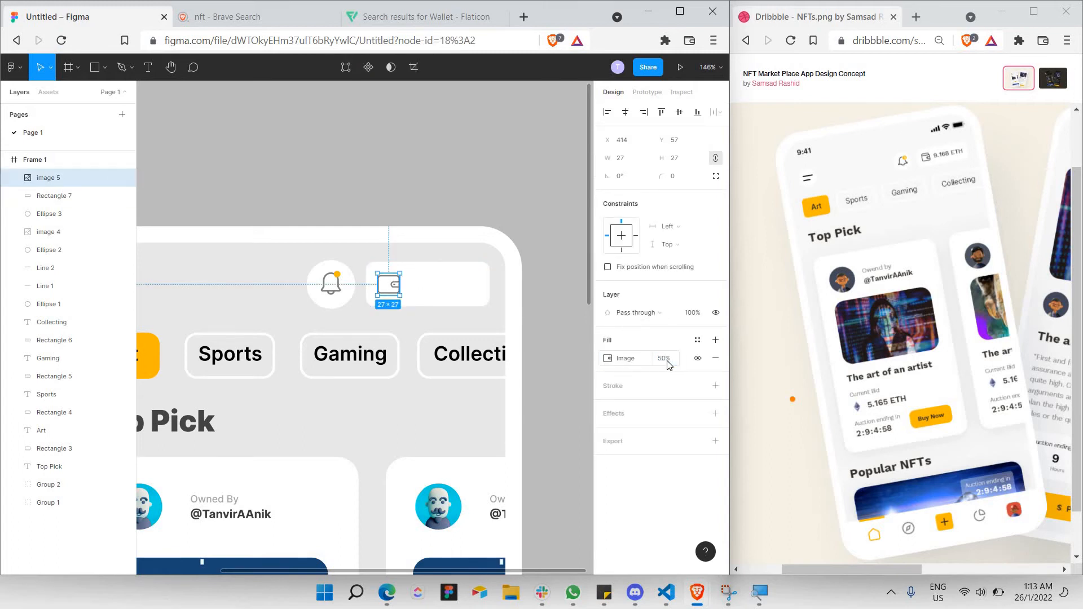
pyautogui.moveTo(289, 261); pyautogui.dragTo(438, 300)
pyautogui.hotkey('shift', 'Left')
pyautogui.hotkey('shift', 'Left')
pyautogui.hotkey('shift', 'Left')
# Add a left-aligned '9.168 ETH' text label inside the wallet box.
pyautogui.press('t')
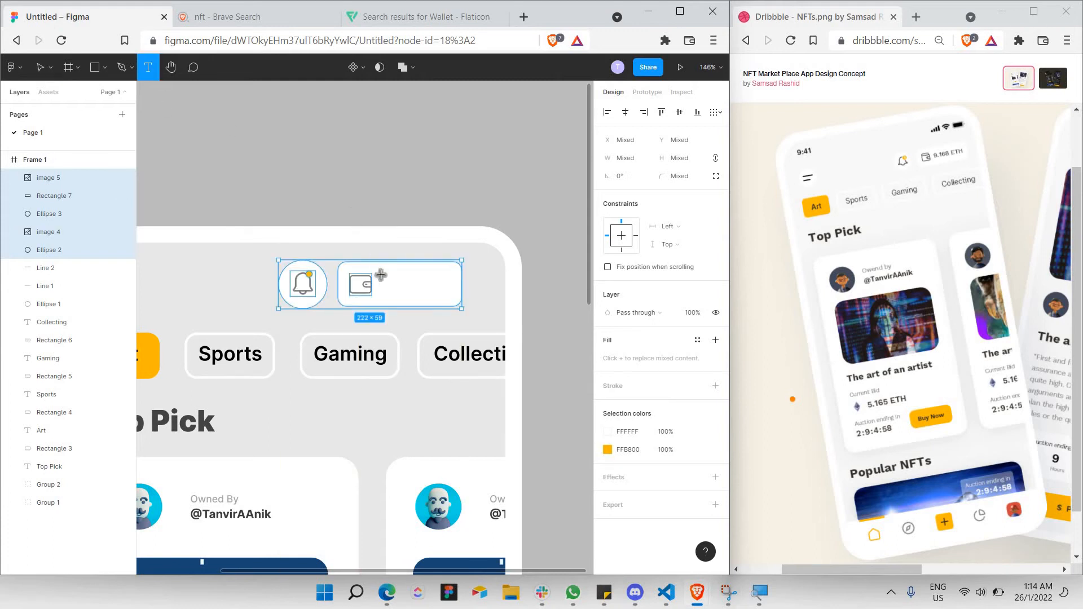
pyautogui.click(380, 283)
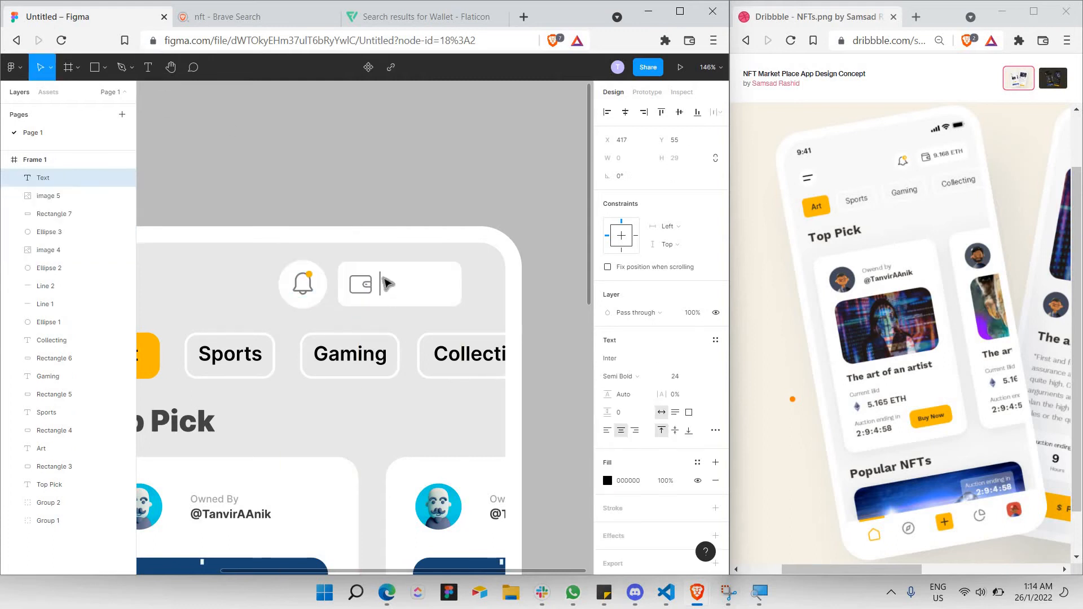
pyautogui.write('9')
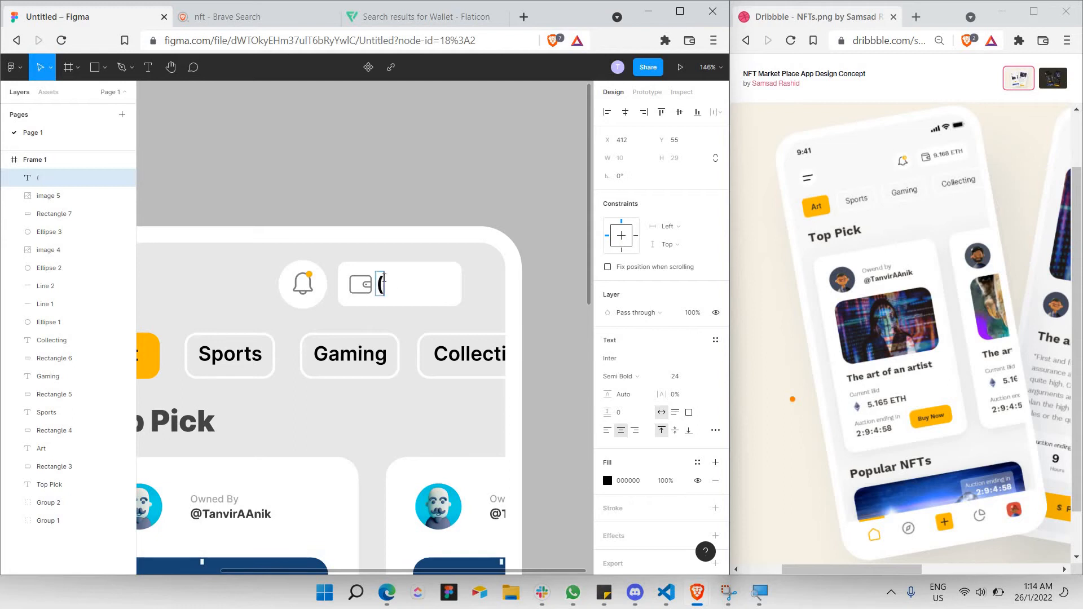
pyautogui.press('BackSpace')
pyautogui.write('9')
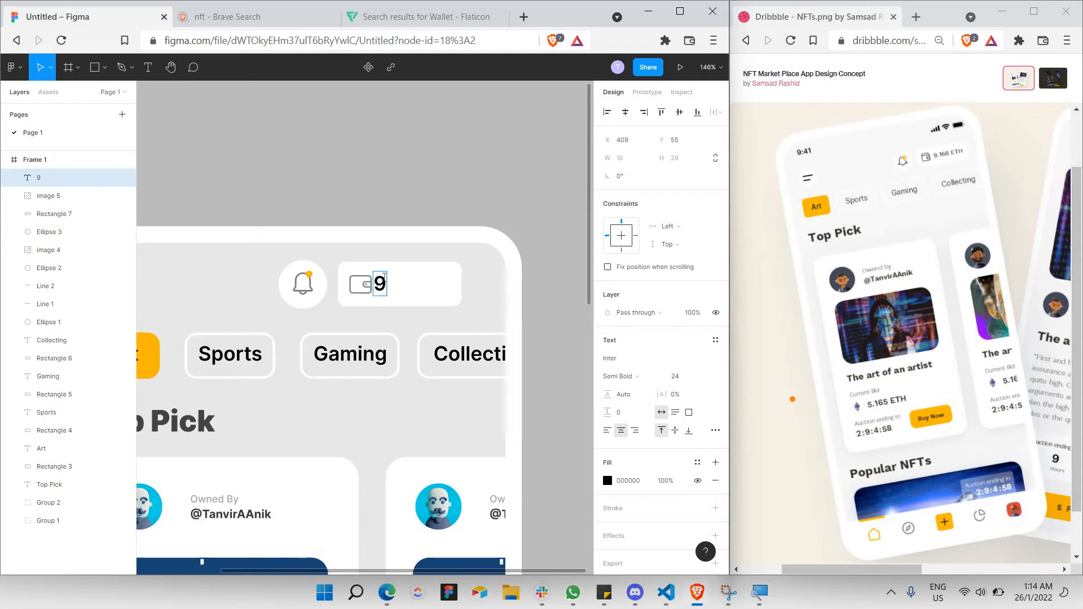
pyautogui.write('.')
pyautogui.click(606, 431)
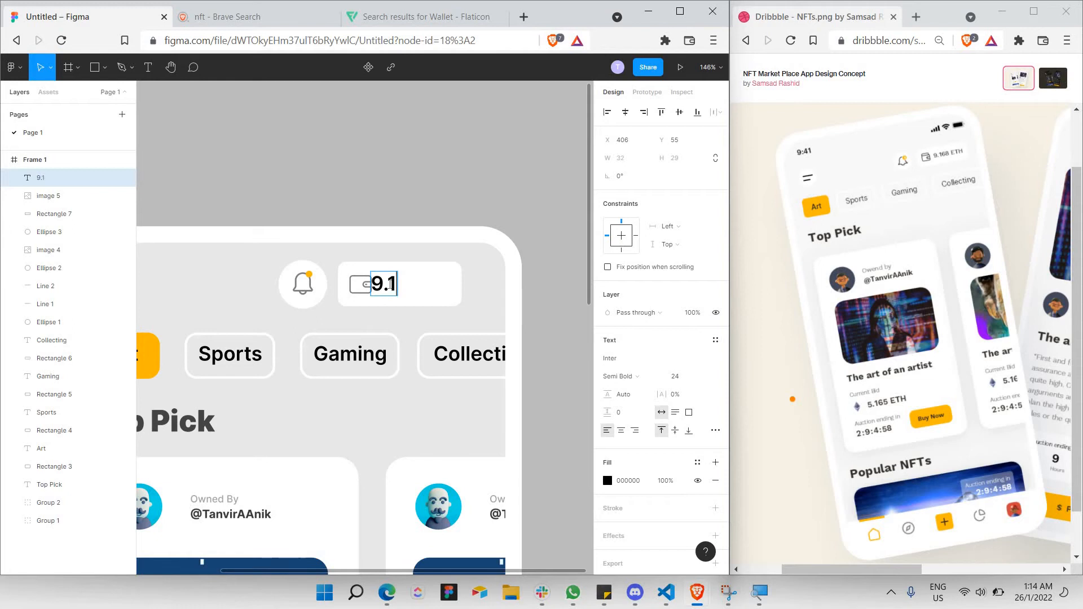
pyautogui.write('8 ETH')
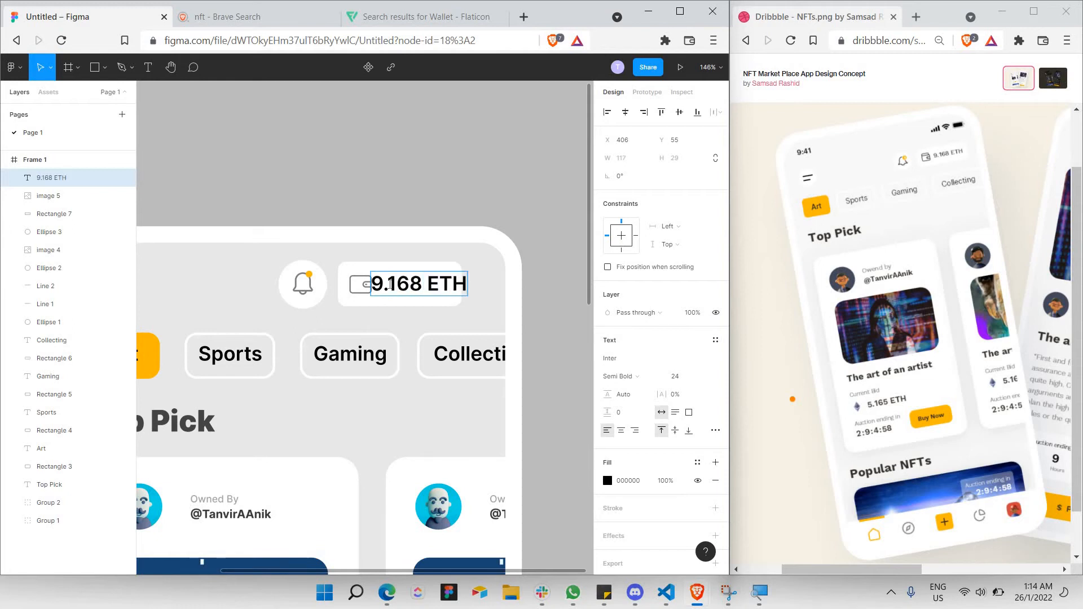
# Set the balance label's font size to 15, shifting it right in the wallet box.
pyautogui.hotkey('ctrl', 'a')
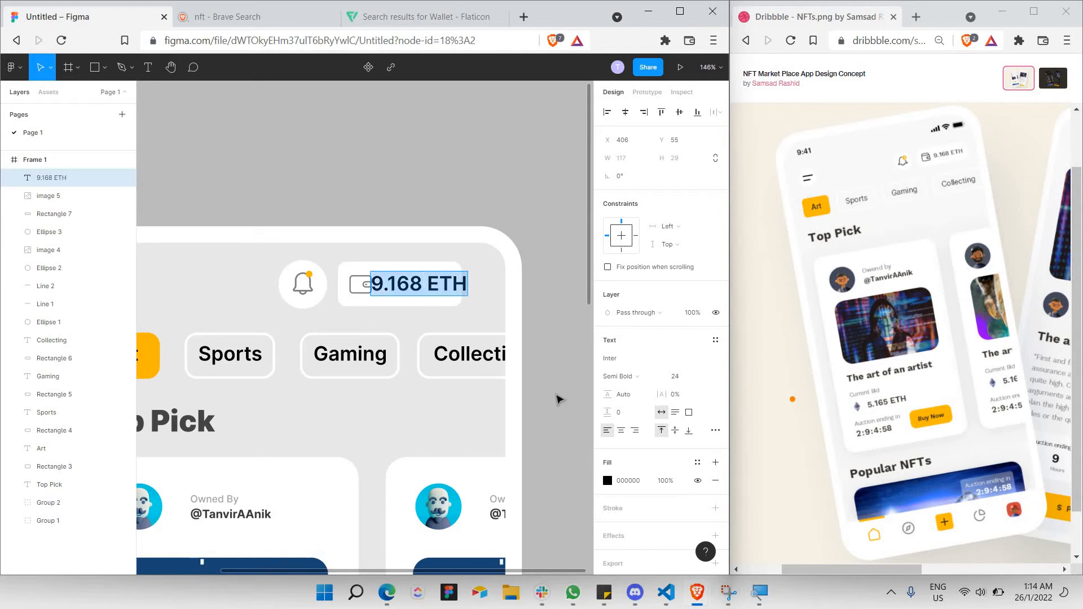
pyautogui.click(705, 375)
pyautogui.click(688, 363)
pyautogui.press('Escape')
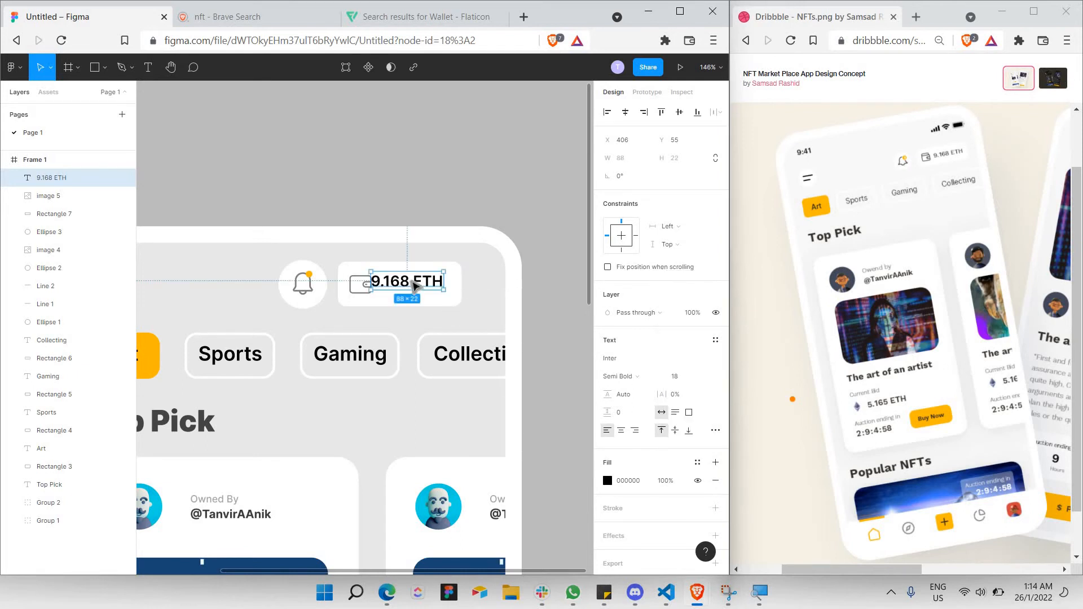
pyautogui.press('Escape')
pyautogui.click(418, 288)
pyautogui.moveTo(421, 289); pyautogui.dragTo(423, 289)
pyautogui.doubleClick(417, 285)
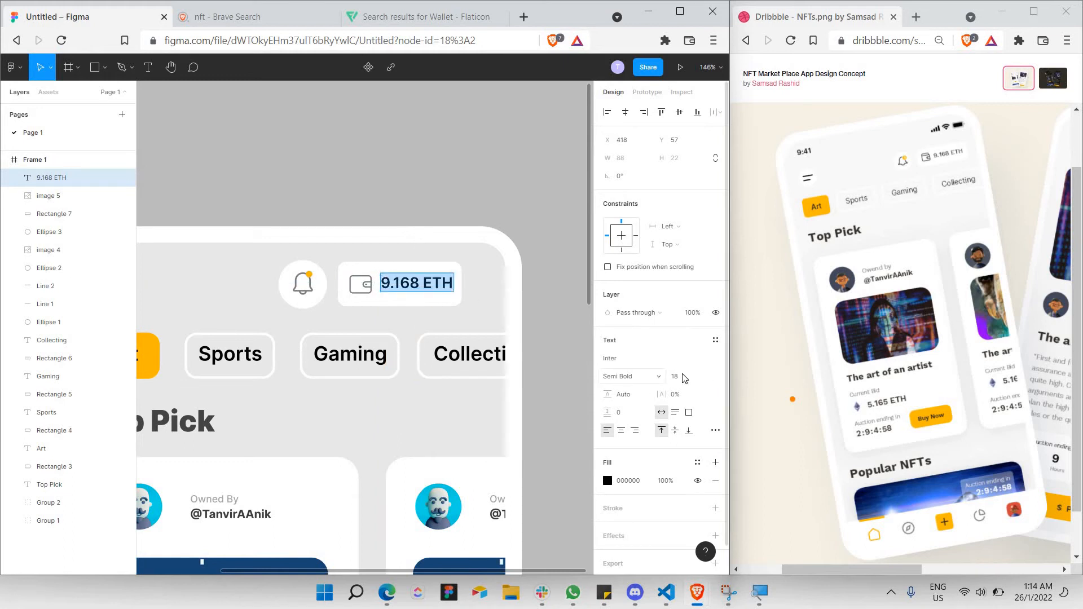
pyautogui.click(683, 378)
pyautogui.press('Escape')
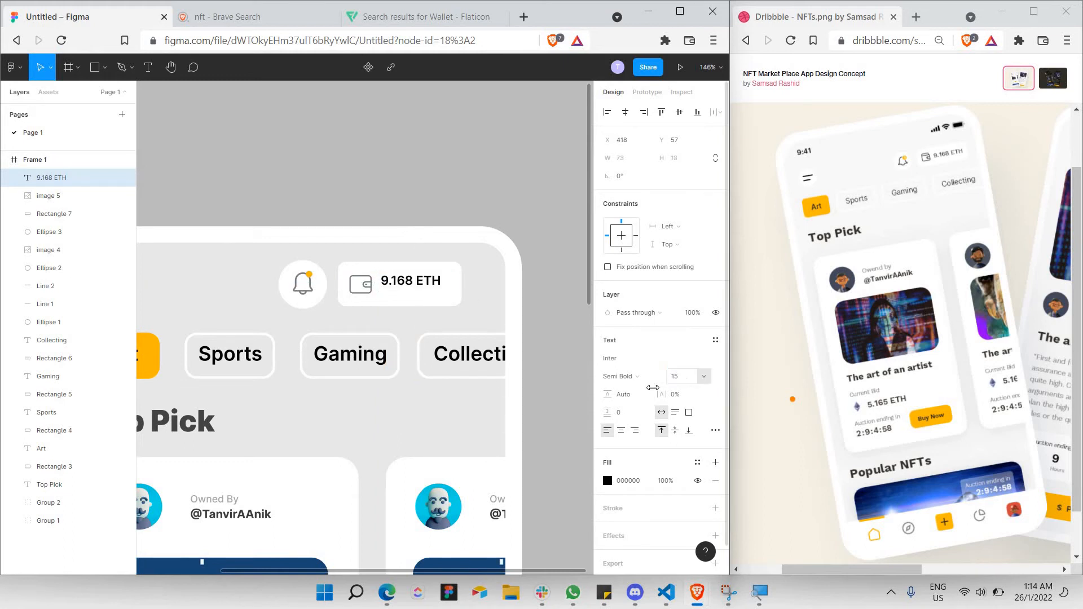
# Move the 9.168 ETH label slightly right and down beside the wallet icon.
pyautogui.click(438, 222)
pyautogui.click(420, 285)
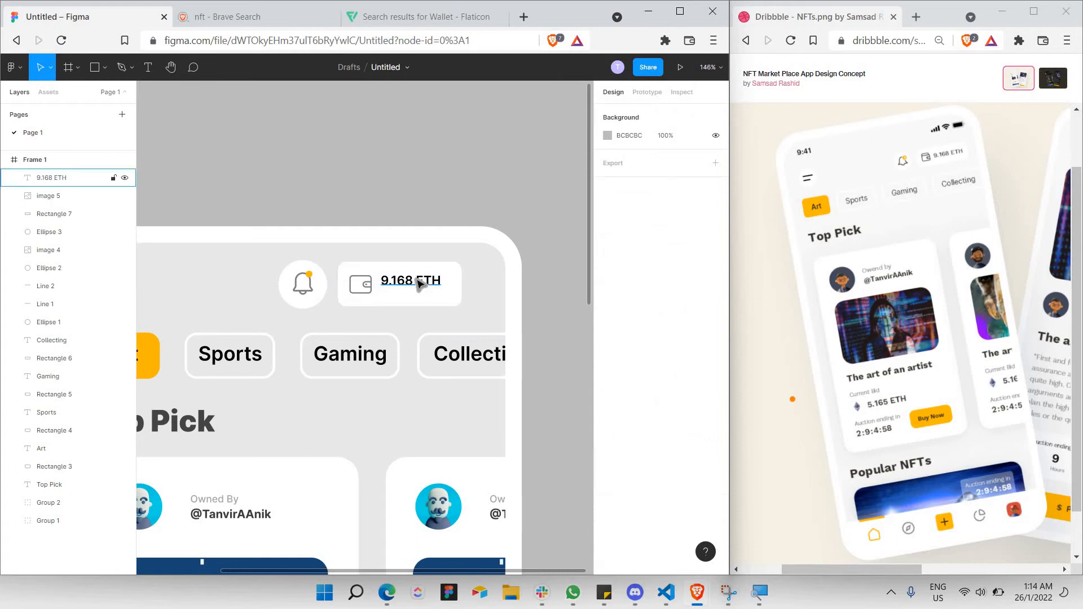
pyautogui.click(434, 255)
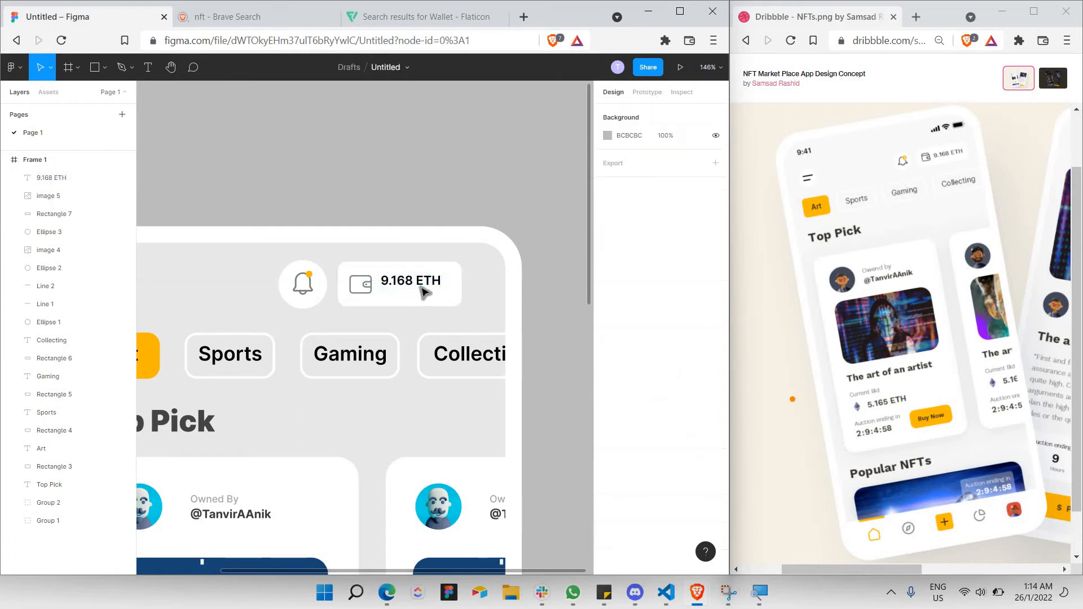
pyautogui.moveTo(423, 285); pyautogui.dragTo(428, 289)
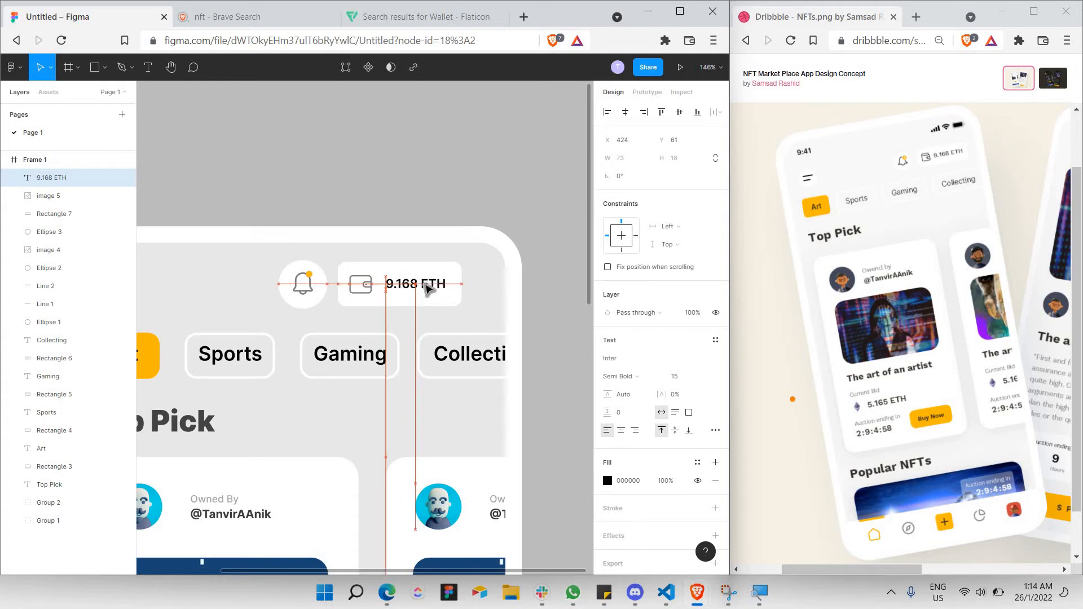
# Colour the 9.168 ETH text dark grey #626262.
pyautogui.doubleClick(403, 286)
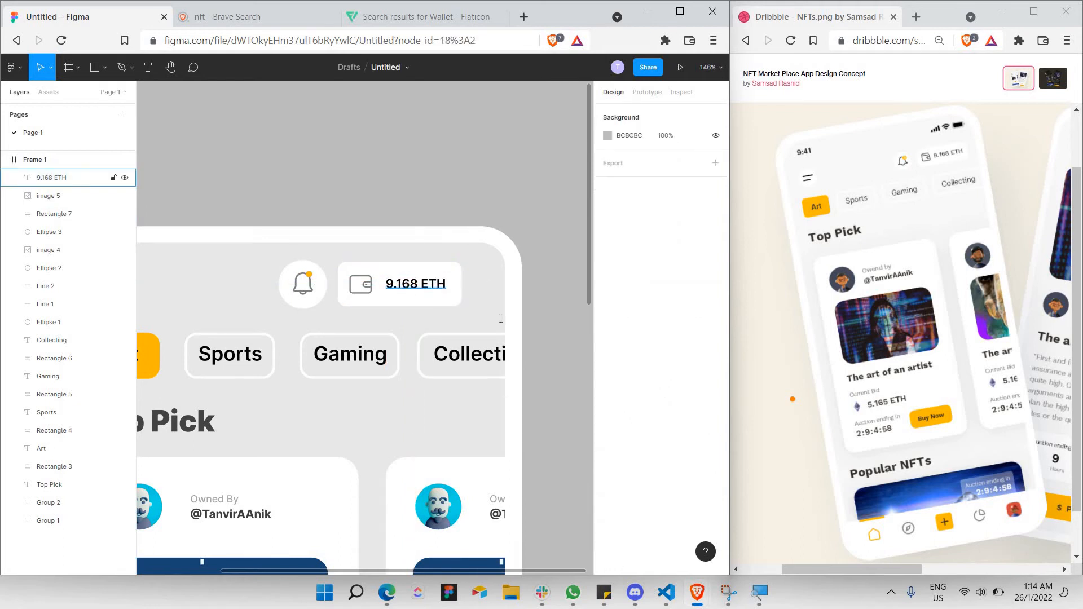
pyautogui.hotkey('ctrl', 'a')
pyautogui.click(459, 360)
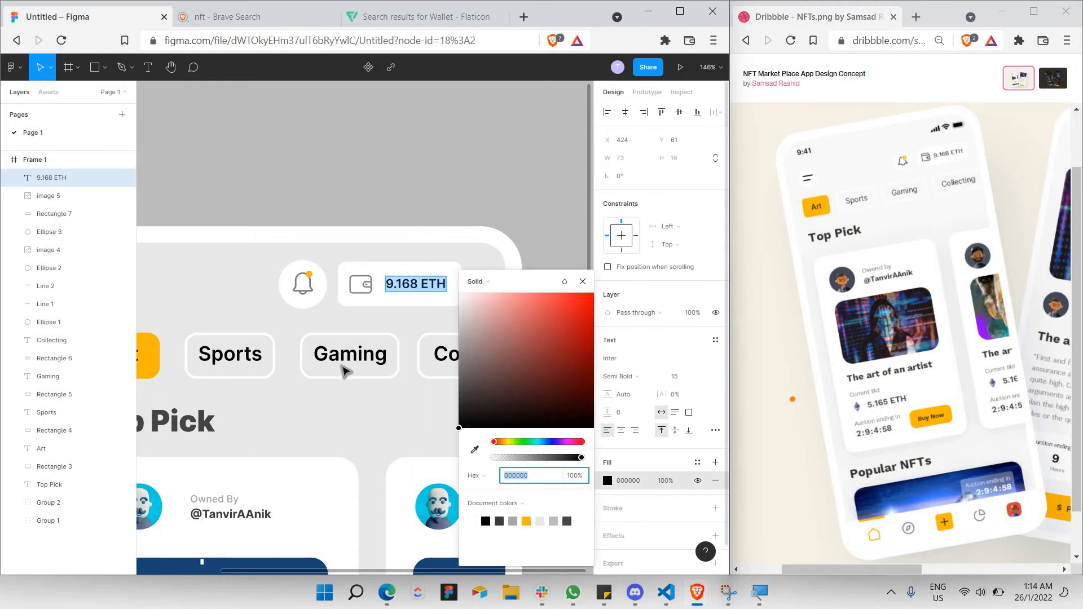
pyautogui.moveTo(329, 383); pyautogui.dragTo(326, 386)
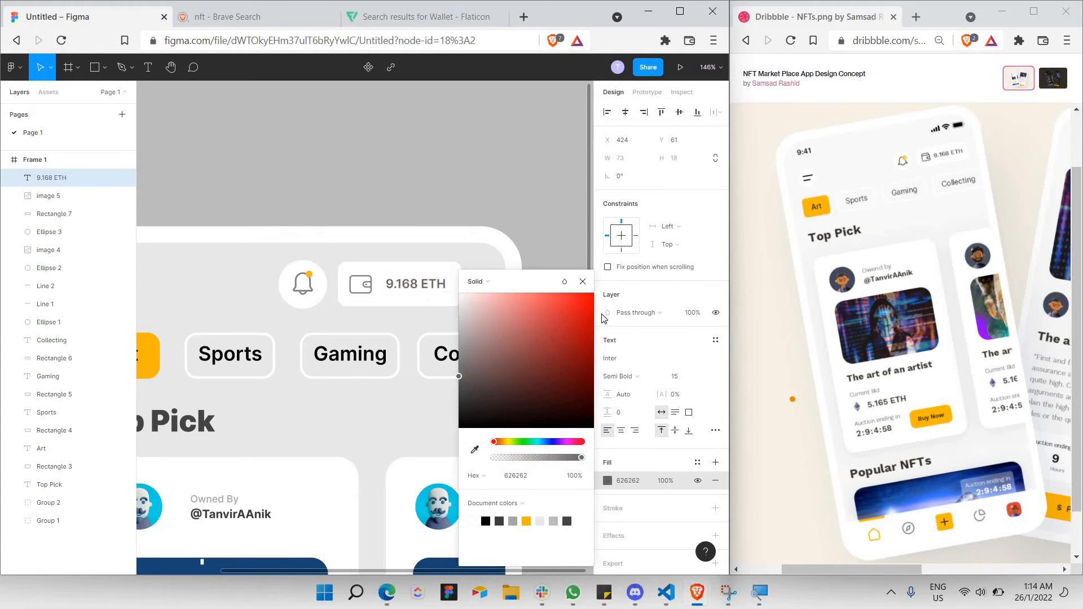
pyautogui.click(583, 282)
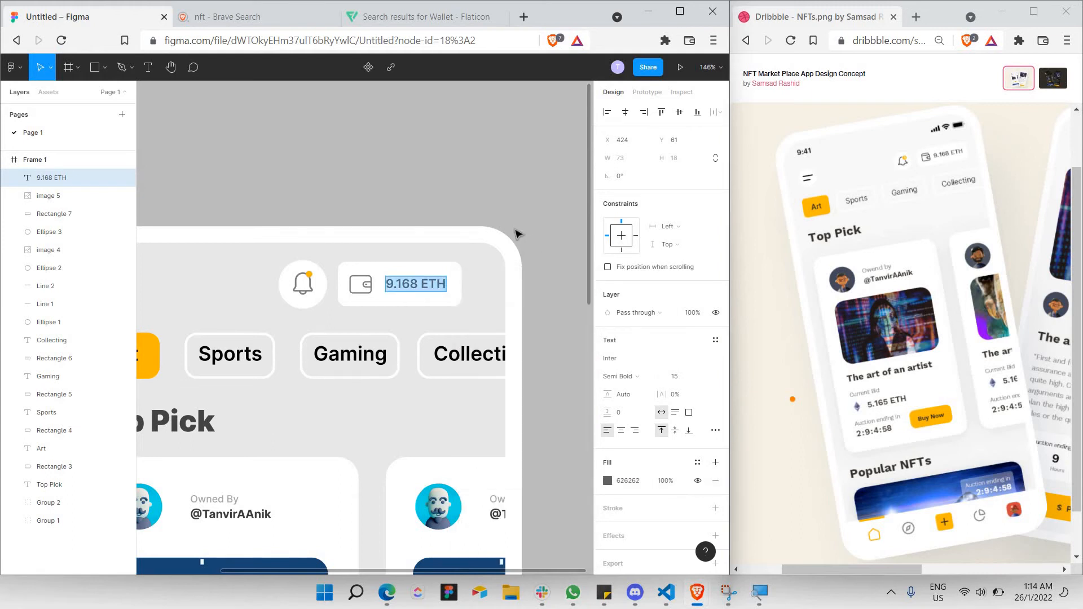
pyautogui.press('Escape')
pyautogui.press('Escape')
pyautogui.scroll(-3, 486, 242)
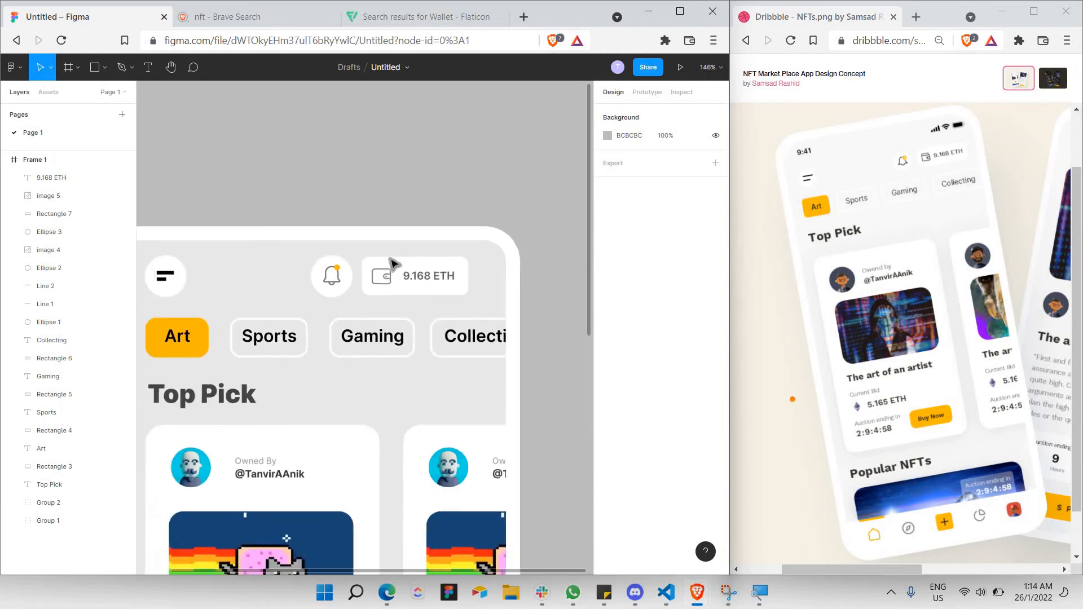
# Move the bell and wallet elements right toward the frame edge.
pyautogui.moveTo(462, 300); pyautogui.dragTo(307, 250)
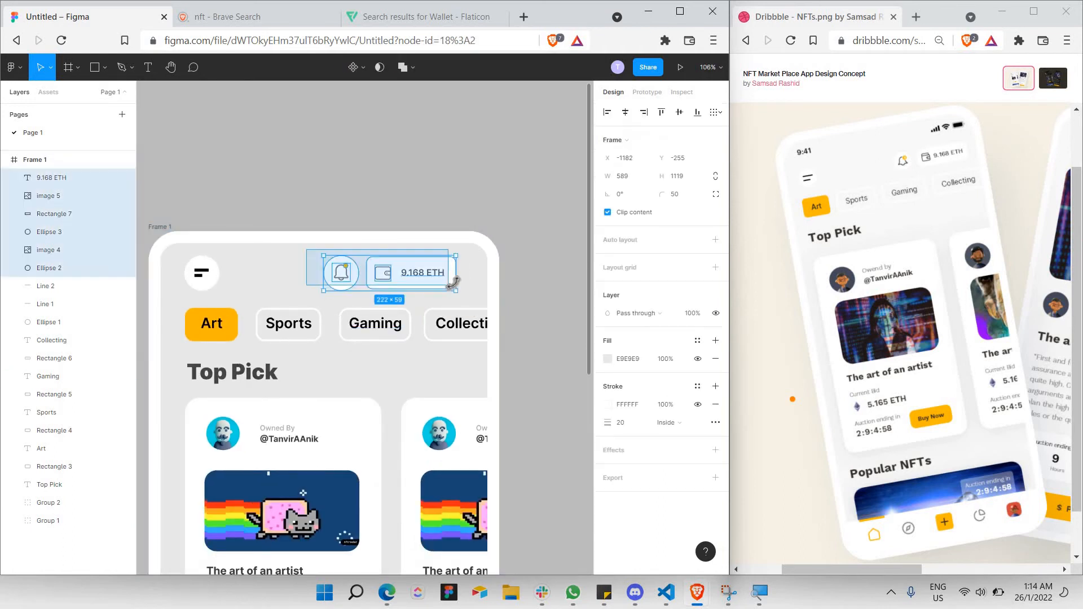
pyautogui.moveTo(461, 277); pyautogui.dragTo(478, 277)
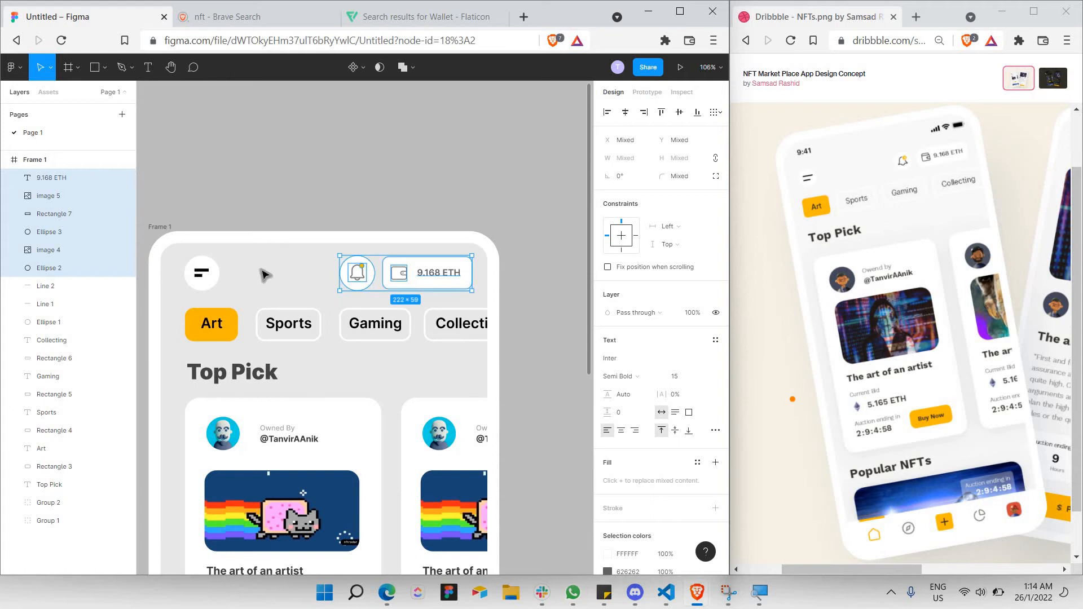
pyautogui.scroll(-3, 470, 305)
pyautogui.click(476, 315)
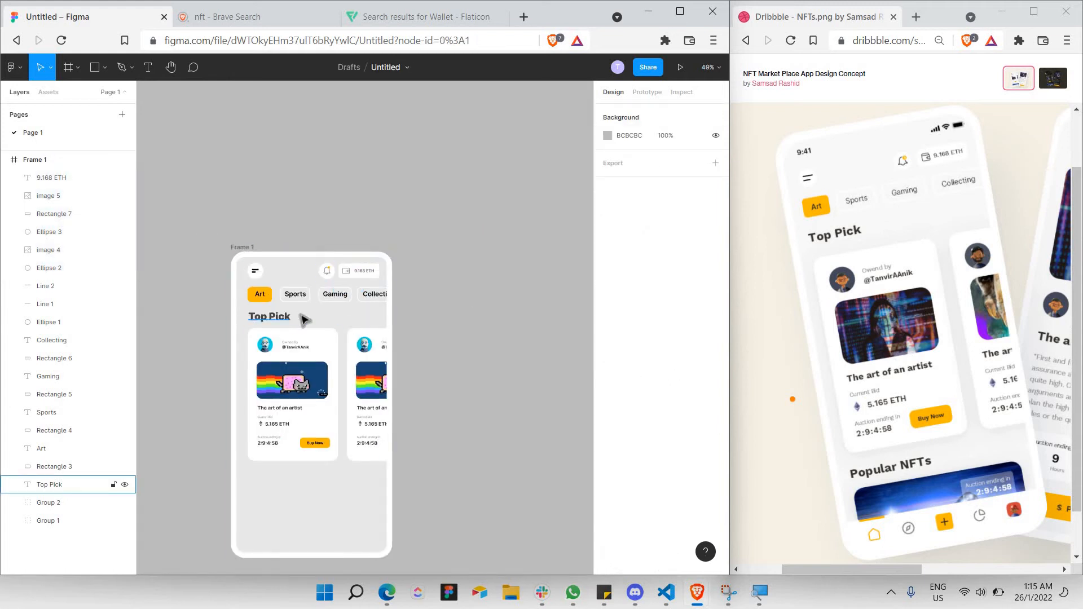
# Move the tag row, Top Pick heading and cards down as a group.
pyautogui.scroll(3, 302, 318)
pyautogui.hscroll(1, 512, 312)
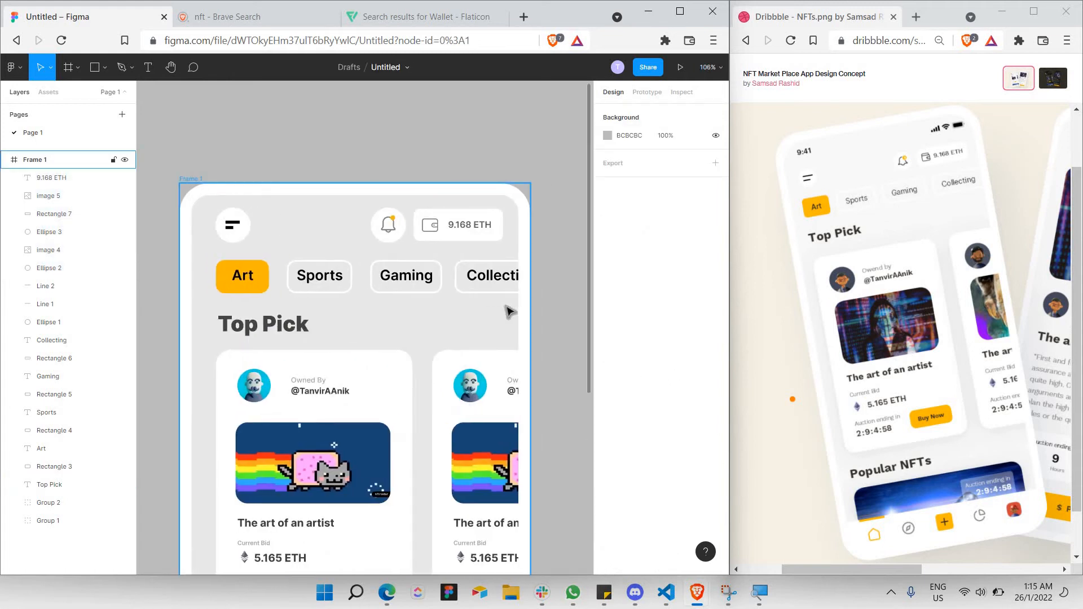
pyautogui.scroll(-2, 510, 312)
pyautogui.hscroll(1, 510, 312)
pyautogui.scroll(-1, 451, 312)
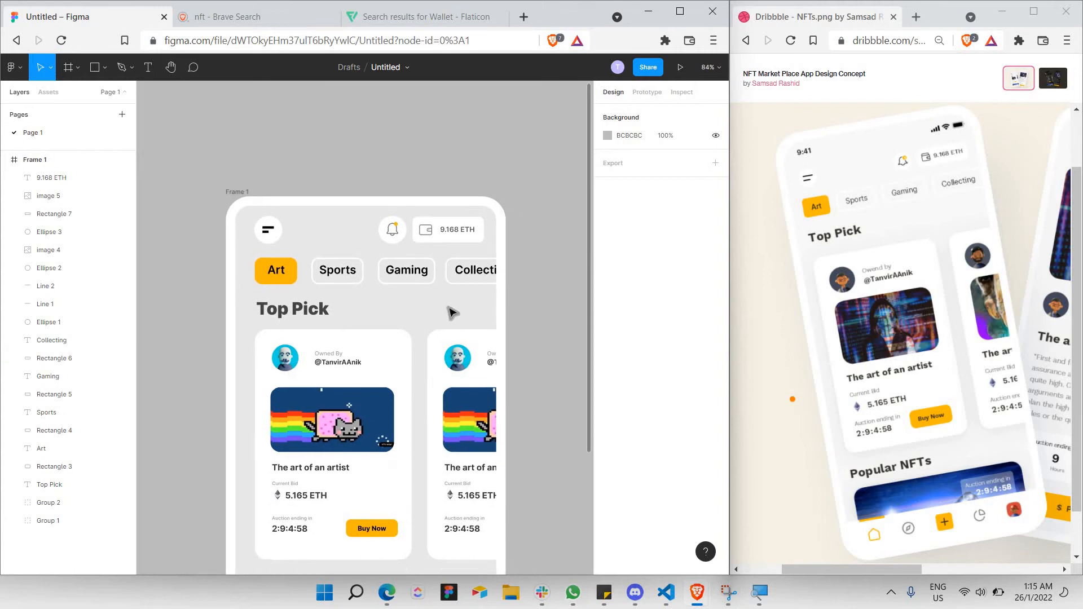
pyautogui.scroll(-1, 400, 268)
pyautogui.scroll(-3, 257, 223)
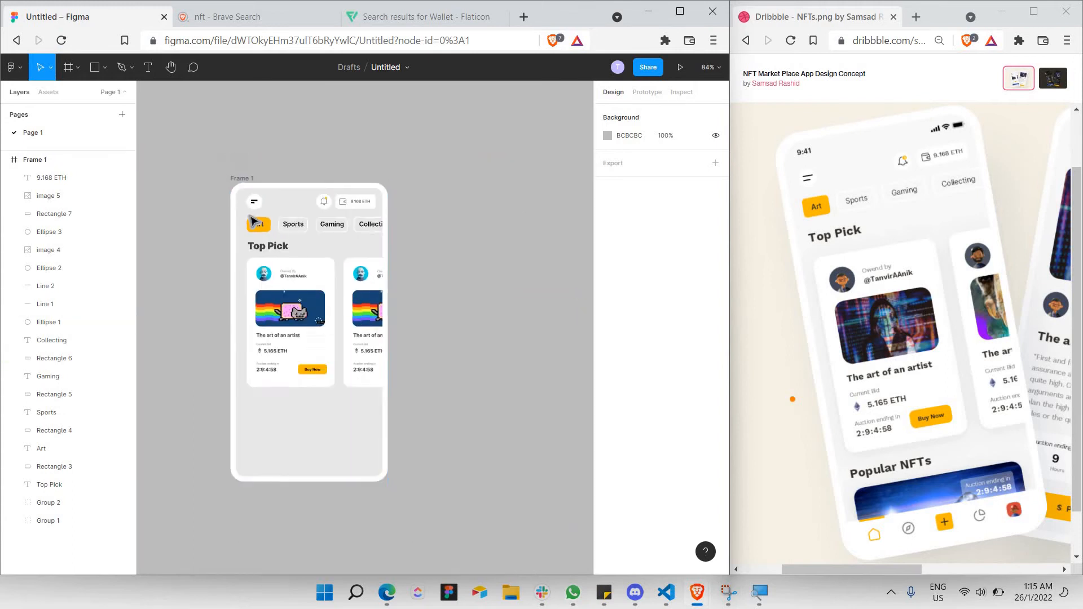
pyautogui.moveTo(430, 398); pyautogui.dragTo(245, 213)
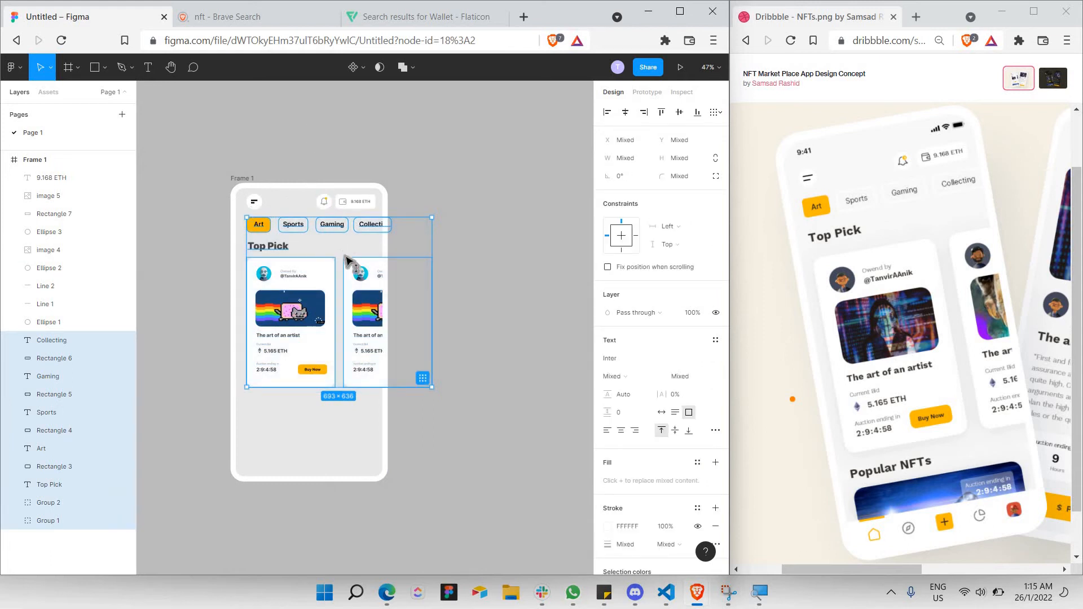
pyautogui.moveTo(346, 260); pyautogui.dragTo(352, 279)
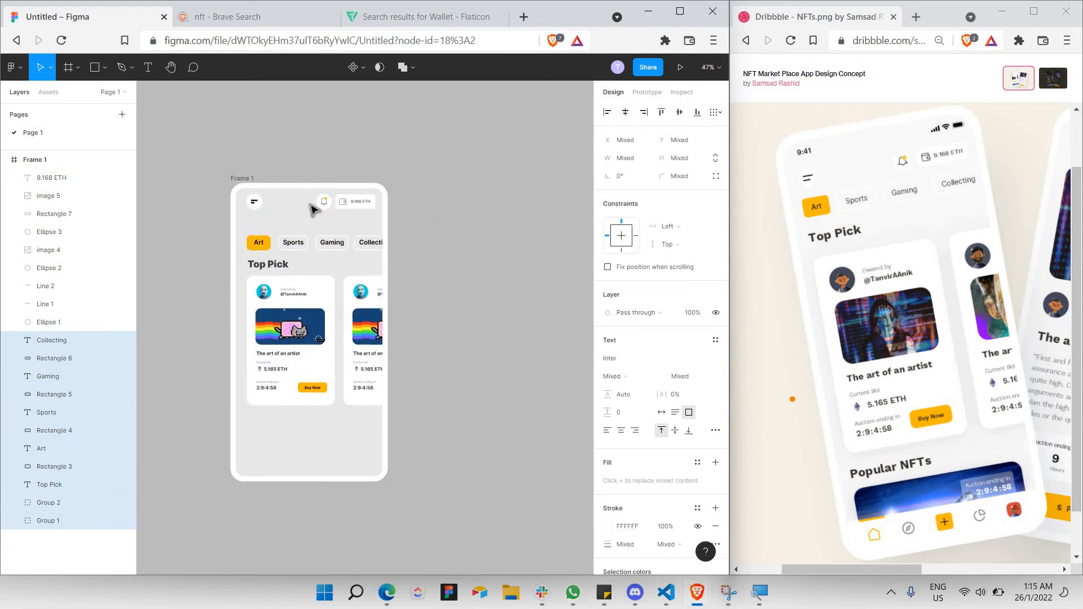
pyautogui.click(258, 215)
# Align the menu icon left and shift the bell and wallet further right.
pyautogui.scroll(4, 258, 216)
pyautogui.moveTo(224, 165); pyautogui.dragTo(294, 217)
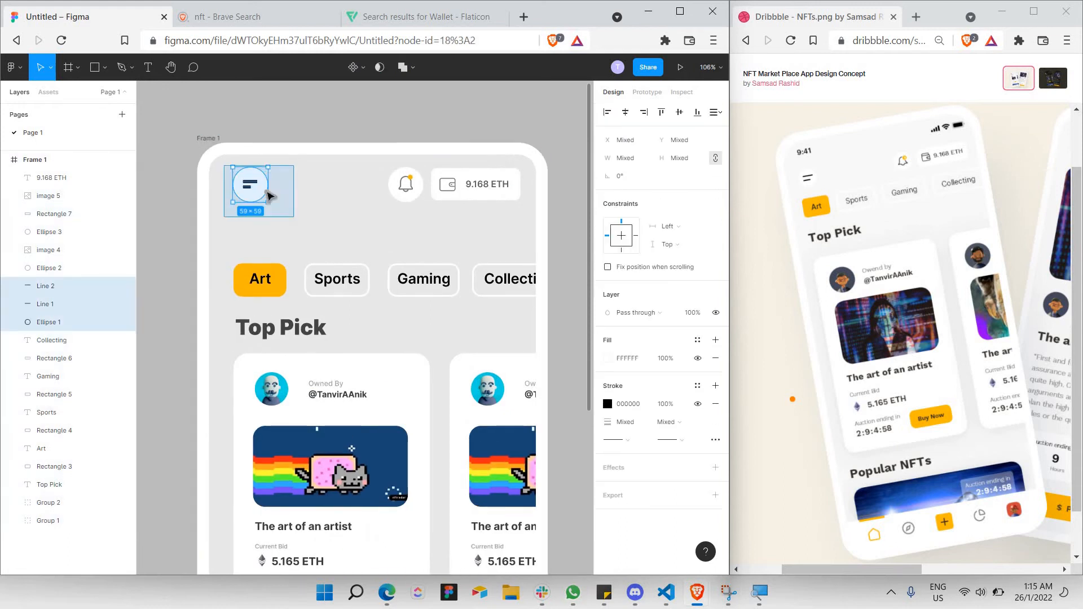
pyautogui.moveTo(256, 183); pyautogui.dragTo(260, 195)
pyautogui.click(537, 230)
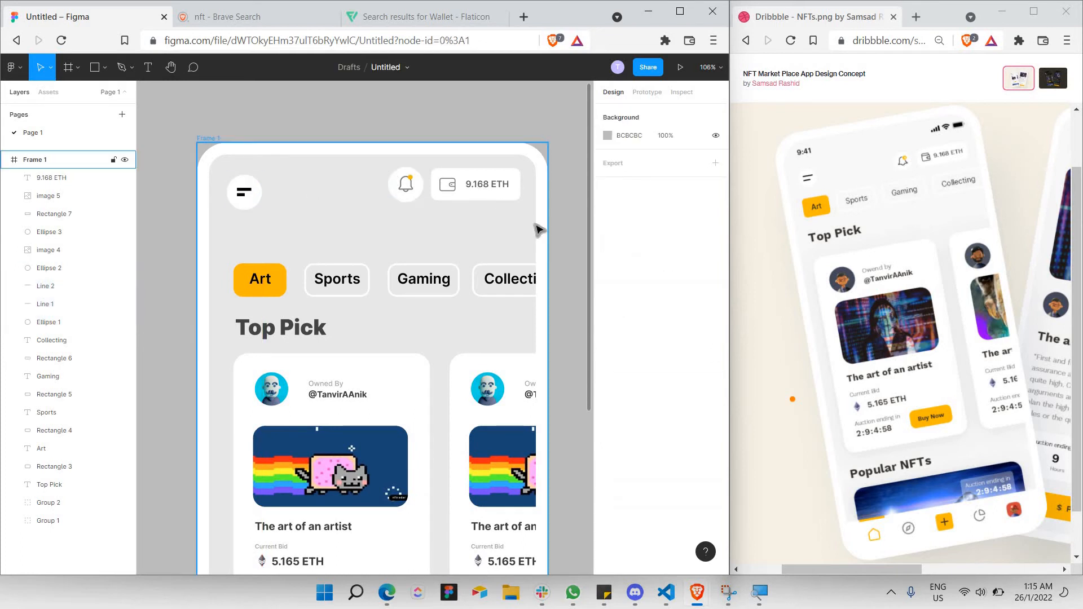
pyautogui.moveTo(368, 162); pyautogui.dragTo(528, 193)
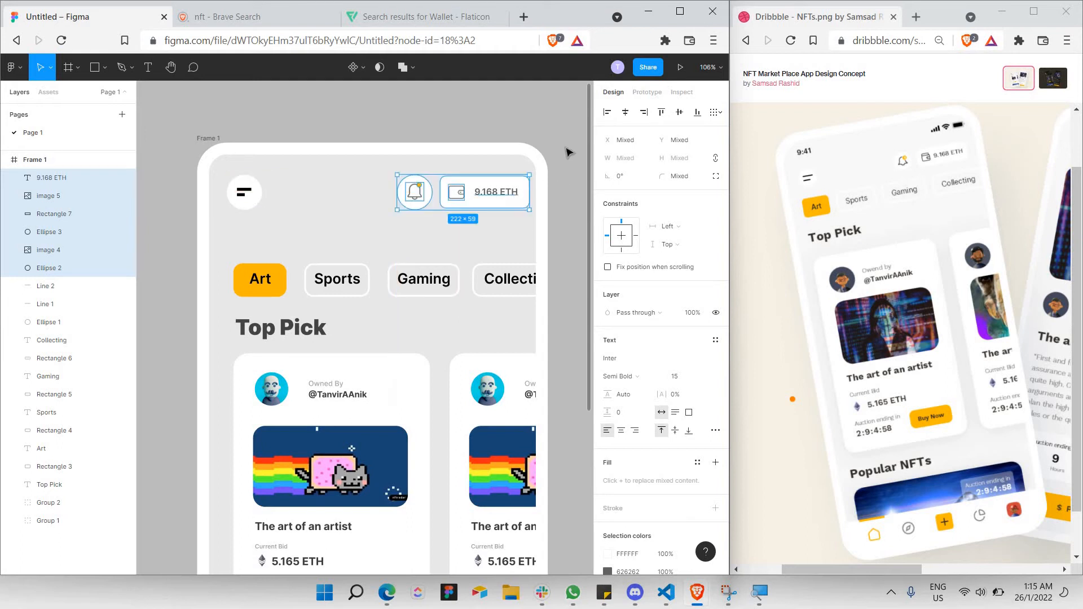
pyautogui.click(446, 219)
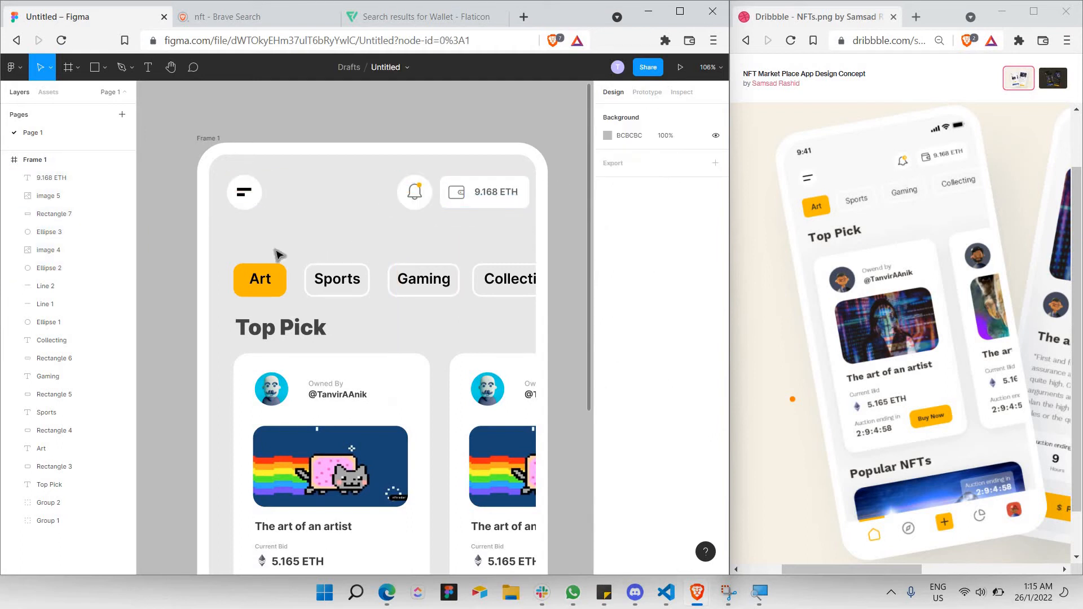
# Nudge the tags, Top Pick heading and both cards up closer to the header.
pyautogui.keyDown('ctrl'); pyautogui.scroll(-3, 252, 205); pyautogui.keyUp('ctrl')
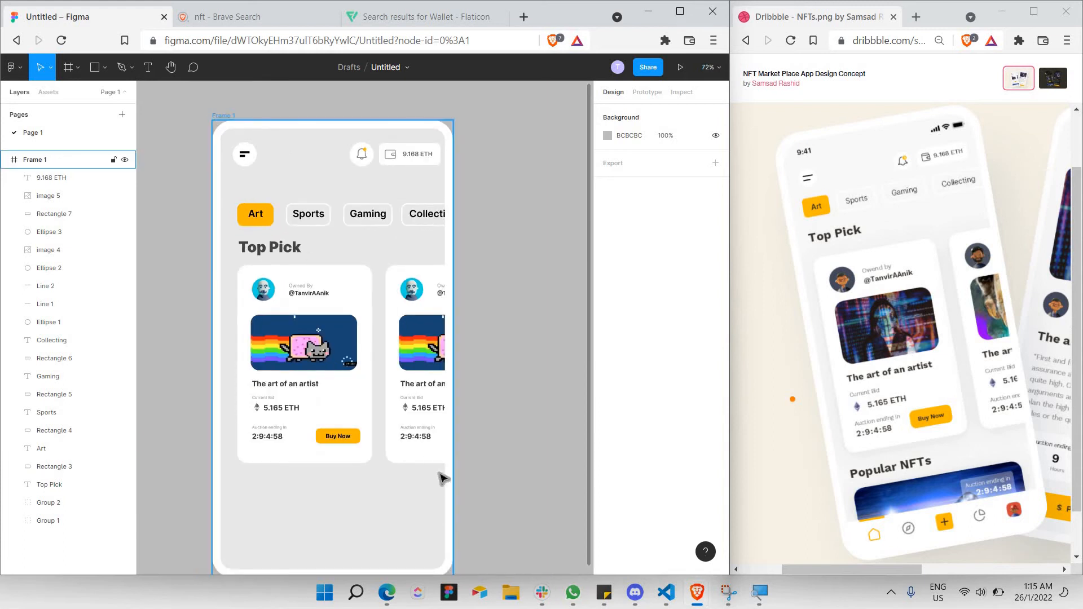
pyautogui.moveTo(442, 478); pyautogui.dragTo(236, 201)
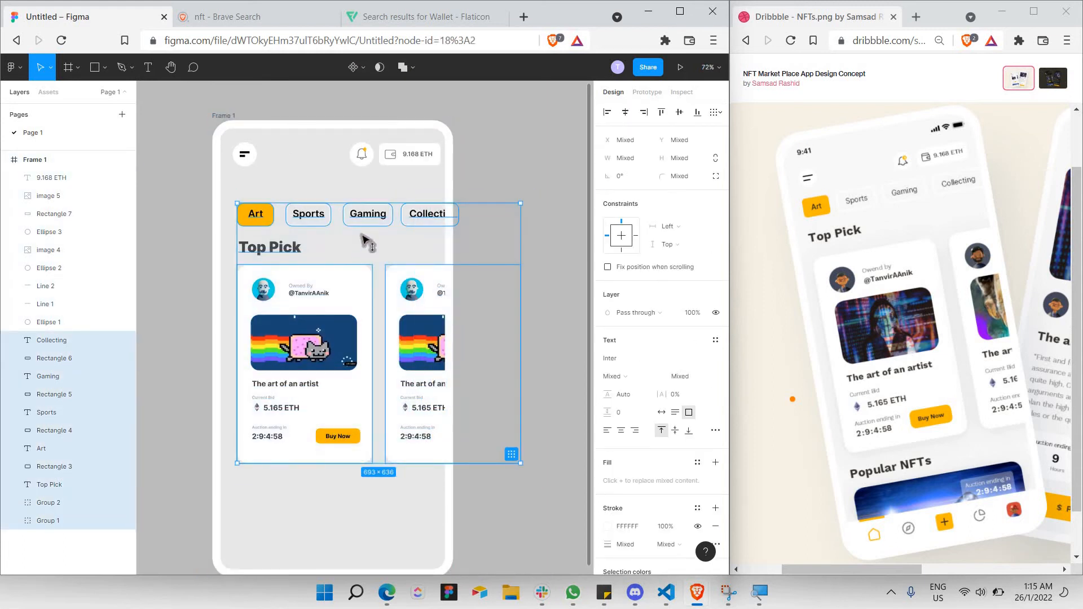
pyautogui.moveTo(361, 233)
pyautogui.mouseDown()
pyautogui.moveTo(368, 226)
pyautogui.moveTo(367, 235)
pyautogui.mouseUp()
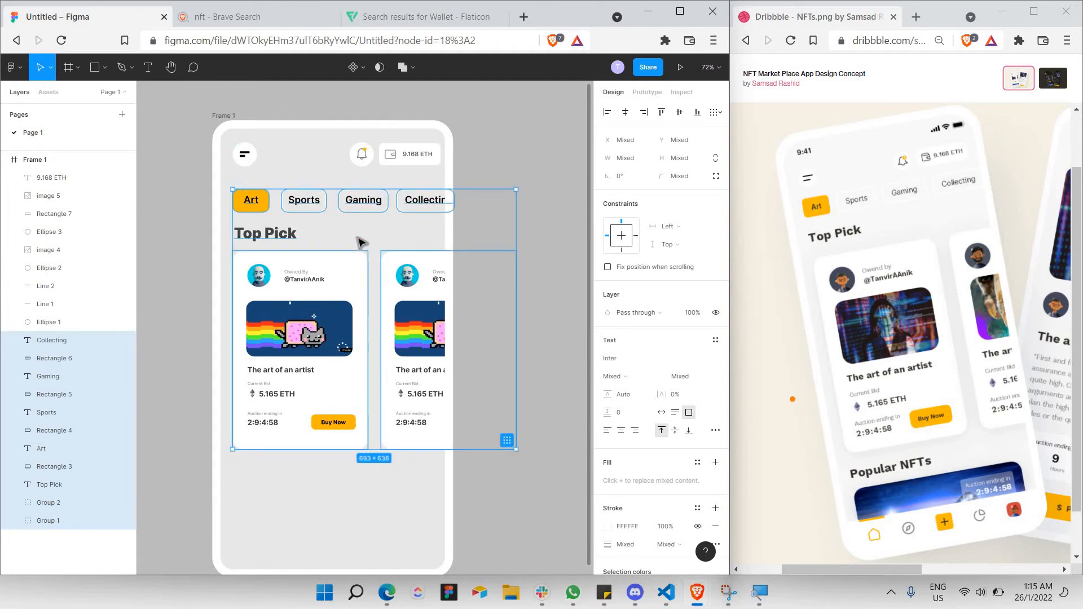
pyautogui.press('Up')
pyautogui.press('Up')
pyautogui.press('Up')
pyautogui.press('Up')
pyautogui.press('Up')
pyautogui.press('Up')
pyautogui.press('Up')
pyautogui.press('Up')
pyautogui.press('Up')
pyautogui.press('Up')
pyautogui.press('Up')
pyautogui.press('Up')
pyautogui.press('Up')
pyautogui.press('Up')
pyautogui.press('Up')
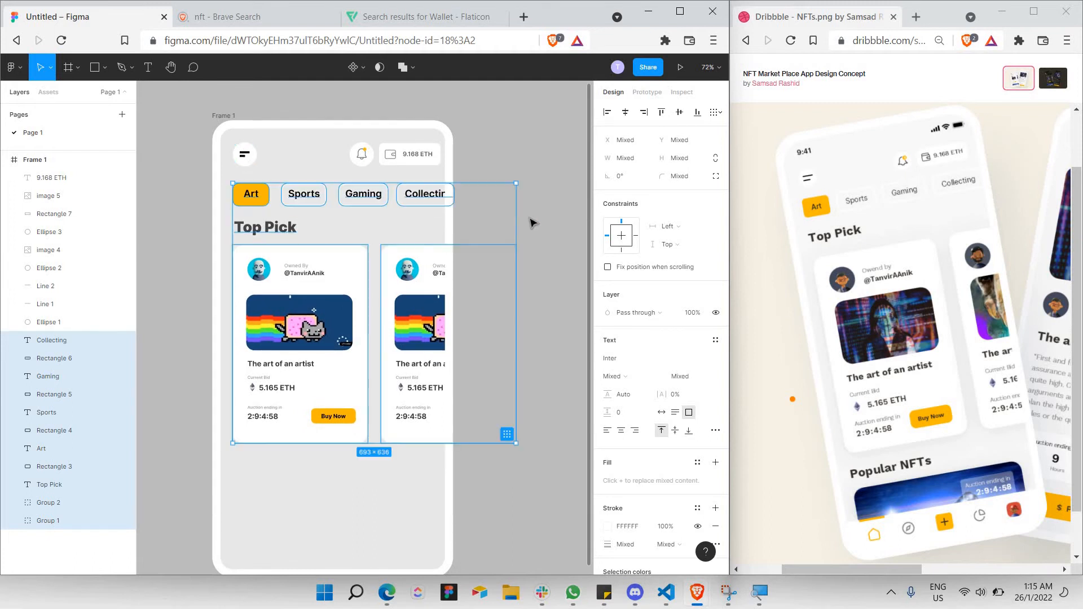
pyautogui.click(430, 226)
pyautogui.scroll(-3, 321, 335)
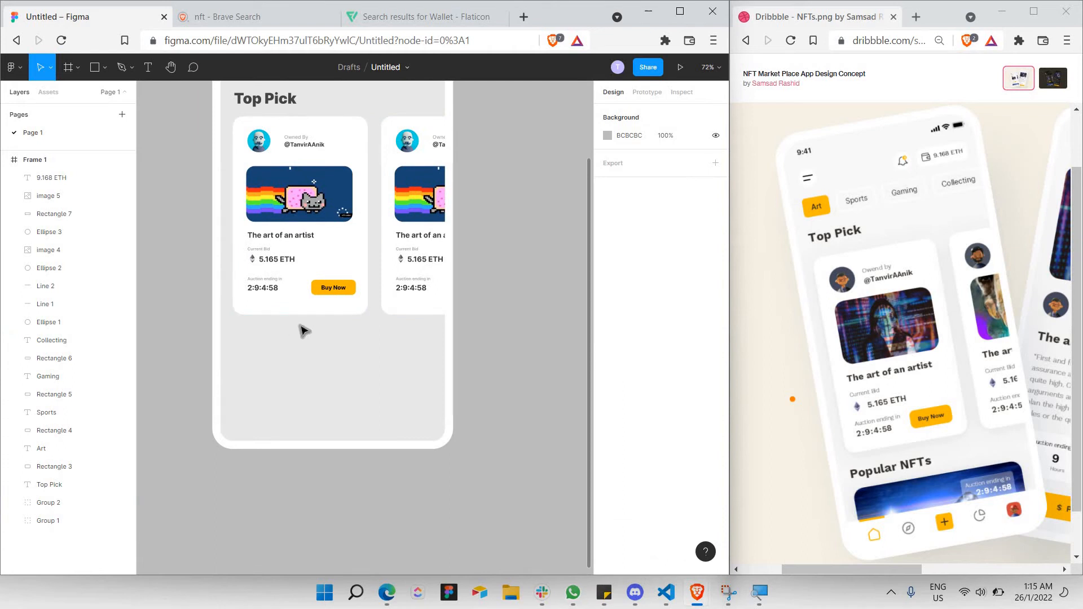
pyautogui.scroll(1, 295, 257)
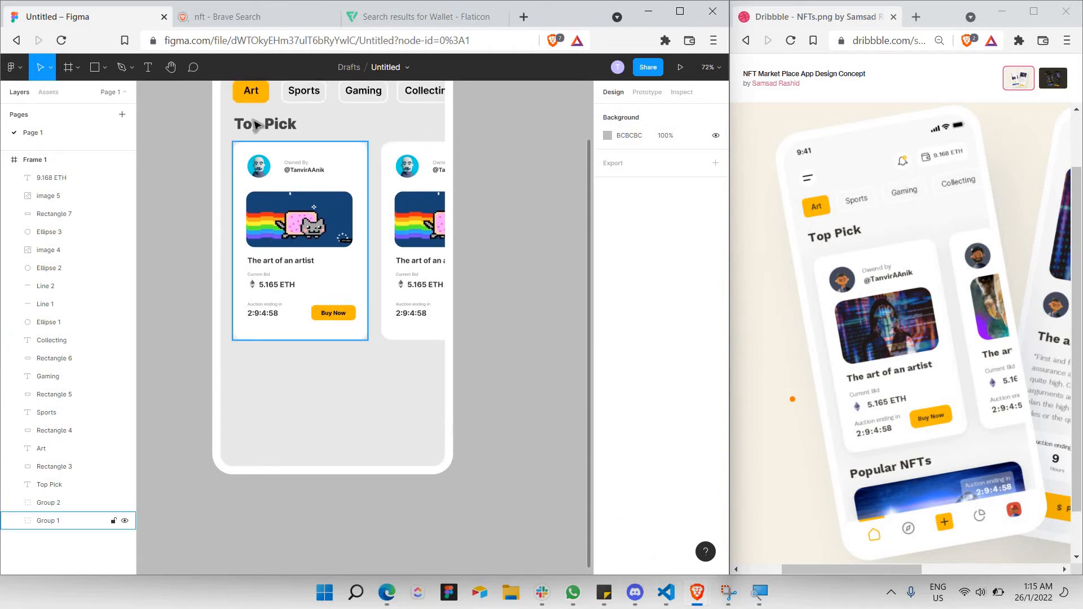
pyautogui.click(253, 132)
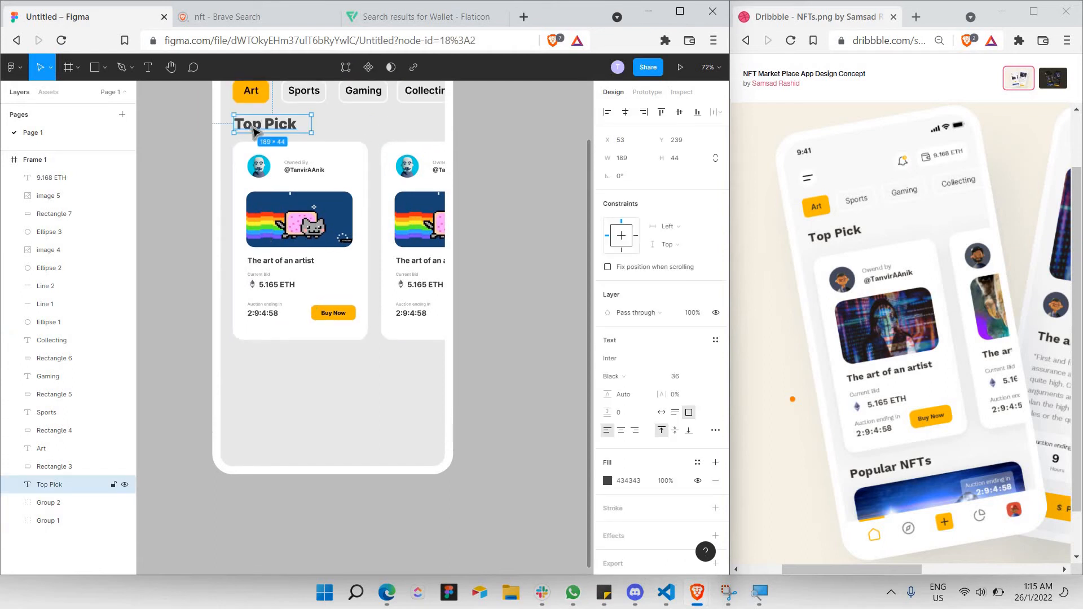
# Paste a copy of the Top Pick heading below the cards and retype it as 'Popular NFTS'.
pyautogui.hotkey('ctrl', 'v')
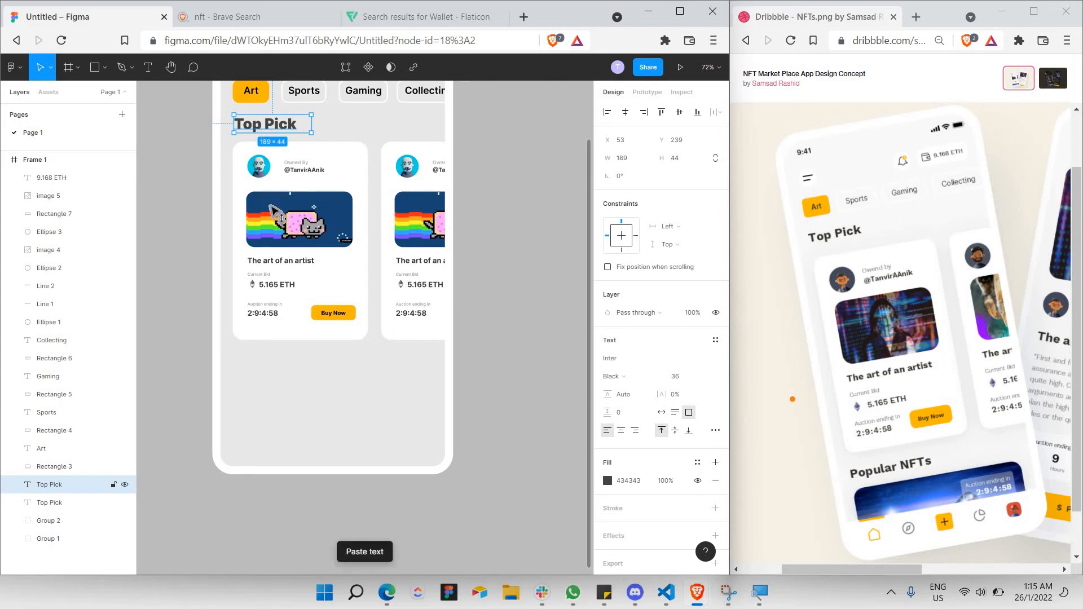
pyautogui.moveTo(264, 130); pyautogui.dragTo(293, 382)
pyautogui.doubleClick(270, 377)
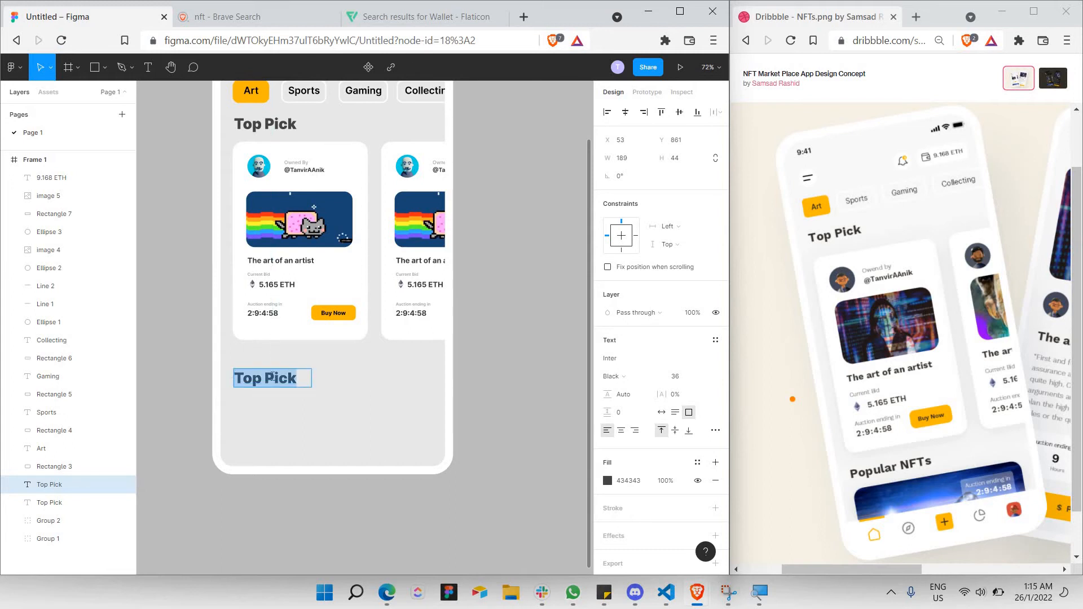
pyautogui.scroll(5, 271, 377)
pyautogui.write('P')
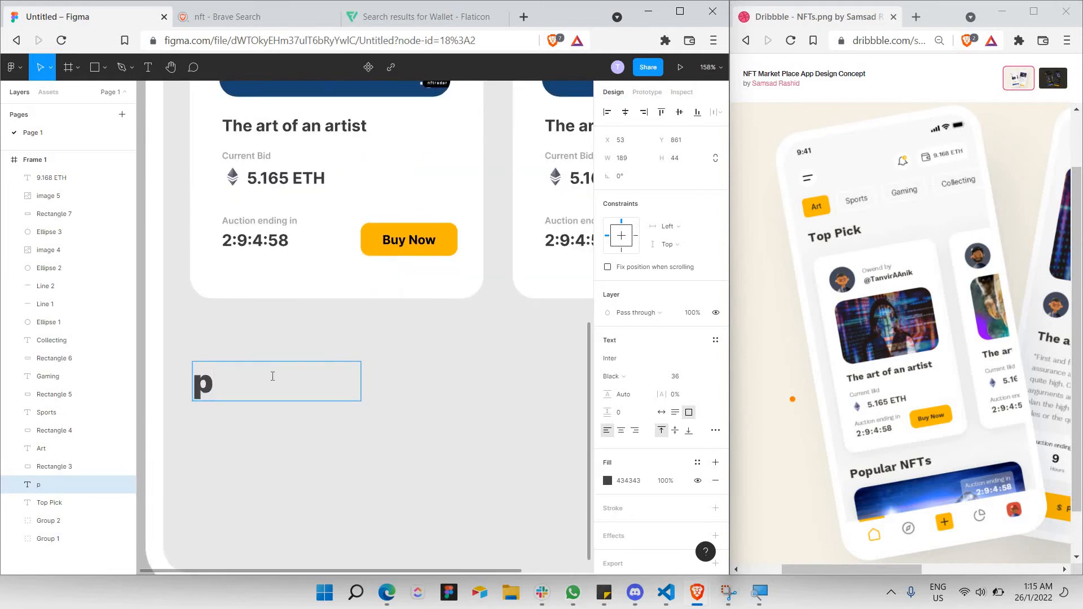
pyautogui.press('BackSpace')
pyautogui.write('Po')
pyautogui.write('pular')
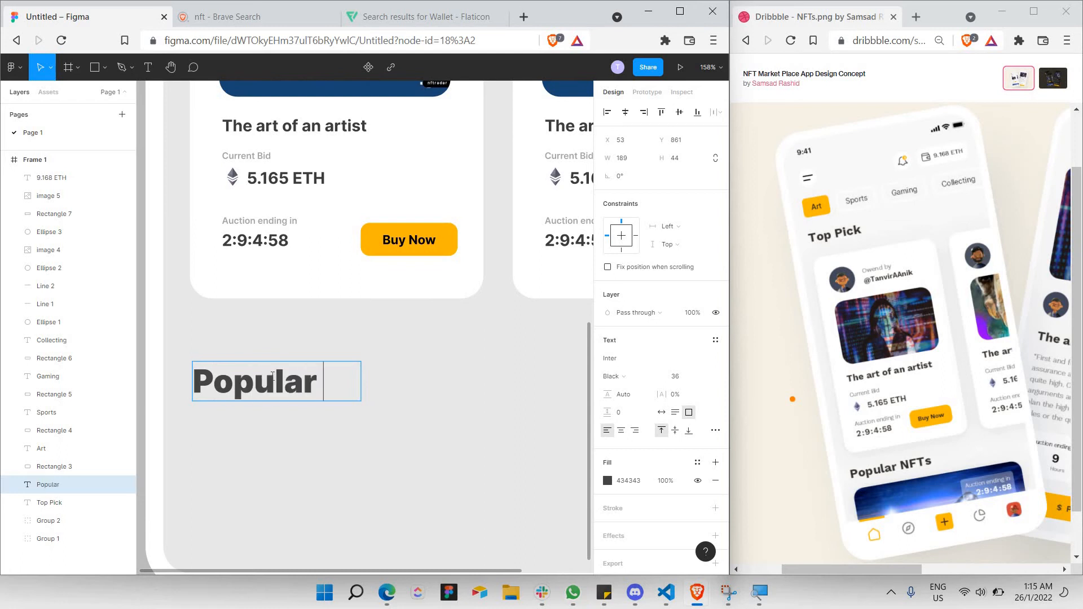
pyautogui.write(' NFTS')
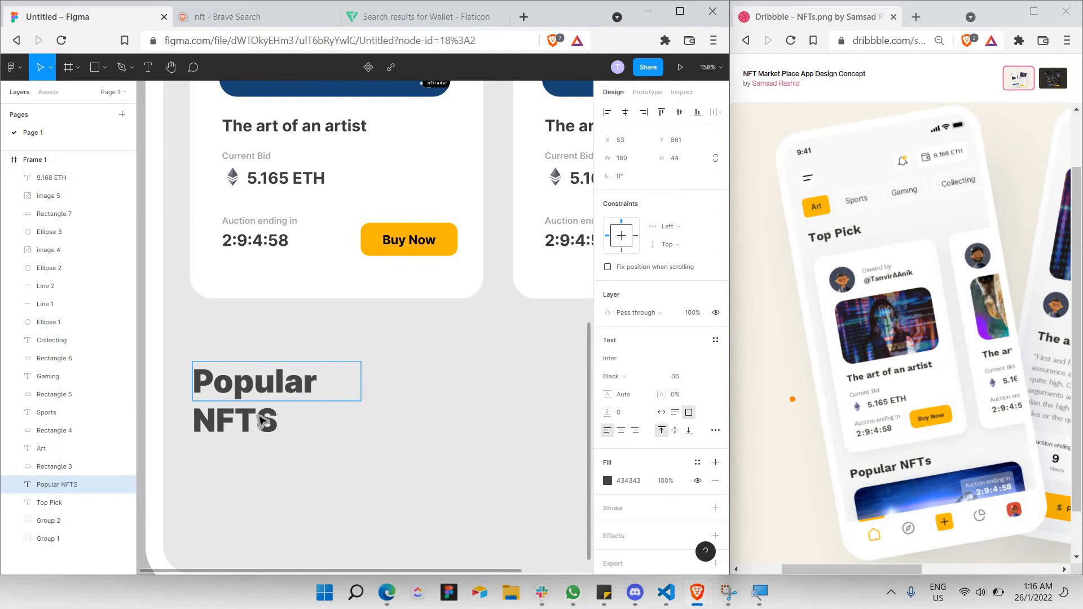
pyautogui.press('Escape')
# Widen the heading to one line, correct it to 'Popular NFTs', and raise it slightly.
pyautogui.doubleClick(263, 430)
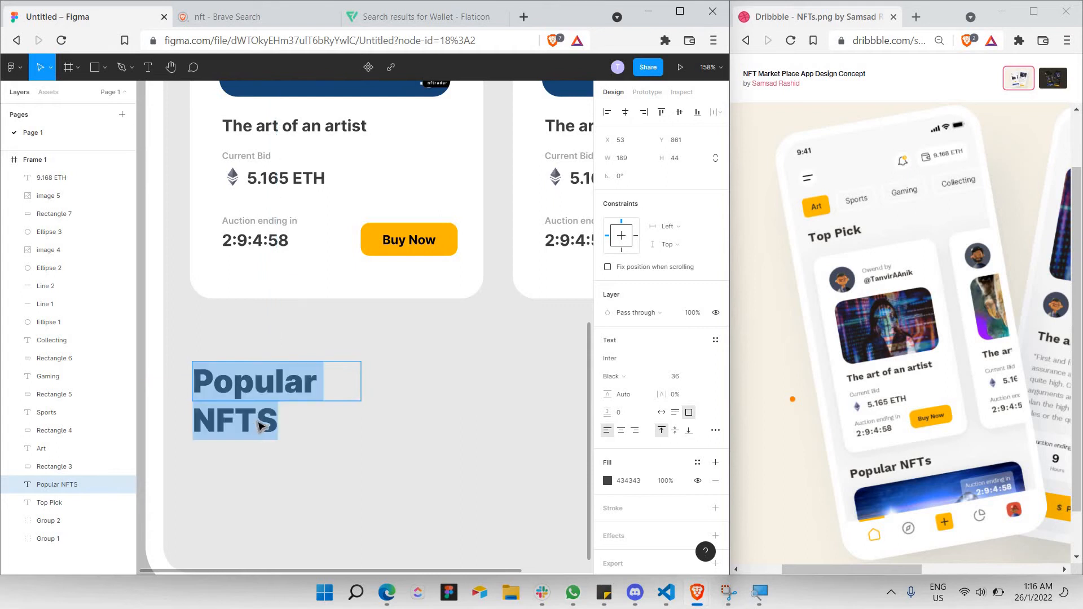
pyautogui.press('Escape')
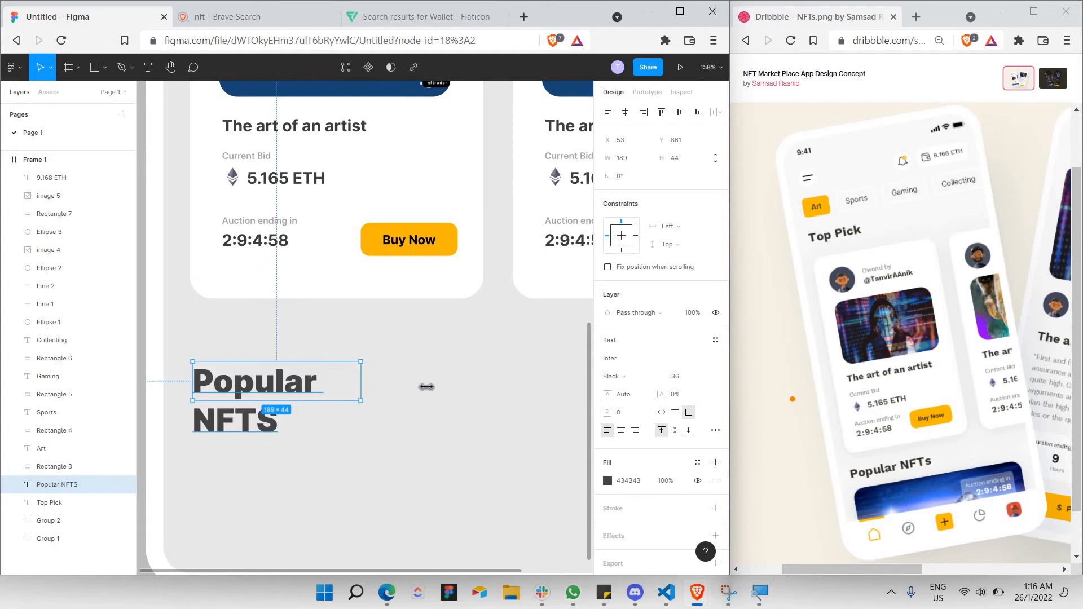
pyautogui.moveTo(427, 387); pyautogui.dragTo(410, 387)
pyautogui.doubleClick(382, 387)
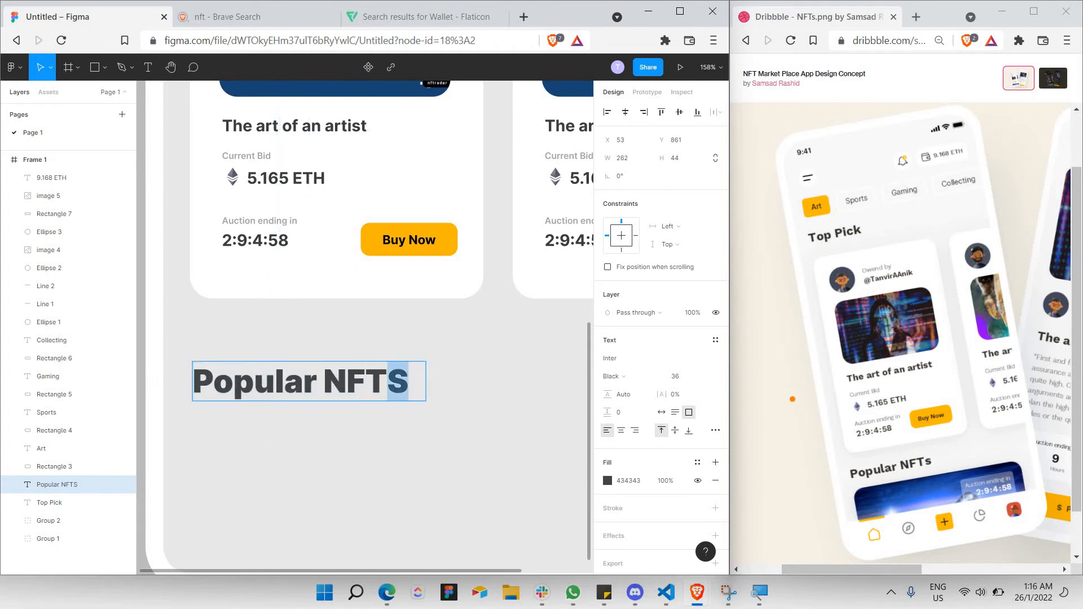
pyautogui.write('s')
pyautogui.click(472, 397)
pyautogui.scroll(-5, 471, 397)
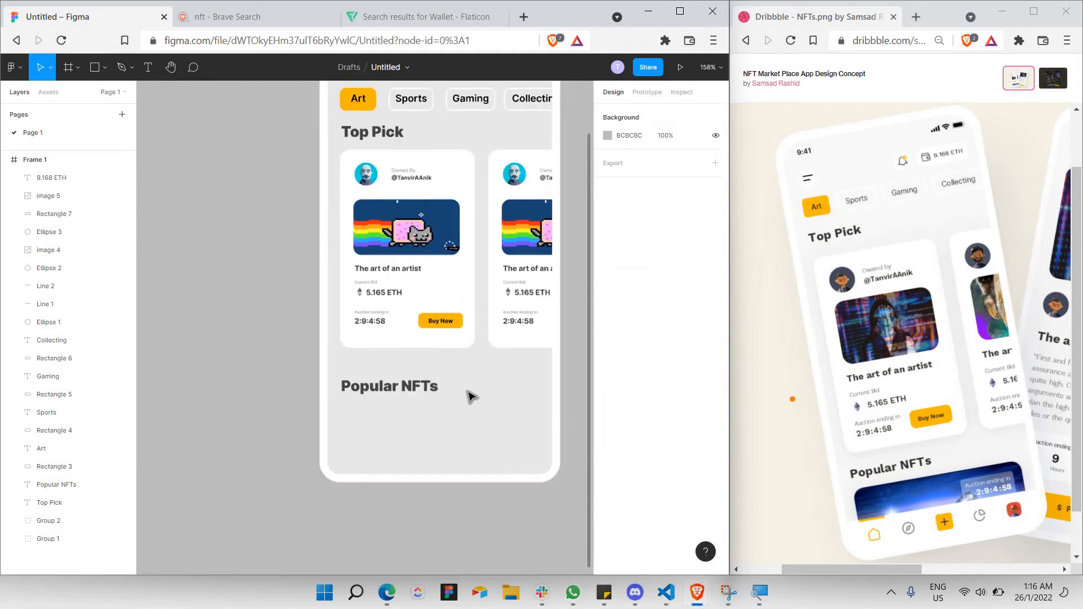
pyautogui.scroll(3, 462, 403)
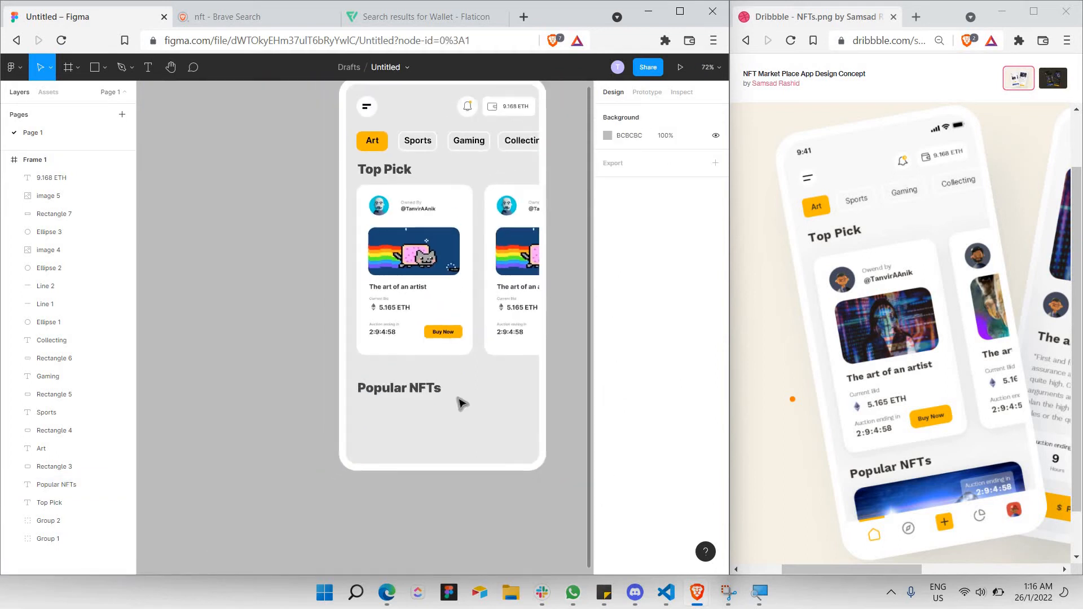
pyautogui.hscroll(2, 457, 404)
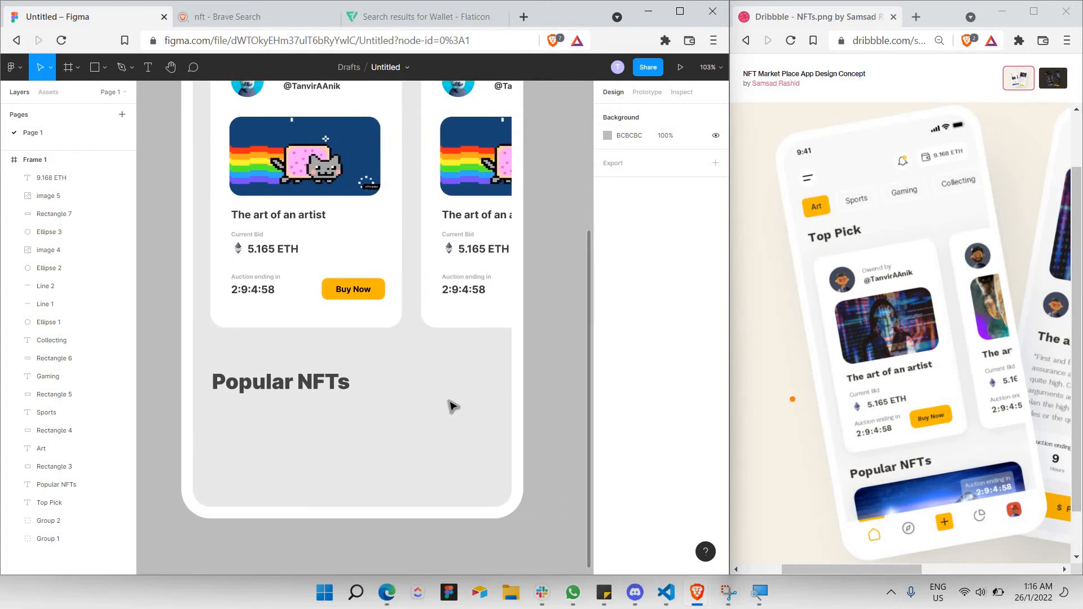
pyautogui.click(312, 387)
pyautogui.moveTo(312, 387); pyautogui.dragTo(312, 383)
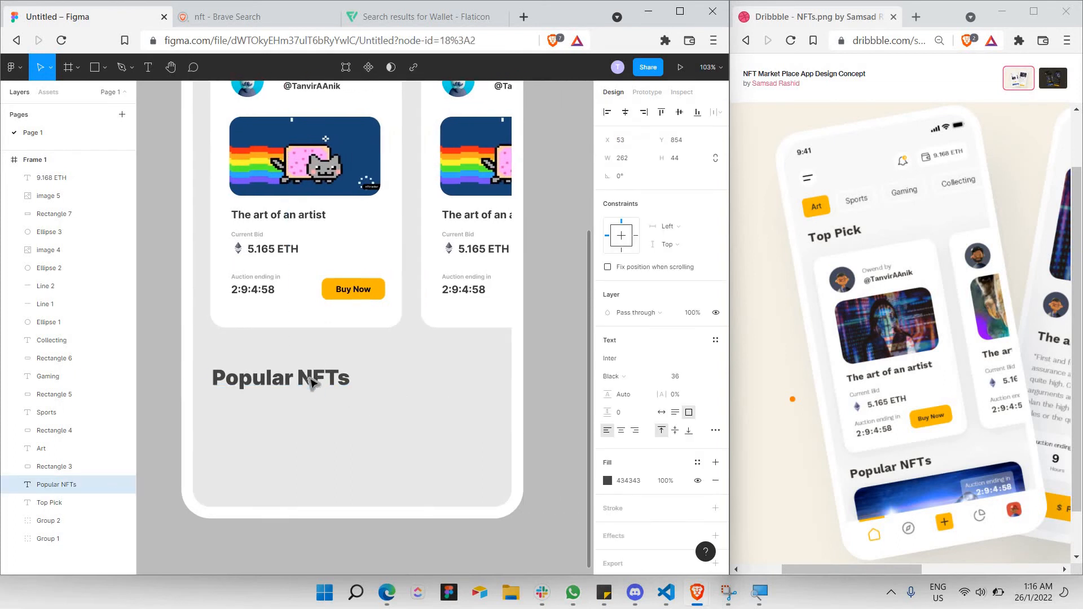
# Open pexels.com in a new tab alongside the 'nft' image search results.
pyautogui.click(270, 21)
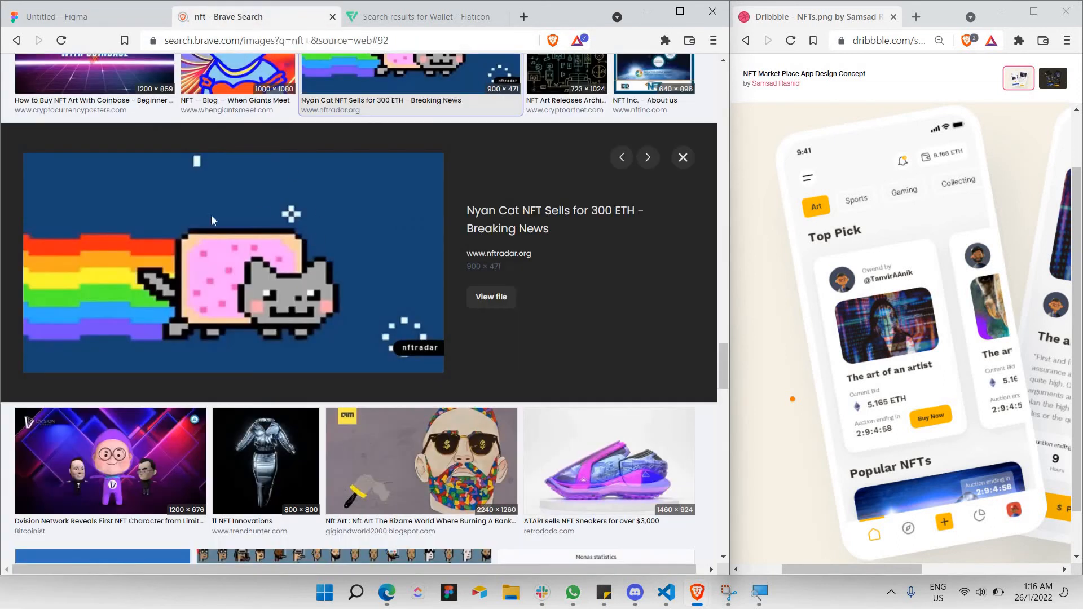
pyautogui.scroll(-15, 206, 220)
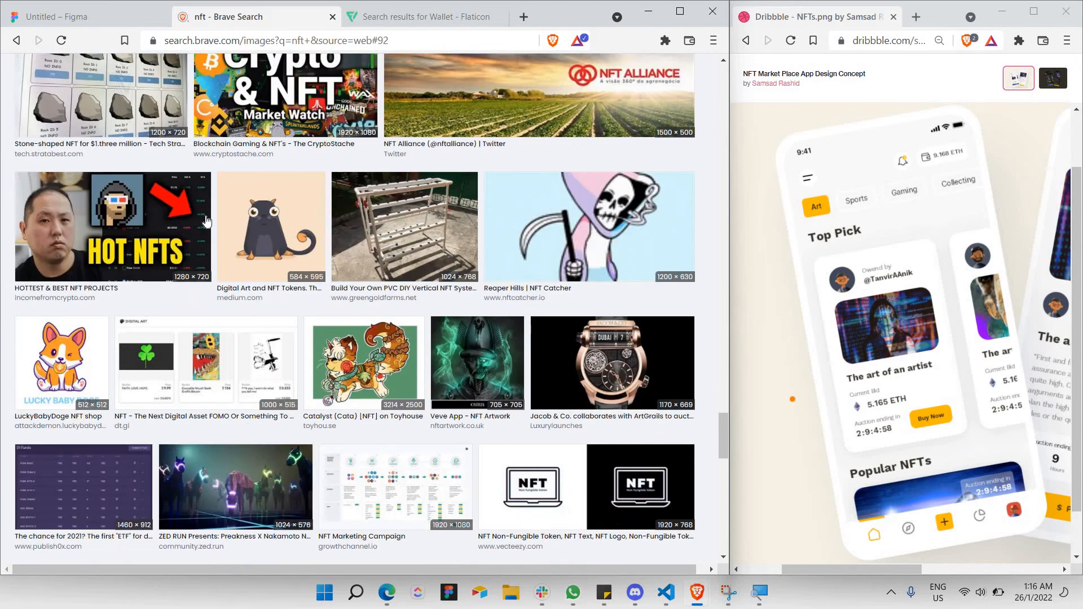
pyautogui.scroll(-10, 207, 220)
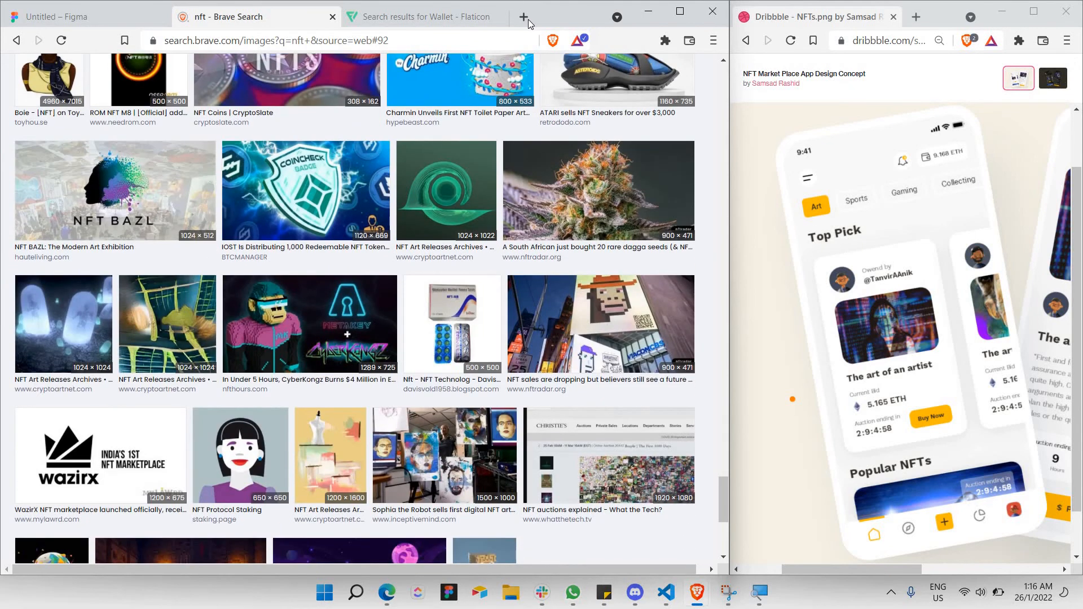
pyautogui.click(528, 19)
pyautogui.write('pexels.com')
pyautogui.press('Return')
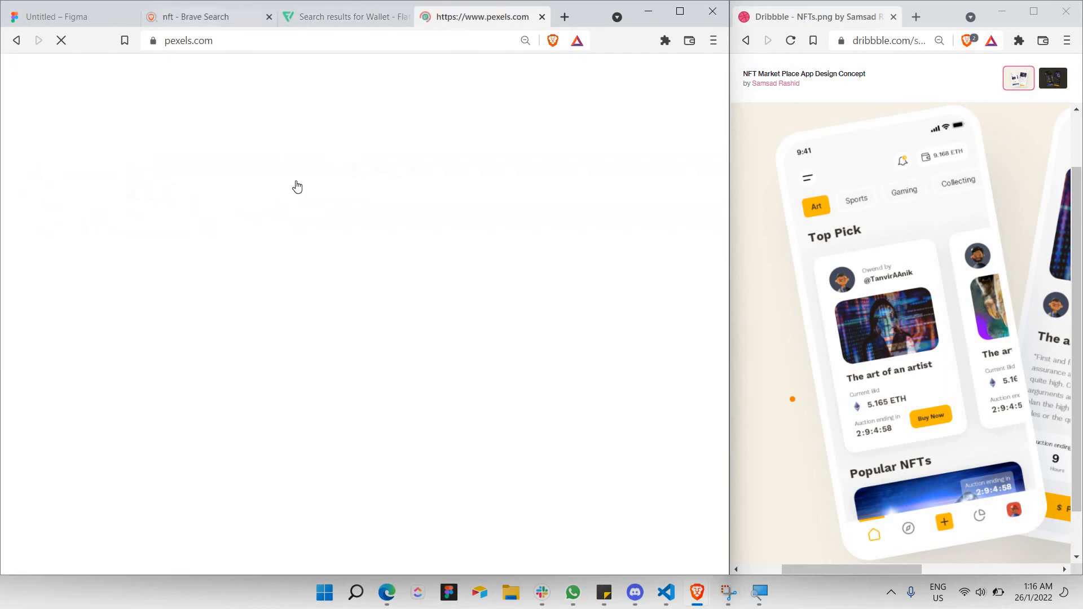
pyautogui.click(193, 19)
pyautogui.scroll(-2, 713, 526)
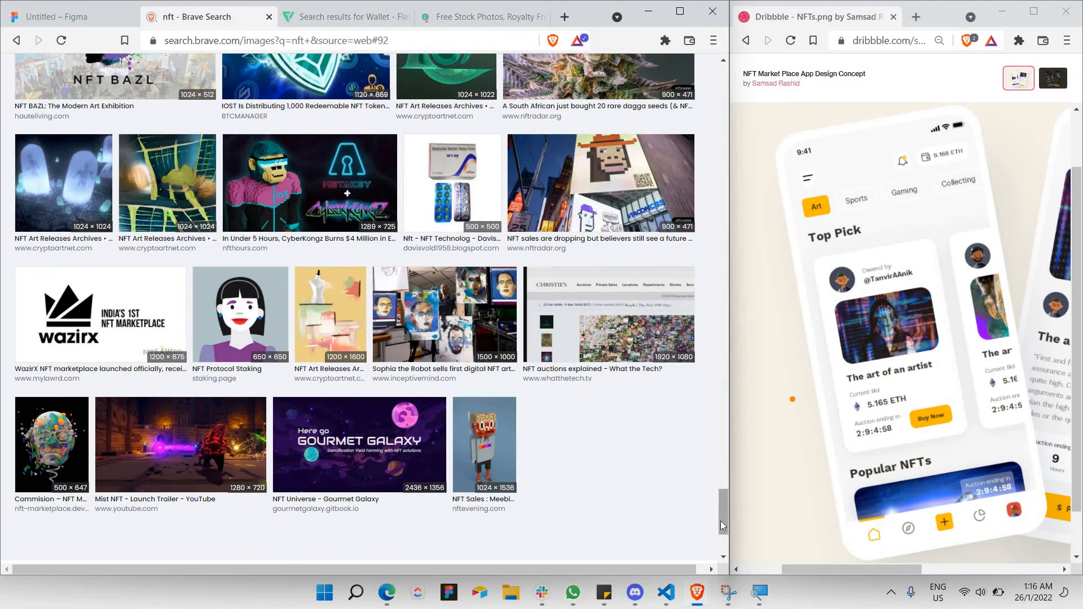
pyautogui.scroll(15, 643, 144)
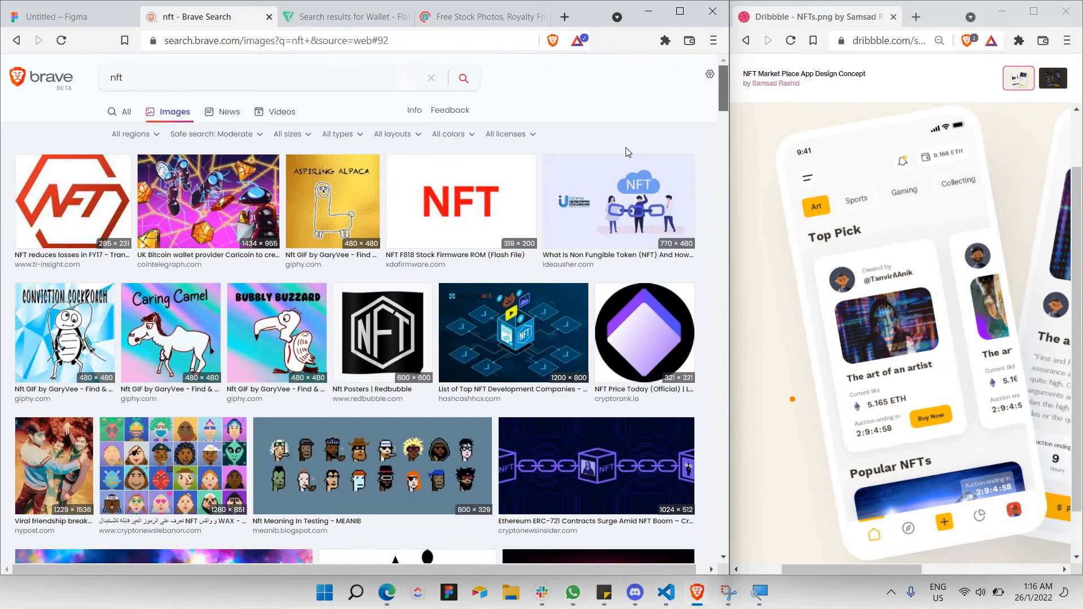
pyautogui.scroll(-3, 625, 147)
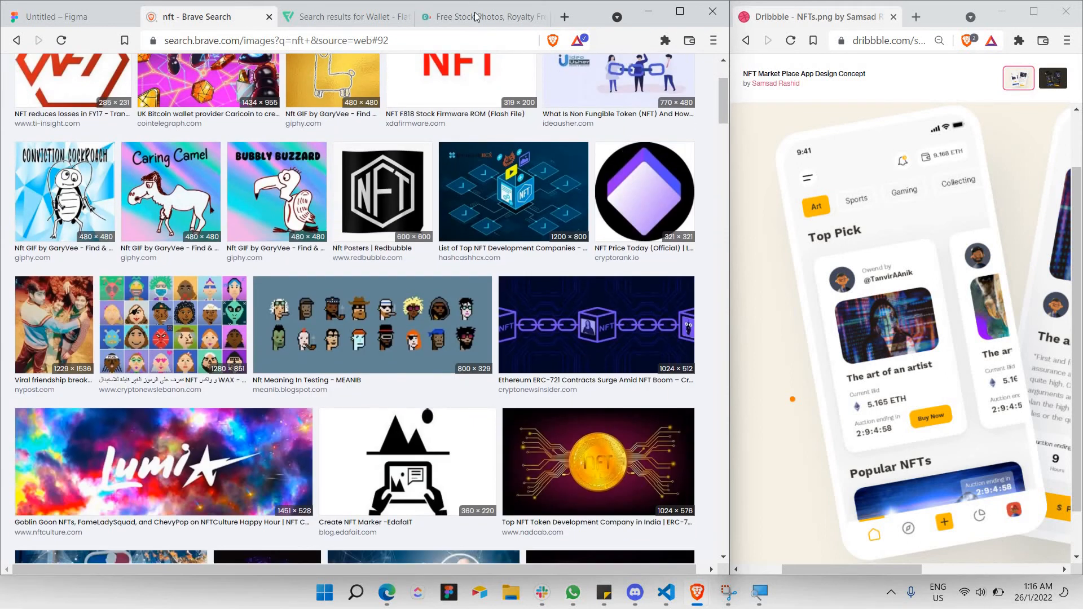
pyautogui.click(479, 17)
# Search Pexels for 'nft' photos.
pyautogui.click(329, 164)
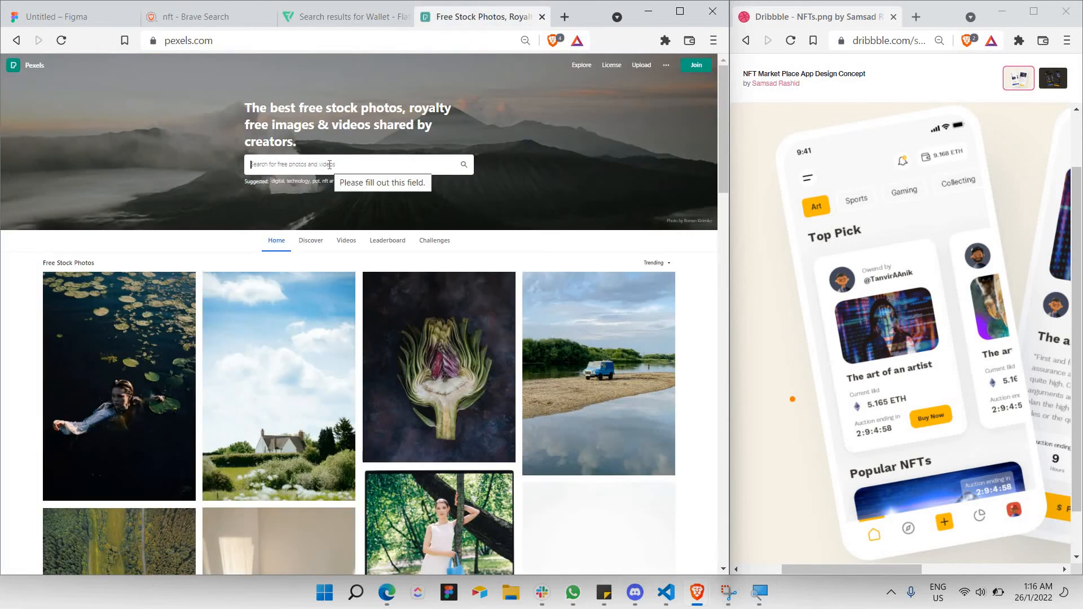
pyautogui.write('de')
pyautogui.write('x')
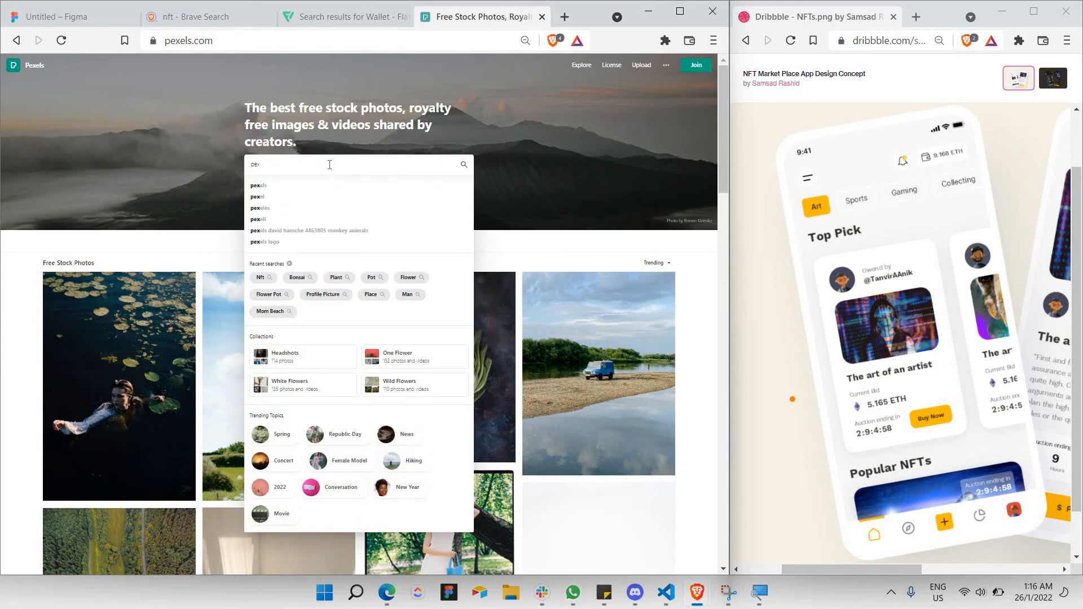
pyautogui.write('e')
pyautogui.press('BackSpace')
pyautogui.press('BackSpace')
pyautogui.press('BackSpace')
pyautogui.press('BackSpace')
pyautogui.write('p')
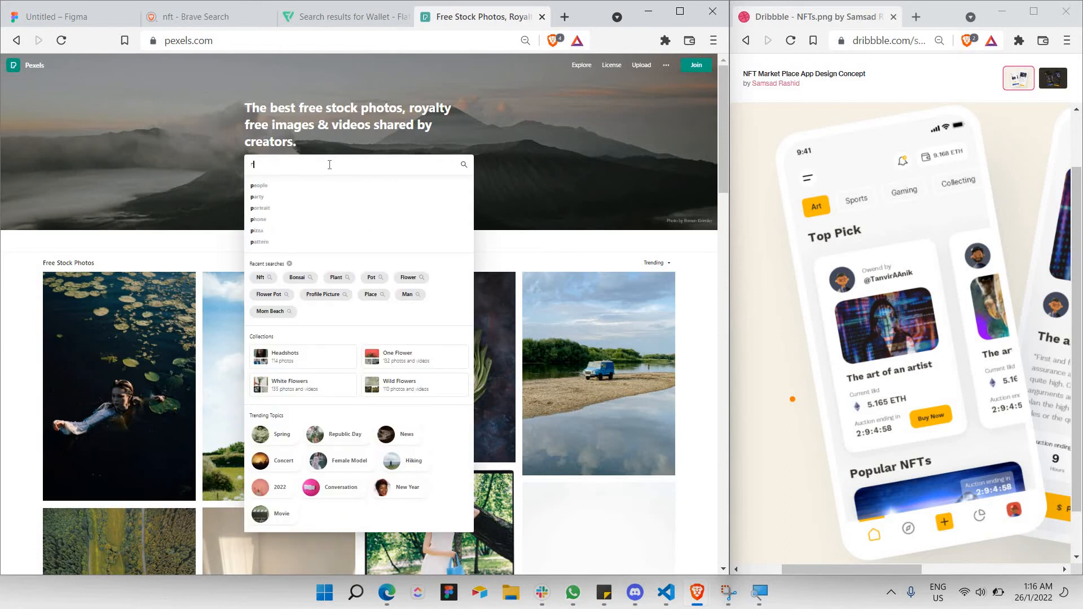
pyautogui.write('nft')
pyautogui.press('BackSpace')
pyautogui.press('BackSpace')
pyautogui.write('ft')
pyautogui.press('Return')
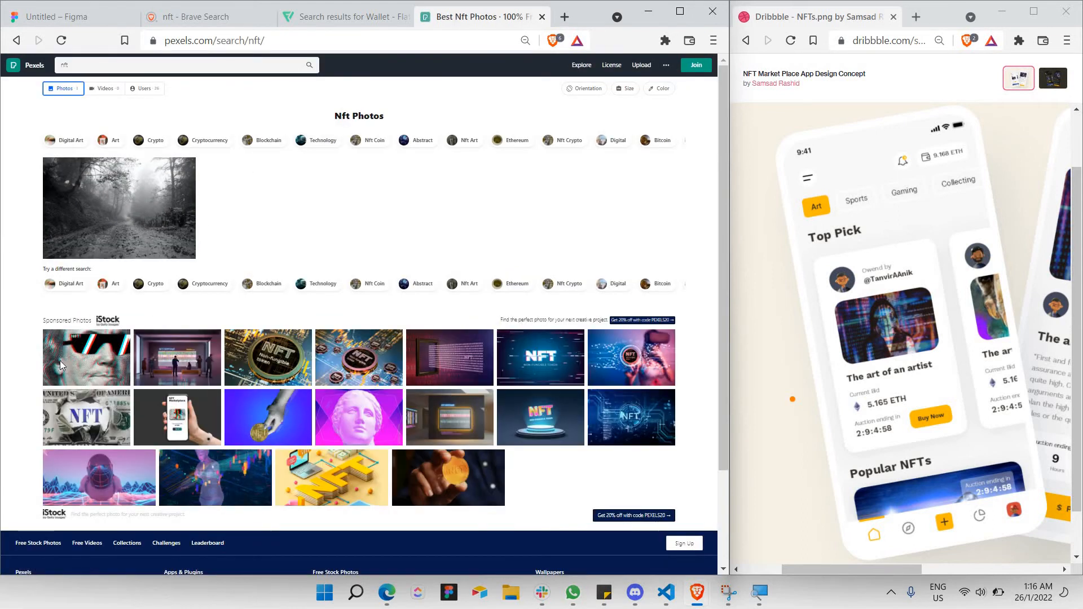
# Open the sunglasses NFT stock photo enlarged and copy the image.
pyautogui.click(60, 360)
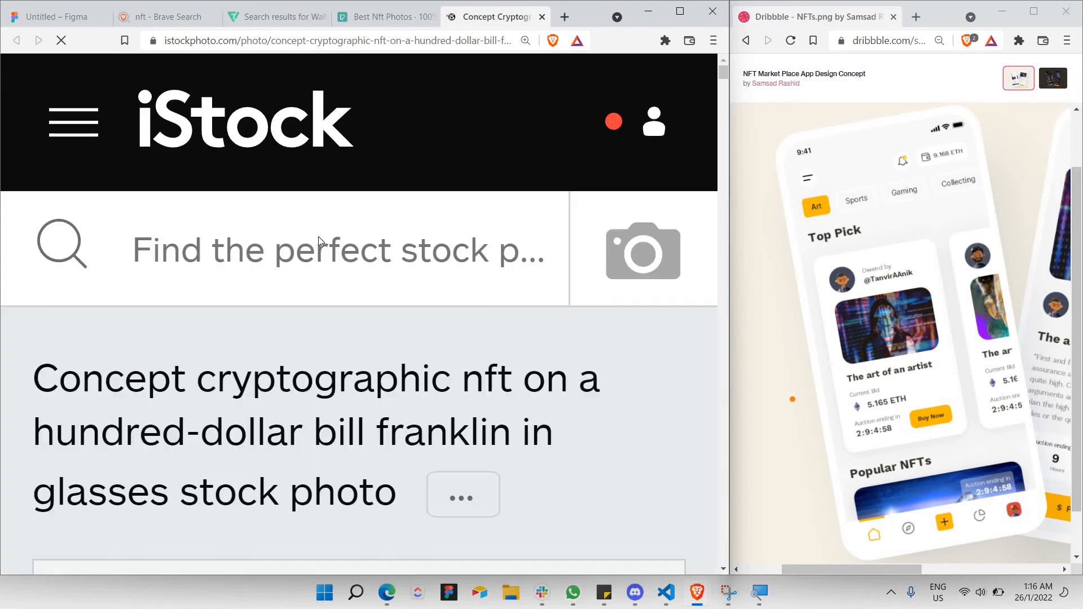
pyautogui.scroll(-10, 318, 235)
pyautogui.rightClick(315, 261)
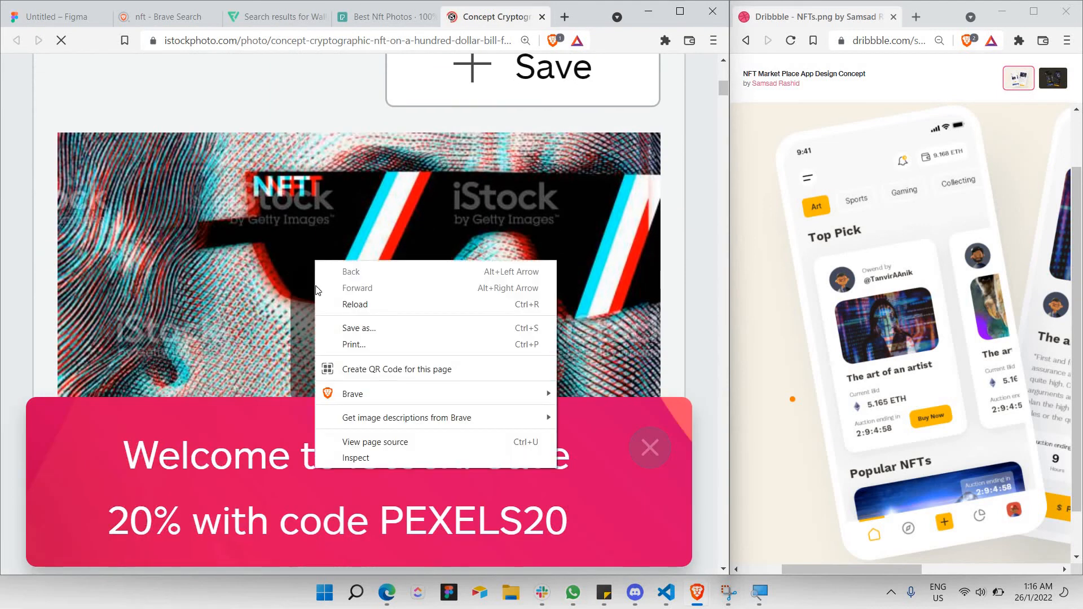
pyautogui.click(316, 286)
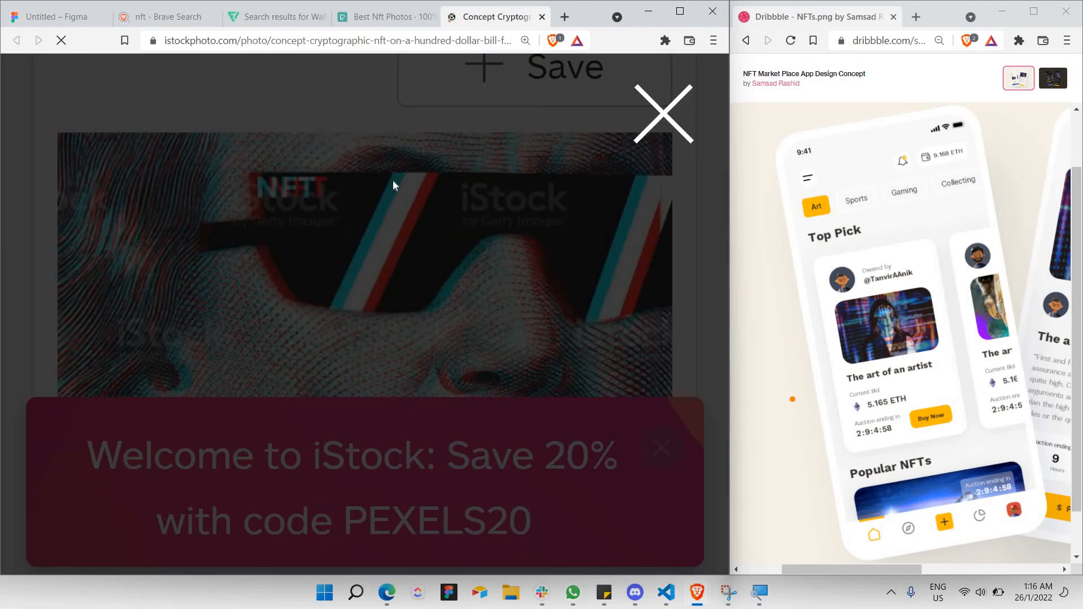
pyautogui.rightClick(410, 174)
pyautogui.click(431, 216)
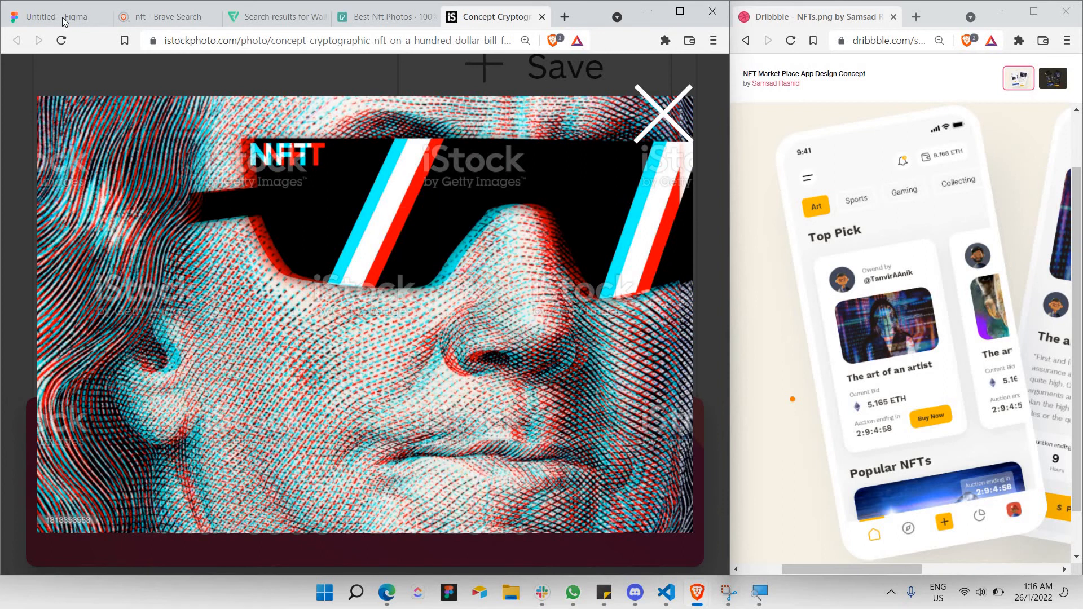
pyautogui.click(64, 22)
# Paste the NFT sunglasses photo, shrink it to about 483×322, and place it under Popular NFTs.
pyautogui.click(395, 376)
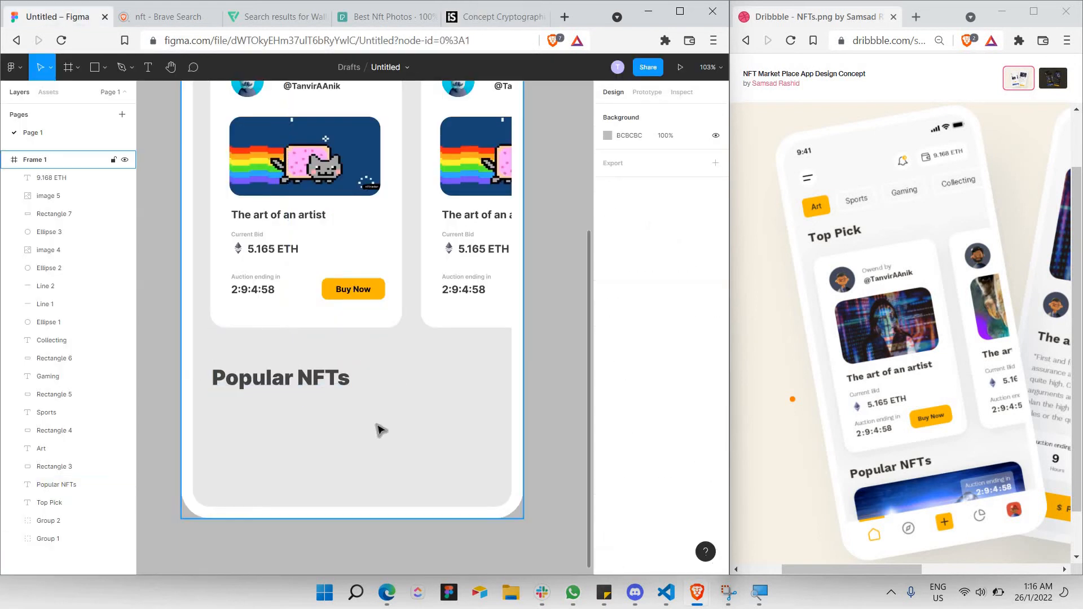
pyautogui.scroll(-2, 381, 430)
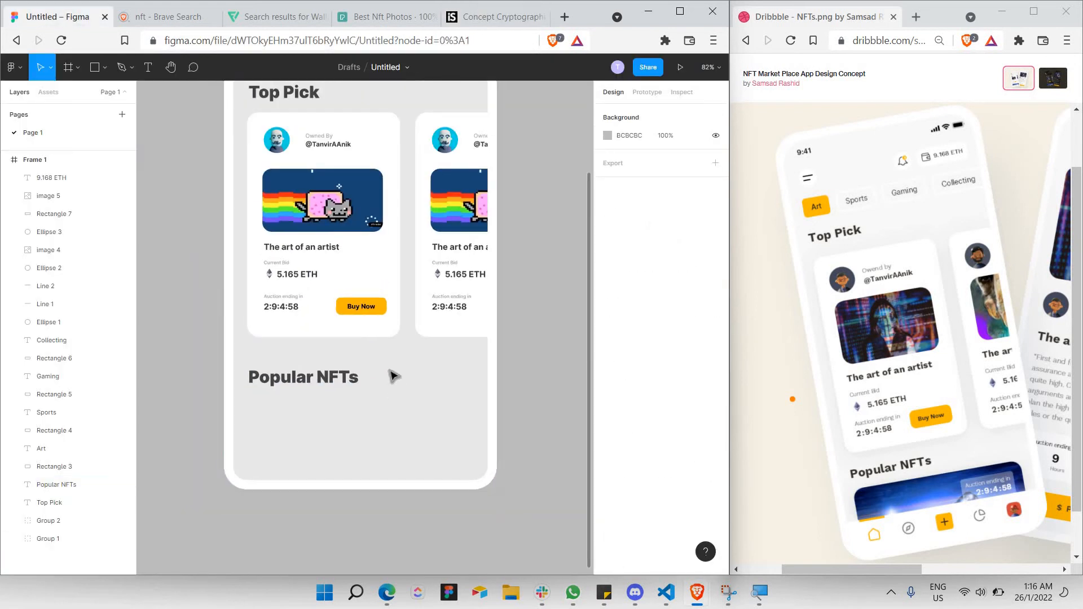
pyautogui.hotkey('ctrl', 'v')
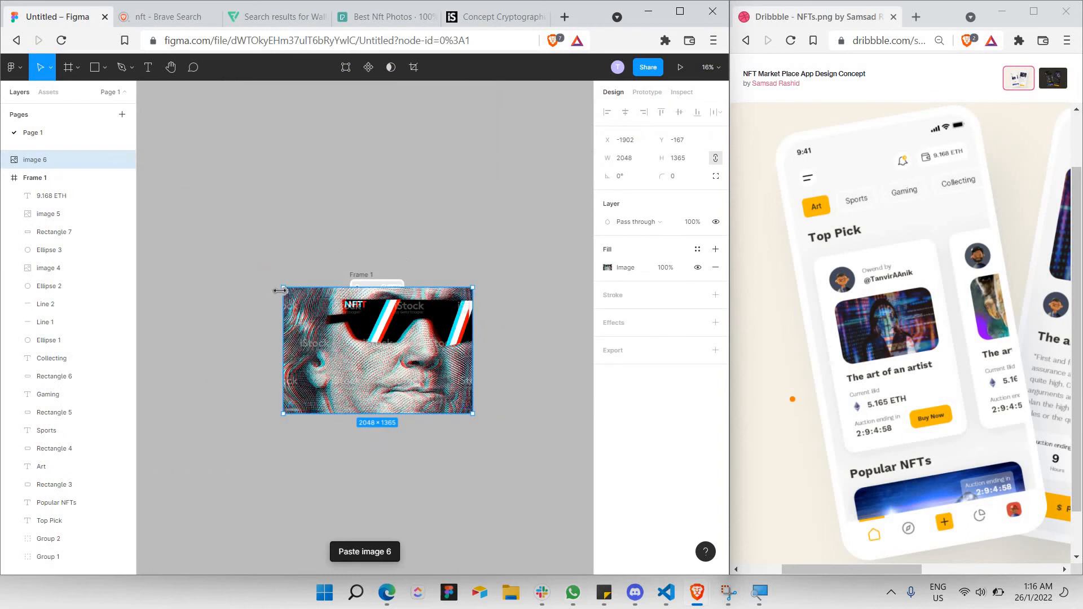
pyautogui.moveTo(293, 302); pyautogui.dragTo(386, 375)
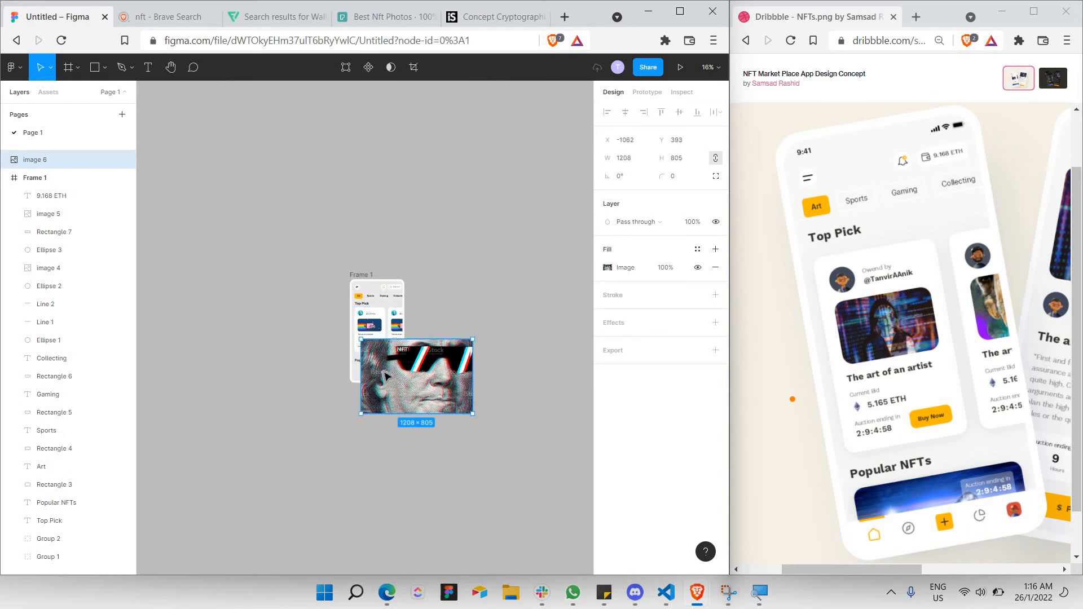
pyautogui.scroll(3, 393, 379)
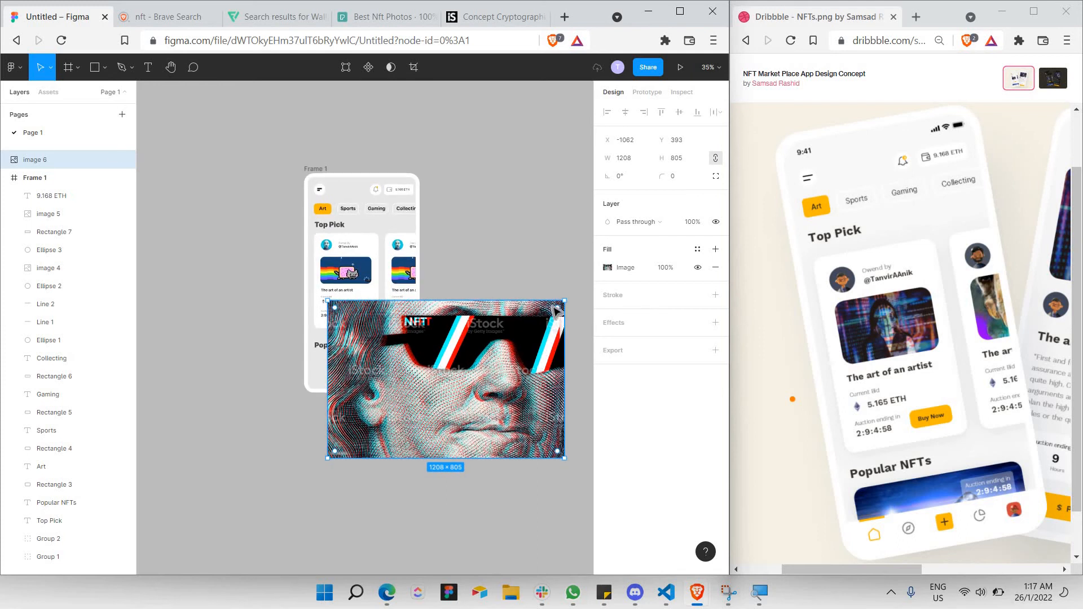
pyautogui.moveTo(467, 368); pyautogui.dragTo(452, 376)
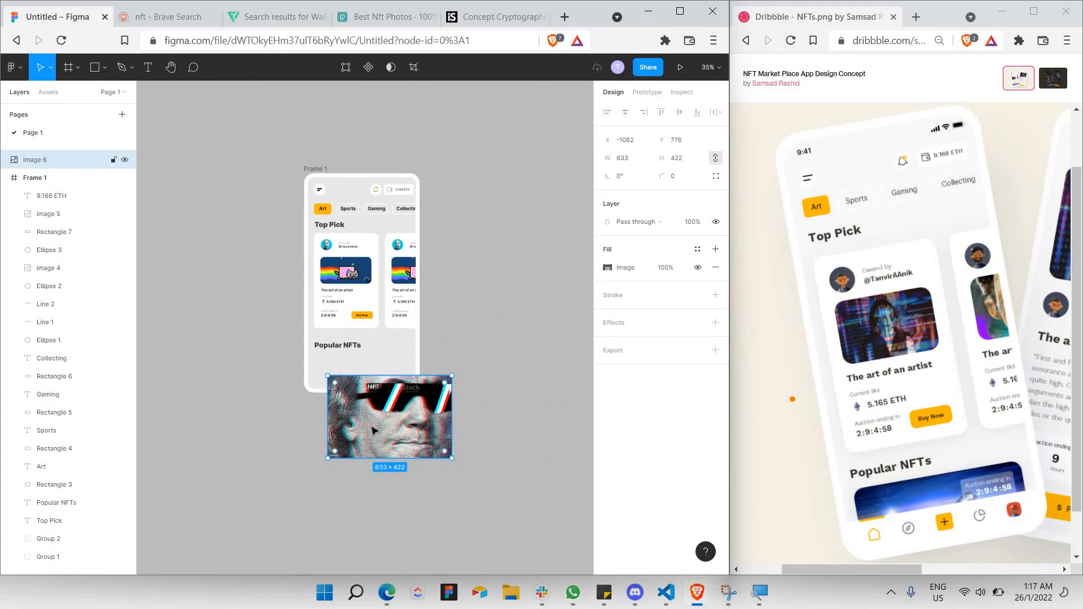
pyautogui.moveTo(384, 434); pyautogui.dragTo(397, 411)
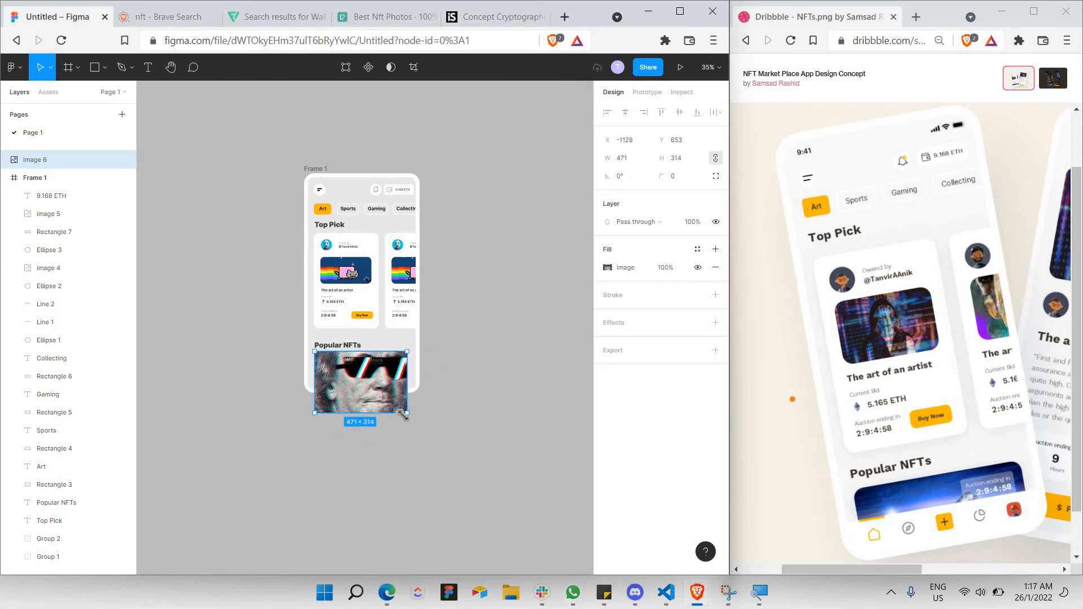
pyautogui.press('Escape')
pyautogui.scroll(5, 354, 373)
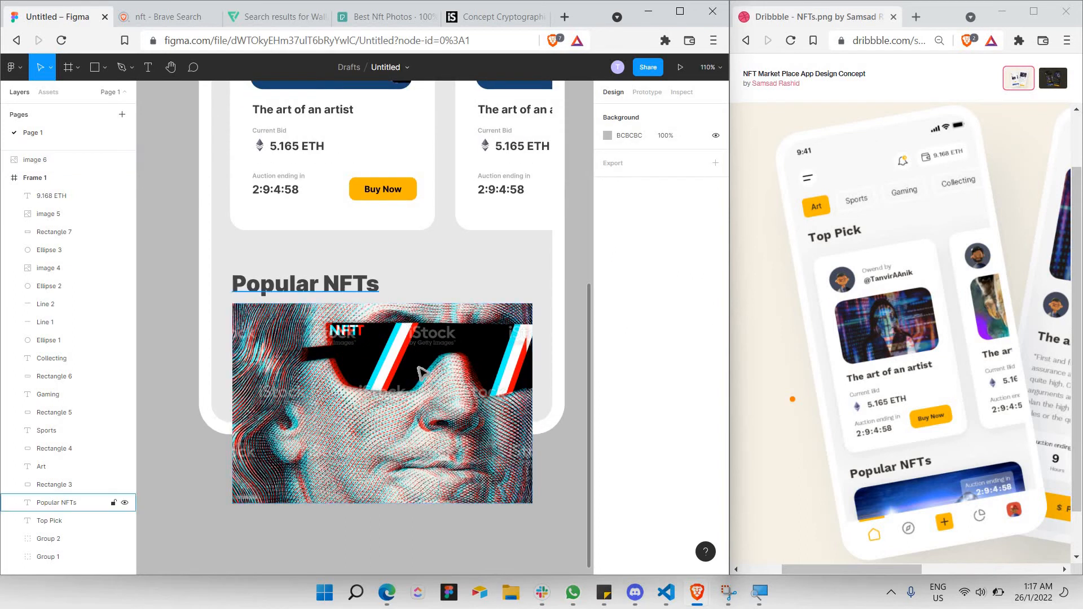
pyautogui.click(440, 356)
# Nest the NFT image inside the phone frame and give it a 25 corner radius.
pyautogui.moveTo(441, 356); pyautogui.dragTo(440, 365)
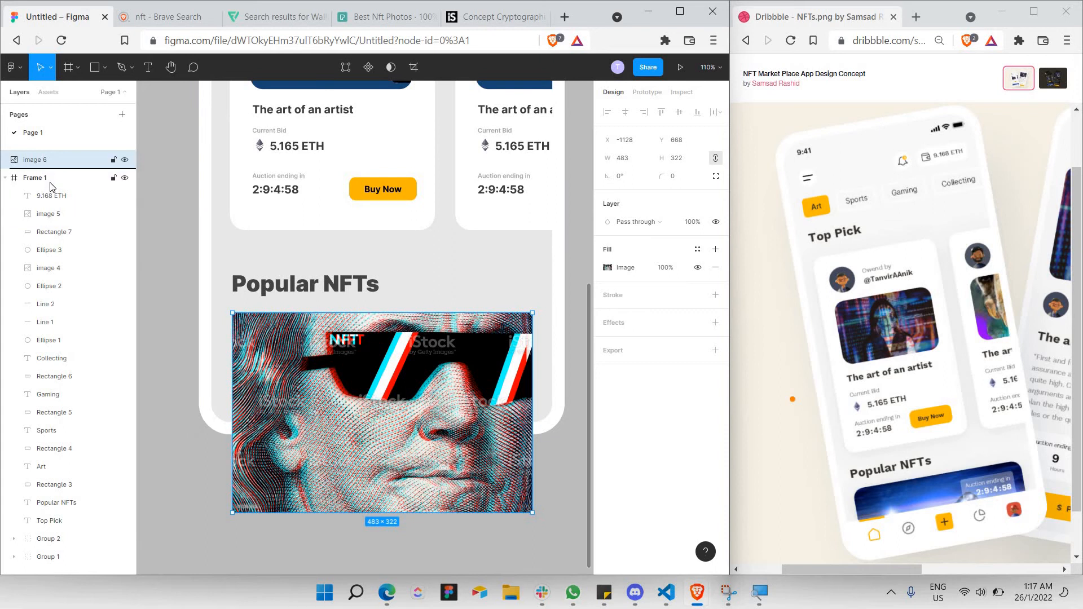
pyautogui.moveTo(50, 187); pyautogui.dragTo(50, 181)
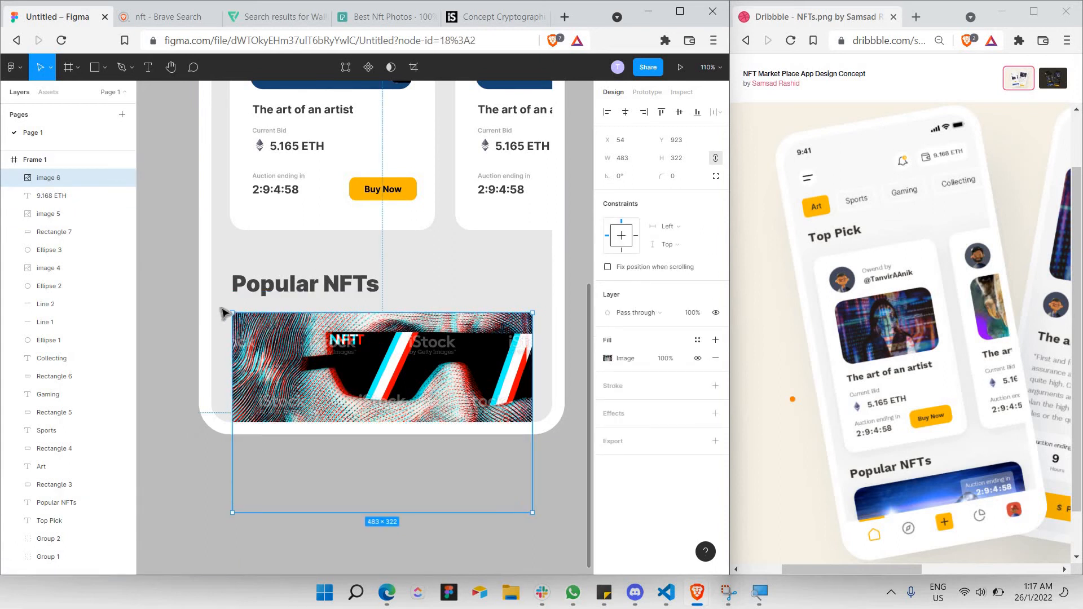
pyautogui.click(667, 180)
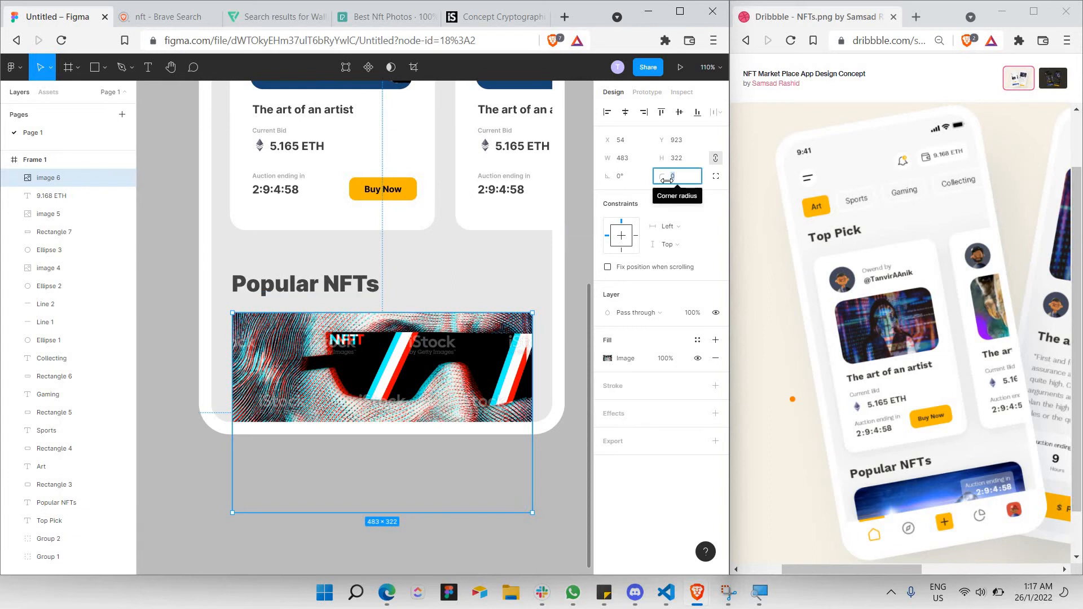
pyautogui.write('50')
pyautogui.press('Return')
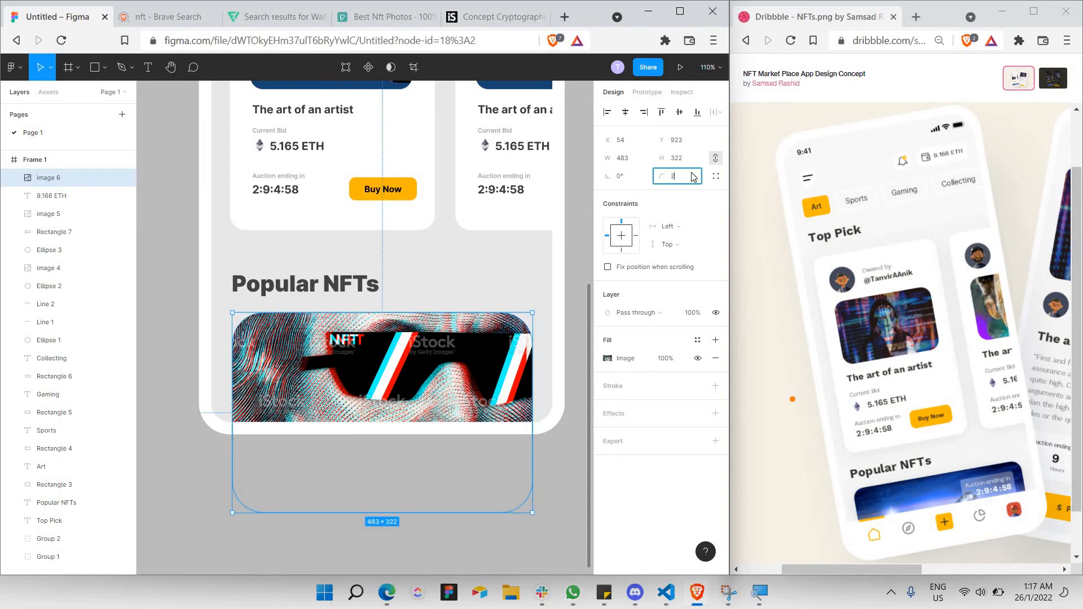
pyautogui.press('Return')
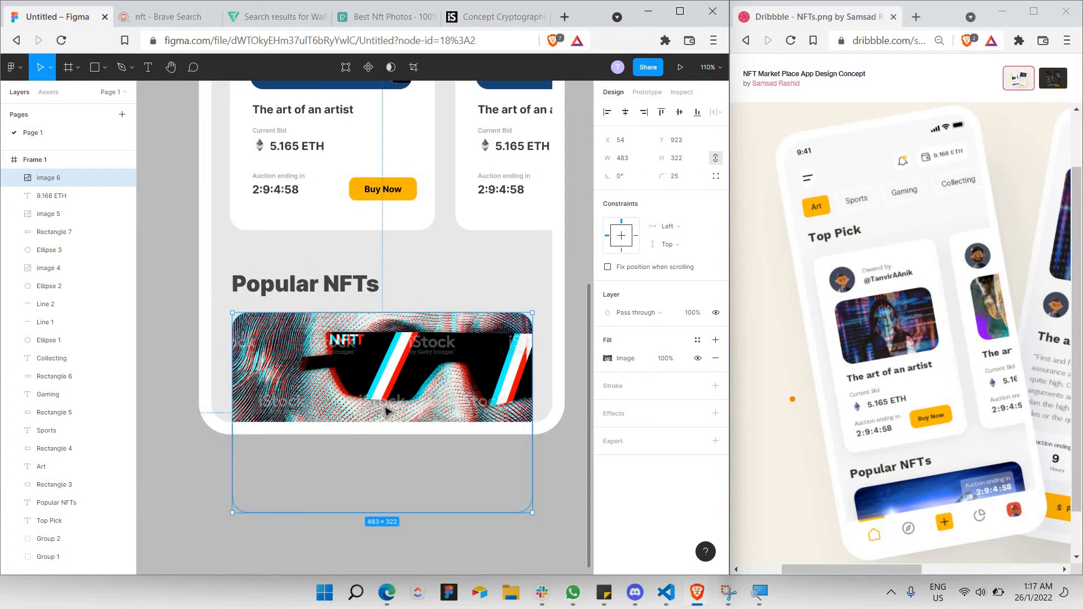
# Nudge the Popular NFTs heading and NFT image up together.
pyautogui.click(164, 297)
pyautogui.click(317, 287)
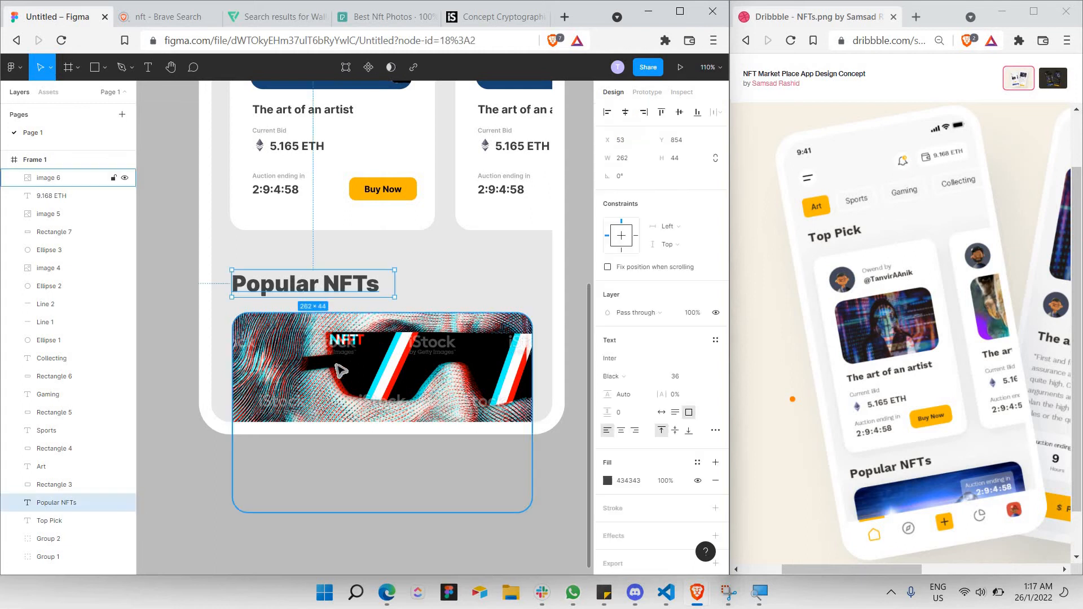
pyautogui.keyDown('shift'); pyautogui.click(348, 374); pyautogui.keyUp('shift')
pyautogui.press('Up')
pyautogui.press('Up')
pyautogui.press('Up')
pyautogui.press('Up')
pyautogui.press('Up')
pyautogui.press('Up')
pyautogui.press('Up')
pyautogui.press('Up')
pyautogui.press('Up')
pyautogui.press('Up')
pyautogui.press('Up')
pyautogui.press('Up')
pyautogui.press('Up')
pyautogui.press('Up')
pyautogui.press('Up')
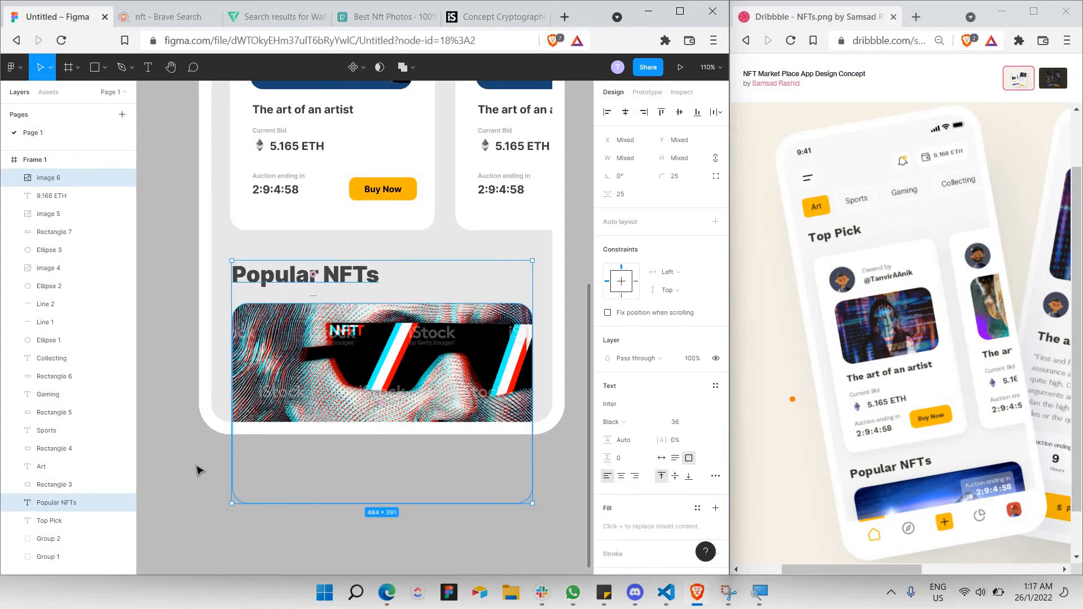
pyautogui.click(193, 416)
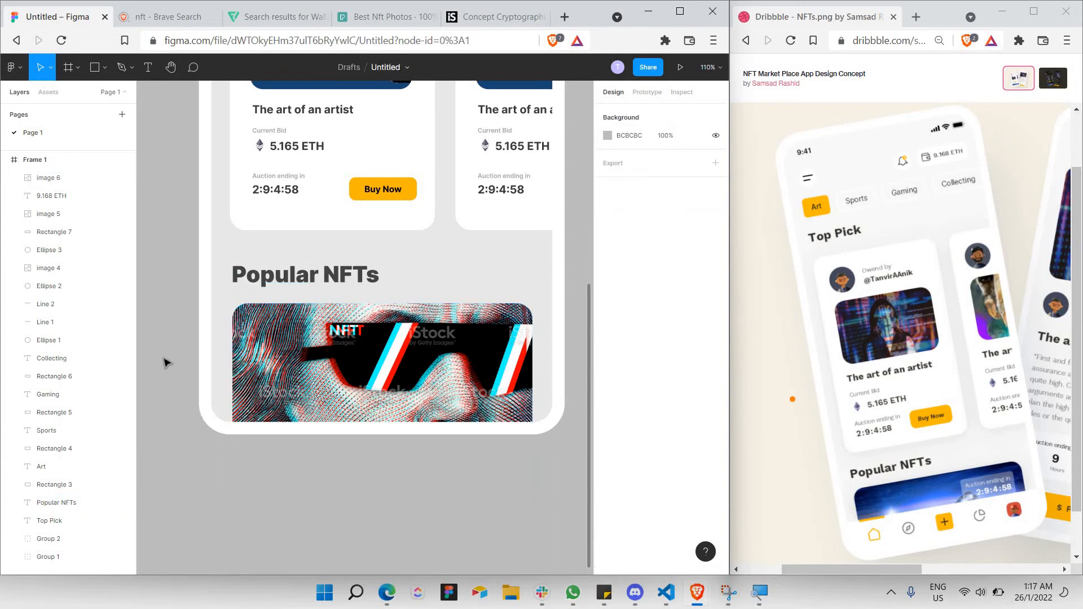
pyautogui.click(95, 67)
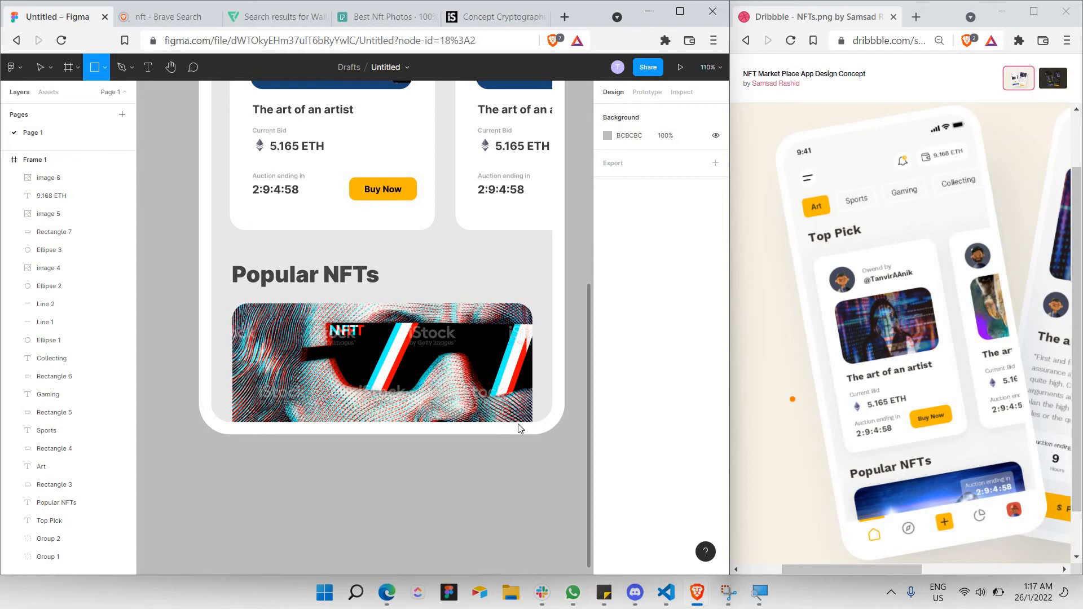
# Draw a white (FFFFFF) bar across the bottom of the phone frame and nudge it down slightly.
pyautogui.moveTo(198, 374); pyautogui.dragTo(557, 429)
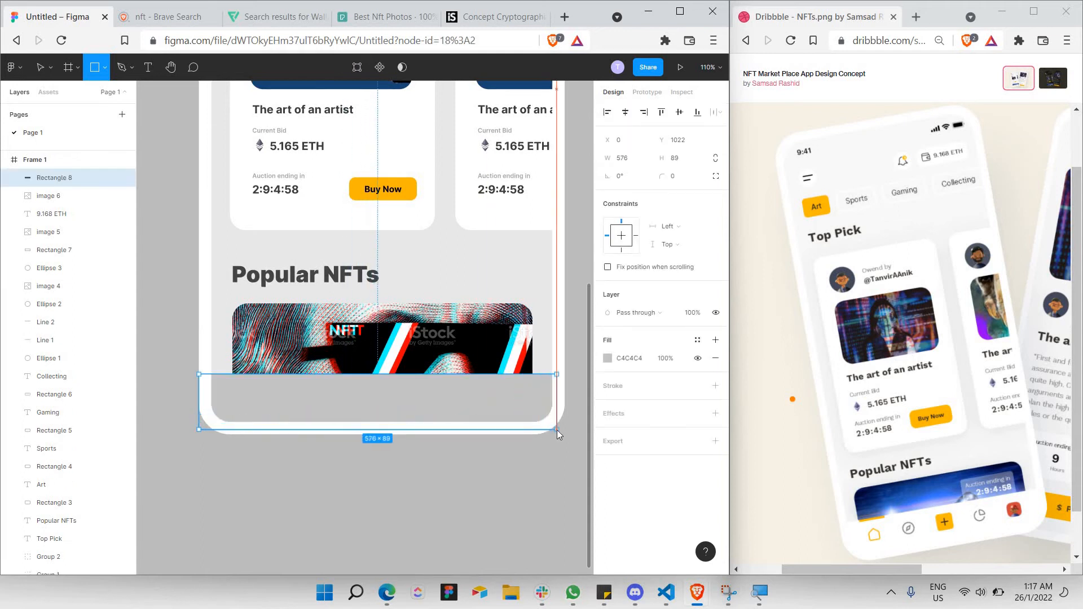
pyautogui.click(608, 358)
pyautogui.moveTo(497, 354); pyautogui.dragTo(457, 291)
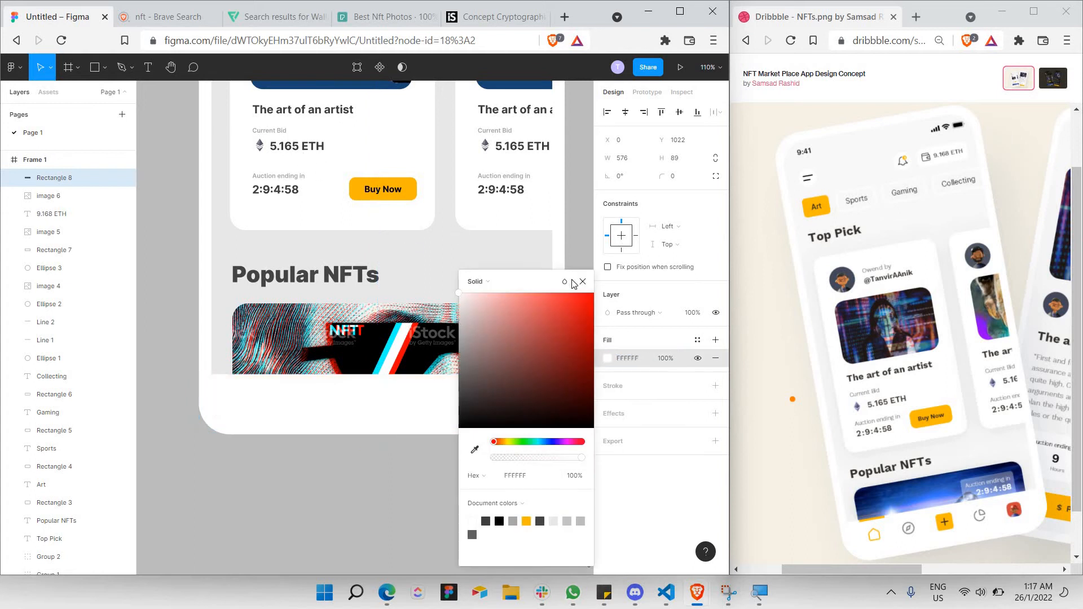
pyautogui.press('Escape')
pyautogui.press('Escape')
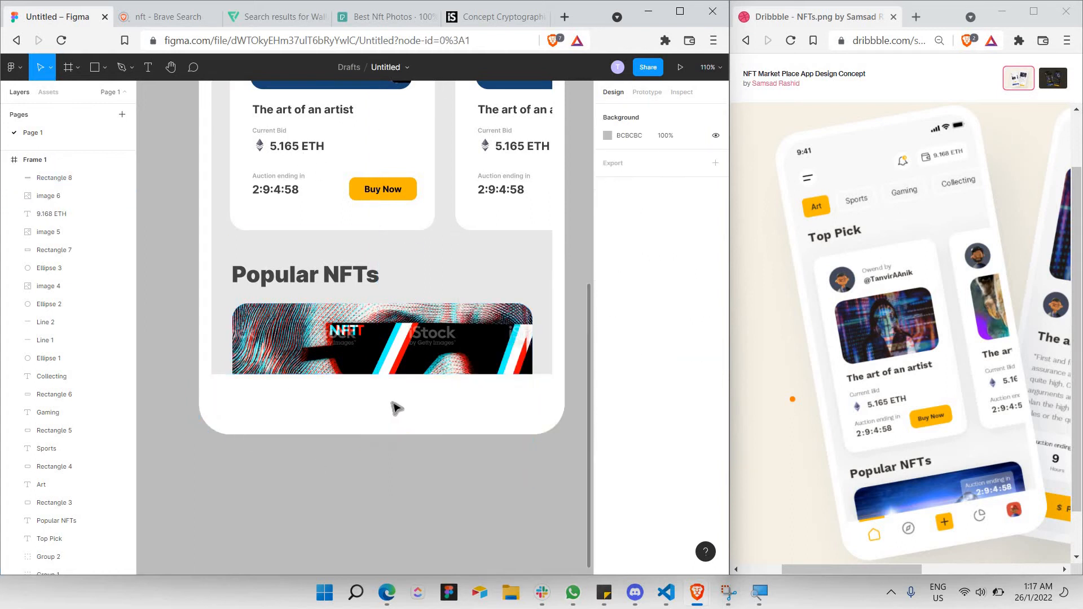
pyautogui.click(399, 424)
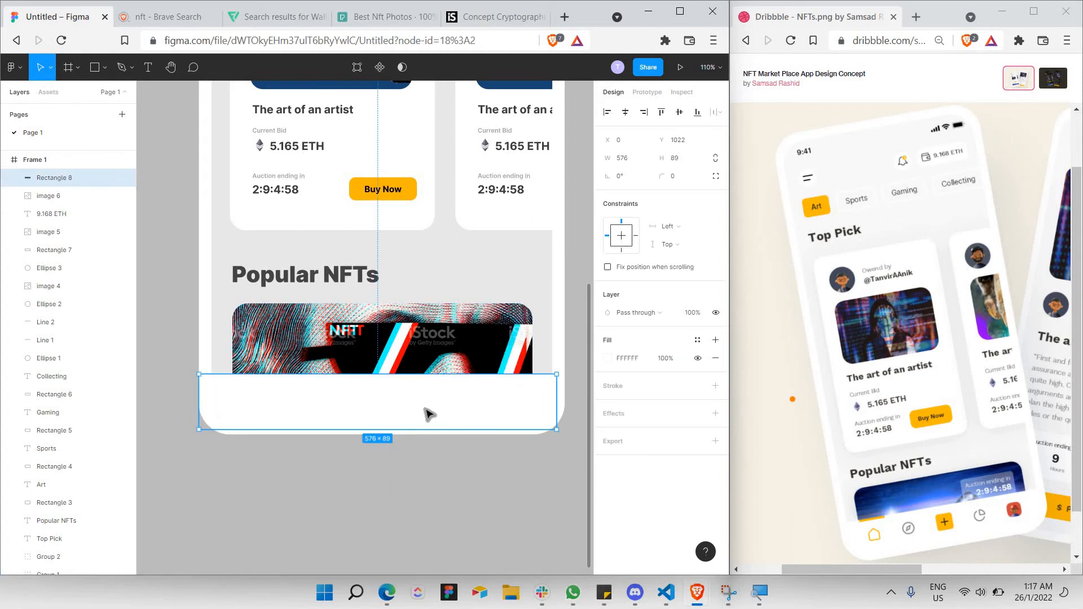
pyautogui.moveTo(435, 424); pyautogui.dragTo(435, 428)
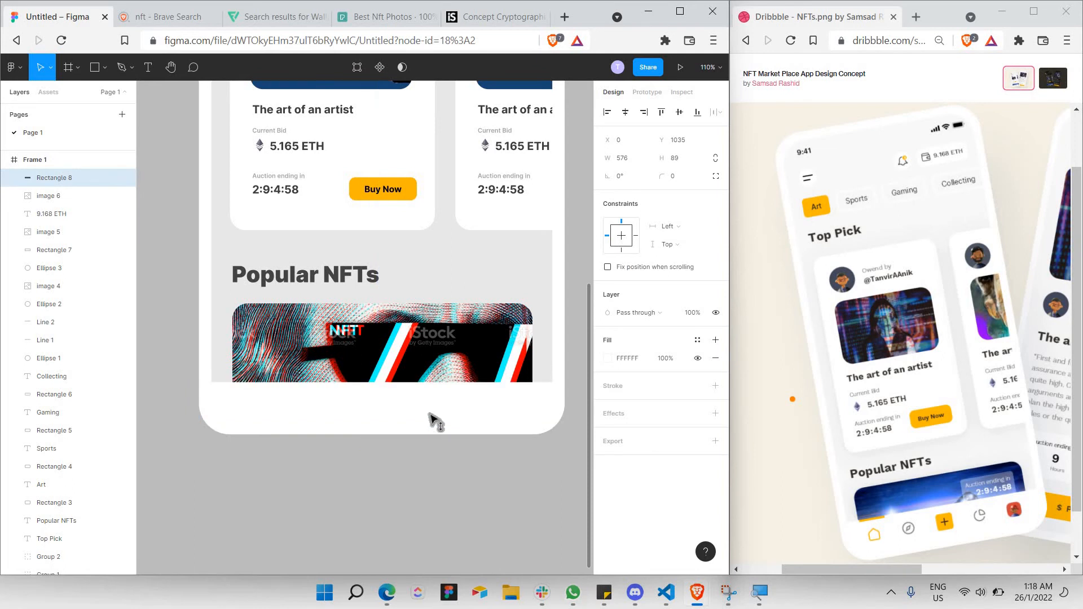
# Lift the Popular NFTs heading and its image up together.
pyautogui.click(410, 502)
pyautogui.click(305, 277)
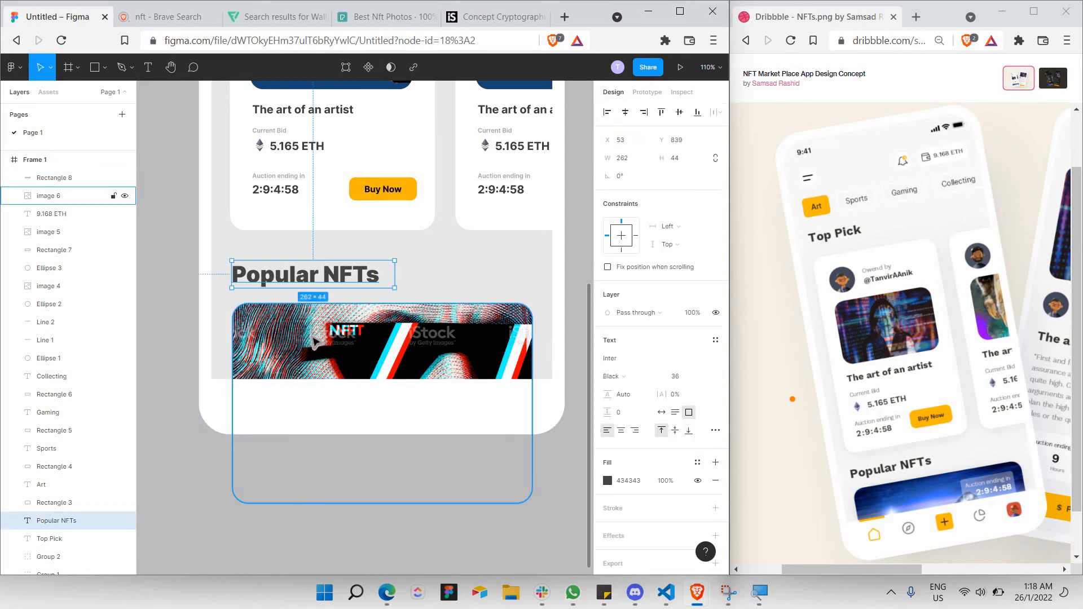
pyautogui.keyDown('shift'); pyautogui.click(325, 343); pyautogui.keyUp('shift')
pyautogui.hotkey('shift', 'Up')
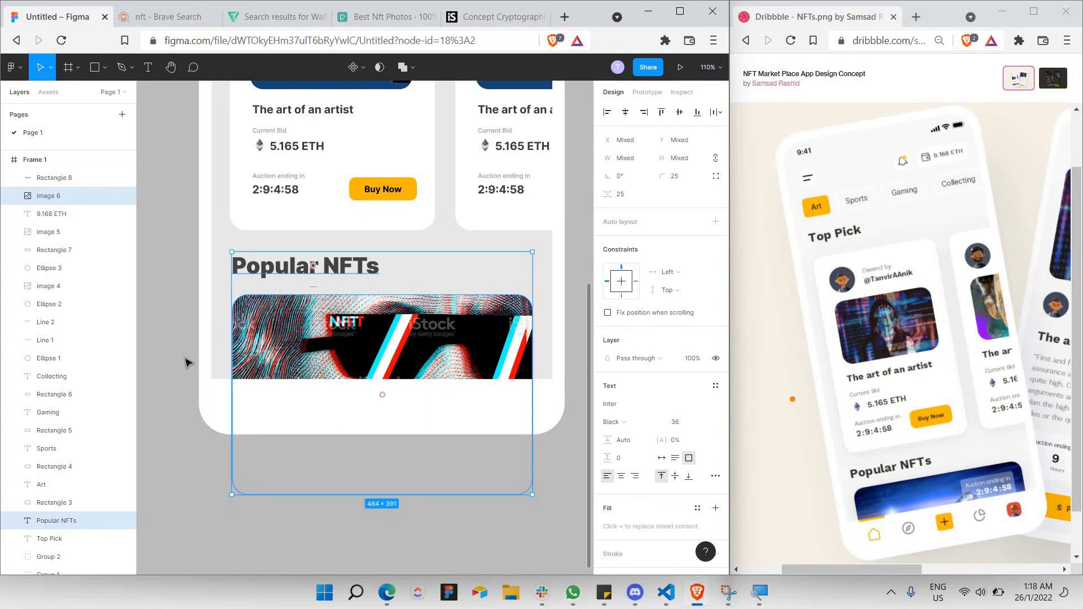
pyautogui.click(188, 361)
# Look over the layout, then go to the browser tab with the icon search results.
pyautogui.scroll(5, 274, 330)
pyautogui.scroll(5, 271, 329)
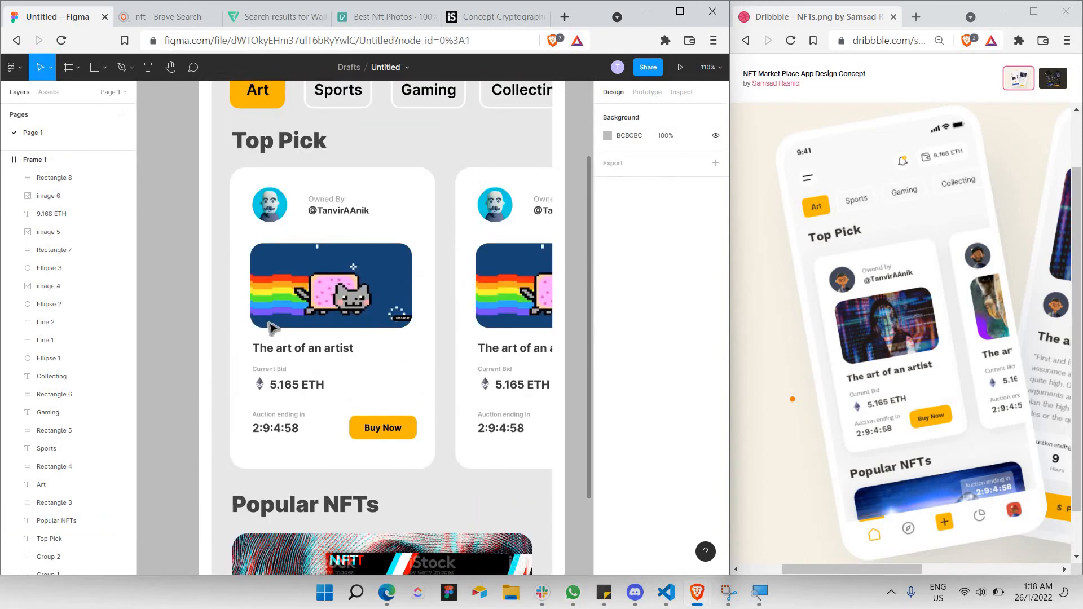
pyautogui.scroll(-5, 223, 138)
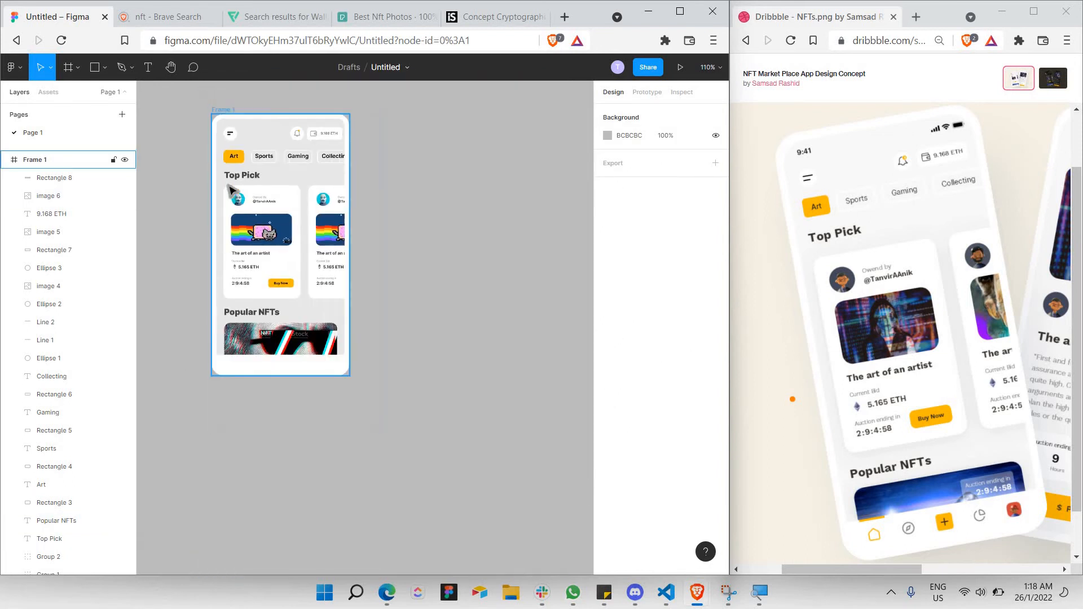
pyautogui.scroll(4, 237, 176)
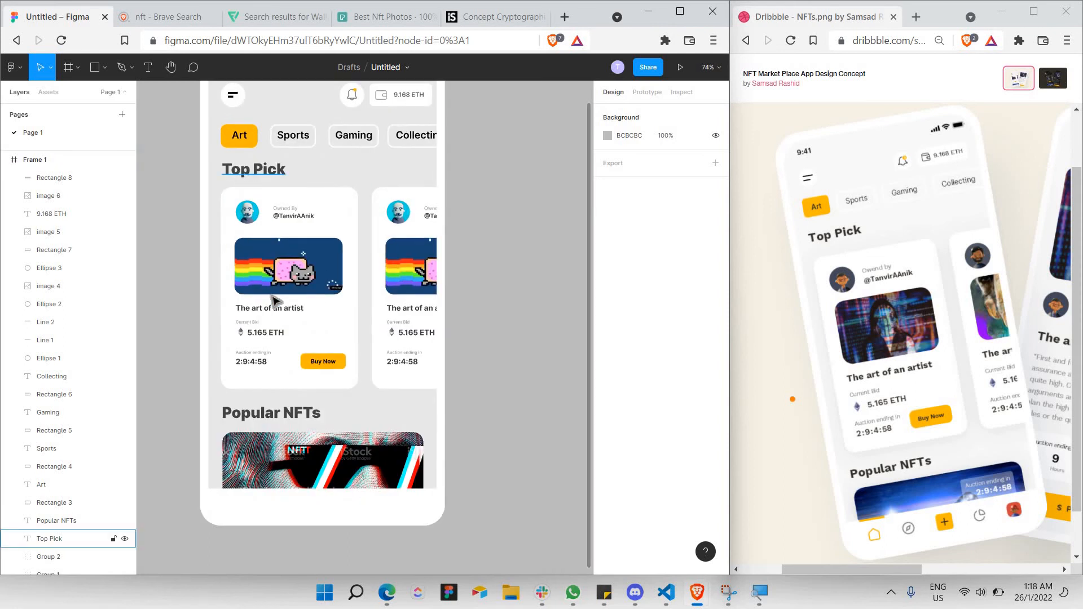
pyautogui.scroll(-5, 270, 169)
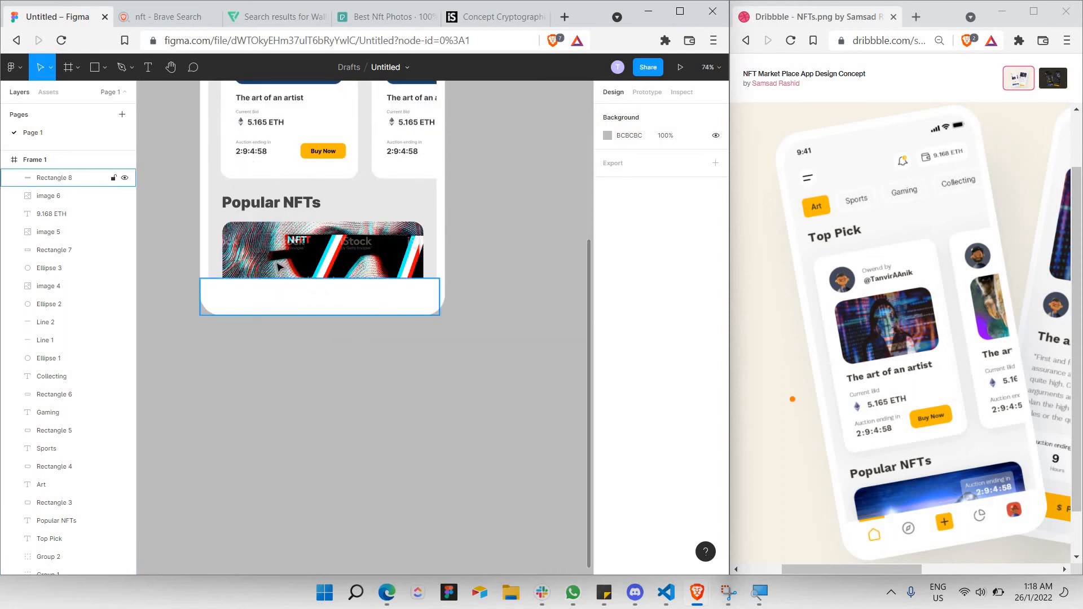
pyautogui.scroll(3, 223, 331)
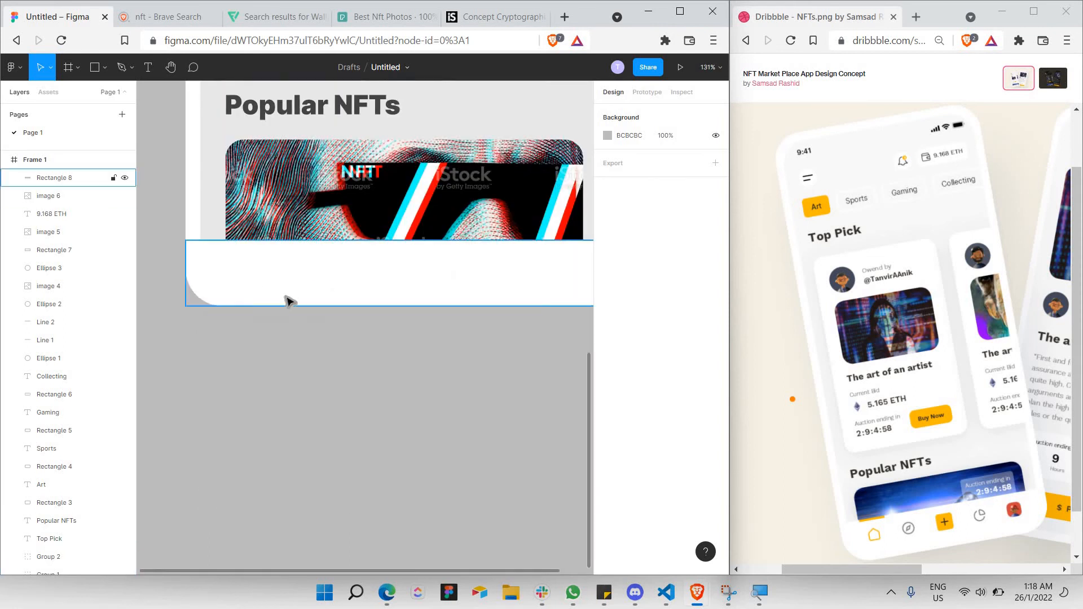
pyautogui.scroll(1, 289, 301)
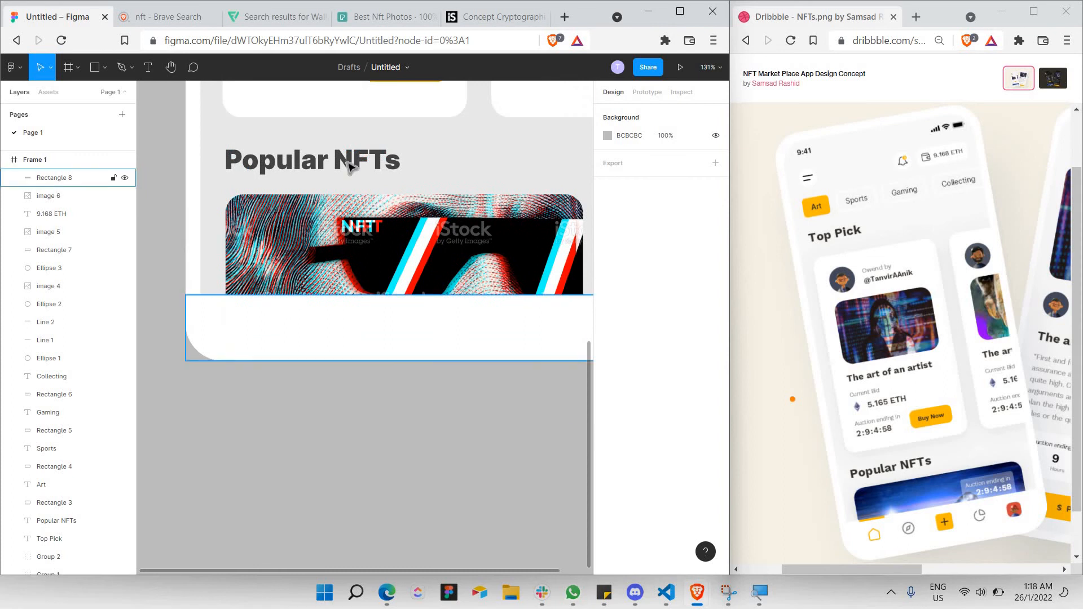
pyautogui.click(398, 20)
# On Flaticon, search 'home' and copy the outline house icon image.
pyautogui.click(275, 17)
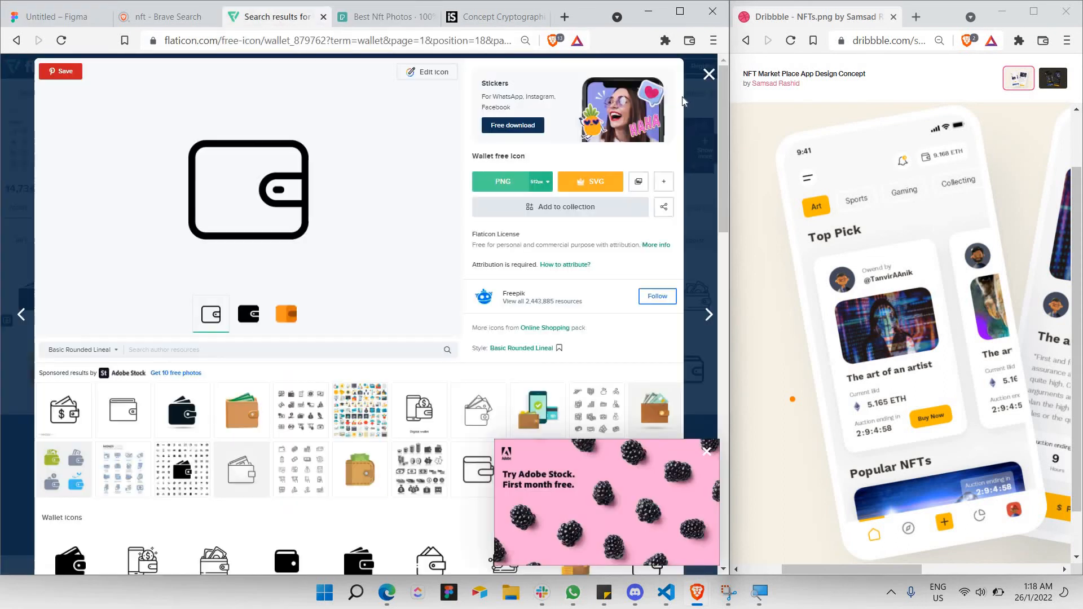
pyautogui.press('Escape')
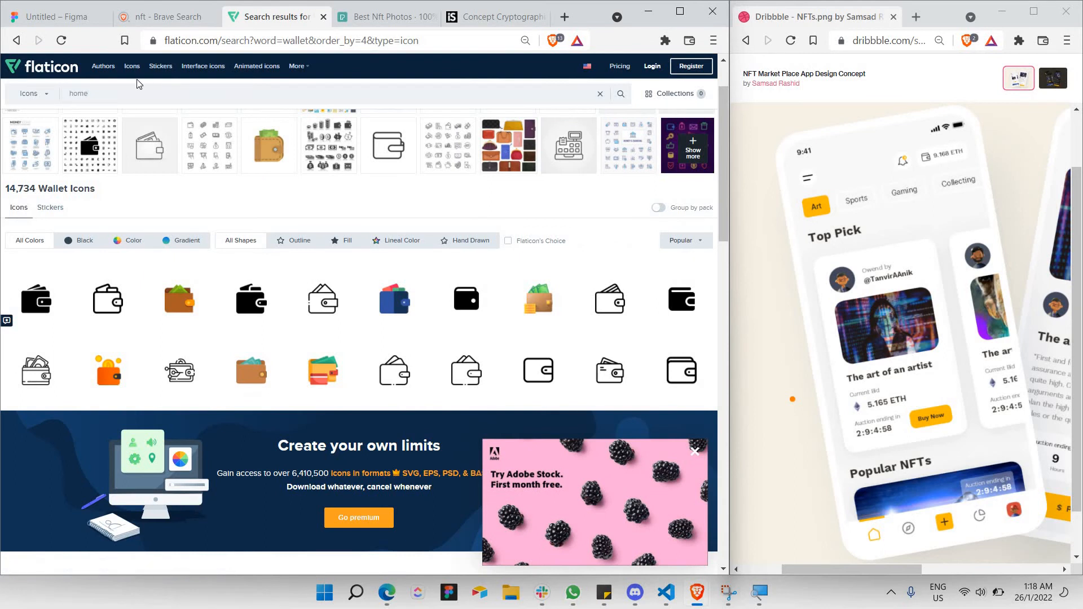
pyautogui.press('Return')
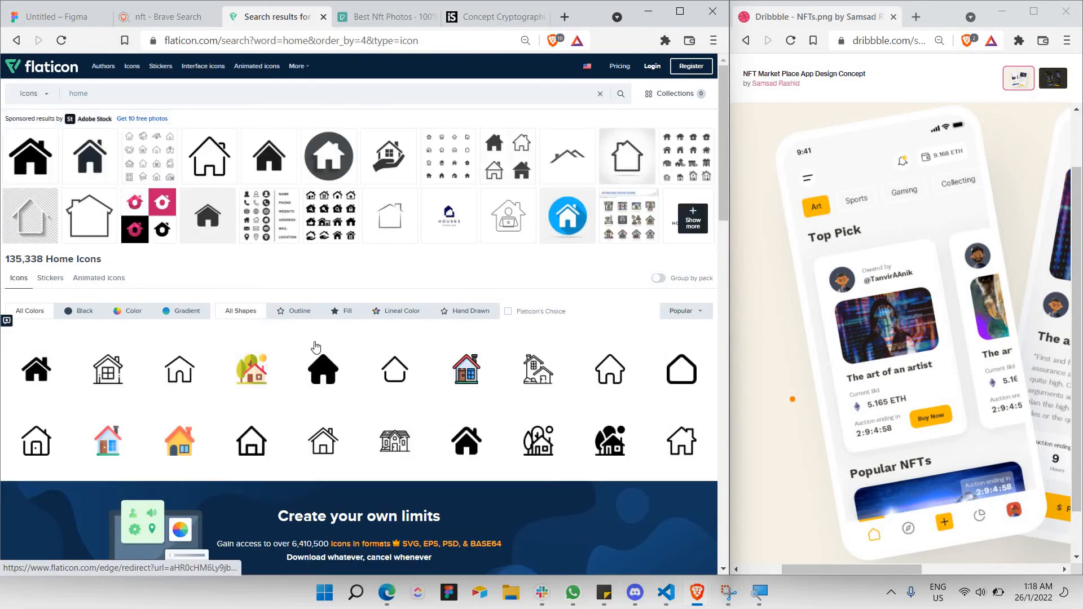
pyautogui.click(683, 388)
pyautogui.rightClick(295, 212)
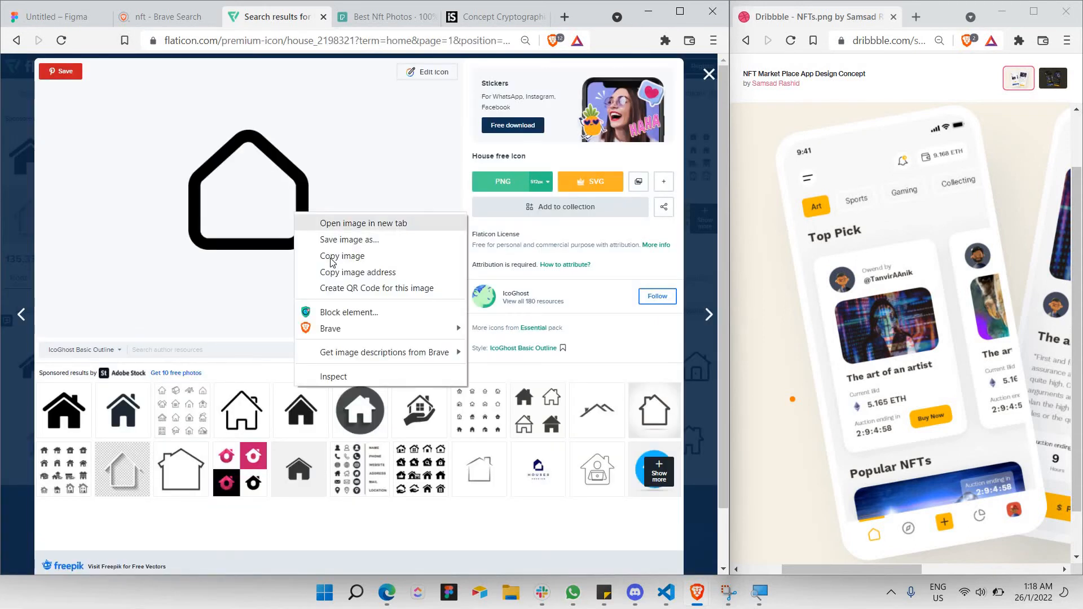
pyautogui.click(332, 259)
pyautogui.click(60, 18)
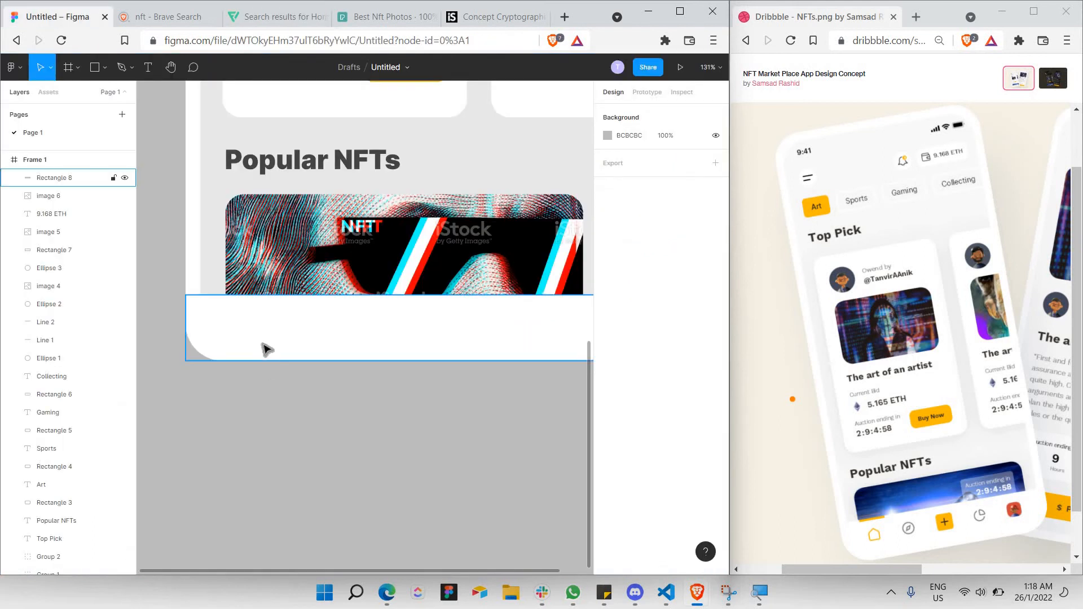
# Paste the house icon and shrink it to 38×38 at the left of the bottom bar.
pyautogui.click(216, 290)
pyautogui.click(213, 279)
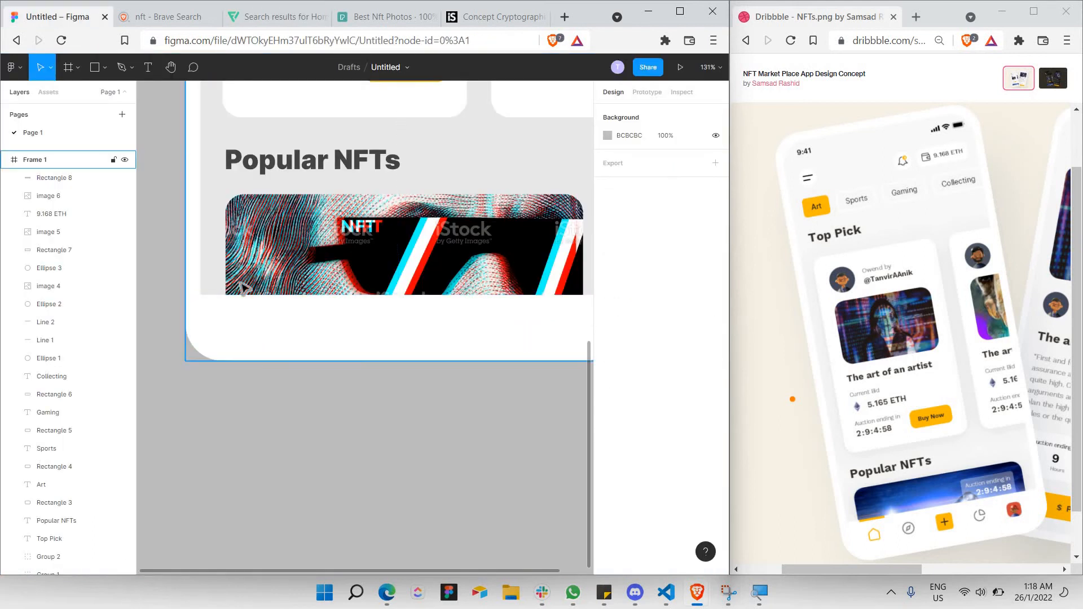
pyautogui.hotkey('ctrl', 'v')
pyautogui.scroll(-3, 379, 422)
pyautogui.moveTo(427, 417); pyautogui.dragTo(299, 381)
pyautogui.scroll(3, 228, 221)
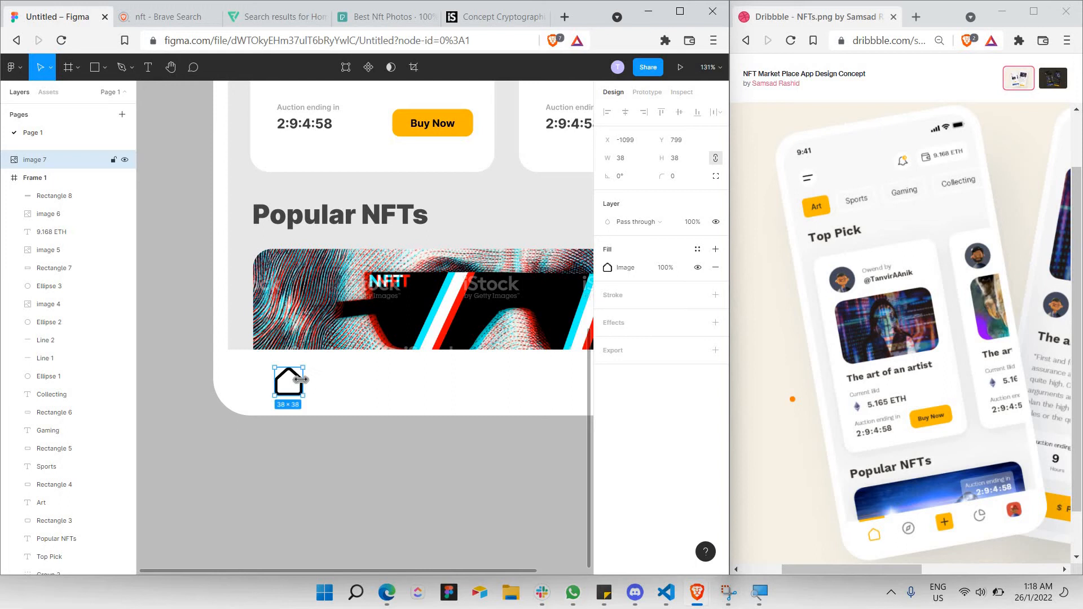
pyautogui.click(105, 68)
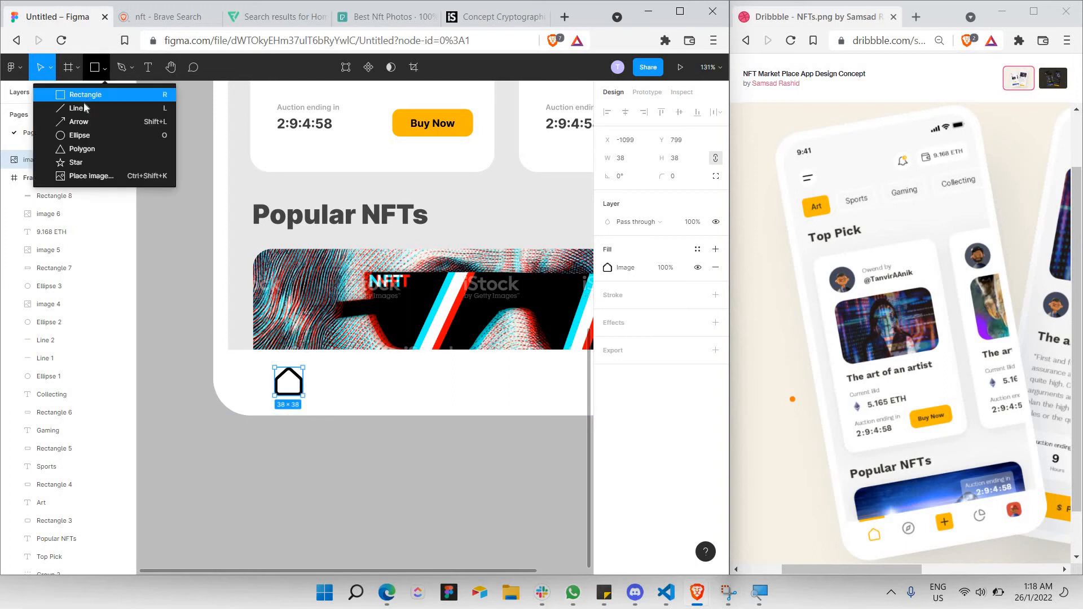
pyautogui.click(79, 108)
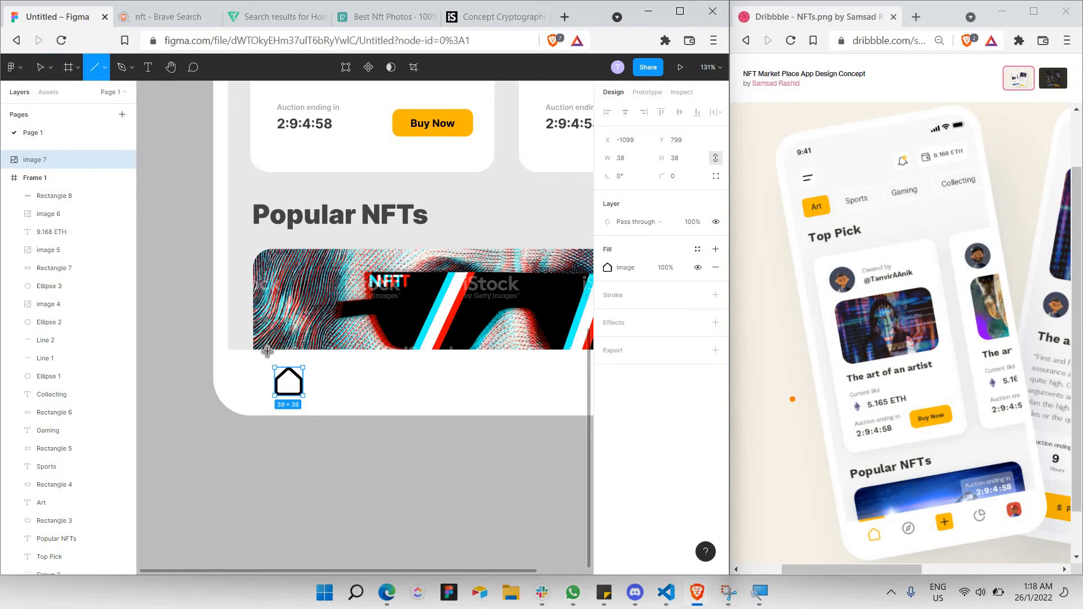
# Draw a short line along the nav bar's top edge with stroke weight 5.
pyautogui.moveTo(265, 349)
pyautogui.mouseDown()
pyautogui.moveTo(309, 361)
pyautogui.moveTo(302, 353)
pyautogui.moveTo(313, 352)
pyautogui.mouseUp()
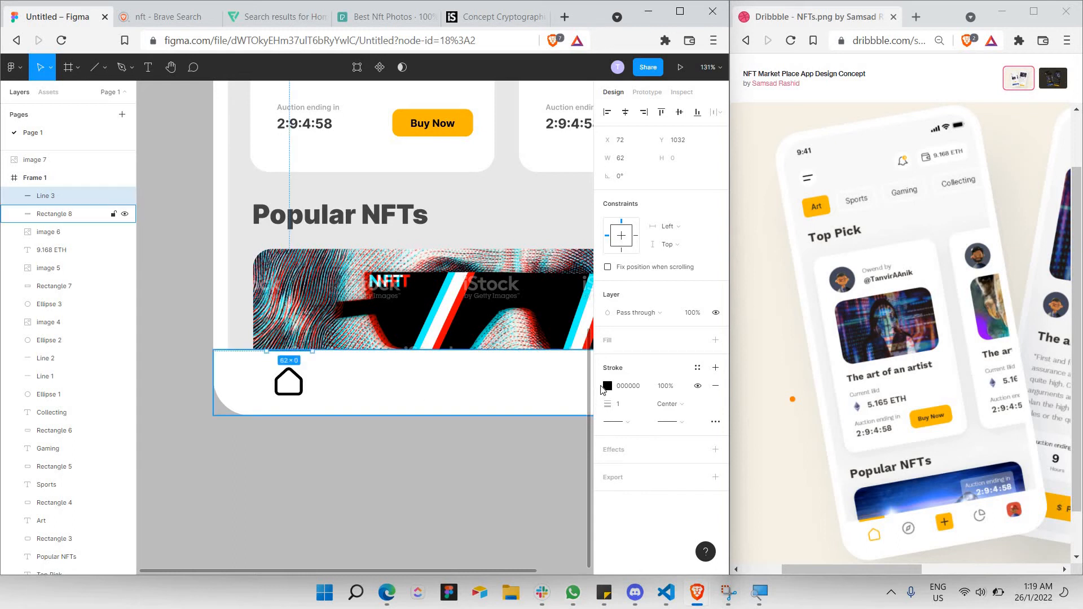
pyautogui.click(627, 407)
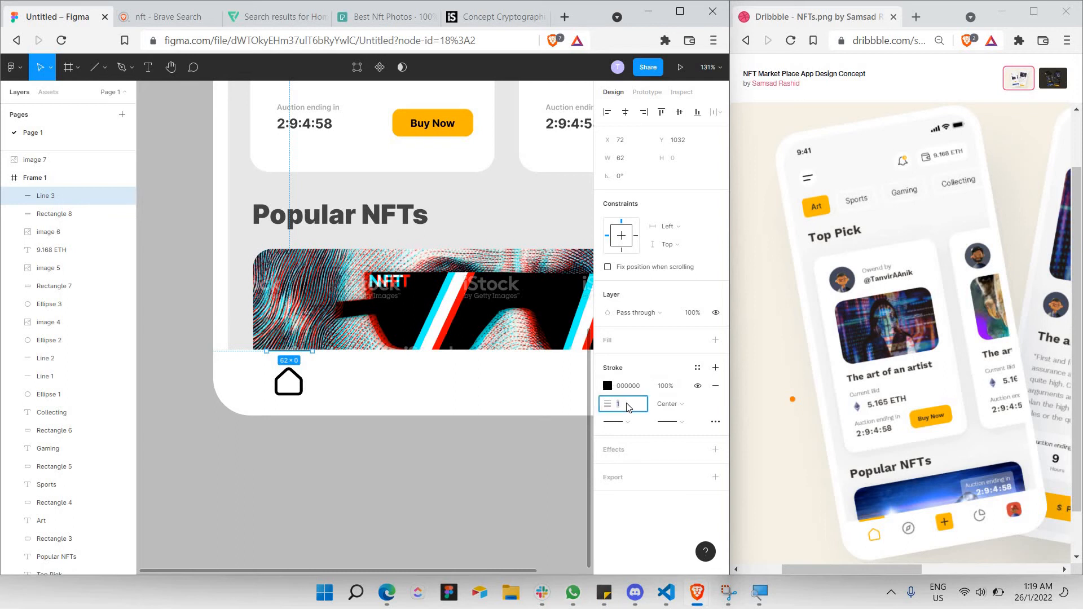
pyautogui.write('10')
pyautogui.press('Return')
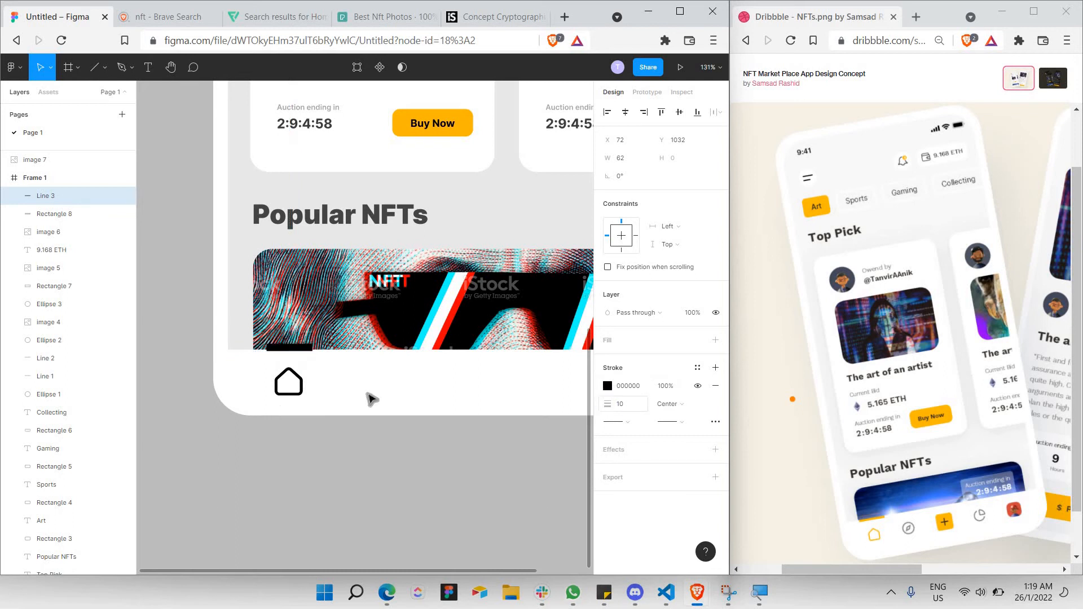
pyautogui.click(636, 407)
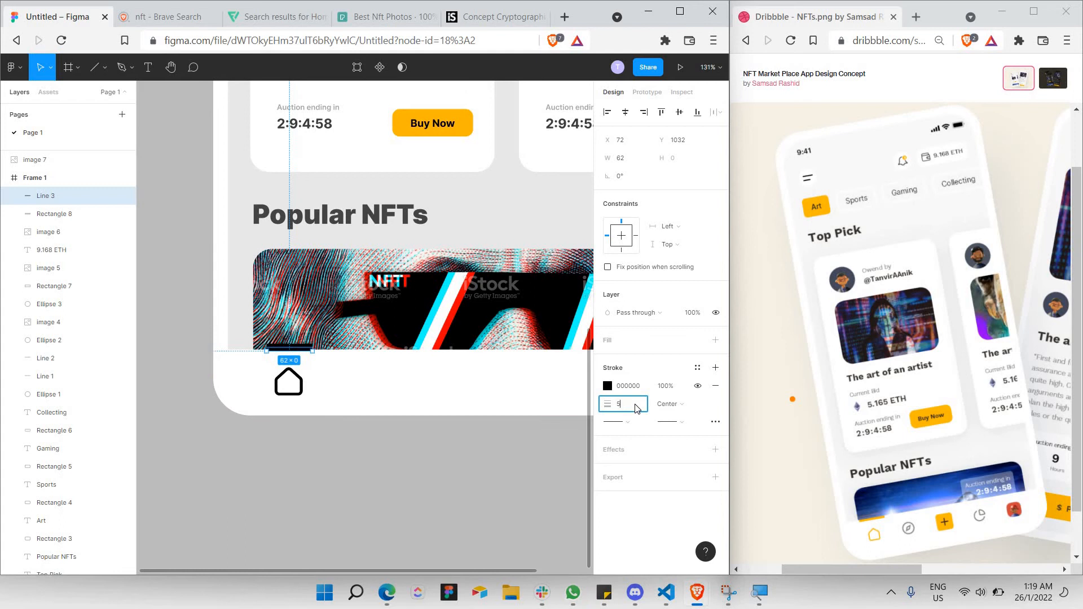
pyautogui.write('5')
pyautogui.click(291, 375)
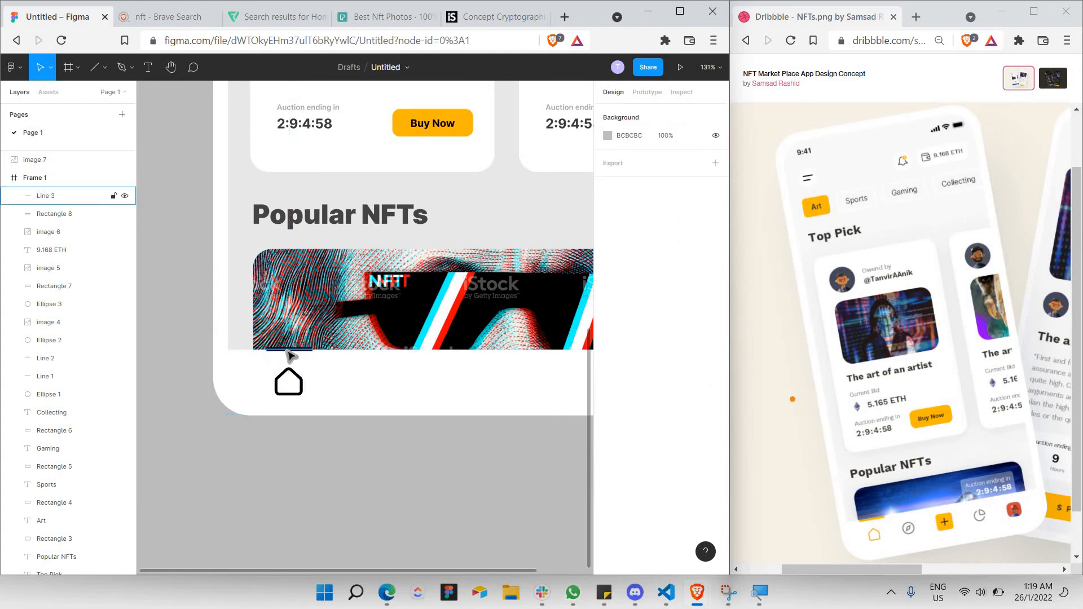
# Nudge the line up one pixel and colour its stroke yellow FFB800.
pyautogui.click(288, 350)
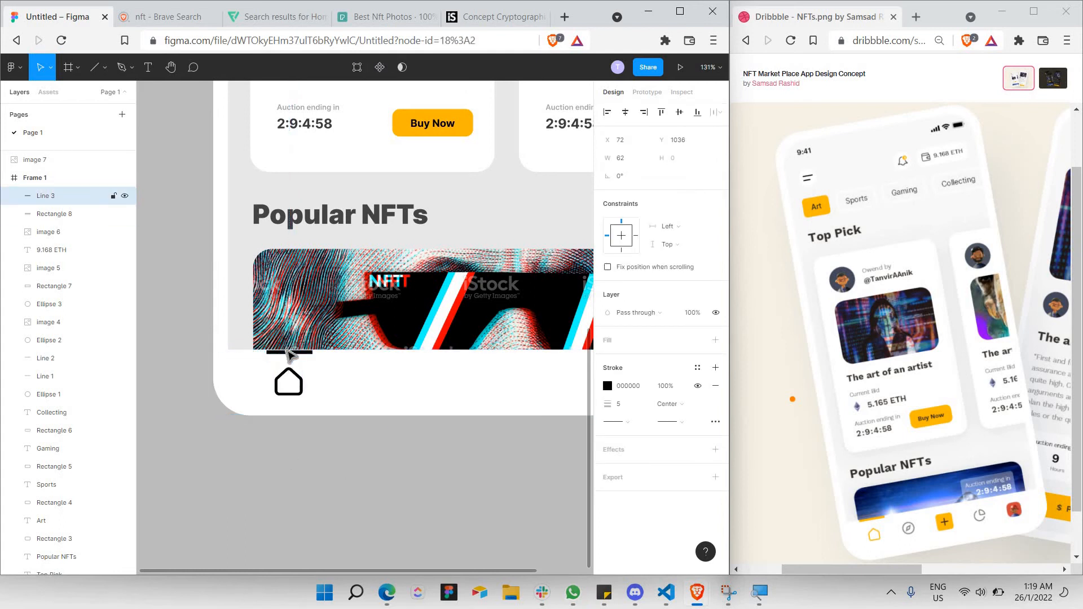
pyautogui.moveTo(286, 350); pyautogui.dragTo(286, 350)
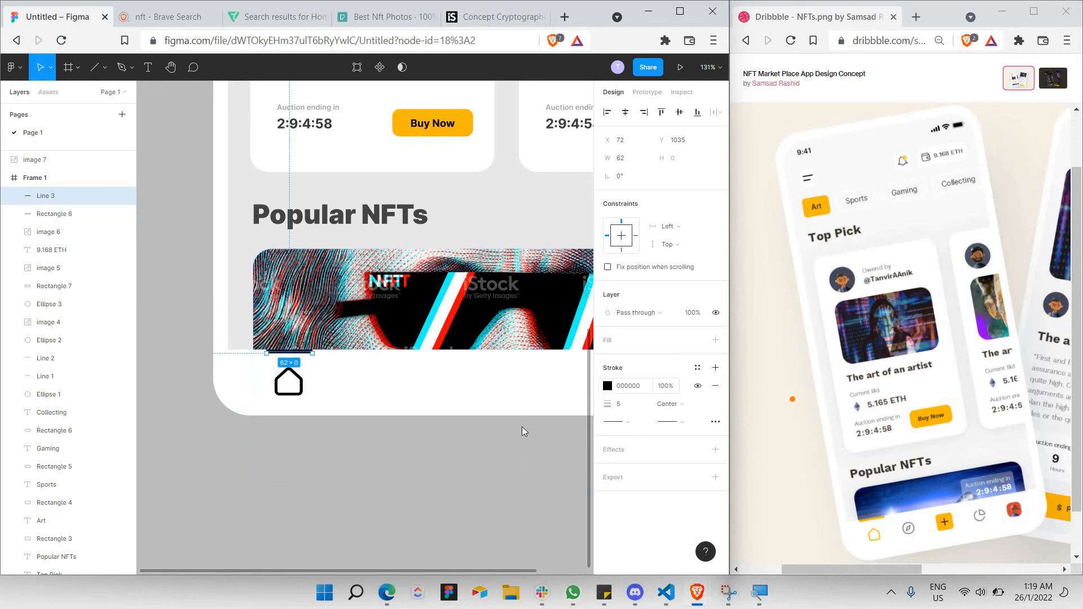
pyautogui.click(607, 386)
pyautogui.click(532, 519)
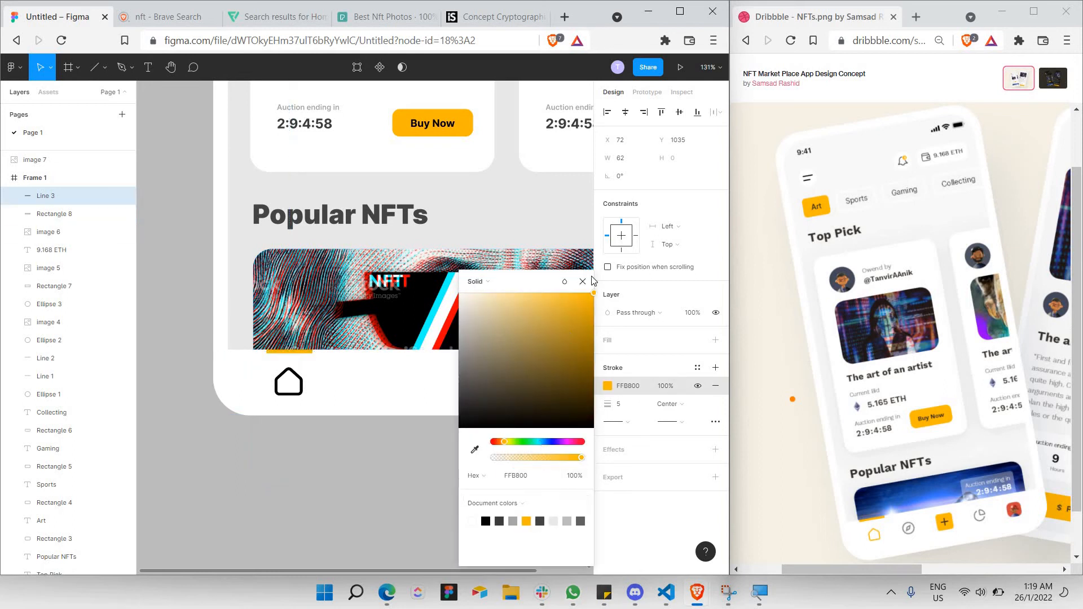
pyautogui.click(252, 445)
pyautogui.click(276, 381)
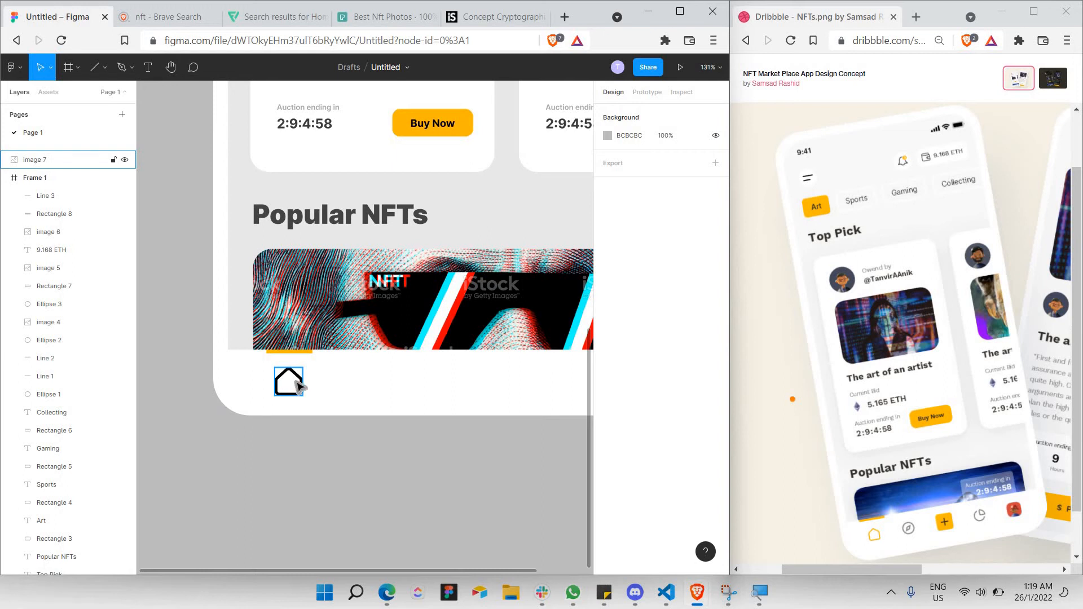
# Move the house image into Frame 1 in Layers and set it as a mask.
pyautogui.click(297, 386)
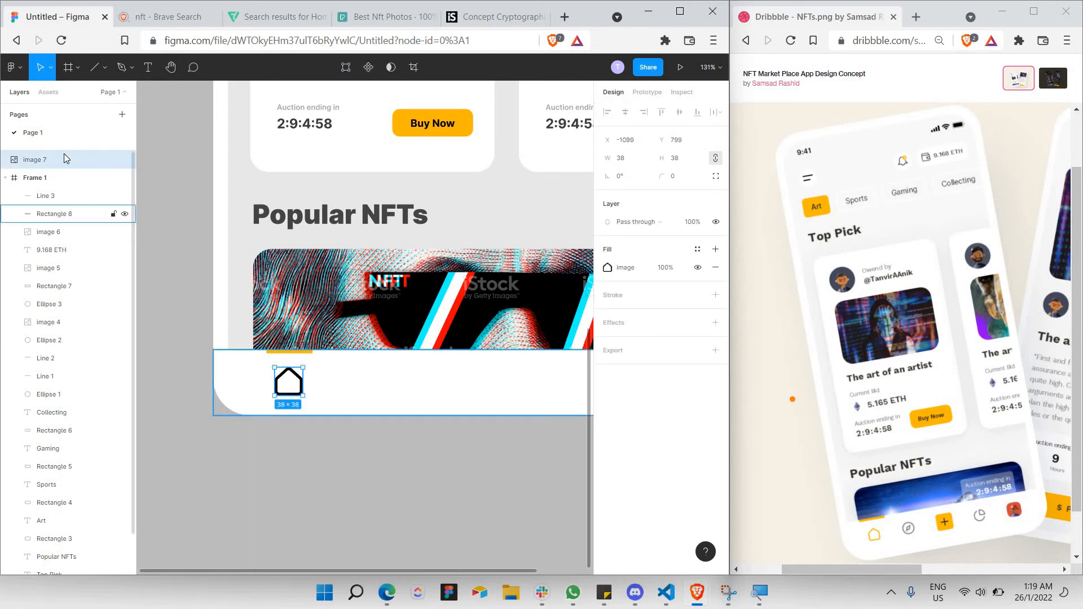
pyautogui.moveTo(65, 192); pyautogui.dragTo(68, 188)
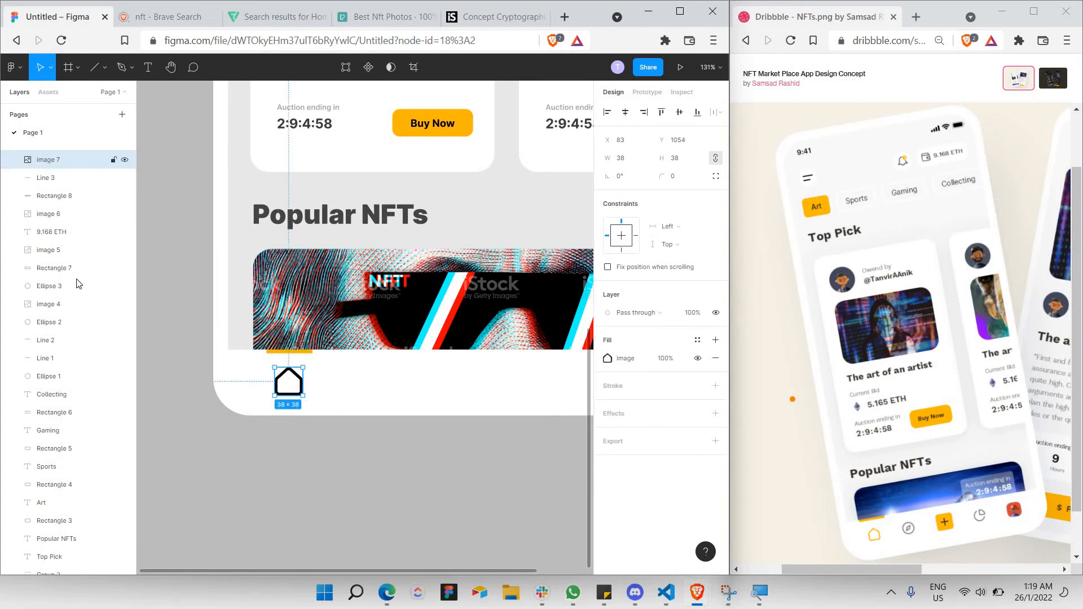
pyautogui.scroll(1, 79, 285)
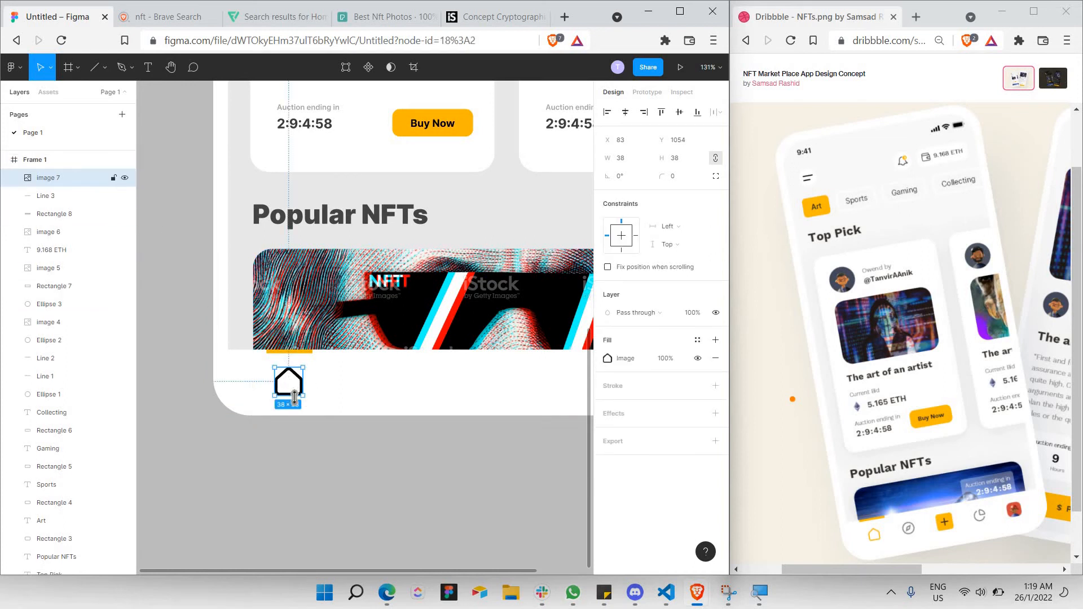
pyautogui.rightClick(288, 389)
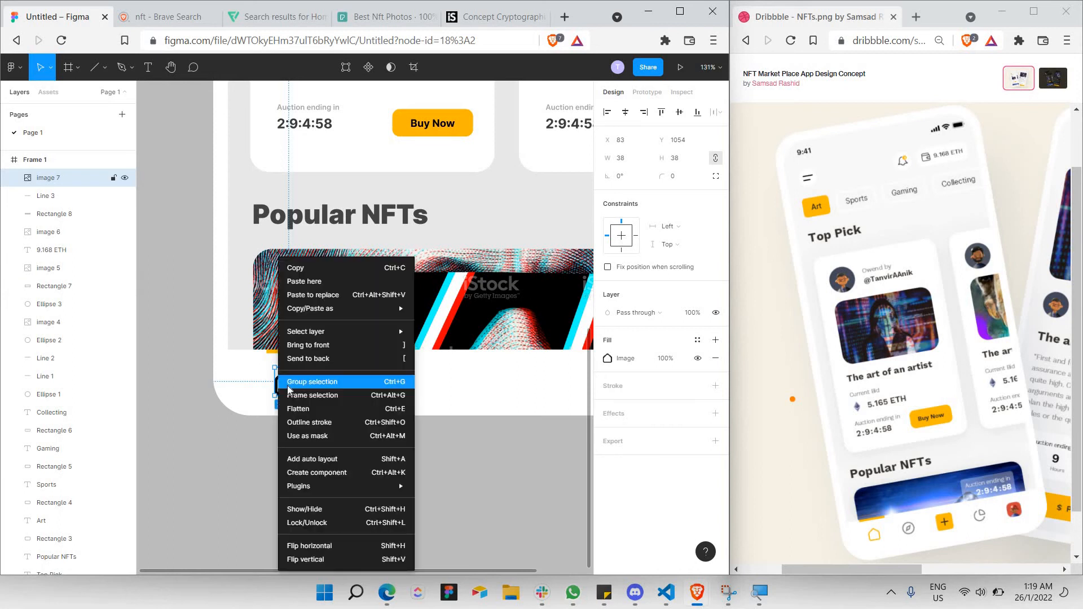
pyautogui.click(329, 439)
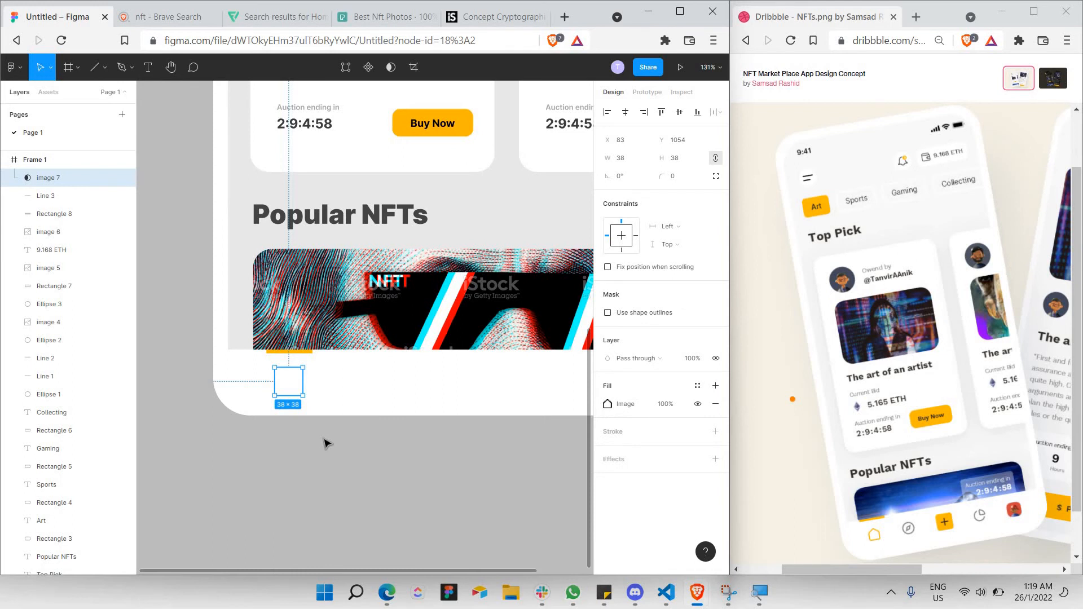
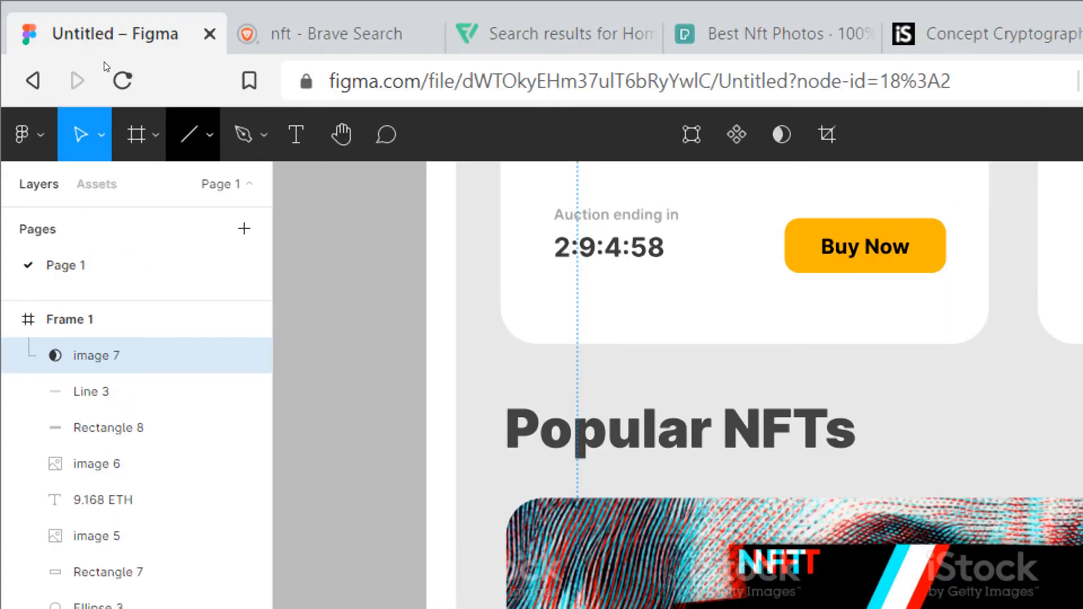
# Draw a rectangle over the house icon and fill it with the document yellow FFB800.
pyautogui.click(209, 137)
pyautogui.click(94, 186)
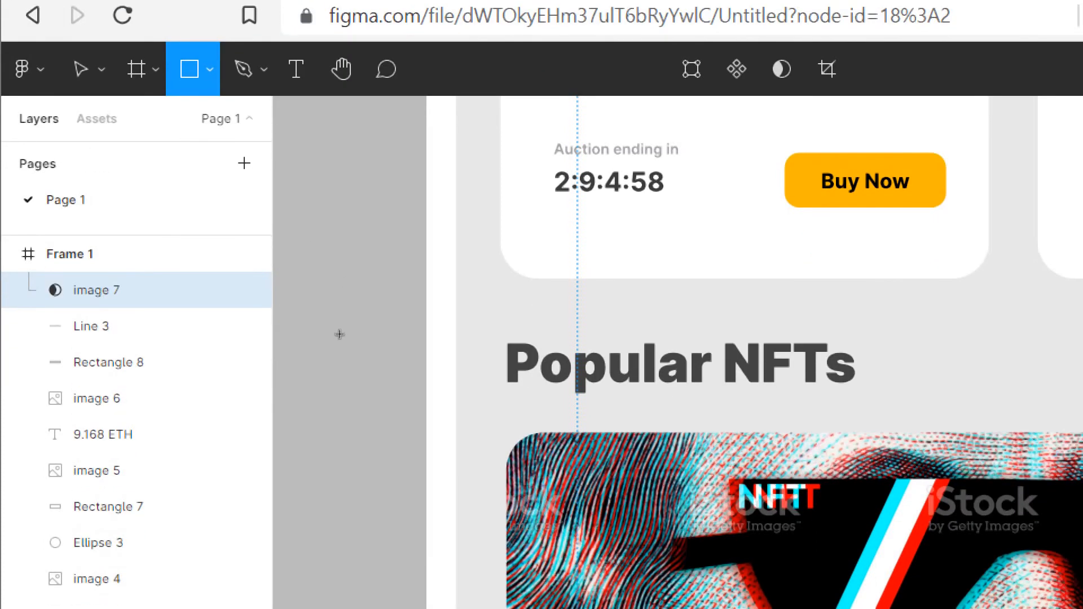
pyautogui.scroll(-1, 334, 441)
pyautogui.scroll(-5, 327, 315)
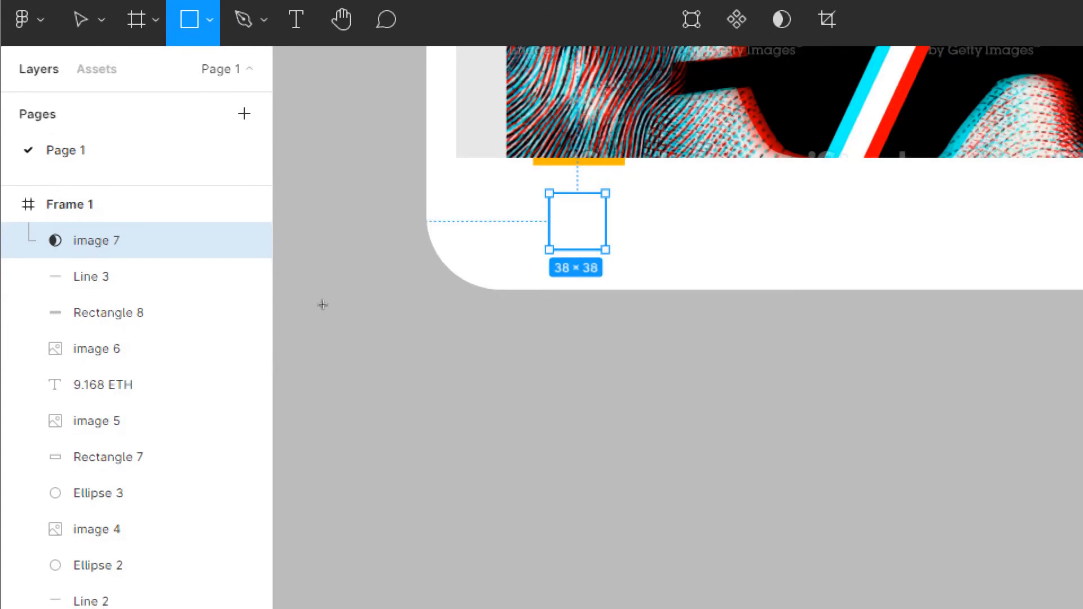
pyautogui.scroll(1, 312, 285)
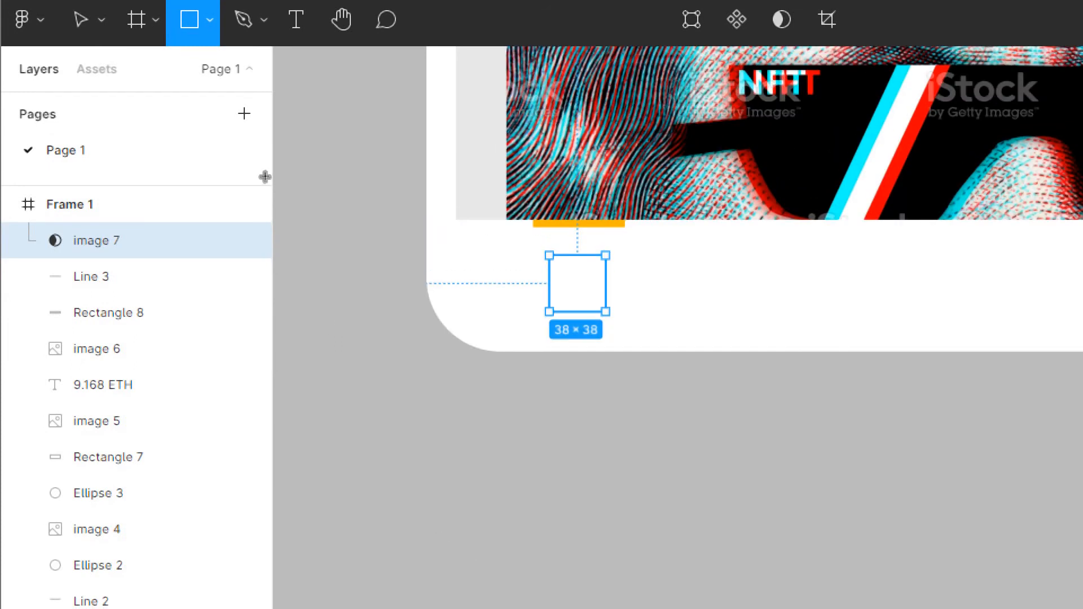
pyautogui.moveTo(290, 202); pyautogui.dragTo(318, 225)
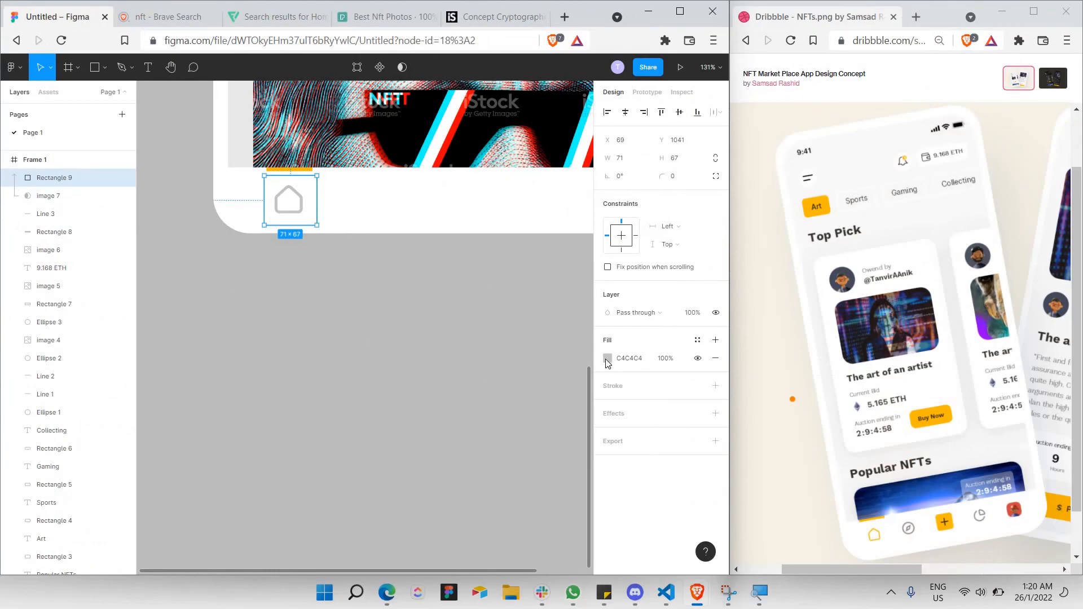
pyautogui.click(608, 358)
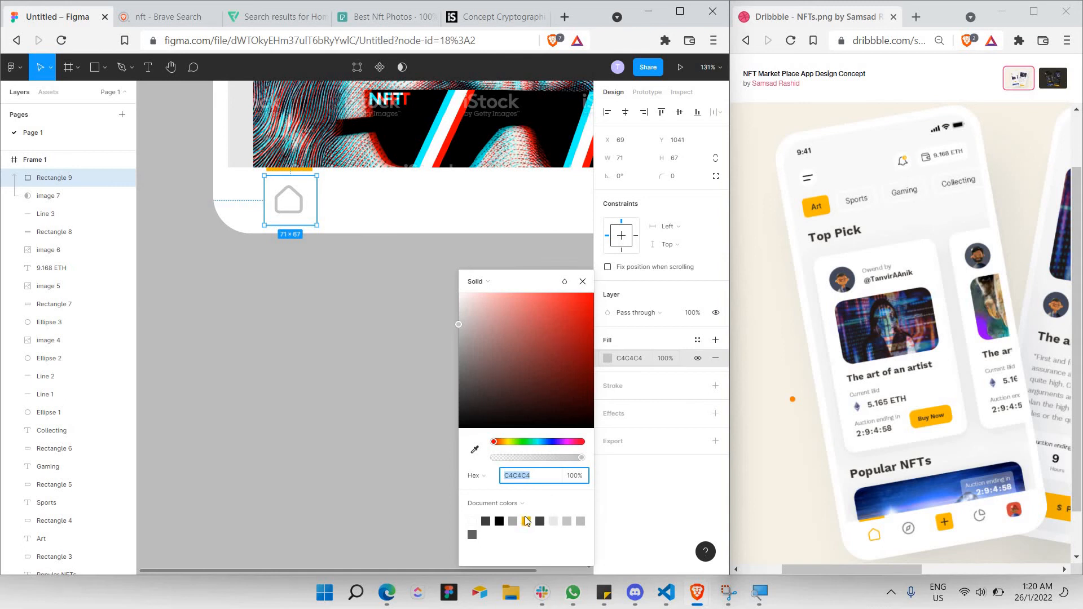
pyautogui.click(527, 520)
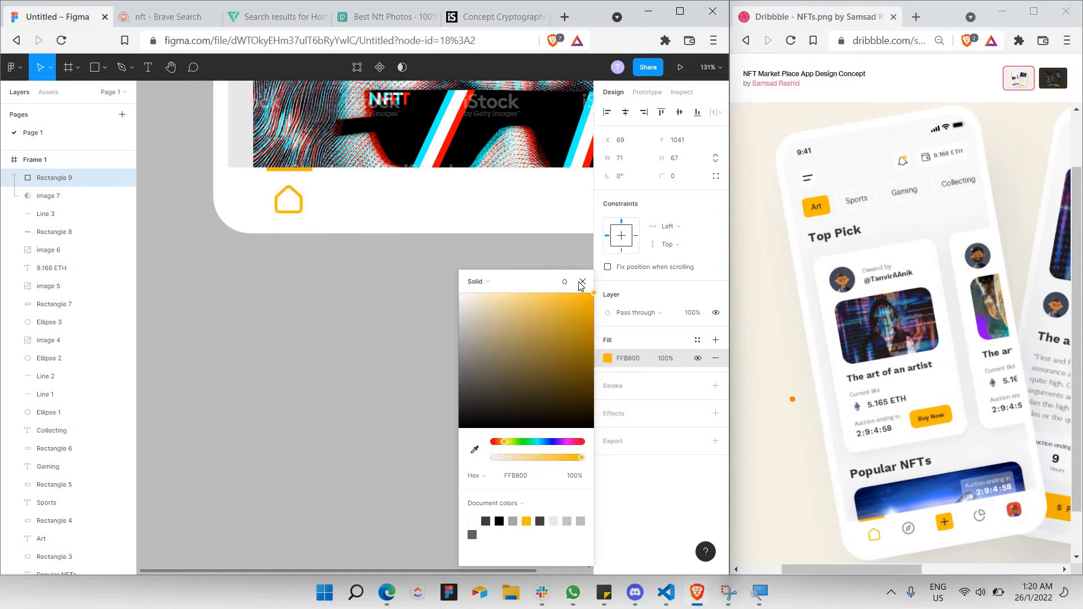
pyautogui.press('Escape')
pyautogui.click(311, 292)
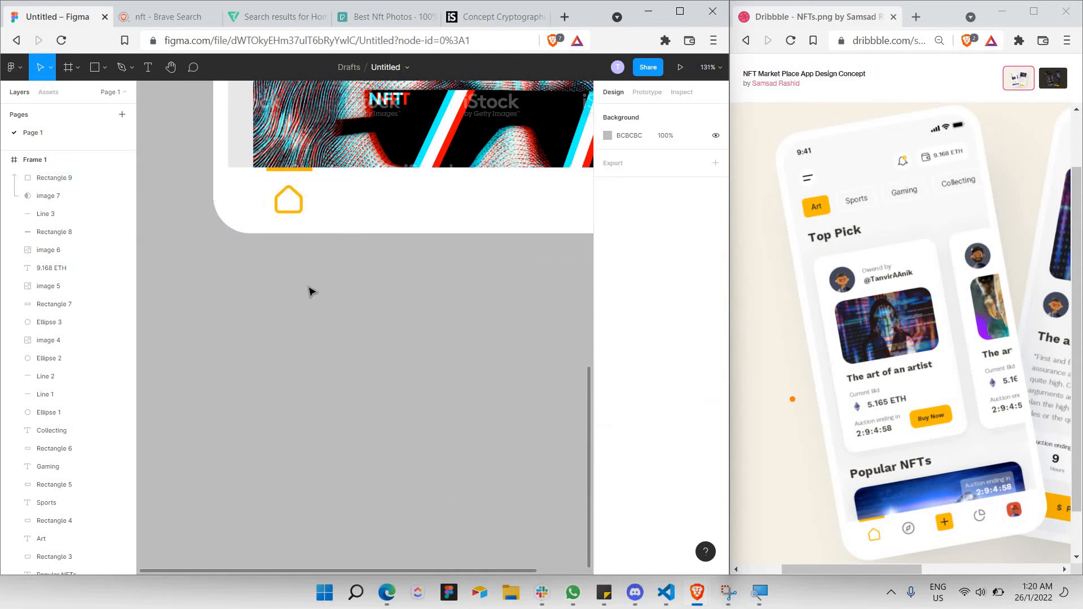
pyautogui.hscroll(2, 309, 212)
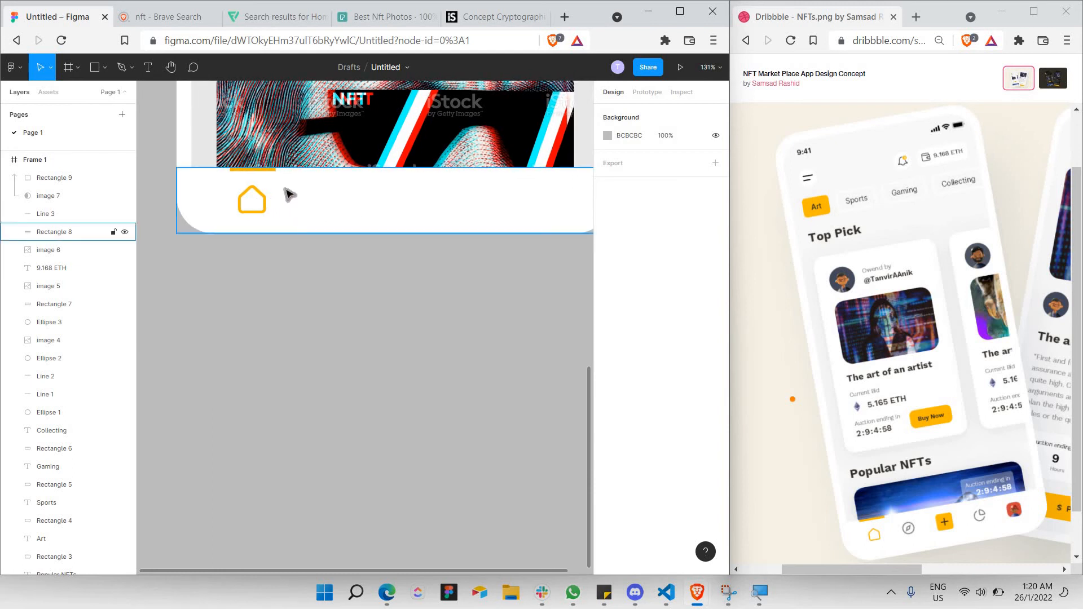
pyautogui.hscroll(1, 284, 212)
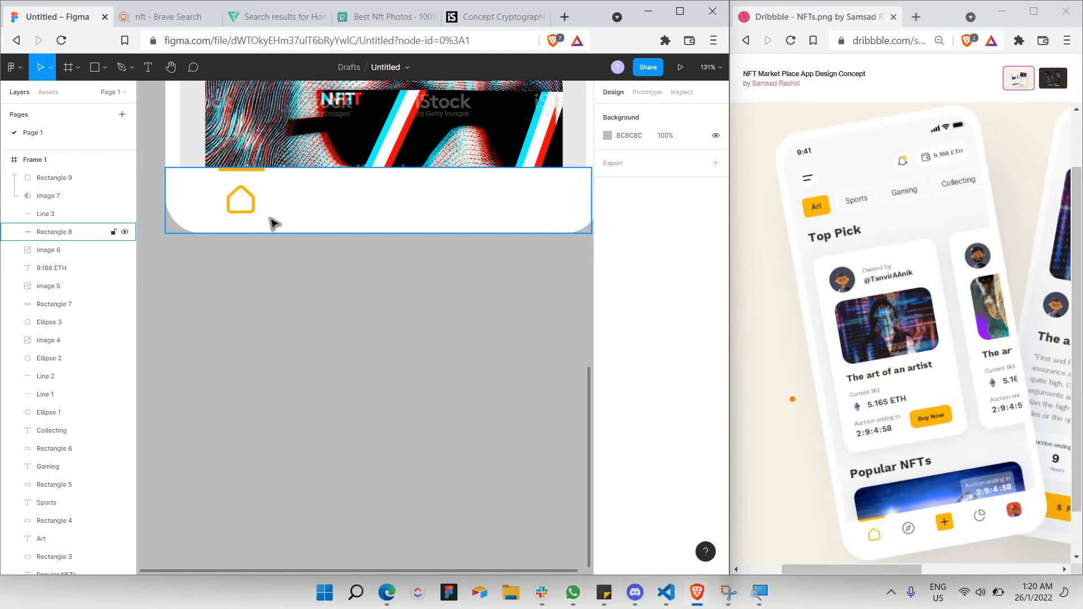
pyautogui.click(58, 194)
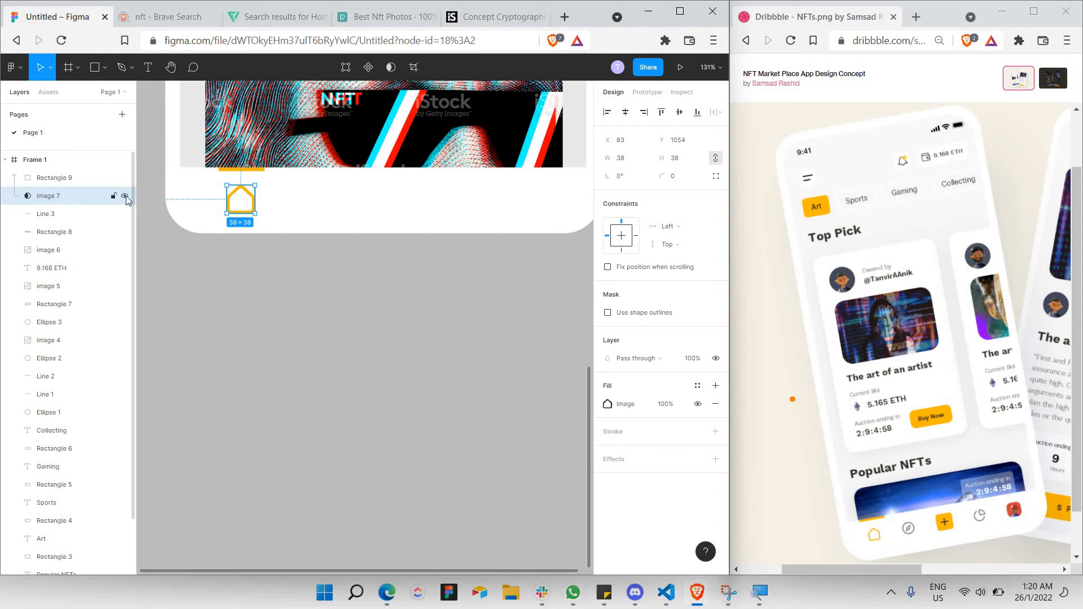
pyautogui.hotkey('ctrl', 'v')
pyautogui.moveTo(242, 206); pyautogui.dragTo(349, 205)
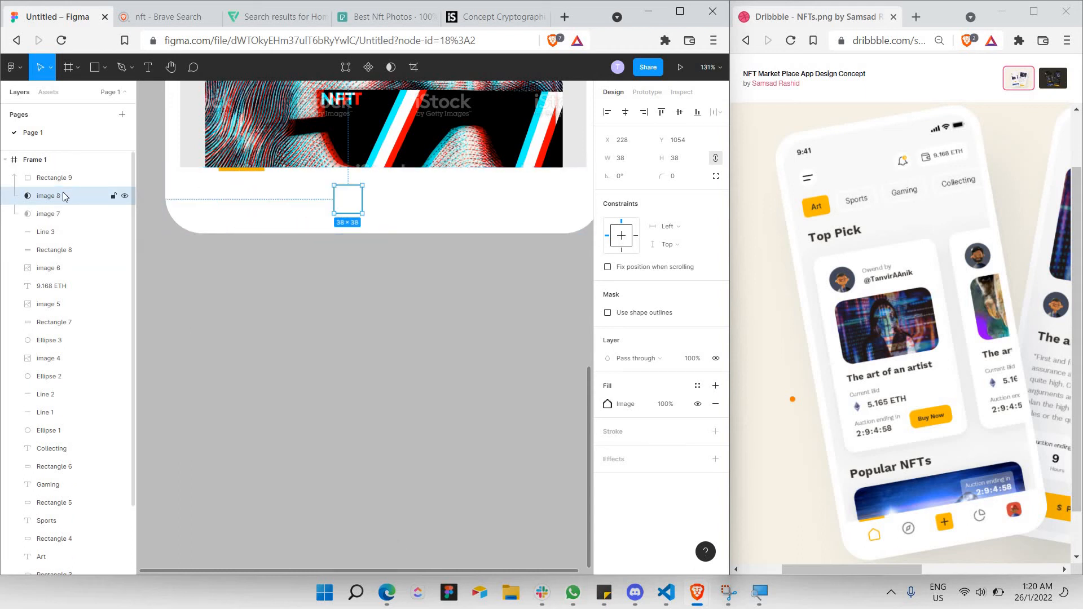
pyautogui.moveTo(63, 196); pyautogui.dragTo(51, 231)
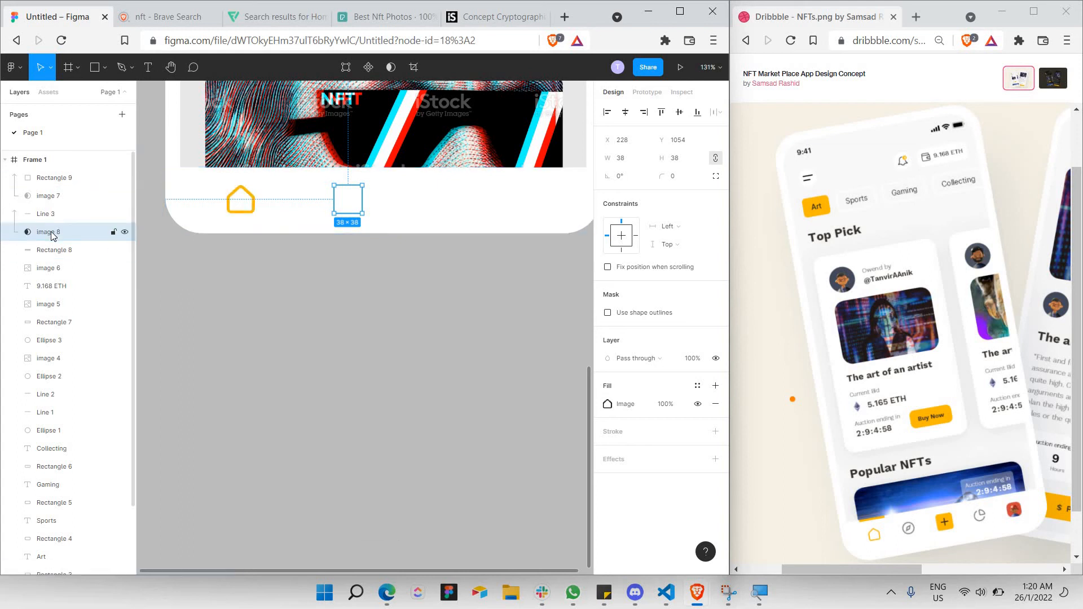
pyautogui.rightClick(51, 232)
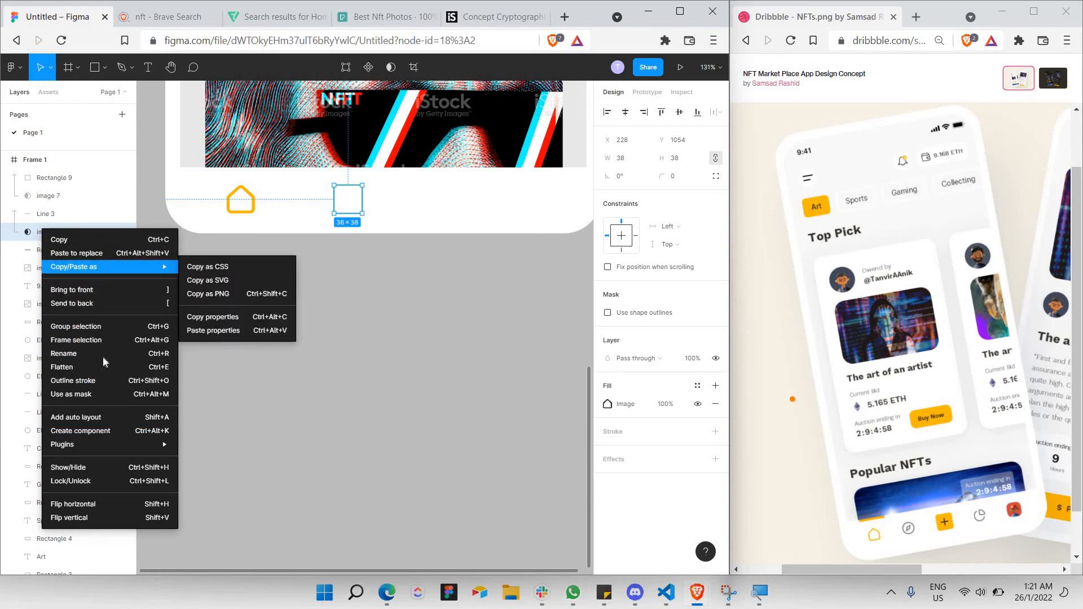
pyautogui.click(100, 387)
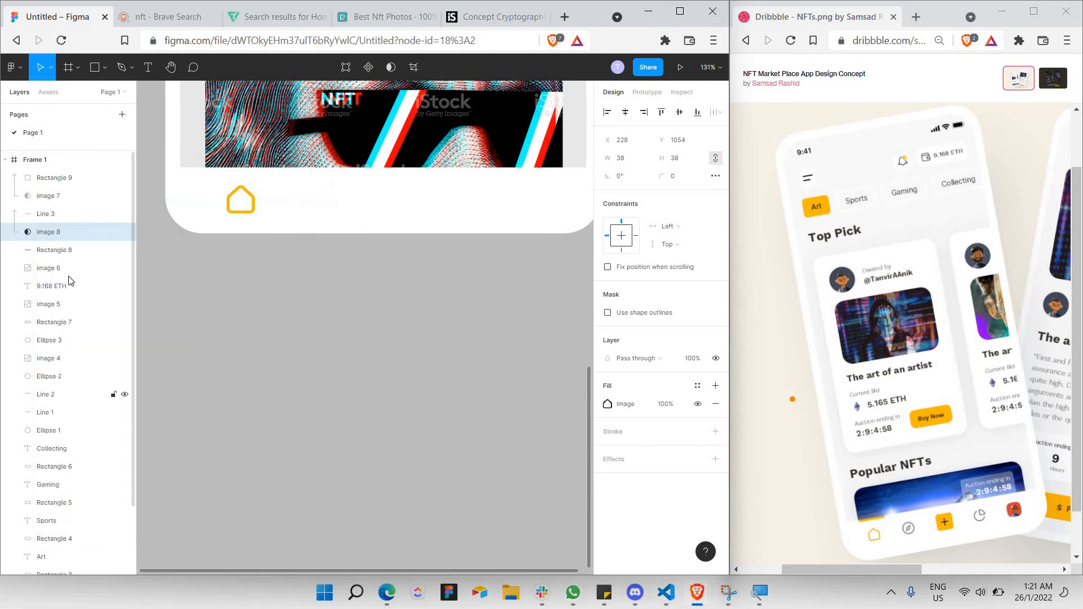
pyautogui.rightClick(28, 236)
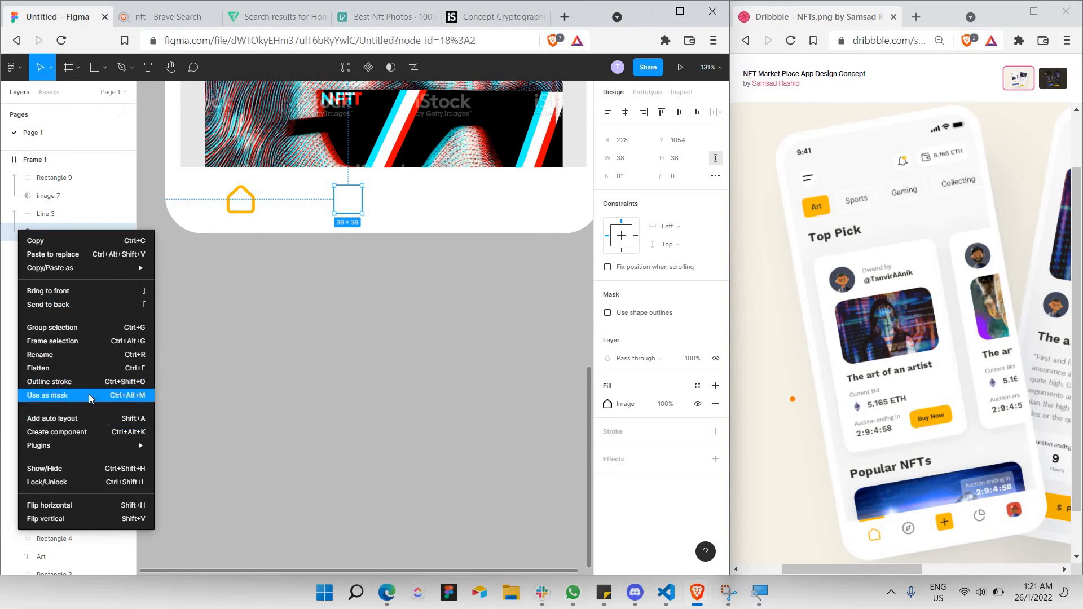
pyautogui.click(353, 206)
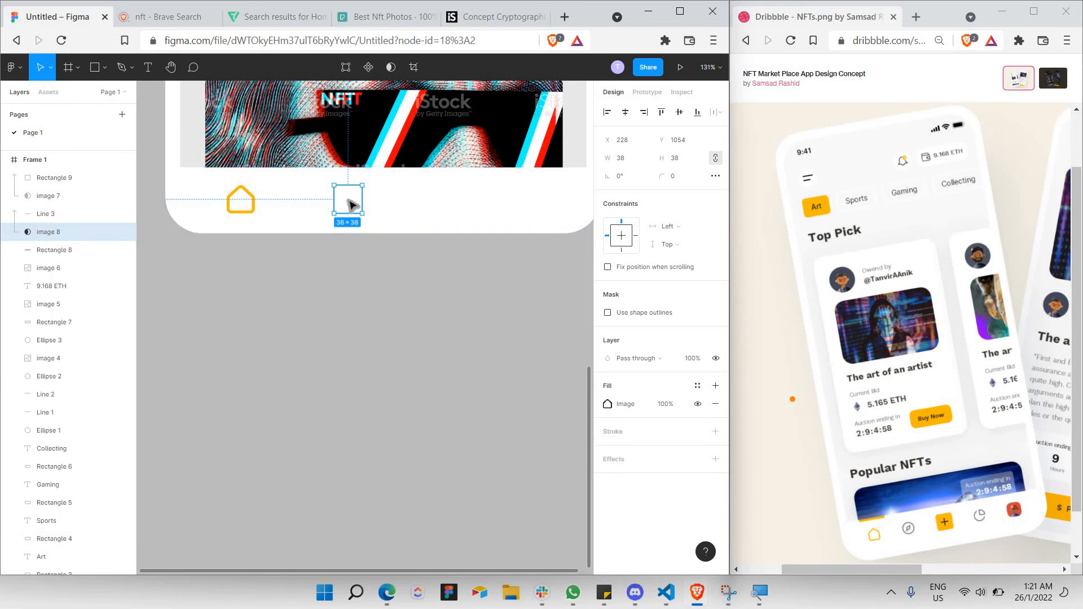
pyautogui.press('Delete')
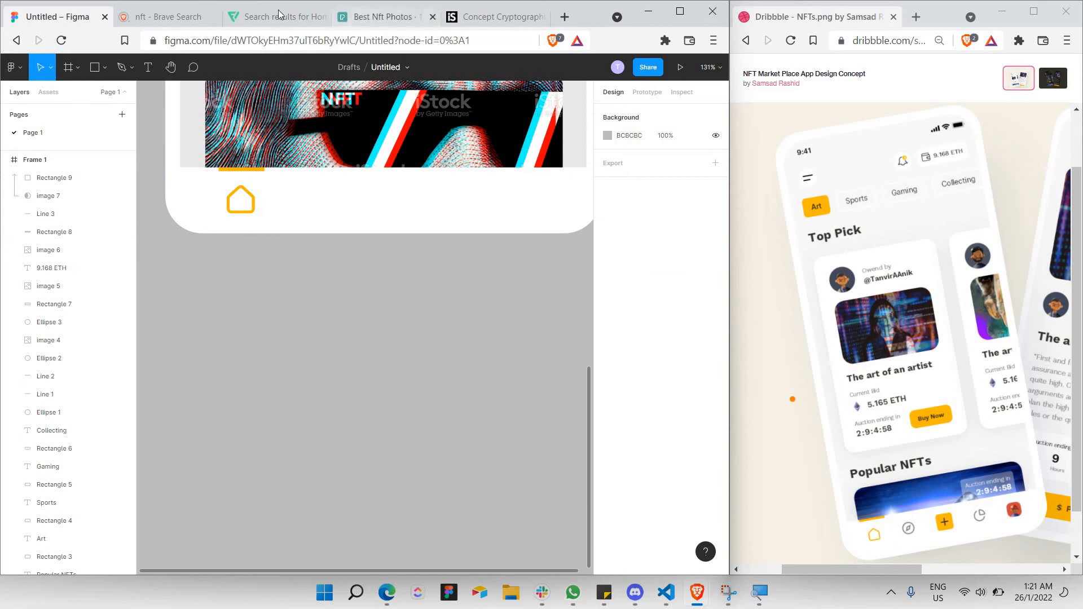
# Search Flaticon for compass icons.
pyautogui.click(280, 15)
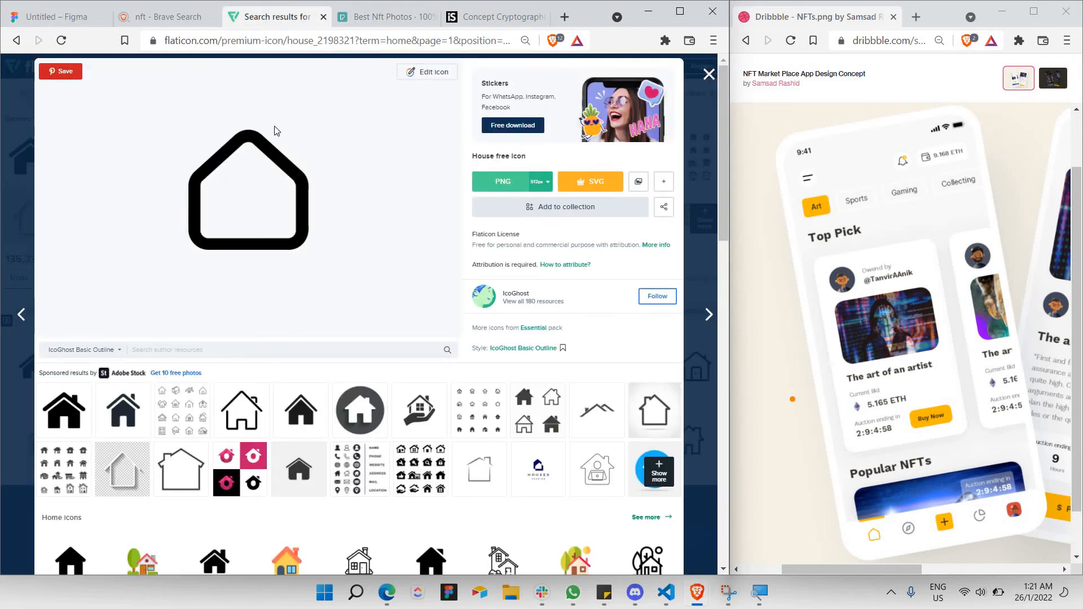
pyautogui.press('Escape')
pyautogui.click(263, 94)
pyautogui.write('compass')
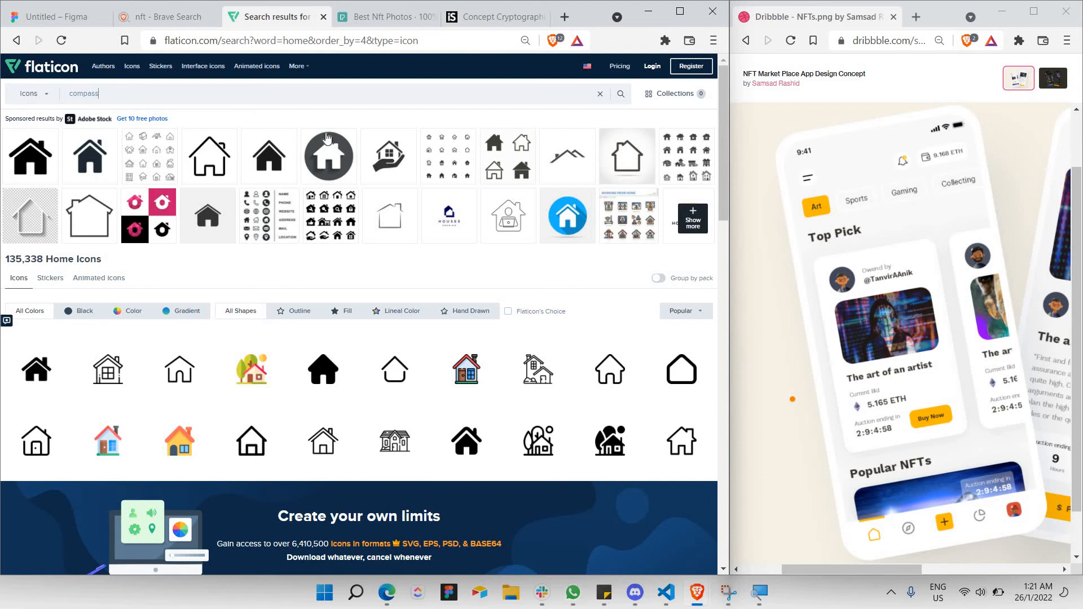
pyautogui.press('Return')
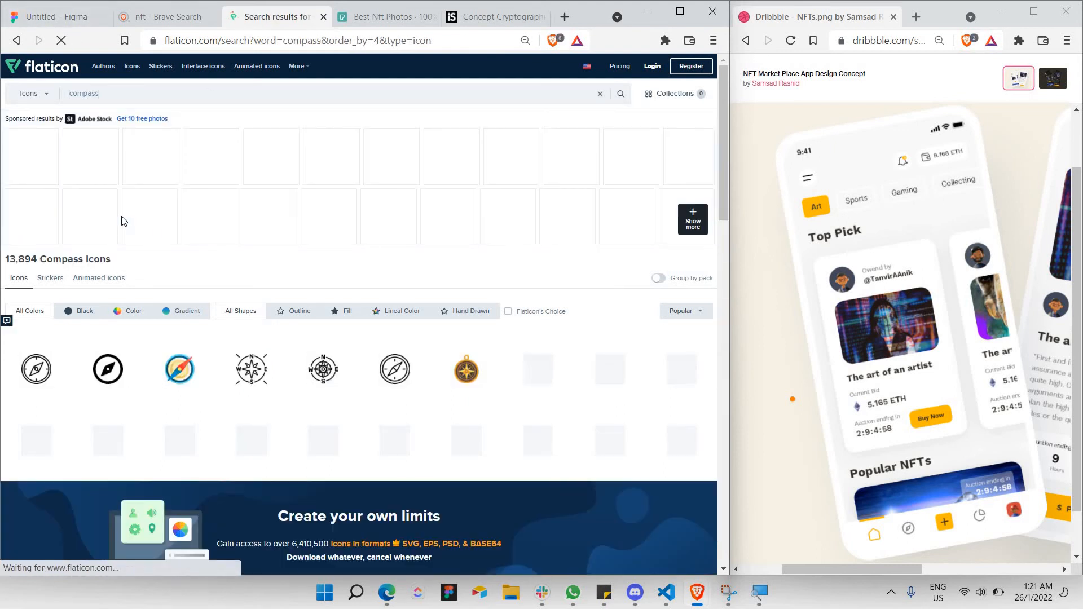
pyautogui.scroll(-1, 124, 220)
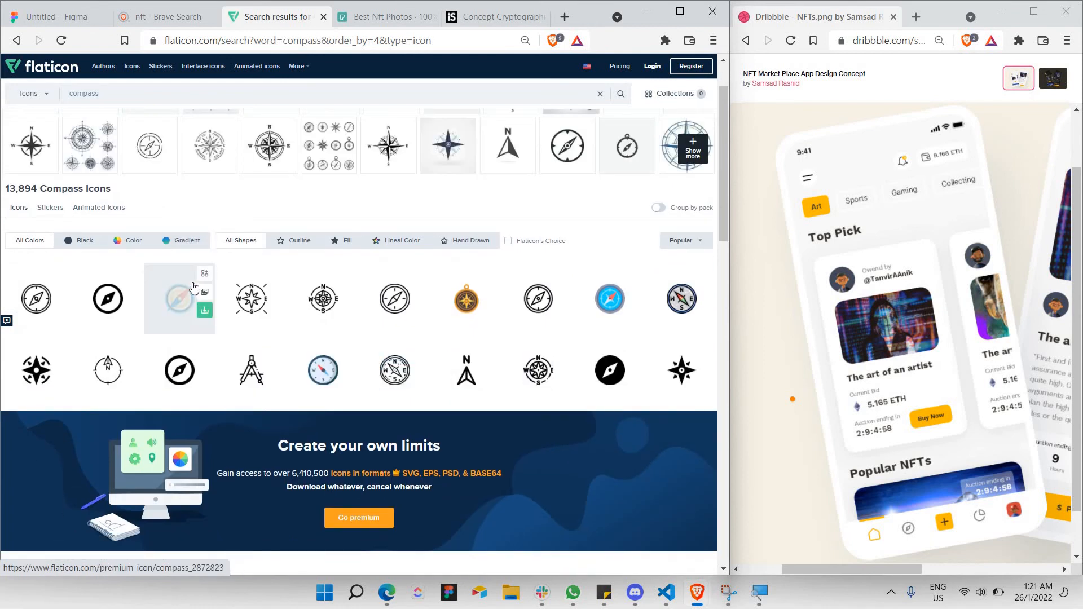
pyautogui.scroll(-4, 193, 285)
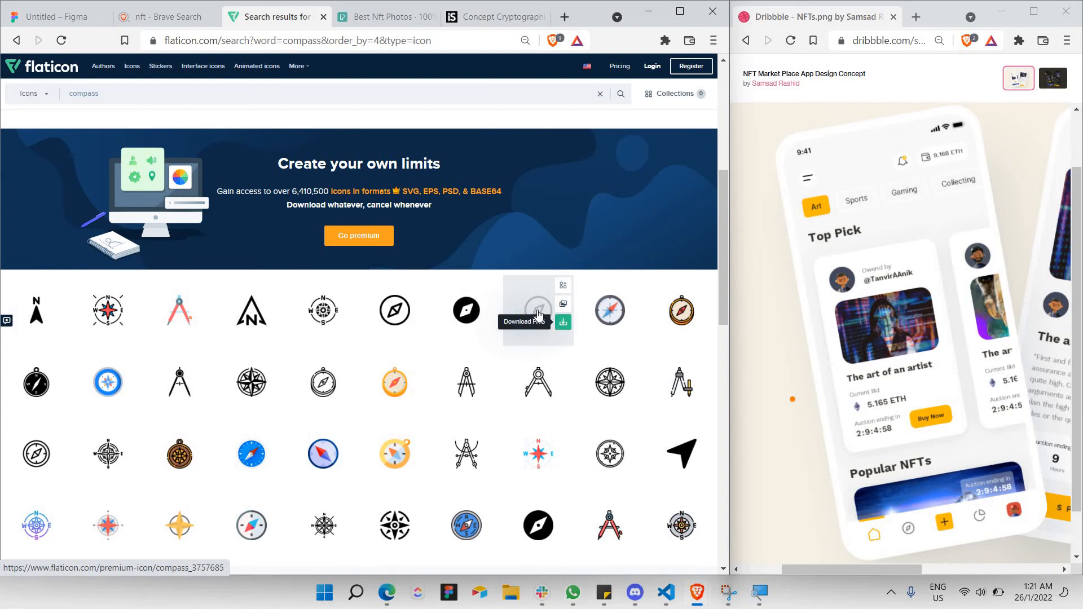
# Copy the outlined compass icon's image and return to the Figma design.
pyautogui.click(538, 313)
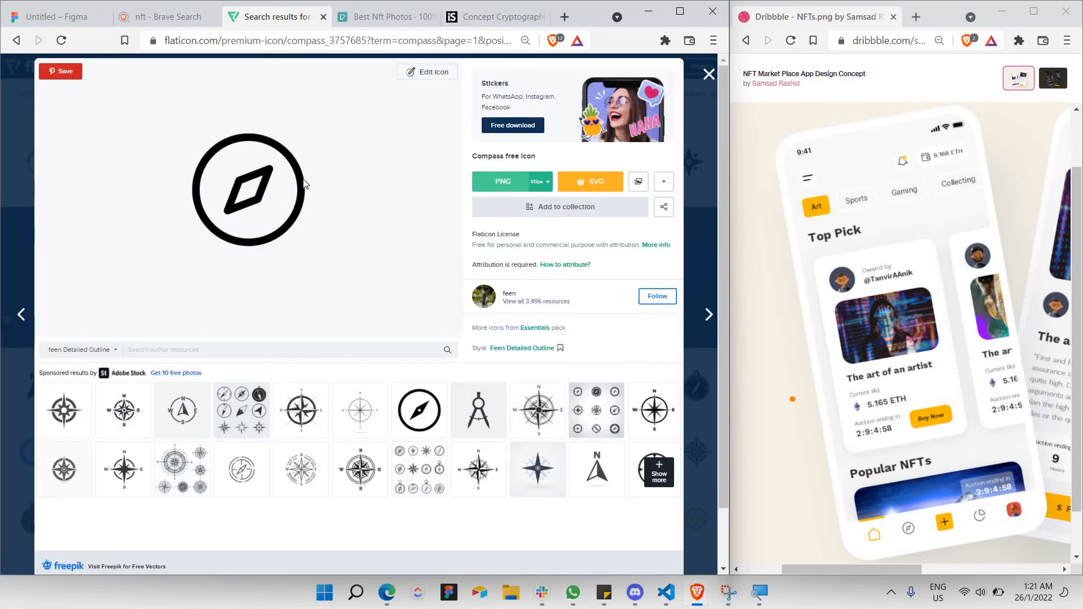
pyautogui.rightClick(303, 186)
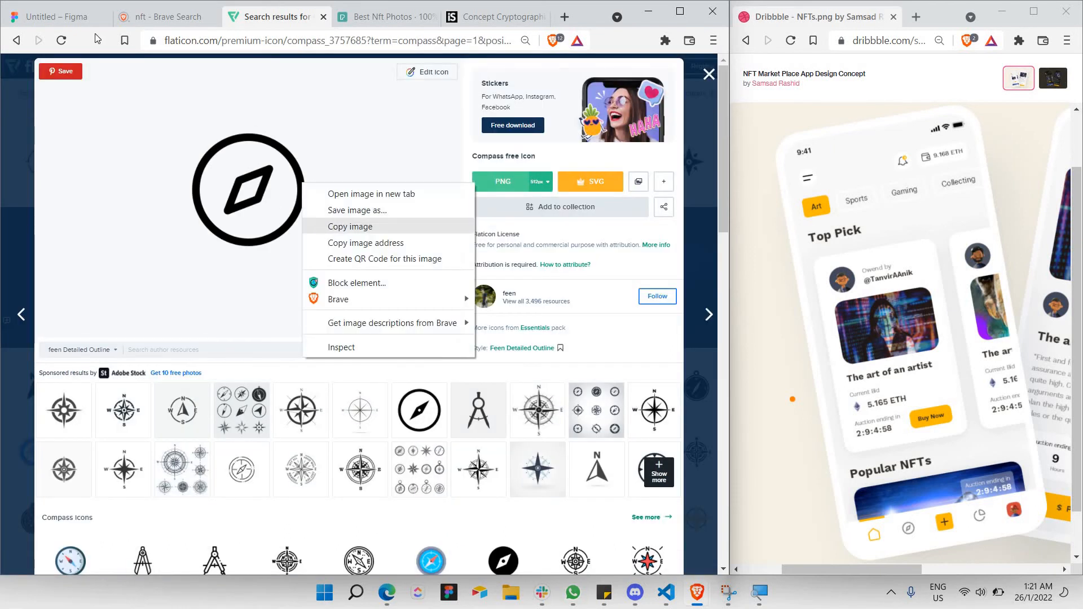
pyautogui.click(330, 230)
pyautogui.click(49, 18)
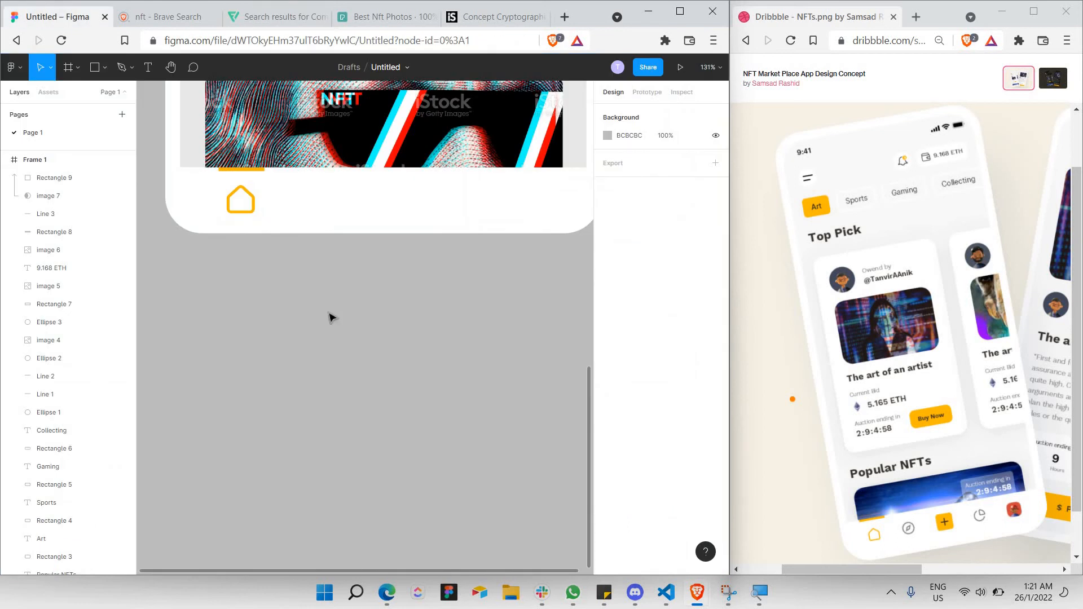
# Paste the compass image, shrink it to 40×40 and place it right of the home icon.
pyautogui.hotkey('ctrl', 'v')
pyautogui.moveTo(556, 513); pyautogui.dragTo(309, 192)
pyautogui.moveTo(245, 201)
pyautogui.mouseDown()
pyautogui.moveTo(249, 210)
pyautogui.moveTo(243, 169)
pyautogui.moveTo(245, 181)
pyautogui.mouseUp()
pyautogui.scroll(5, 249, 209)
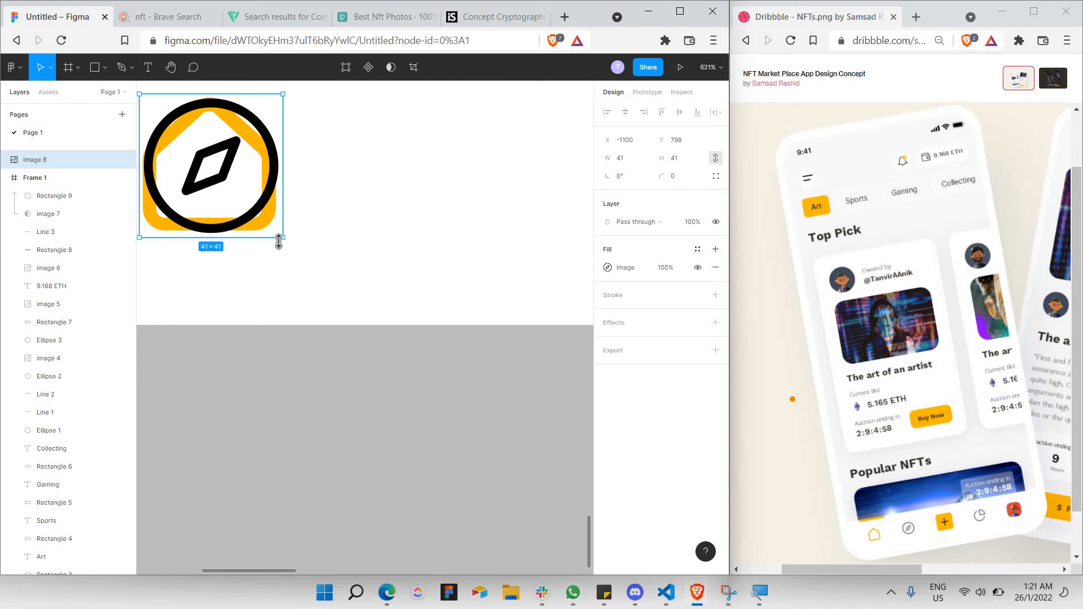
pyautogui.moveTo(276, 236); pyautogui.dragTo(279, 233)
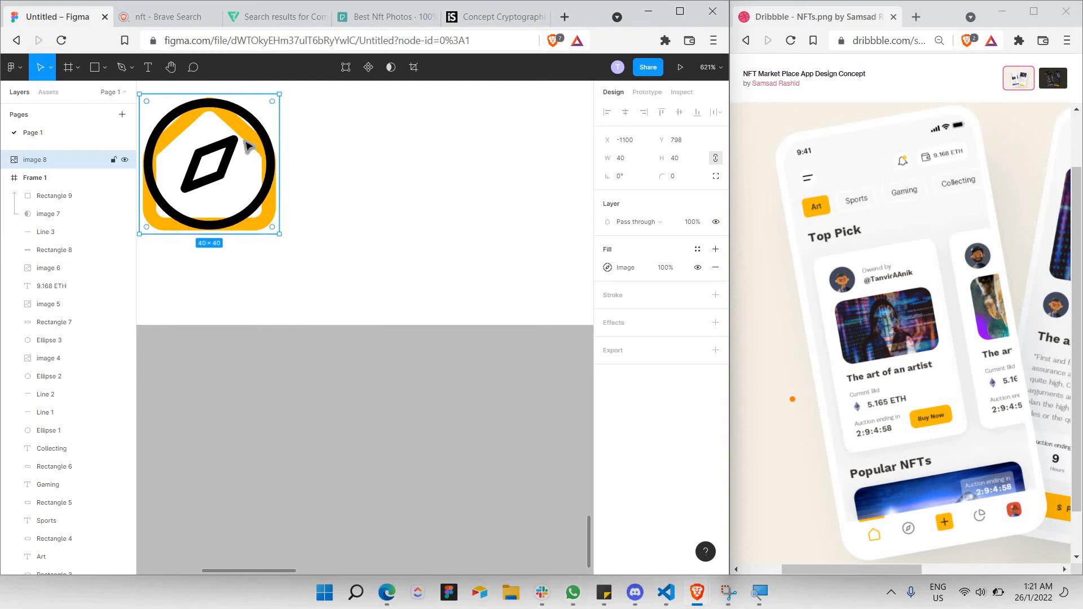
pyautogui.scroll(-5, 397, 169)
pyautogui.scroll(-4, 389, 169)
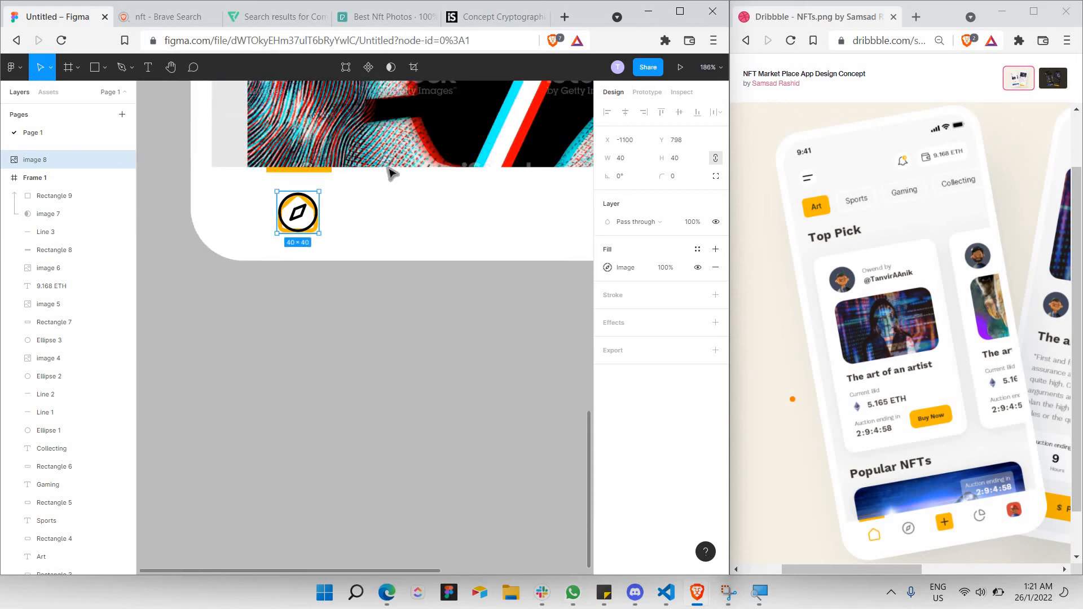
pyautogui.hscroll(1, 367, 186)
pyautogui.moveTo(279, 216); pyautogui.dragTo(401, 230)
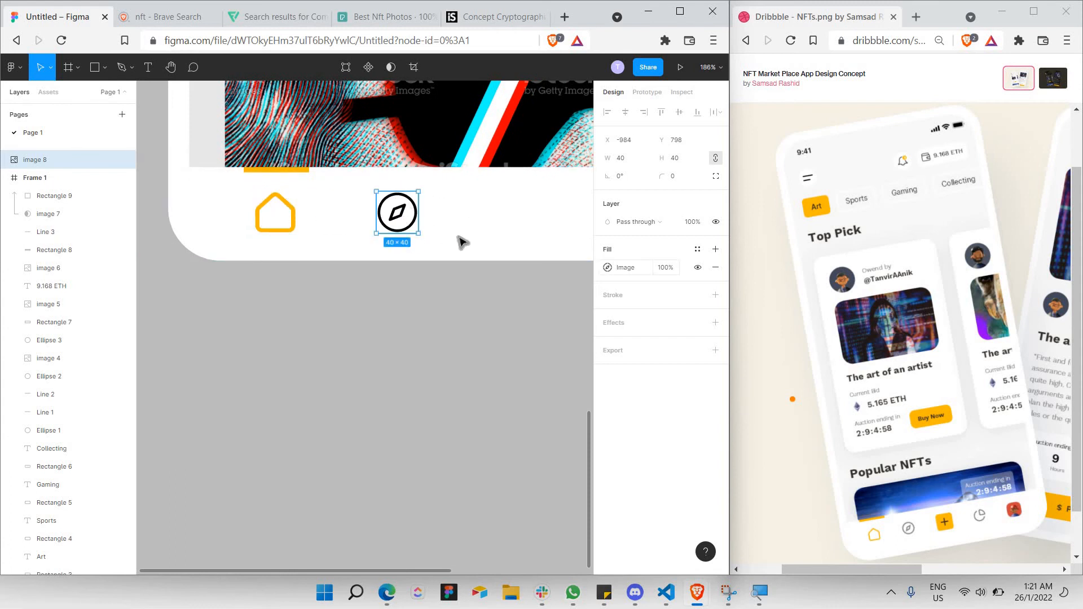
pyautogui.click(663, 269)
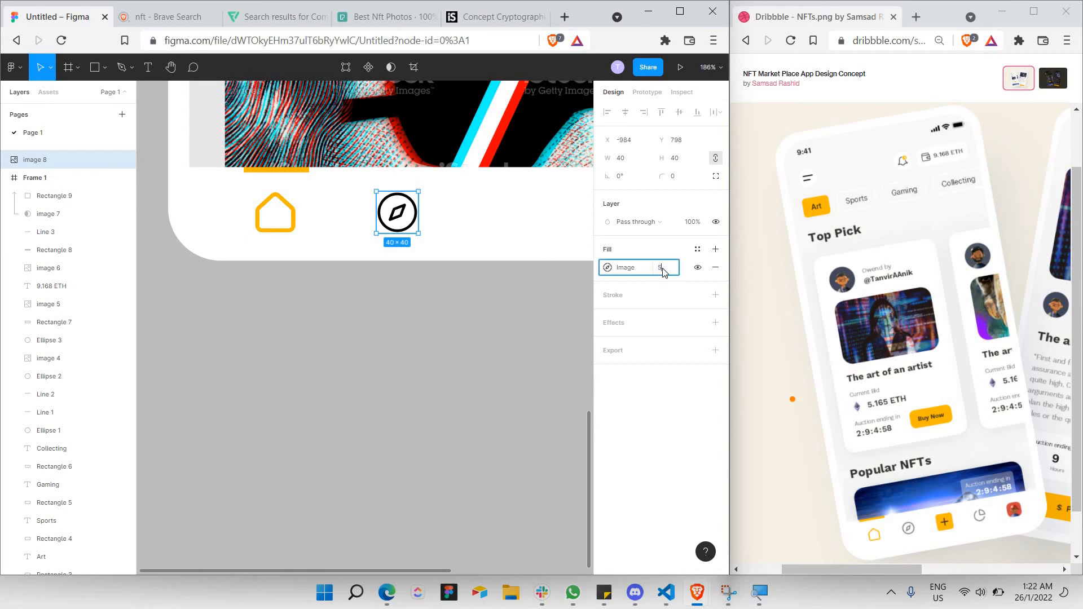
pyautogui.click(507, 311)
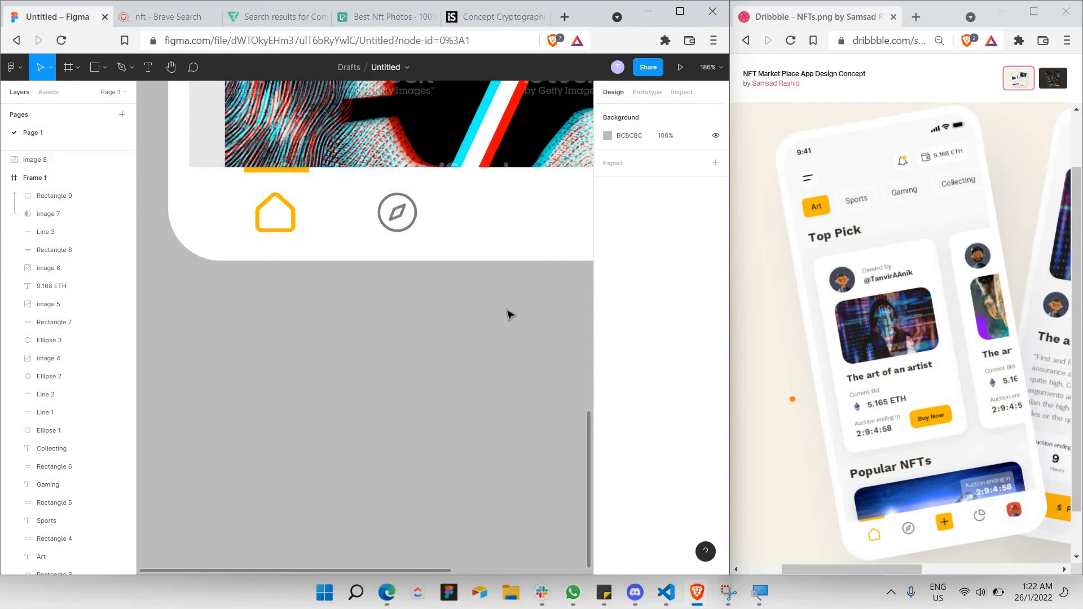
# Paste a second compass copy and move it to the nav bar's right side.
pyautogui.scroll(-5, 509, 315)
pyautogui.hscroll(3, 361, 285)
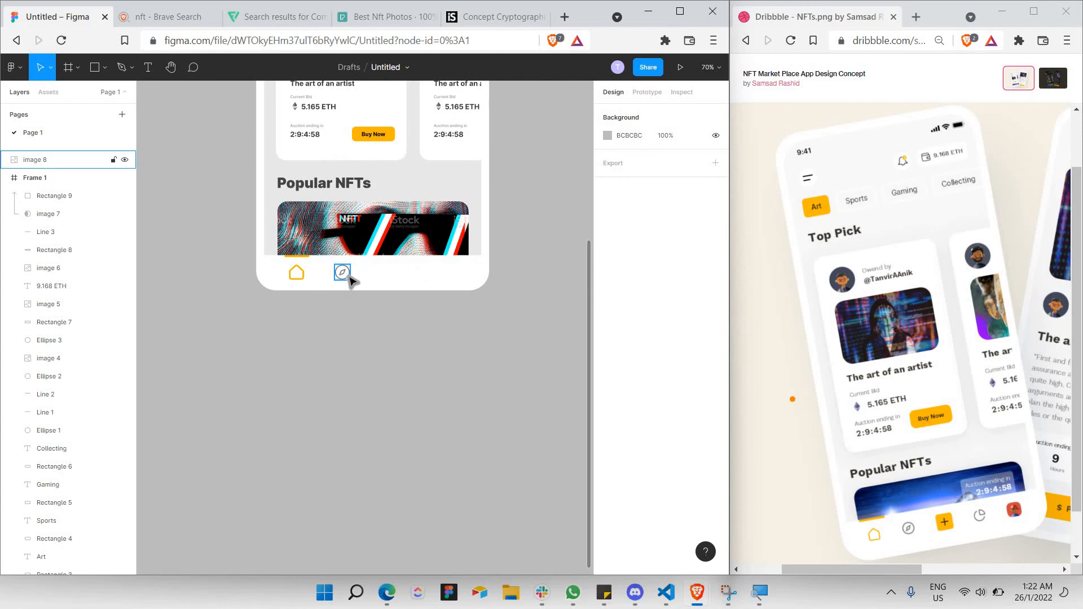
pyautogui.scroll(3, 347, 278)
pyautogui.hscroll(5, 316, 282)
pyautogui.click(214, 269)
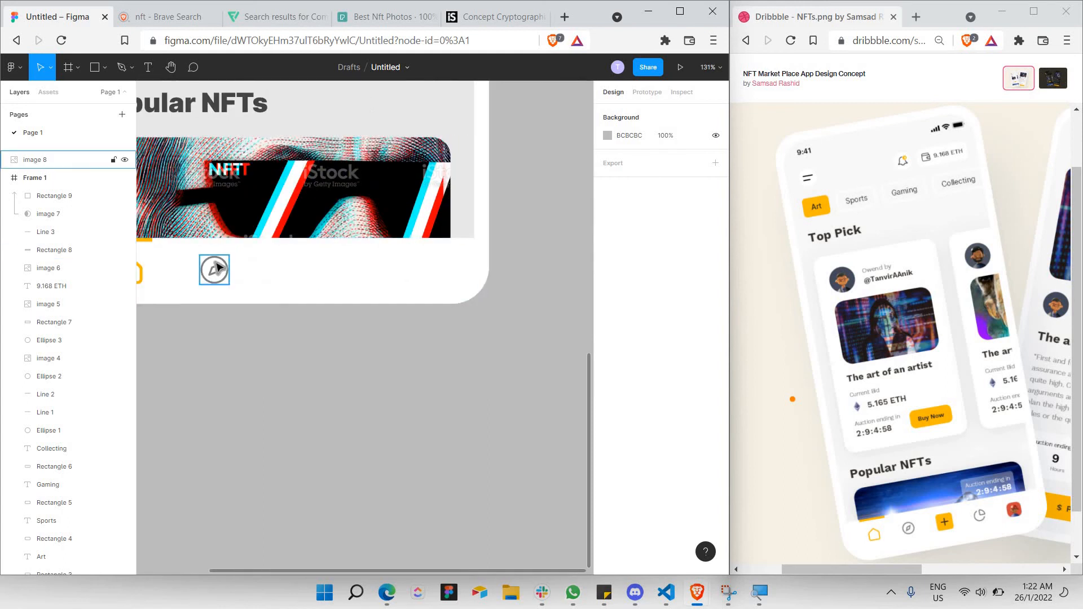
pyautogui.hotkey('ctrl', 'v')
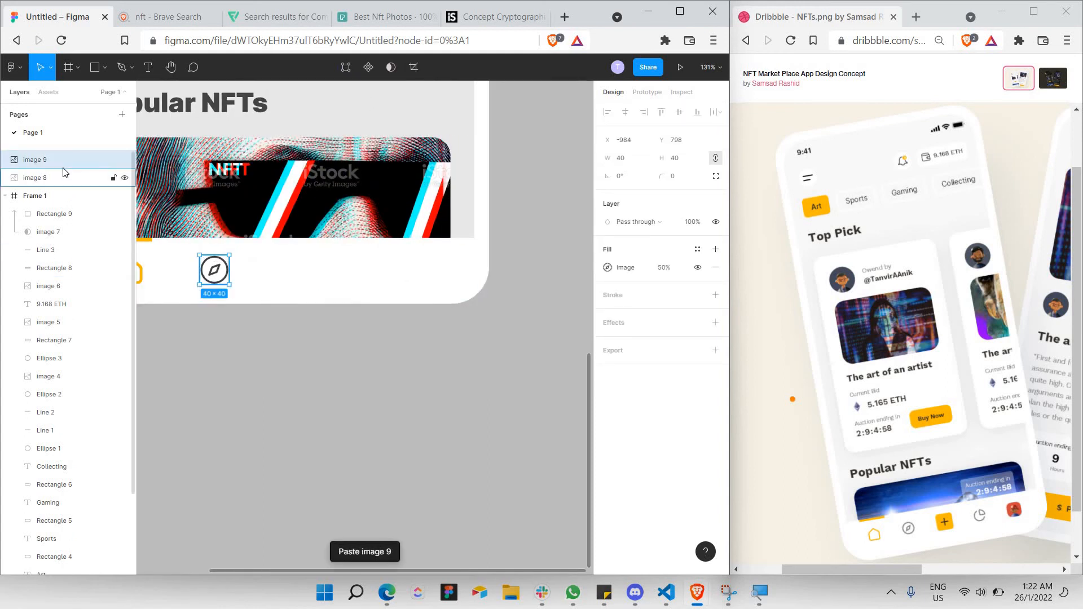
pyautogui.moveTo(62, 161); pyautogui.dragTo(80, 247)
pyautogui.hotkey('ctrl', 'z')
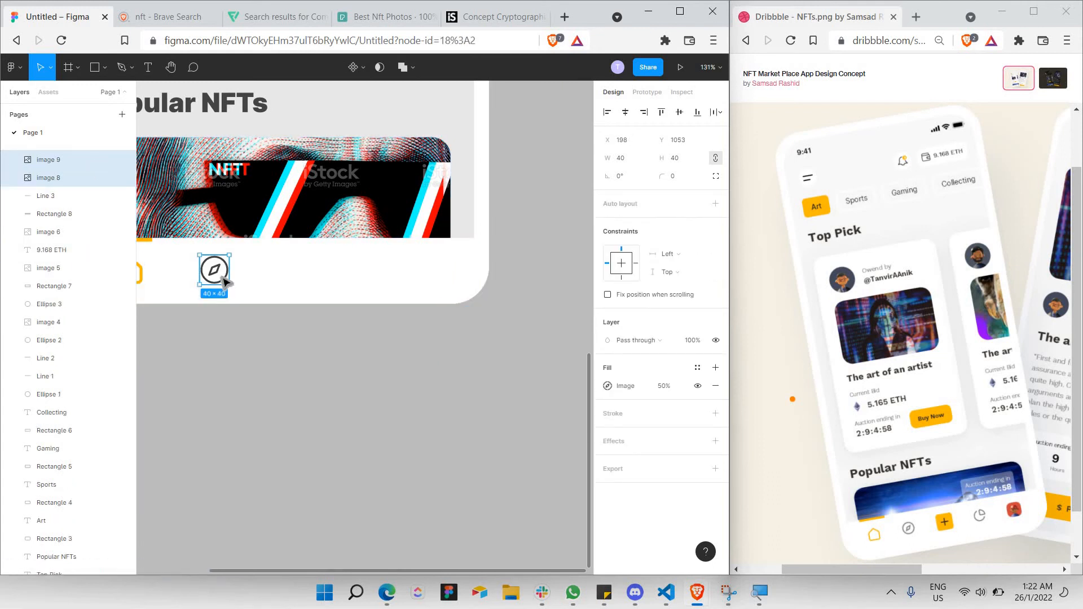
pyautogui.click(216, 273)
pyautogui.moveTo(309, 287); pyautogui.dragTo(360, 284)
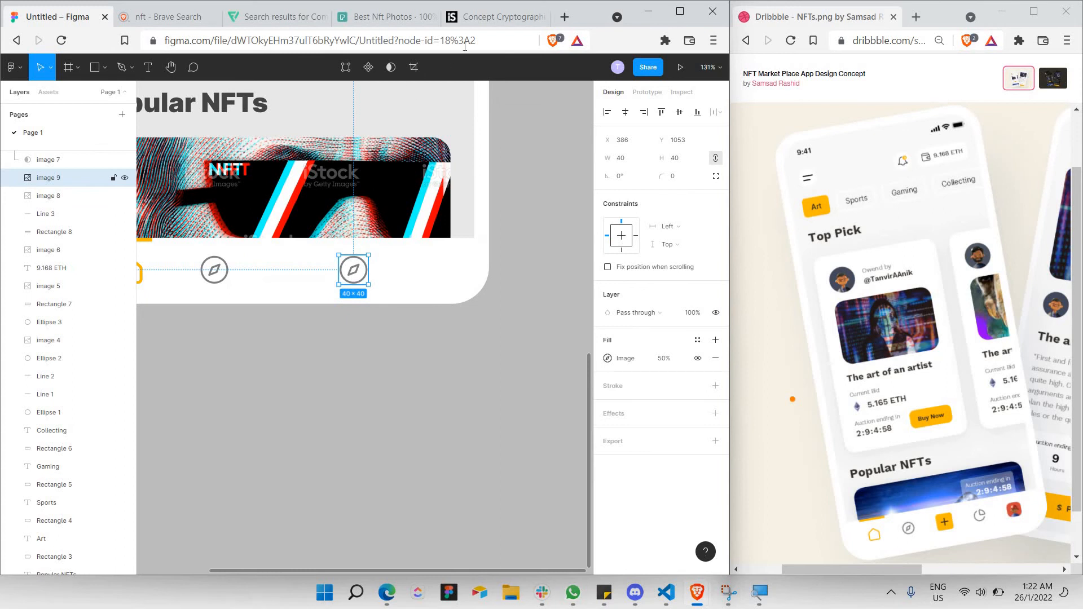
# Search Flaticon for chart icons.
pyautogui.click(283, 19)
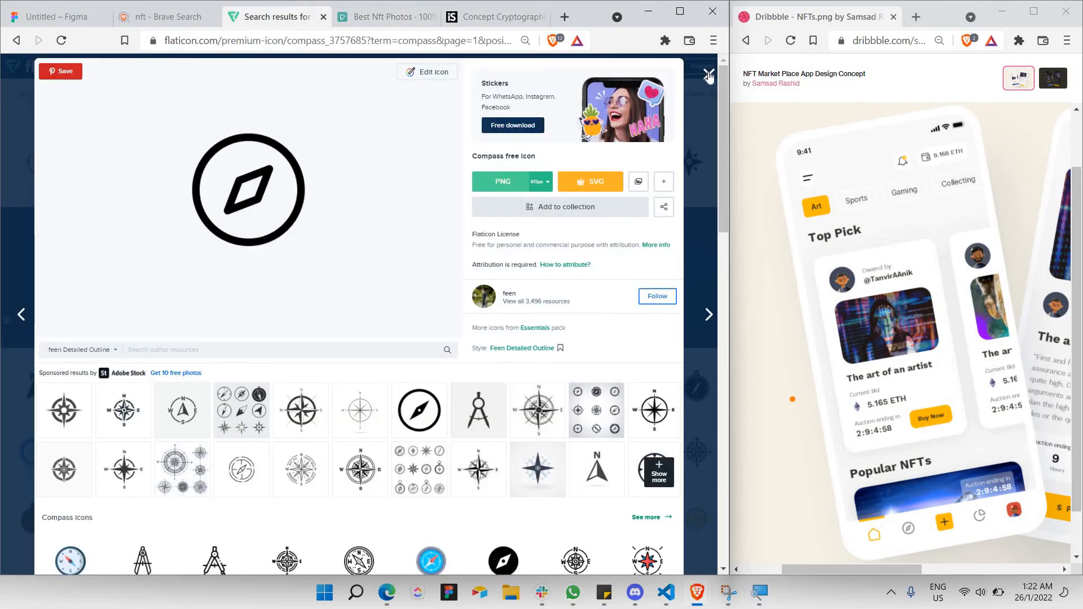
pyautogui.press('Escape')
pyautogui.click(198, 84)
pyautogui.write('chart')
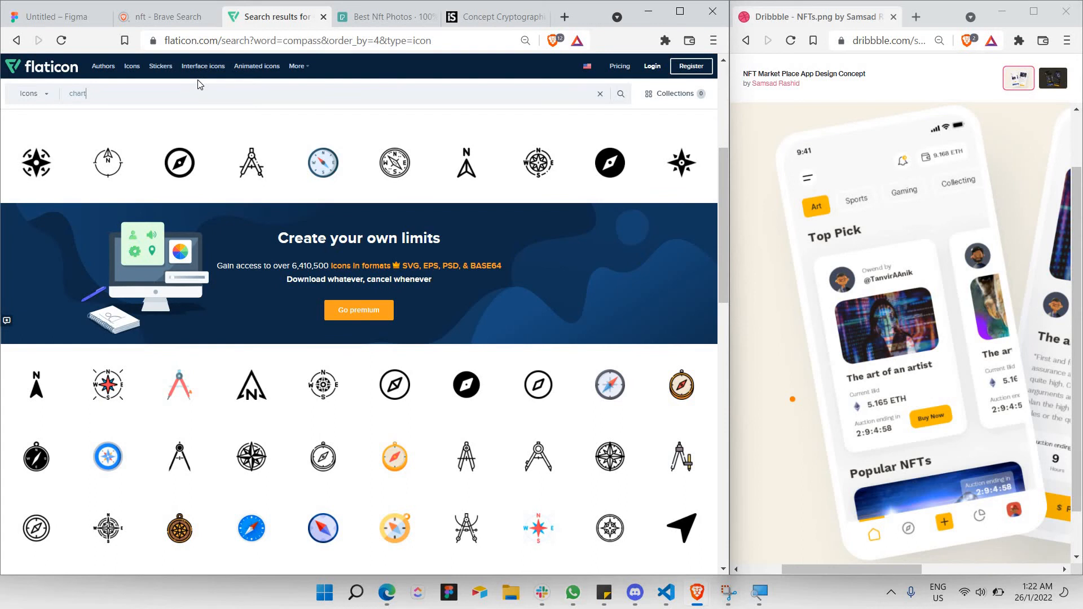
pyautogui.press('Return')
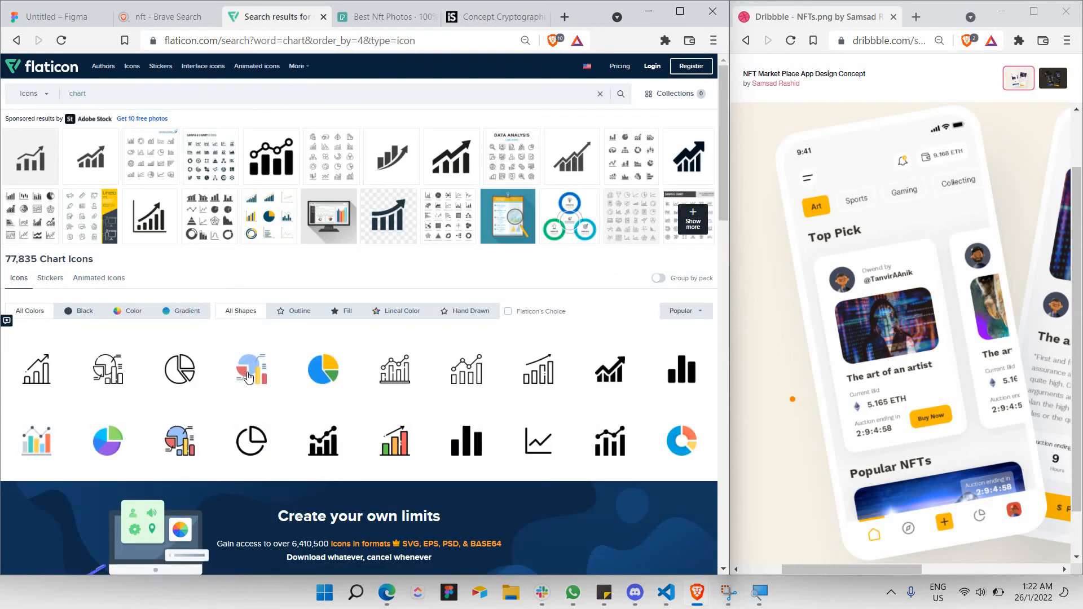
pyautogui.scroll(-1, 249, 375)
# Copy the outline pie chart image and use it to replace the compass copy, image 9.
pyautogui.click(253, 370)
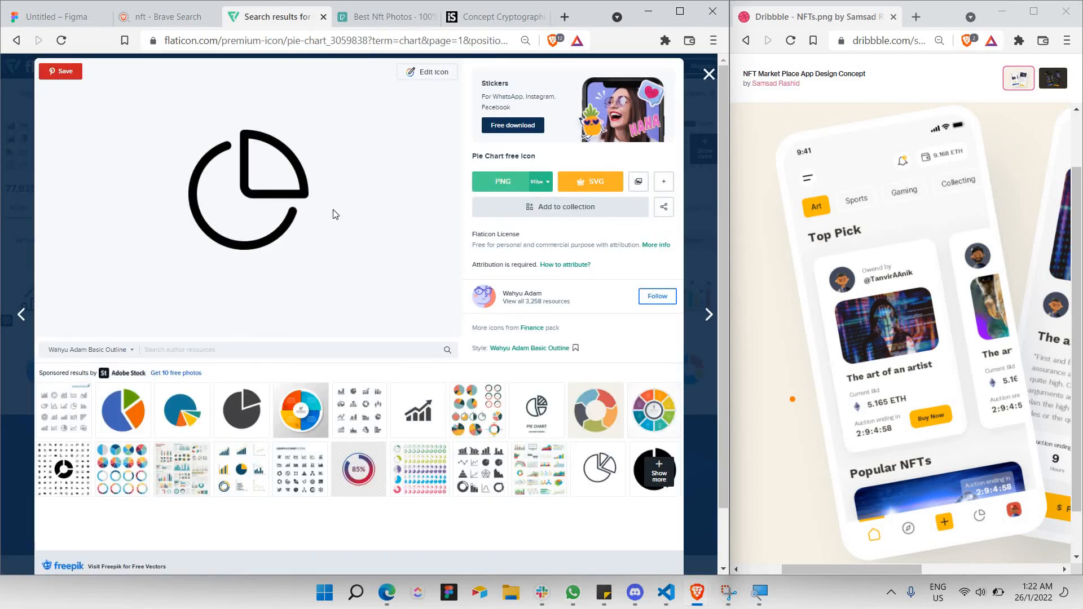
pyautogui.rightClick(305, 187)
pyautogui.click(353, 231)
pyautogui.click(58, 11)
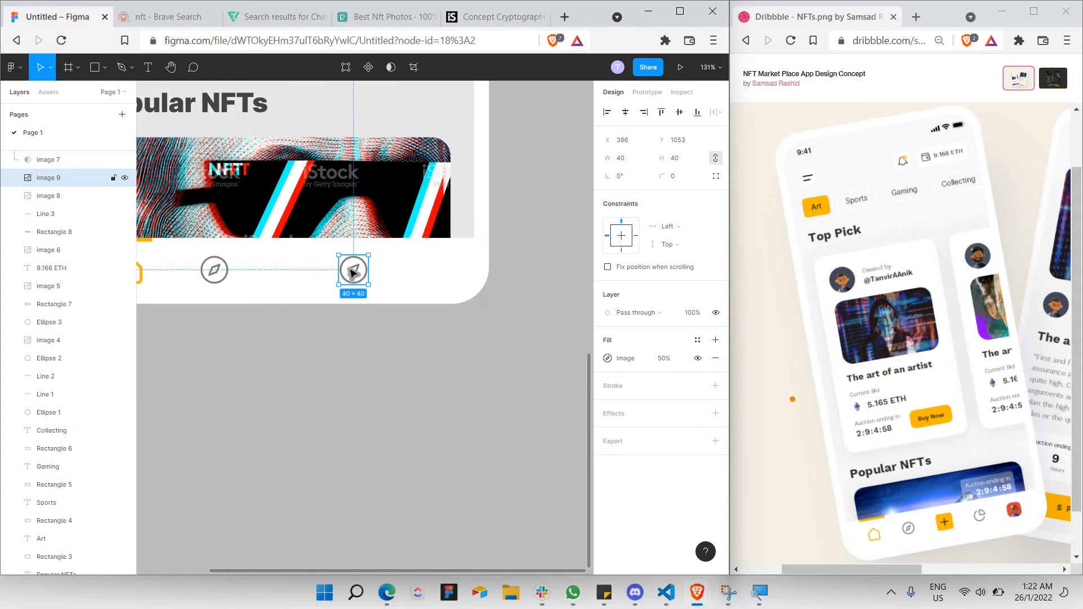
pyautogui.hotkey('ctrl', 'z')
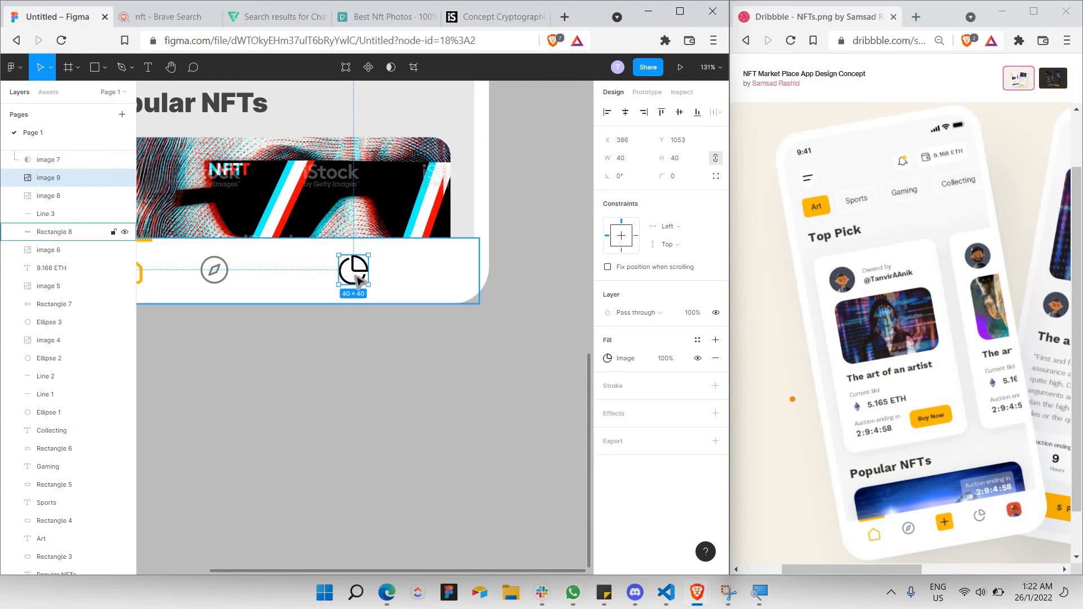
# Set the pie chart icon to 50% fill opacity and resize it to 35×35.
pyautogui.moveTo(353, 271); pyautogui.dragTo(223, 274)
pyautogui.hotkey('ctrl', 'z')
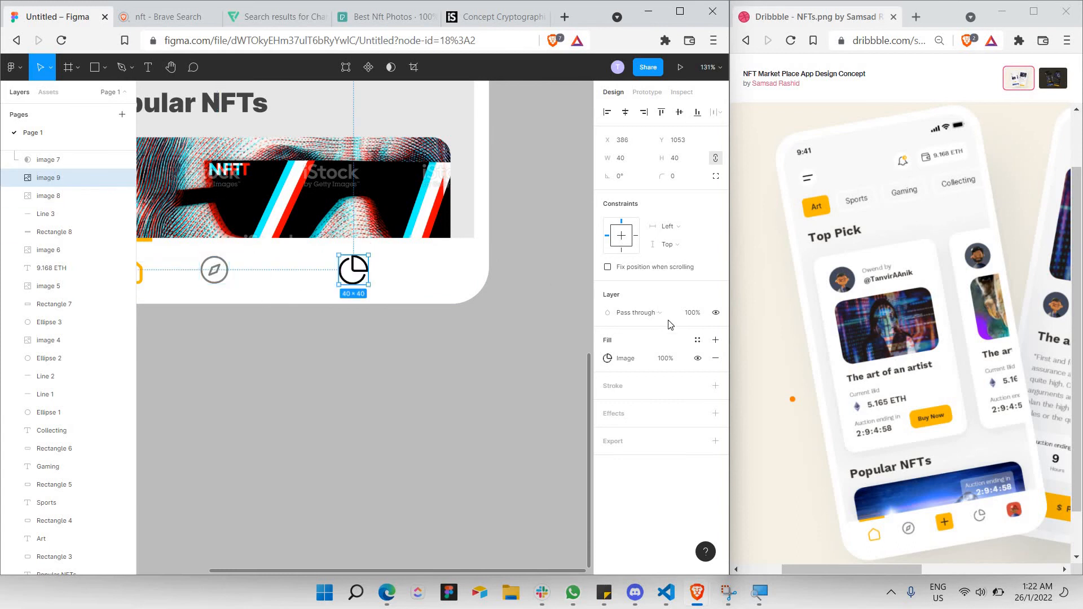
pyautogui.click(663, 359)
pyautogui.write('50')
pyautogui.press('Return')
pyautogui.moveTo(339, 282); pyautogui.dragTo(357, 276)
pyautogui.click(361, 346)
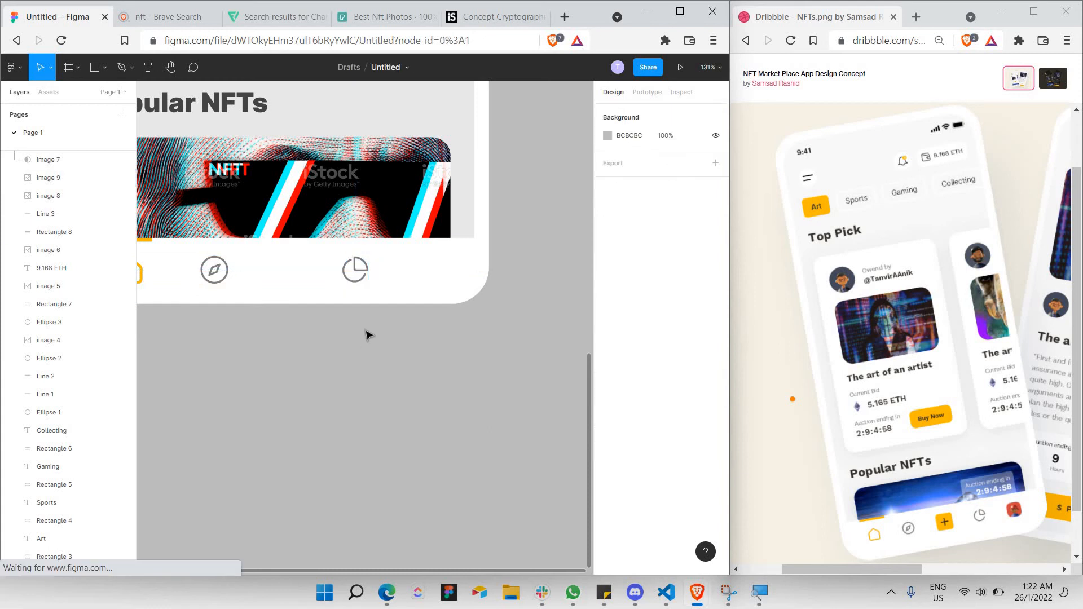
pyautogui.scroll(-5, 328, 280)
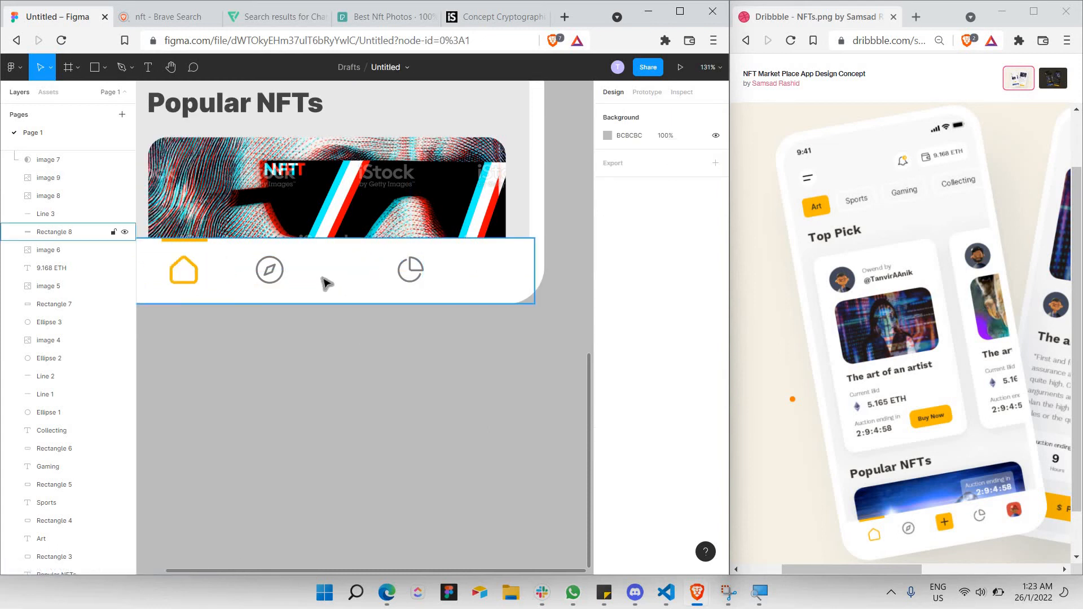
pyautogui.scroll(3, 304, 251)
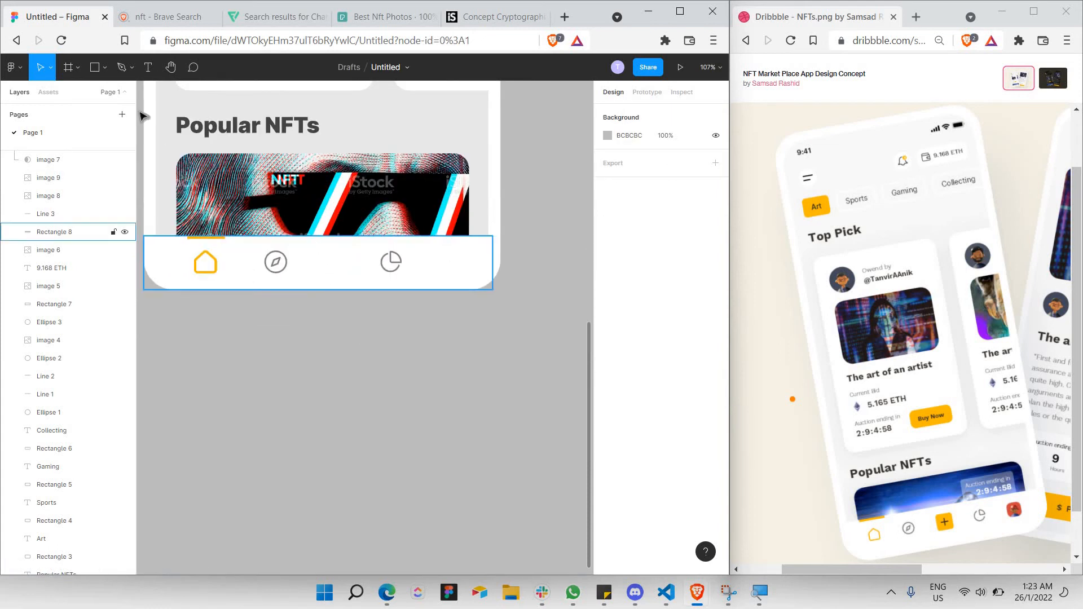
pyautogui.press('r')
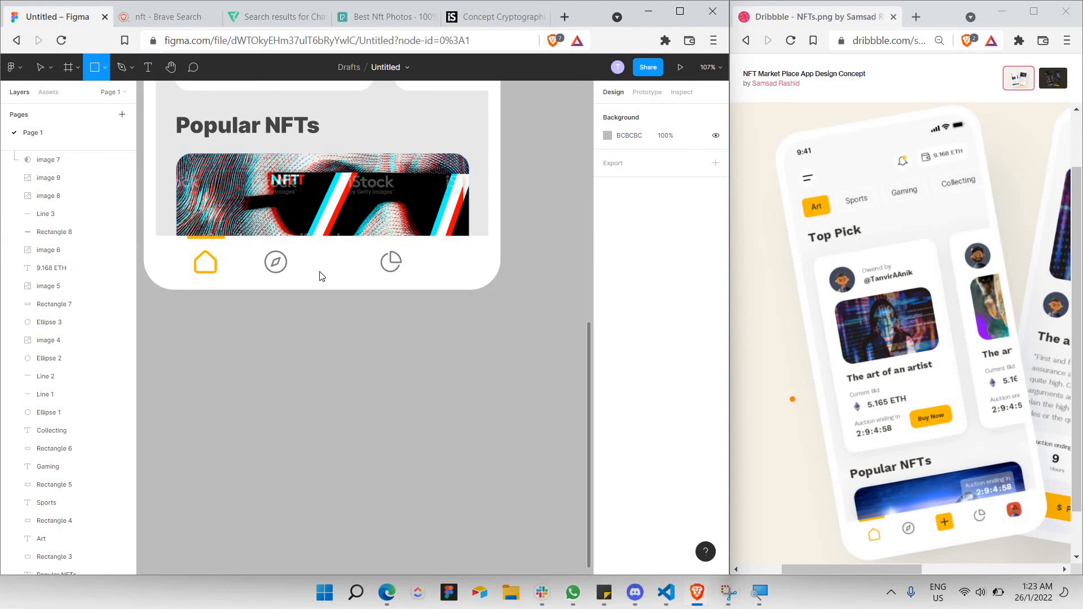
# Draw a 50×50 square inside Frame 1 and fill it yellow FFB800.
pyautogui.moveTo(297, 247); pyautogui.dragTo(326, 278)
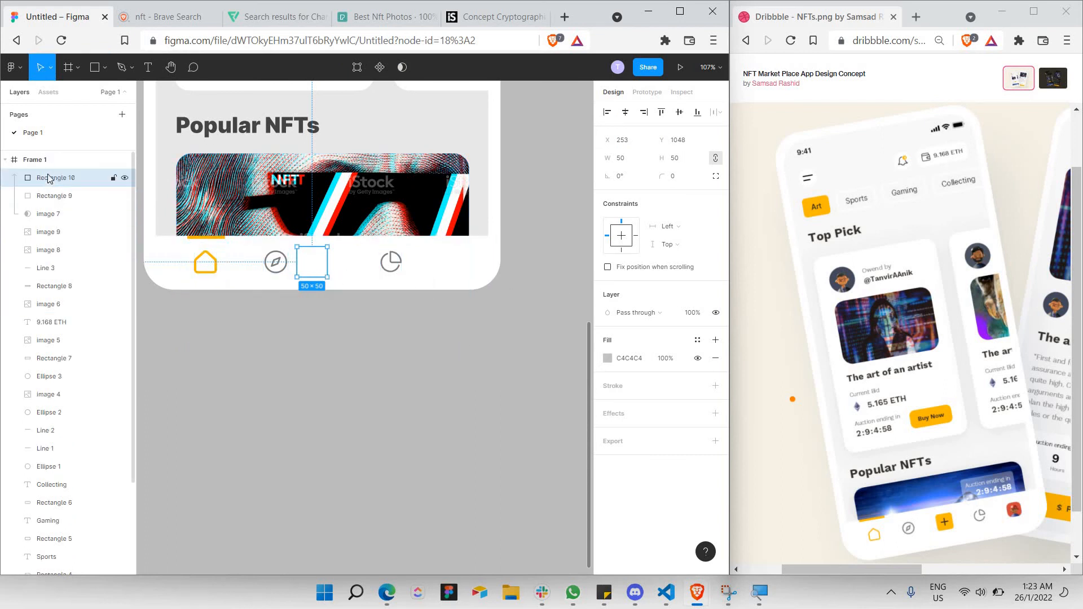
pyautogui.moveTo(49, 179); pyautogui.dragTo(82, 231)
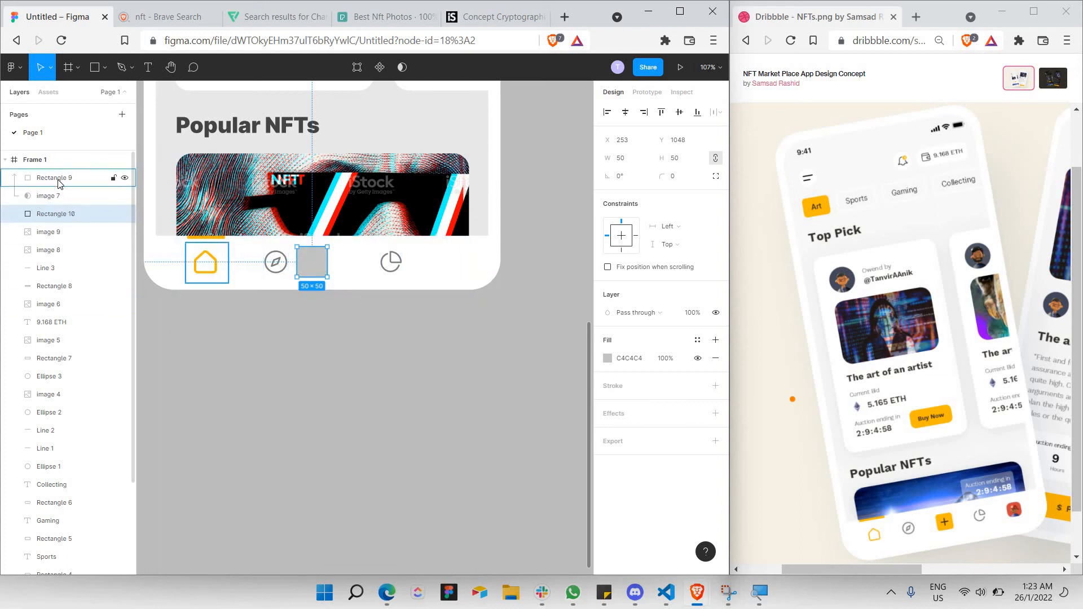
pyautogui.click(607, 359)
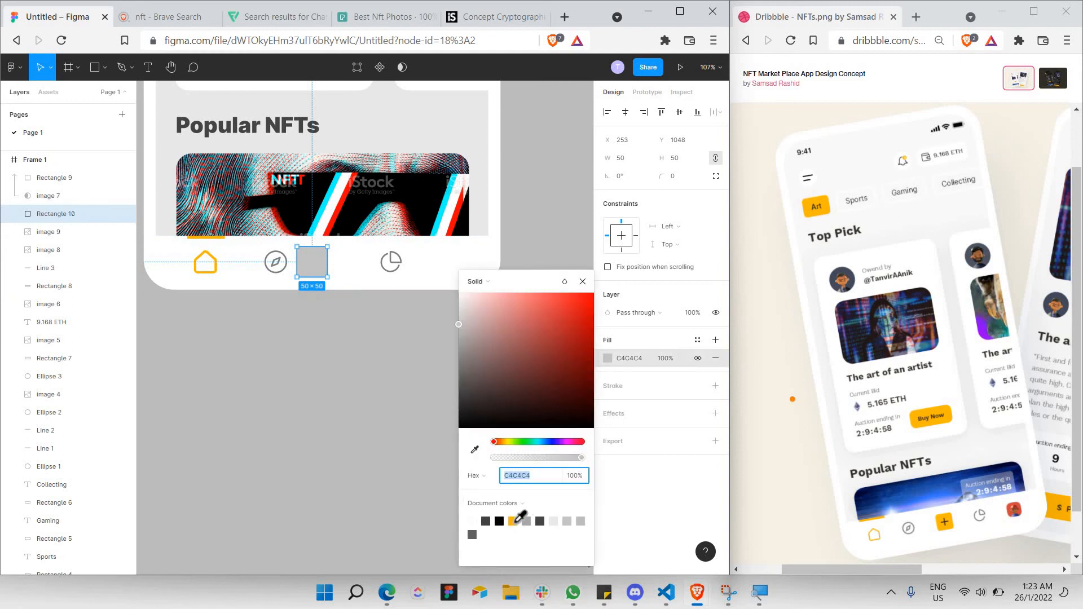
pyautogui.click(512, 521)
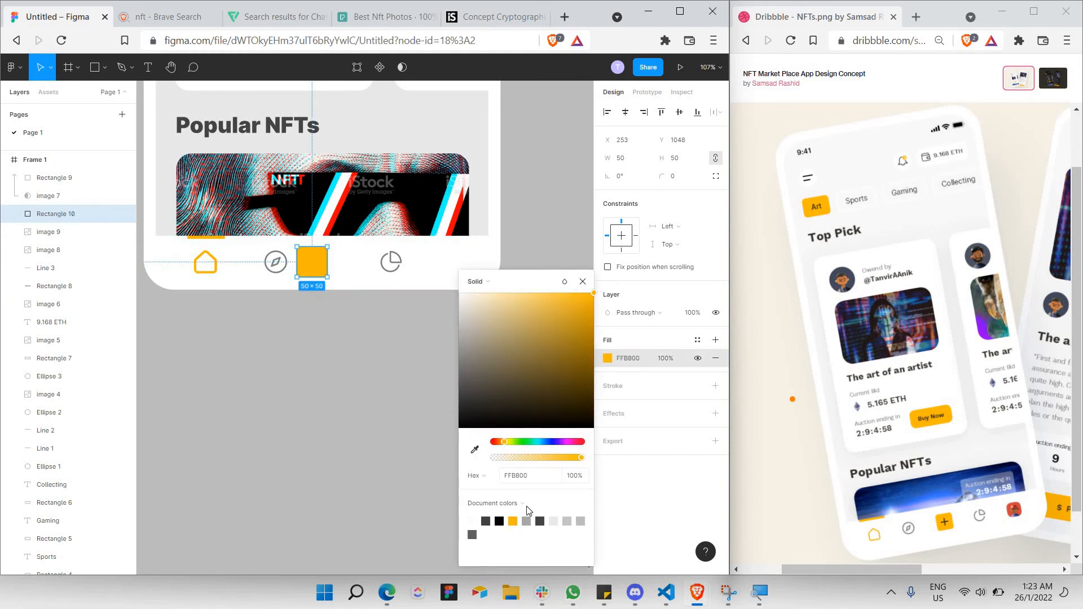
pyautogui.click(584, 281)
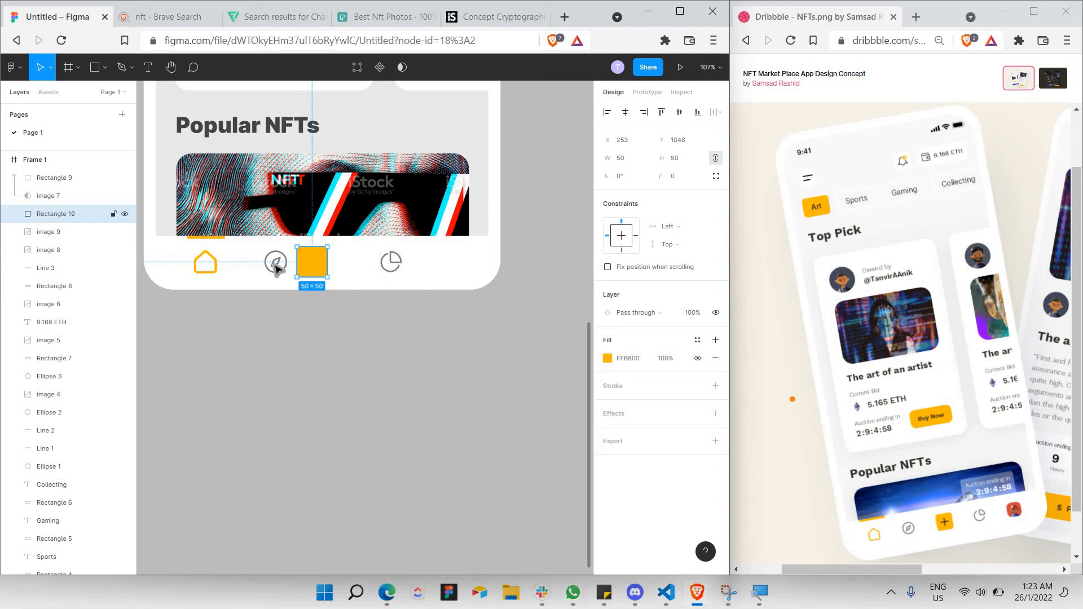
# Shift the compass left to even the spacing and give the square corner radius 10.
pyautogui.click(274, 264)
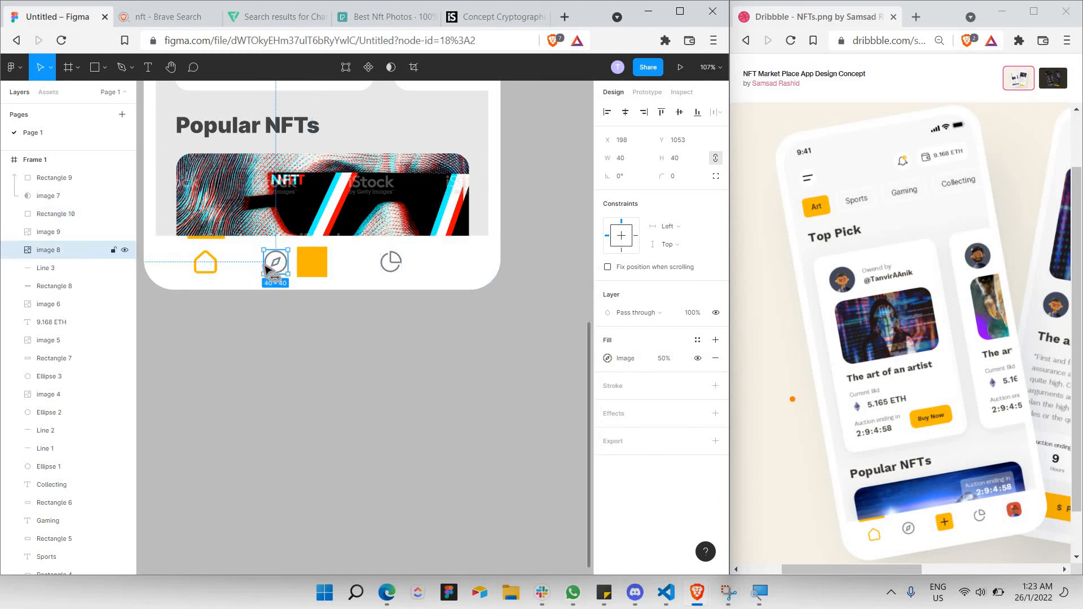
pyautogui.moveTo(272, 270); pyautogui.dragTo(255, 269)
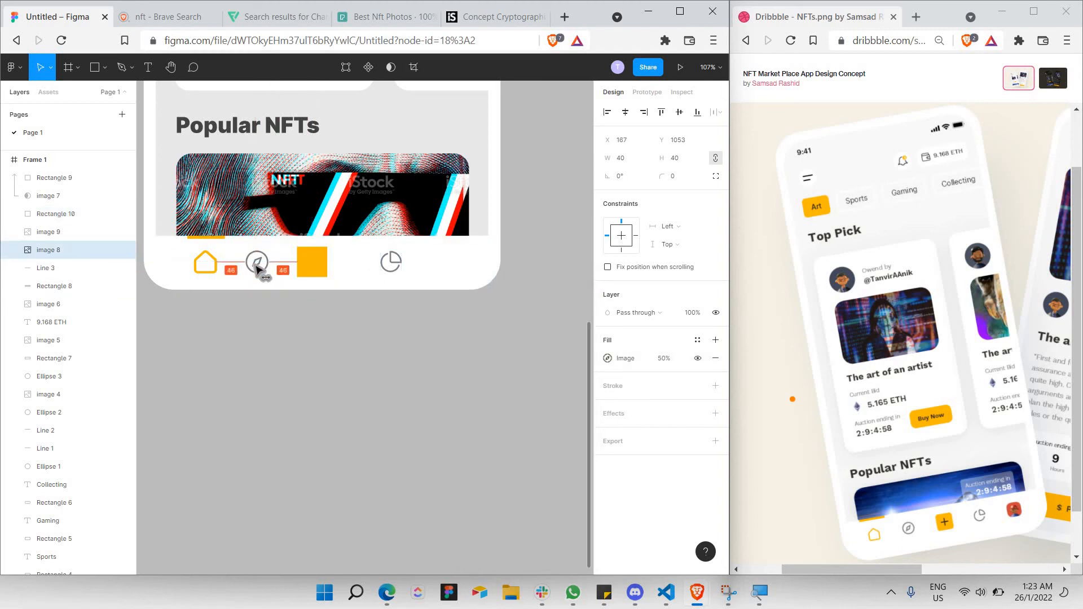
pyautogui.click(310, 272)
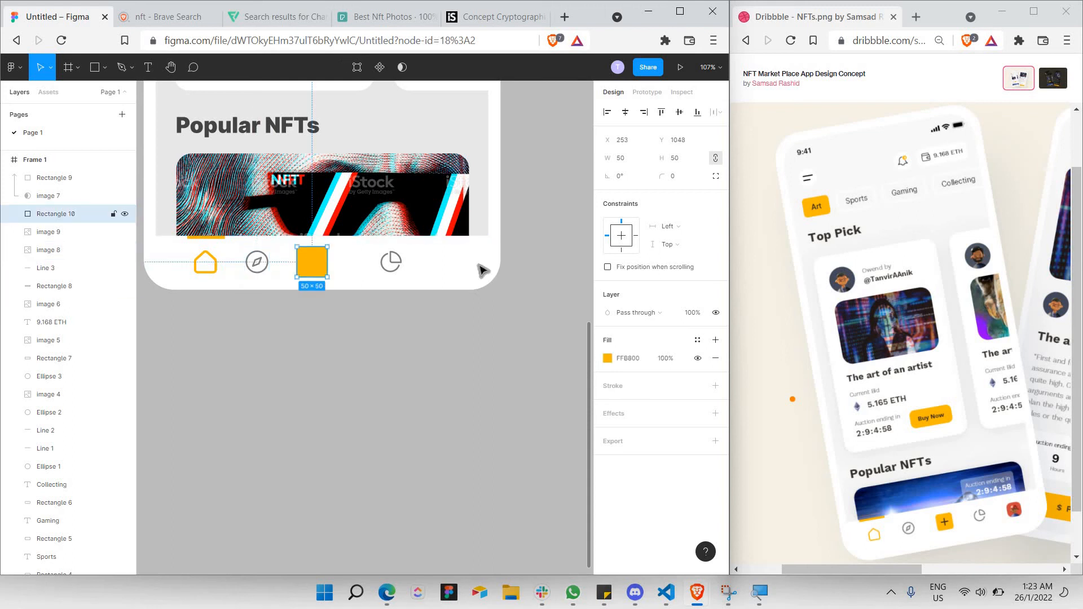
pyautogui.click(685, 178)
pyautogui.write('10')
pyautogui.press('Return')
pyautogui.press('Escape')
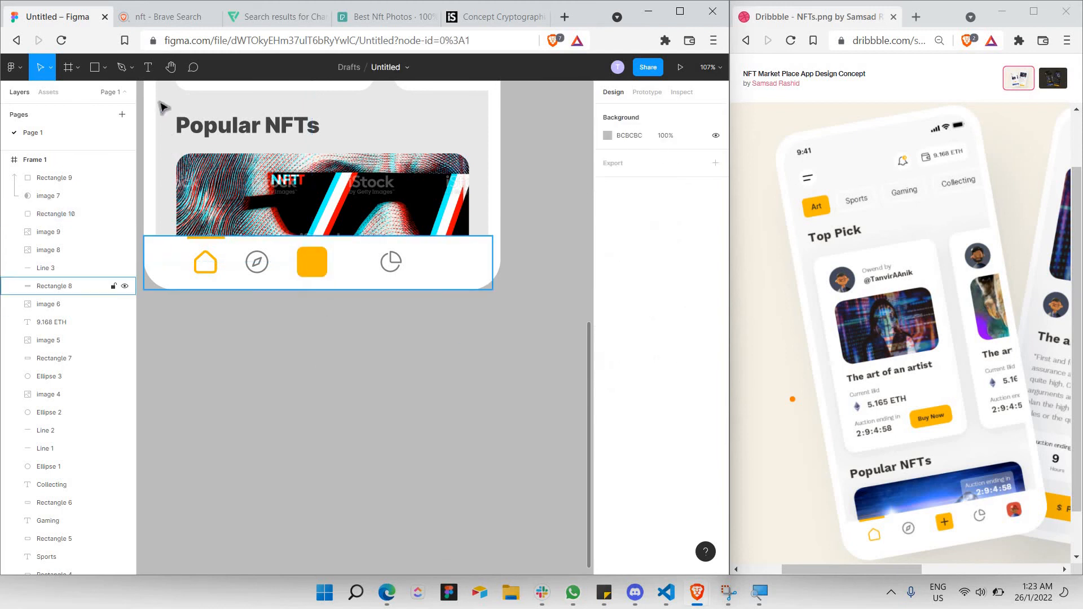
# Add a '+' text layer above the yellow square and centre it on the square.
pyautogui.click(153, 70)
pyautogui.moveTo(300, 251); pyautogui.dragTo(324, 272)
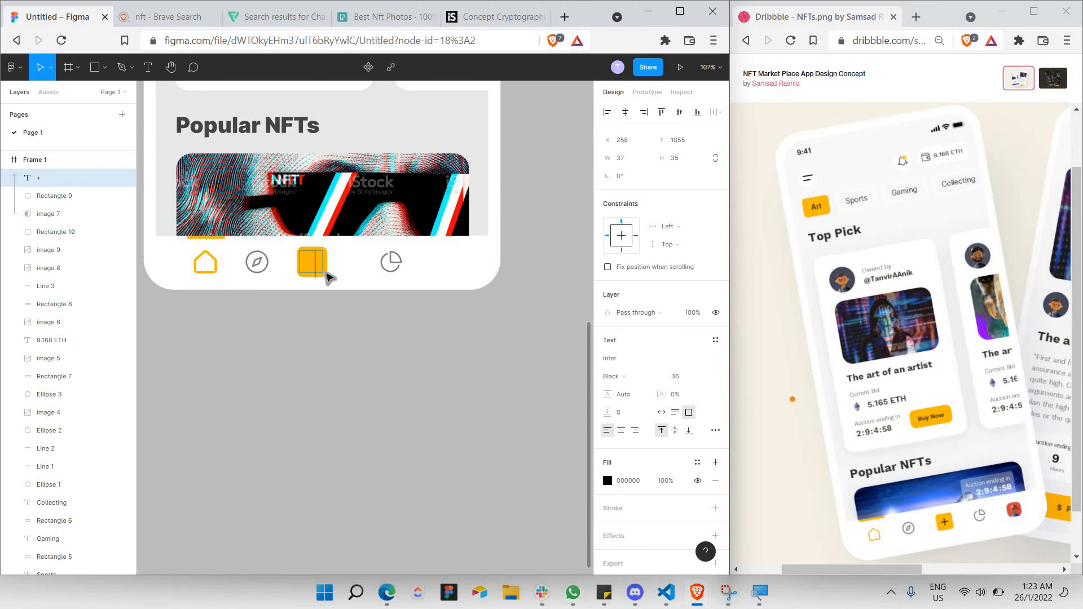
pyautogui.moveTo(41, 185); pyautogui.dragTo(96, 226)
pyautogui.click(311, 270)
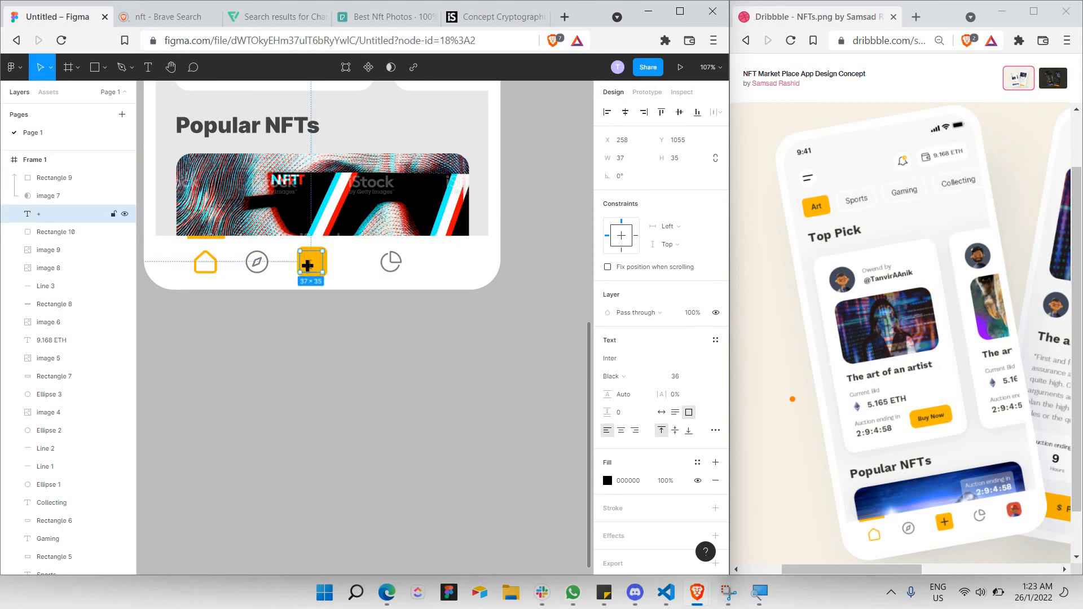
pyautogui.click(346, 339)
pyautogui.press('Escape')
pyautogui.press('Escape')
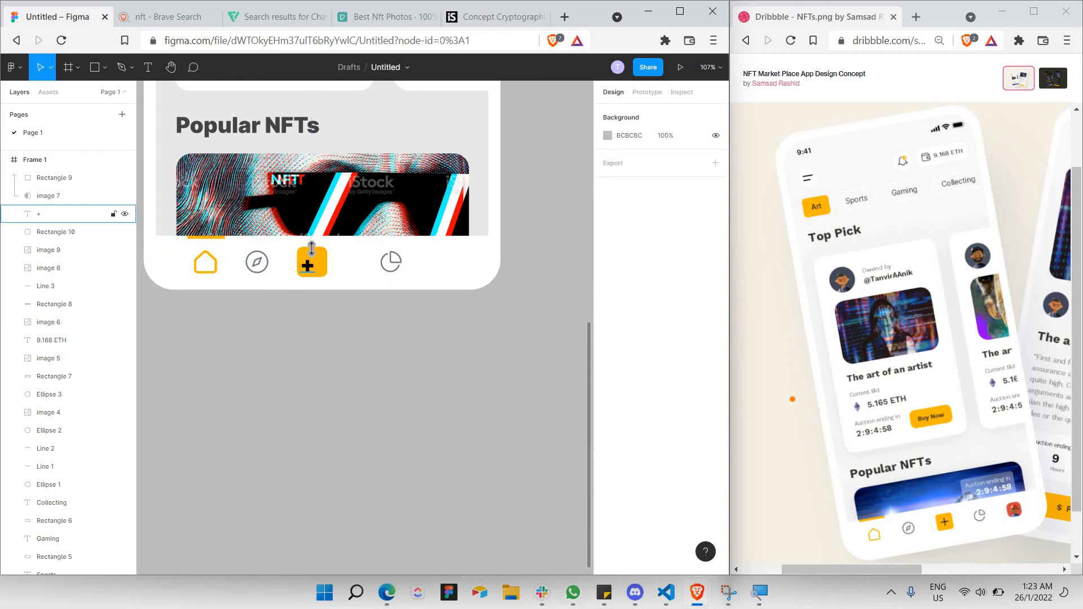
pyautogui.click(312, 255)
pyautogui.moveTo(313, 251)
pyautogui.mouseDown()
pyautogui.moveTo(322, 263)
pyautogui.moveTo(309, 261)
pyautogui.mouseUp()
pyautogui.click(326, 357)
pyautogui.click(309, 262)
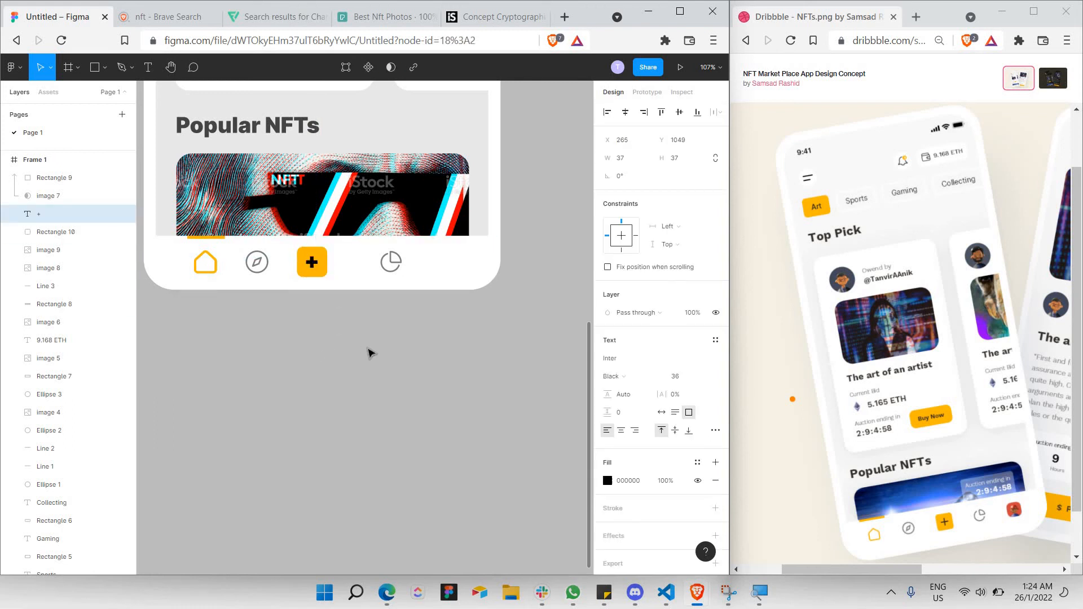
pyautogui.click(369, 352)
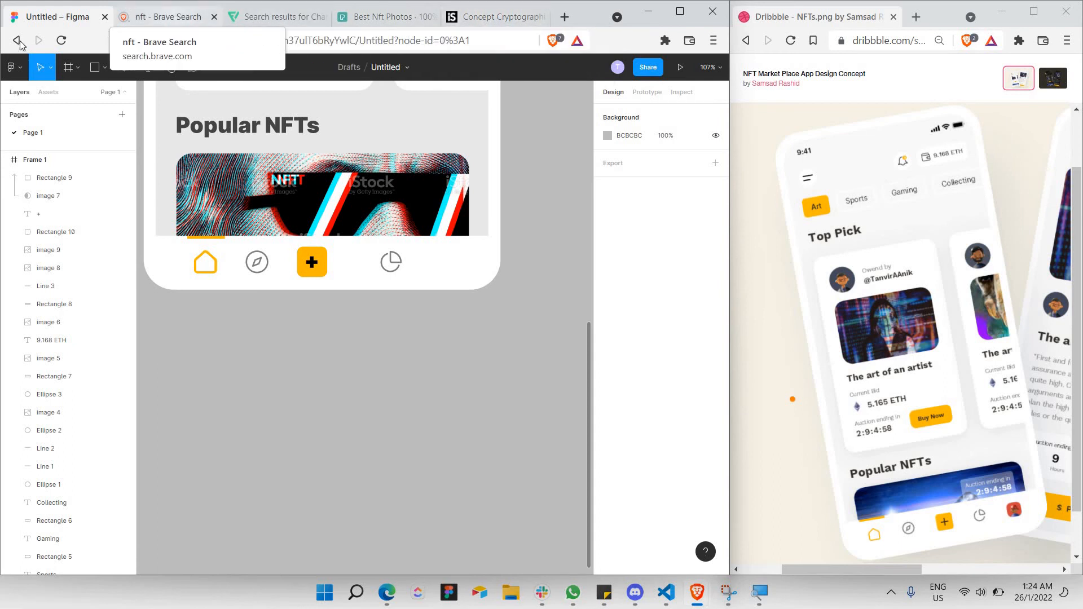
# Copy the 3D Smooth Avatar image from the Brave image results and return to Figma.
pyautogui.click(163, 16)
pyautogui.click(19, 41)
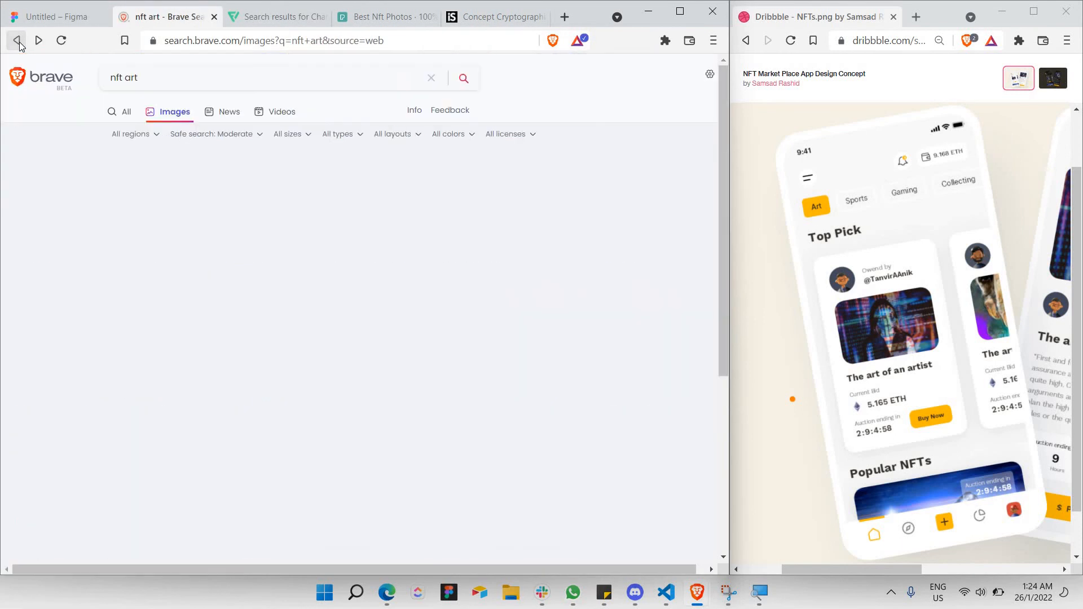
pyautogui.click(17, 41)
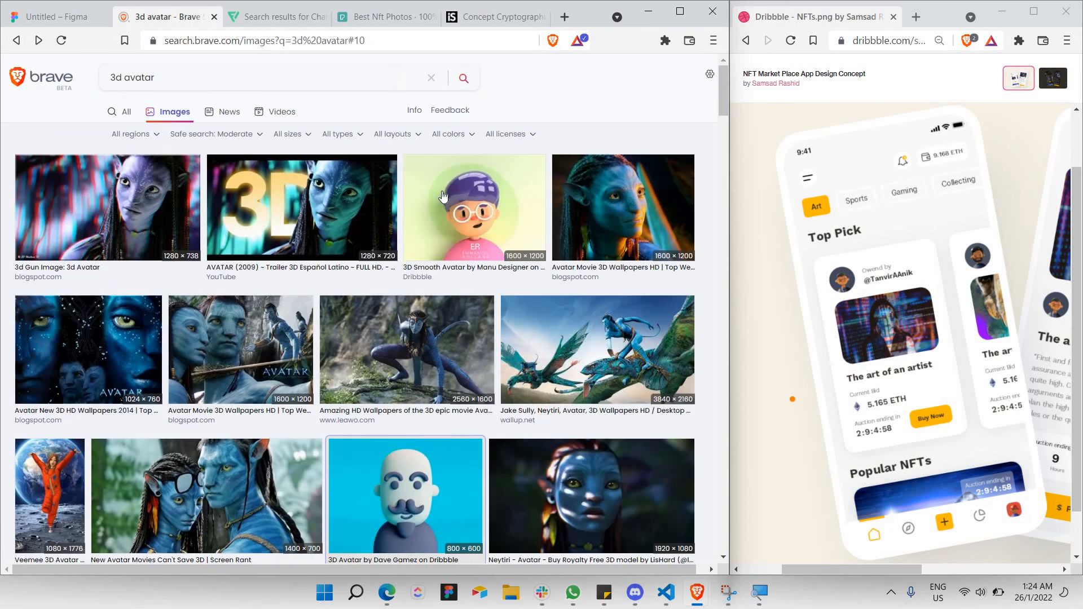
pyautogui.click(443, 196)
pyautogui.rightClick(221, 394)
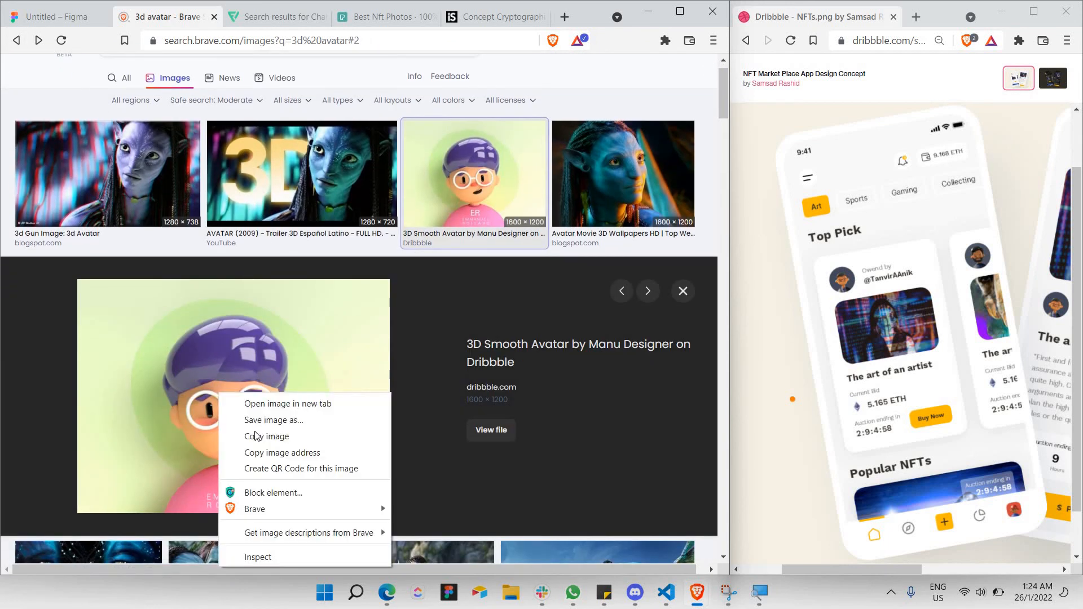
pyautogui.click(255, 435)
pyautogui.click(57, 17)
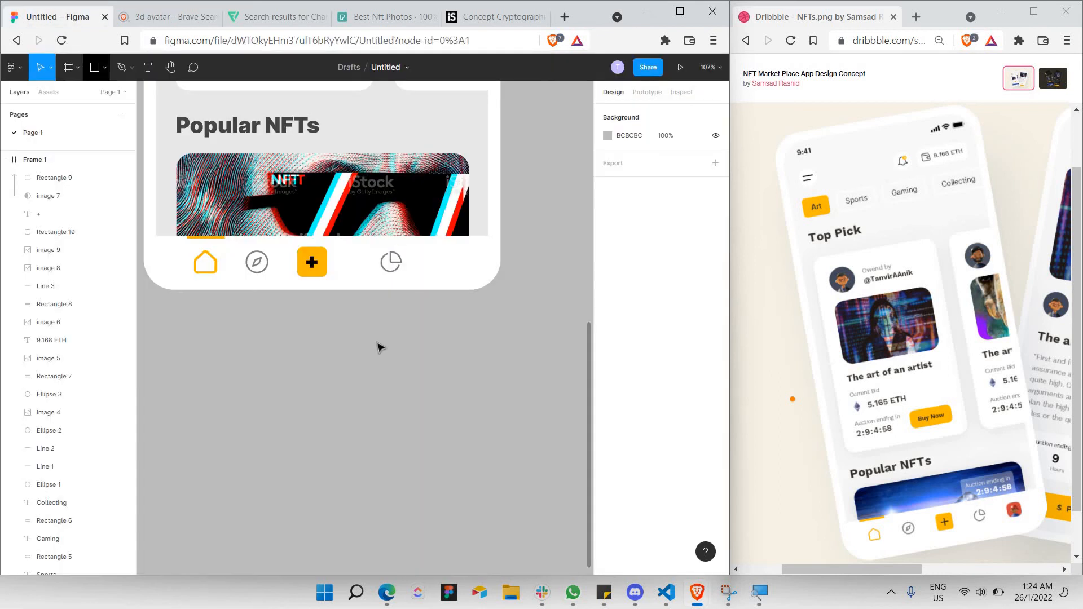
# Paste the avatar image, shrink it and place it just below the phone frame.
pyautogui.hotkey('ctrl', 'v')
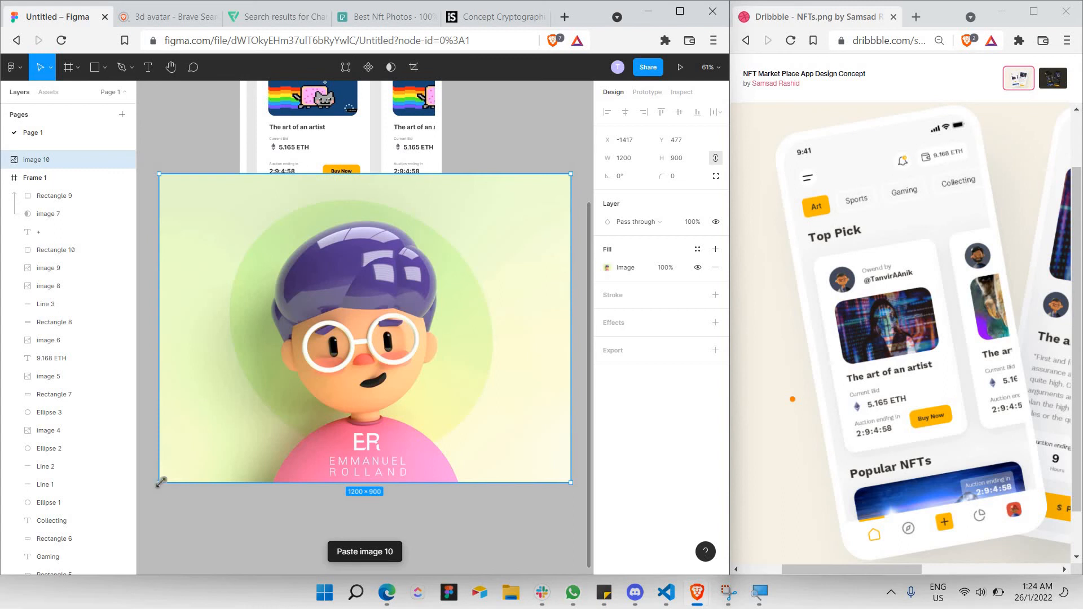
pyautogui.moveTo(166, 477); pyautogui.dragTo(404, 283)
pyautogui.moveTo(68, 160); pyautogui.dragTo(429, 290)
pyautogui.scroll(5, 412, 288)
pyautogui.scroll(1, 368, 286)
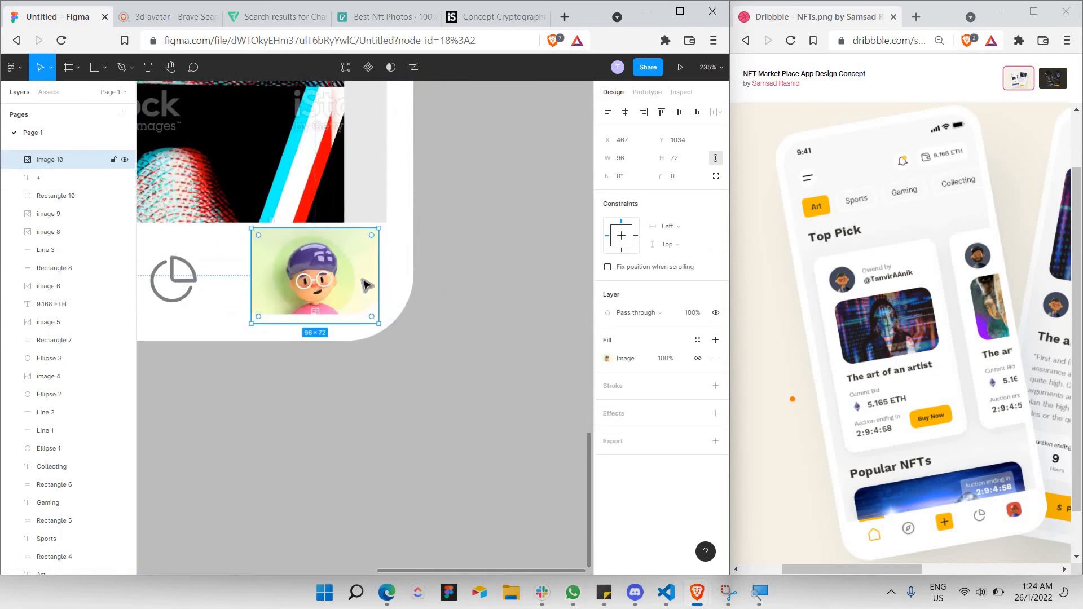
pyautogui.moveTo(344, 288); pyautogui.dragTo(319, 277)
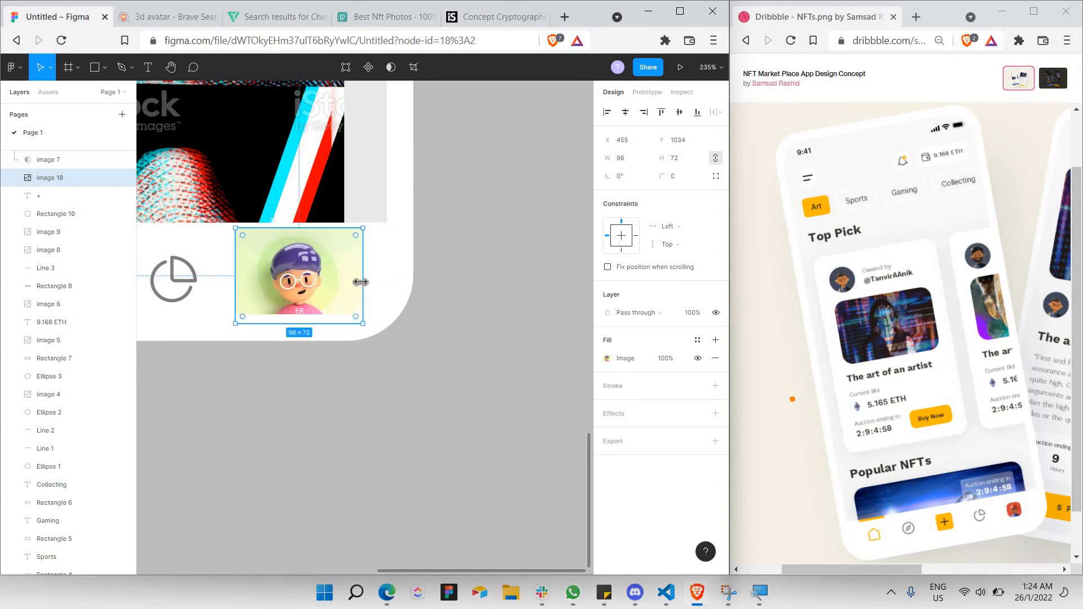
pyautogui.moveTo(359, 281); pyautogui.dragTo(389, 398)
pyautogui.moveTo(333, 314); pyautogui.dragTo(336, 317)
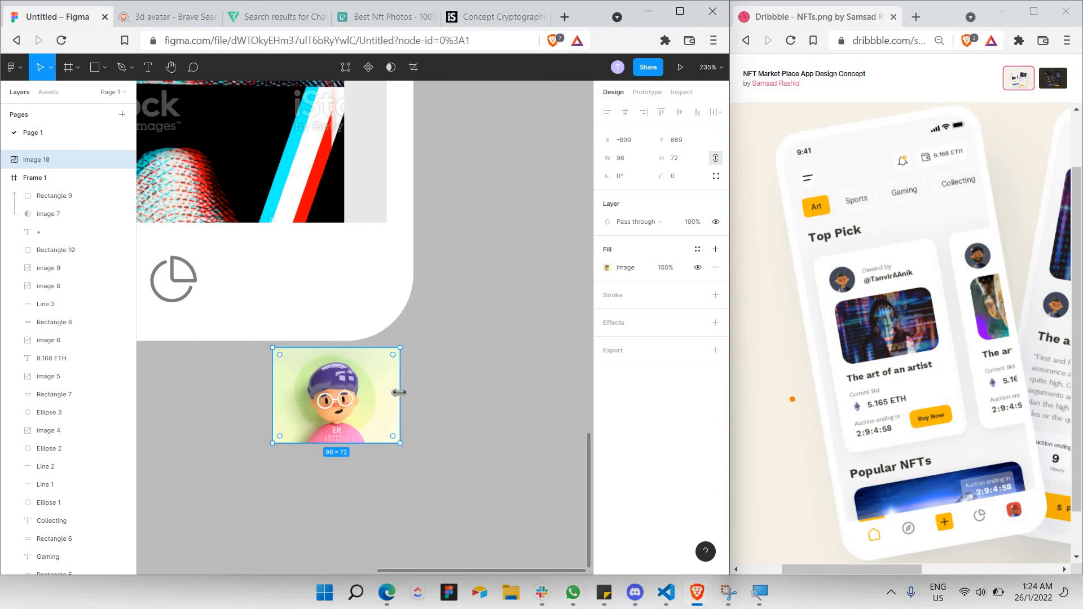
# Trim the avatar's sides and height until it is a 70×70 square.
pyautogui.moveTo(387, 393); pyautogui.dragTo(383, 394)
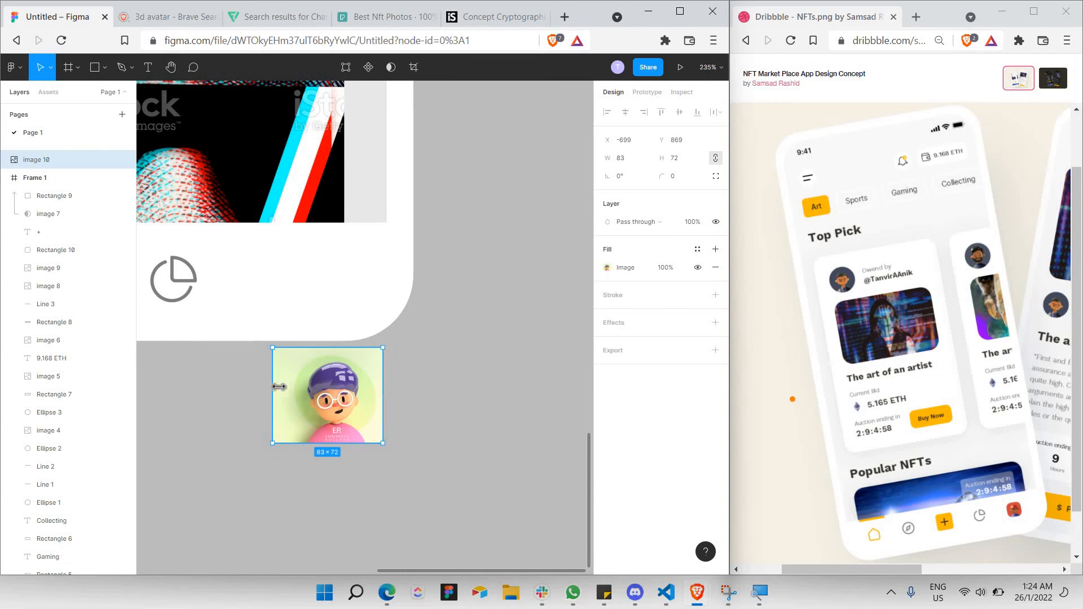
pyautogui.moveTo(279, 387); pyautogui.dragTo(286, 390)
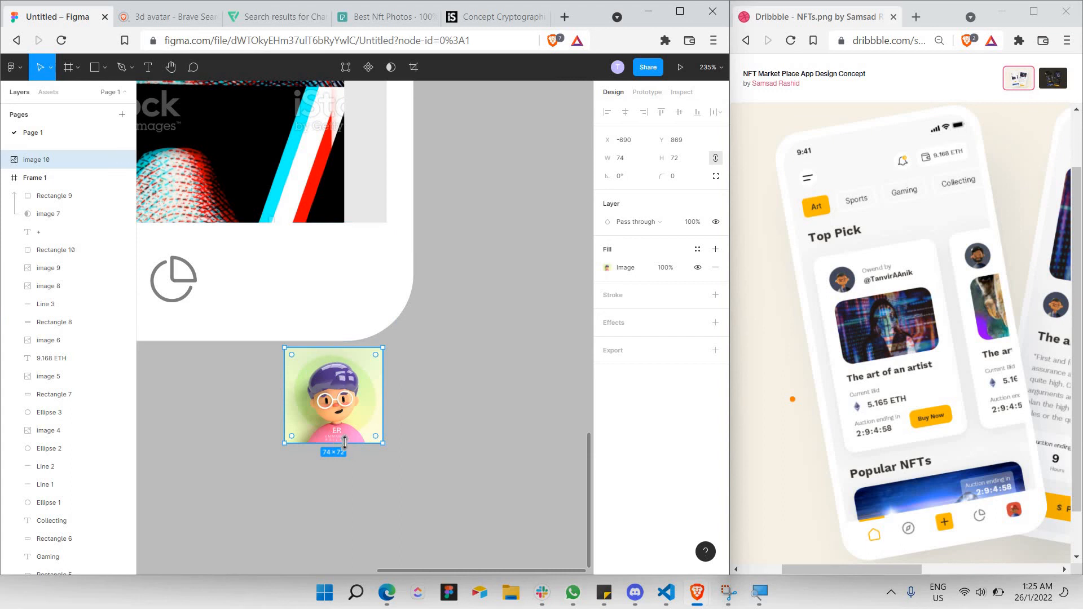
pyautogui.moveTo(345, 435); pyautogui.dragTo(346, 443)
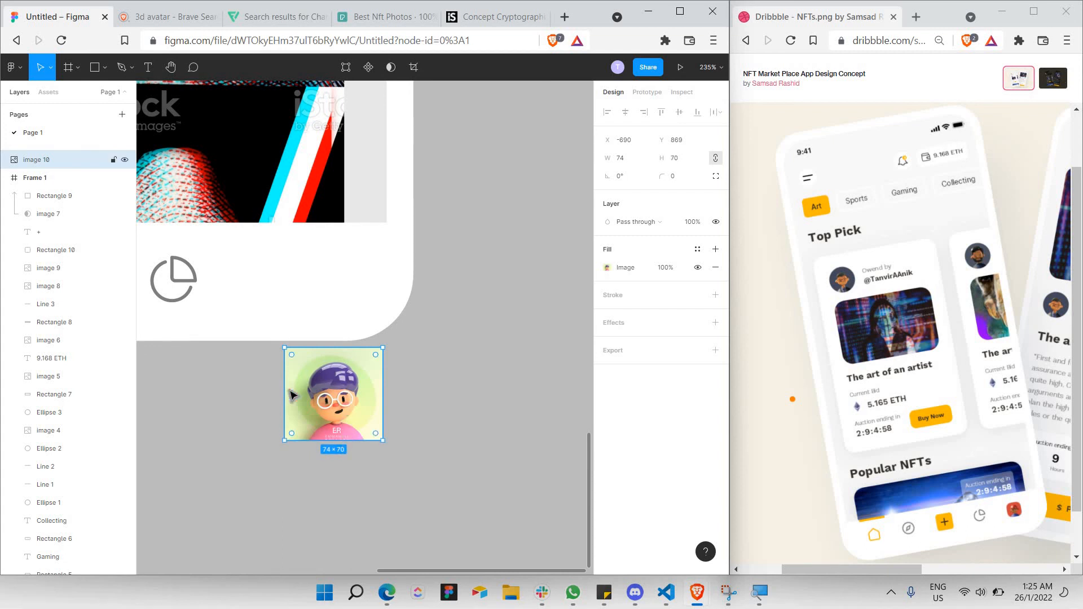
pyautogui.moveTo(289, 396); pyautogui.dragTo(289, 396)
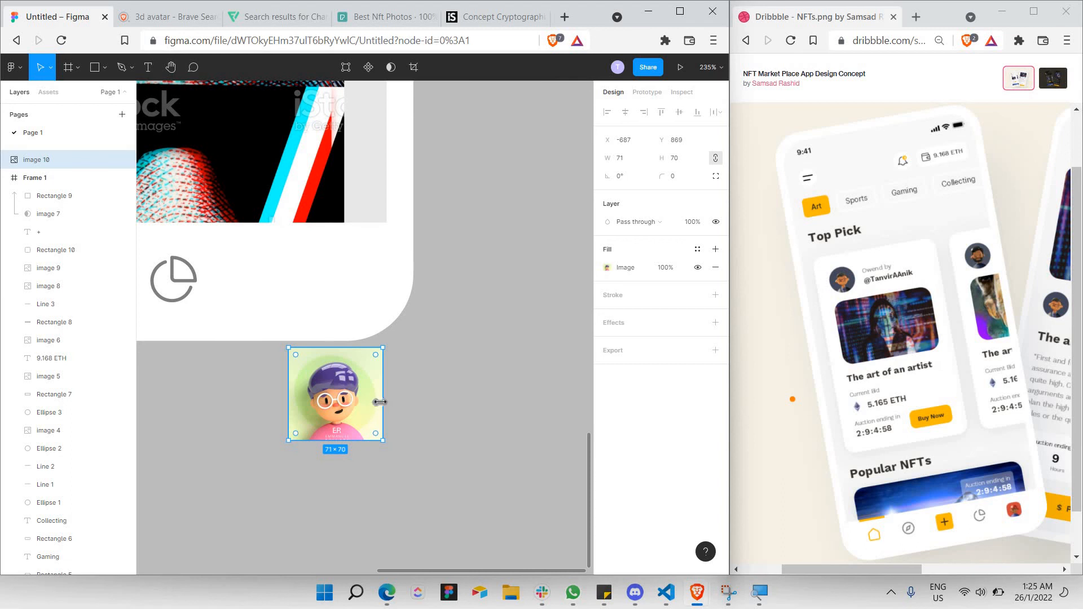
pyautogui.moveTo(383, 404); pyautogui.dragTo(382, 406)
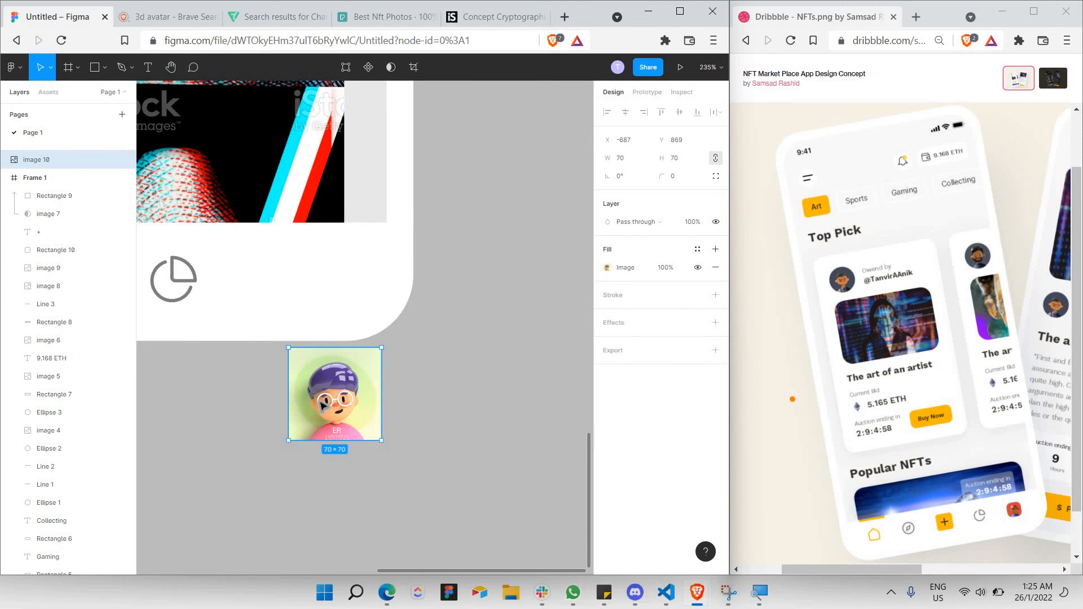
pyautogui.click(435, 356)
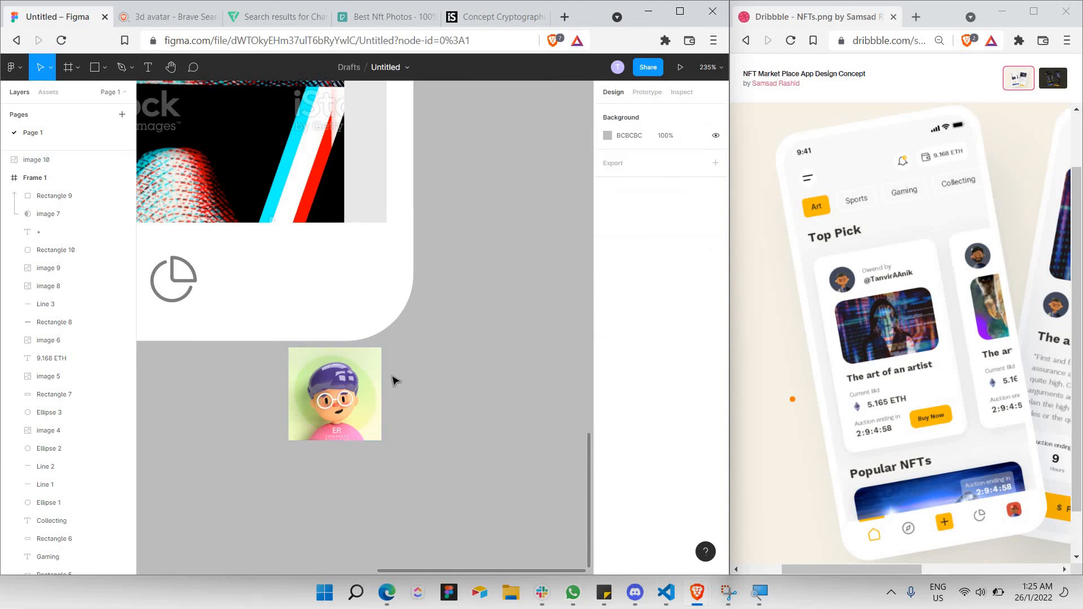
# Move the avatar to the nav bar and keep its layer outside the phone frame.
pyautogui.moveTo(352, 402); pyautogui.dragTo(312, 301)
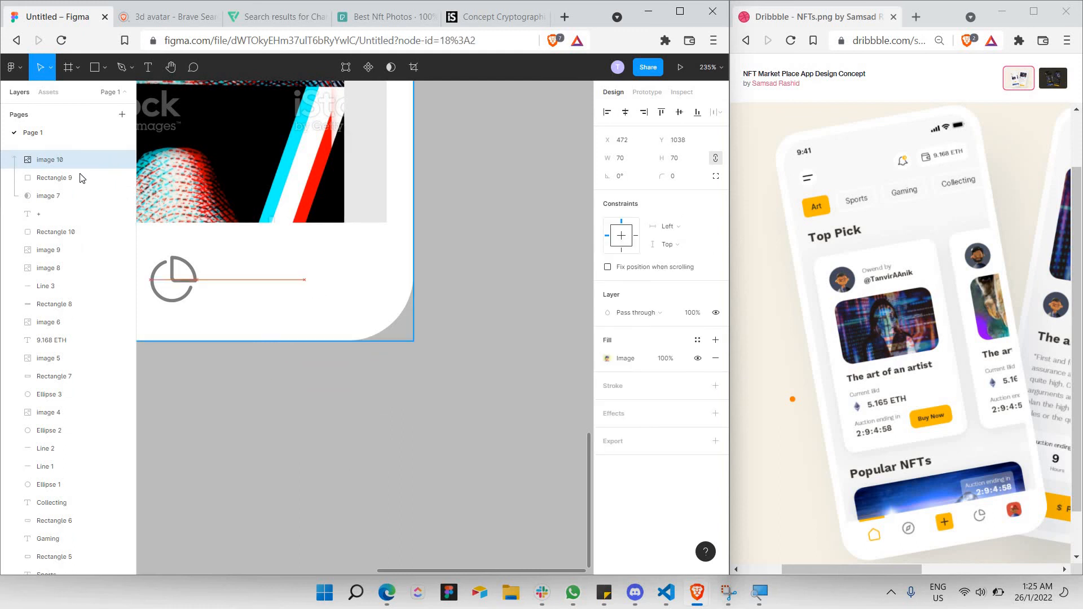
pyautogui.moveTo(51, 187); pyautogui.dragTo(56, 201)
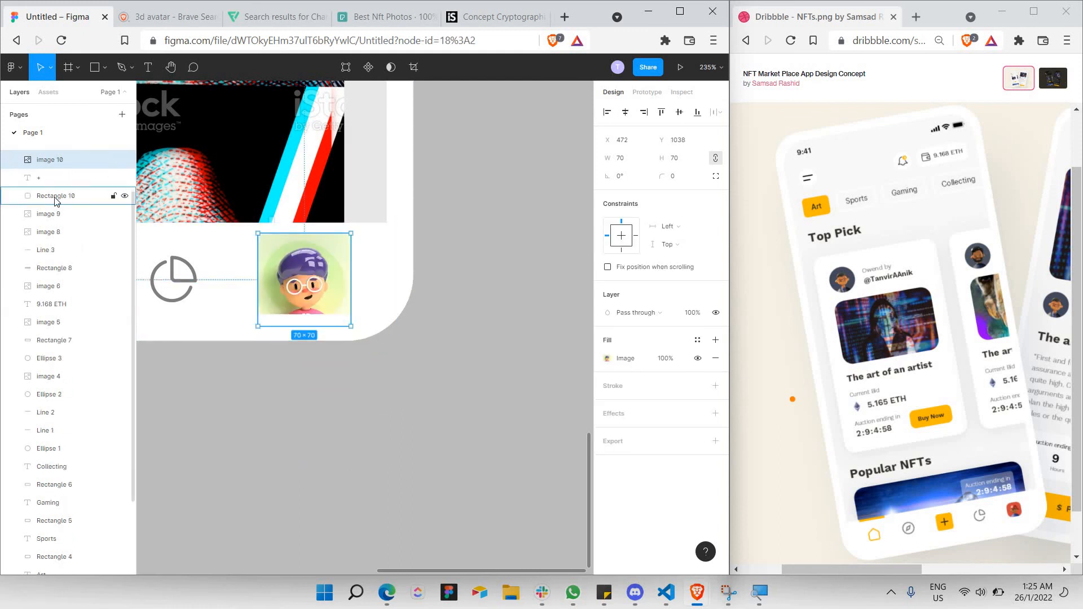
pyautogui.scroll(2, 67, 237)
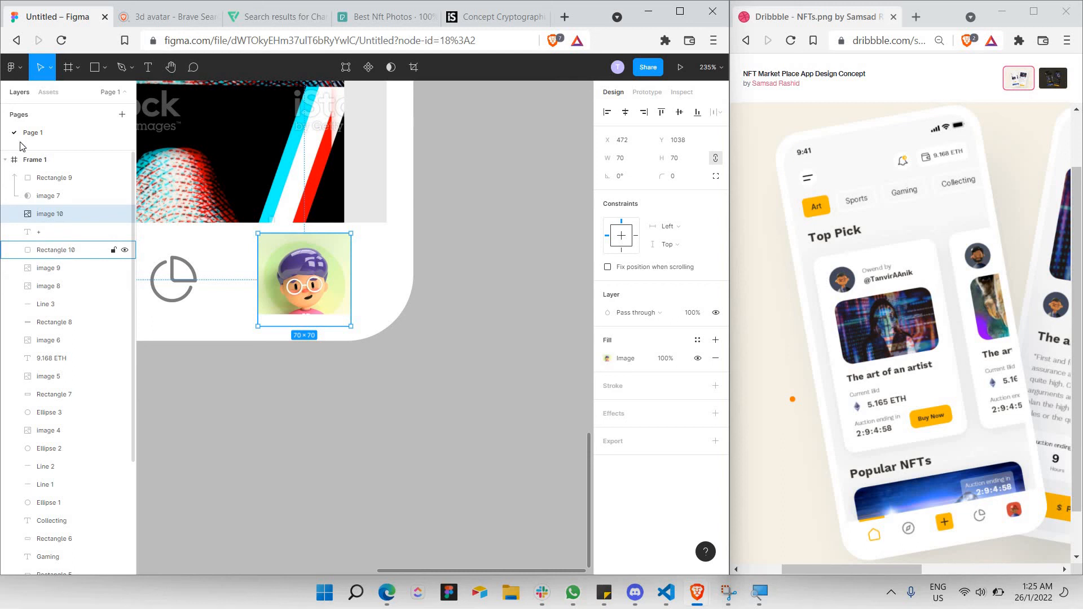
pyautogui.moveTo(56, 250); pyautogui.dragTo(63, 172)
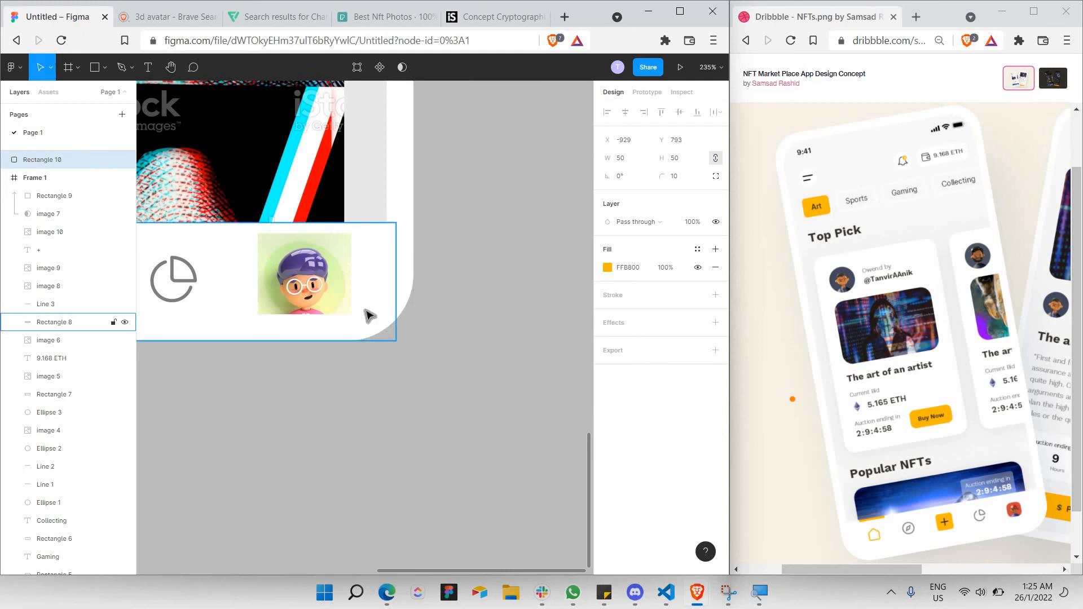
pyautogui.click(316, 292)
pyautogui.moveTo(309, 279); pyautogui.dragTo(322, 318)
pyautogui.hotkey('ctrl', 'z')
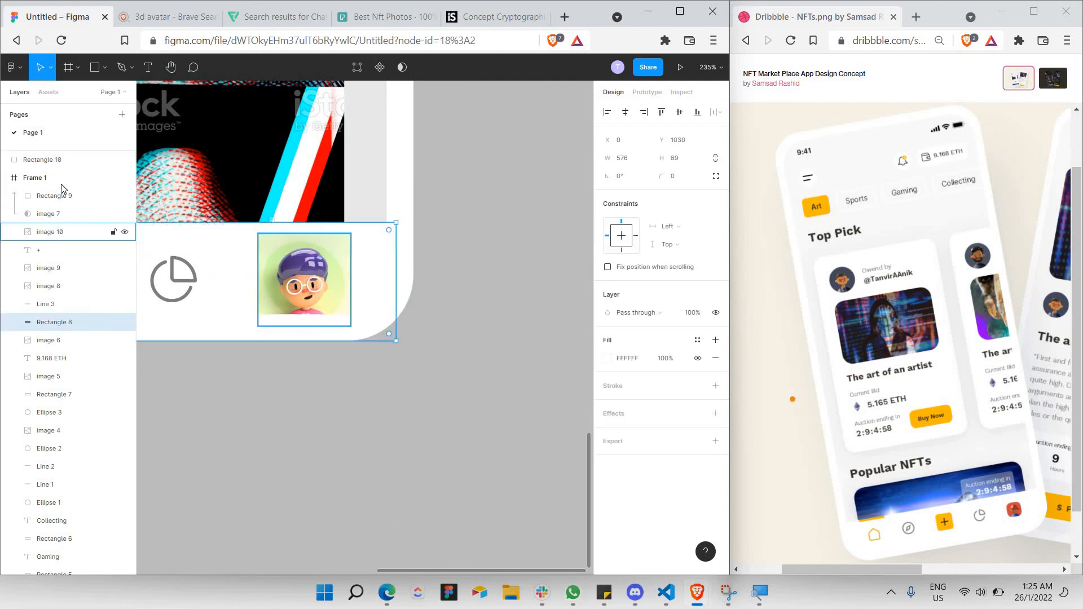
pyautogui.click(42, 159)
pyautogui.click(304, 290)
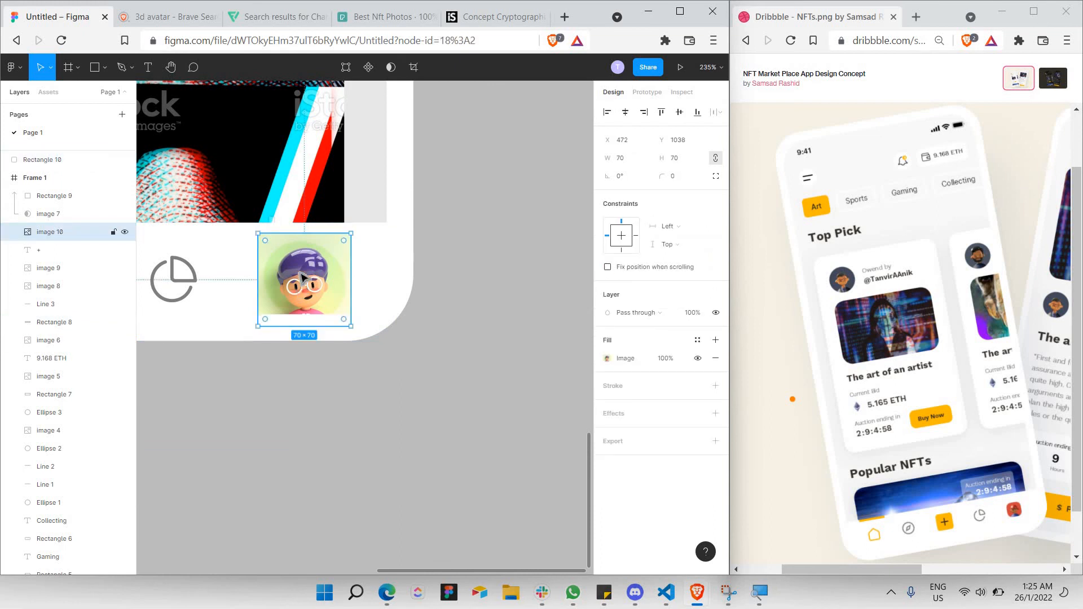
pyautogui.moveTo(306, 284); pyautogui.dragTo(307, 286)
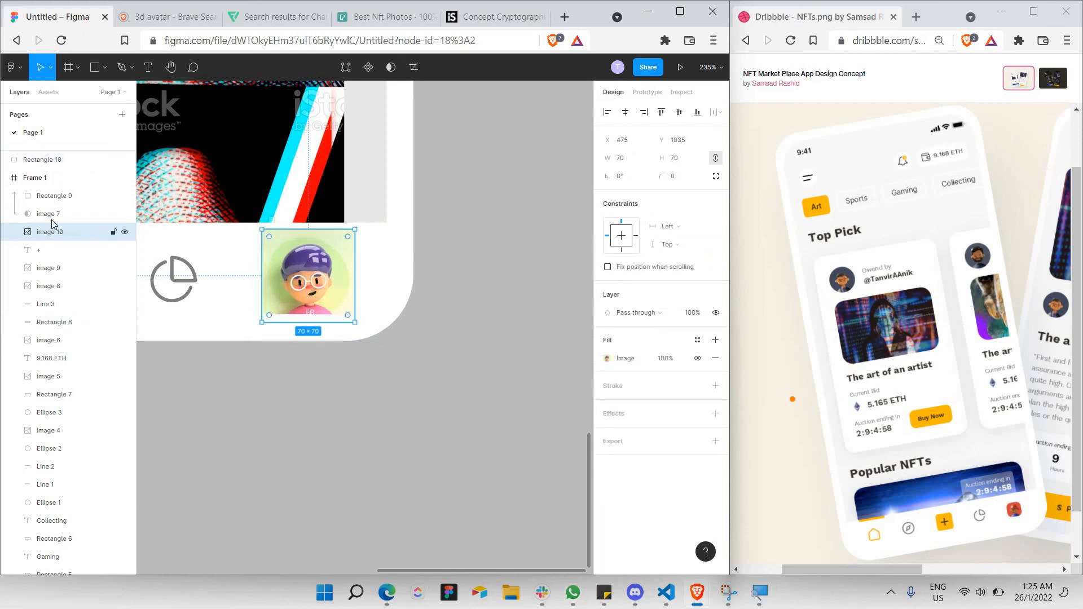
pyautogui.moveTo(44, 170); pyautogui.dragTo(43, 155)
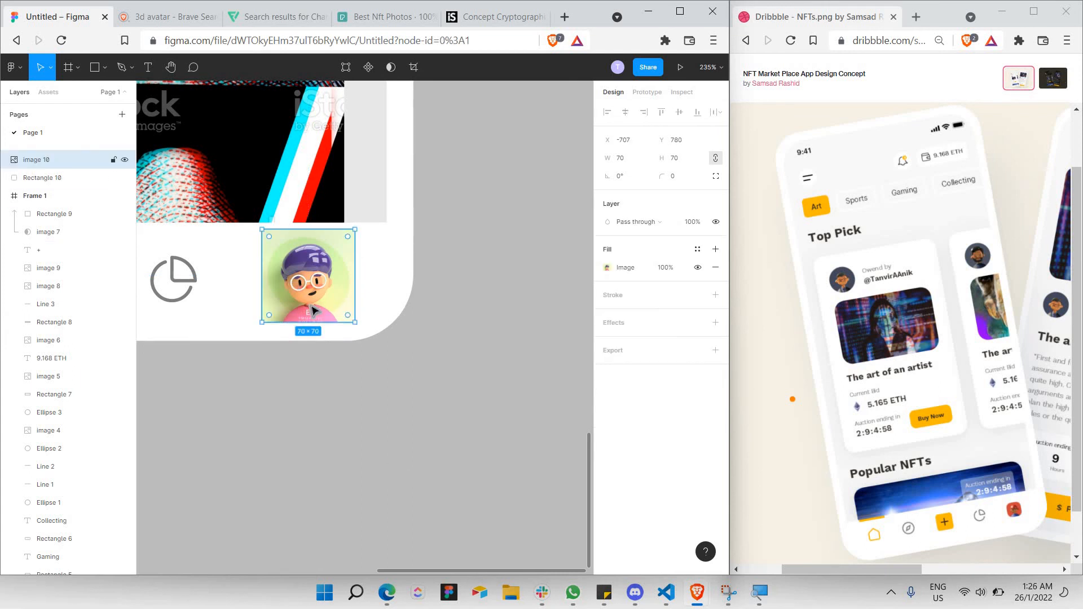
# Give the avatar corner radius 15 and shrink it to 45×45 at the nav bar's right end.
pyautogui.click(676, 182)
pyautogui.press('Return')
pyautogui.click(682, 182)
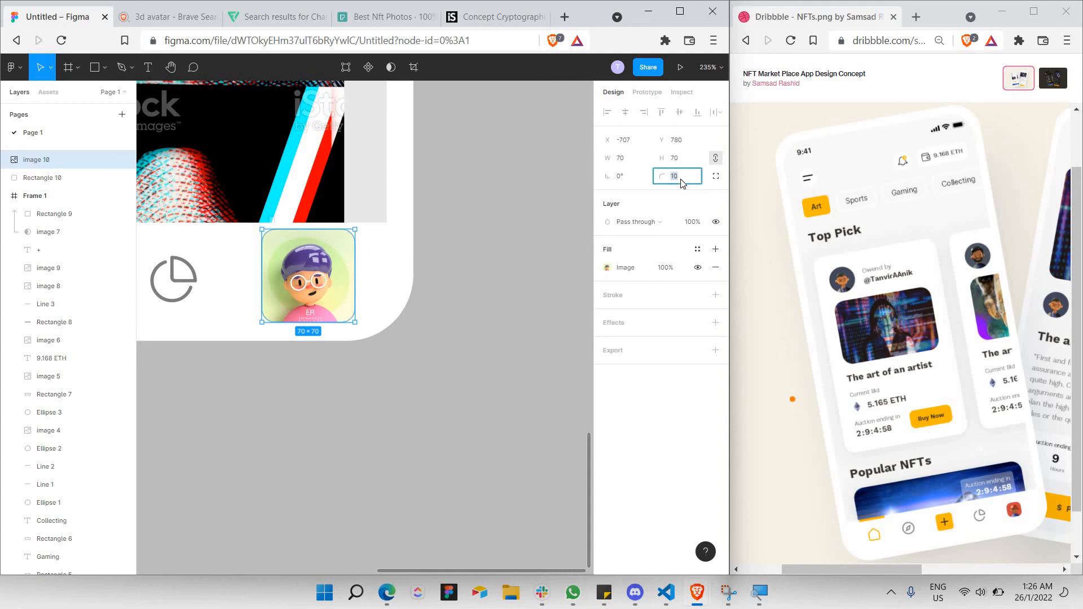
pyautogui.press('Return')
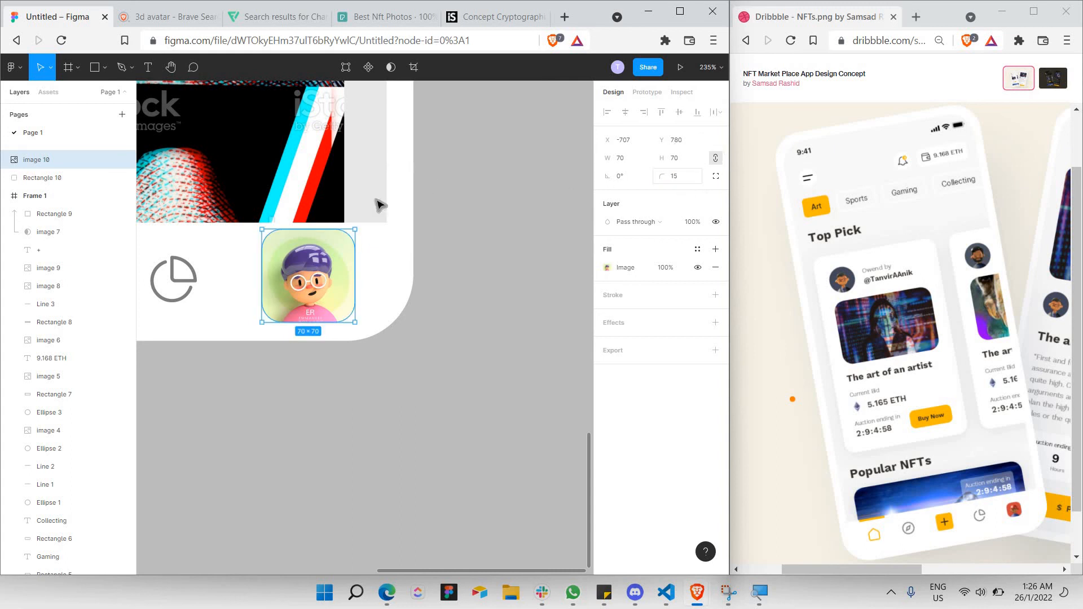
pyautogui.moveTo(350, 234); pyautogui.dragTo(321, 280)
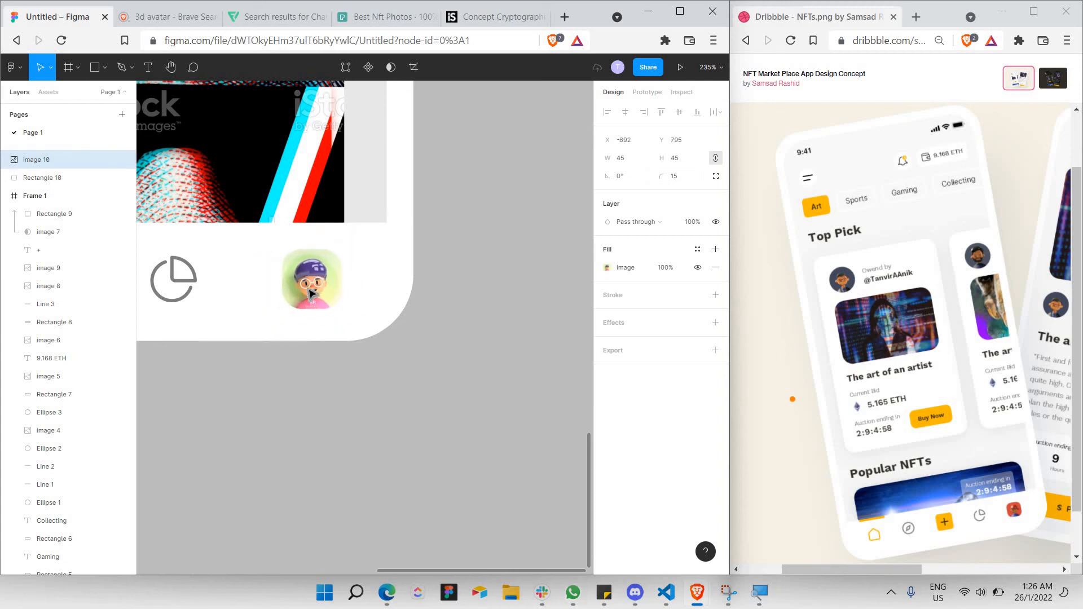
pyautogui.scroll(-2, 276, 338)
pyautogui.hscroll(-5, 276, 339)
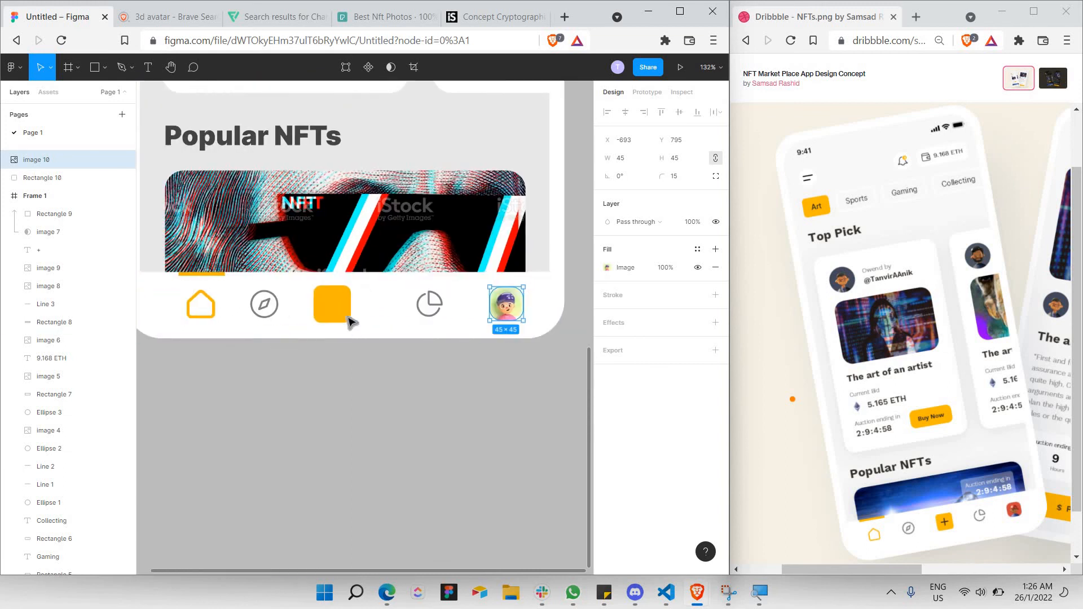
# Move Rectangle 10 below the + text layer so the plus sign shows on the yellow square.
pyautogui.click(48, 250)
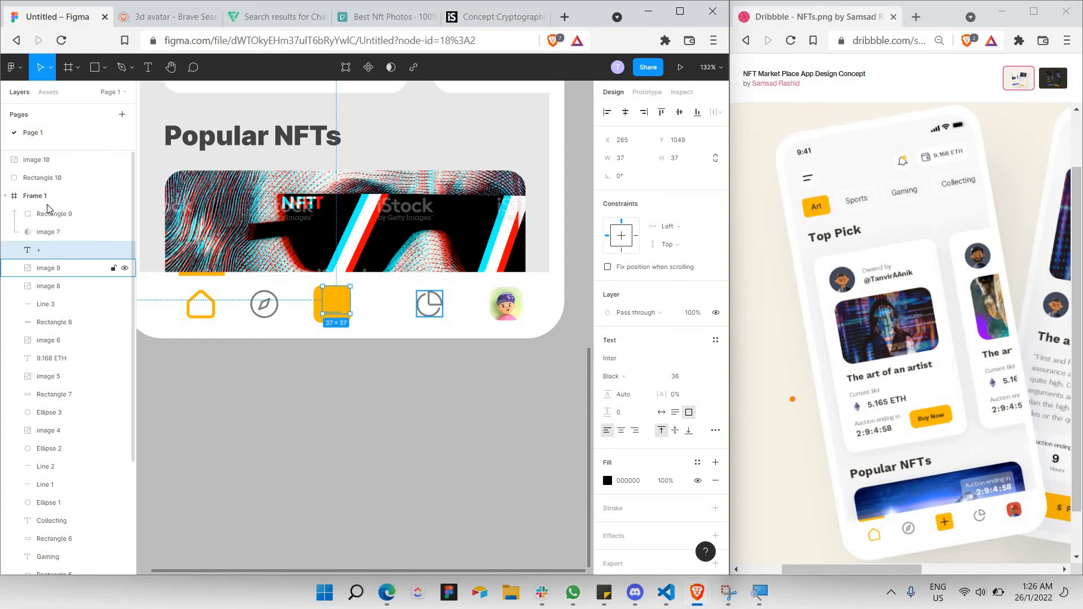
pyautogui.moveTo(45, 178); pyautogui.dragTo(380, 350)
pyautogui.click(380, 350)
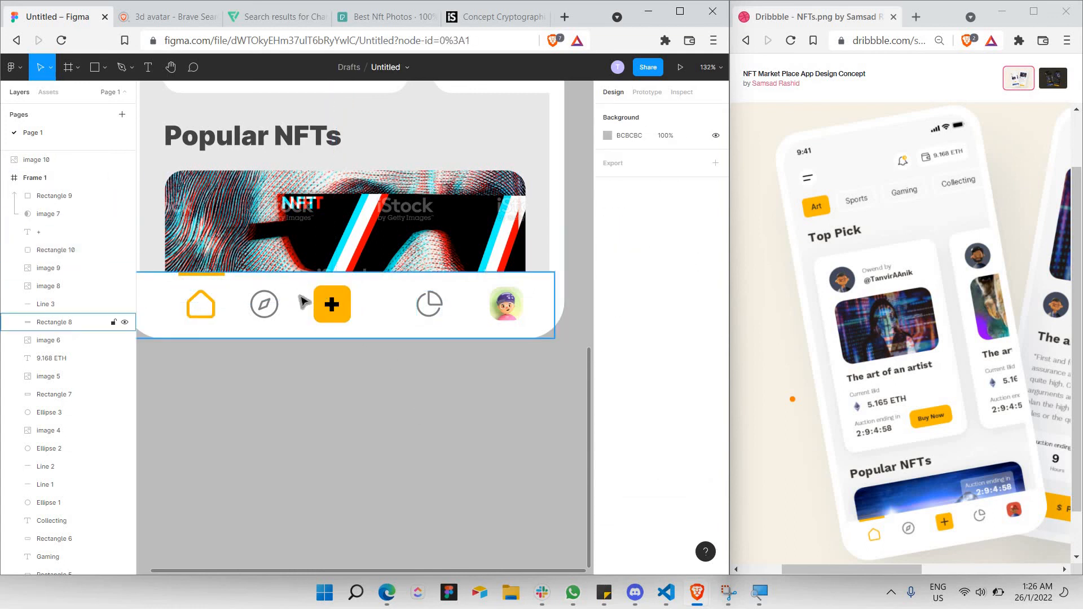
pyautogui.scroll(-2, 303, 302)
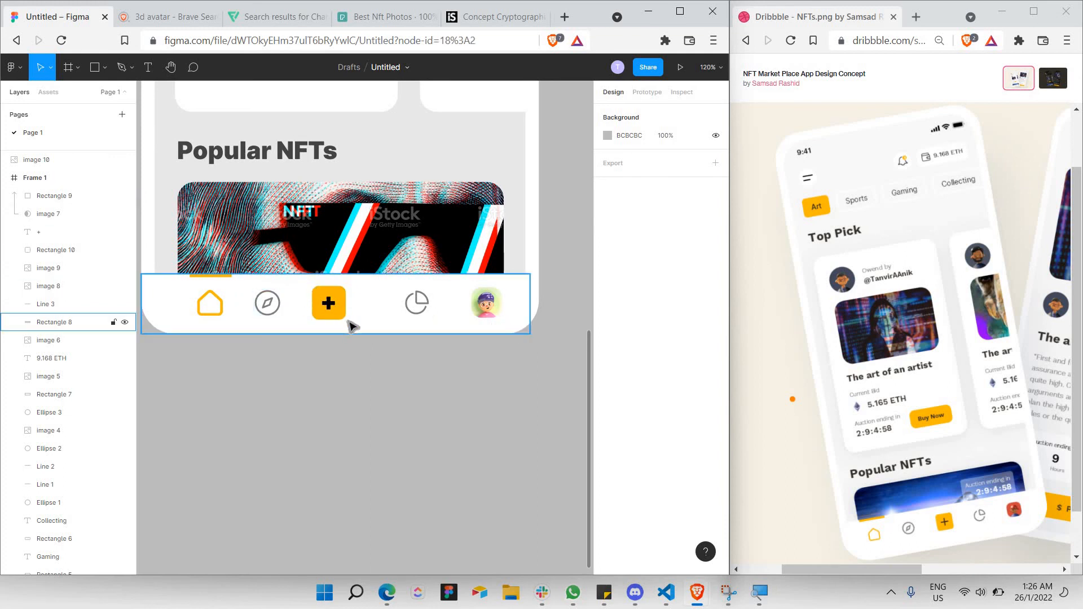
# Shift the plus button and compass icon right so they sit evenly spaced along the nav bar.
pyautogui.click(329, 302)
pyautogui.keyDown('shift'); pyautogui.click(341, 290); pyautogui.keyUp('shift')
pyautogui.moveTo(343, 303); pyautogui.dragTo(348, 303)
pyautogui.click(302, 292)
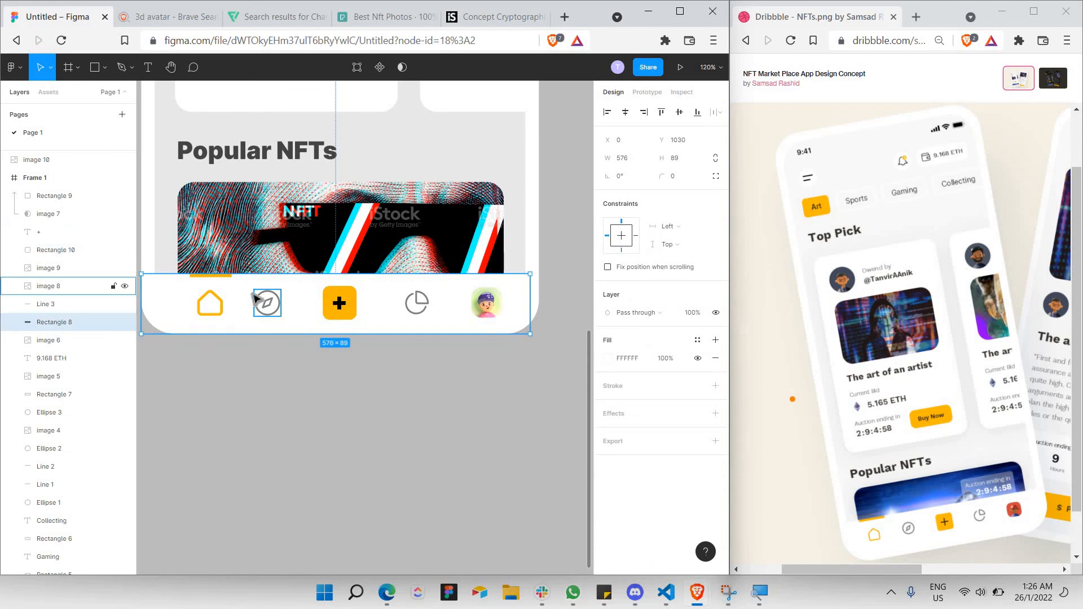
pyautogui.click(270, 304)
pyautogui.moveTo(274, 305); pyautogui.dragTo(281, 309)
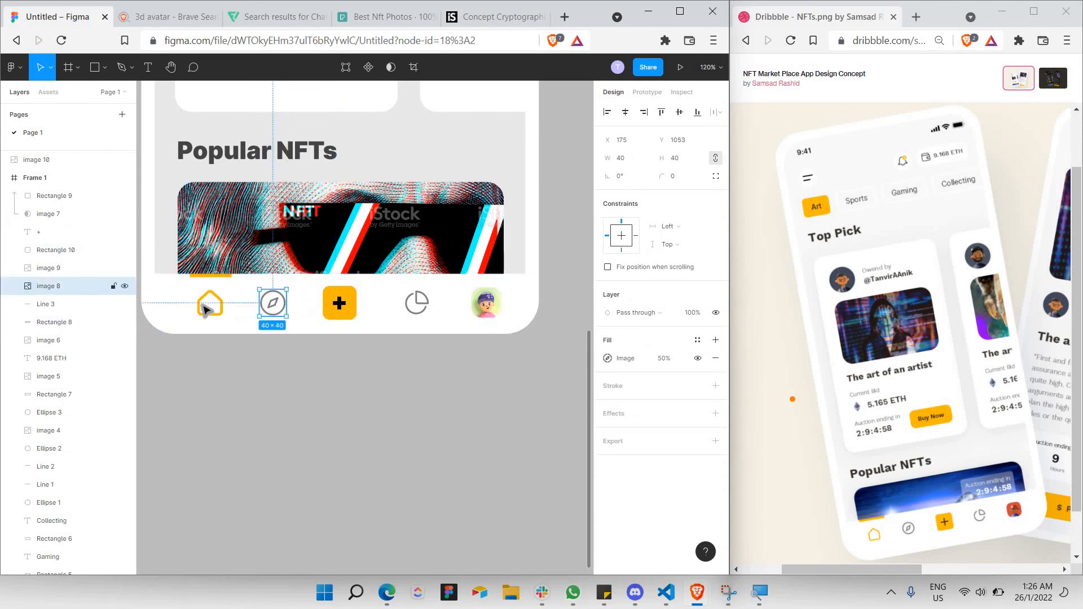
pyautogui.click(417, 310)
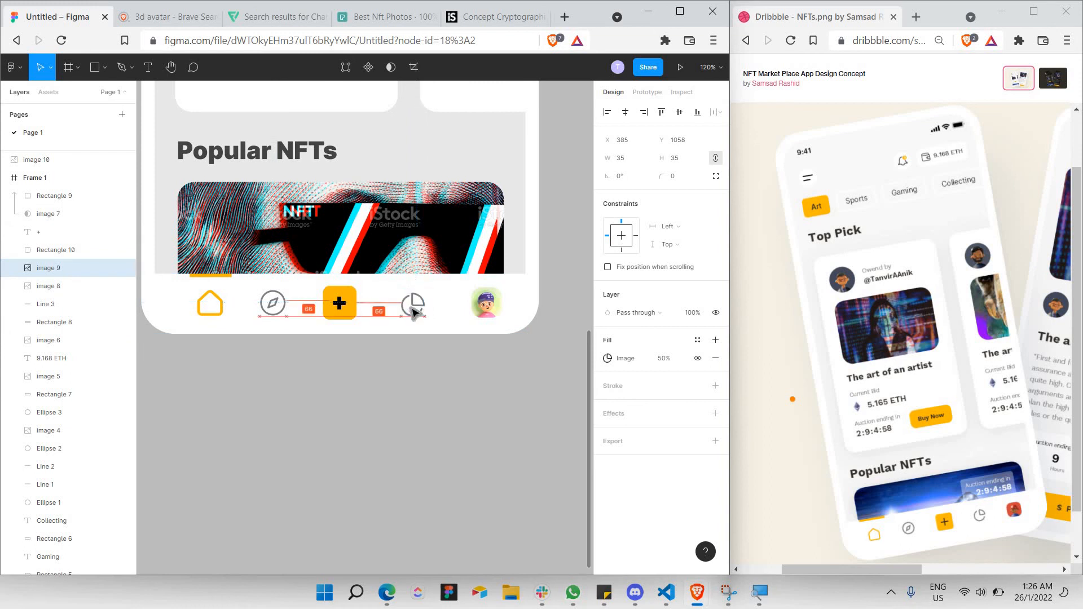
pyautogui.click(273, 366)
pyautogui.scroll(-5, 273, 369)
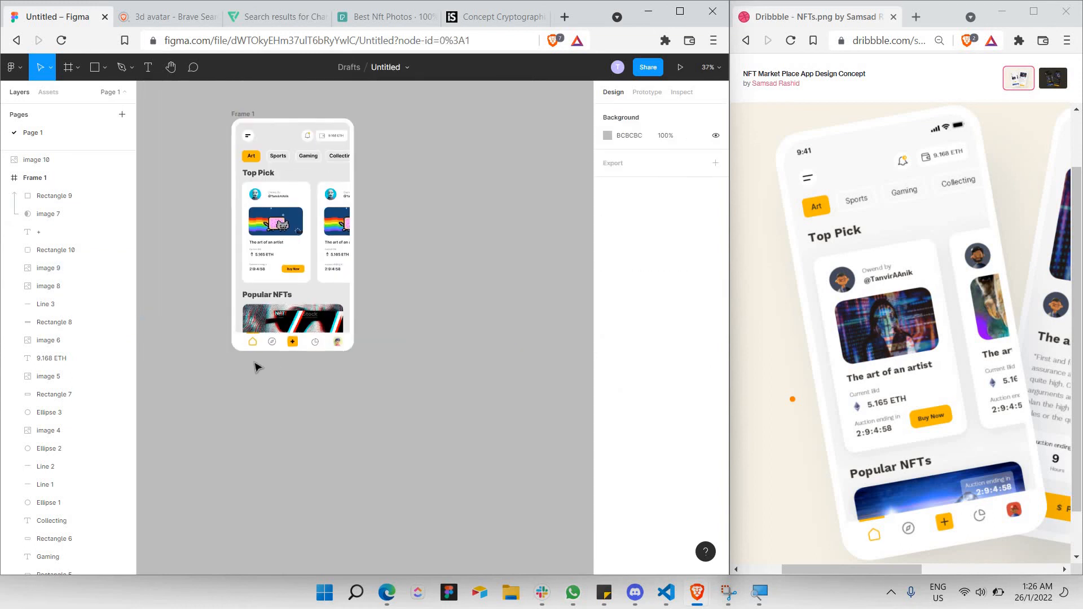
# Move image 10, the 3D avatar, into Frame 1 so it sits inside the phone frame.
pyautogui.scroll(5, 272, 367)
pyautogui.hscroll(4, 324, 330)
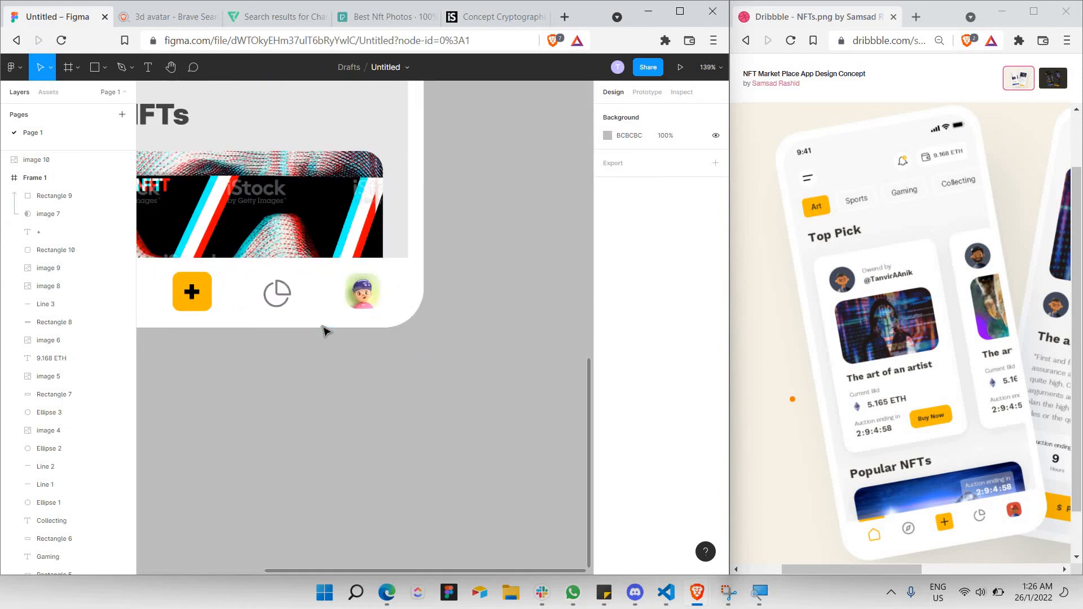
pyautogui.hscroll(-1, 395, 310)
pyautogui.click(423, 295)
pyautogui.doubleClick(423, 295)
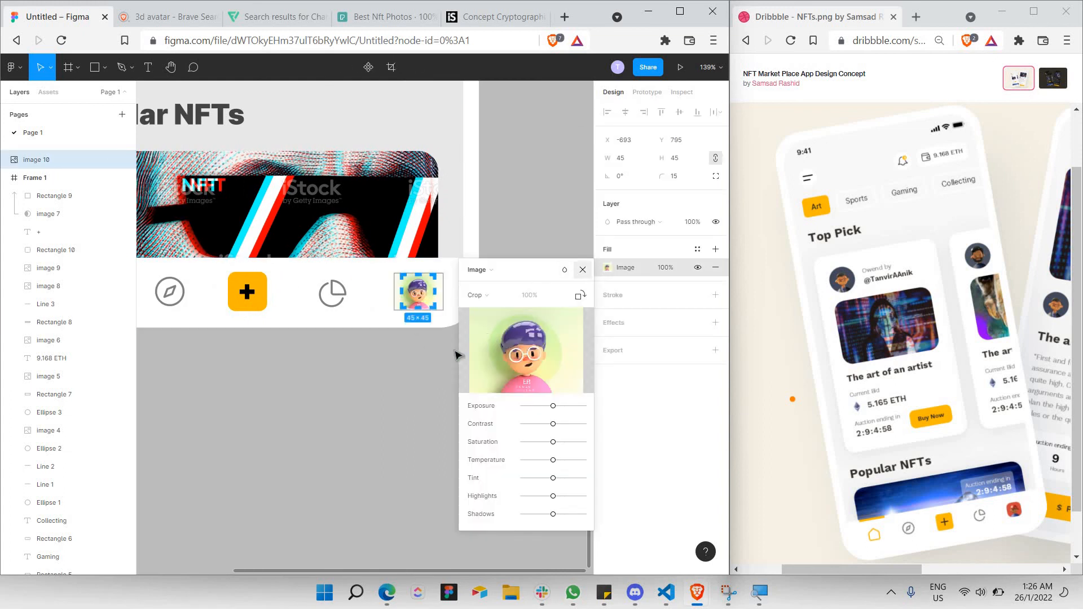
pyautogui.click(420, 369)
pyautogui.click(407, 294)
pyautogui.moveTo(407, 294); pyautogui.dragTo(449, 319)
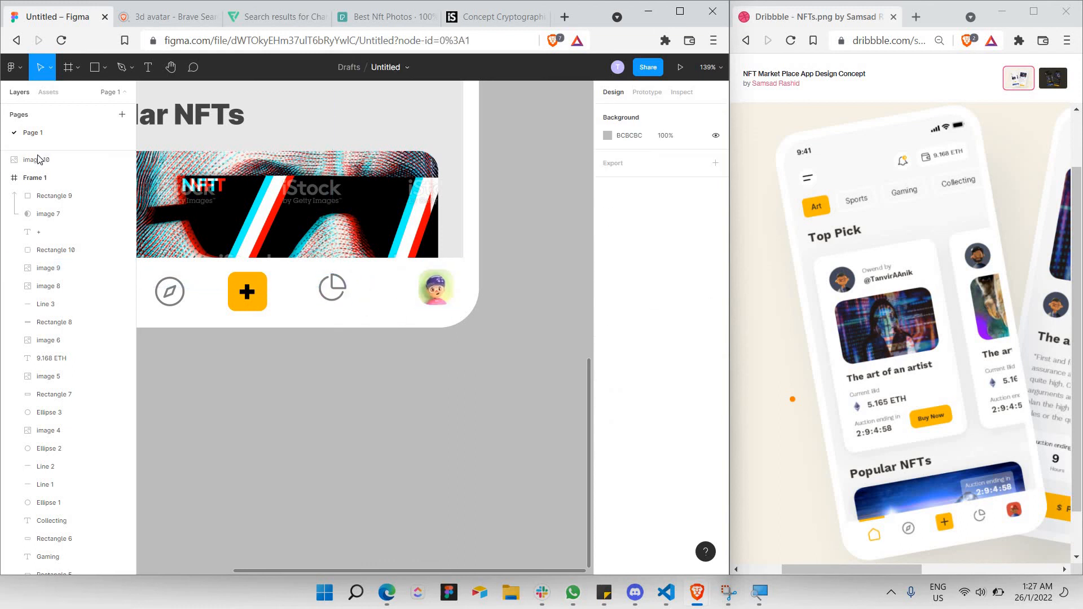
pyautogui.moveTo(36, 160); pyautogui.dragTo(70, 227)
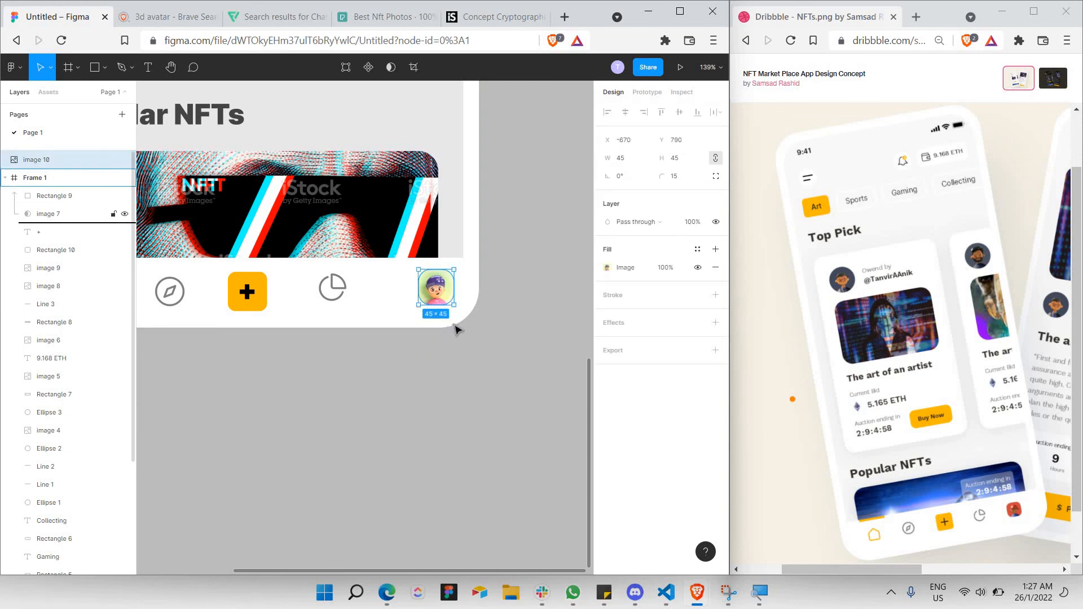
# Slide the avatar left along the nav bar toward the pie chart icon.
pyautogui.moveTo(436, 294); pyautogui.dragTo(478, 354)
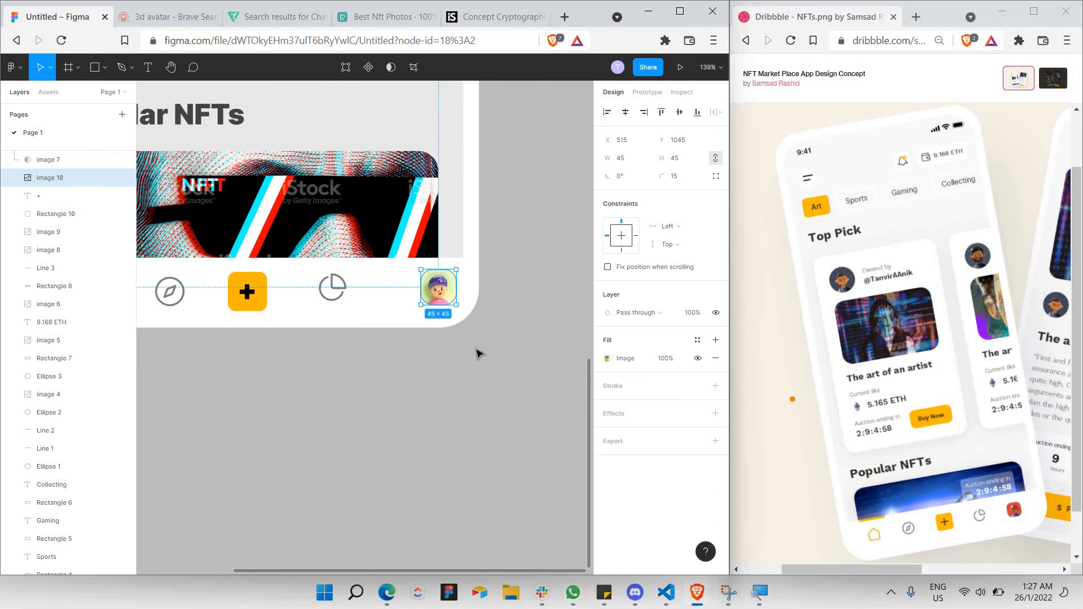
pyautogui.hscroll(1, 473, 352)
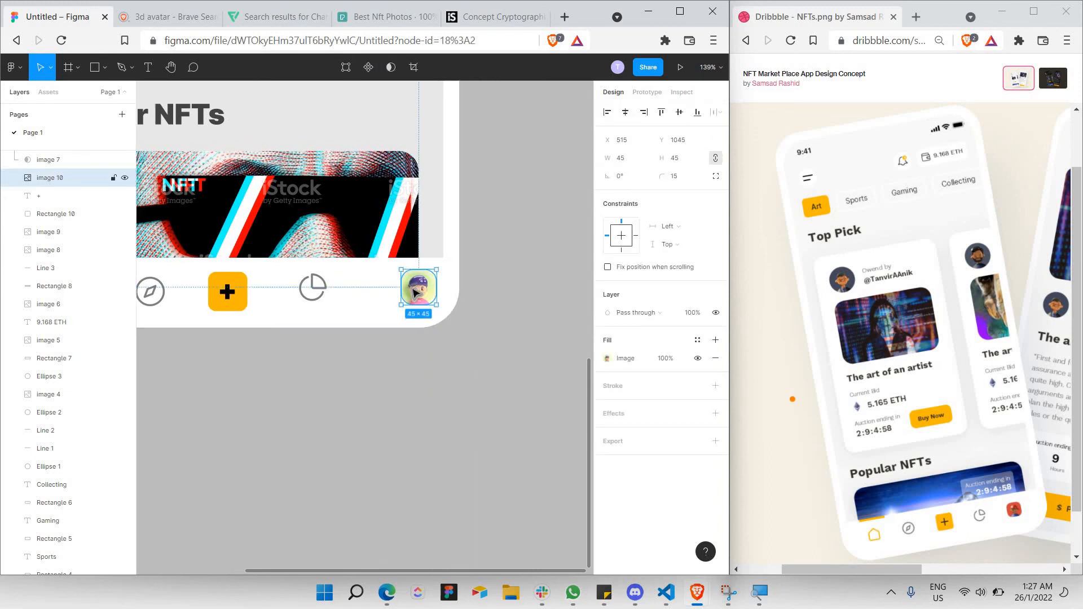
pyautogui.moveTo(416, 293); pyautogui.dragTo(398, 293)
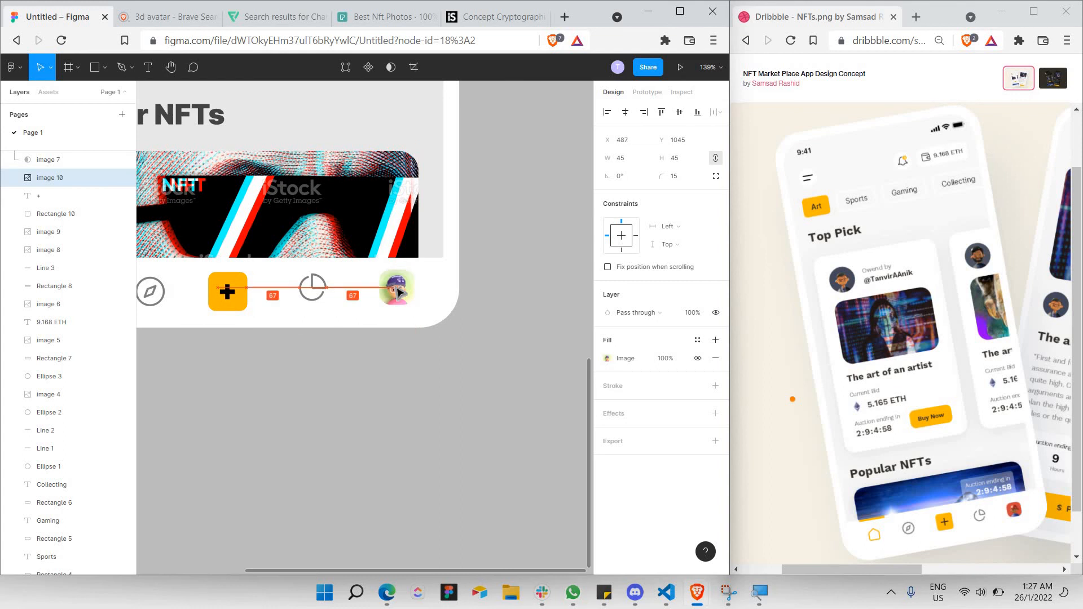
pyautogui.click(406, 360)
pyautogui.scroll(-1, 401, 339)
pyautogui.scroll(-3, 397, 338)
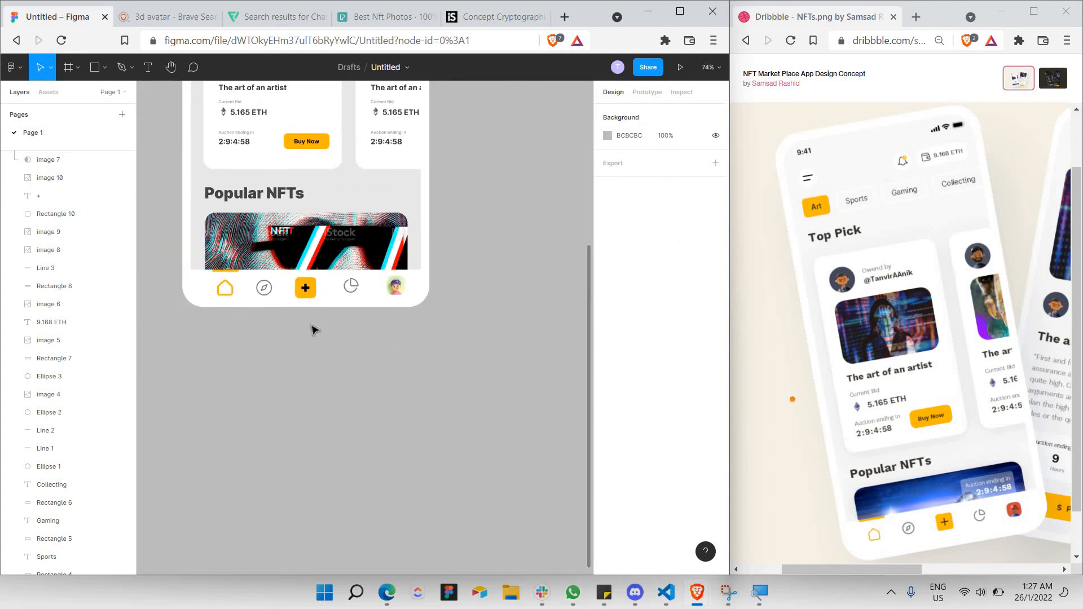
pyautogui.scroll(1, 313, 324)
pyautogui.scroll(3, 312, 324)
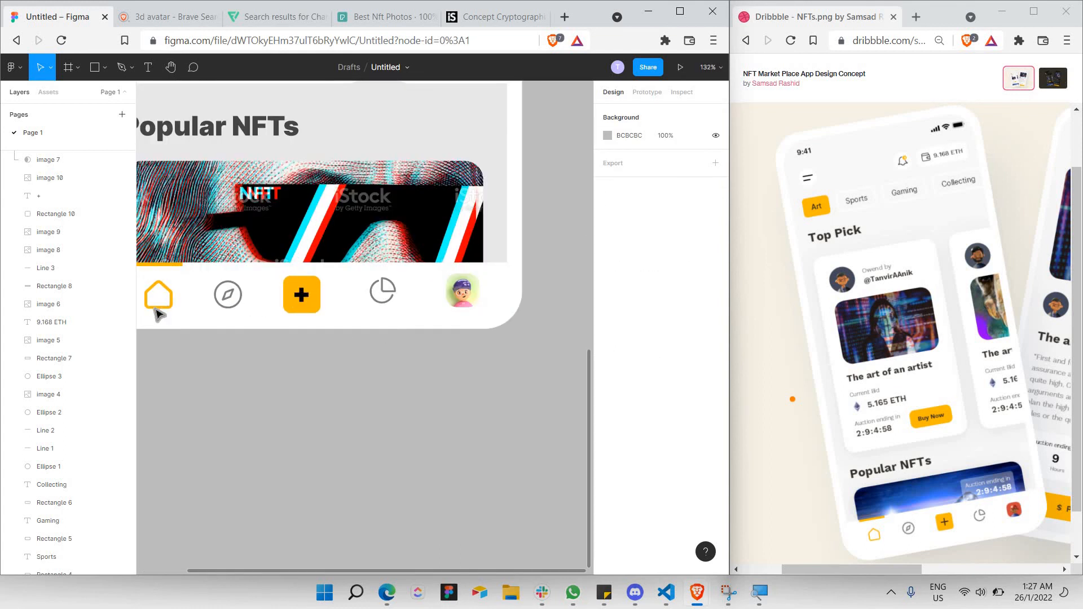
# Fine-tune the avatar's spacing after the pie chart, aligned with the nav icons at Y 1049.
pyautogui.click(389, 294)
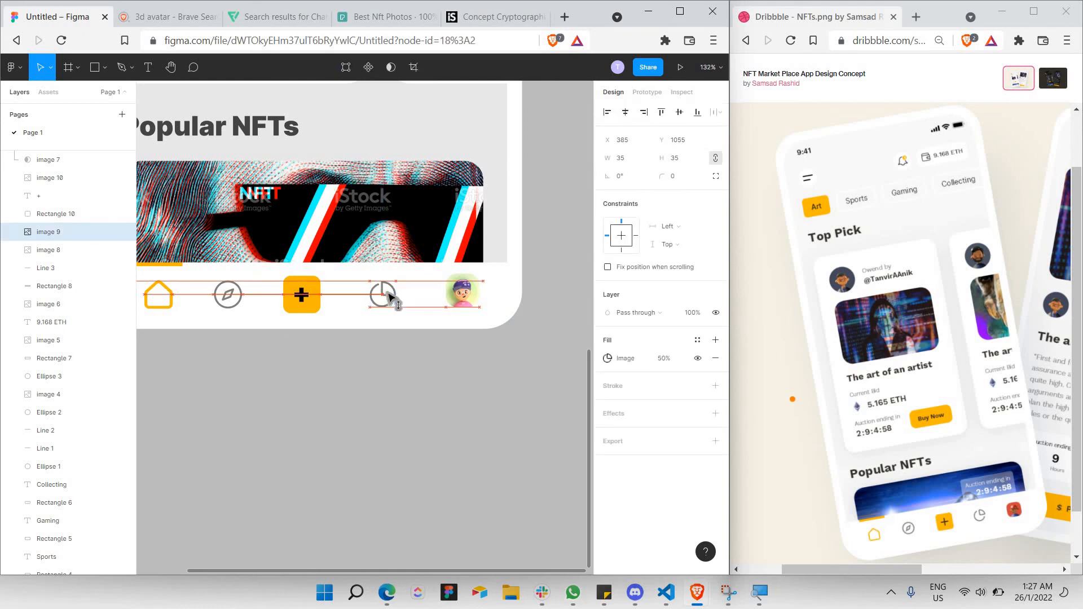
pyautogui.click(420, 302)
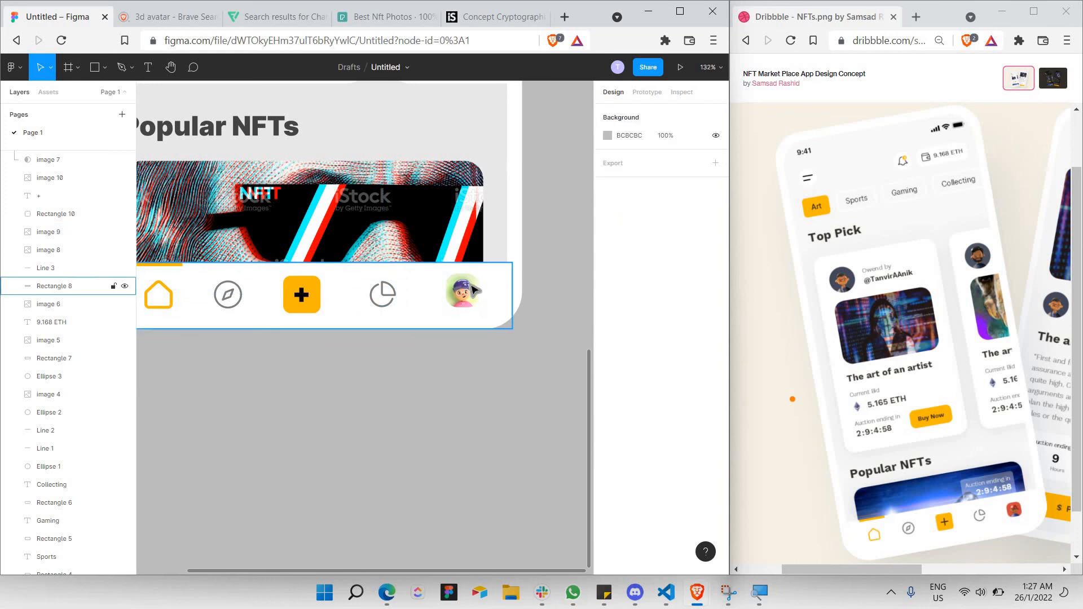
pyautogui.moveTo(473, 290); pyautogui.dragTo(475, 295)
pyautogui.click(449, 339)
pyautogui.scroll(-3, 445, 333)
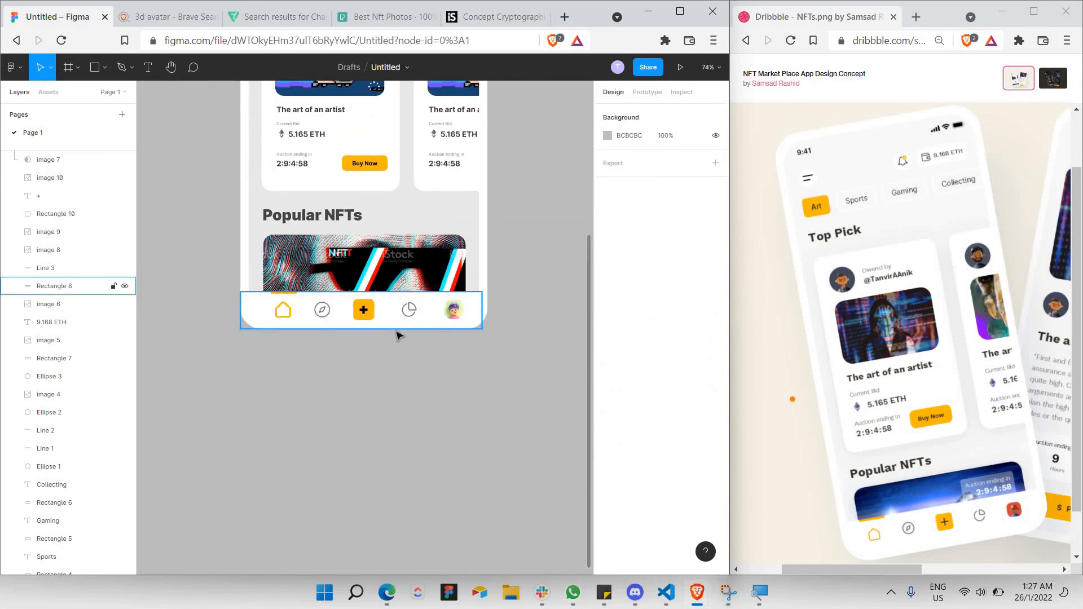
pyautogui.scroll(3, 395, 339)
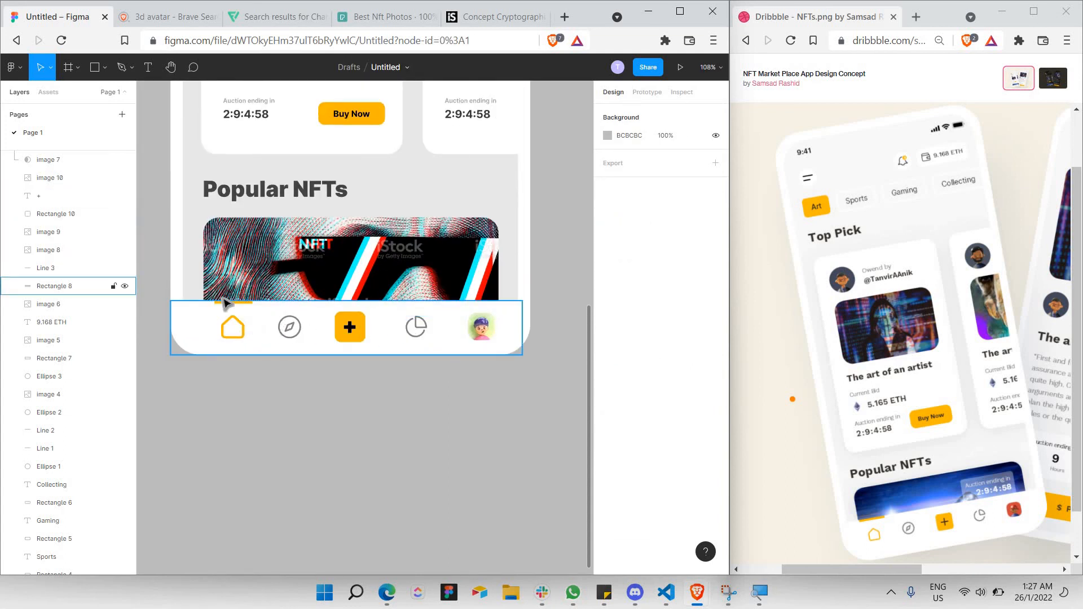
# Move the yellow home icon (image 7) further left to X 71.
pyautogui.click(233, 327)
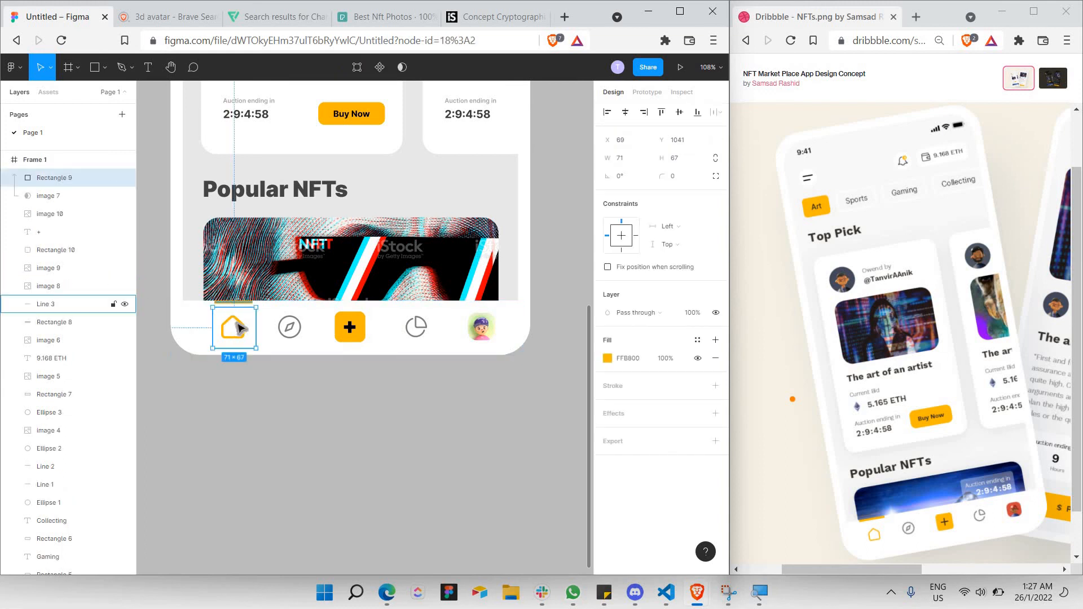
pyautogui.keyDown('shift'); pyautogui.click(240, 327); pyautogui.keyUp('shift')
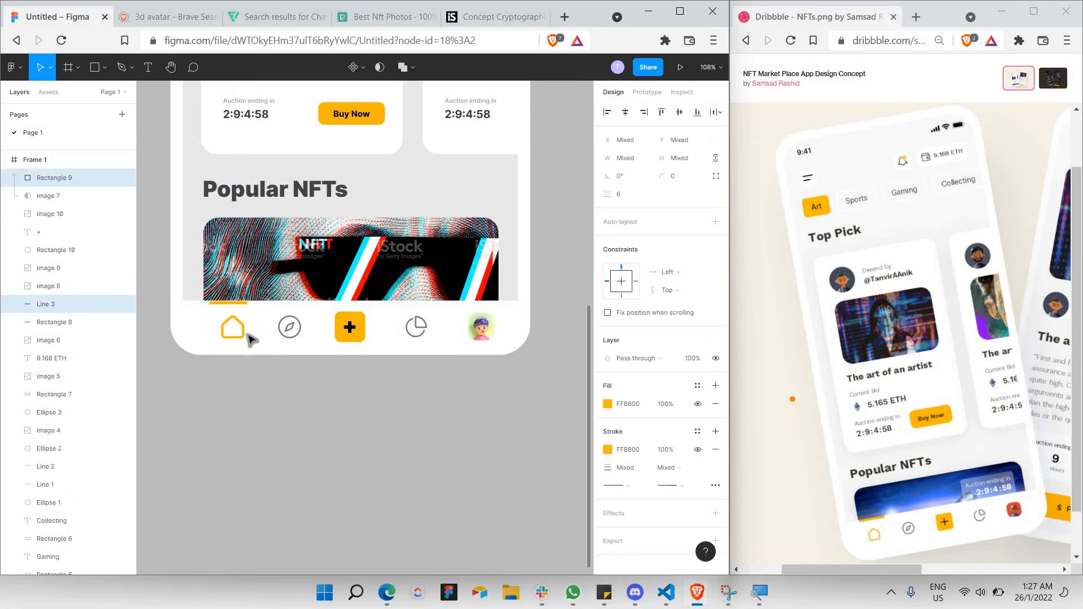
pyautogui.click(237, 326)
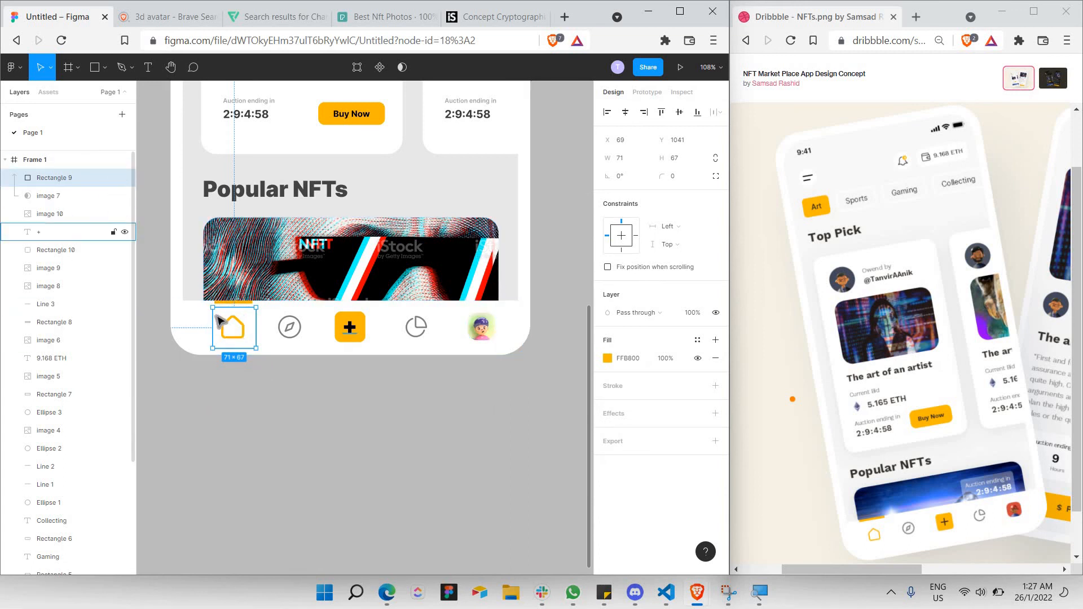
pyautogui.press('Escape')
pyautogui.click(242, 329)
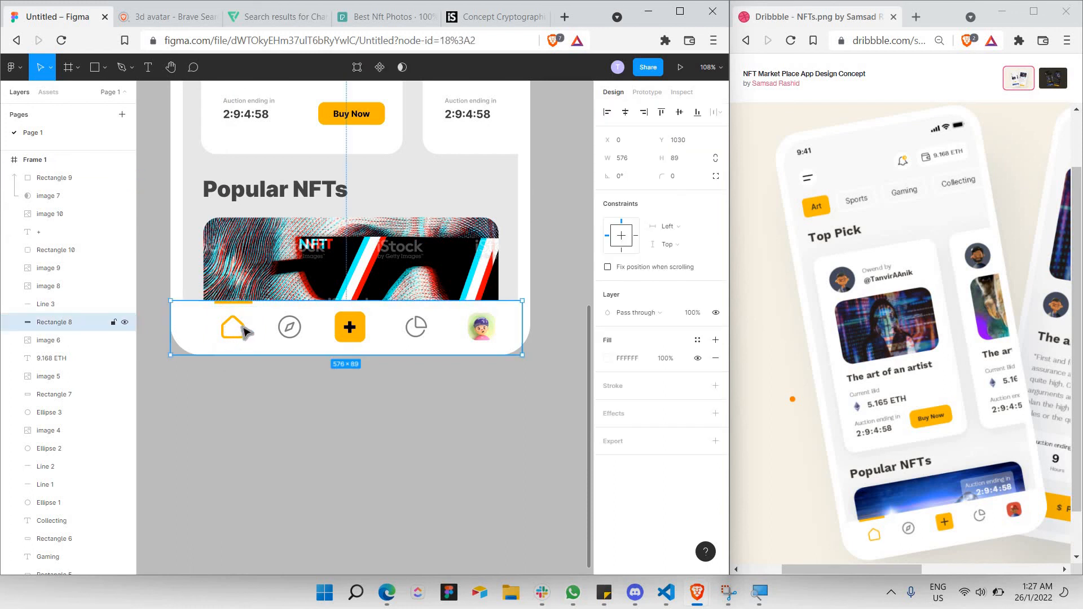
pyautogui.click(236, 305)
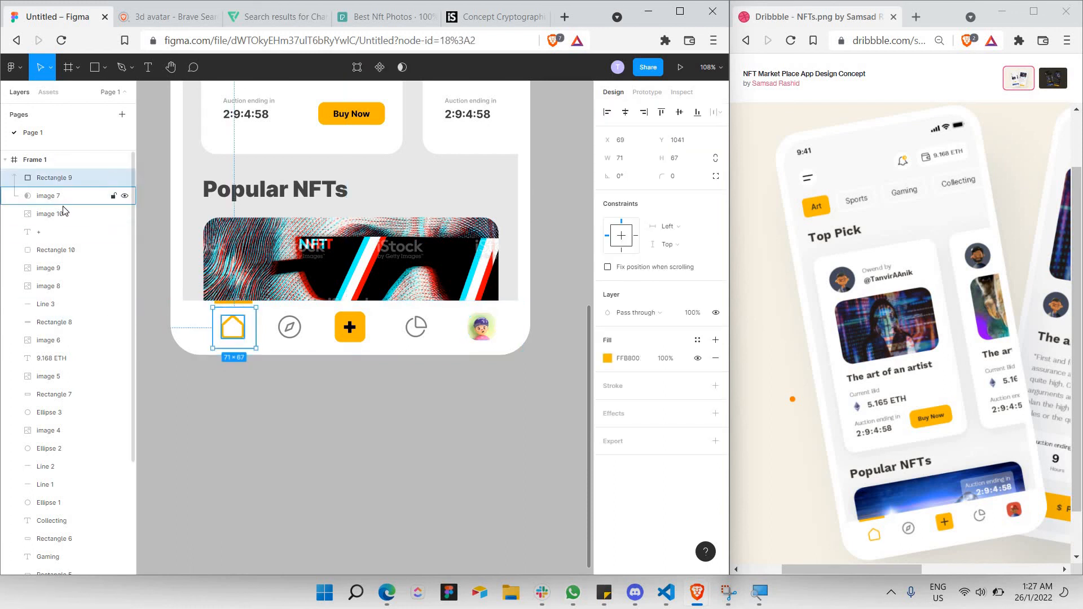
pyautogui.click(48, 195)
pyautogui.moveTo(242, 336); pyautogui.dragTo(232, 332)
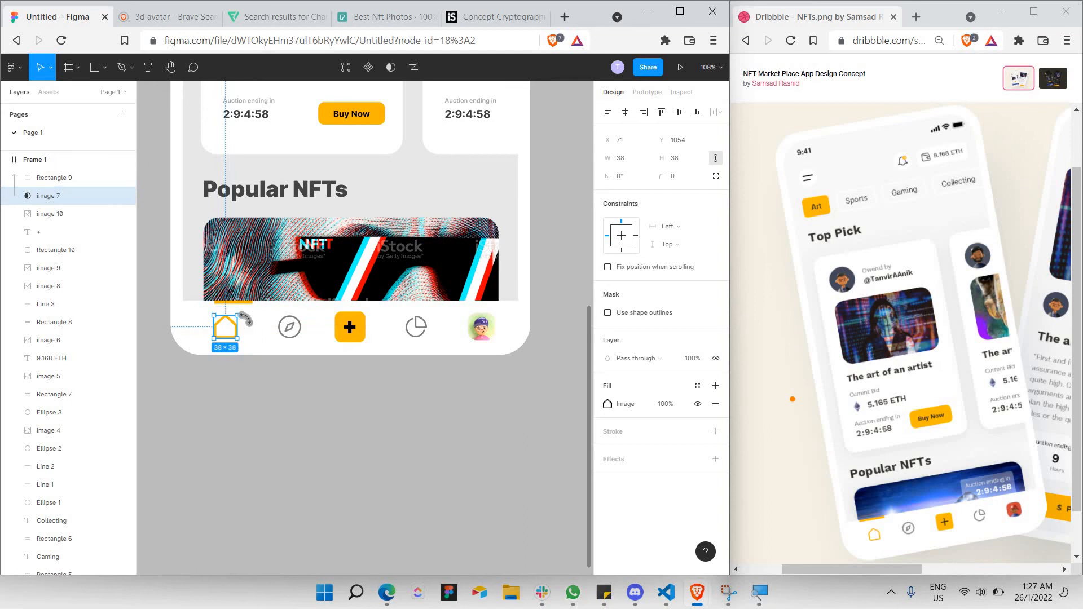
# Centre the 62-wide FFB800 bar (Line 3) above the home icon.
pyautogui.click(242, 310)
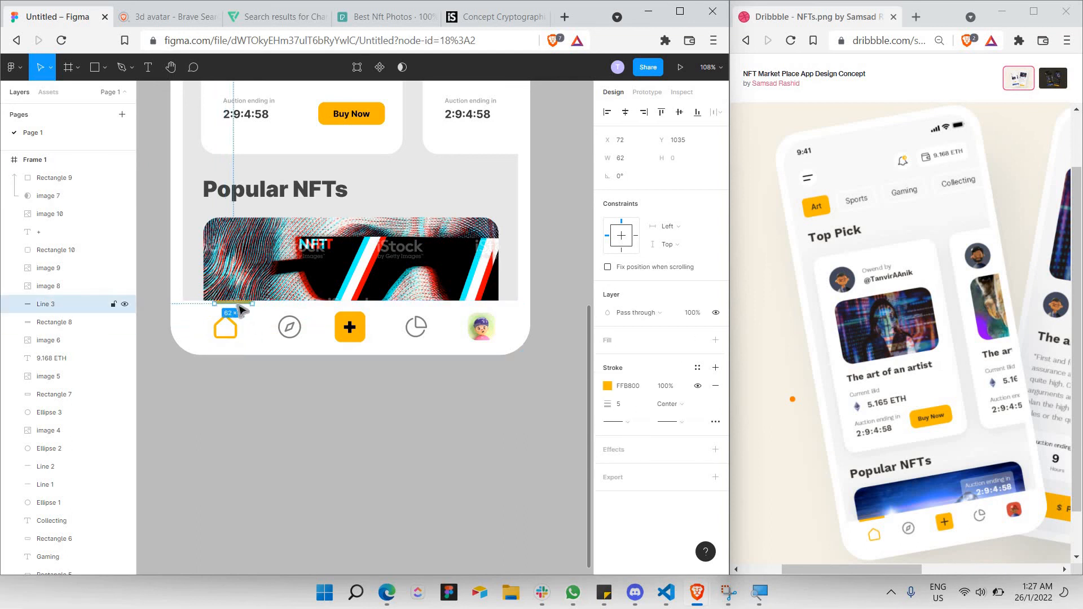
pyautogui.moveTo(232, 308); pyautogui.dragTo(232, 308)
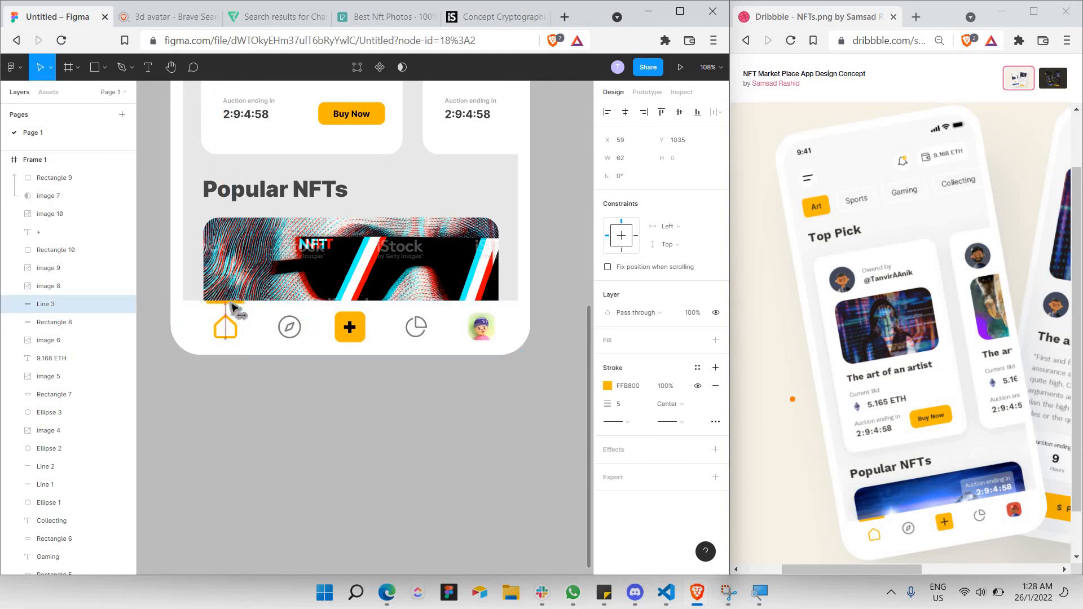
pyautogui.click(261, 398)
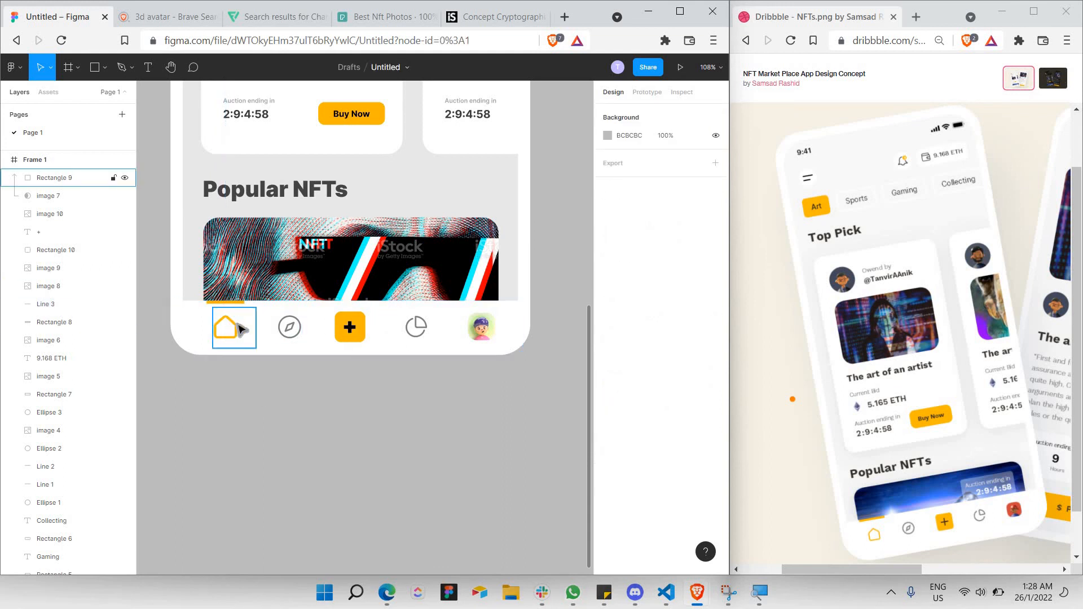
pyautogui.click(242, 330)
pyautogui.click(237, 392)
pyautogui.click(226, 338)
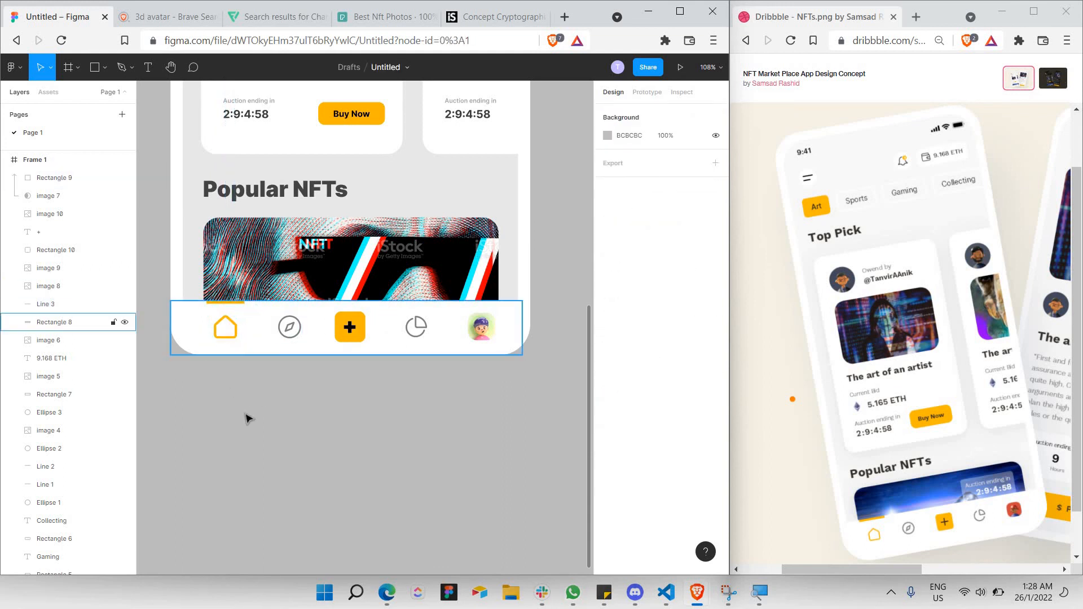
pyautogui.click(248, 418)
pyautogui.scroll(-2, 235, 392)
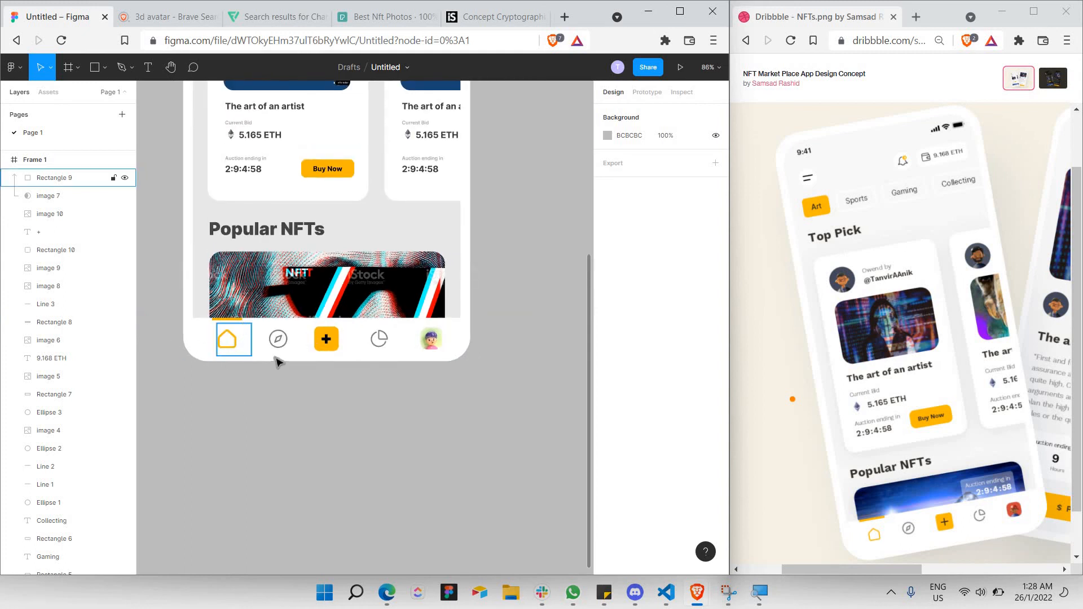
pyautogui.scroll(-1, 519, 300)
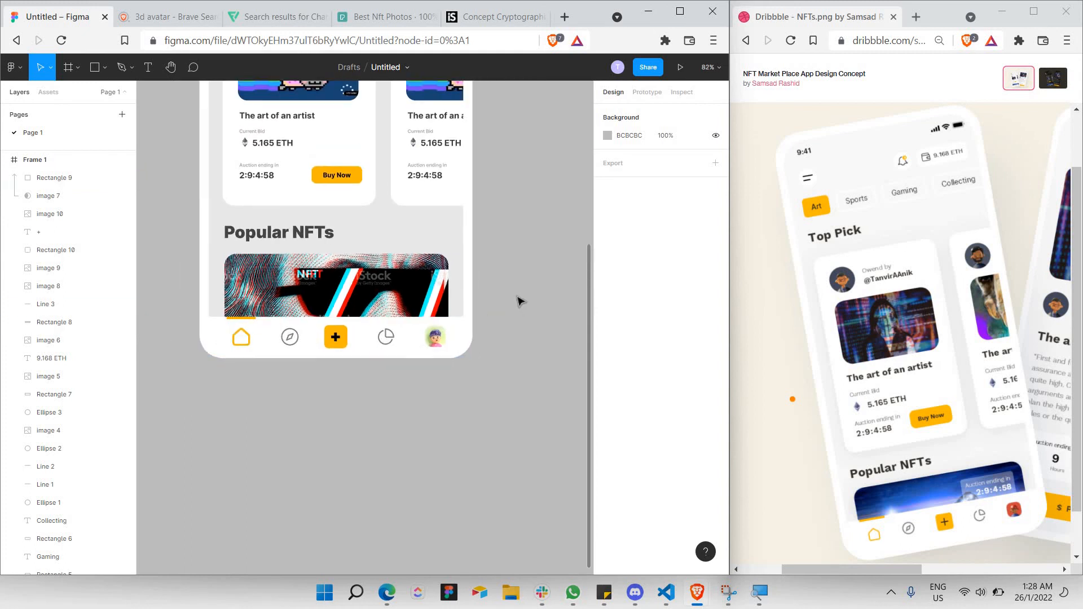
pyautogui.scroll(5, 518, 299)
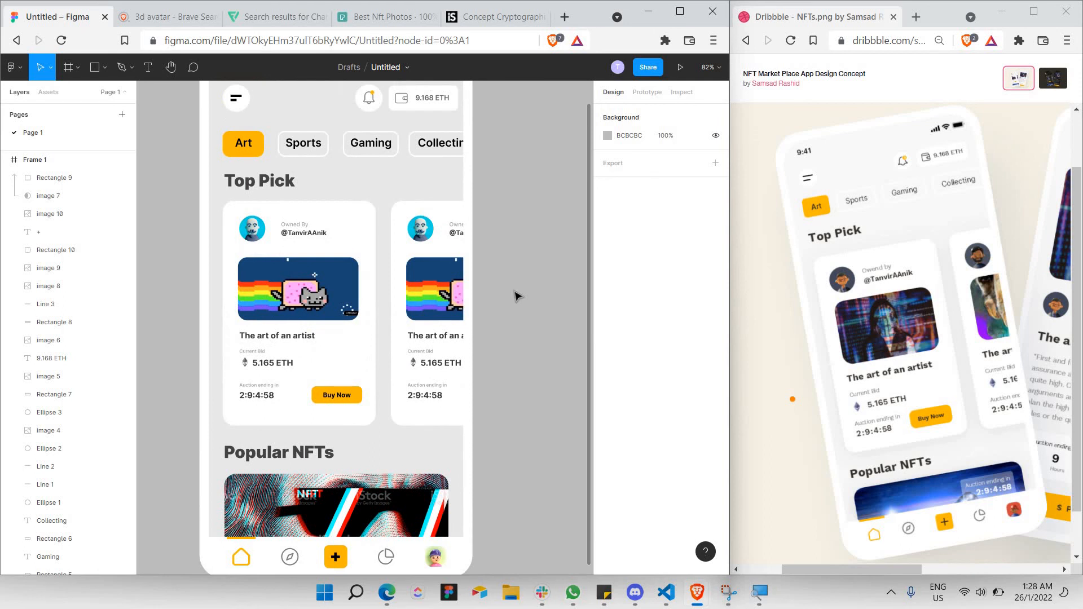
pyautogui.scroll(1, 517, 296)
pyautogui.scroll(-2, 516, 296)
pyautogui.hscroll(1, 517, 296)
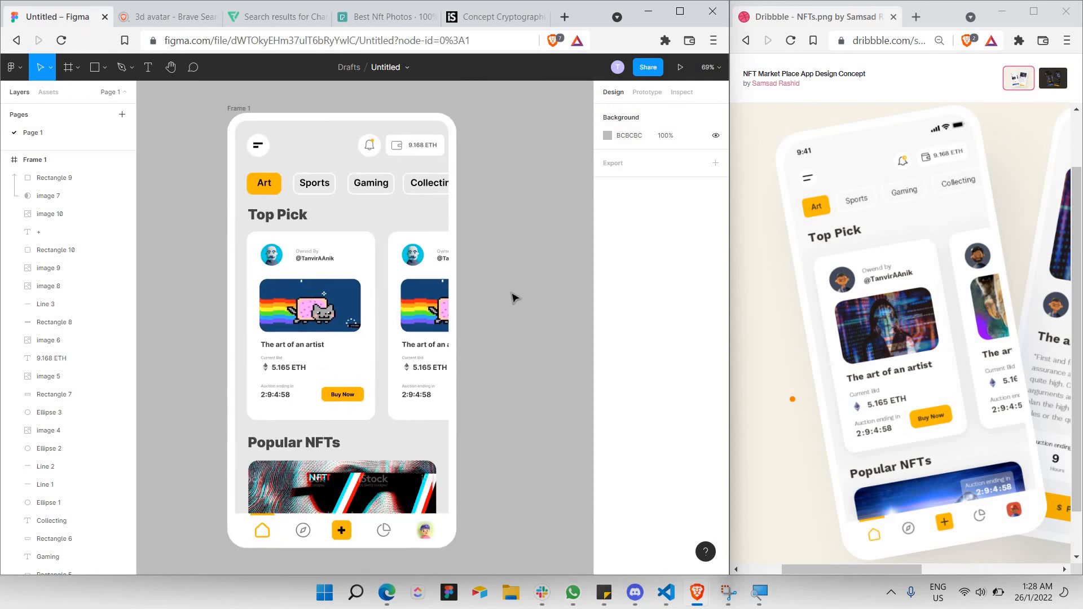
pyautogui.hscroll(-1, 515, 298)
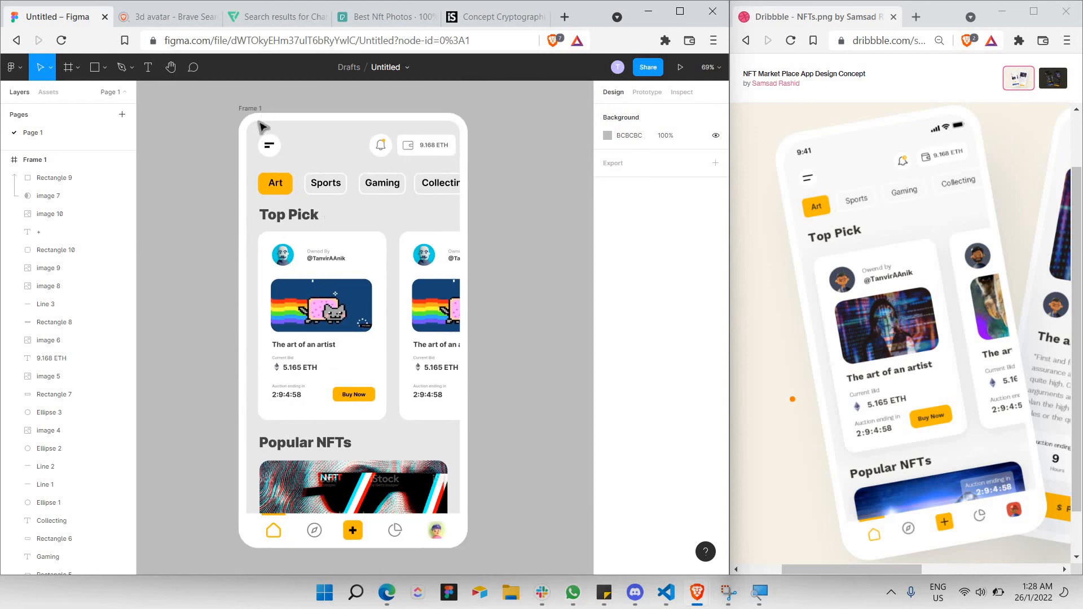
pyautogui.click(292, 213)
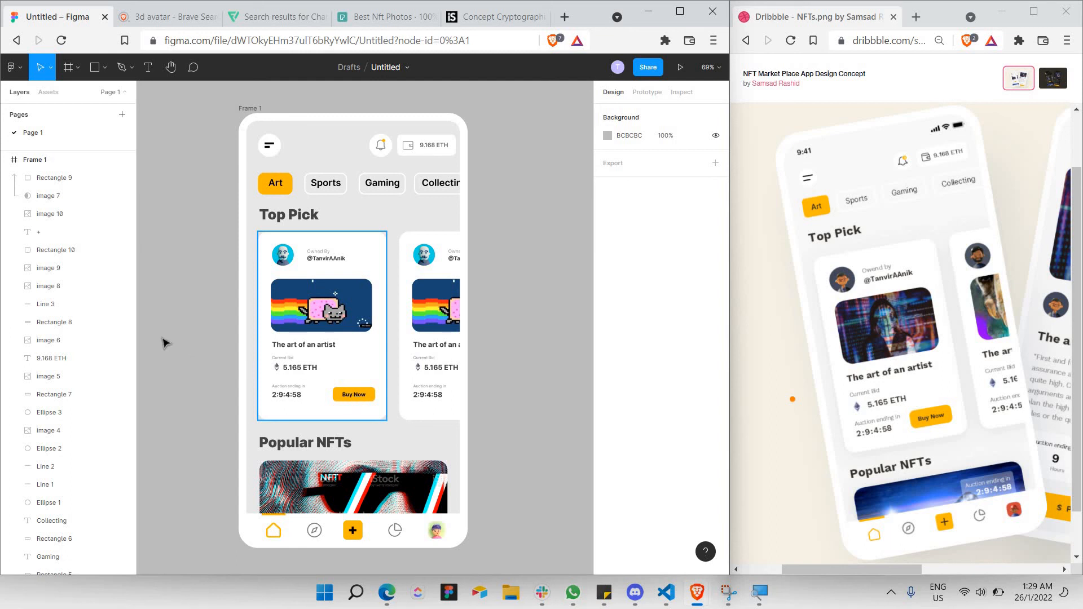
pyautogui.hscroll(-1, 164, 342)
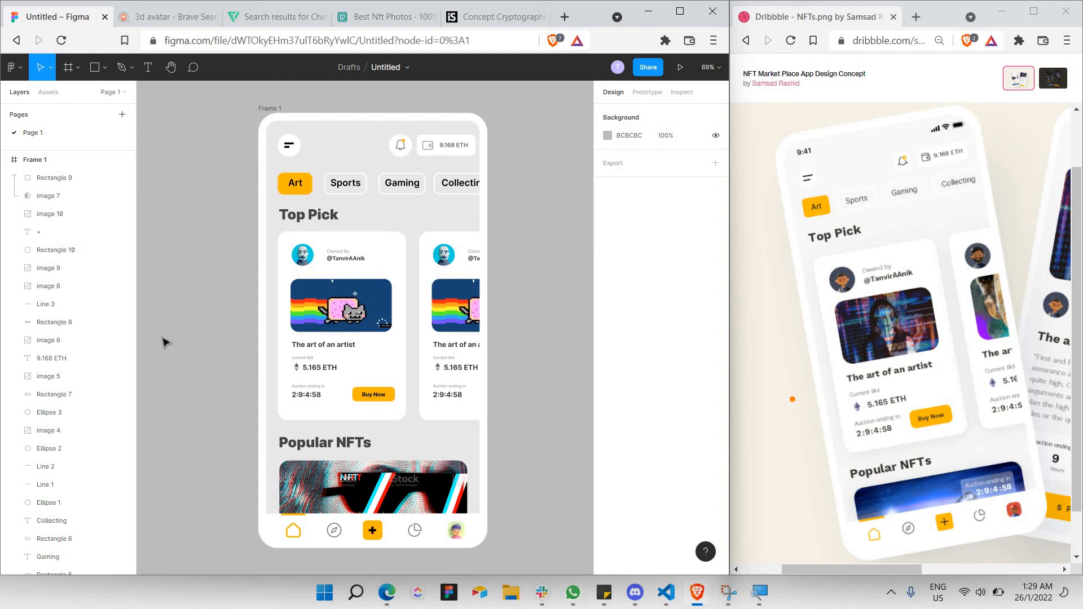